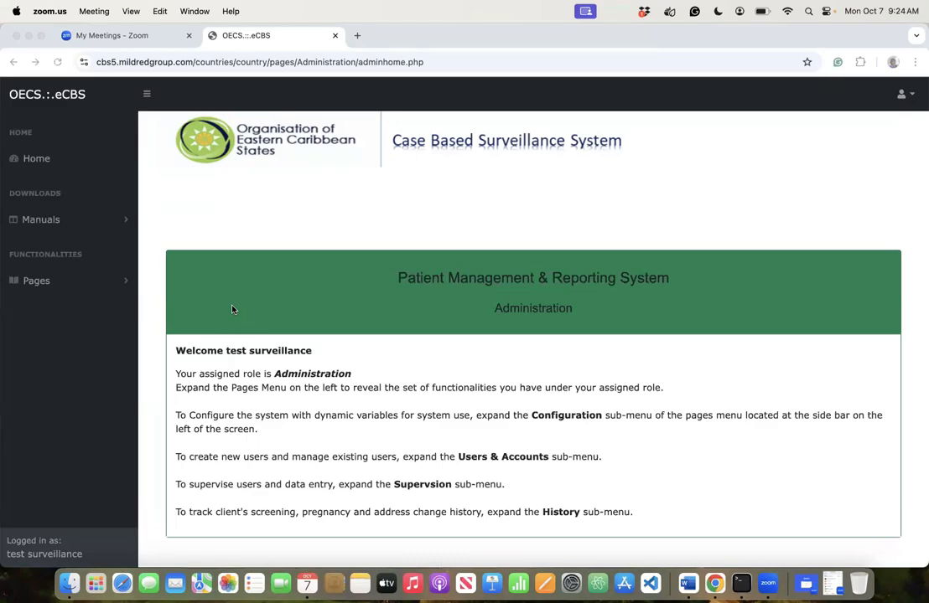
- Bring the eCBS window forward and expand the Pages menu in the left sidebar
{"action": "left_click", "coordinate": [46, 284]}
{"action": "left_click", "coordinate": [48, 287]}
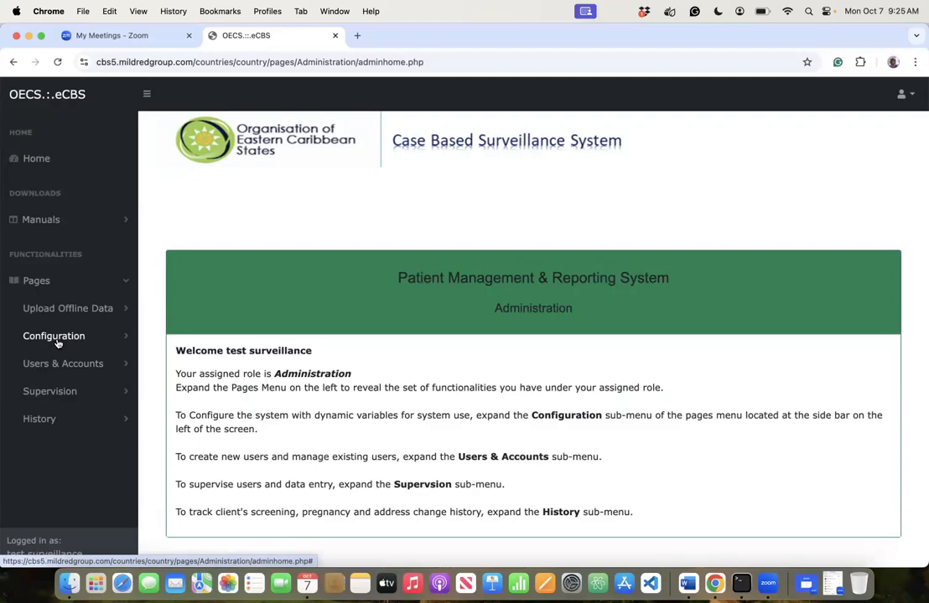
- Expand Configuration and scroll the sidebar to list Testing & Management Sites, Pharmacy List and others
{"action": "left_click", "coordinate": [28, 338]}
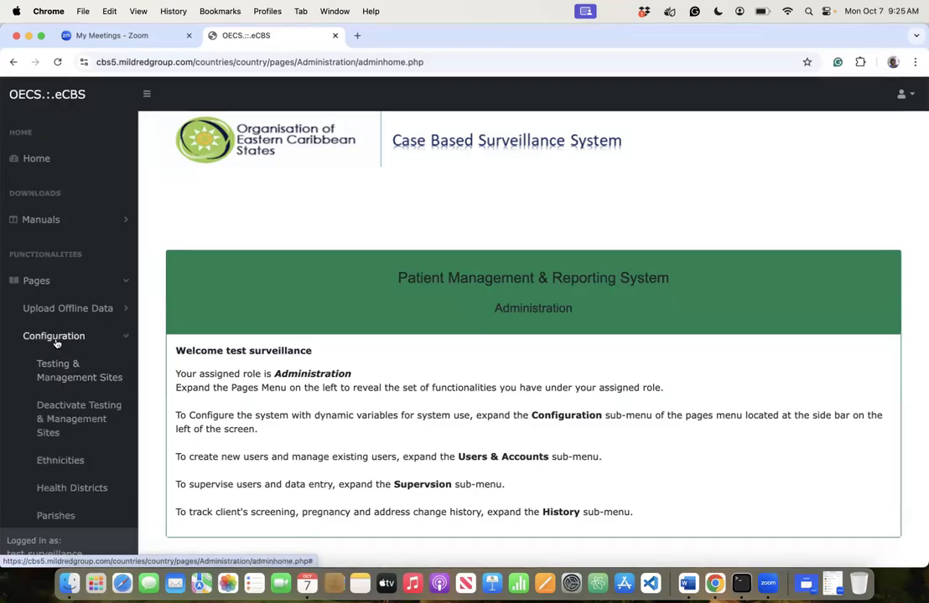
{"action": "scroll", "coordinate": [56, 338], "scroll_direction": "down", "scroll_amount": 5}
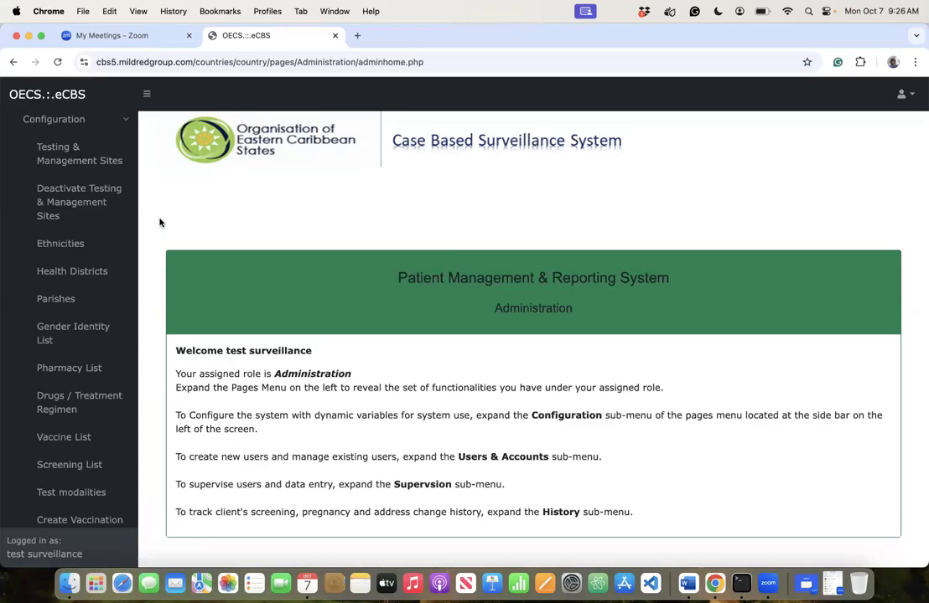
- Open Testing and Management Sites and delete sites 001 and 002, confirming each deletion
{"action": "left_click", "coordinate": [84, 149]}
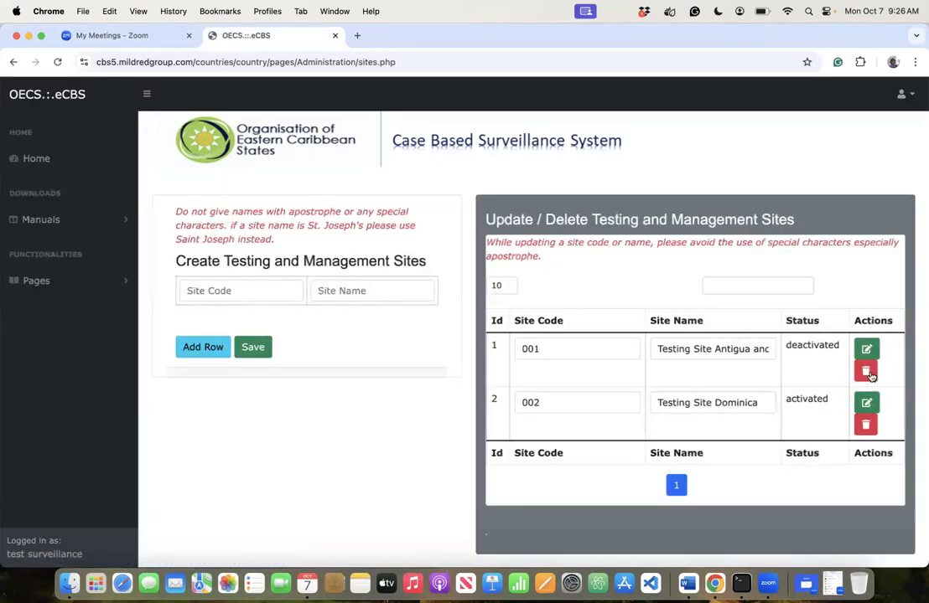
{"action": "left_click", "coordinate": [866, 372]}
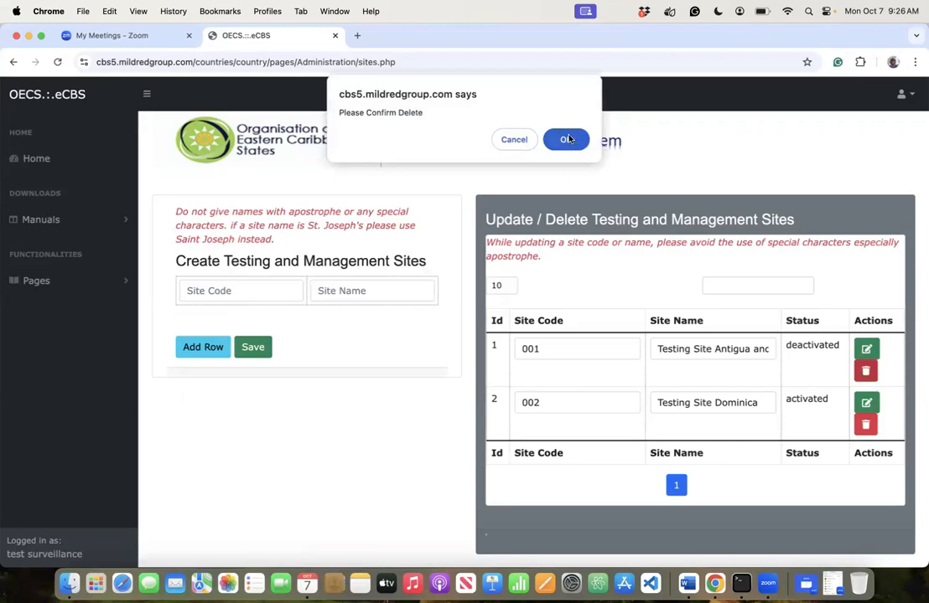
{"action": "left_click", "coordinate": [567, 139]}
{"action": "left_click", "coordinate": [864, 413]}
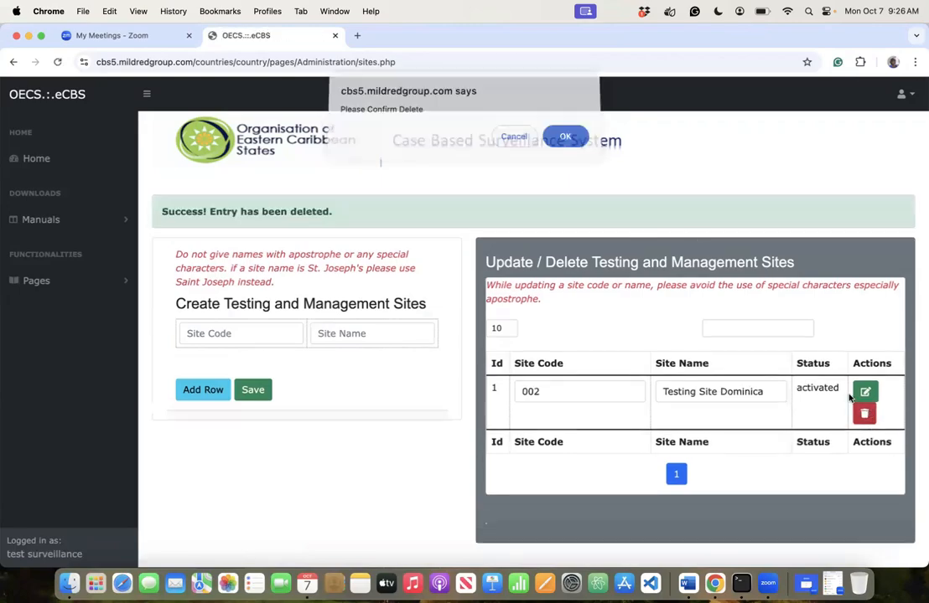
{"action": "left_click", "coordinate": [566, 141]}
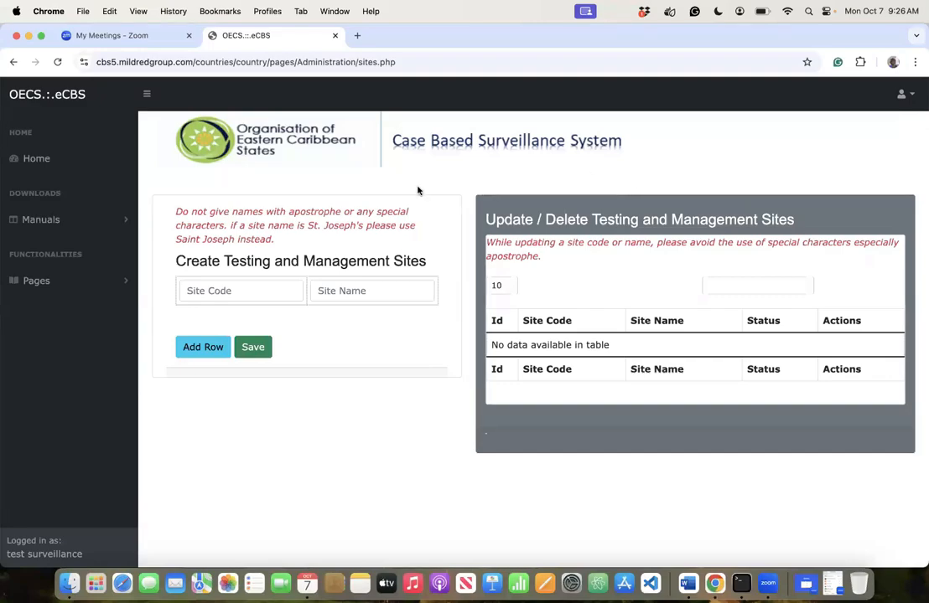
{"action": "left_click_drag", "start_coordinate": [285, 241], "coordinate": [155, 213]}
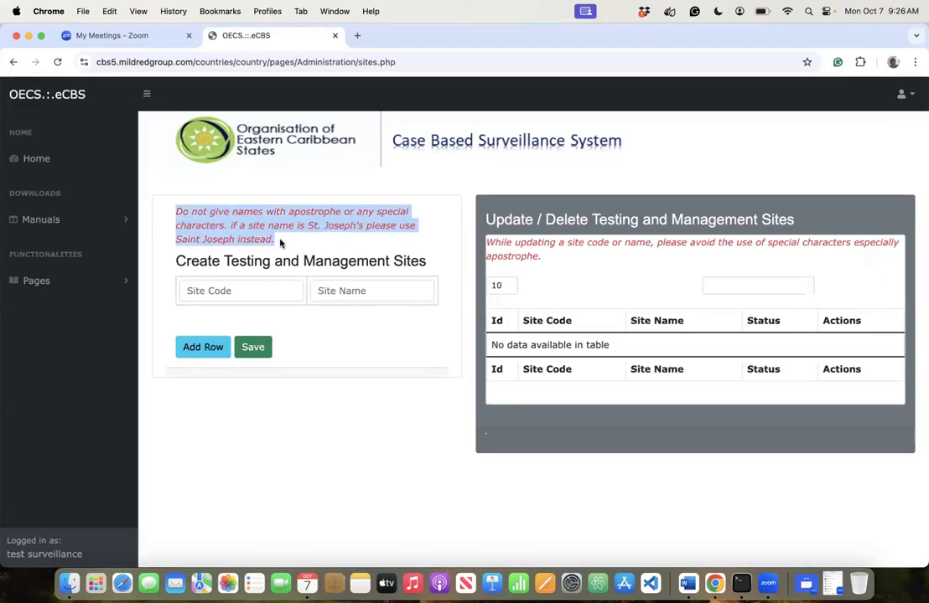
{"action": "left_click", "coordinate": [245, 212]}
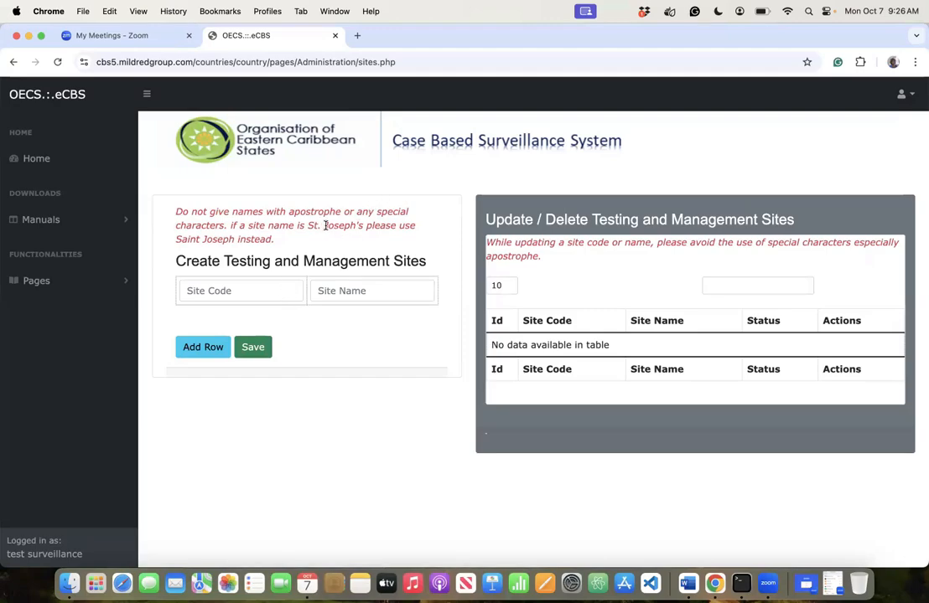
{"action": "left_click_drag", "start_coordinate": [325, 226], "coordinate": [366, 226]}
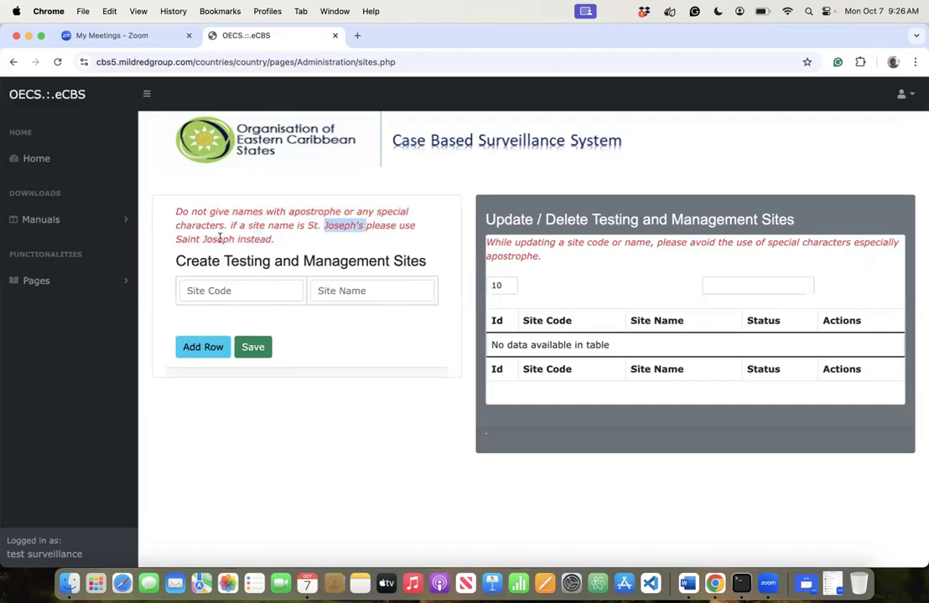
{"action": "left_click_drag", "start_coordinate": [202, 239], "coordinate": [233, 240]}
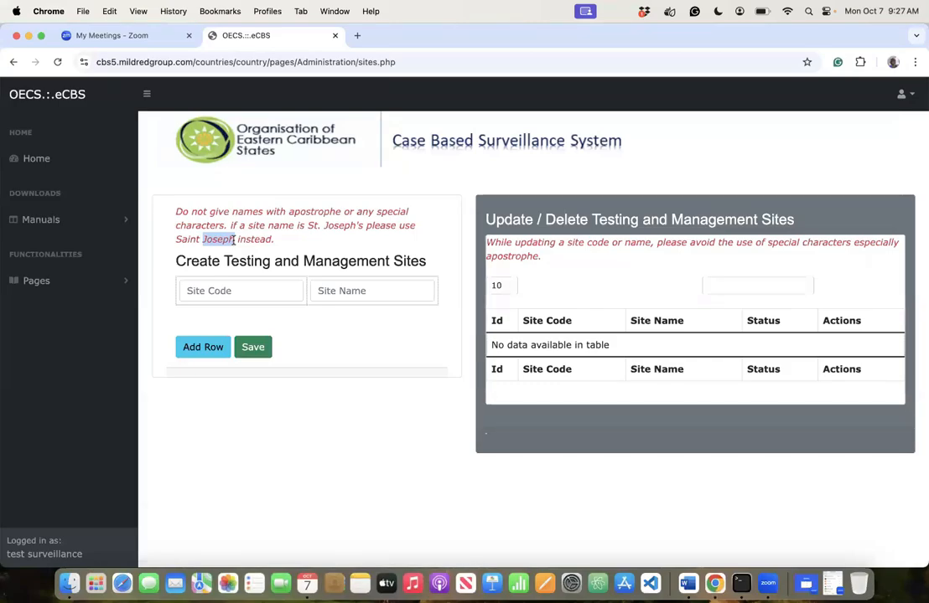
- Fill the first new site row with code 001 and name Dominica
{"action": "left_click", "coordinate": [214, 289]}
{"action": "type", "text": "001"}
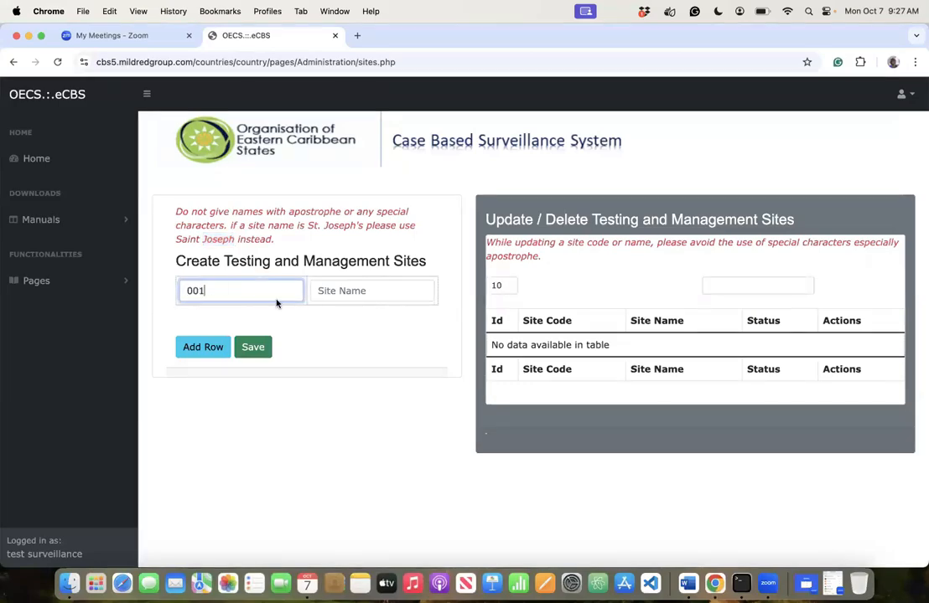
{"action": "left_click", "coordinate": [338, 290]}
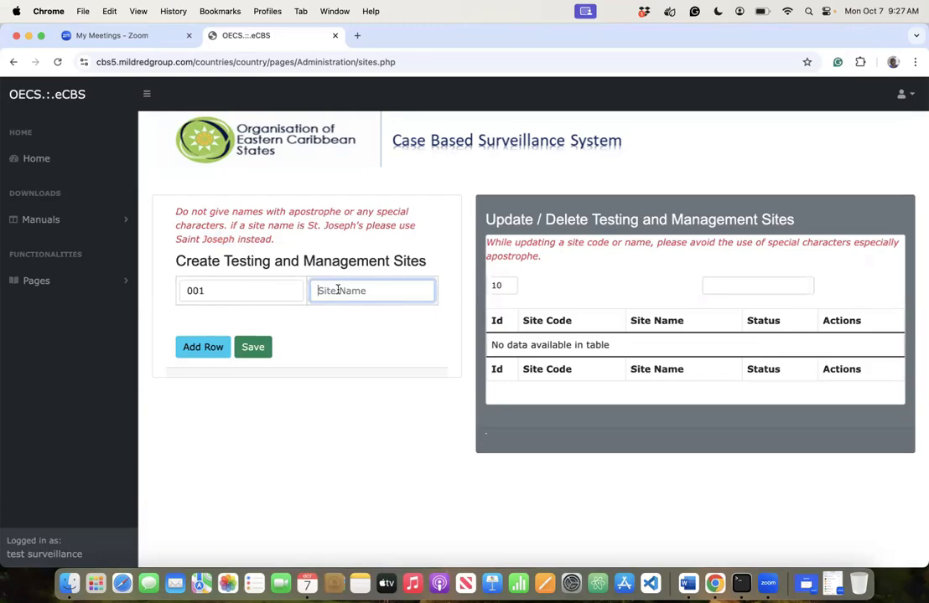
{"action": "type", "text": "Dominica"}
- Add a second row coded 002, typing 'Commonwealth of Dominica' as its name, then erasing it
{"action": "left_click", "coordinate": [222, 346]}
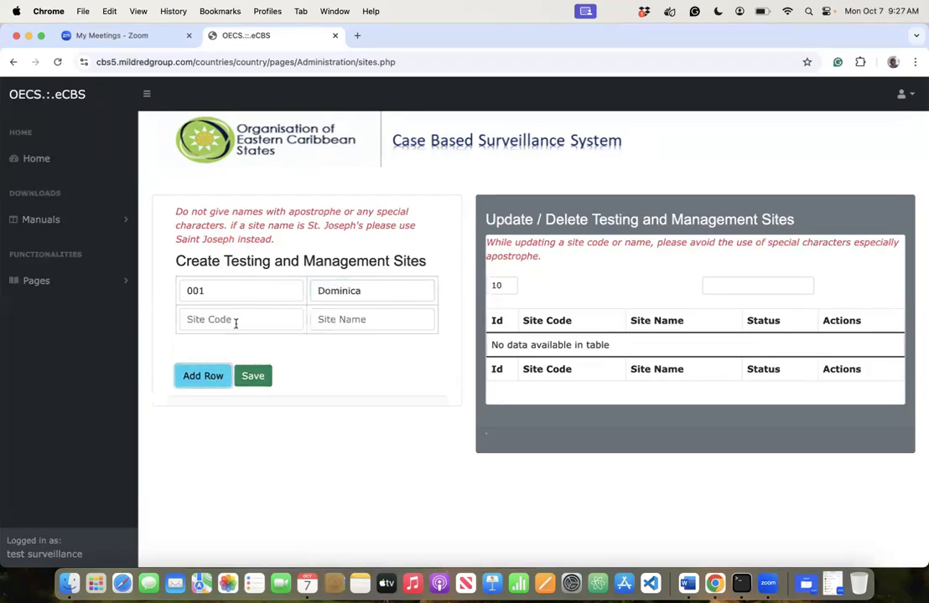
{"action": "left_click", "coordinate": [234, 322]}
{"action": "type", "text": "002"}
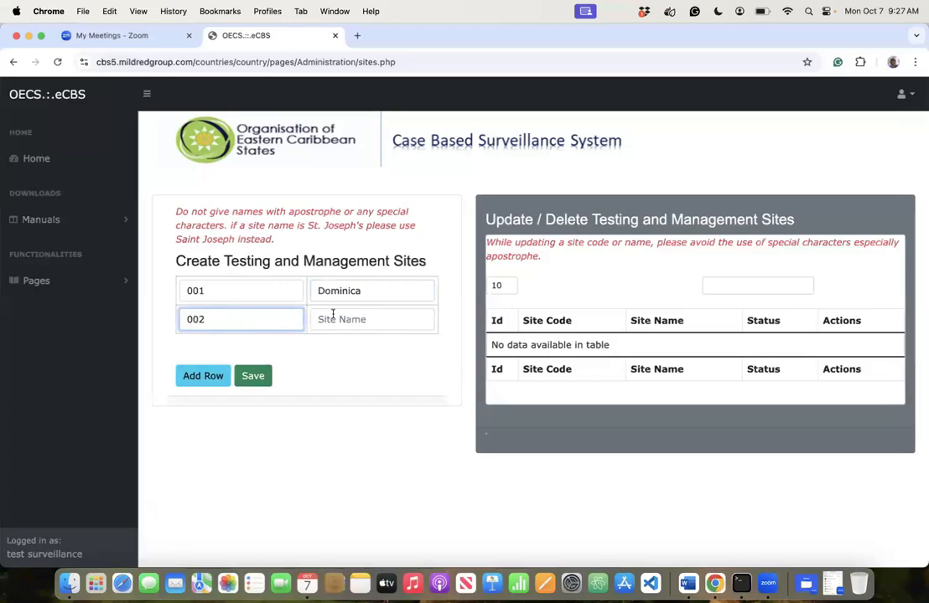
{"action": "left_click", "coordinate": [332, 317]}
{"action": "type", "text": "Commi"}
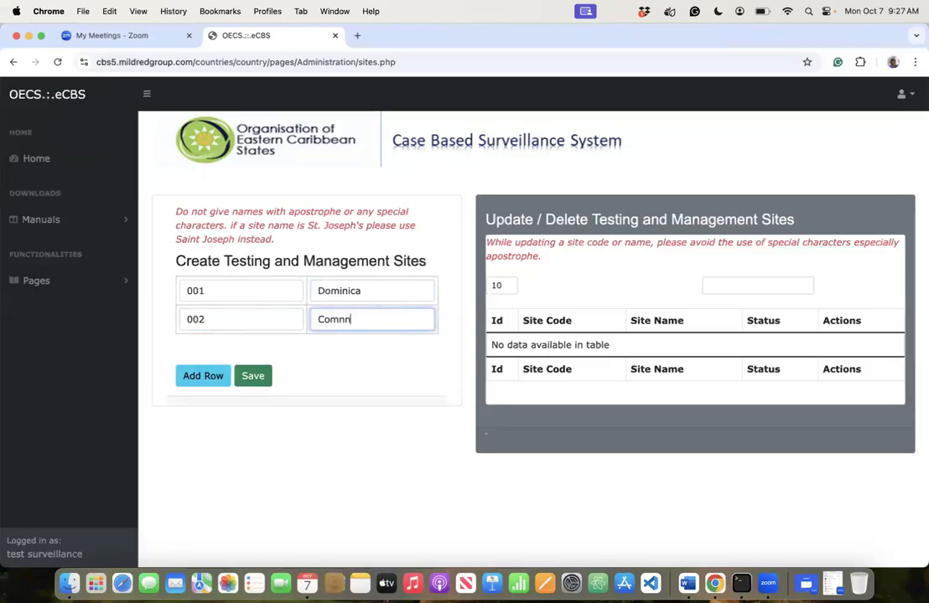
{"action": "key", "text": "BackSpace"}
{"action": "key", "text": "BackSpace"}
{"action": "key", "text": "BackSpace"}
{"action": "type", "text": "mmonwealth of Dominica"}
{"action": "key", "text": "BackSpace"}
{"action": "key", "text": "BackSpace"}
{"action": "key", "text": "BackSpace"}
{"action": "key", "text": "BackSpace"}
{"action": "key", "text": "BackSpace"}
{"action": "key", "text": "BackSpace"}
{"action": "key", "text": "BackSpace"}
{"action": "key", "text": "BackSpace"}
{"action": "key", "text": "BackSpace"}
{"action": "key", "text": "BackSpace"}
{"action": "key", "text": "BackSpace"}
{"action": "key", "text": "BackSpace"}
{"action": "key", "text": "BackSpace"}
{"action": "key", "text": "BackSpace"}
{"action": "key", "text": "BackSpace"}
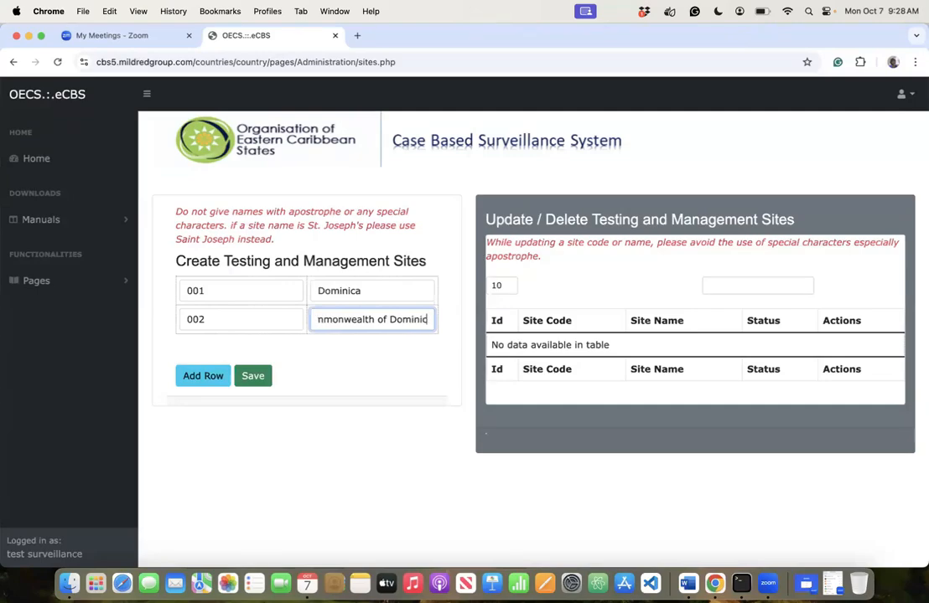
{"action": "key", "text": "BackSpace"}
{"action": "key", "text": "BackSpace"}
{"action": "key", "text": "BackSpace"}
{"action": "key", "text": "BackSpace"}
{"action": "key", "text": "BackSpace"}
{"action": "key", "text": "BackSpace"}
{"action": "key", "text": "BackSpace"}
{"action": "key", "text": "BackSpace"}
{"action": "key", "text": "BackSpace"}
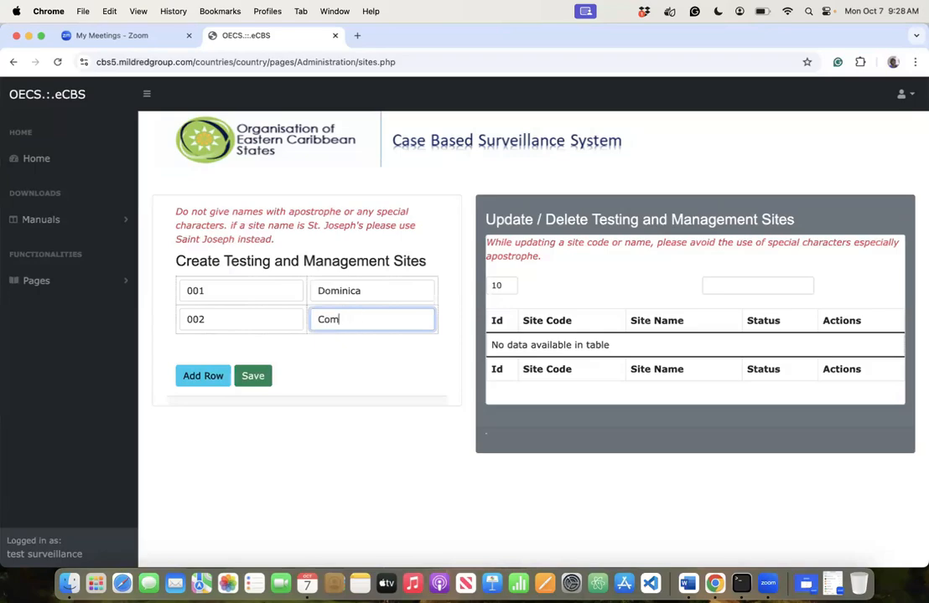
- Rename row 001 to 'St. kitts and Nevis' and enter 'Saint Kitts and Nevis' for row 002
{"action": "left_click", "coordinate": [376, 293]}
{"action": "key", "text": "BackSpace"}
{"action": "key", "text": "BackSpace"}
{"action": "key", "text": "BackSpace"}
{"action": "key", "text": "BackSpace"}
{"action": "key", "text": "BackSpace"}
{"action": "key", "text": "BackSpace"}
{"action": "key", "text": "BackSpace"}
{"action": "key", "text": "BackSpace"}
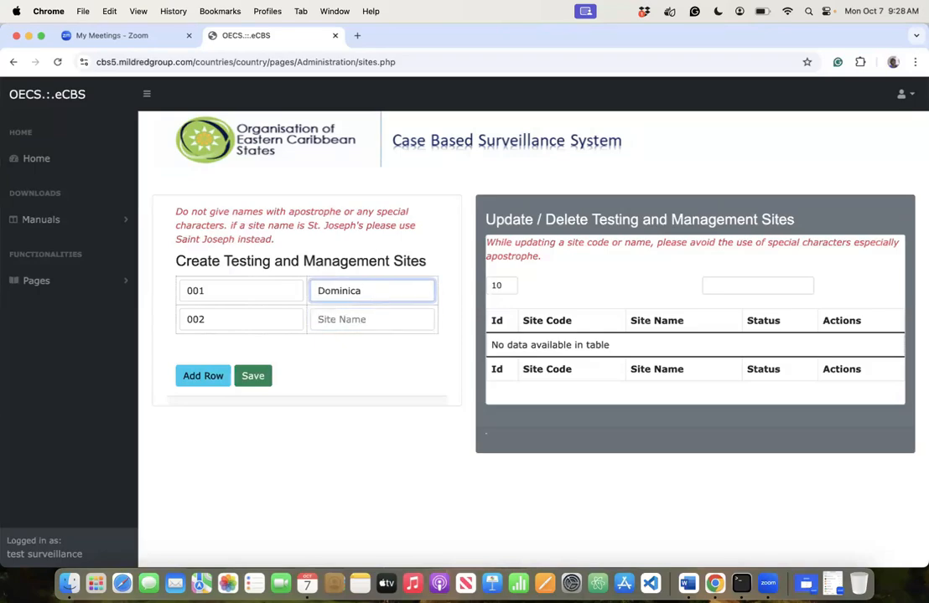
{"action": "type", "text": "St. kitts and Nevis"}
{"action": "left_click", "coordinate": [359, 318]}
{"action": "type", "text": "Sa"}
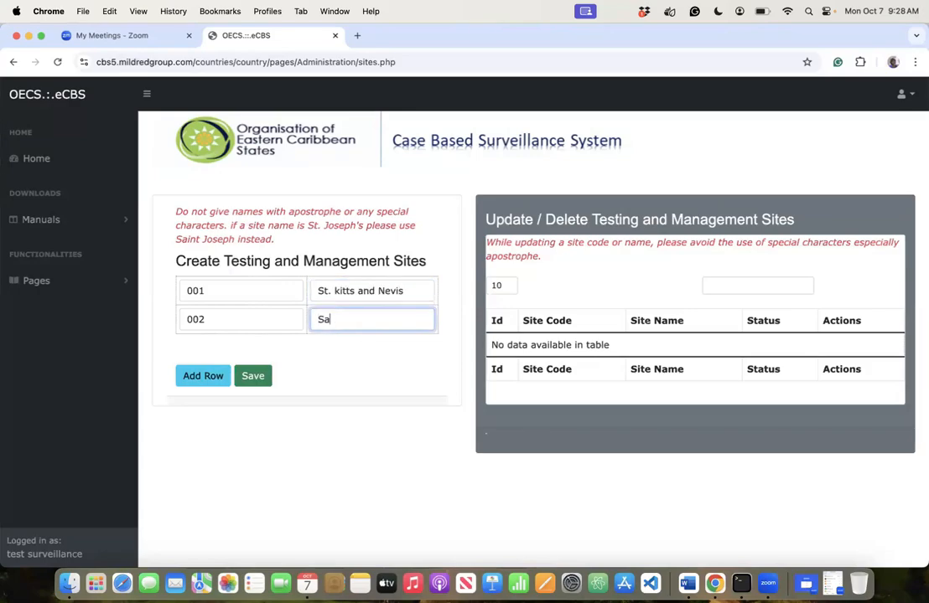
{"action": "type", "text": "int Kitts and Nevis"}
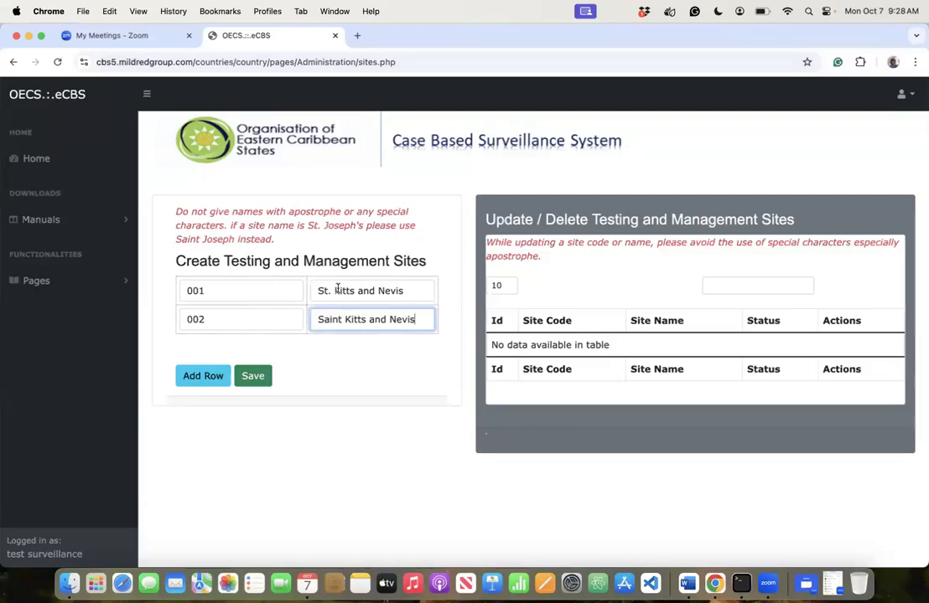
{"action": "left_click_drag", "start_coordinate": [421, 320], "coordinate": [312, 324]}
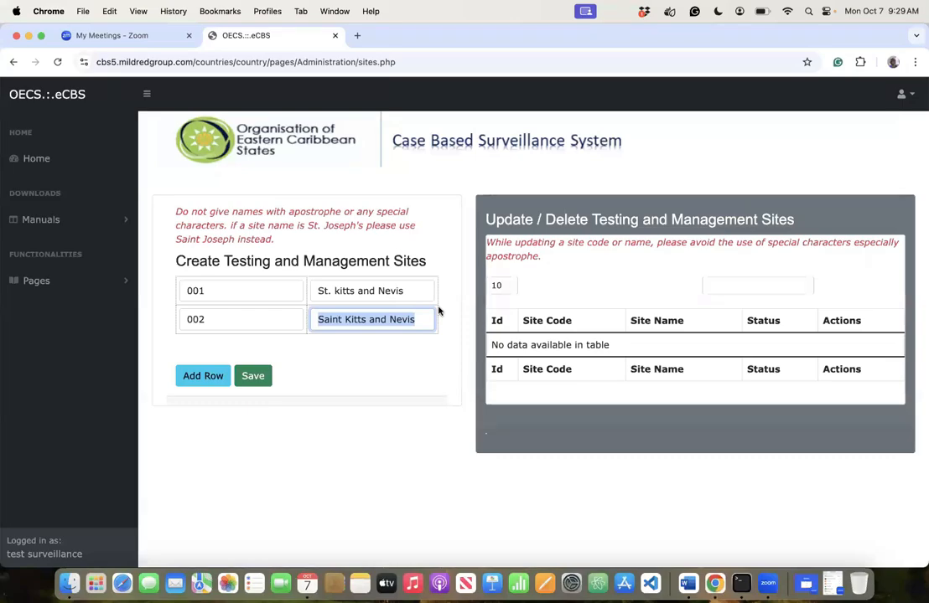
- Replace site 001's name with 'Antigua and Barbuda'
{"action": "left_click", "coordinate": [263, 290]}
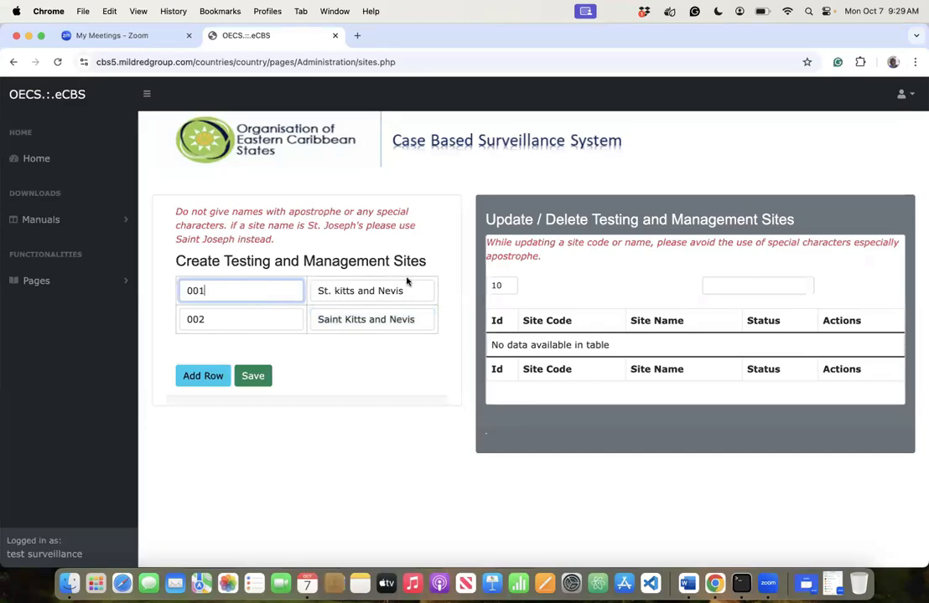
{"action": "key", "text": "Tab"}
{"action": "key", "text": "BackSpace"}
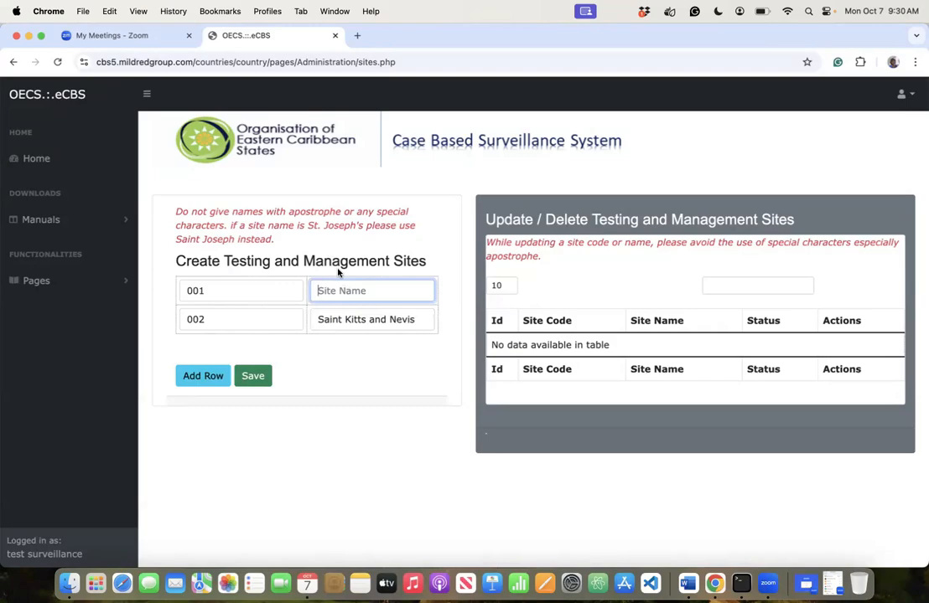
{"action": "type", "text": "Ani"}
{"action": "type", "text": "tigua"}
{"action": "type", "text": "/"}
{"action": "type", "text": "Bar"}
{"action": "key", "text": "BackSpace"}
{"action": "key", "text": "BackSpace"}
{"action": "key", "text": "BackSpace"}
{"action": "key", "text": "BackSpace"}
{"action": "type", "text": "and barbuda"}
{"action": "key", "text": "BackSpace"}
{"action": "type", "text": "B"}
- Change site 002's name from 'Saint Kitts and Nevis' to 'Dominica'
{"action": "left_click", "coordinate": [416, 321]}
{"action": "key", "text": "BackSpace"}
{"action": "key", "text": "BackSpace"}
{"action": "key", "text": "BackSpace"}
{"action": "key", "text": "BackSpace"}
{"action": "key", "text": "BackSpace"}
{"action": "key", "text": "BackSpace"}
{"action": "key", "text": "BackSpace"}
{"action": "key", "text": "BackSpace"}
{"action": "key", "text": "BackSpace"}
{"action": "key", "text": "BackSpace"}
{"action": "key", "text": "BackSpace"}
{"action": "key", "text": "BackSpace"}
{"action": "key", "text": "BackSpace"}
{"action": "key", "text": "BackSpace"}
{"action": "key", "text": "BackSpace"}
{"action": "key", "text": "BackSpace"}
{"action": "key", "text": "BackSpace"}
{"action": "key", "text": "BackSpace"}
{"action": "key", "text": "BackSpace"}
{"action": "key", "text": "BackSpace"}
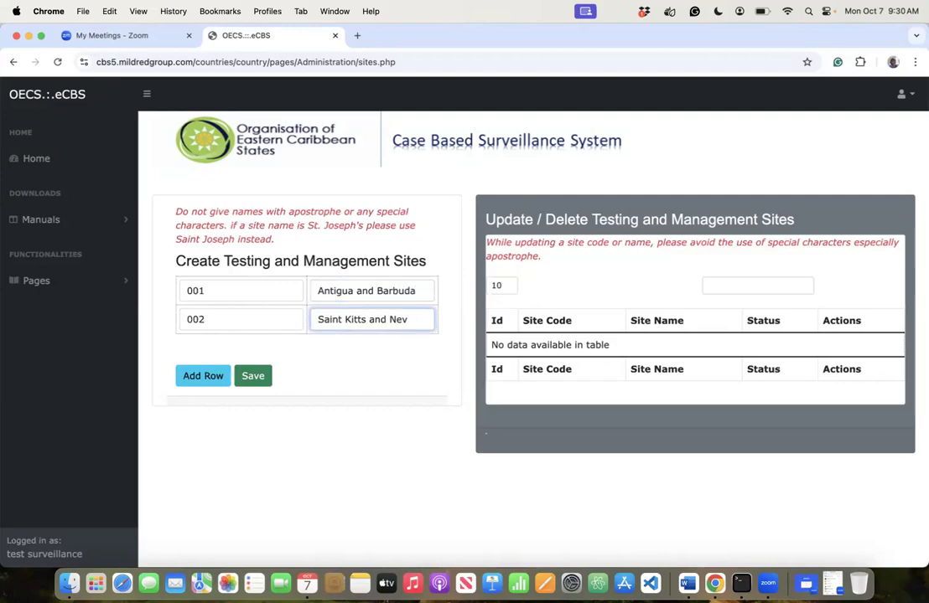
{"action": "key", "text": "BackSpace"}
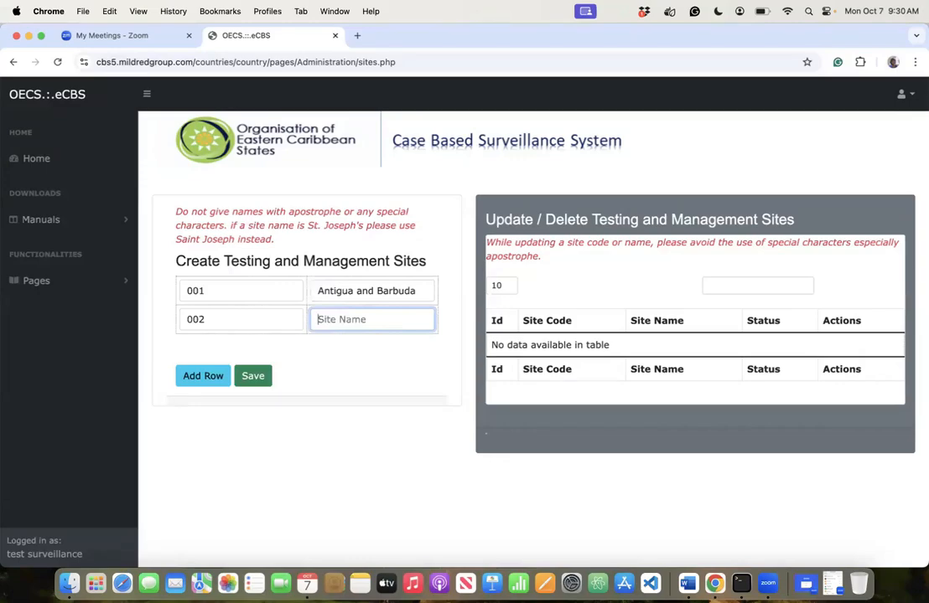
{"action": "type", "text": "Dominica"}
- Add a third site row with code 003 and name Grenada
{"action": "left_click", "coordinate": [207, 383]}
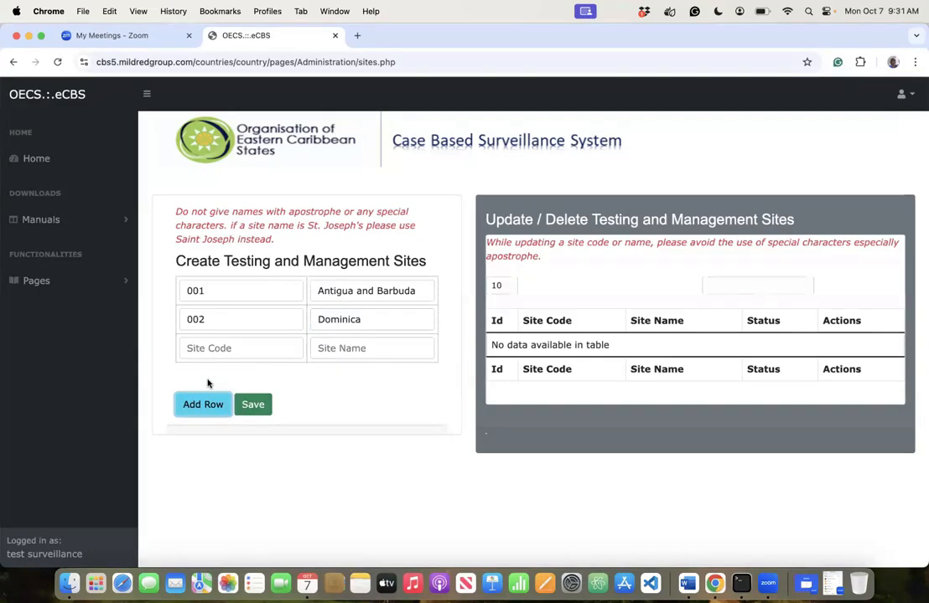
{"action": "left_click", "coordinate": [207, 343]}
{"action": "type", "text": "003"}
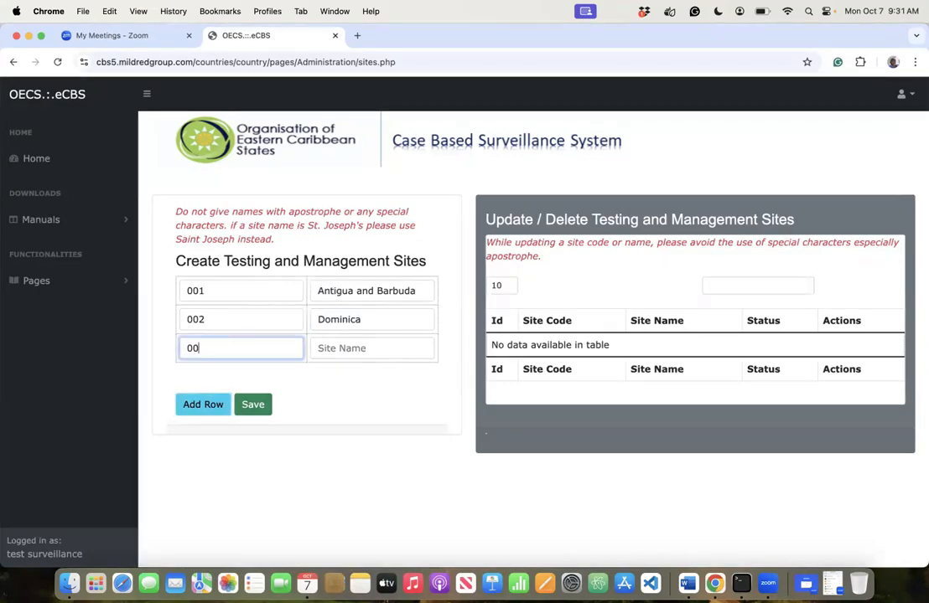
{"action": "left_click", "coordinate": [317, 348]}
{"action": "type", "text": "G"}
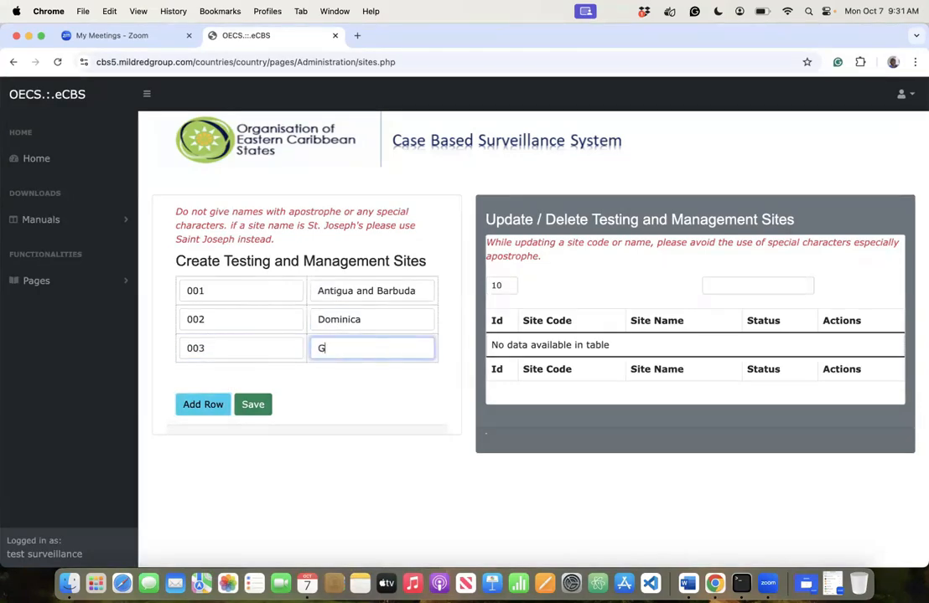
{"action": "type", "text": "renada"}
- Add a fourth site row with code 004 and name 'St. Kitts and Nevis'
{"action": "left_click", "coordinate": [203, 405]}
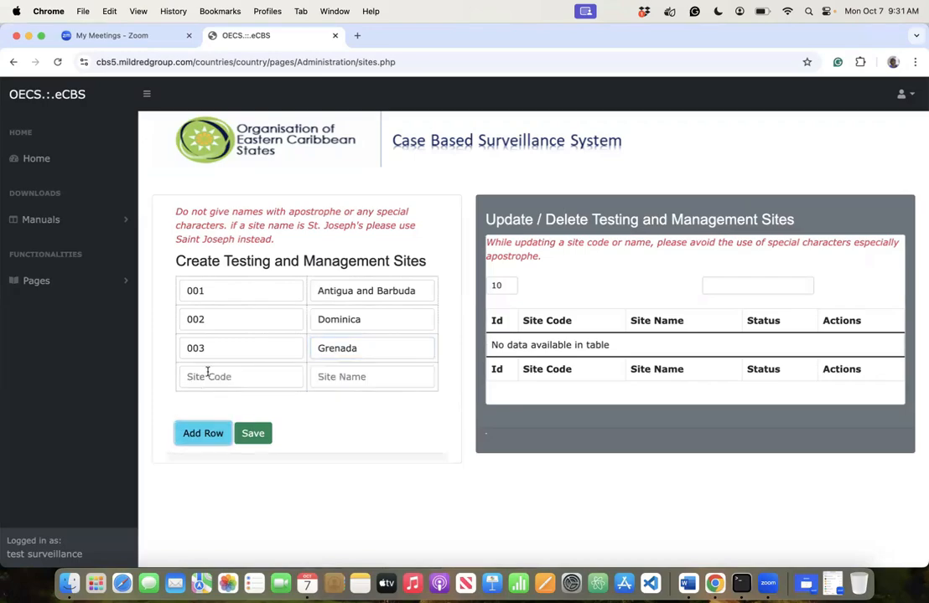
{"action": "left_click", "coordinate": [207, 376]}
{"action": "type", "text": "004"}
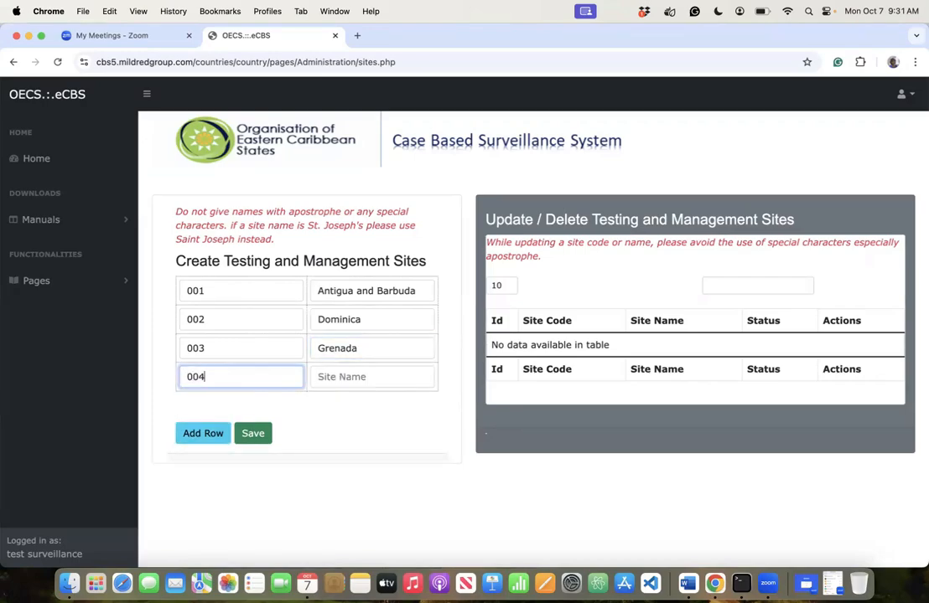
{"action": "left_click", "coordinate": [330, 377]}
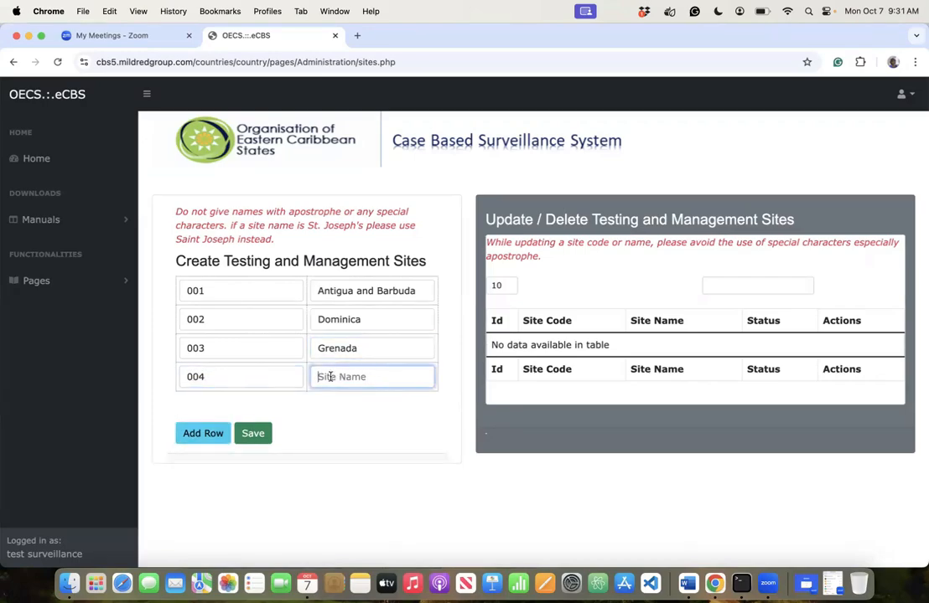
{"action": "type", "text": "St. Kitts and Nevis"}
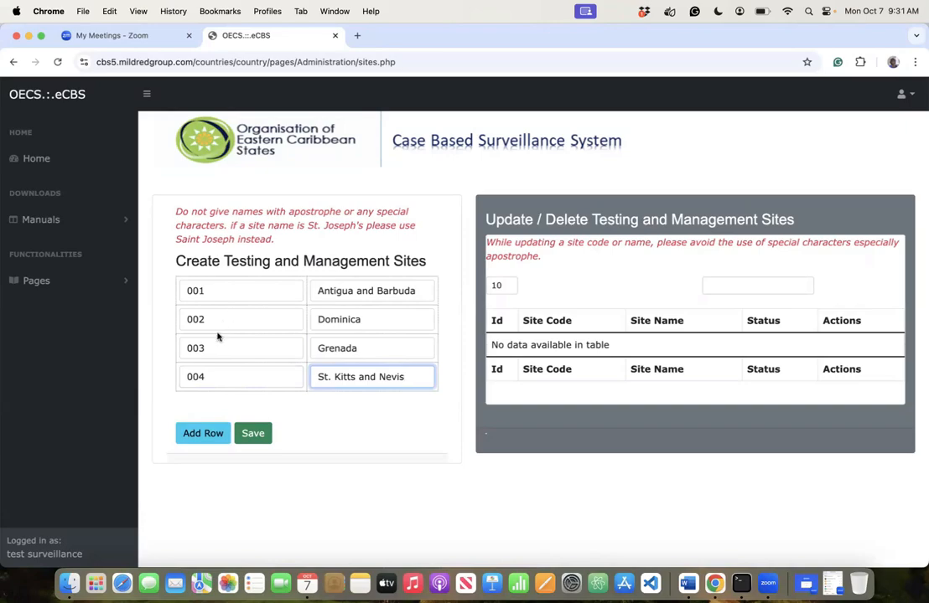
- Add a fifth site row with code 005 and name 'St. Vincent and the Grenadines'
{"action": "left_click", "coordinate": [204, 435]}
{"action": "left_click", "coordinate": [207, 402]}
{"action": "type", "text": "005"}
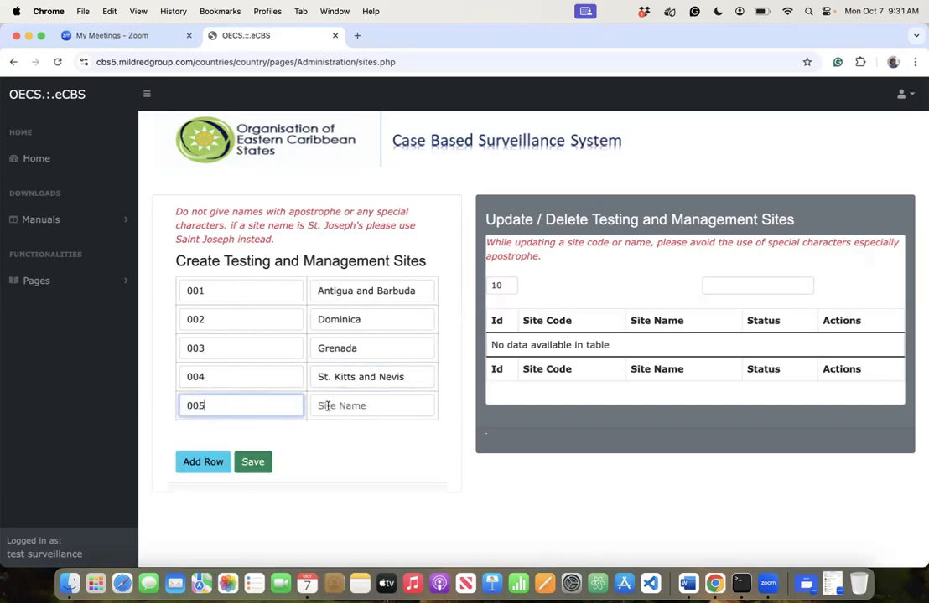
{"action": "left_click", "coordinate": [328, 405]}
{"action": "type", "text": "St"}
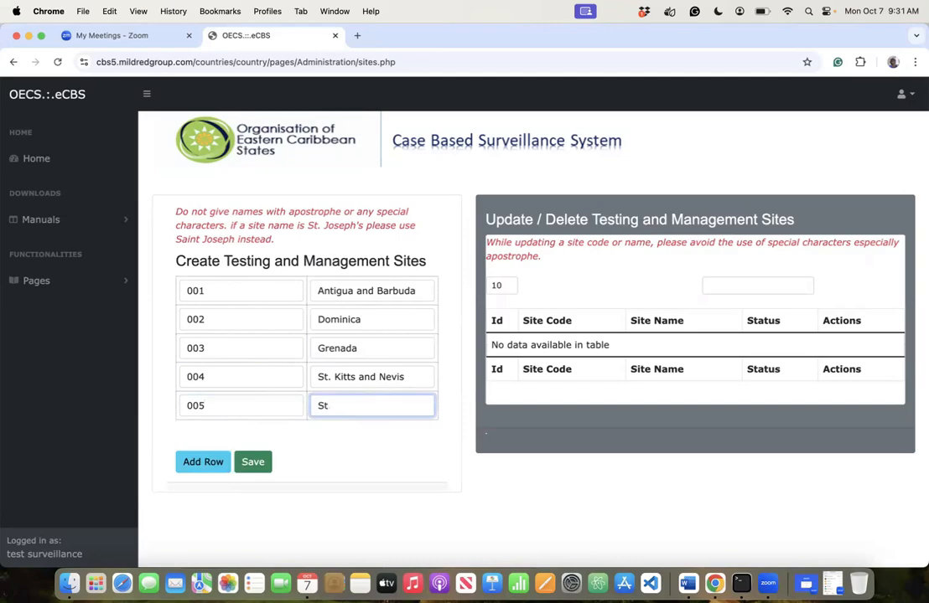
{"action": "type", "text": "."}
{"action": "type", "text": " Vincent and"}
{"action": "type", "text": " The"}
{"action": "key", "text": "BackSpace"}
{"action": "key", "text": "BackSpace"}
{"action": "key", "text": "BackSpace"}
{"action": "type", "text": "the Grenadin"}
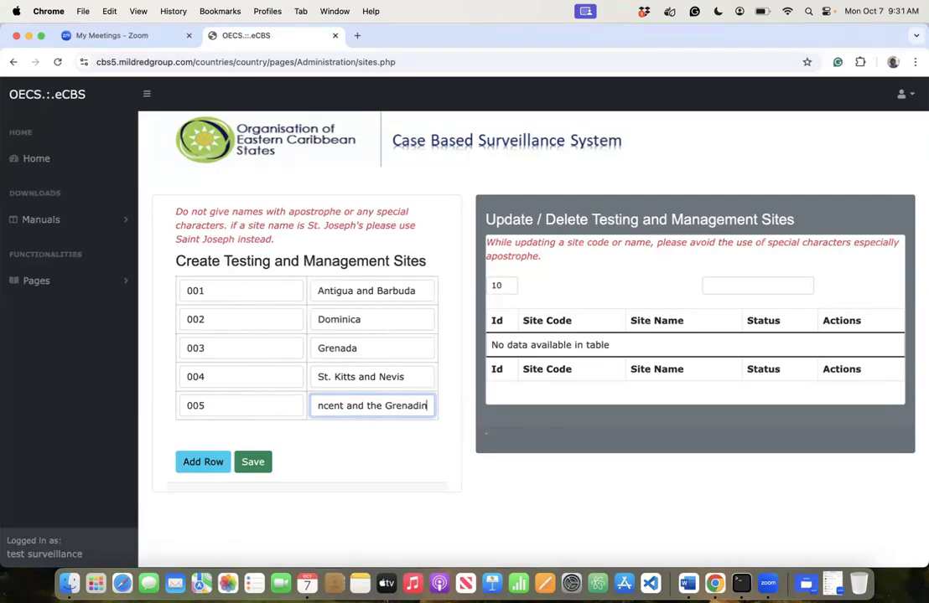
{"action": "type", "text": "es"}
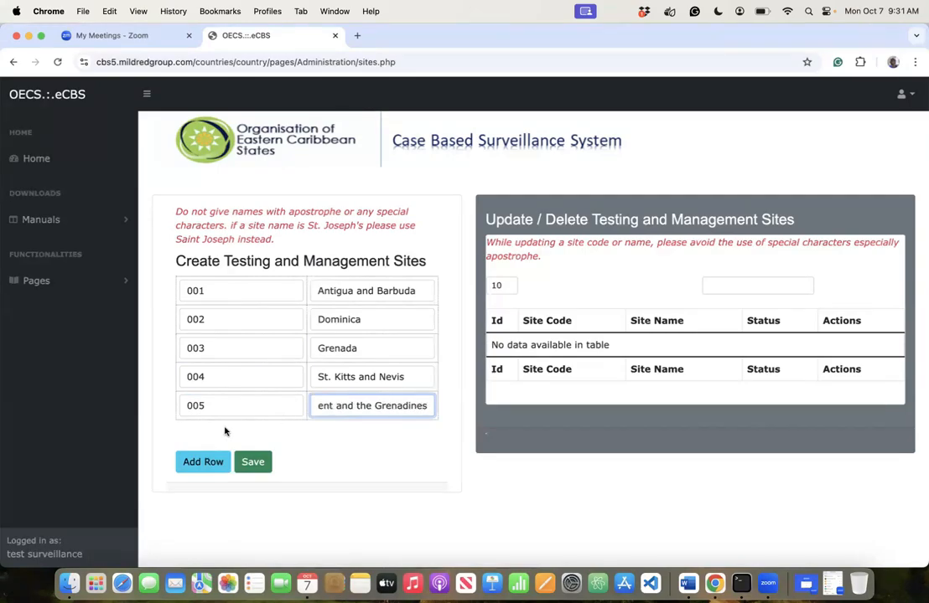
{"action": "left_click", "coordinate": [365, 430]}
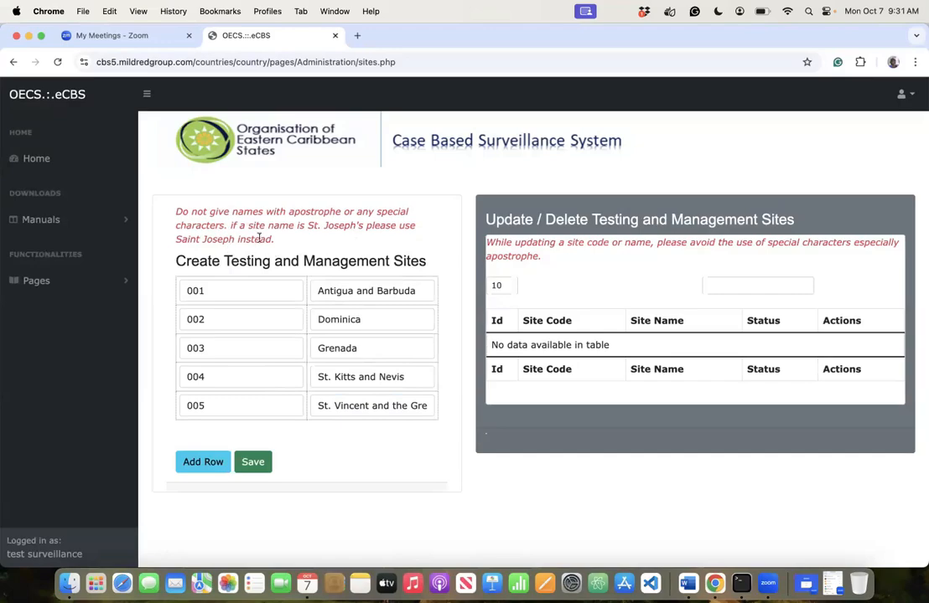
- Correct the 'St.' prefix in site 004's name 'St. Kitts and Nevis'
{"action": "left_click", "coordinate": [331, 376]}
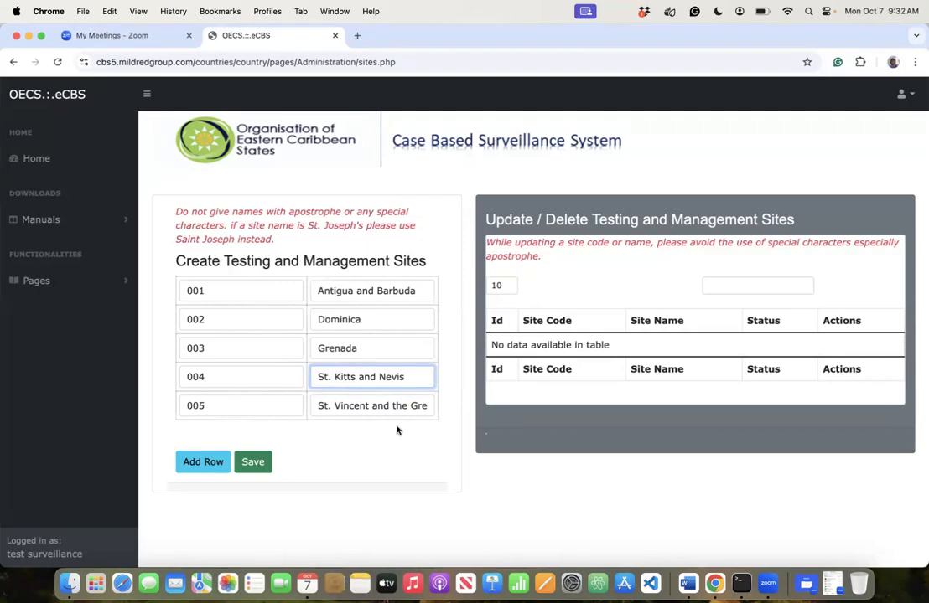
{"action": "key", "text": "BackSpace"}
{"action": "key", "text": "BackSpace"}
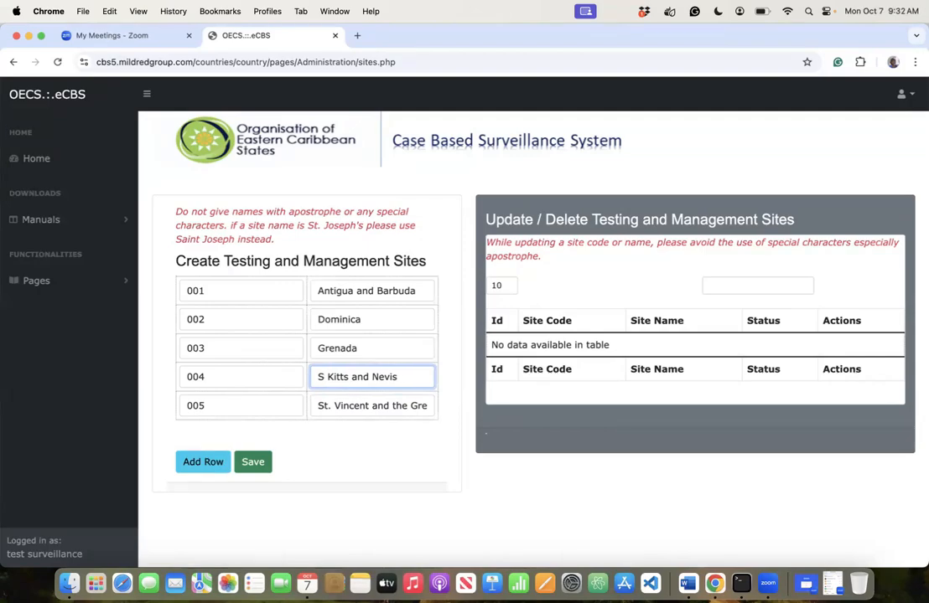
{"action": "type", "text": "a"}
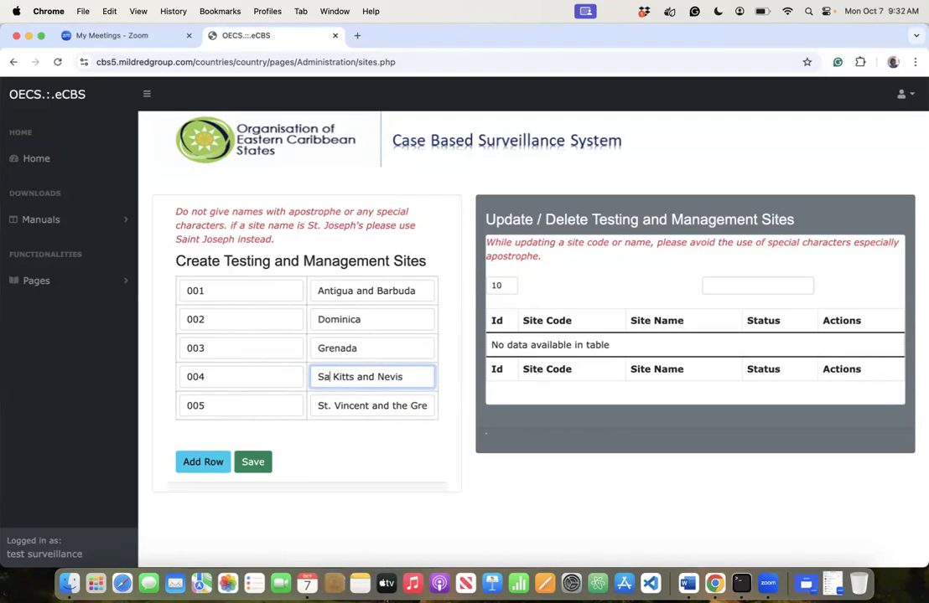
{"action": "key", "text": "BackSpace"}
{"action": "type", "text": "t."}
- Save the five sites, confirm, and review the resulting activated sites table
{"action": "left_click", "coordinate": [252, 461]}
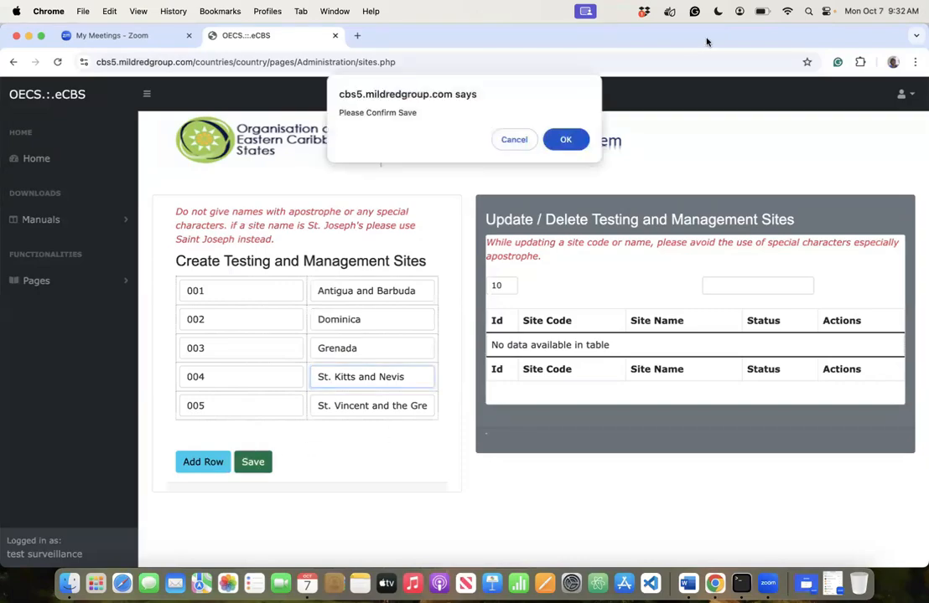
{"action": "left_click", "coordinate": [568, 138]}
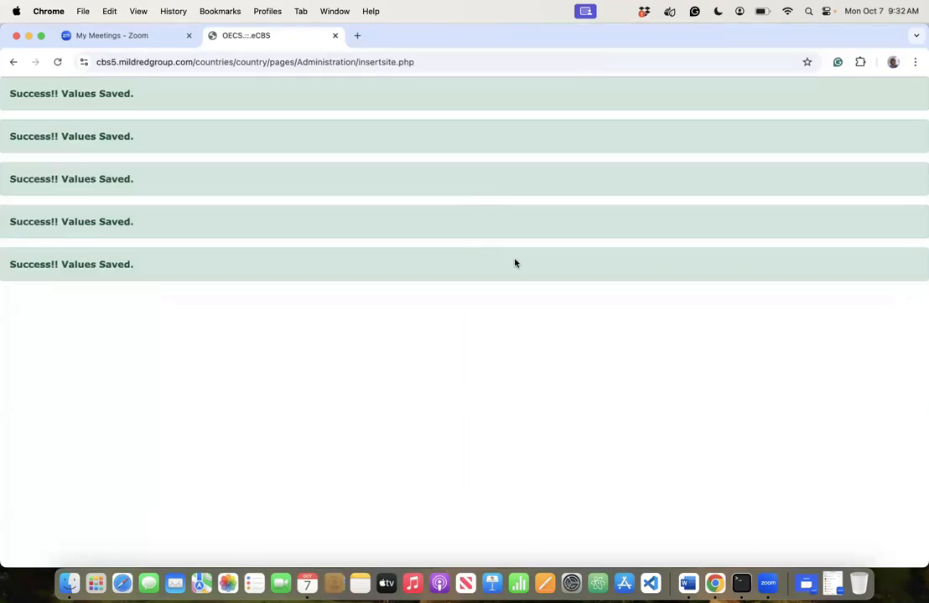
{"action": "scroll", "coordinate": [654, 445], "scroll_direction": "down", "scroll_amount": 5}
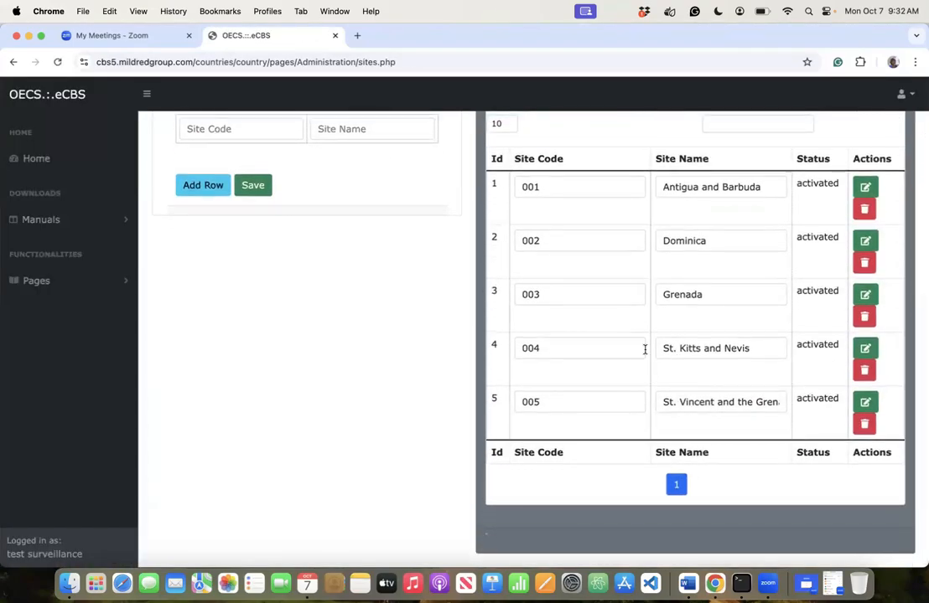
{"action": "scroll", "coordinate": [644, 349], "scroll_direction": "up", "scroll_amount": 2}
{"action": "scroll", "coordinate": [644, 350], "scroll_direction": "up", "scroll_amount": 3}
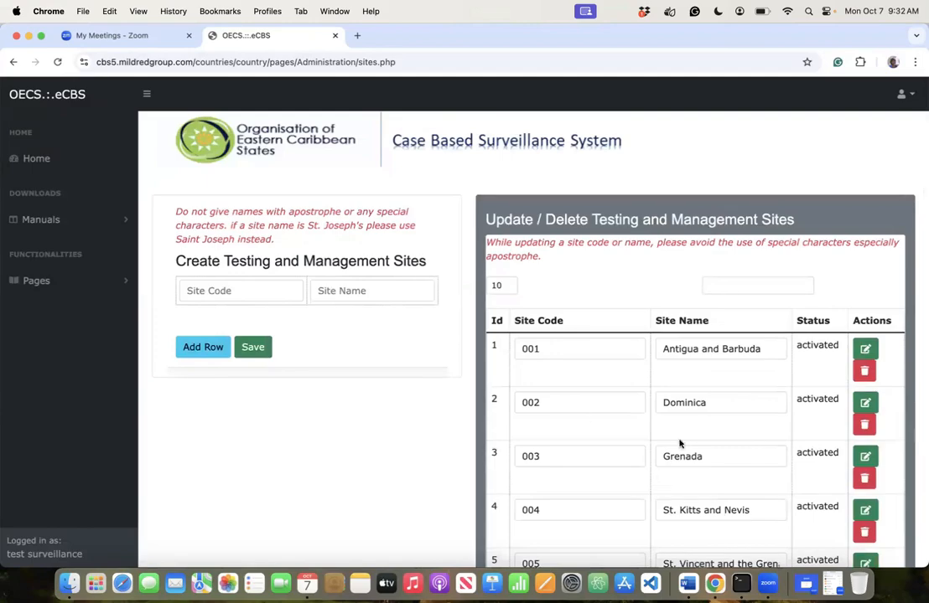
{"action": "scroll", "coordinate": [700, 453], "scroll_direction": "down", "scroll_amount": 5}
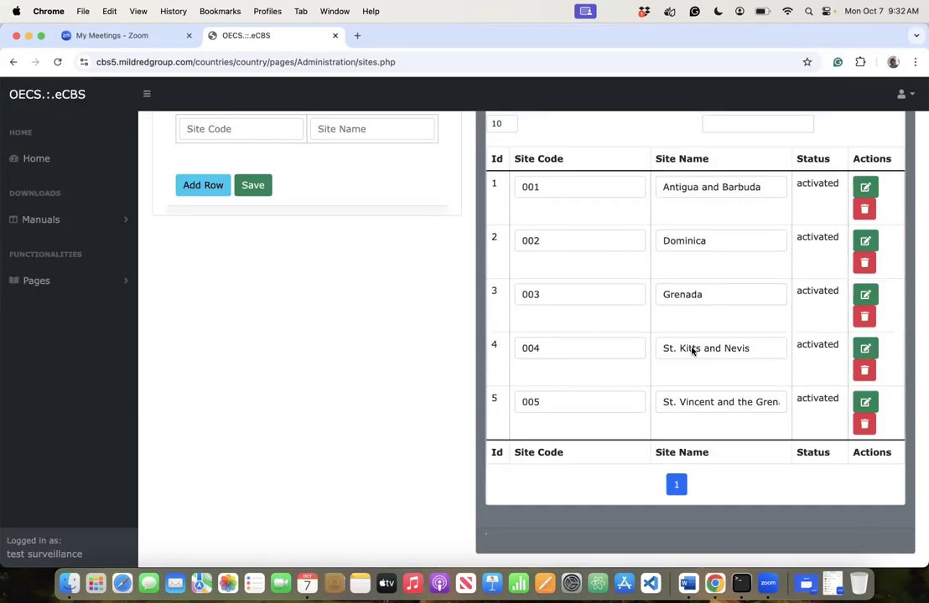
{"action": "scroll", "coordinate": [342, 284], "scroll_direction": "up", "scroll_amount": 3}
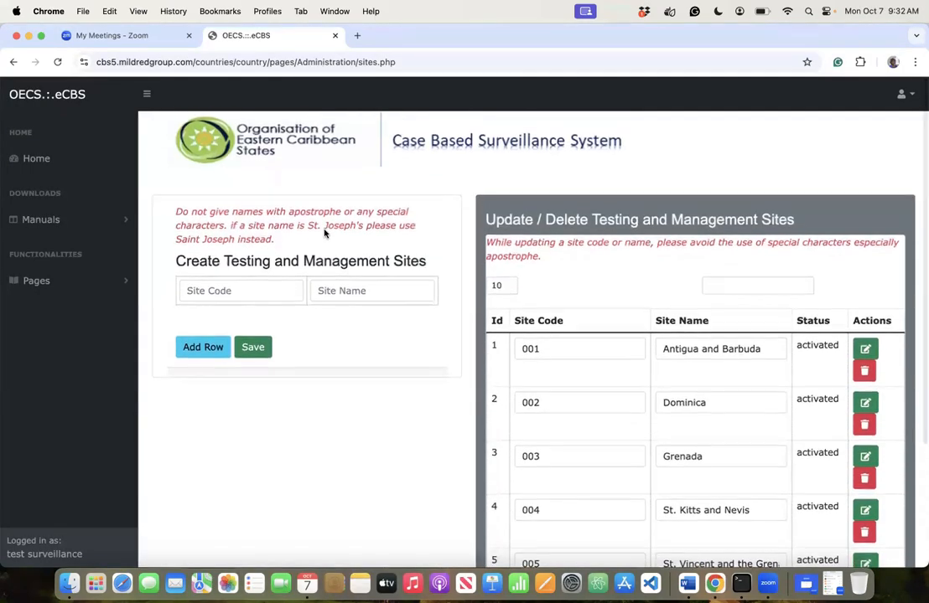
{"action": "scroll", "coordinate": [748, 472], "scroll_direction": "down", "scroll_amount": 3}
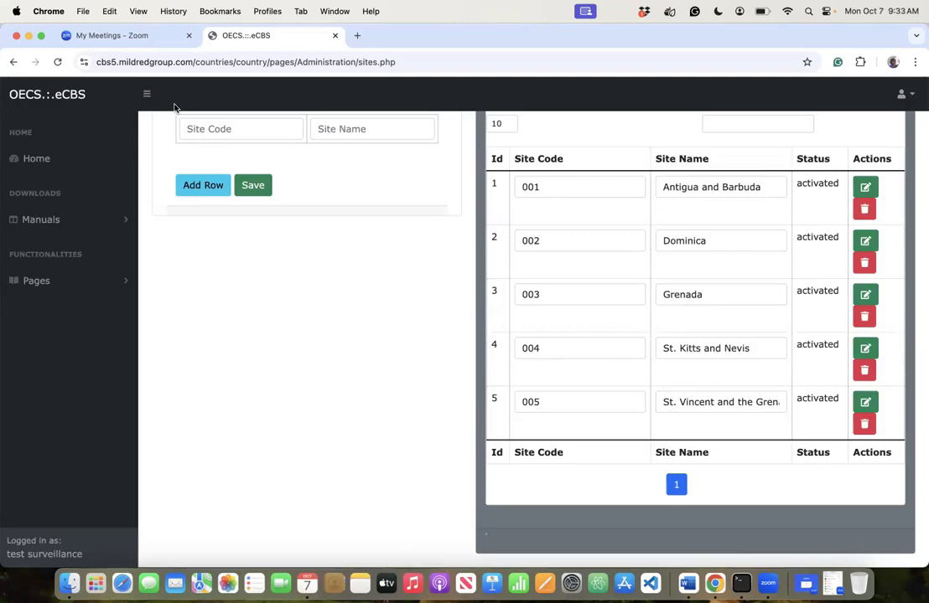
- Begin a sixth site entry by typing code 006
{"action": "left_click", "coordinate": [201, 134]}
{"action": "type", "text": "006"}
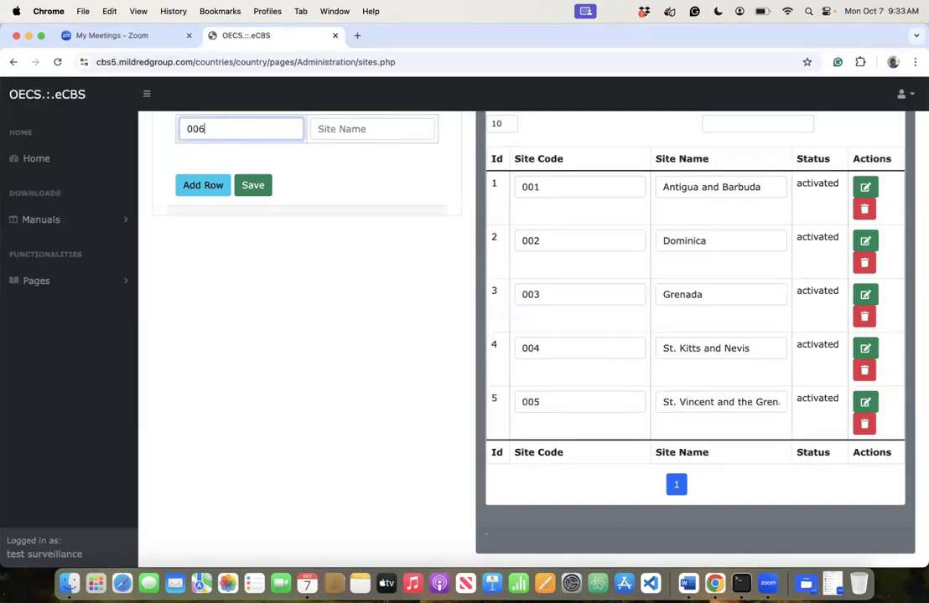
{"action": "left_click", "coordinate": [349, 129]}
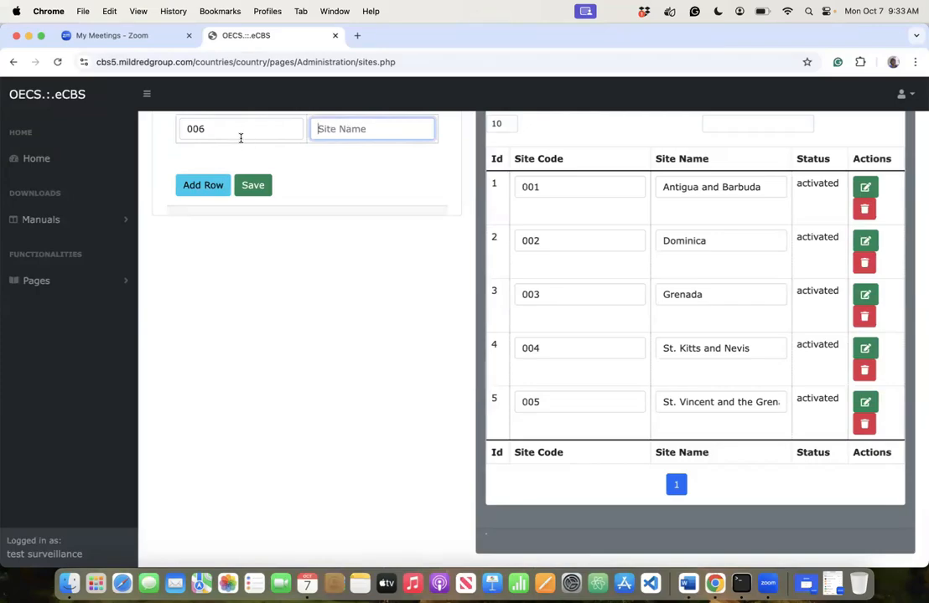
{"action": "left_click", "coordinate": [239, 134]}
- Clear the unwanted 006 site code
{"action": "key", "text": "BackSpace"}
{"action": "key", "text": "BackSpace"}
{"action": "key", "text": "BackSpace"}
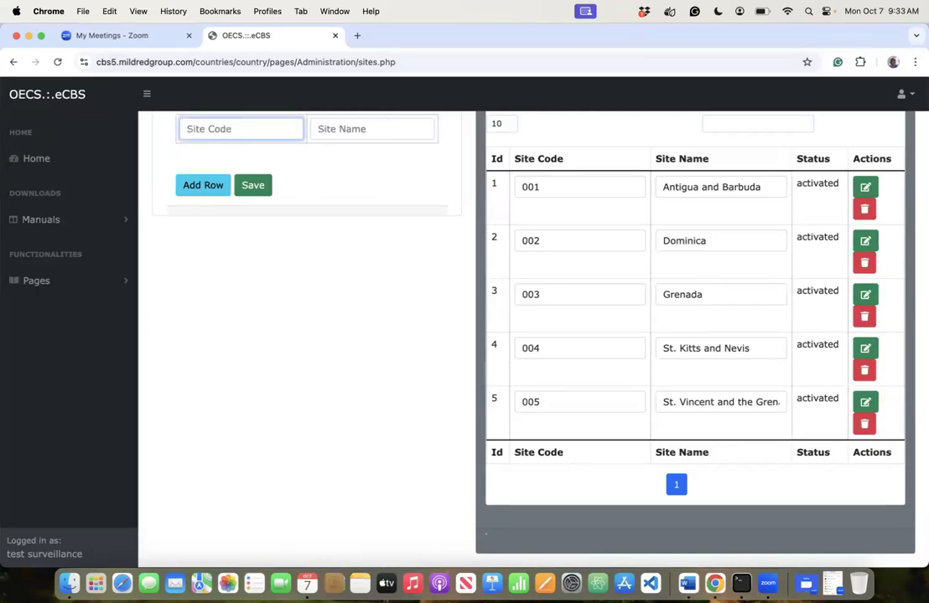
{"action": "scroll", "coordinate": [398, 191], "scroll_direction": "up", "scroll_amount": 3}
{"action": "scroll", "coordinate": [398, 190], "scroll_direction": "down", "scroll_amount": 1}
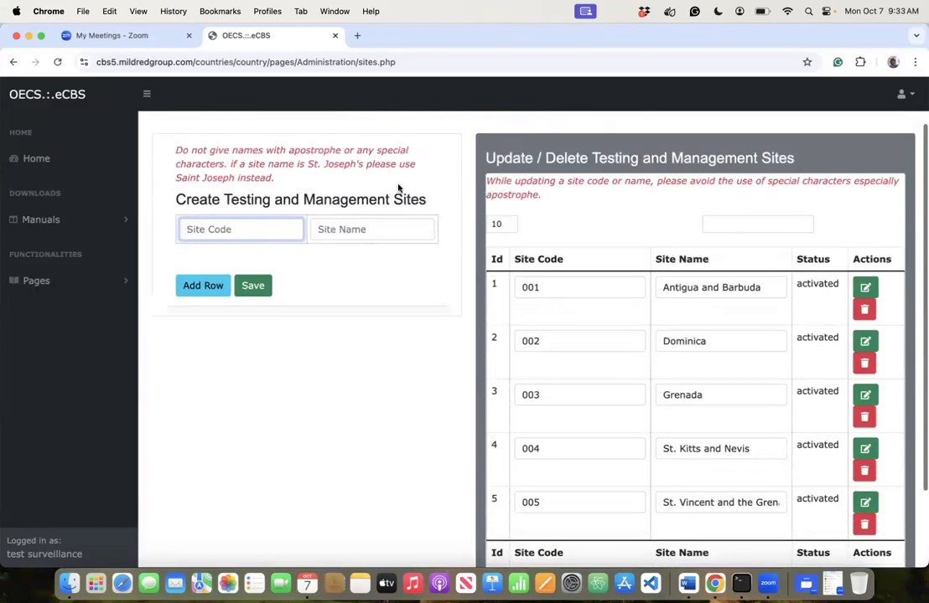
- Open Deactivate Testing & Management Sites from Pages > Configuration and review the five activated sites
{"action": "left_click", "coordinate": [52, 283]}
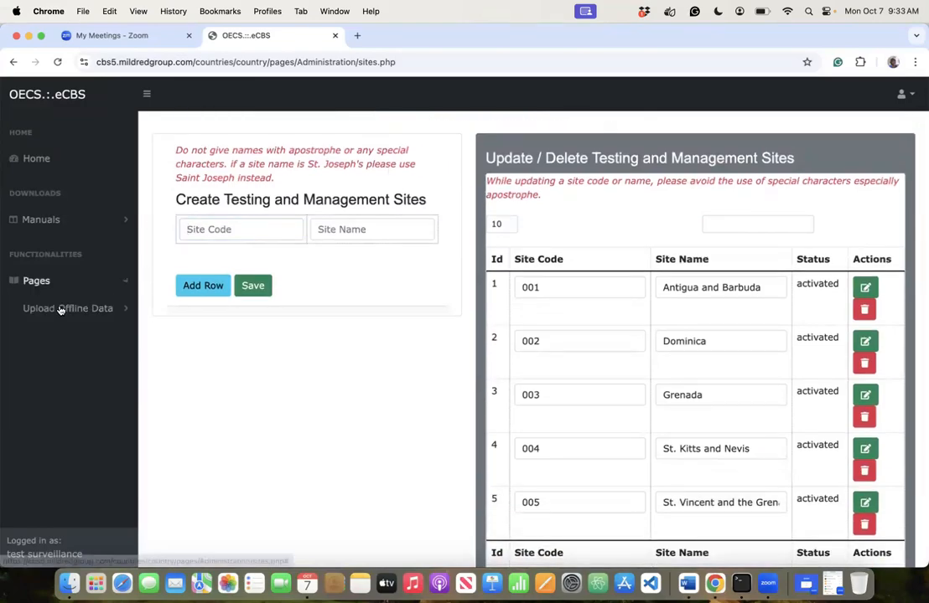
{"action": "left_click", "coordinate": [49, 336]}
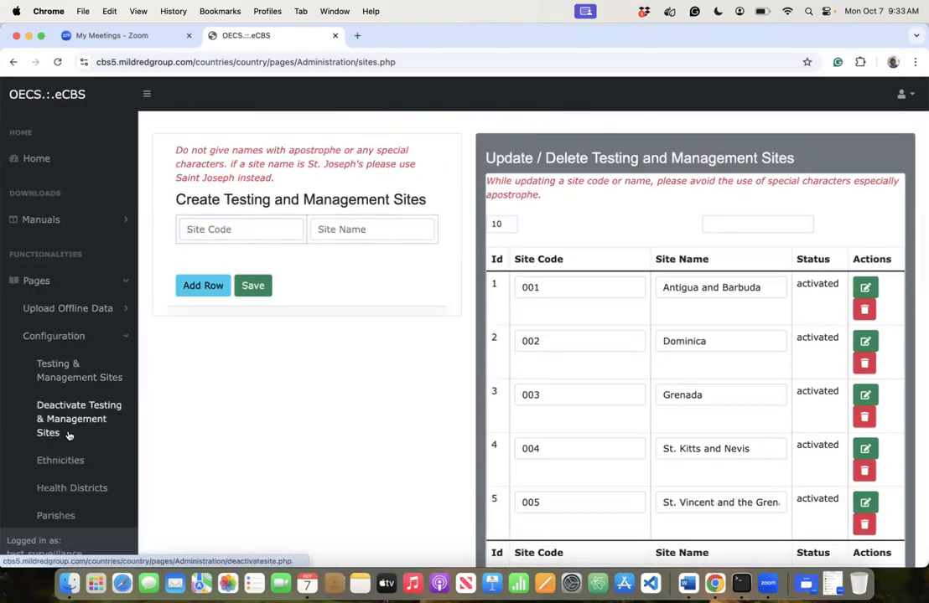
{"action": "left_click", "coordinate": [61, 422]}
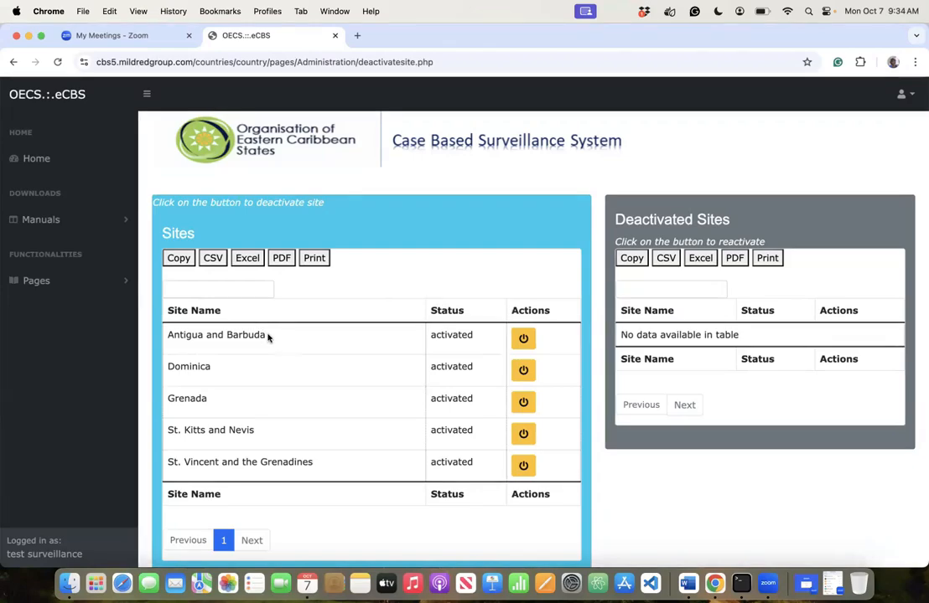
{"action": "left_click_drag", "start_coordinate": [265, 335], "coordinate": [159, 325]}
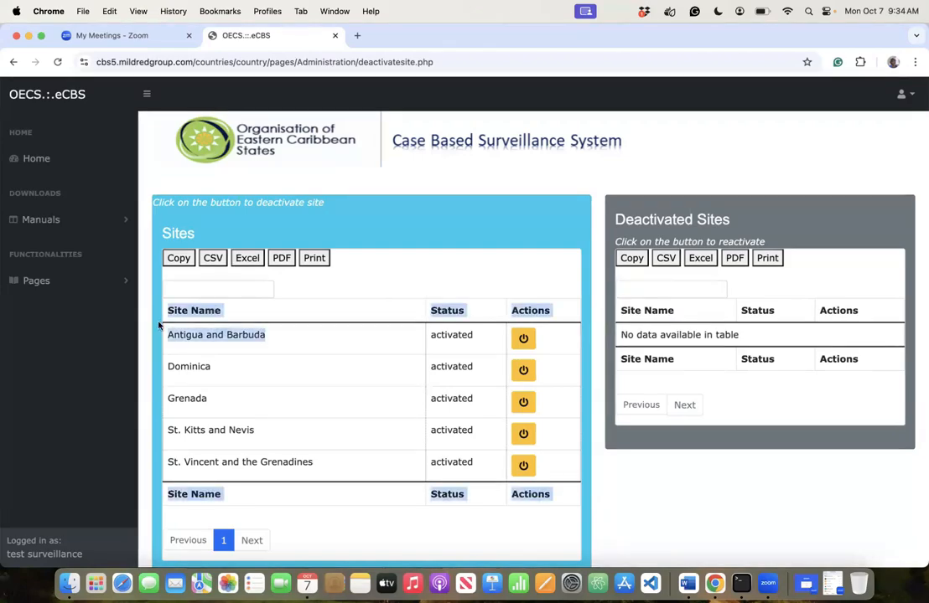
{"action": "left_click", "coordinate": [224, 346]}
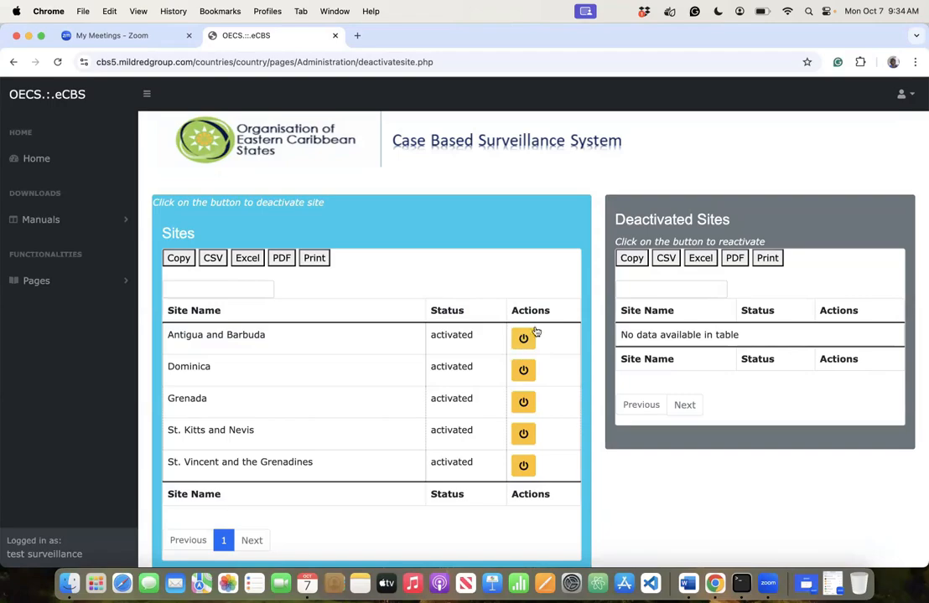
- Open Ethnicities from Pages > Configuration, showing Black, Carib / Amerindian and Caucasian, and select the Name field
{"action": "left_click", "coordinate": [63, 281]}
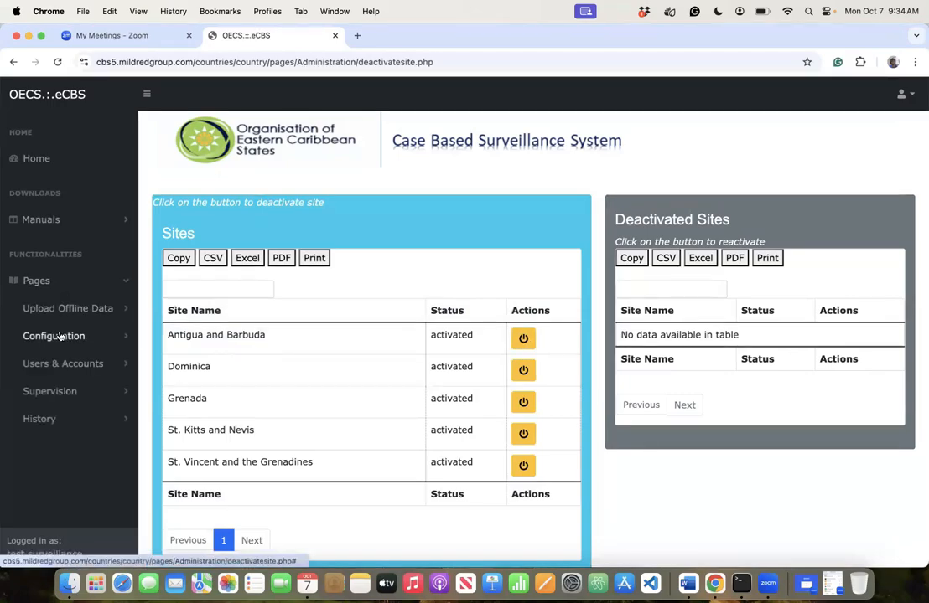
{"action": "left_click", "coordinate": [50, 335]}
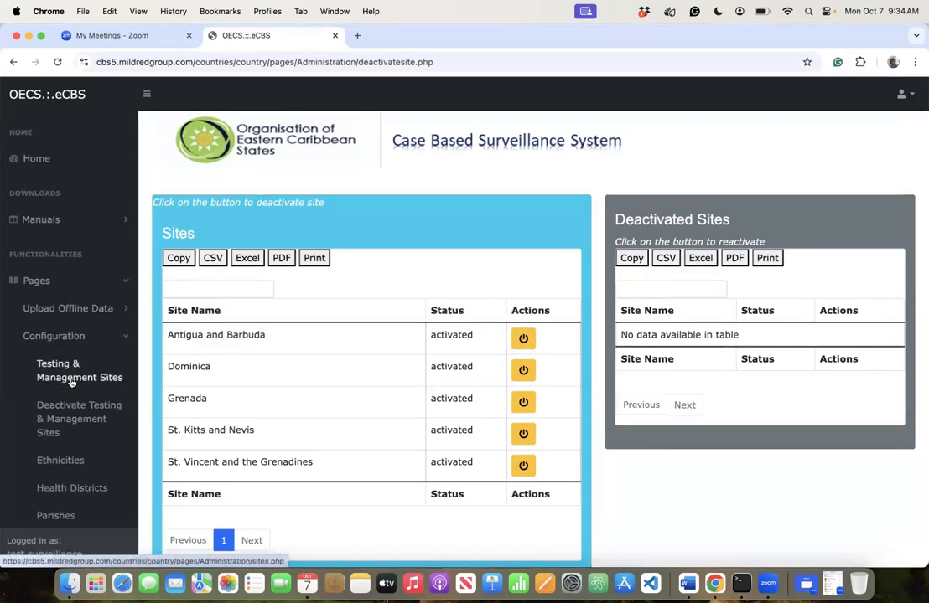
{"action": "scroll", "coordinate": [62, 433], "scroll_direction": "down", "scroll_amount": 3}
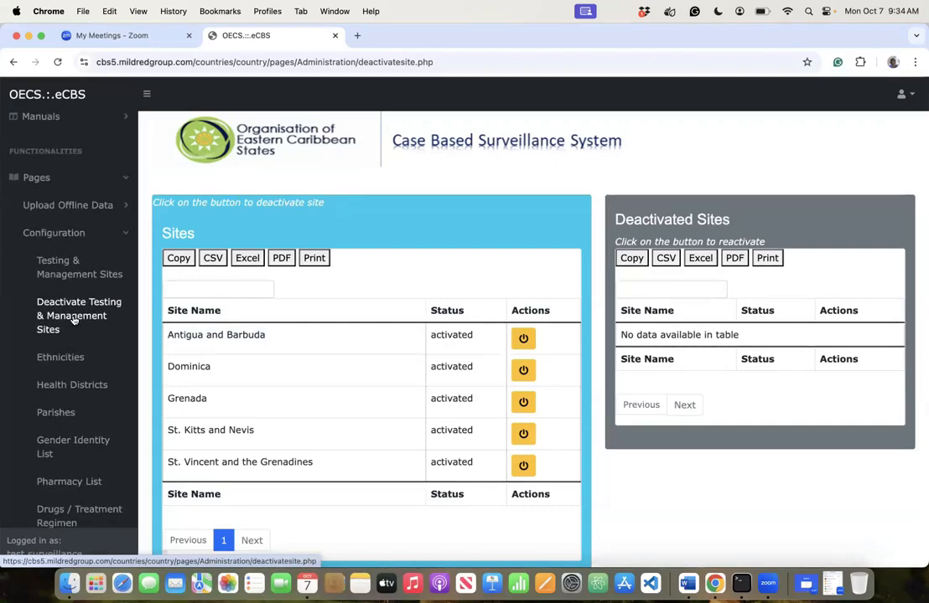
{"action": "left_click", "coordinate": [56, 358]}
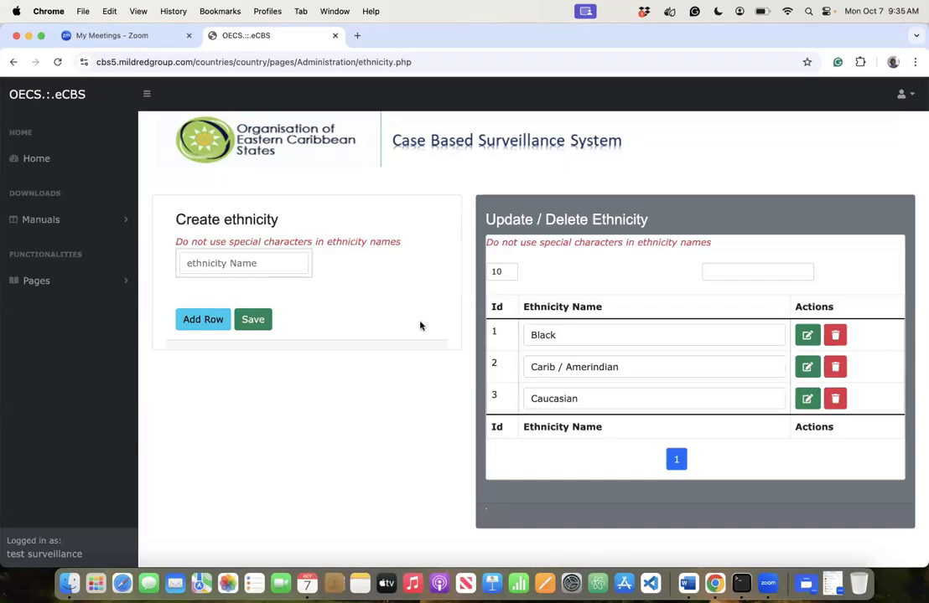
{"action": "left_click", "coordinate": [300, 258]}
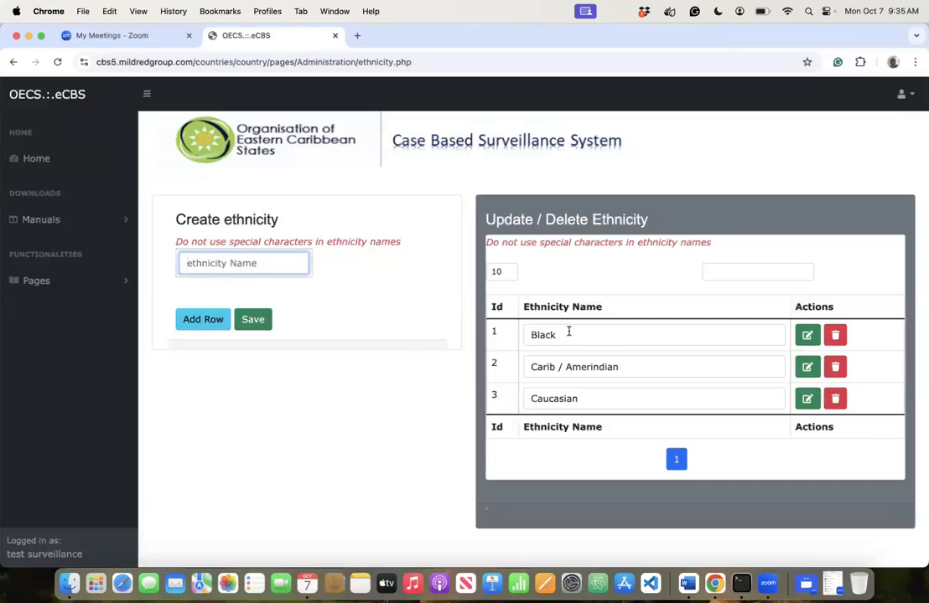
- Fill three new ethnicity rows with Tawainese, Chinese and Haitians, leaving them unsaved
{"action": "type", "text": "T"}
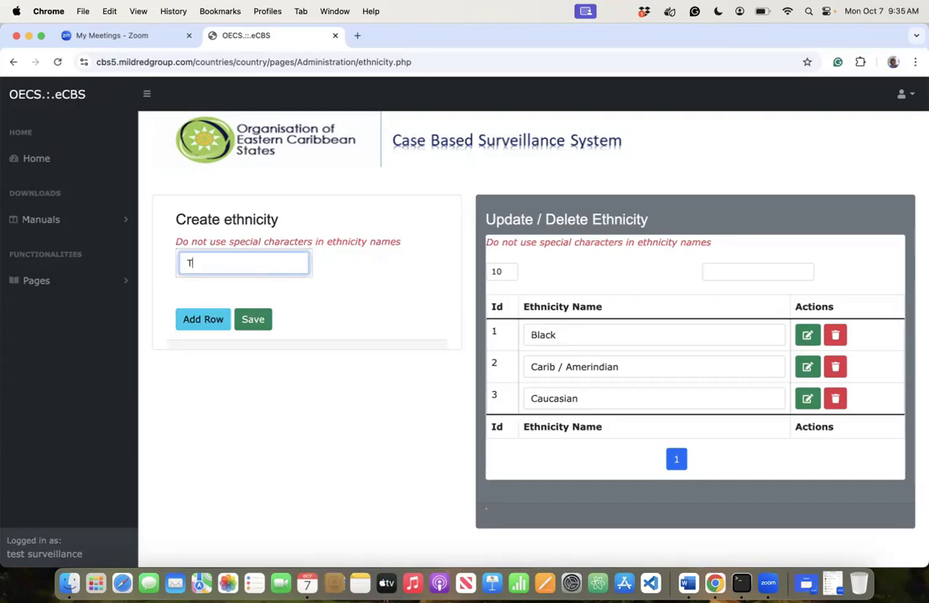
{"action": "type", "text": "awainese"}
{"action": "left_click", "coordinate": [201, 320]}
{"action": "left_click", "coordinate": [233, 290]}
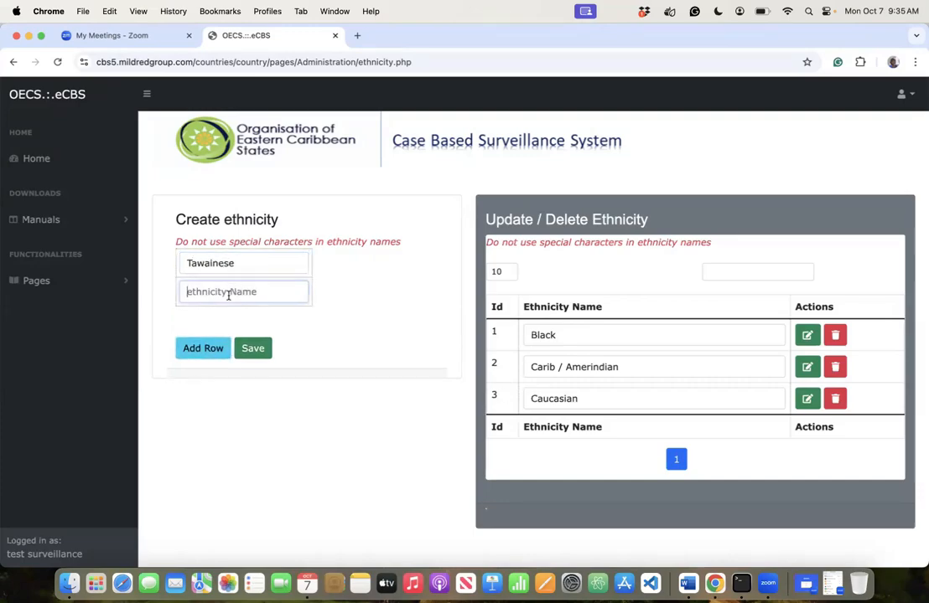
{"action": "type", "text": "Chinese"}
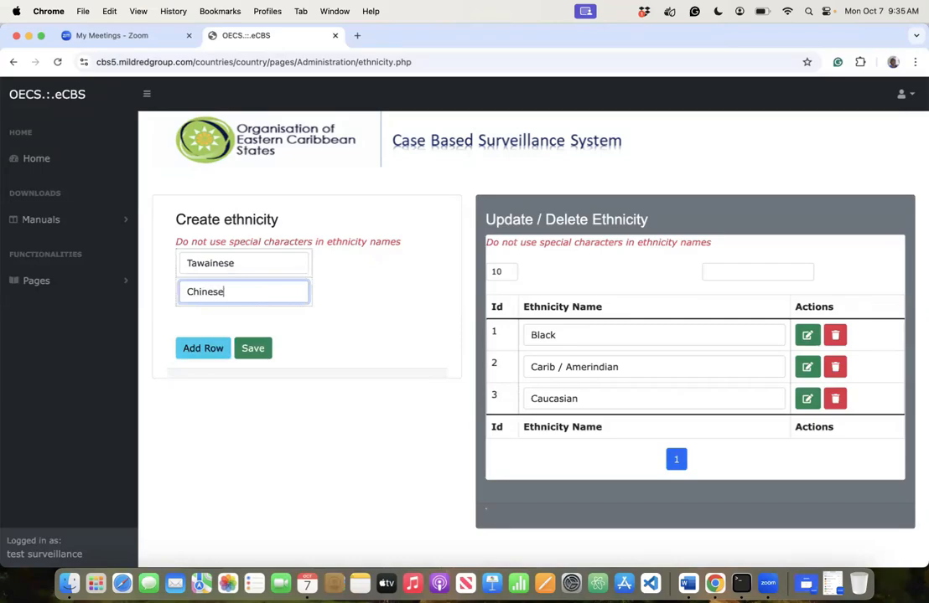
{"action": "left_click", "coordinate": [191, 351]}
{"action": "left_click", "coordinate": [218, 320]}
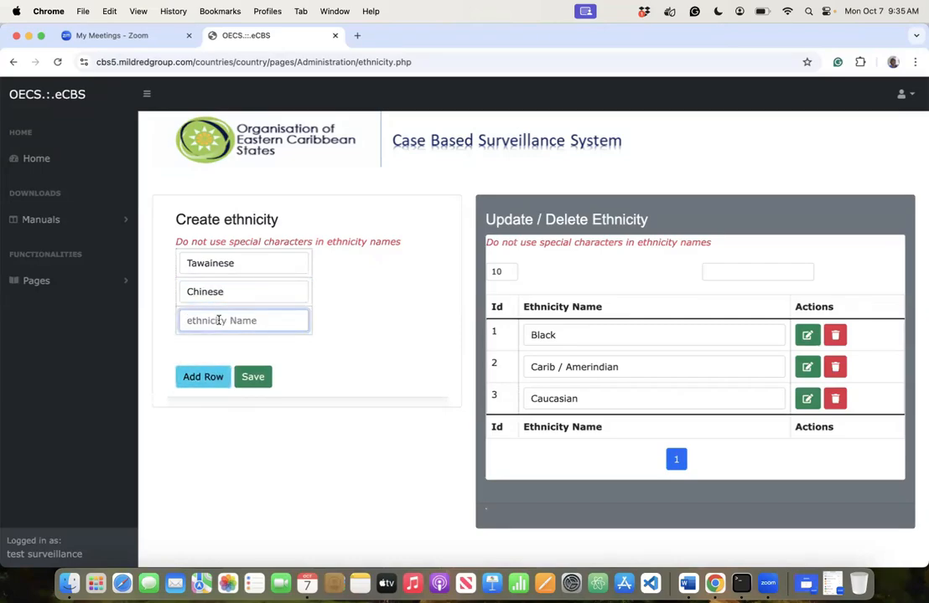
{"action": "type", "text": "Haitians"}
{"action": "left_click", "coordinate": [227, 341]}
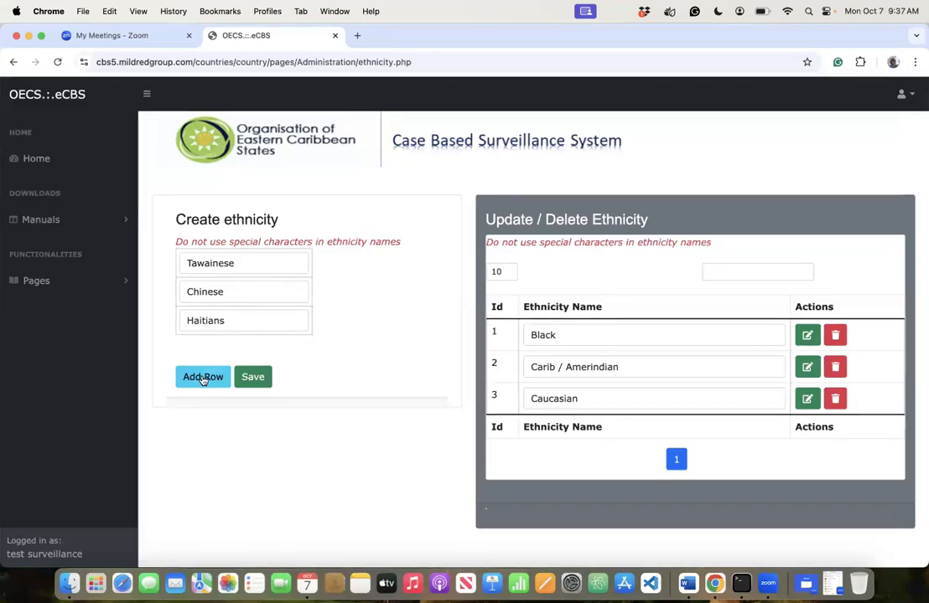
- Add two more ethnicity rows, Hispanic and Latin America, for five pending entries
{"action": "left_click", "coordinate": [204, 379]}
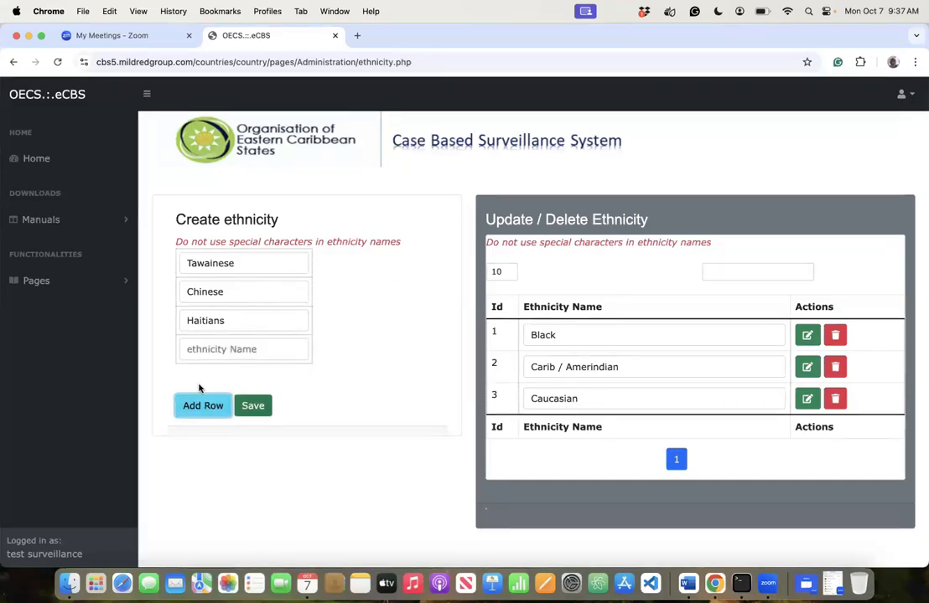
{"action": "left_click", "coordinate": [243, 408]}
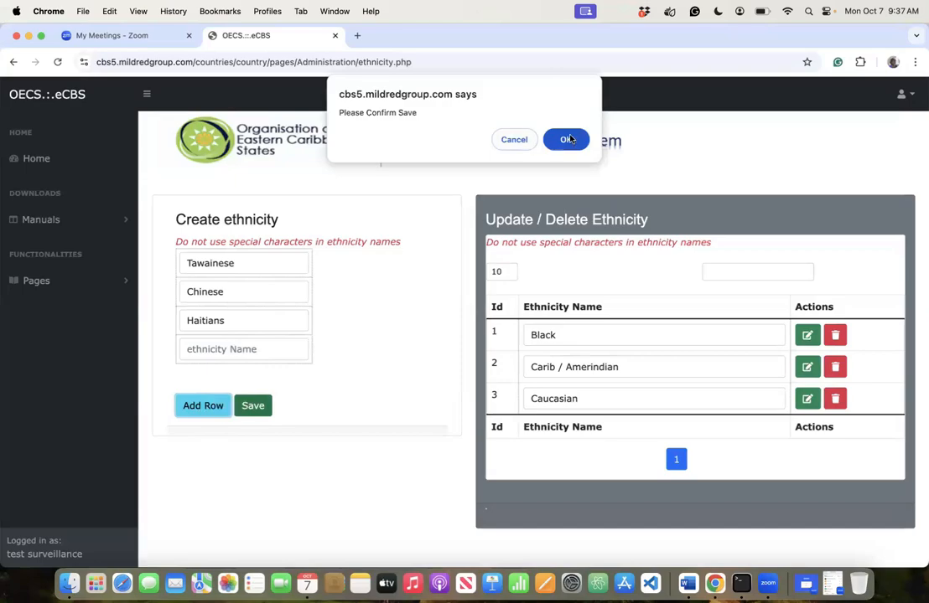
{"action": "left_click", "coordinate": [557, 139]}
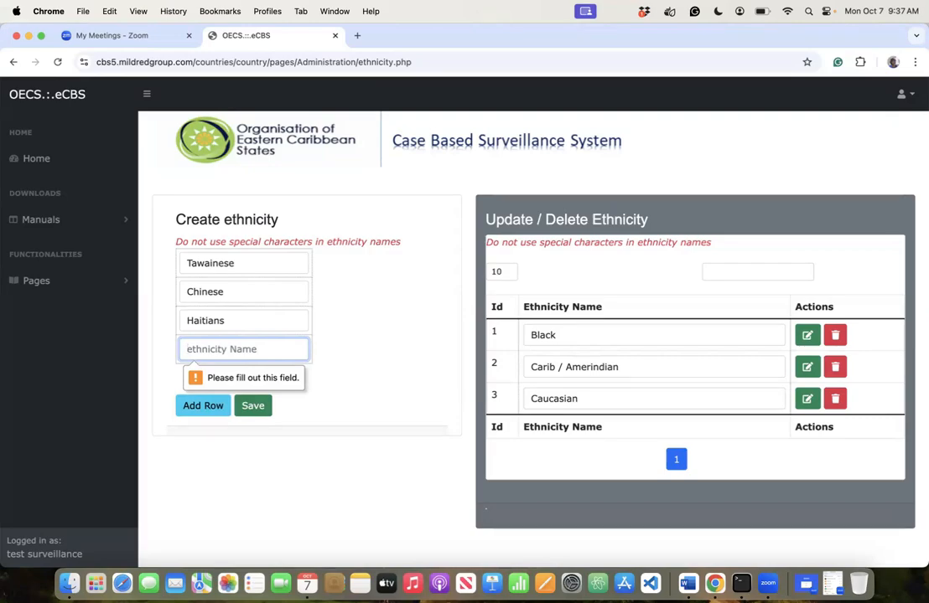
{"action": "type", "text": "Hispanic"}
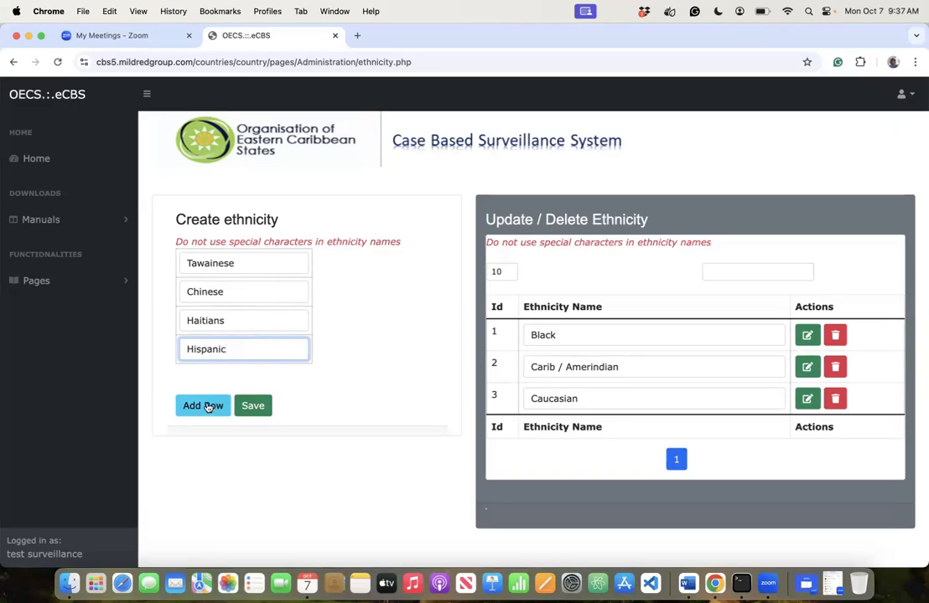
{"action": "left_click", "coordinate": [206, 408]}
{"action": "left_click", "coordinate": [222, 378]}
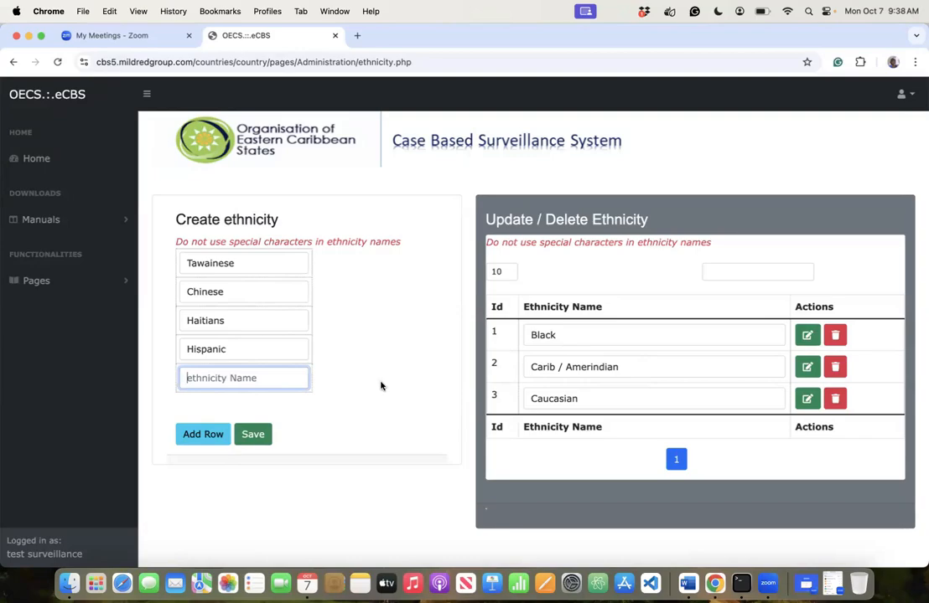
{"action": "type", "text": "Latin America"}
- Save the five new ethnicities, then enter and save East Indians
{"action": "left_click", "coordinate": [251, 435]}
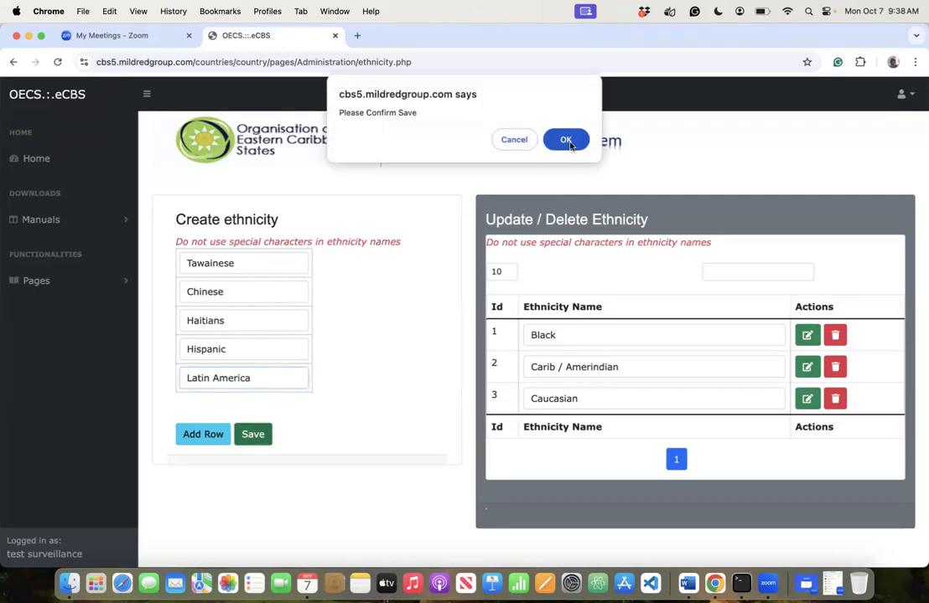
{"action": "left_click", "coordinate": [566, 139]}
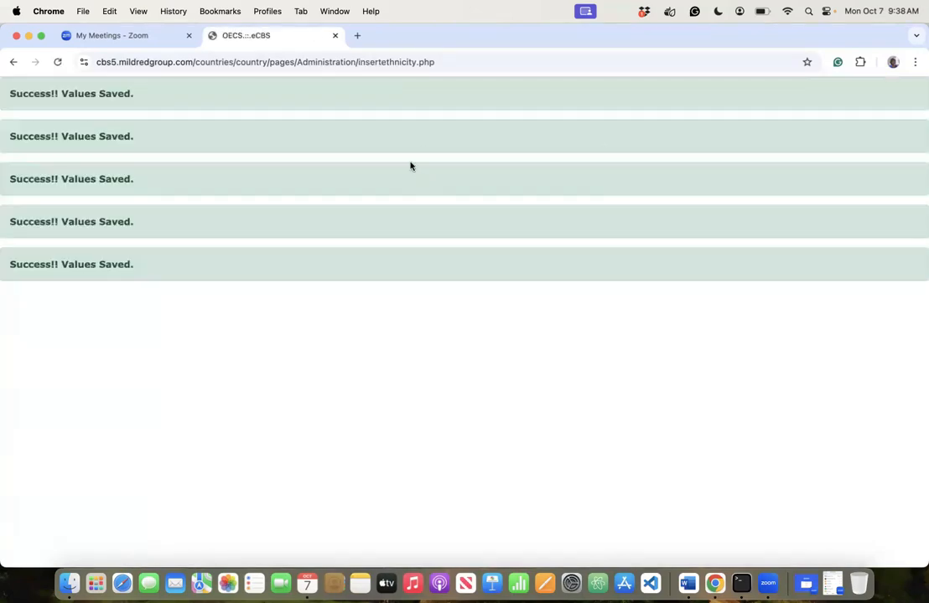
{"action": "scroll", "coordinate": [620, 516], "scroll_direction": "down", "scroll_amount": 3}
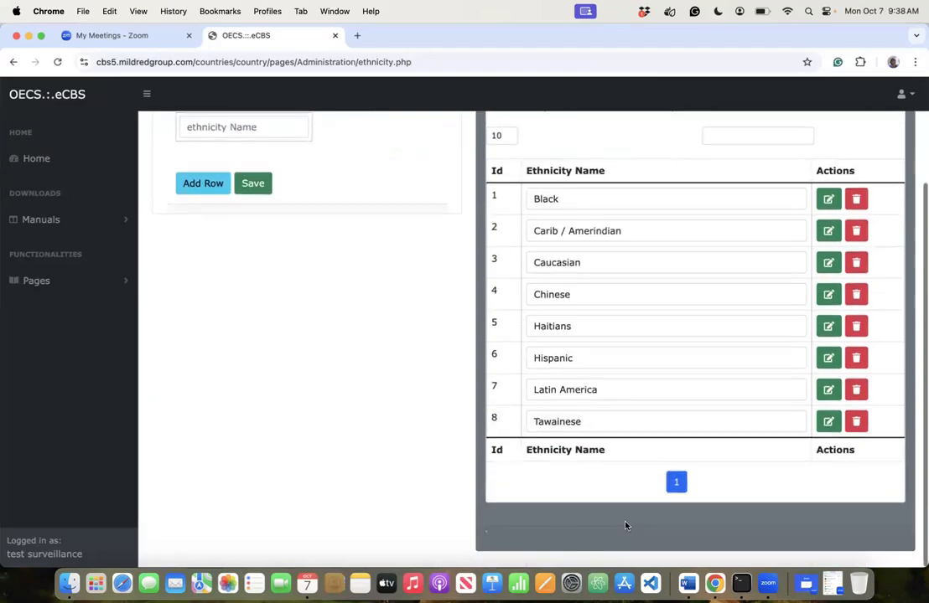
{"action": "left_click", "coordinate": [233, 122]}
{"action": "type", "text": "East India"}
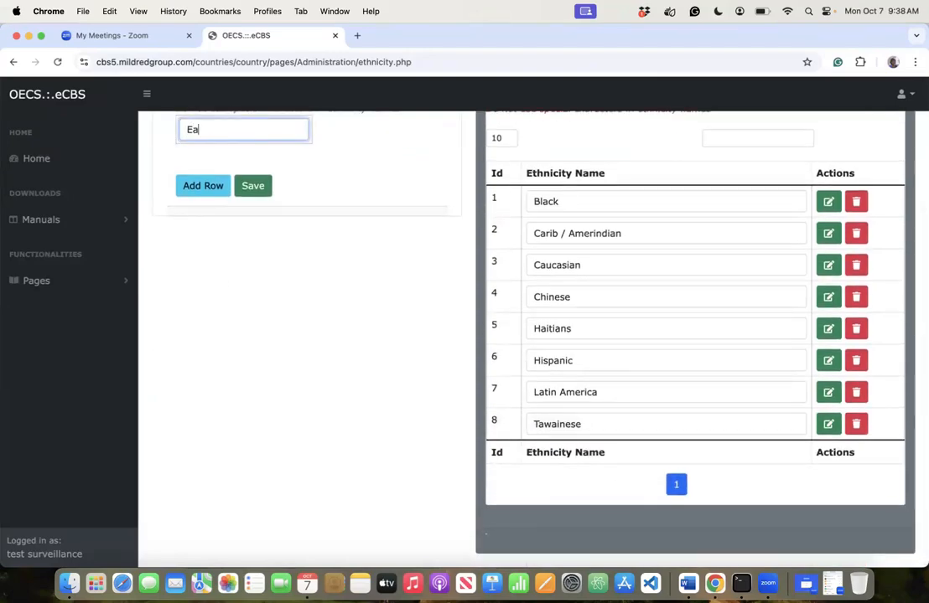
{"action": "type", "text": "ns"}
{"action": "left_click", "coordinate": [249, 184]}
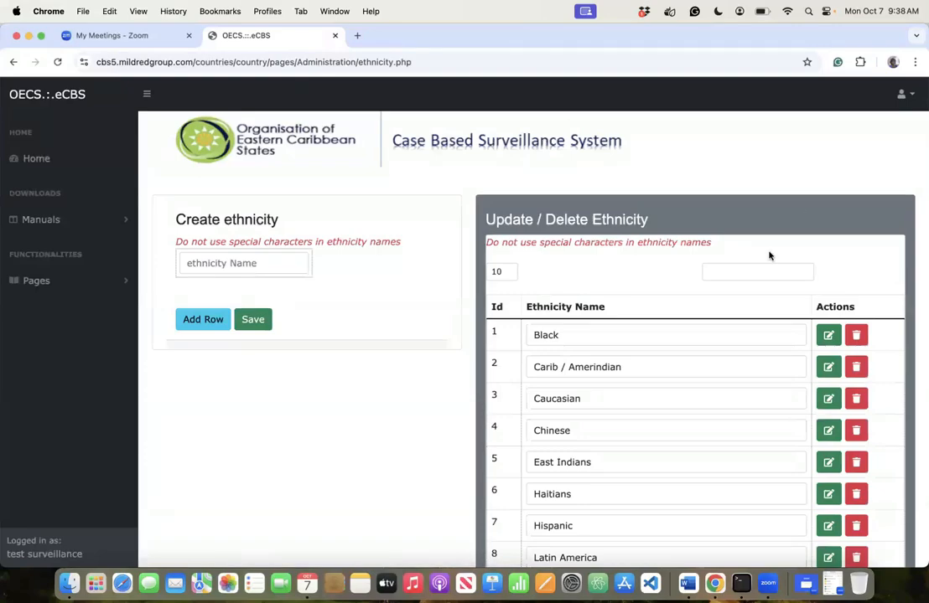
{"action": "scroll", "coordinate": [654, 451], "scroll_direction": "down", "scroll_amount": 4}
{"action": "scroll", "coordinate": [654, 452], "scroll_direction": "up", "scroll_amount": 3}
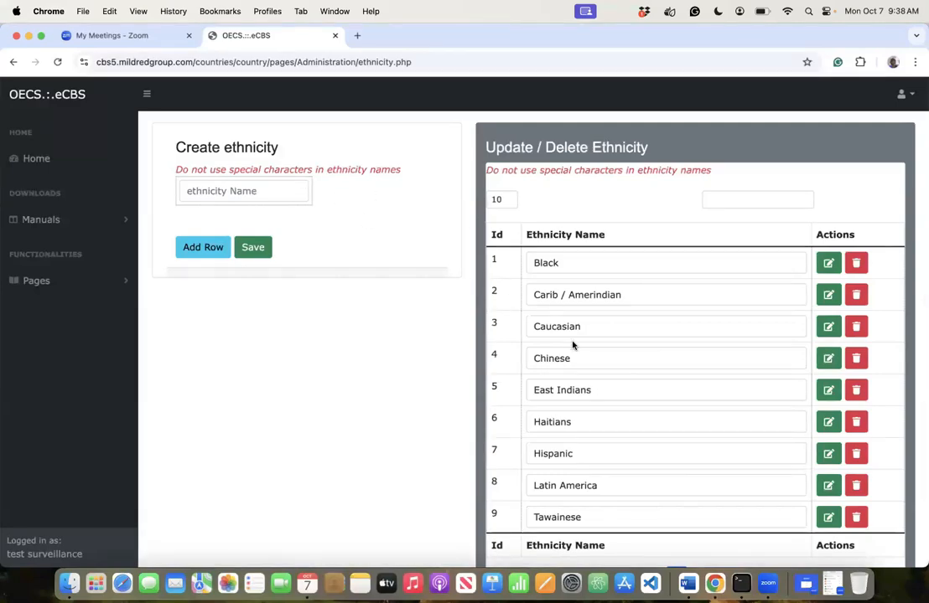
{"action": "scroll", "coordinate": [573, 345], "scroll_direction": "up", "scroll_amount": 1}
{"action": "scroll", "coordinate": [573, 346], "scroll_direction": "down", "scroll_amount": 1}
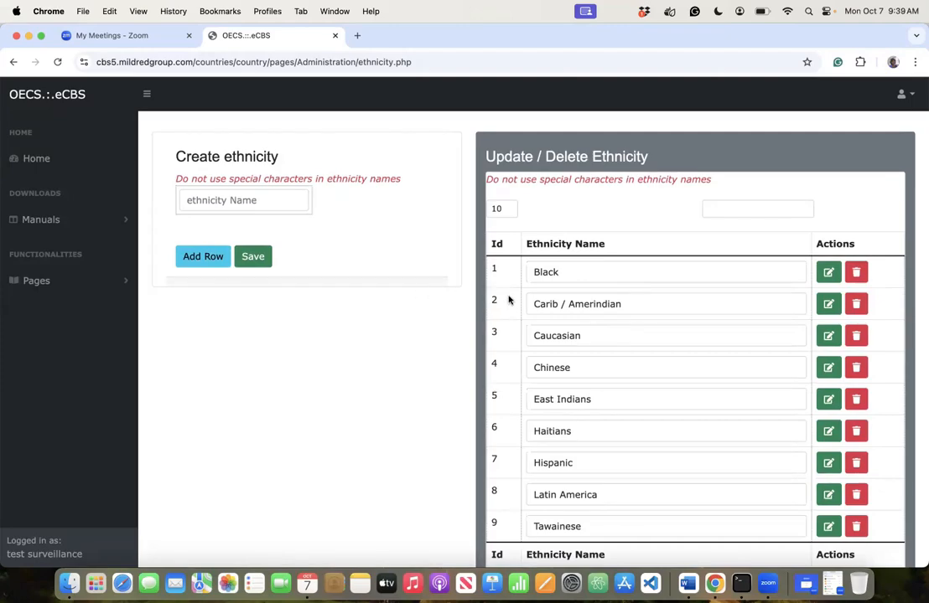
{"action": "left_click", "coordinate": [233, 64]}
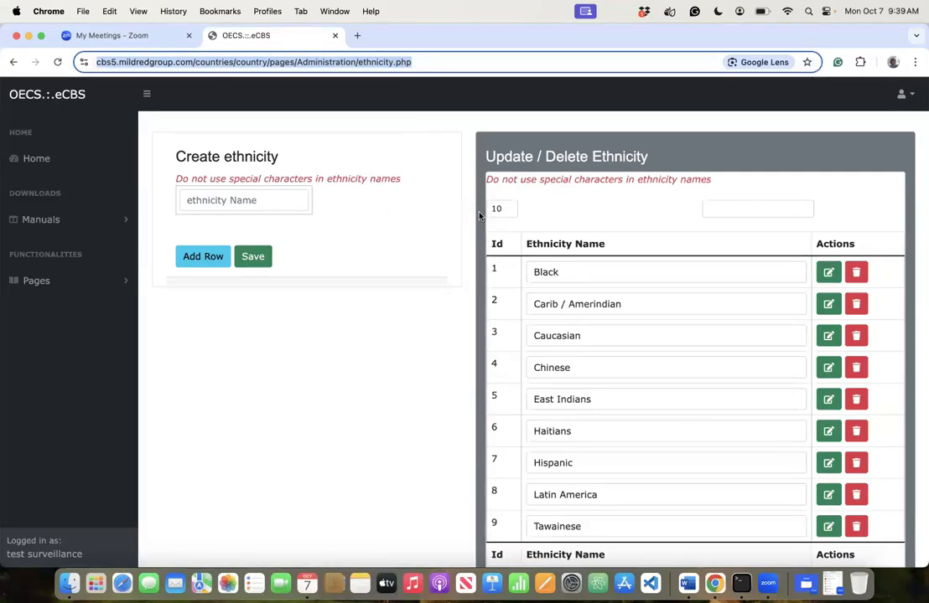
{"action": "left_click", "coordinate": [423, 131]}
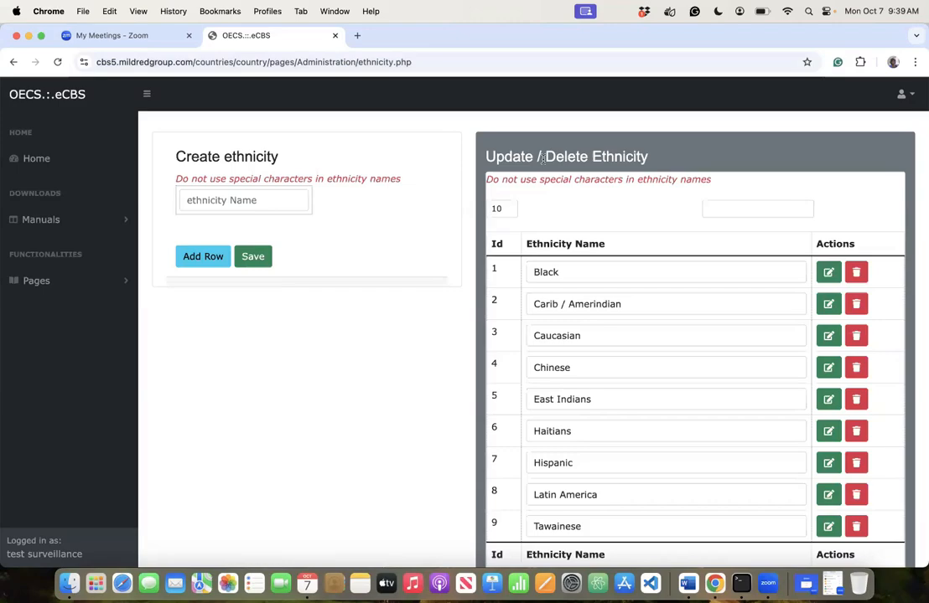
- Open the Health Districts page from Pages > Configuration in the sidebar
{"action": "scroll", "coordinate": [633, 261], "scroll_direction": "down", "scroll_amount": 3}
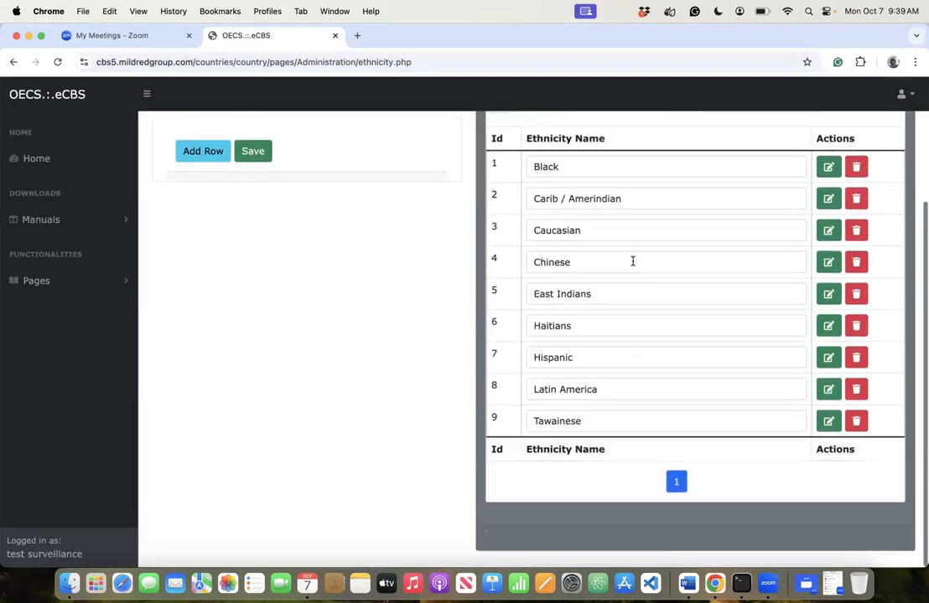
{"action": "scroll", "coordinate": [621, 260], "scroll_direction": "up", "scroll_amount": 4}
{"action": "left_click", "coordinate": [87, 286]}
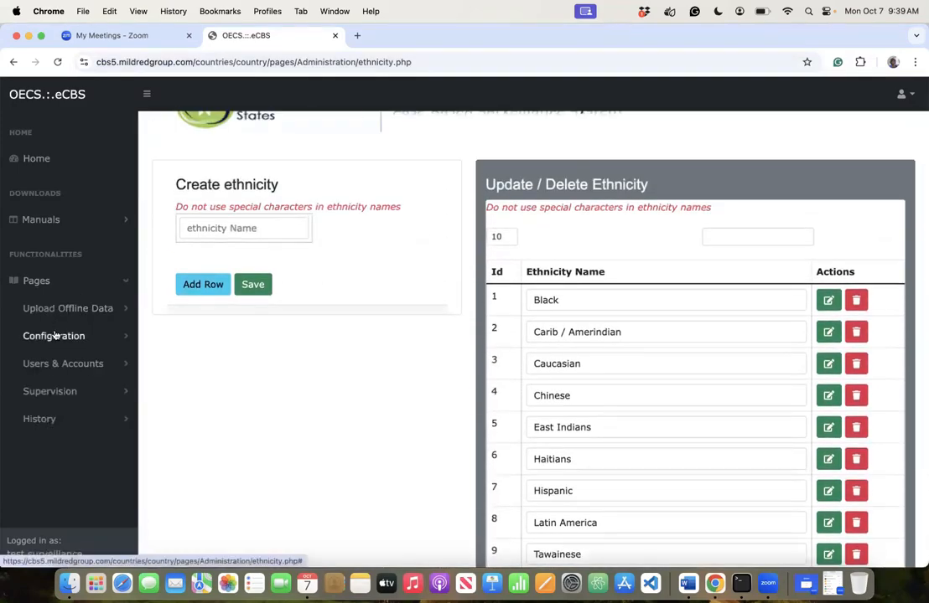
{"action": "left_click", "coordinate": [54, 335]}
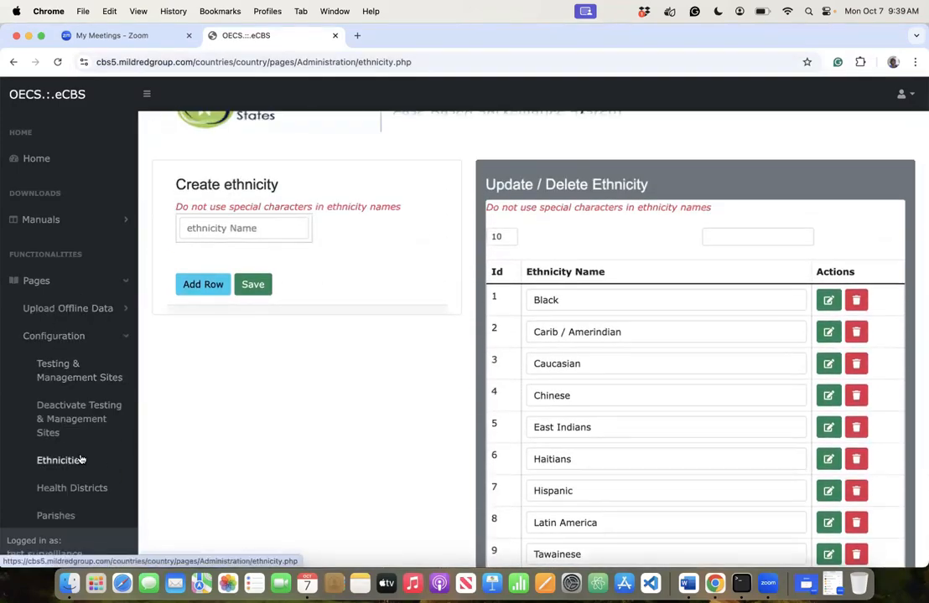
{"action": "scroll", "coordinate": [79, 461], "scroll_direction": "down", "scroll_amount": 6}
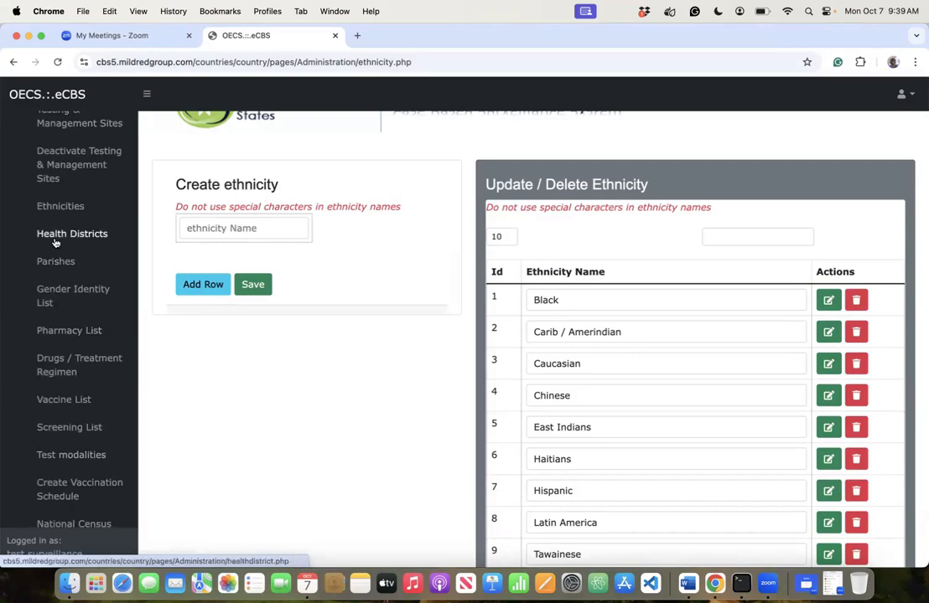
{"action": "left_click", "coordinate": [58, 235]}
- Enter district 001 named 'District Antigua and Barbuda' and add a second district row
{"action": "left_click", "coordinate": [240, 270]}
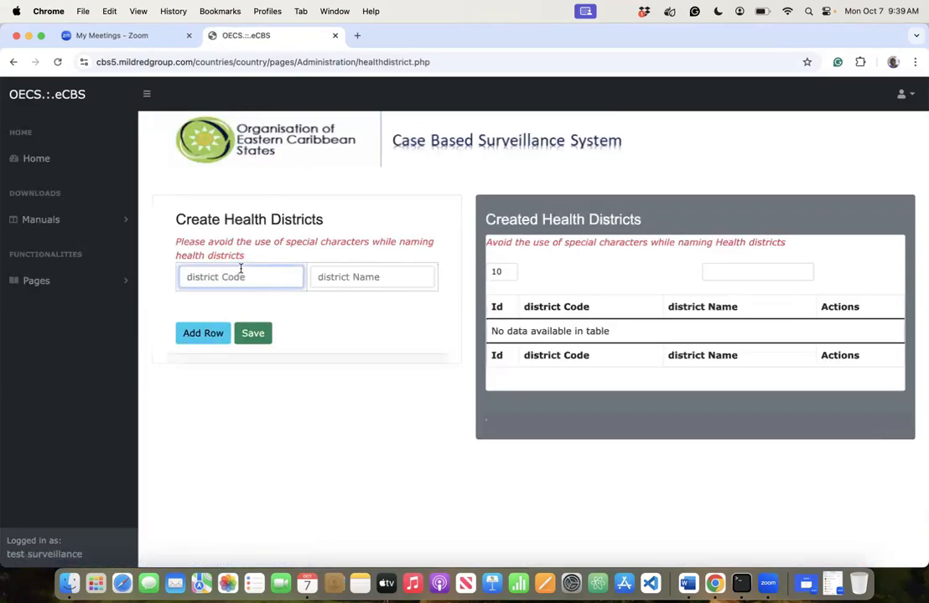
{"action": "type", "text": "001"}
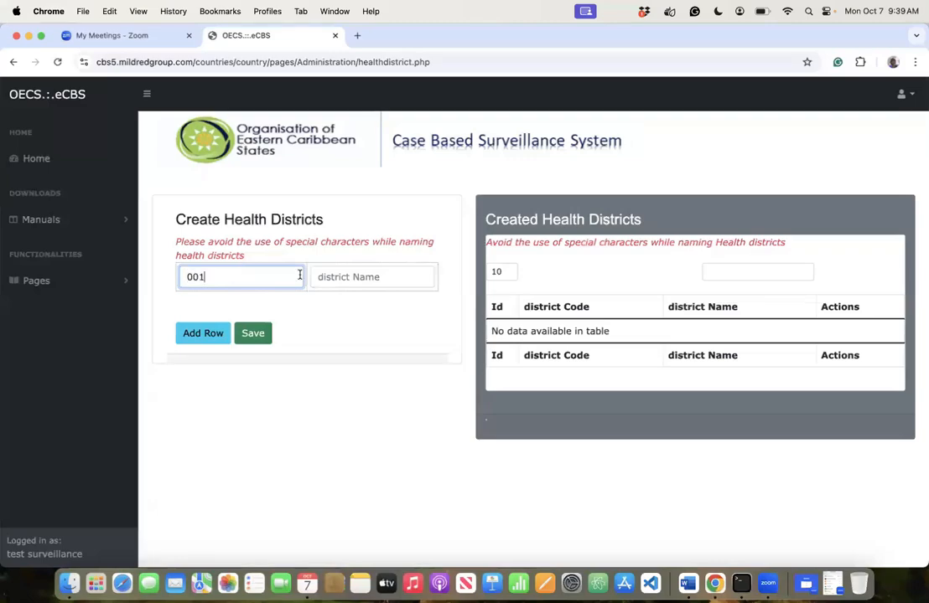
{"action": "left_click", "coordinate": [345, 286]}
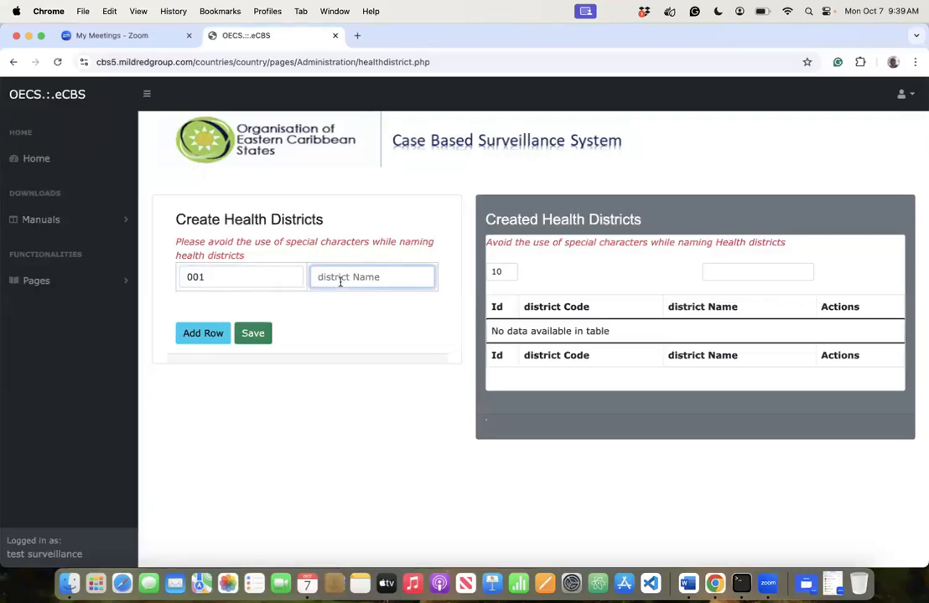
{"action": "type", "text": "Dirs"}
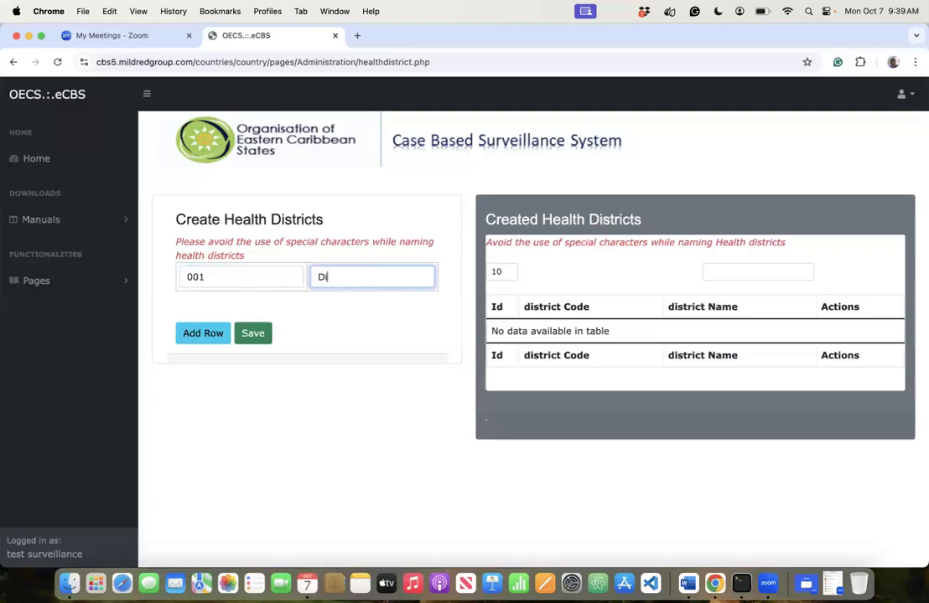
{"action": "key", "text": "BackSpace"}
{"action": "key", "text": "BackSpace"}
{"action": "type", "text": "strict Antib"}
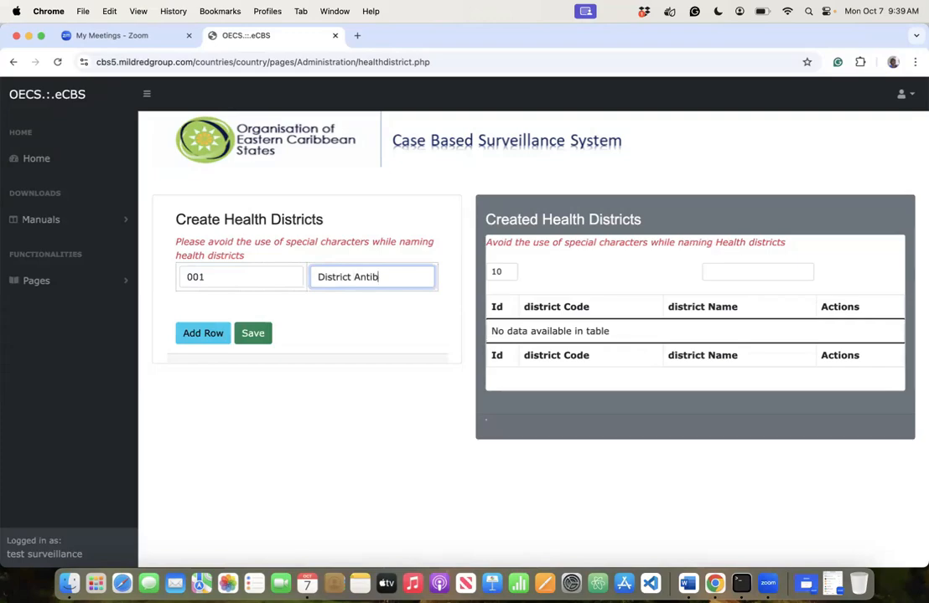
{"action": "key", "text": "BackSpace"}
{"action": "type", "text": "gua and Barbu"}
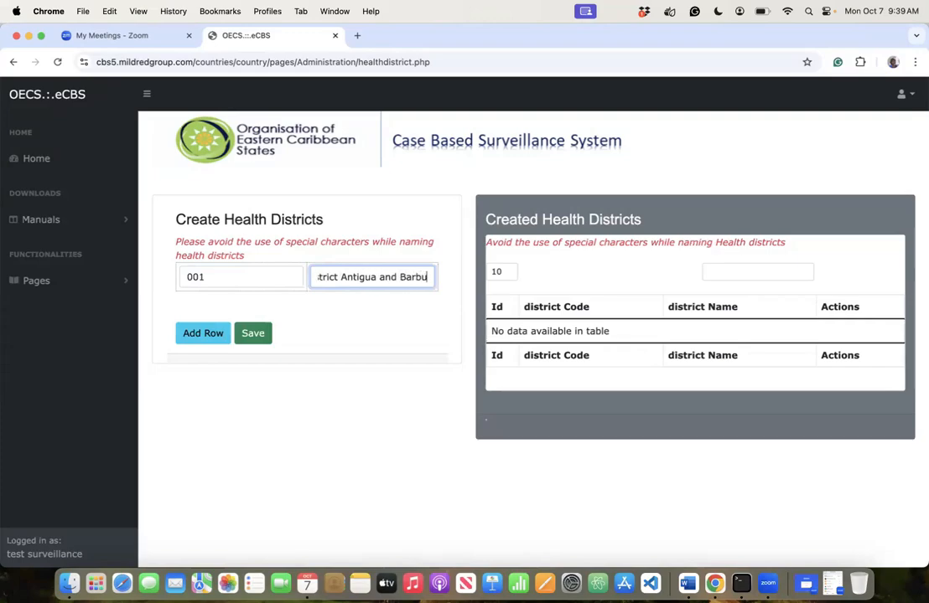
{"action": "type", "text": "da"}
{"action": "left_click", "coordinate": [202, 331]}
- Fill the second district row with code 002 and name 'District Dominica'
{"action": "left_click", "coordinate": [191, 306]}
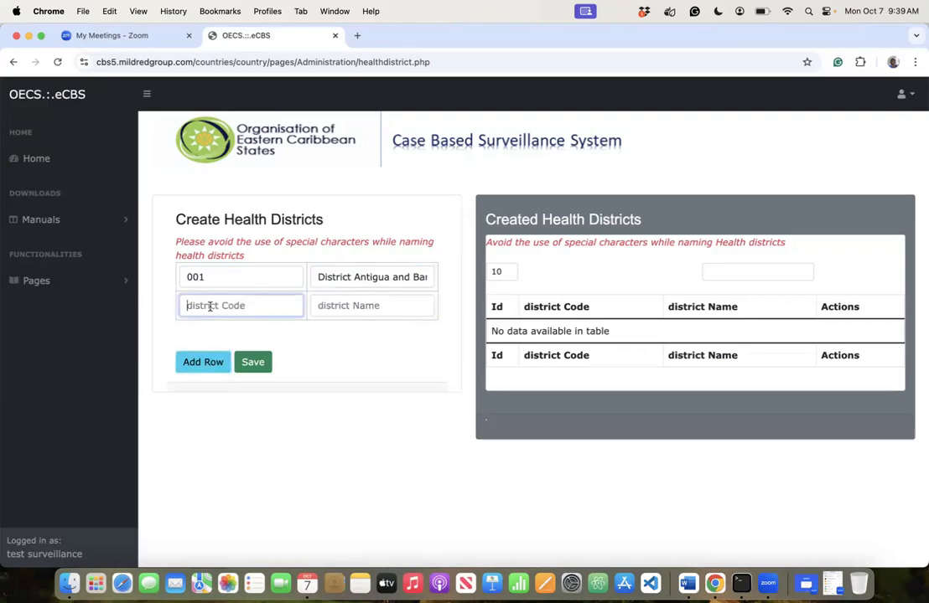
{"action": "type", "text": "002"}
{"action": "left_click", "coordinate": [344, 302]}
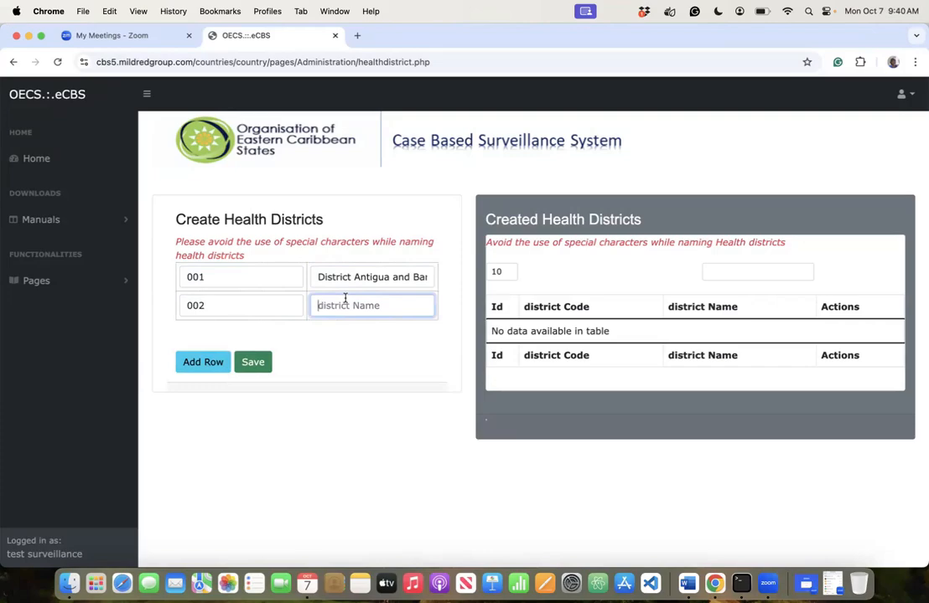
{"action": "type", "text": "Distrioct"}
{"action": "key", "text": "BackSpace"}
{"action": "key", "text": "BackSpace"}
{"action": "key", "text": "BackSpace"}
{"action": "key", "text": "BackSpace"}
{"action": "type", "text": "ct Don"}
{"action": "key", "text": "BackSpace"}
{"action": "type", "text": "minica"}
- Add a third district row with code 003 named 'Distirct Grenada'
{"action": "left_click", "coordinate": [217, 363]}
{"action": "left_click", "coordinate": [245, 334]}
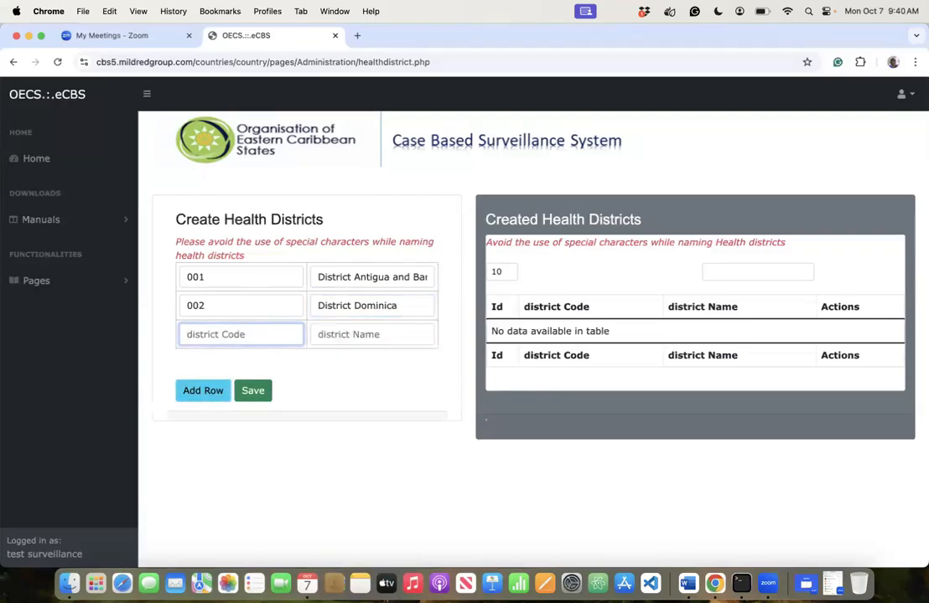
{"action": "type", "text": "003"}
{"action": "left_click", "coordinate": [326, 335]}
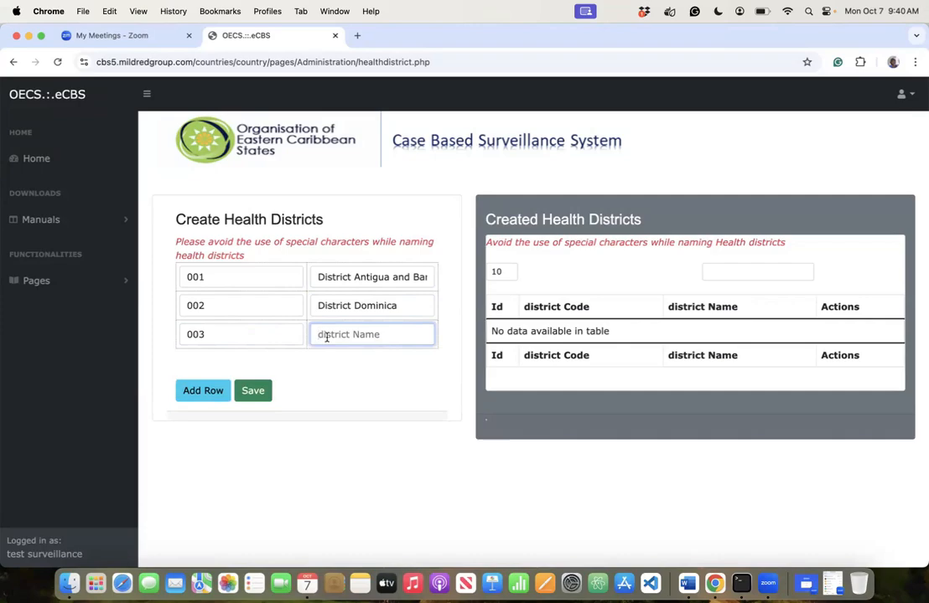
{"action": "type", "text": "Distirct Grenada"}
- Add district 004 named 'District Saint Kitts and Nevis'
{"action": "left_click", "coordinate": [203, 391]}
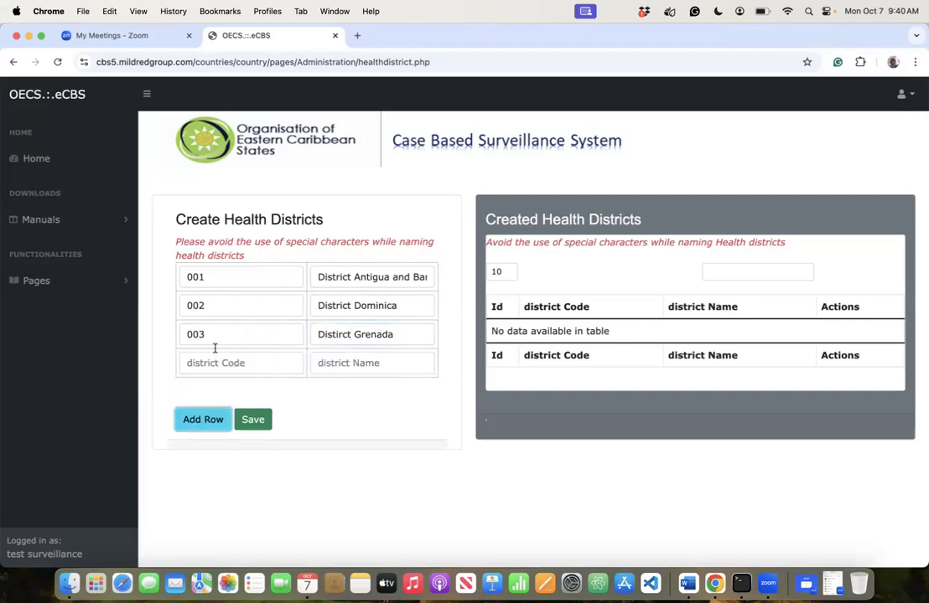
{"action": "left_click", "coordinate": [198, 362]}
{"action": "type", "text": "004"}
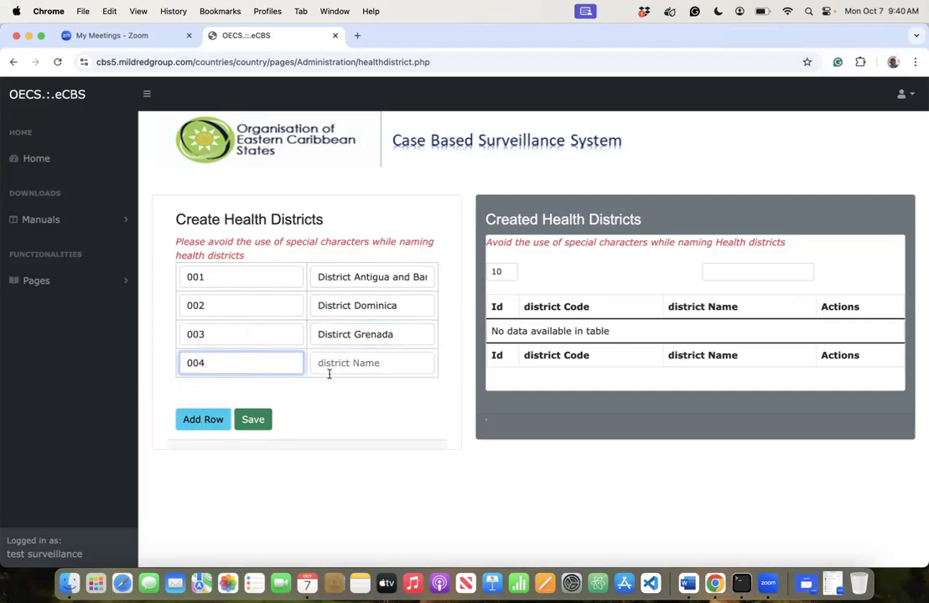
{"action": "left_click", "coordinate": [329, 371]}
{"action": "type", "text": "Dis"}
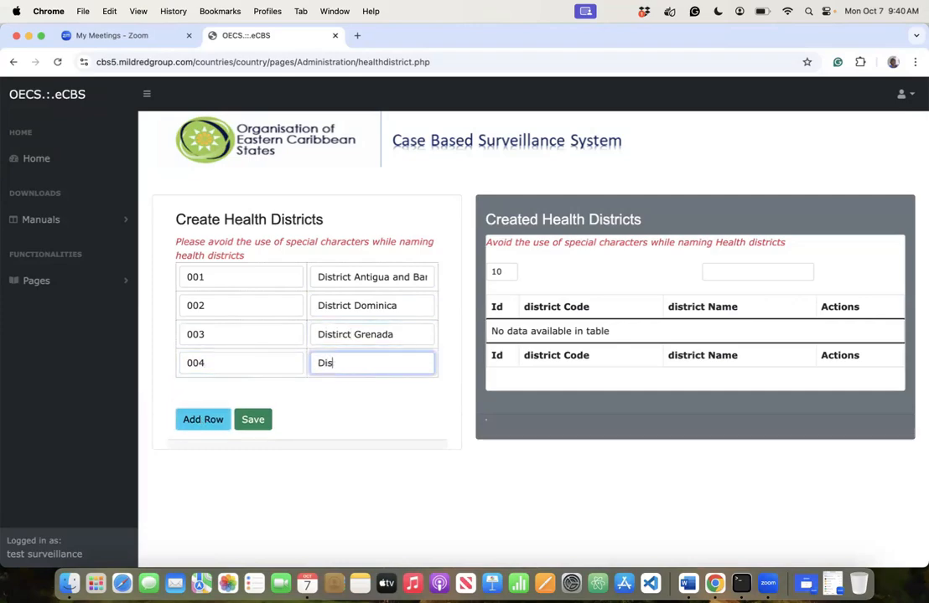
{"action": "type", "text": "trict "}
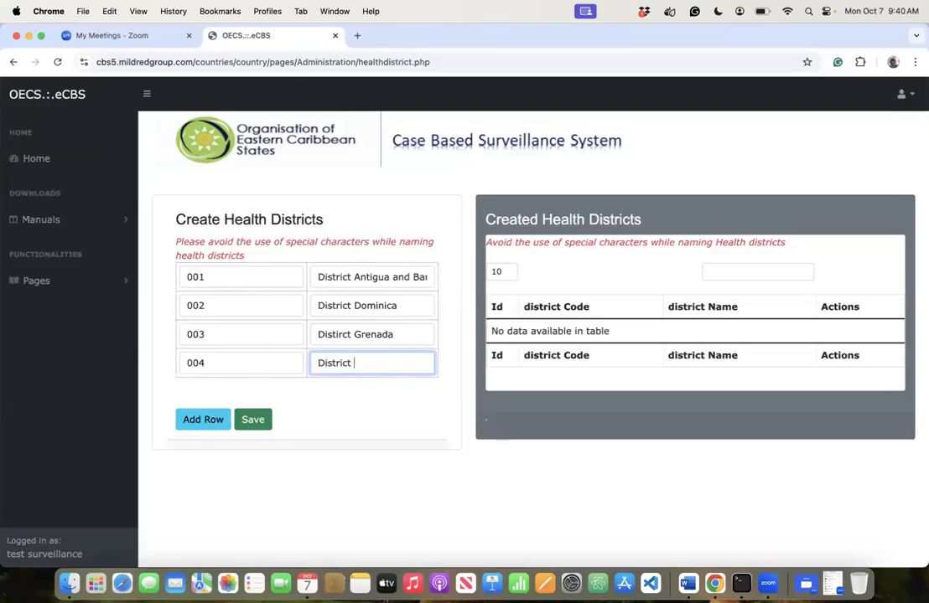
{"action": "type", "text": "St"}
{"action": "key", "text": "BackSpace"}
{"action": "type", "text": "Saint Kit"}
{"action": "key", "text": "BackSpace"}
{"action": "type", "text": "tts and Ne"}
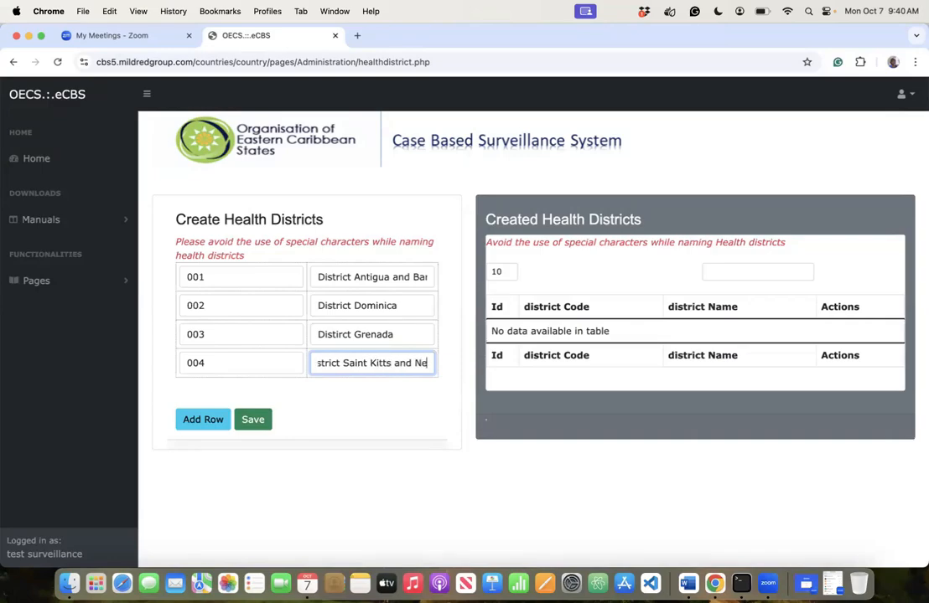
{"action": "type", "text": "vis"}
- Add district 005 'District Saint Vincent and the Grenadines' and save all five districts
{"action": "left_click", "coordinate": [216, 418]}
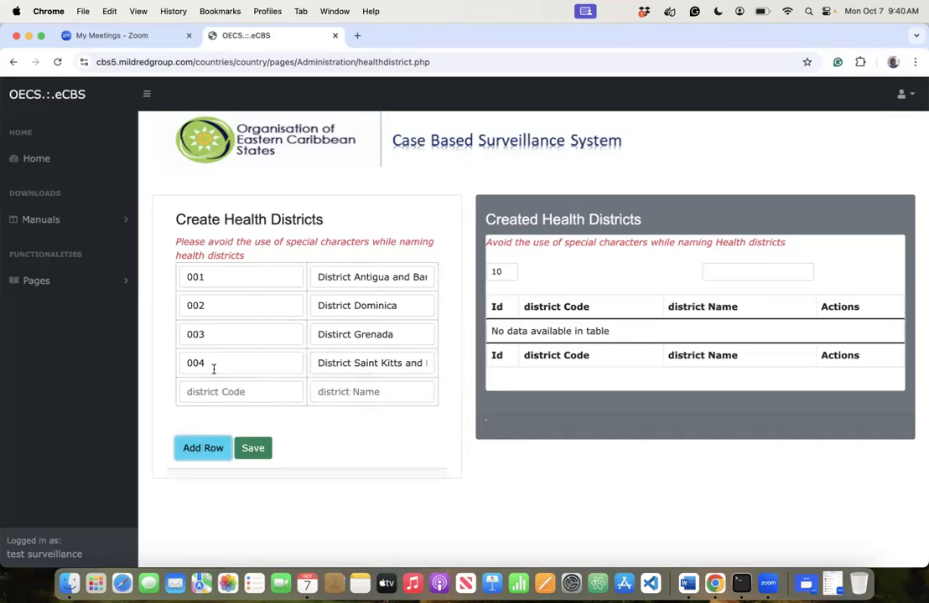
{"action": "left_click", "coordinate": [210, 391]}
{"action": "type", "text": "004"}
{"action": "key", "text": "BackSpace"}
{"action": "type", "text": "5"}
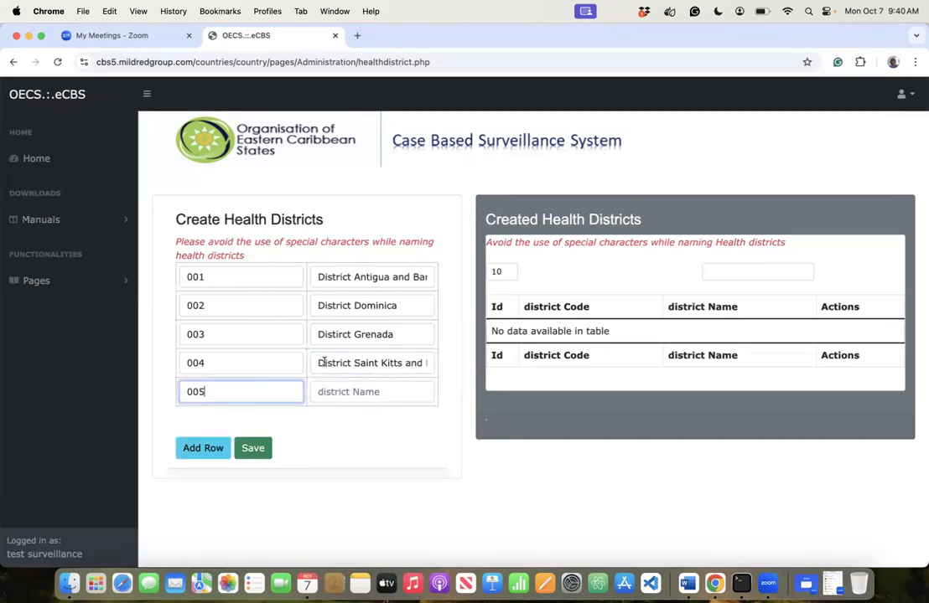
{"action": "left_click", "coordinate": [336, 395]}
{"action": "type", "text": "Distr"}
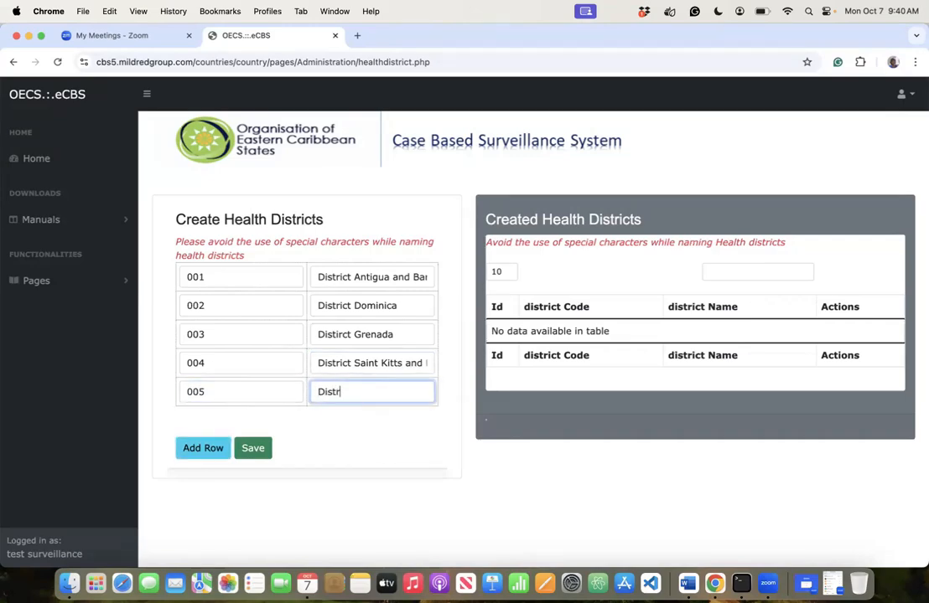
{"action": "type", "text": "ict Saint Vincent and"}
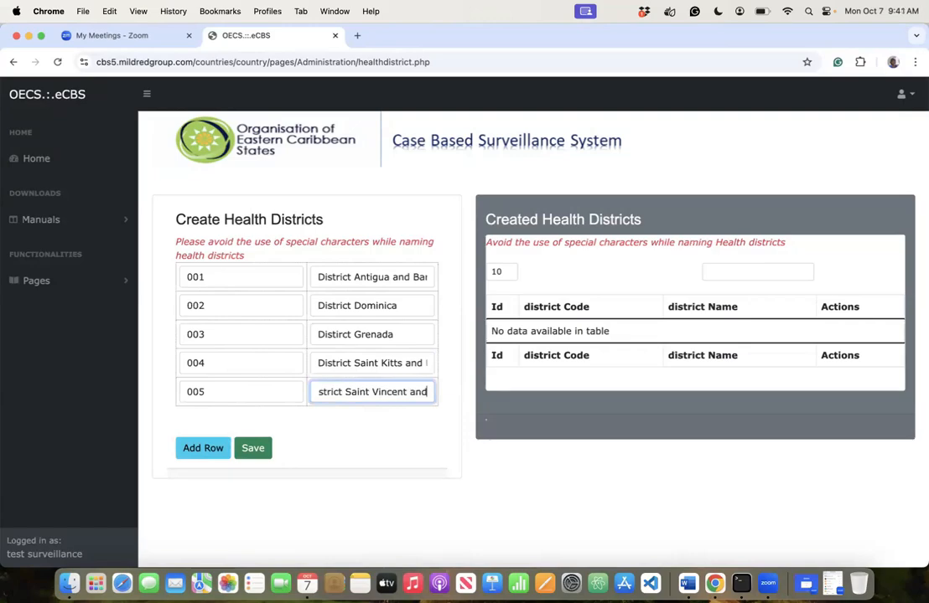
{"action": "type", "text": " the Grena"}
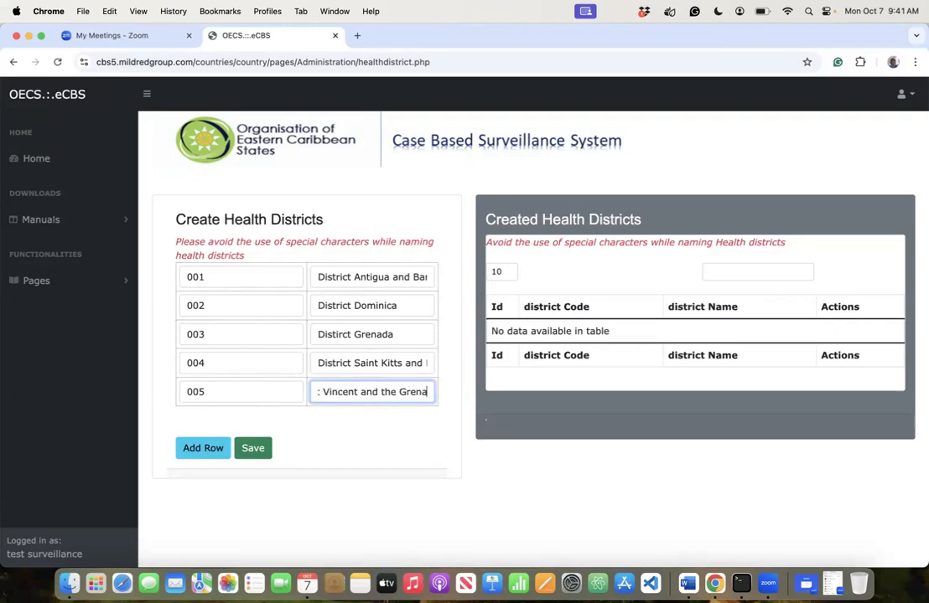
{"action": "type", "text": "dines"}
{"action": "left_click", "coordinate": [244, 447]}
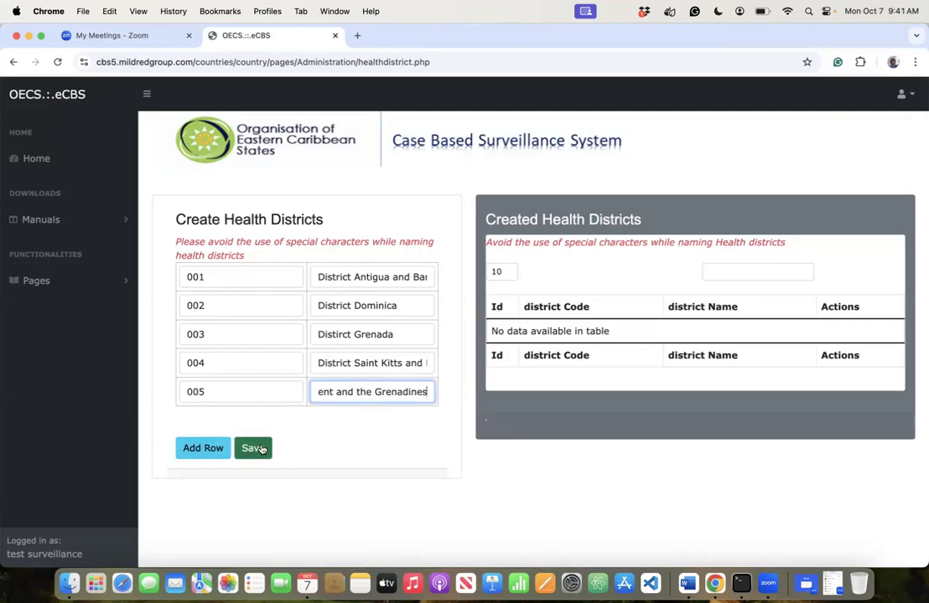
{"action": "left_click", "coordinate": [564, 140]}
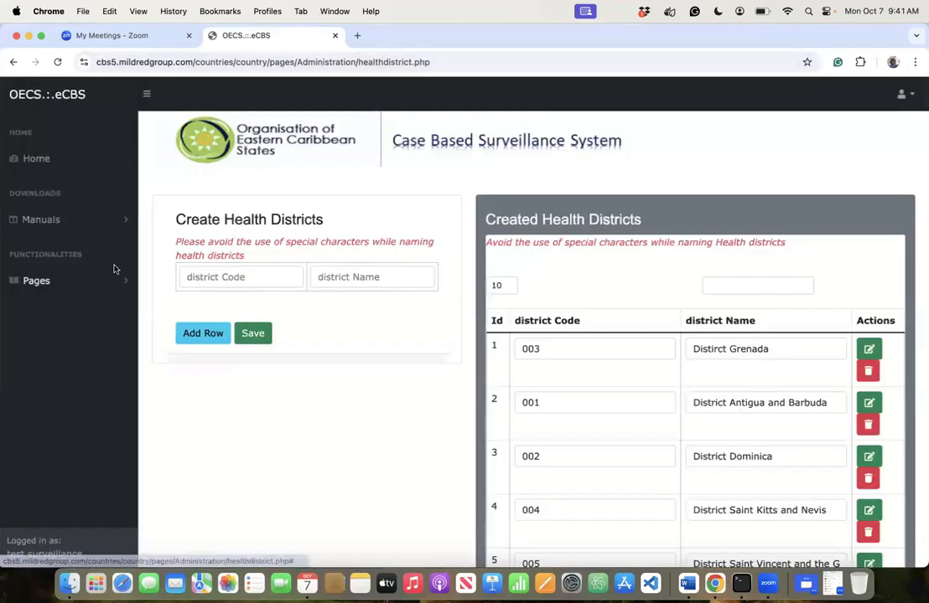
- Open the Parishes page from Pages > Configuration in the sidebar
{"action": "left_click", "coordinate": [101, 289]}
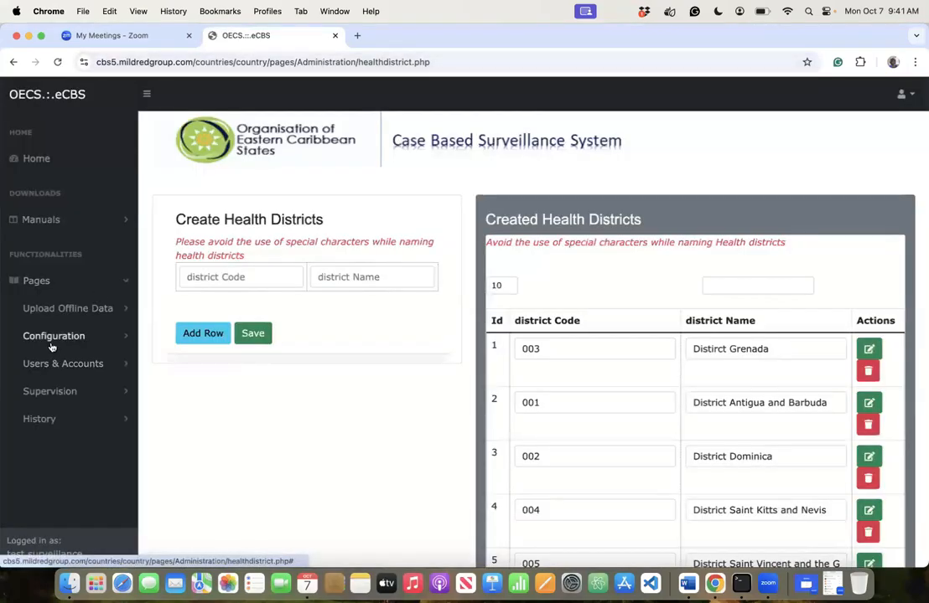
{"action": "left_click", "coordinate": [55, 340]}
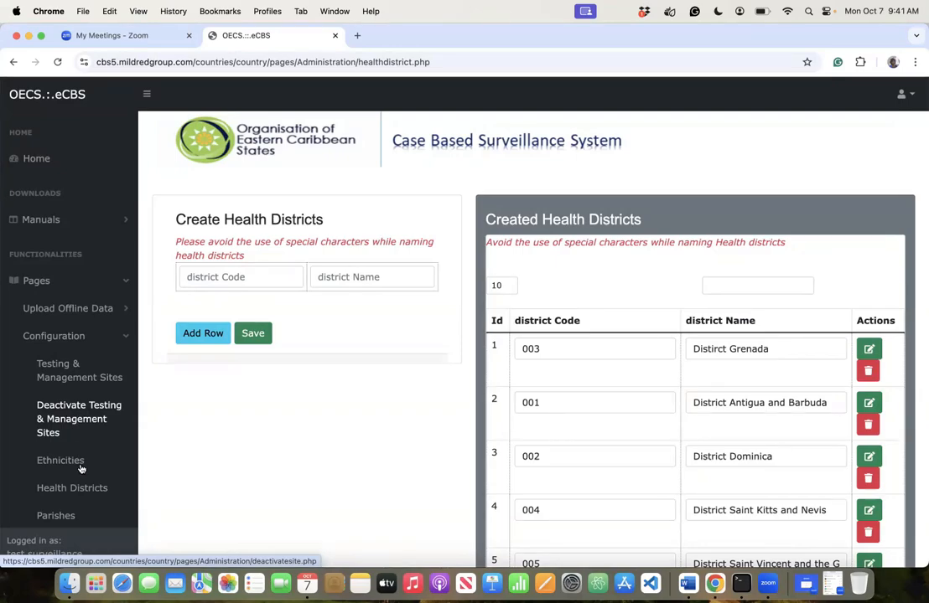
{"action": "scroll", "coordinate": [81, 470], "scroll_direction": "down", "scroll_amount": 2}
{"action": "scroll", "coordinate": [81, 453], "scroll_direction": "down", "scroll_amount": 2}
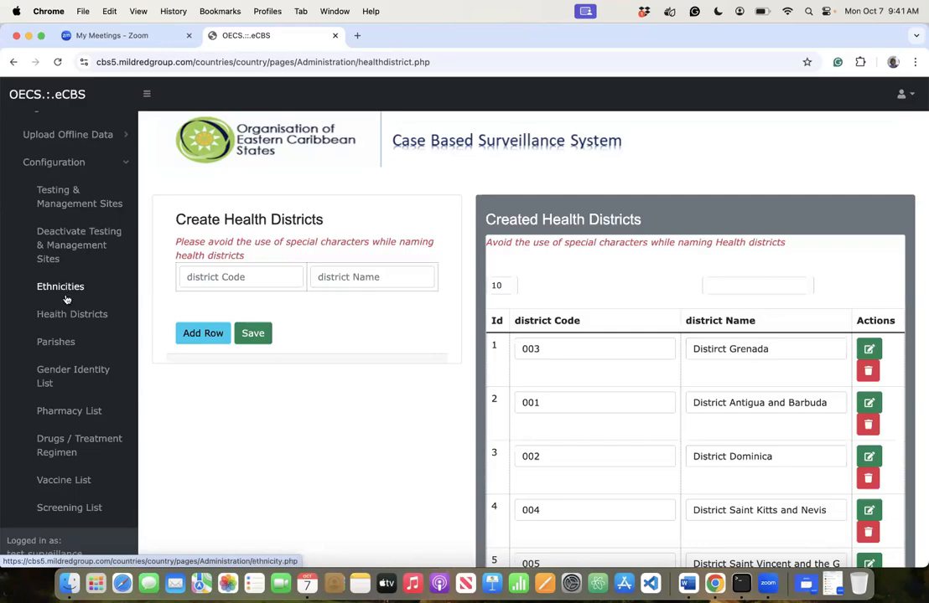
{"action": "left_click", "coordinate": [59, 342]}
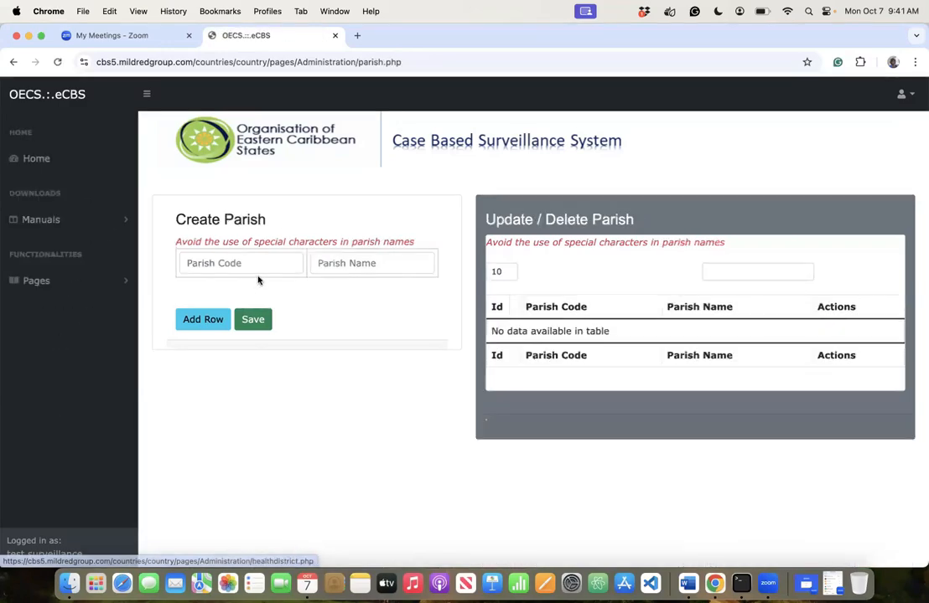
- Enter parishes 001 'Parish Antigua and Barbuda' and 002 'Parish Dominica'
{"action": "left_click", "coordinate": [256, 266]}
{"action": "type", "text": "001"}
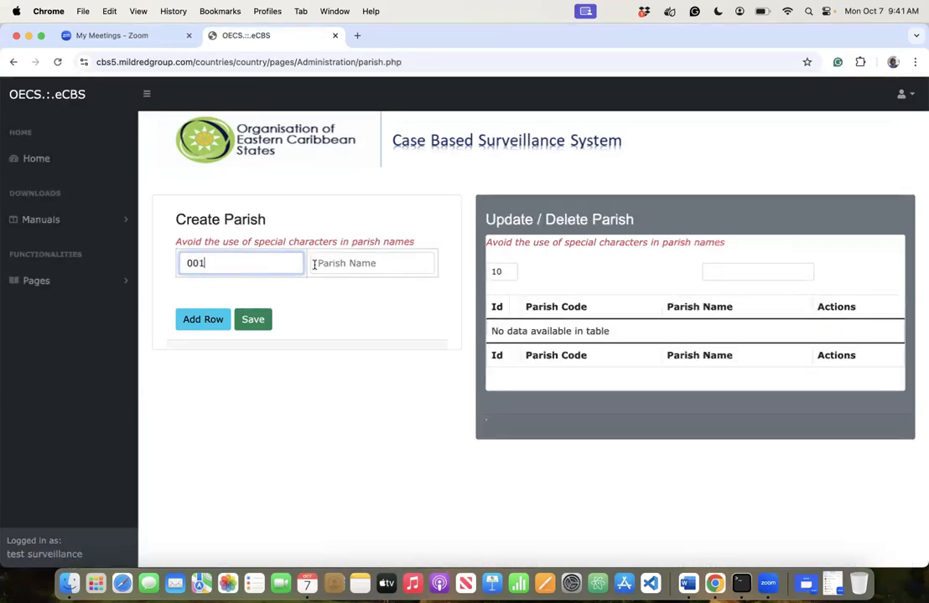
{"action": "left_click", "coordinate": [318, 264]}
{"action": "type", "text": "Paris"}
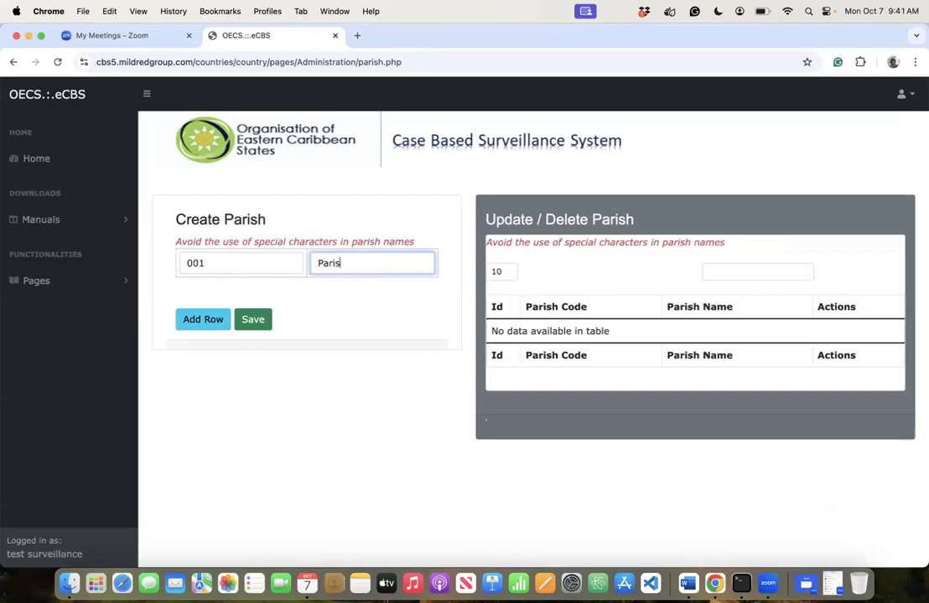
{"action": "type", "text": "h Antigua and Barbuda"}
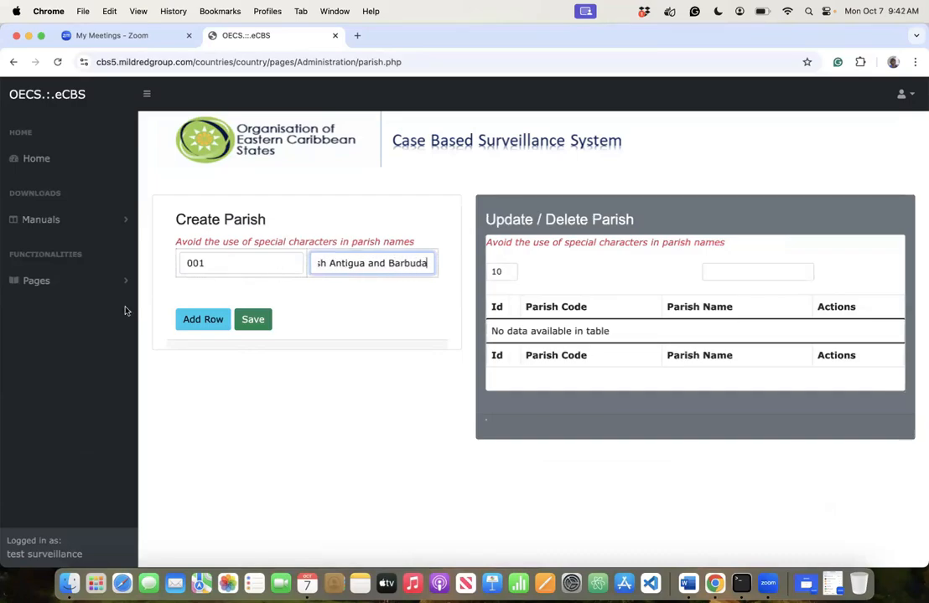
{"action": "left_click", "coordinate": [195, 323]}
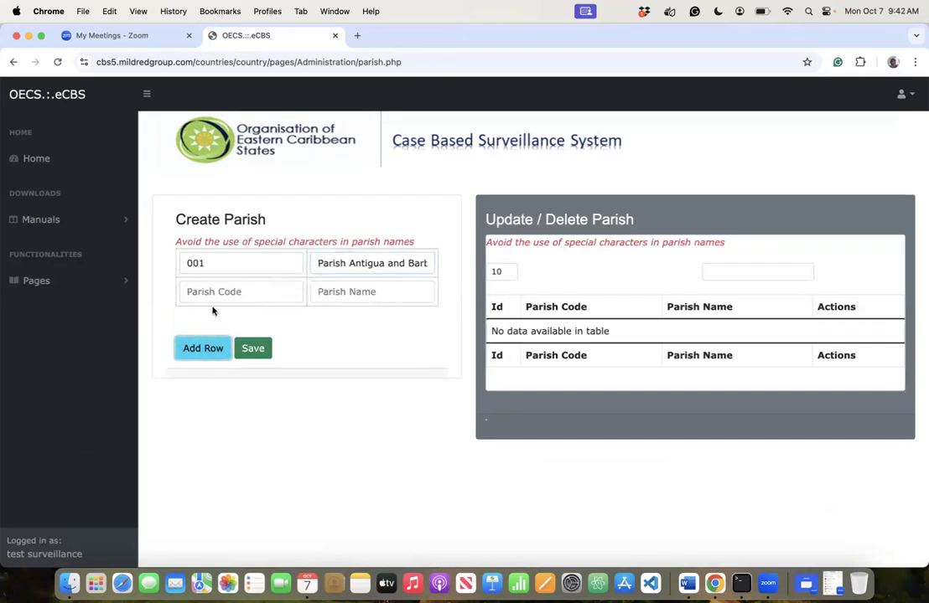
{"action": "left_click", "coordinate": [192, 292]}
{"action": "type", "text": "002"}
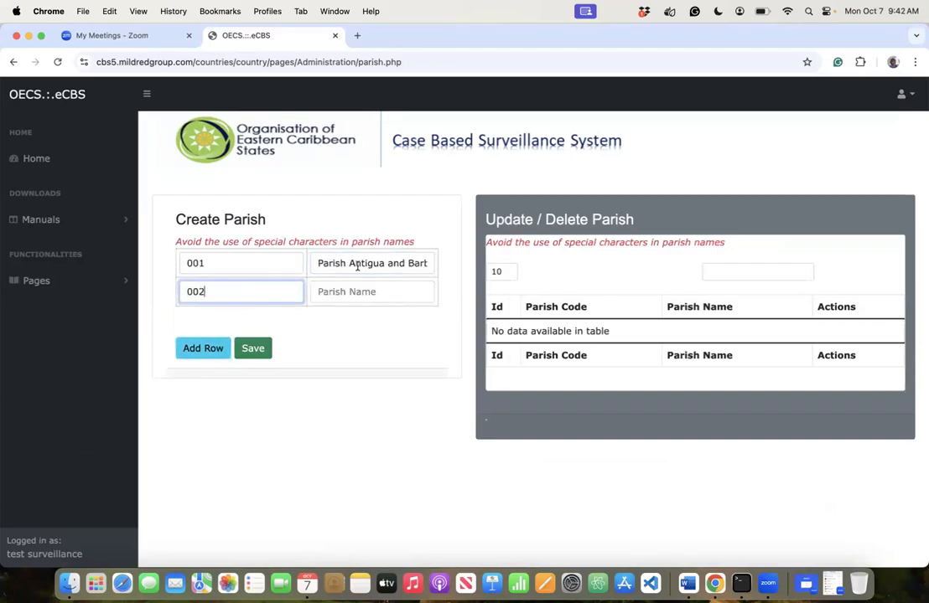
{"action": "left_click", "coordinate": [328, 291]}
{"action": "type", "text": "Parish"}
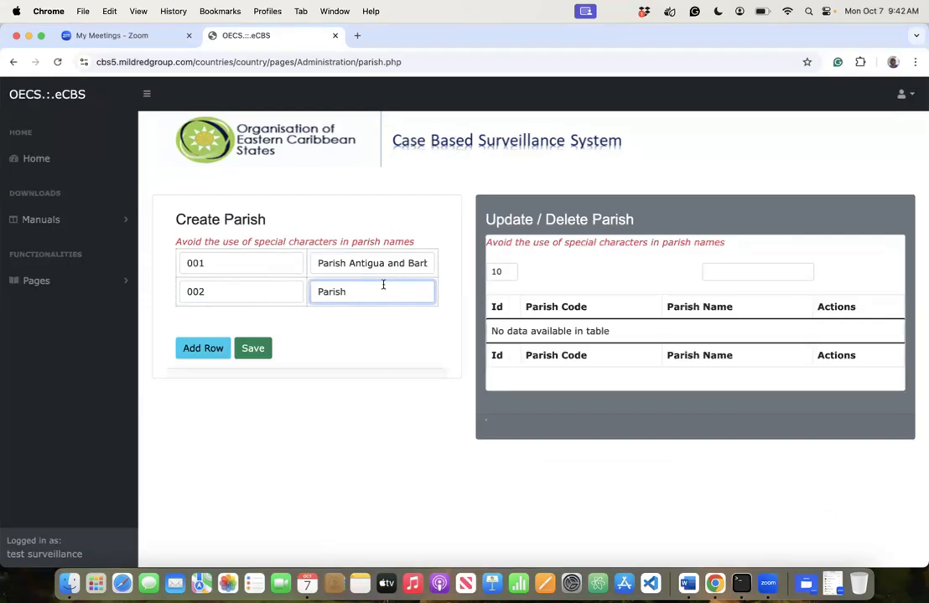
{"action": "type", "text": "Dominica"}
- Add parish 003 'Parish Grenada' and a fourth parish row coded 004
{"action": "left_click", "coordinate": [223, 350]}
{"action": "left_click", "coordinate": [223, 321]}
{"action": "type", "text": "003"}
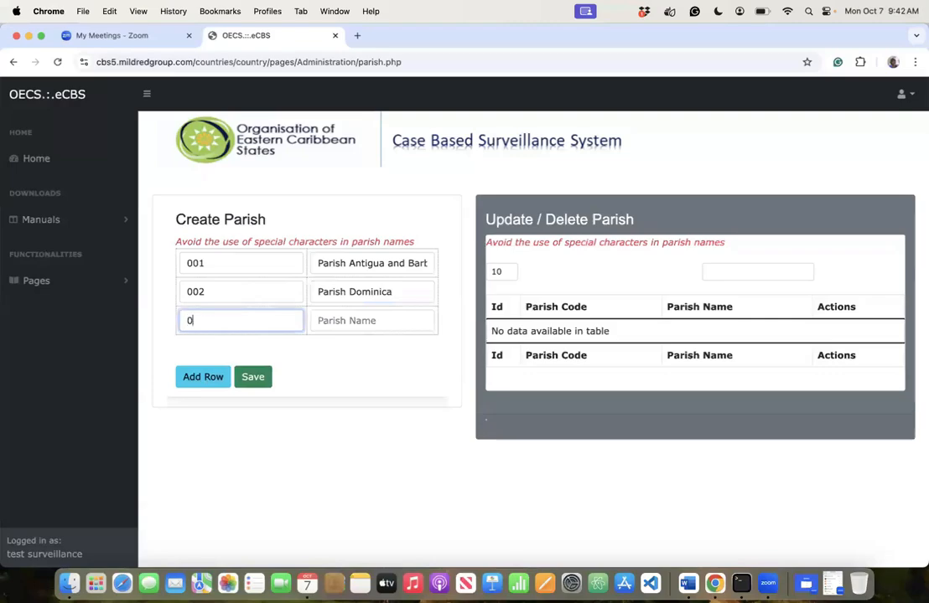
{"action": "left_click", "coordinate": [320, 324]}
{"action": "type", "text": "Parish "}
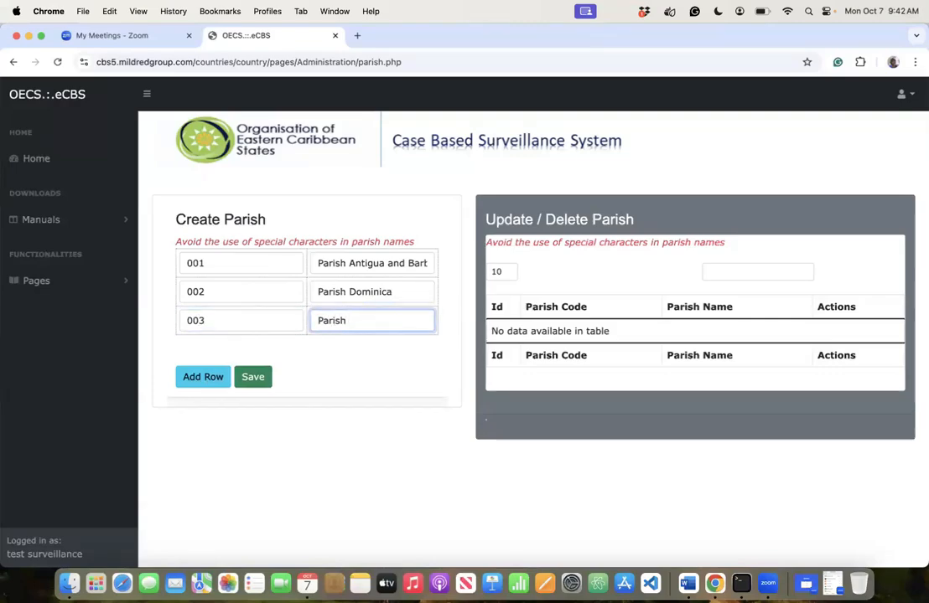
{"action": "type", "text": "Grenada"}
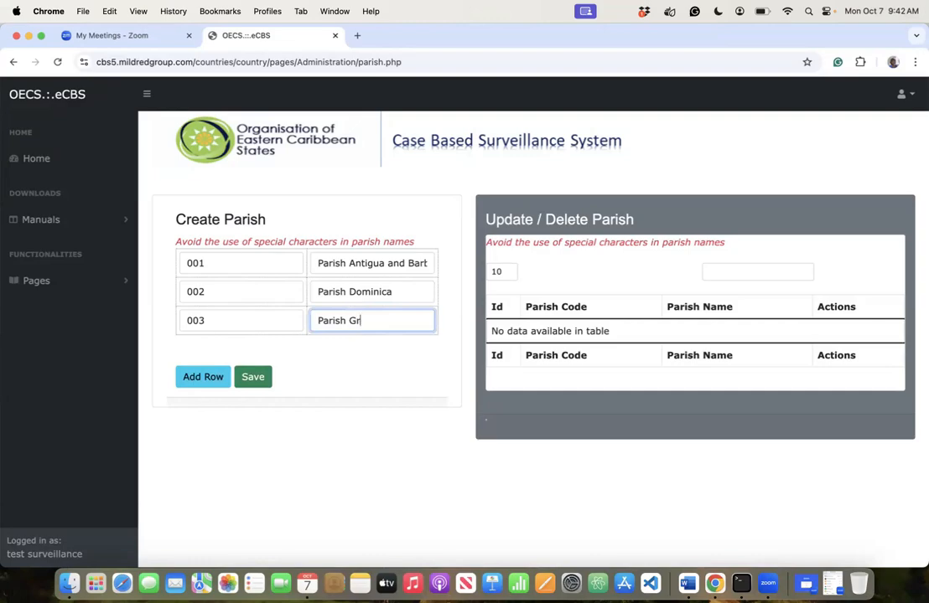
{"action": "left_click", "coordinate": [213, 376]}
{"action": "left_click", "coordinate": [220, 350]}
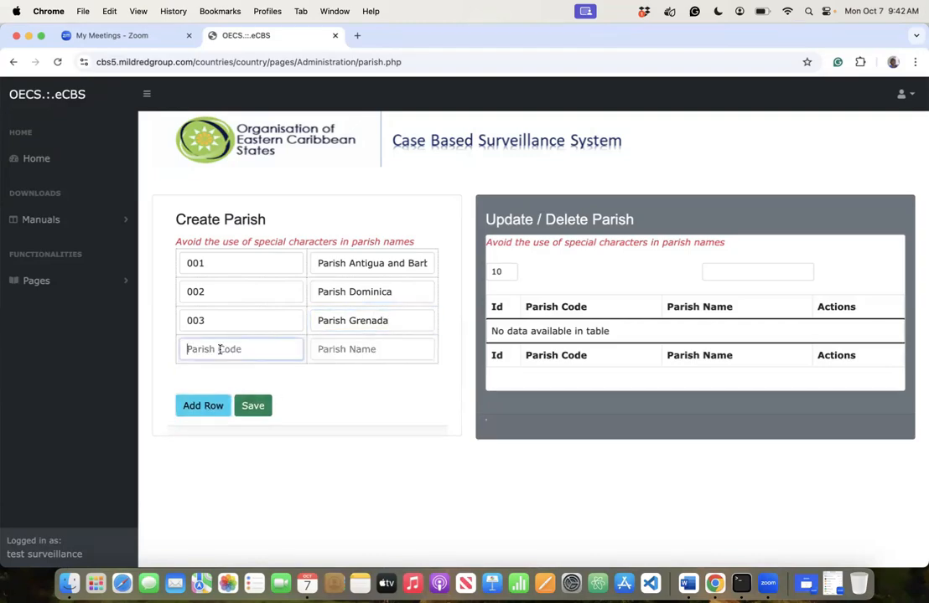
{"action": "type", "text": "004"}
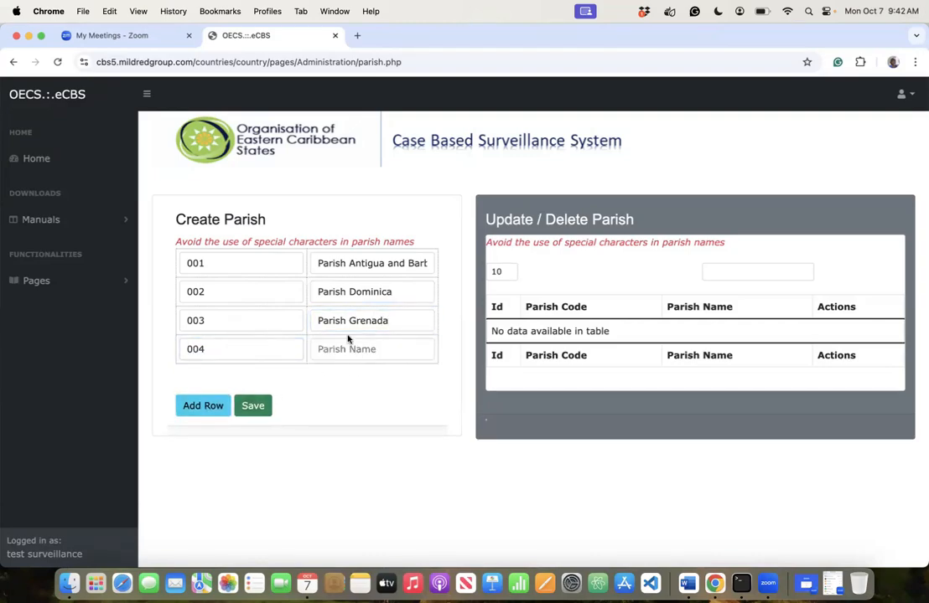
- Name parish 004 'Parish Saint Kitts and Nevis'
{"action": "left_click", "coordinate": [335, 353]}
{"action": "type", "text": "Parish"}
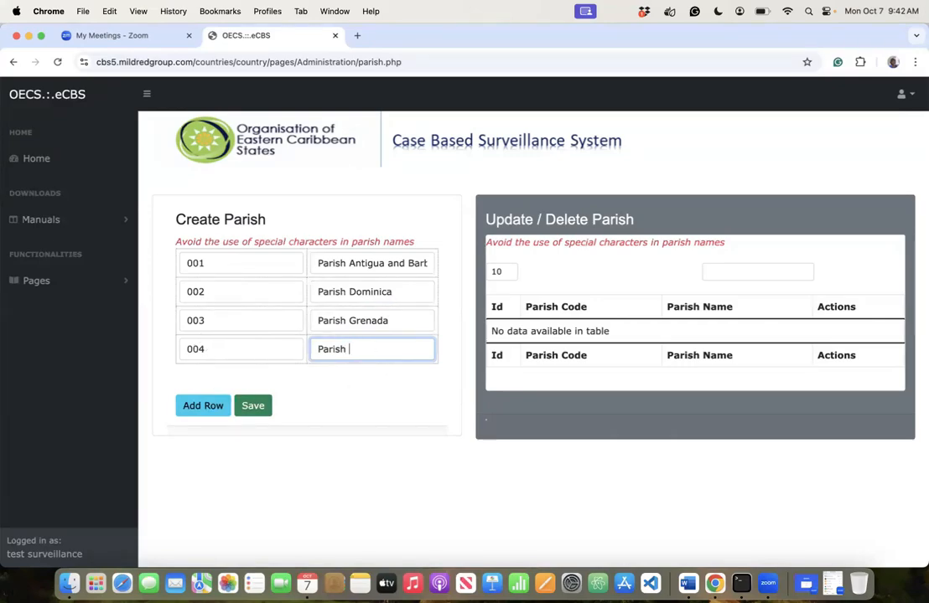
{"action": "type", "text": "Saint Kitts and Nevu"}
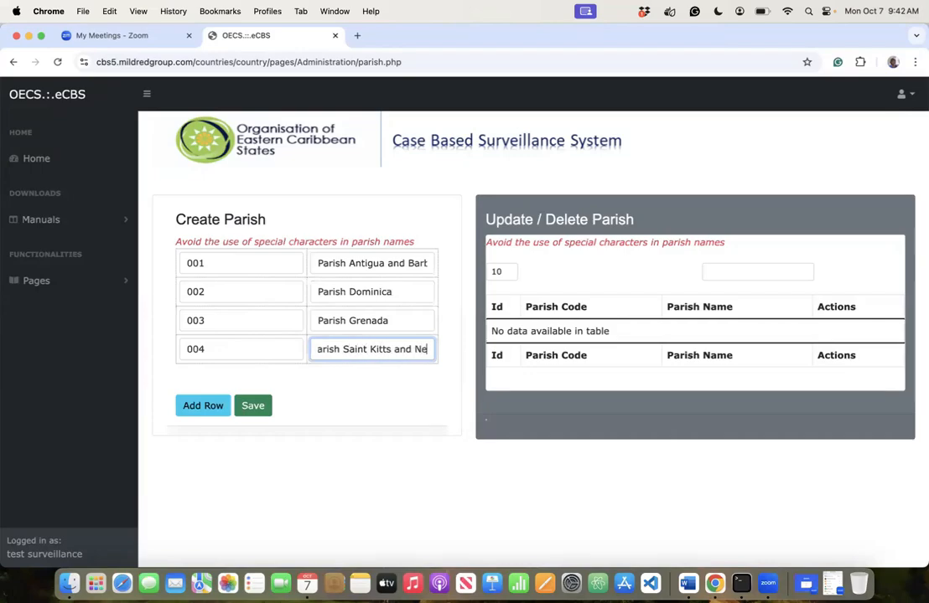
{"action": "key", "text": "BackSpace"}
{"action": "type", "text": "is"}
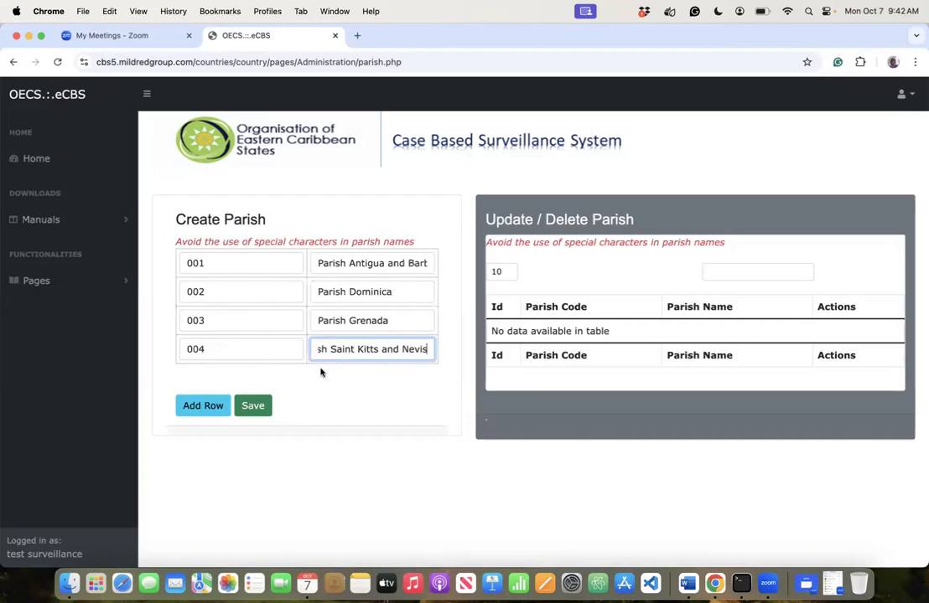
- Add parish 005 named 'Parish Saint Vincent and the Grenadines'
{"action": "left_click", "coordinate": [202, 405]}
{"action": "left_click", "coordinate": [193, 378]}
{"action": "type", "text": "005"}
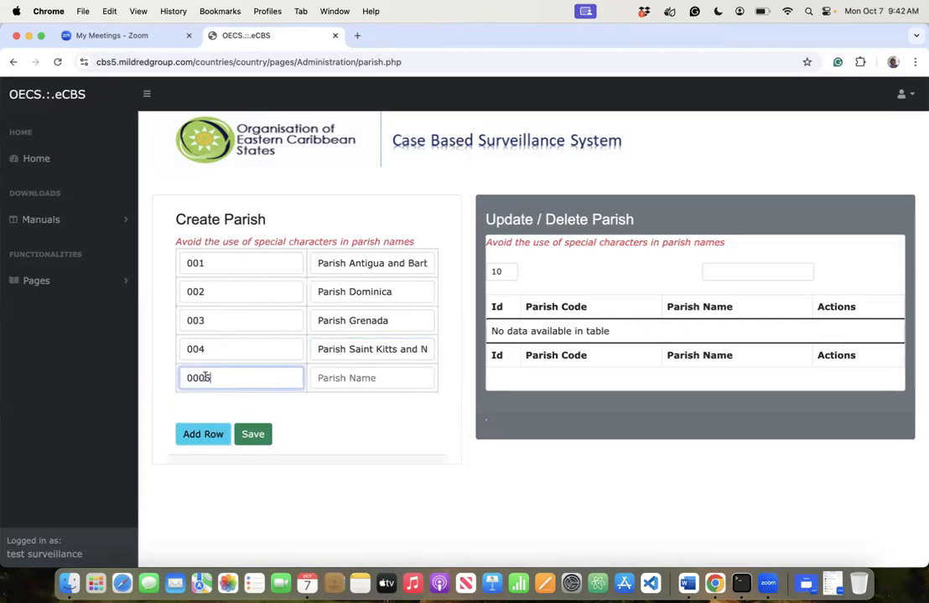
{"action": "key", "text": "BackSpace"}
{"action": "type", "text": "5"}
{"action": "left_click", "coordinate": [389, 377]}
{"action": "type", "text": "Par"}
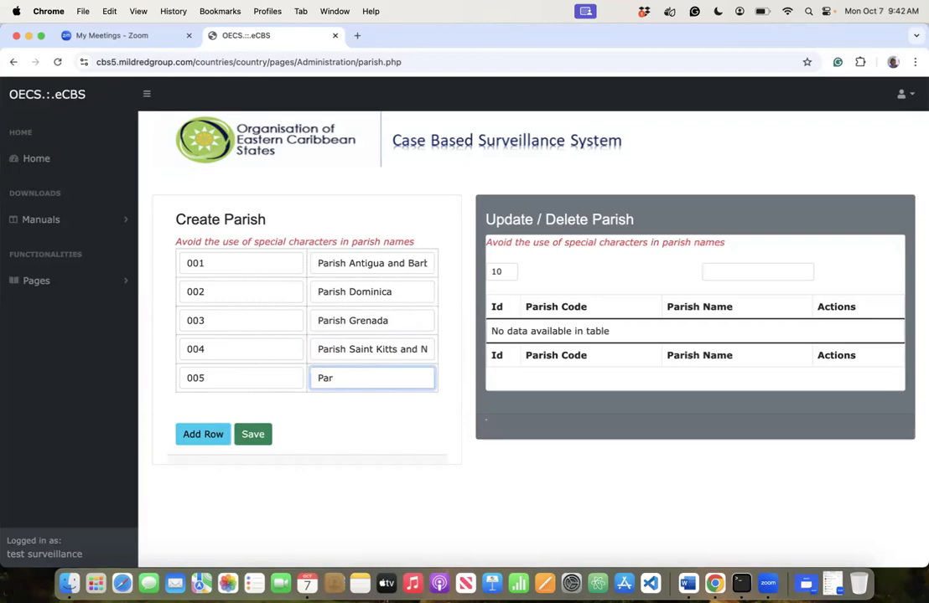
{"action": "type", "text": "ish Saint Vincent and "}
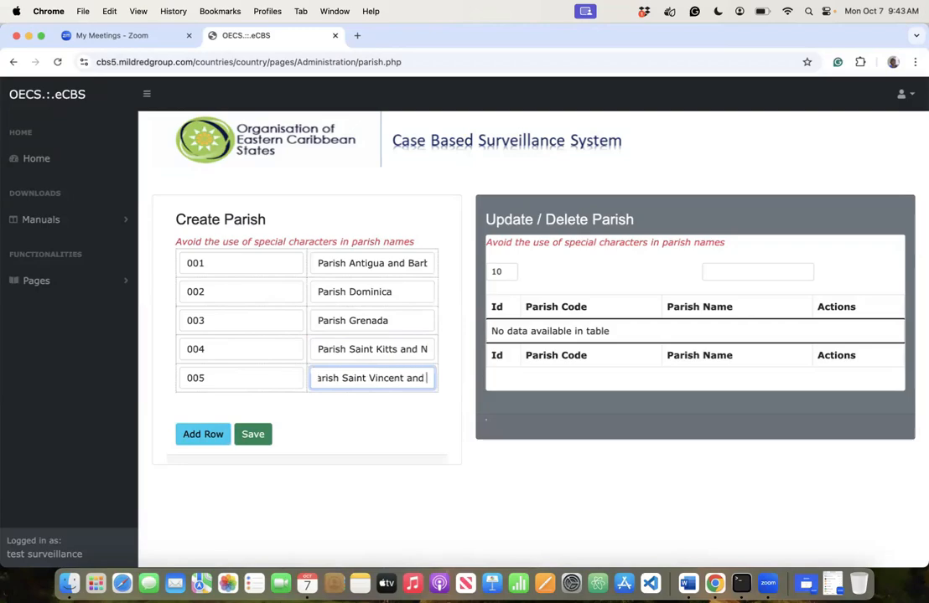
{"action": "type", "text": "the Ge"}
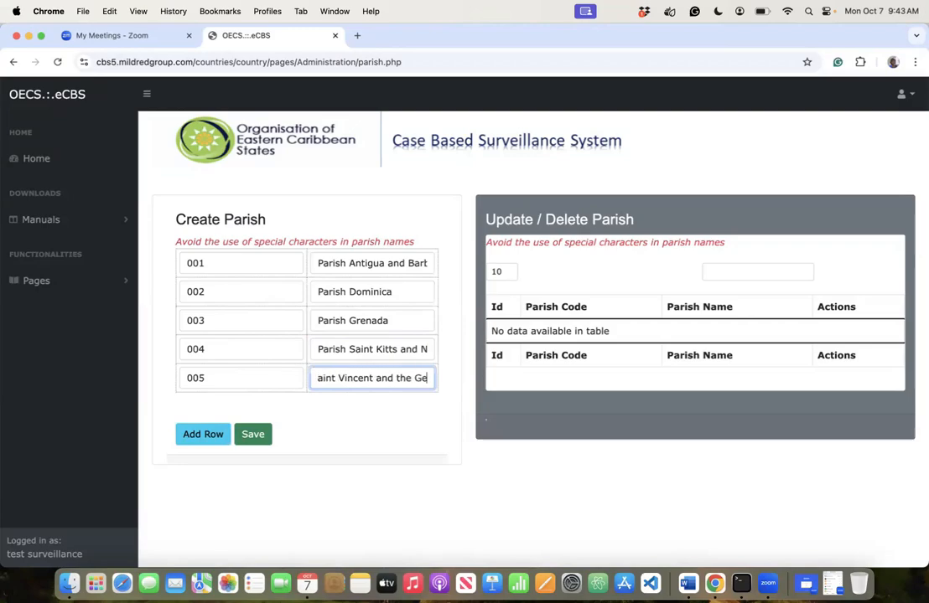
{"action": "key", "text": "BackSpace"}
{"action": "type", "text": "rena"}
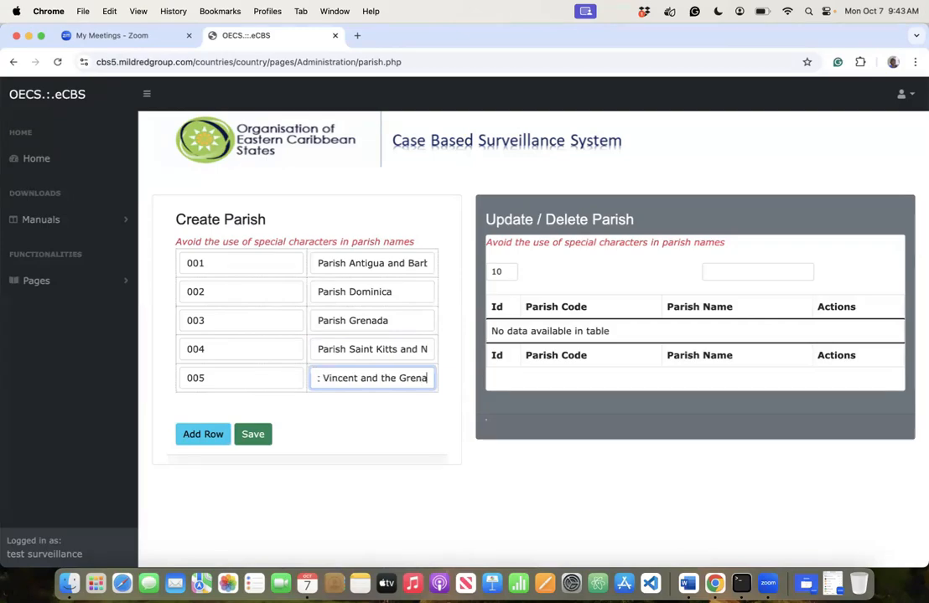
{"action": "type", "text": "dines"}
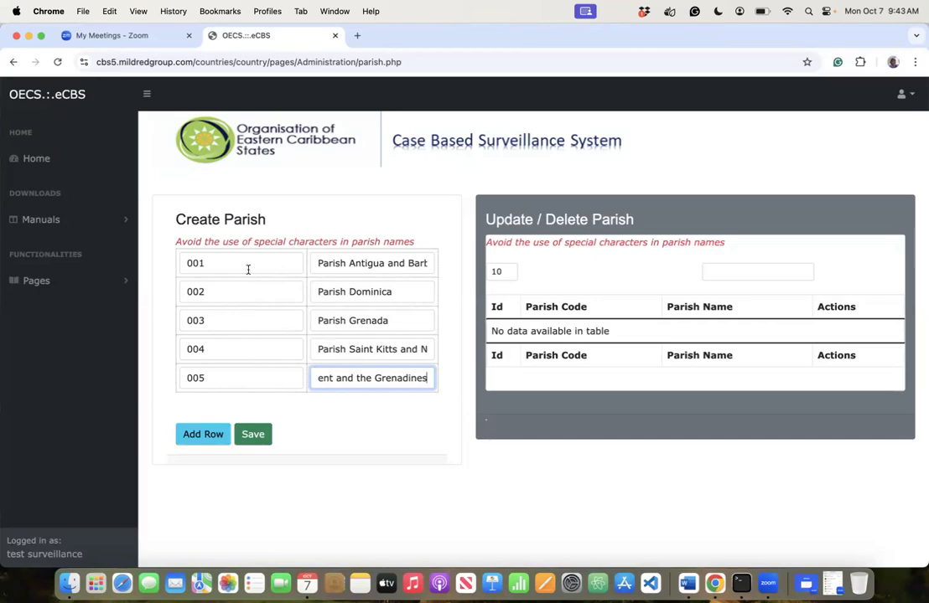
{"action": "left_click", "coordinate": [264, 367]}
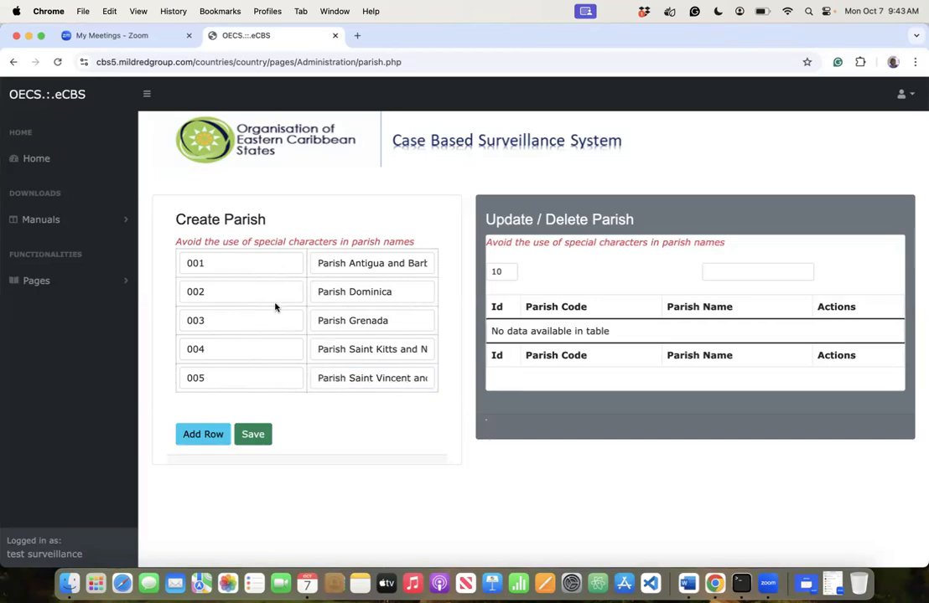
- Clear the first parish's 001 code and save all five parishes
{"action": "left_click", "coordinate": [226, 262]}
{"action": "key", "text": "BackSpace"}
{"action": "key", "text": "BackSpace"}
{"action": "key", "text": "BackSpace"}
{"action": "left_click", "coordinate": [421, 308]}
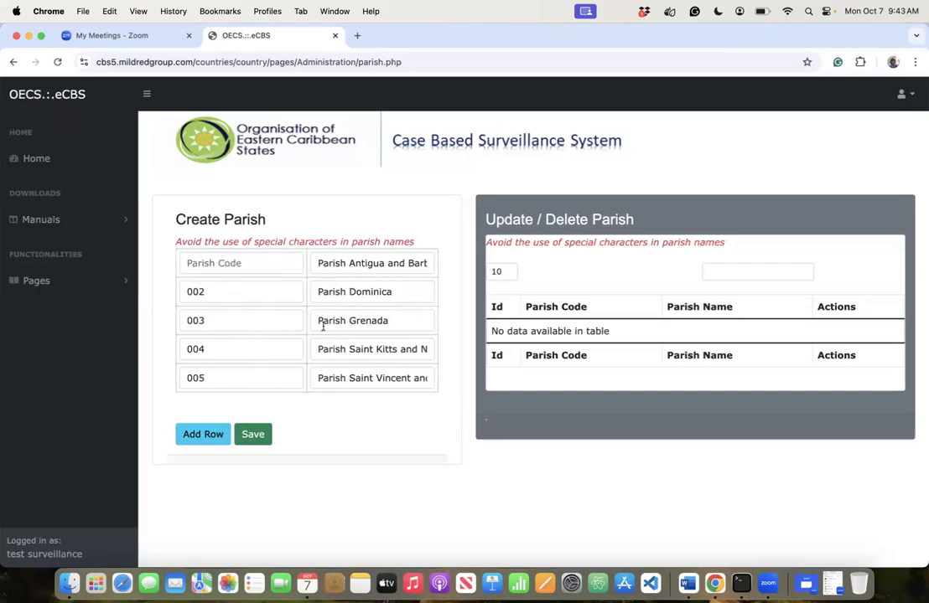
{"action": "left_click", "coordinate": [254, 434]}
{"action": "left_click", "coordinate": [566, 138]}
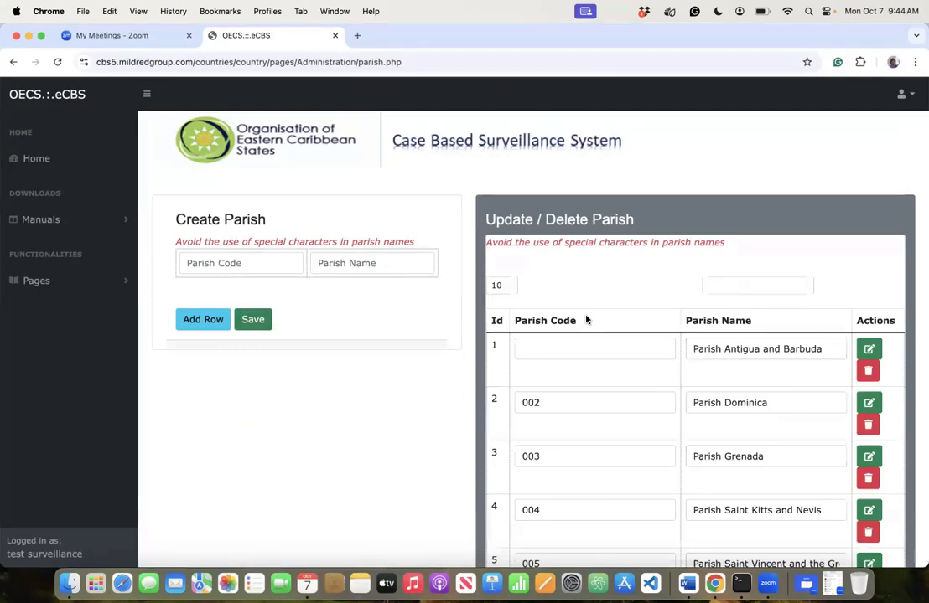
- Go to Pages > Configuration > Gender Identity List to view the six identities, female through unknown
{"action": "scroll", "coordinate": [586, 319], "scroll_direction": "down", "scroll_amount": 3}
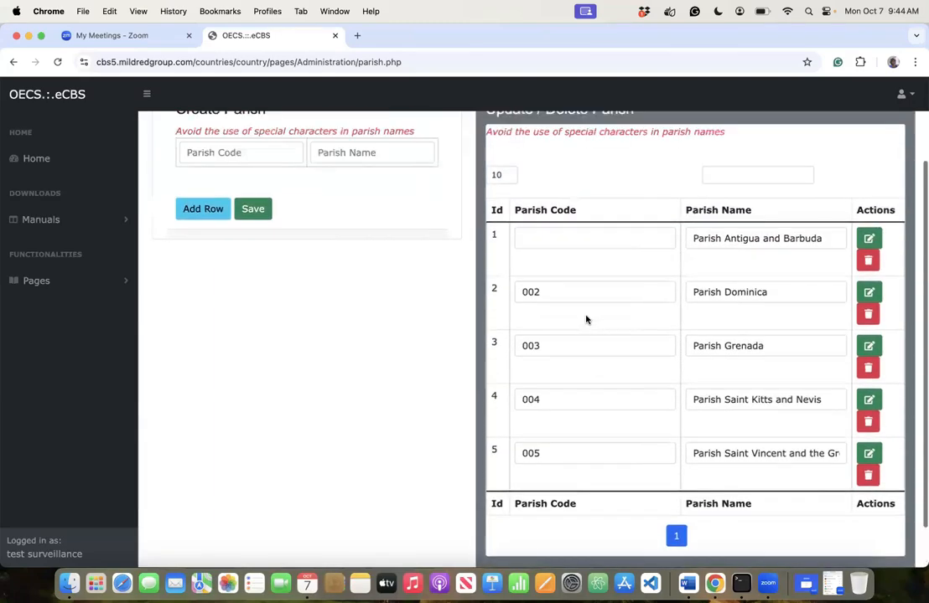
{"action": "scroll", "coordinate": [587, 320], "scroll_direction": "up", "scroll_amount": 3}
{"action": "left_click", "coordinate": [37, 281]}
{"action": "left_click", "coordinate": [54, 334]}
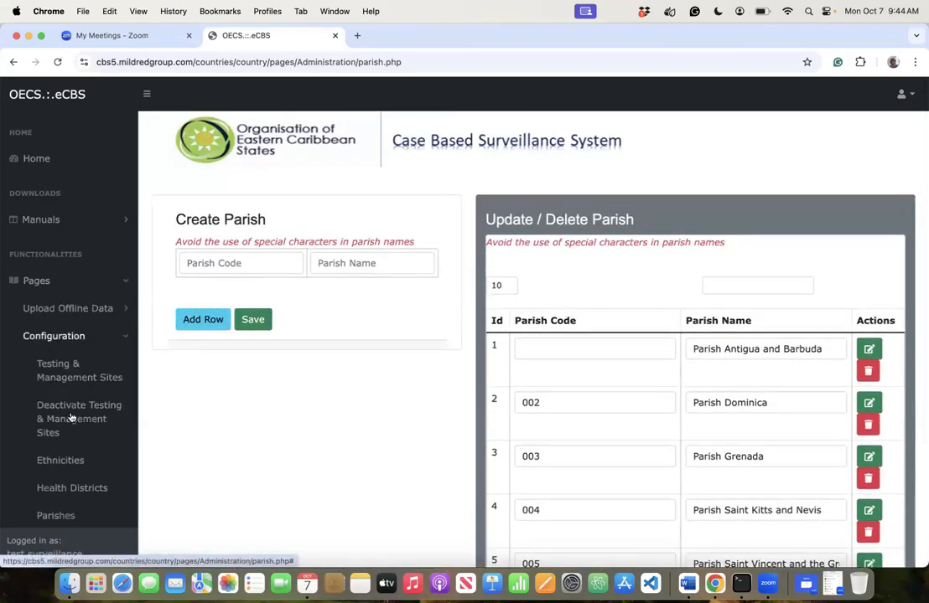
{"action": "scroll", "coordinate": [76, 402], "scroll_direction": "down", "scroll_amount": 5}
{"action": "left_click", "coordinate": [73, 328]}
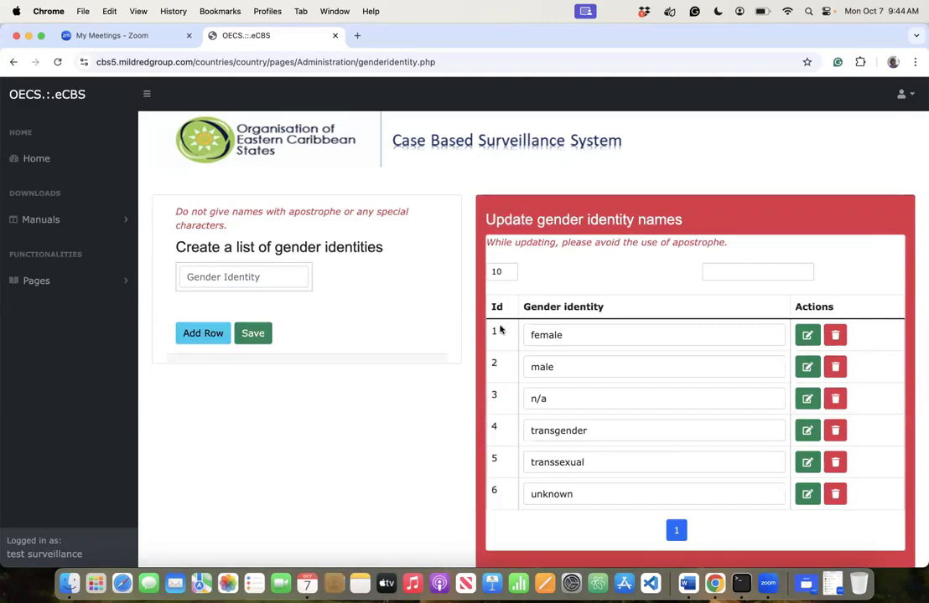
{"action": "left_click", "coordinate": [275, 274]}
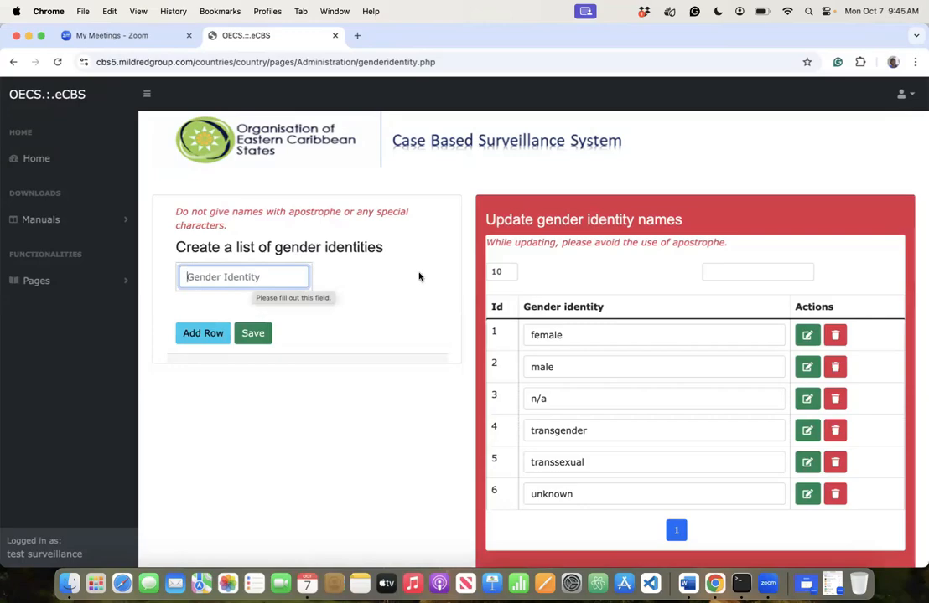
{"action": "scroll", "coordinate": [545, 361], "scroll_direction": "down", "scroll_amount": 2}
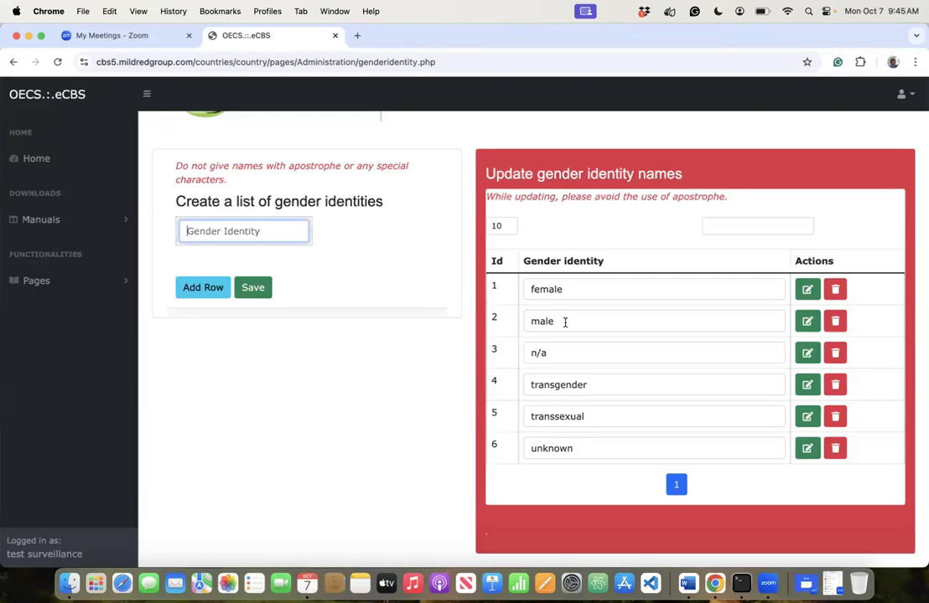
{"action": "left_click", "coordinate": [566, 289]}
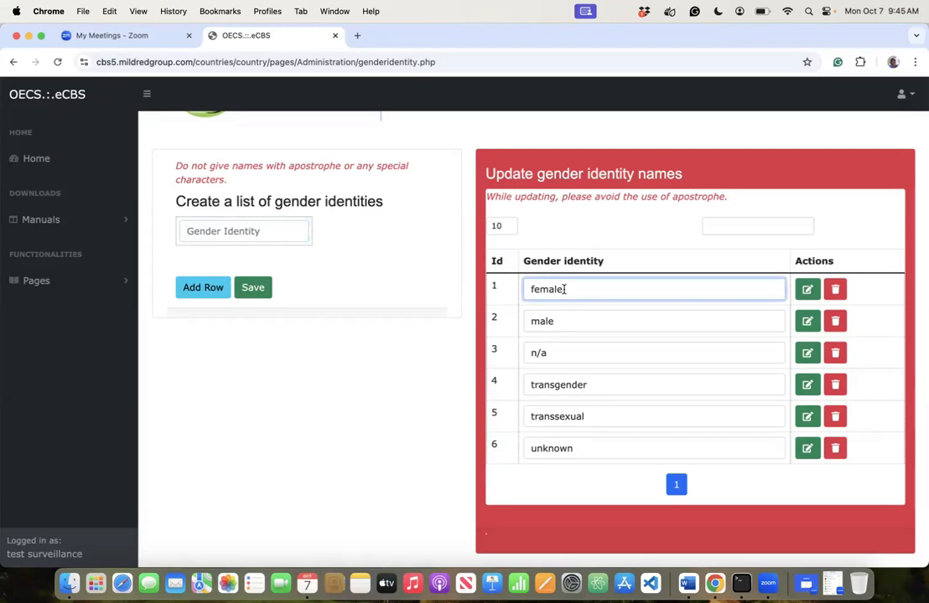
{"action": "left_click", "coordinate": [558, 322]}
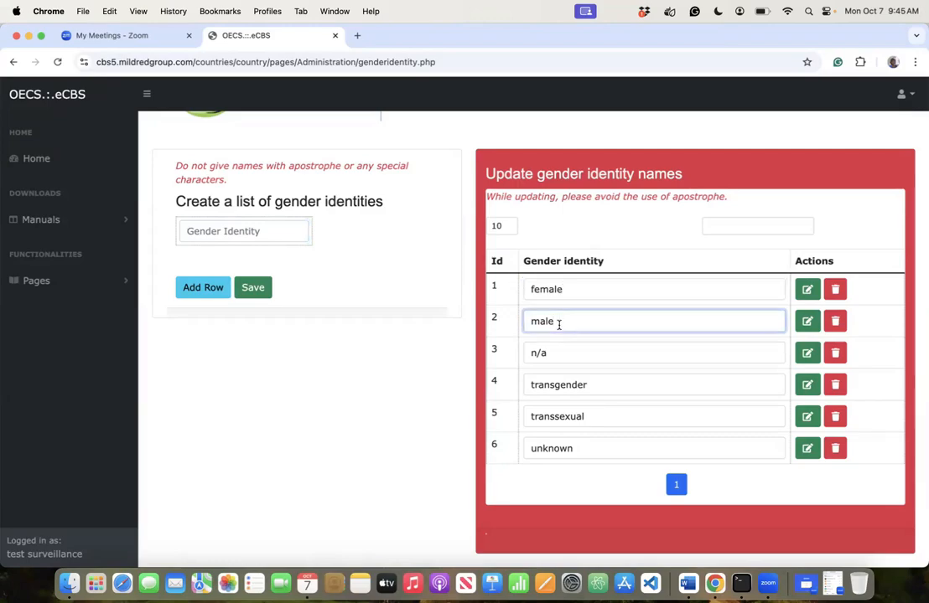
{"action": "left_click", "coordinate": [557, 352]}
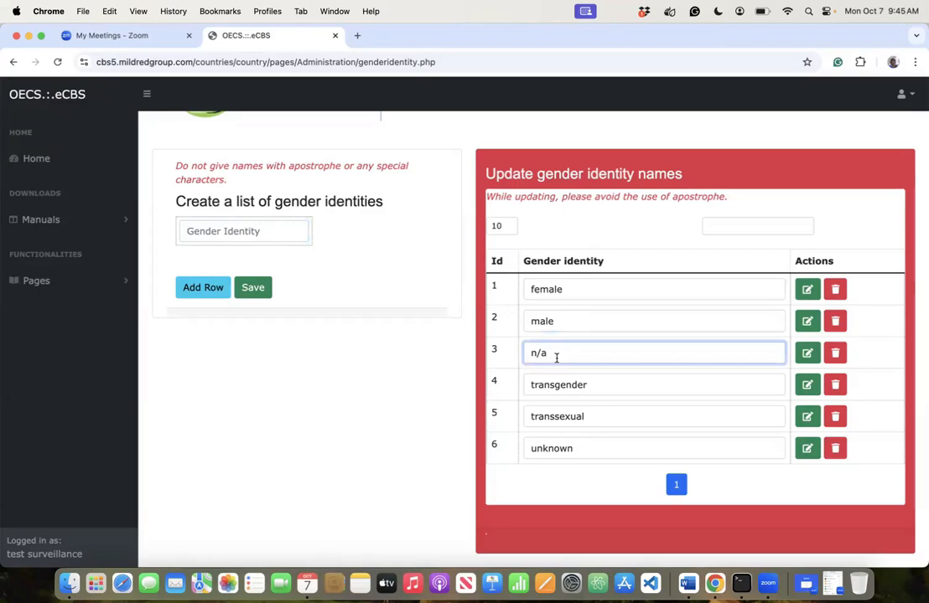
{"action": "left_click", "coordinate": [560, 383]}
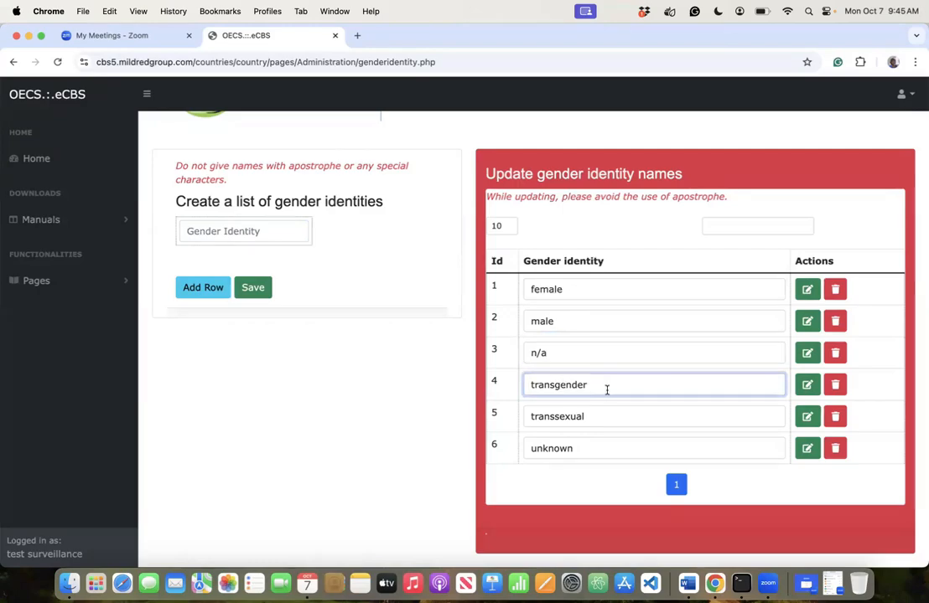
{"action": "left_click", "coordinate": [588, 414]}
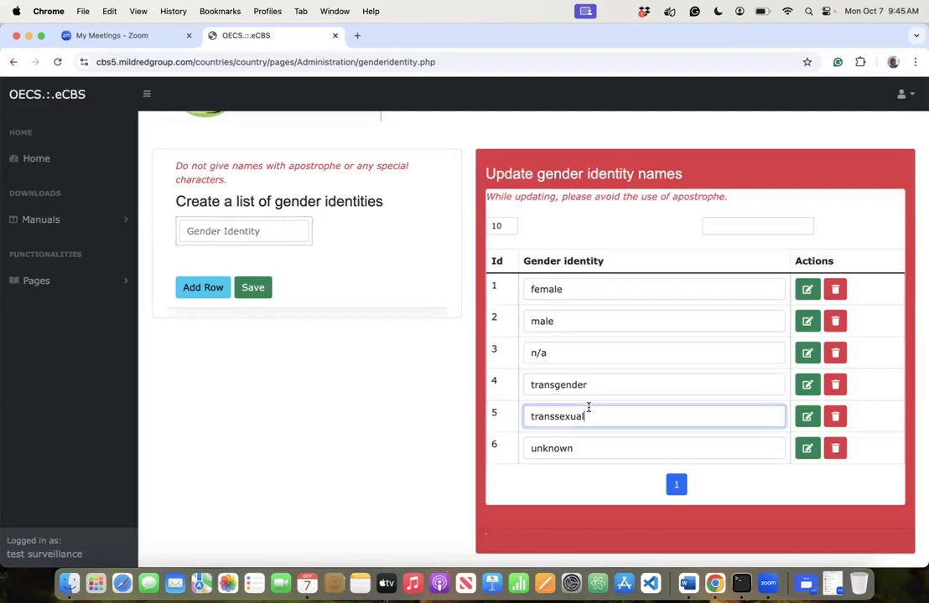
{"action": "left_click", "coordinate": [583, 450]}
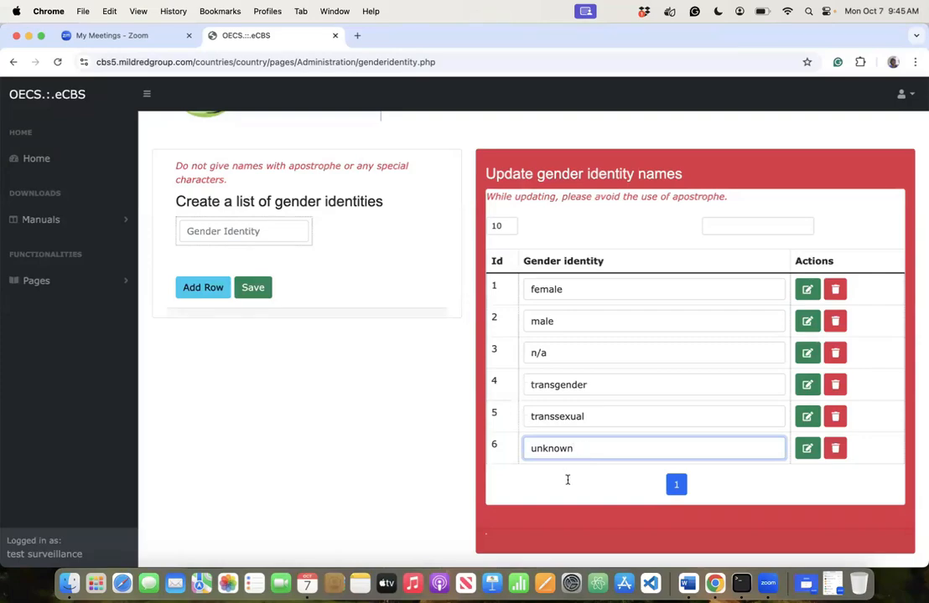
{"action": "left_click", "coordinate": [564, 478]}
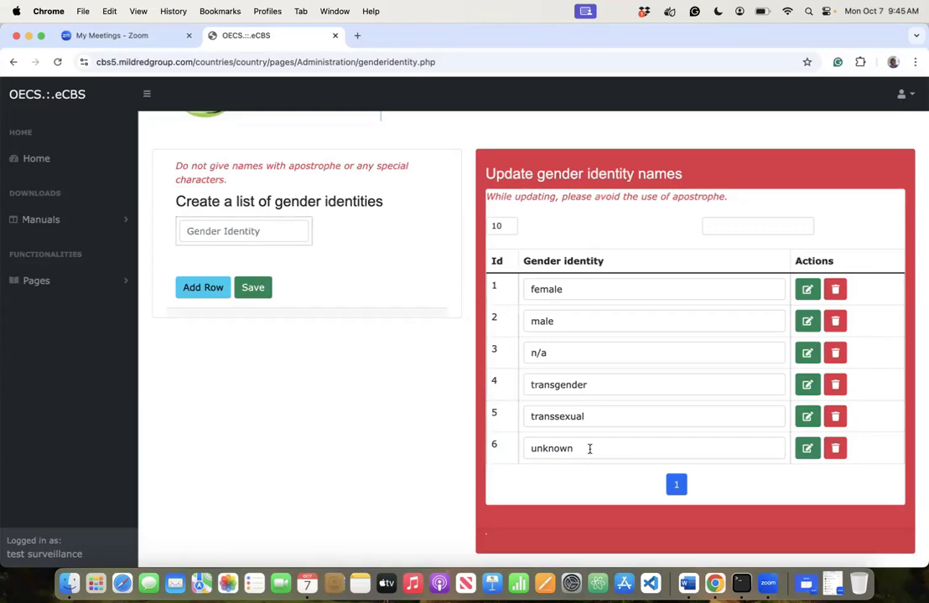
{"action": "left_click", "coordinate": [280, 226]}
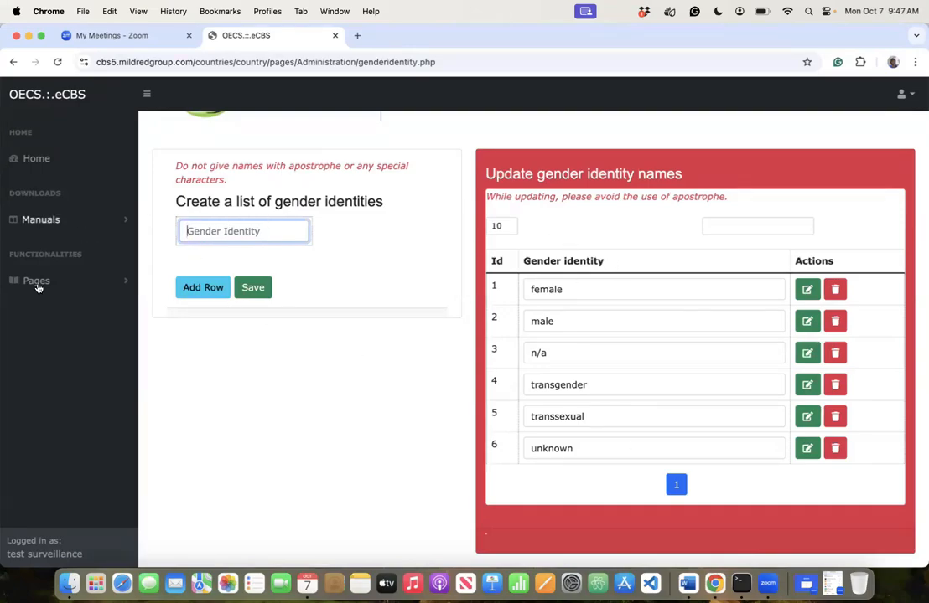
{"action": "left_click", "coordinate": [39, 284]}
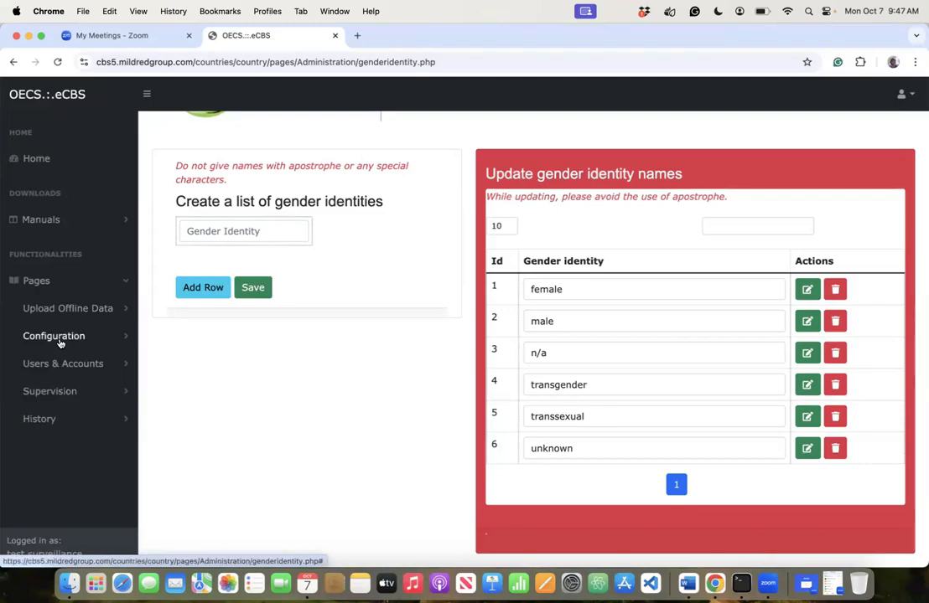
{"action": "left_click", "coordinate": [54, 337]}
{"action": "left_click", "coordinate": [59, 342]}
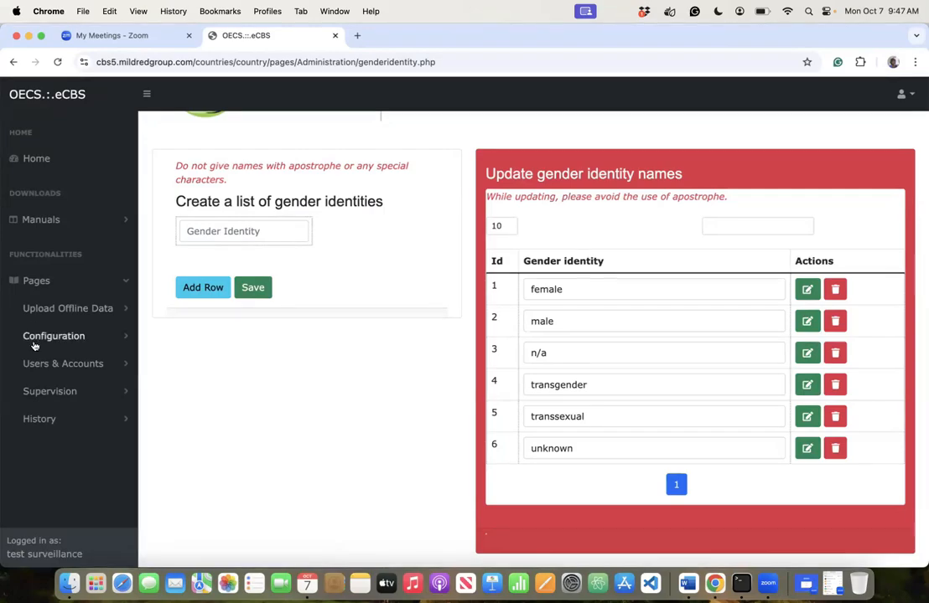
{"action": "left_click", "coordinate": [50, 335]}
{"action": "left_click", "coordinate": [69, 335]}
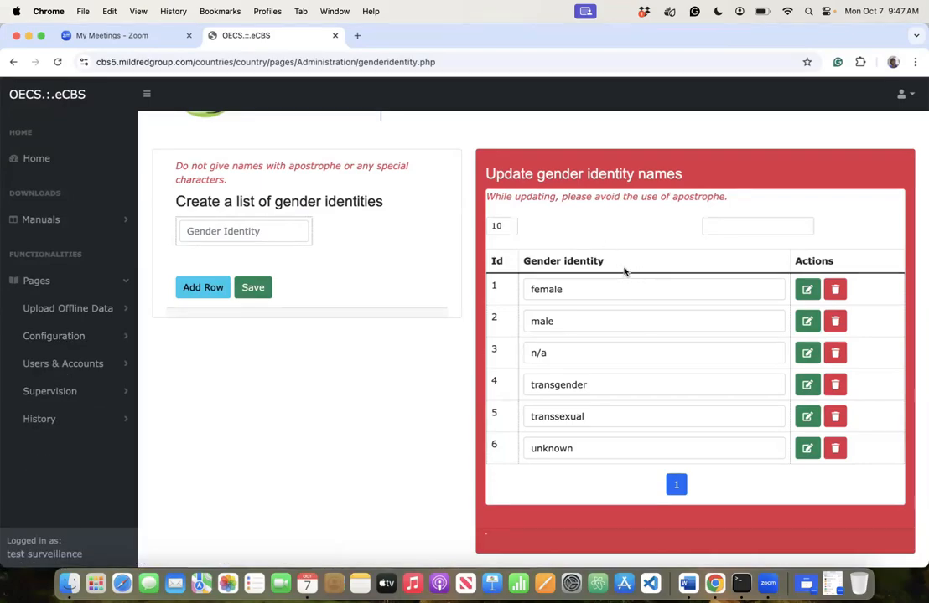
{"action": "left_click", "coordinate": [248, 227]}
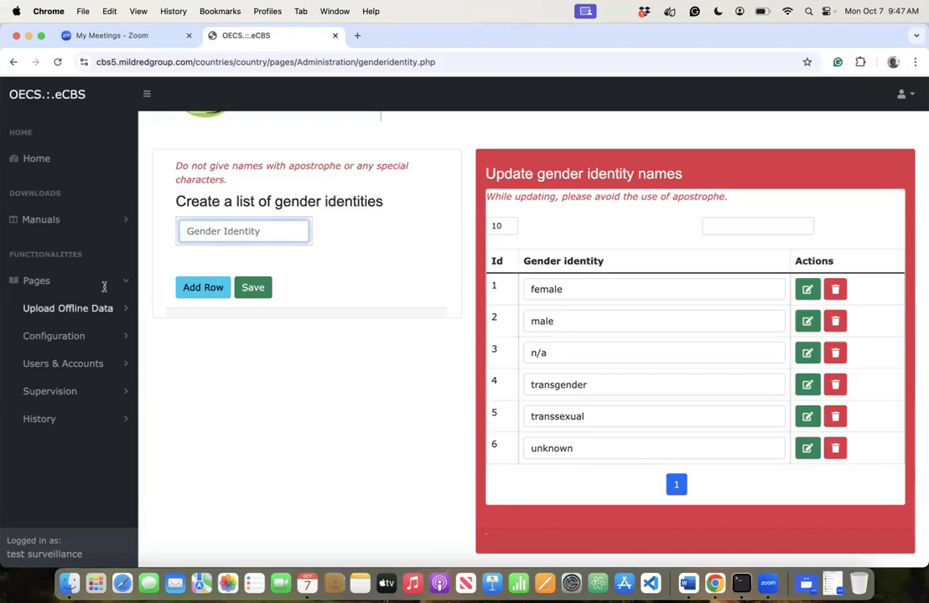
{"action": "left_click", "coordinate": [62, 336]}
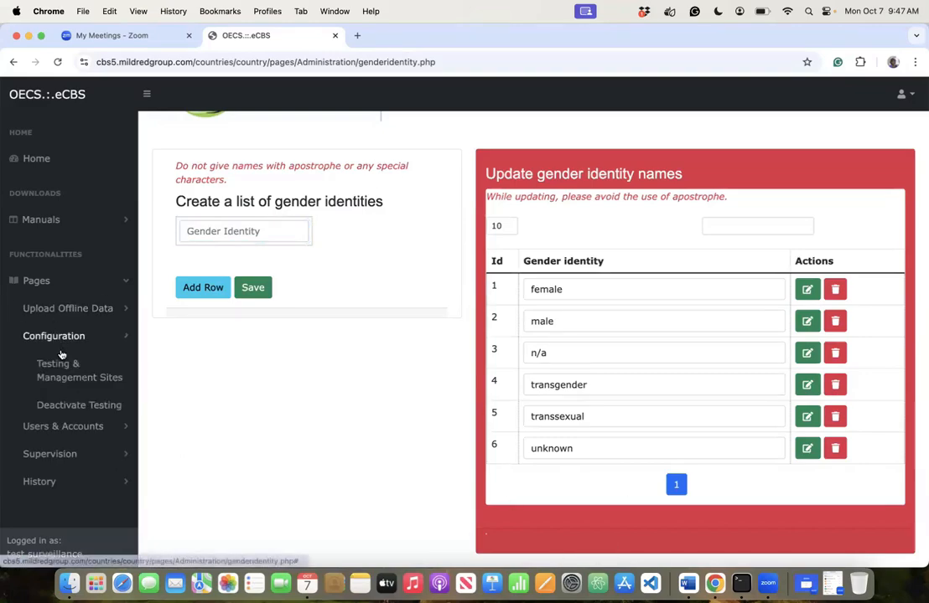
{"action": "scroll", "coordinate": [59, 461], "scroll_direction": "down", "scroll_amount": 3}
{"action": "scroll", "coordinate": [58, 463], "scroll_direction": "down", "scroll_amount": 3}
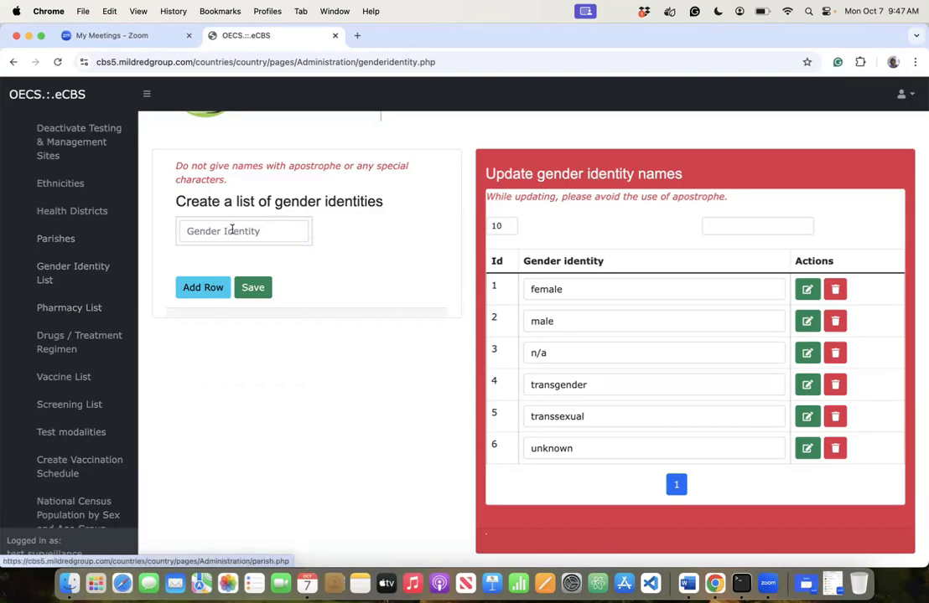
{"action": "left_click", "coordinate": [233, 230]}
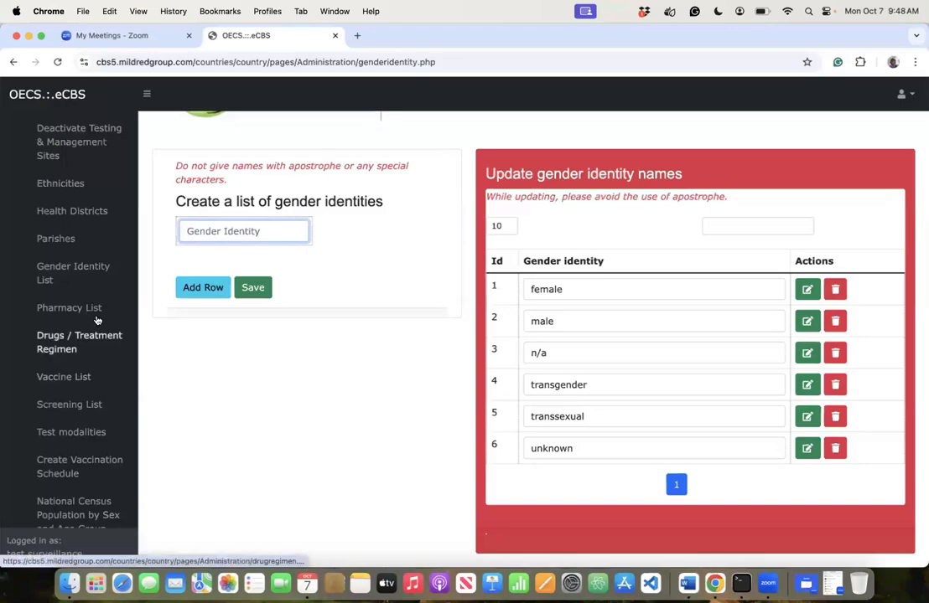
- On the Pharmacy list page, enter 'Pharmacy Antigua and Barbuda' as the first pharmacy name
{"action": "left_click", "coordinate": [93, 313]}
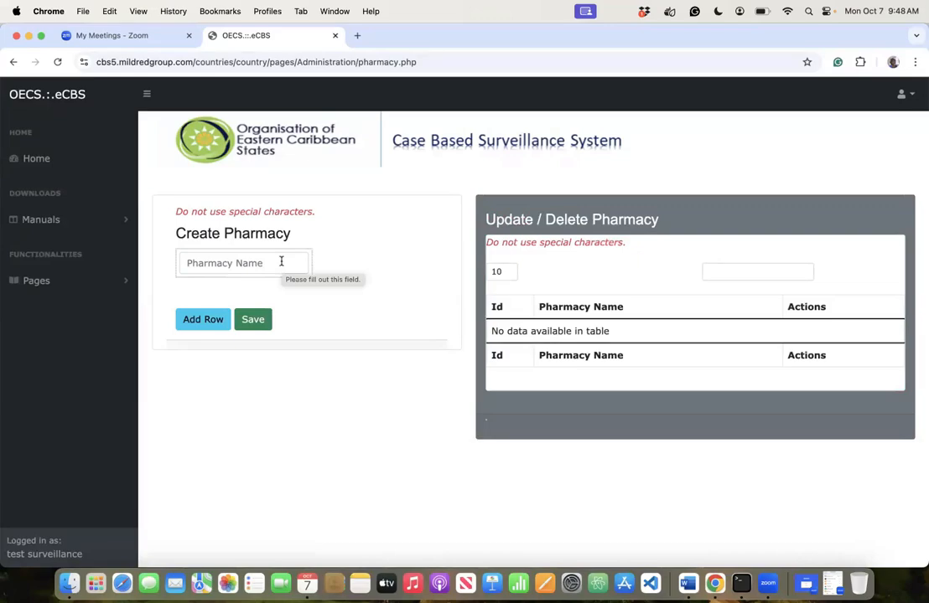
{"action": "left_click", "coordinate": [281, 261]}
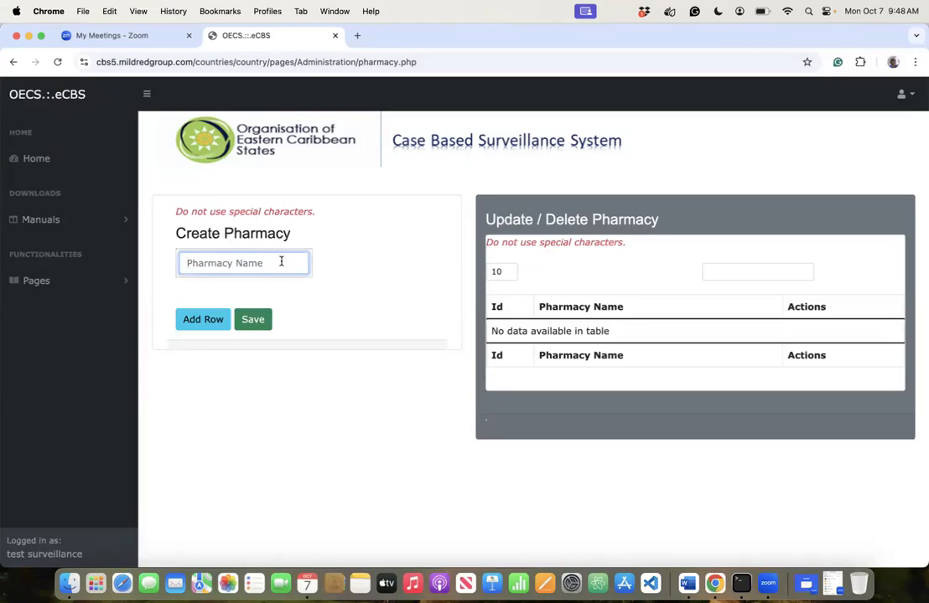
{"action": "type", "text": "P"}
{"action": "type", "text": "harmacy "}
{"action": "type", "text": "An"}
{"action": "type", "text": "tigua and "}
{"action": "type", "text": "Barbuda"}
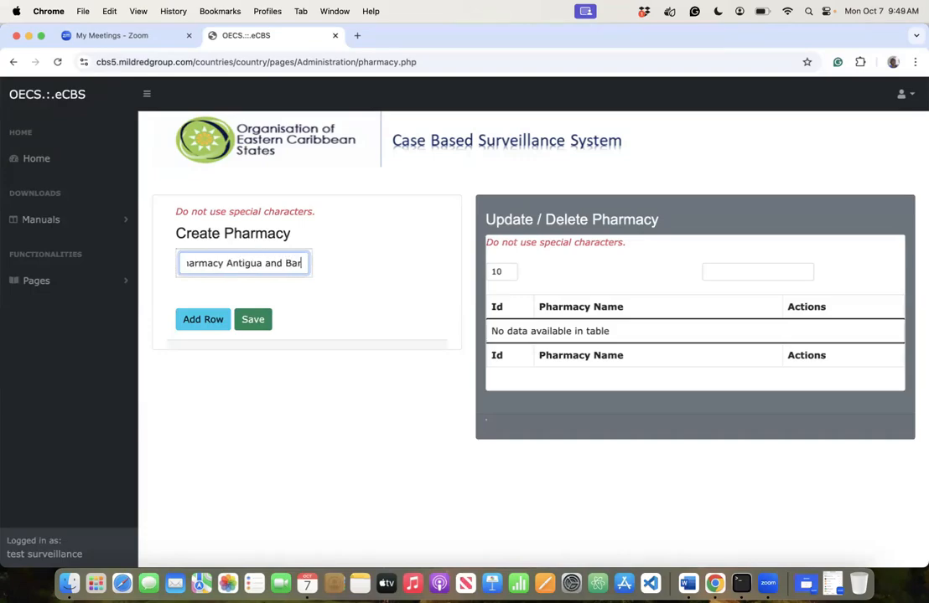
- Add two pharmacy rows named 'Pharmacy Dominica' and 'Pharmacy Grenada'
{"action": "left_click", "coordinate": [204, 320]}
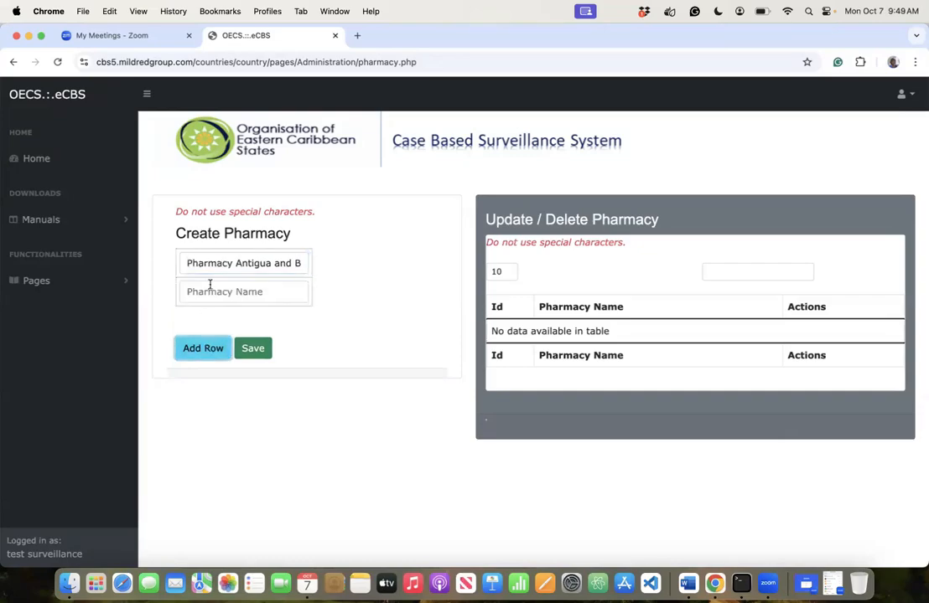
{"action": "left_click", "coordinate": [209, 289]}
{"action": "type", "text": "Phar"}
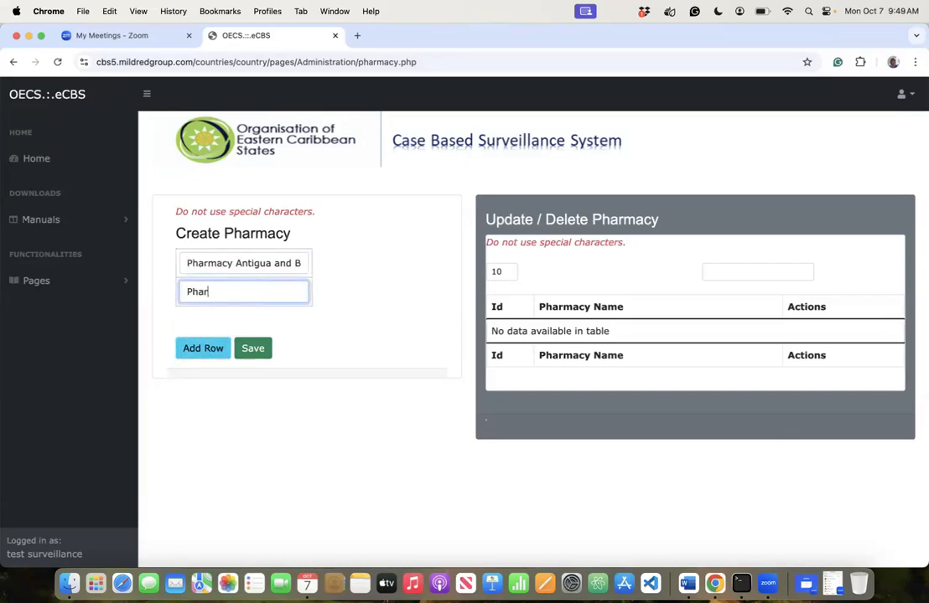
{"action": "type", "text": "macy Dominica"}
{"action": "left_click", "coordinate": [193, 348]}
{"action": "left_click", "coordinate": [189, 321]}
{"action": "type", "text": "Pha"}
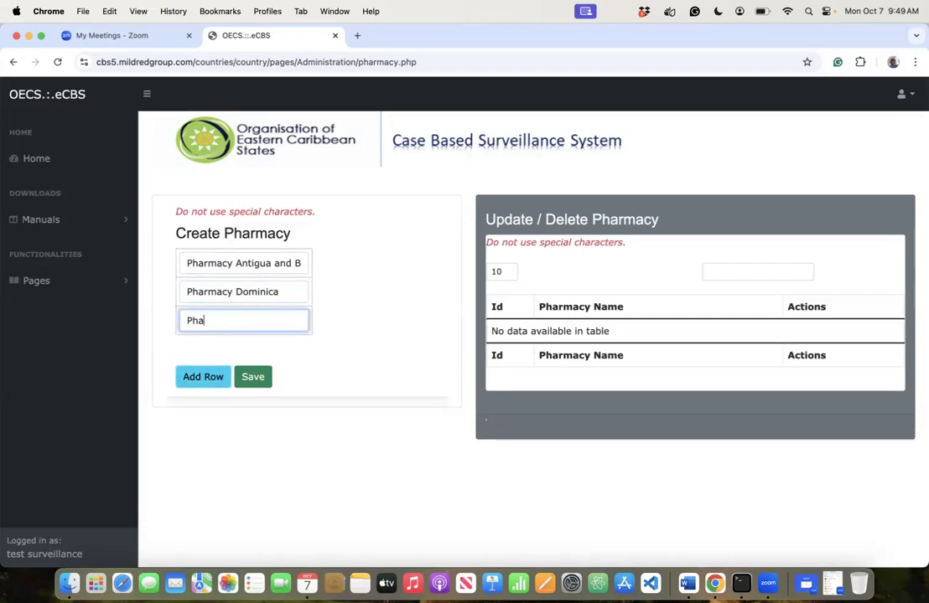
{"action": "type", "text": "rmacy Grenada"}
- Add a fourth row for 'Pharmacy Saint Kitts and Nevis', correcting typos along the way
{"action": "left_click", "coordinate": [185, 385]}
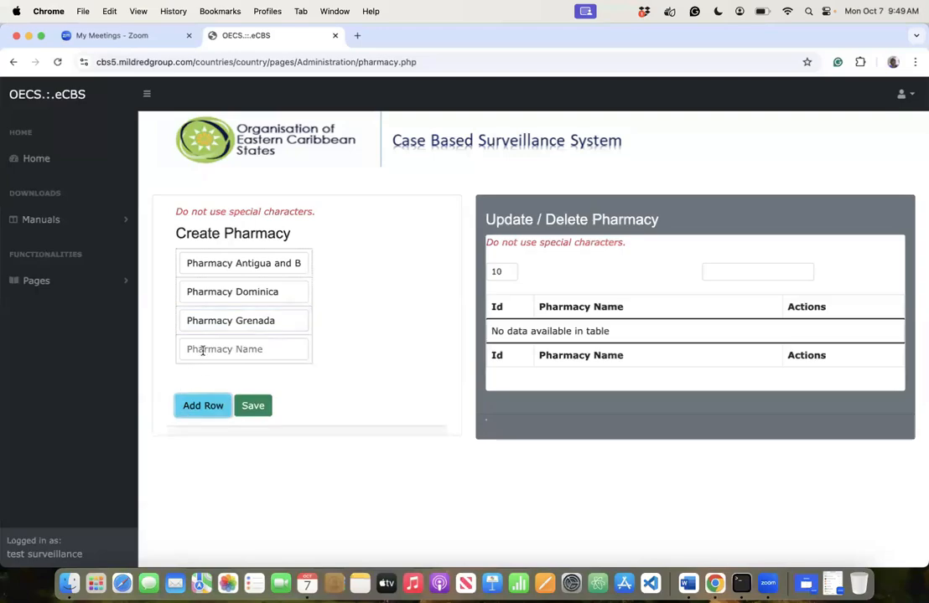
{"action": "left_click", "coordinate": [191, 349]}
{"action": "type", "text": "Pah"}
{"action": "key", "text": "BackSpace"}
{"action": "key", "text": "BackSpace"}
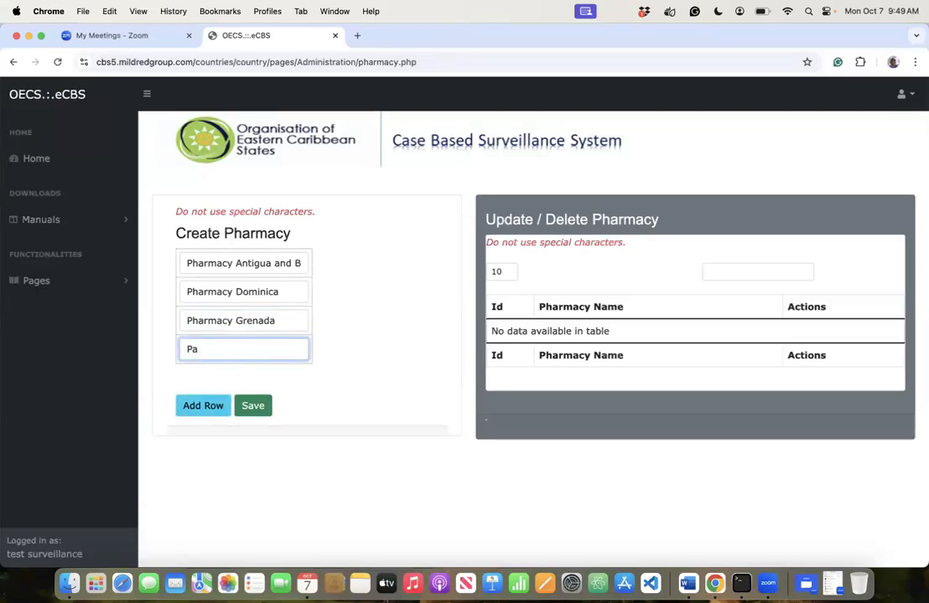
{"action": "type", "text": "ha"}
{"action": "type", "text": "mact"}
{"action": "key", "text": "BackSpace"}
{"action": "key", "text": "BackSpace"}
{"action": "type", "text": "y S"}
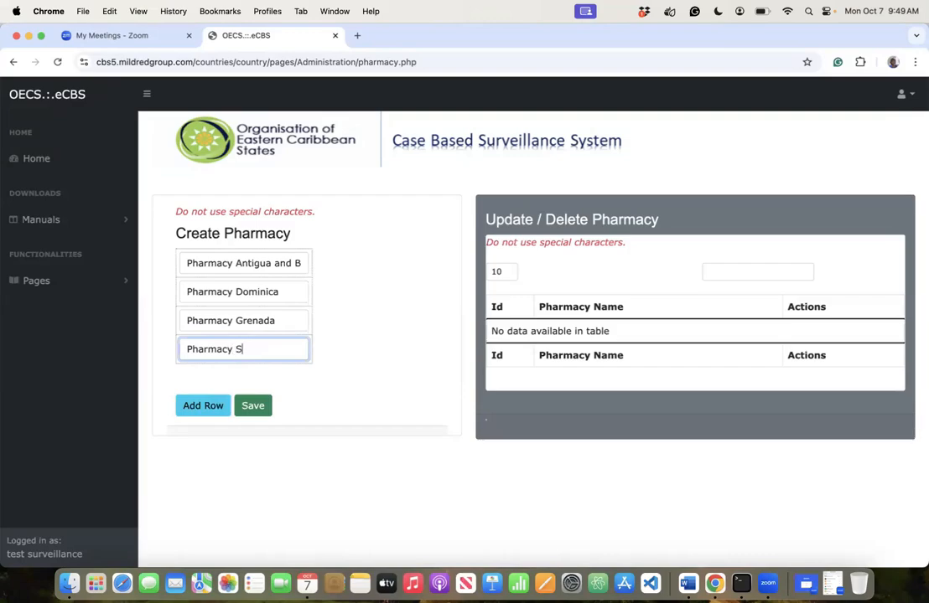
{"action": "type", "text": "aint Kitts and Nevis"}
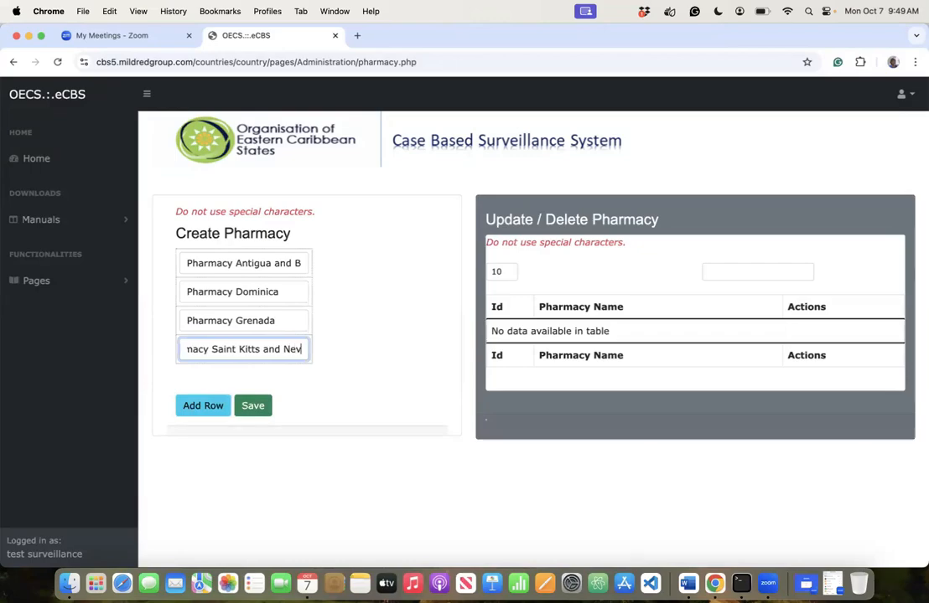
- Add a fifth row for the Saint Vincent and the Grenadines pharmacy and save all five
{"action": "left_click", "coordinate": [202, 406]}
{"action": "left_click", "coordinate": [186, 377]}
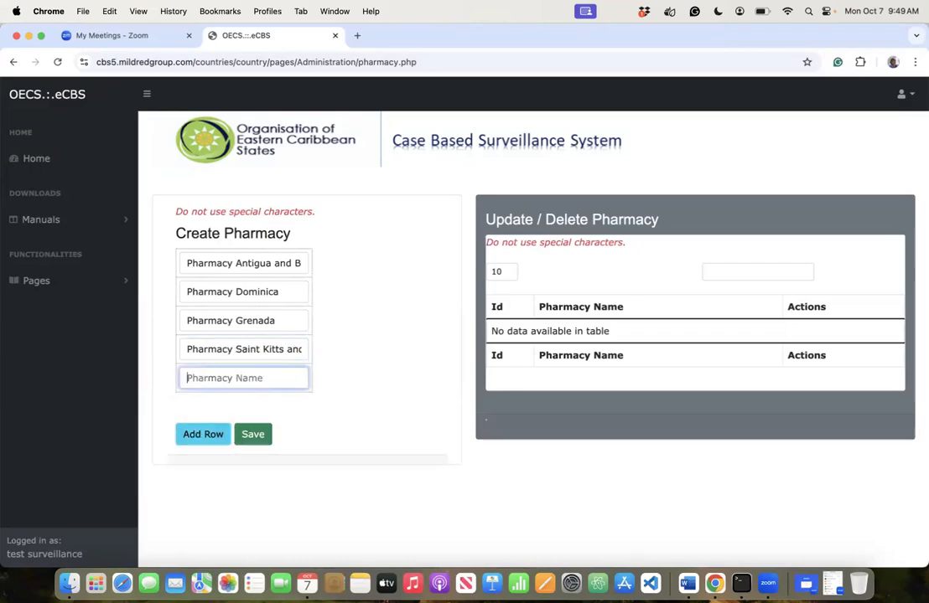
{"action": "type", "text": "Phar"}
{"action": "key", "text": "BackSpace"}
{"action": "type", "text": "rmacy Saint "}
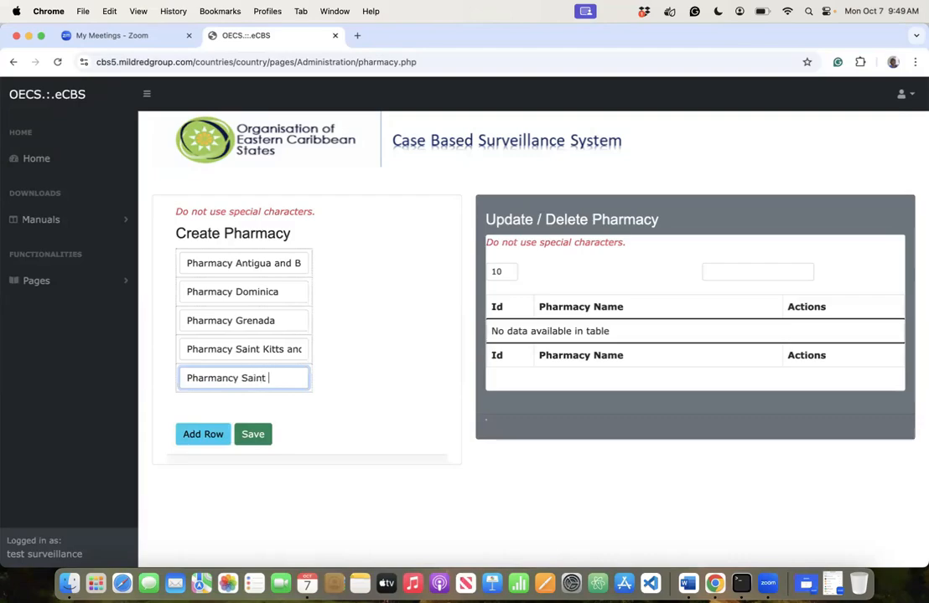
{"action": "type", "text": "Vincent and "}
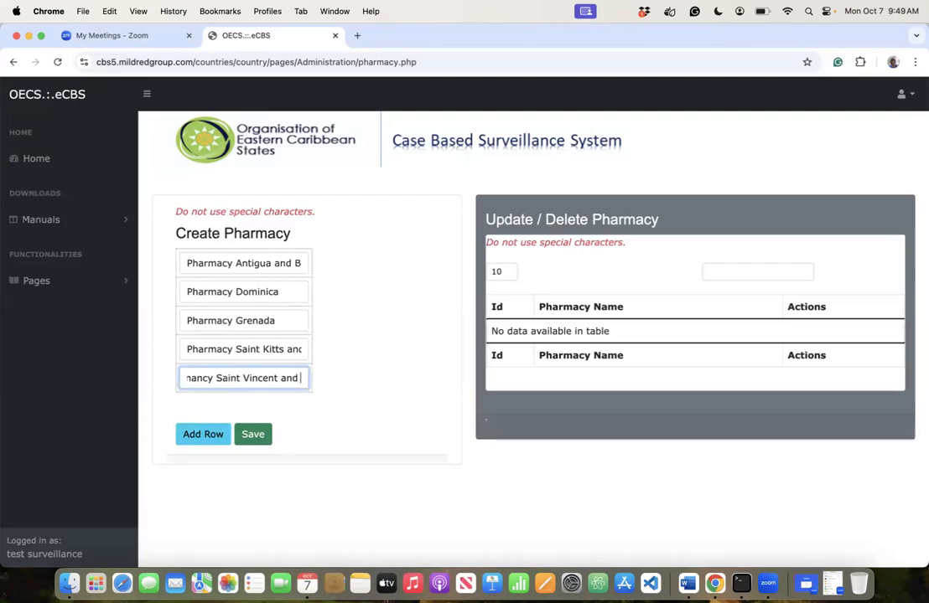
{"action": "type", "text": "the Grenadines"}
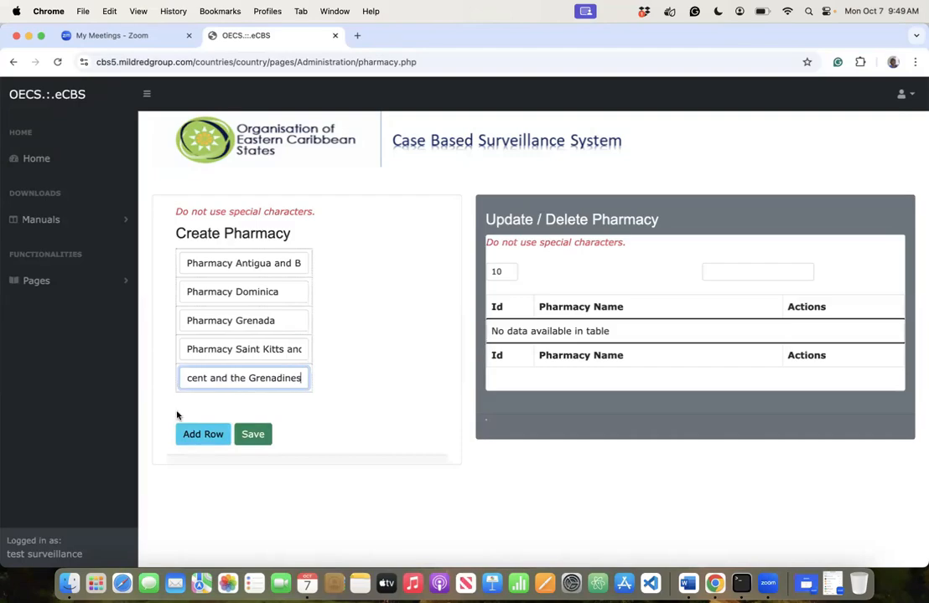
{"action": "left_click", "coordinate": [243, 439]}
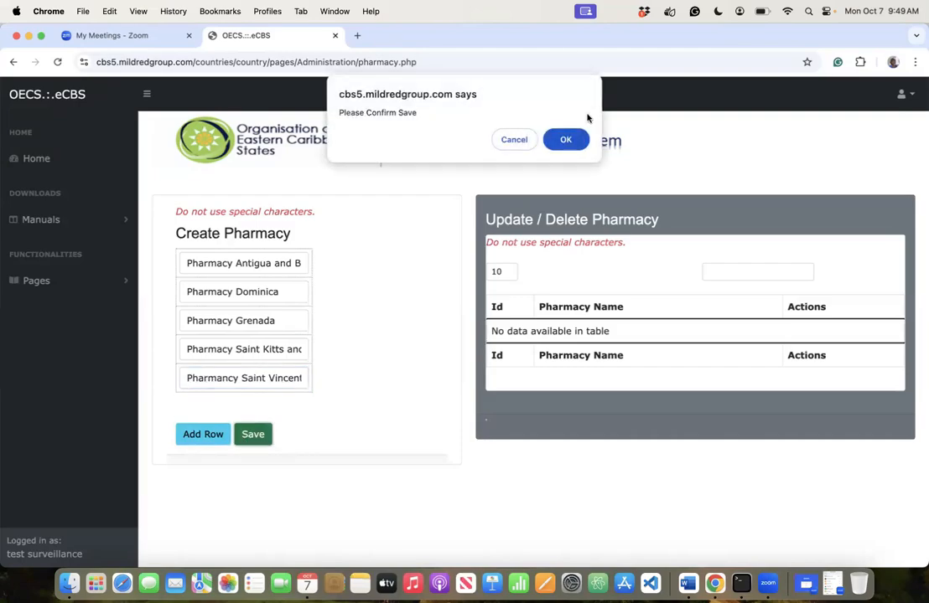
- Confirm the pharmacy save, then open Pages > Configuration > Drugs / Treatment Regimen
{"action": "left_click", "coordinate": [569, 139]}
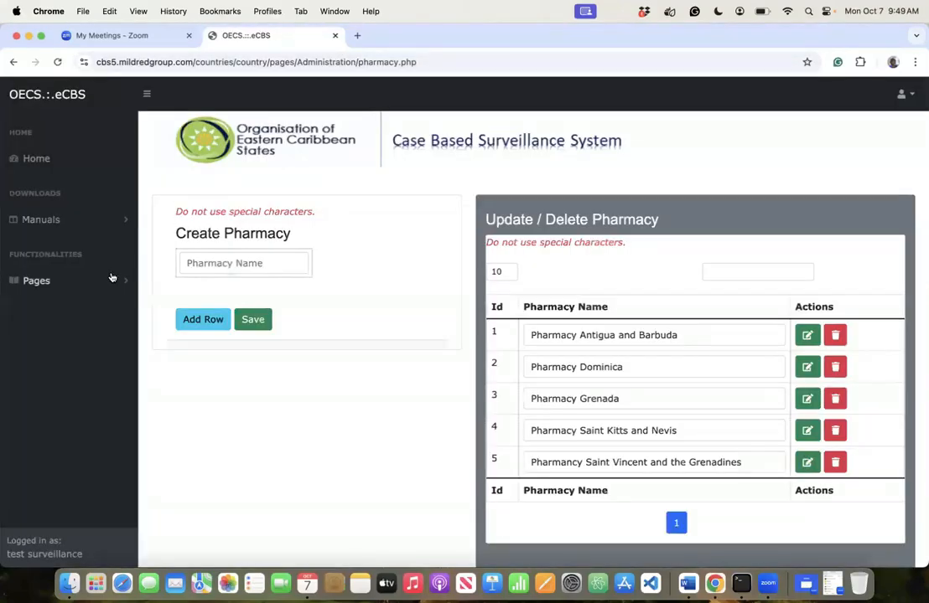
{"action": "left_click", "coordinate": [111, 277]}
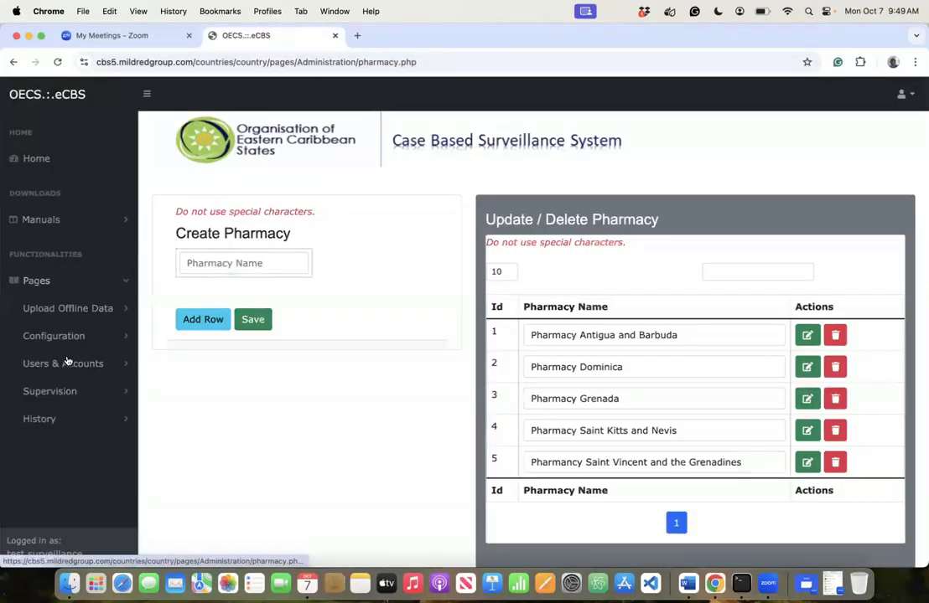
{"action": "left_click", "coordinate": [42, 335]}
{"action": "scroll", "coordinate": [72, 459], "scroll_direction": "down", "scroll_amount": 3}
{"action": "scroll", "coordinate": [72, 459], "scroll_direction": "down", "scroll_amount": 5}
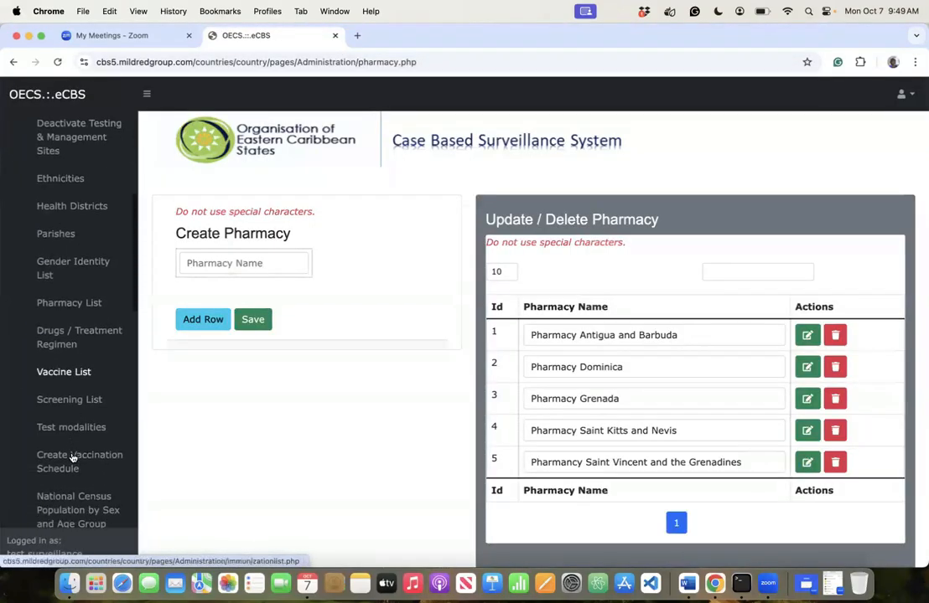
{"action": "left_click", "coordinate": [61, 266]}
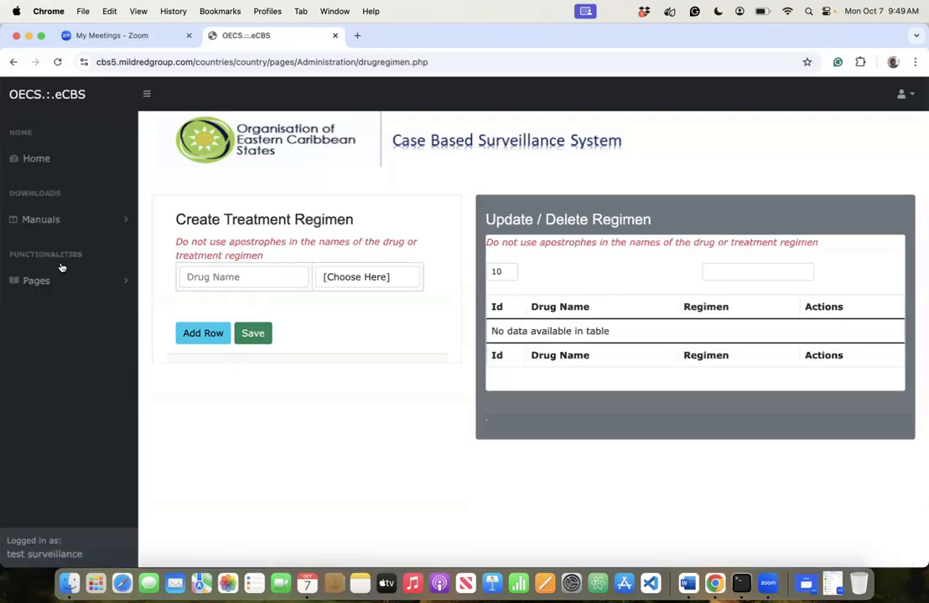
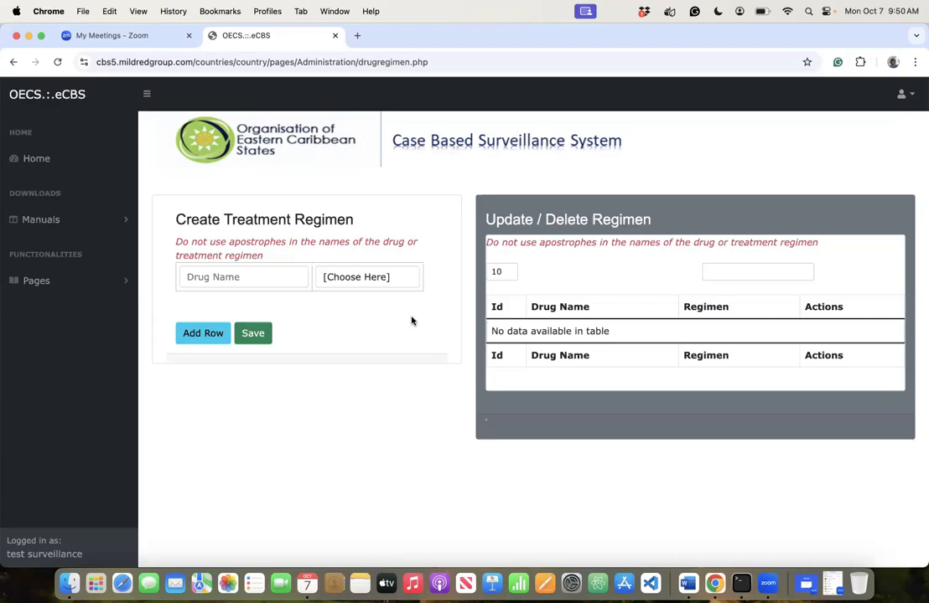
- Enter Isoniazid(INH) as a First Line - TB drug, fixing typos along the way
{"action": "left_click", "coordinate": [290, 280]}
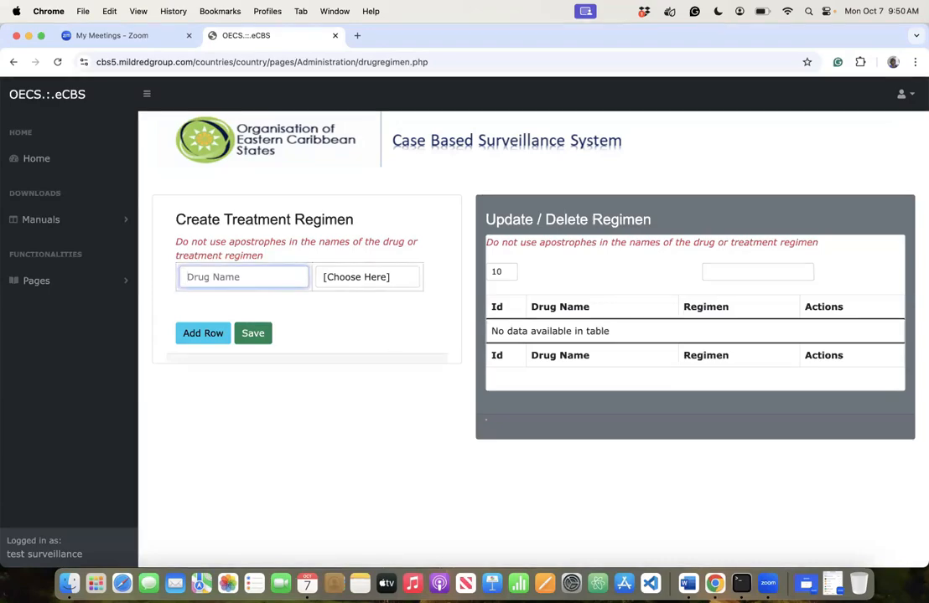
{"action": "type", "text": "Isona"}
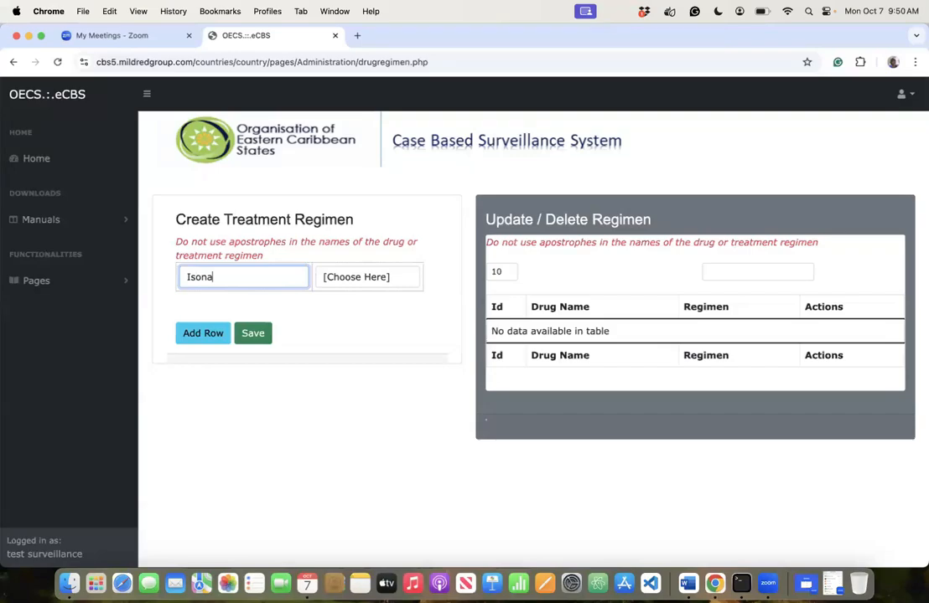
{"action": "key", "text": "BackSpace"}
{"action": "type", "text": "iazid()"}
{"action": "key", "text": "Left"}
{"action": "type", "text": "IH"}
{"action": "key", "text": "BackSpace"}
{"action": "type", "text": "NH"}
{"action": "left_click", "coordinate": [399, 277]}
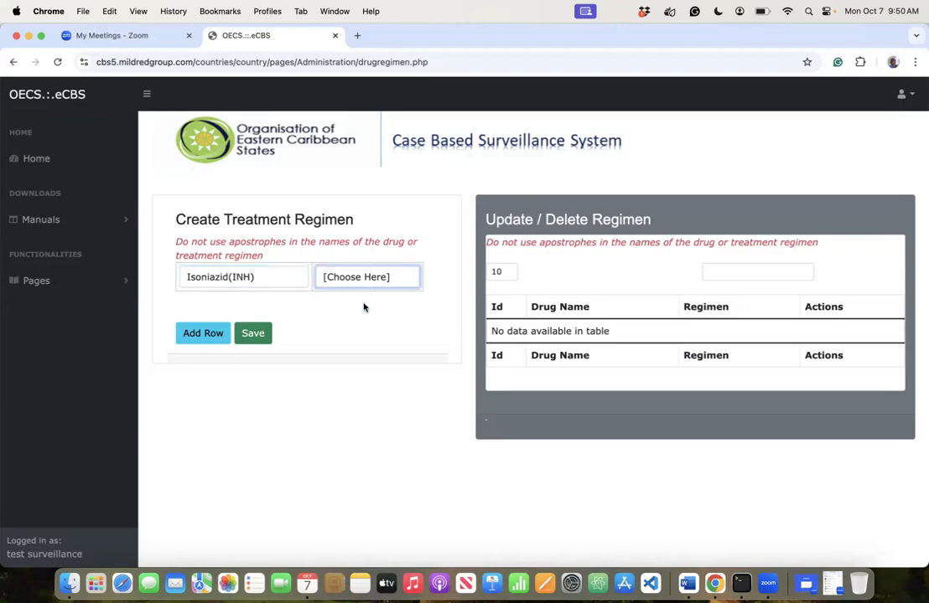
{"action": "left_click", "coordinate": [331, 301]}
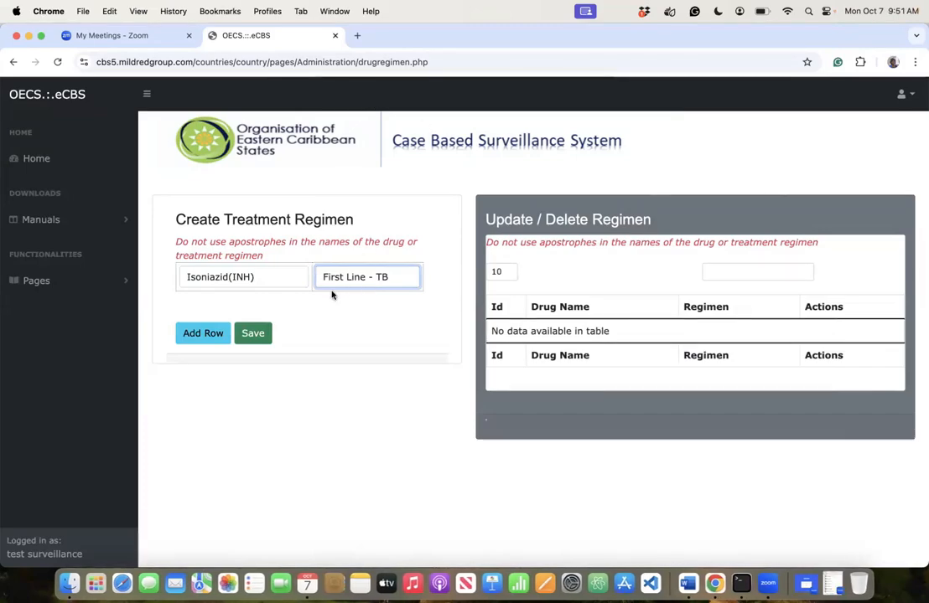
- Add a second row with Rifampicin as First Line - TB
{"action": "left_click", "coordinate": [189, 335]}
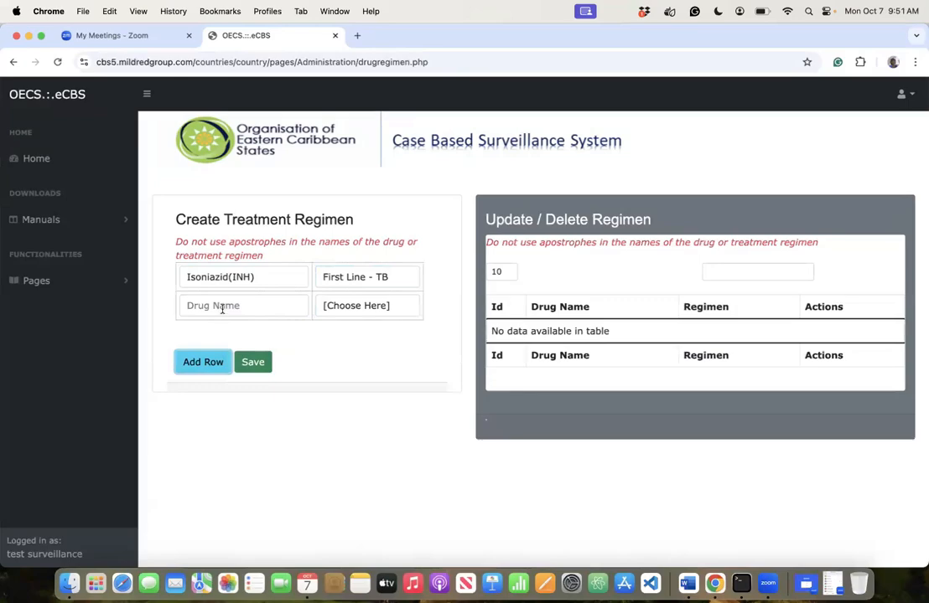
{"action": "left_click", "coordinate": [222, 307]}
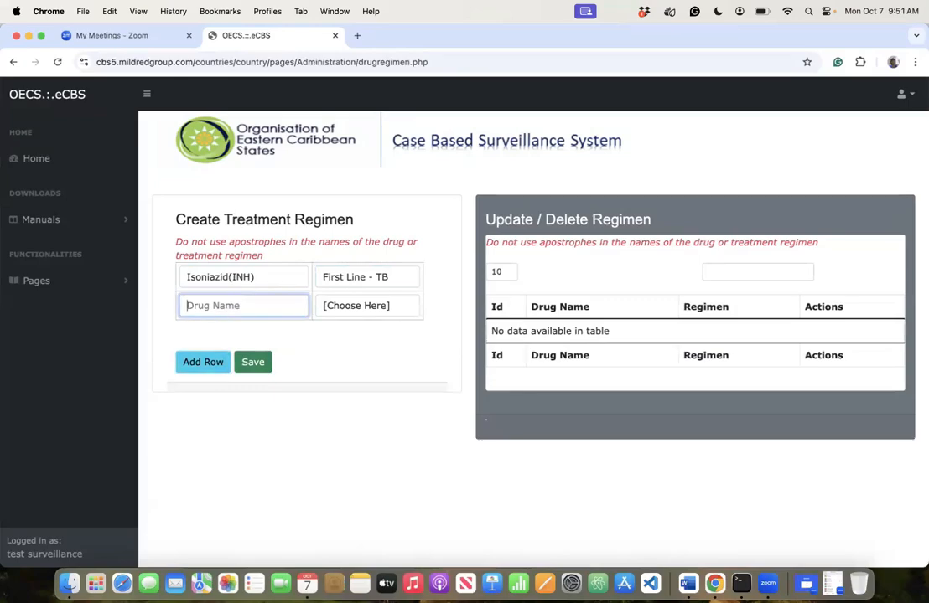
{"action": "type", "text": "Rifam"}
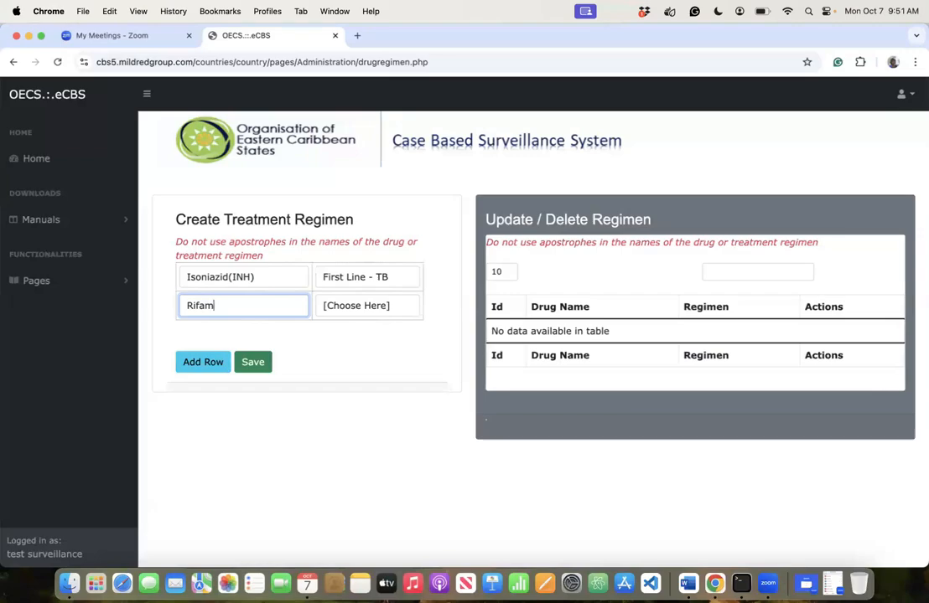
{"action": "type", "text": "picin"}
{"action": "type", "text": "()"}
{"action": "type", "text": "RIF"}
{"action": "left_click", "coordinate": [326, 301]}
{"action": "left_click", "coordinate": [336, 307]}
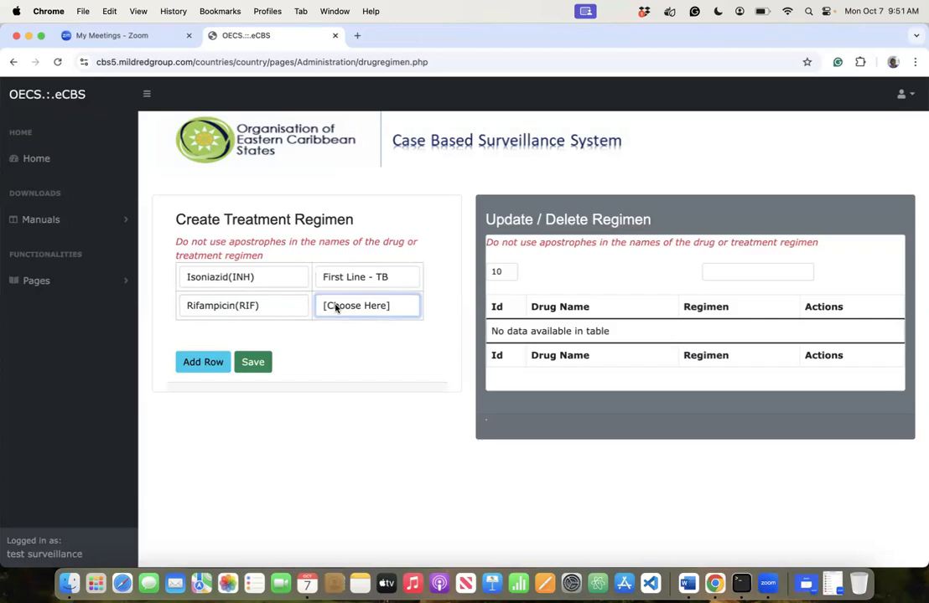
{"action": "left_click", "coordinate": [367, 328]}
- Add Pyrazinamide(PZA) as First Line - TB in a third row, then add a fourth row
{"action": "left_click", "coordinate": [201, 373]}
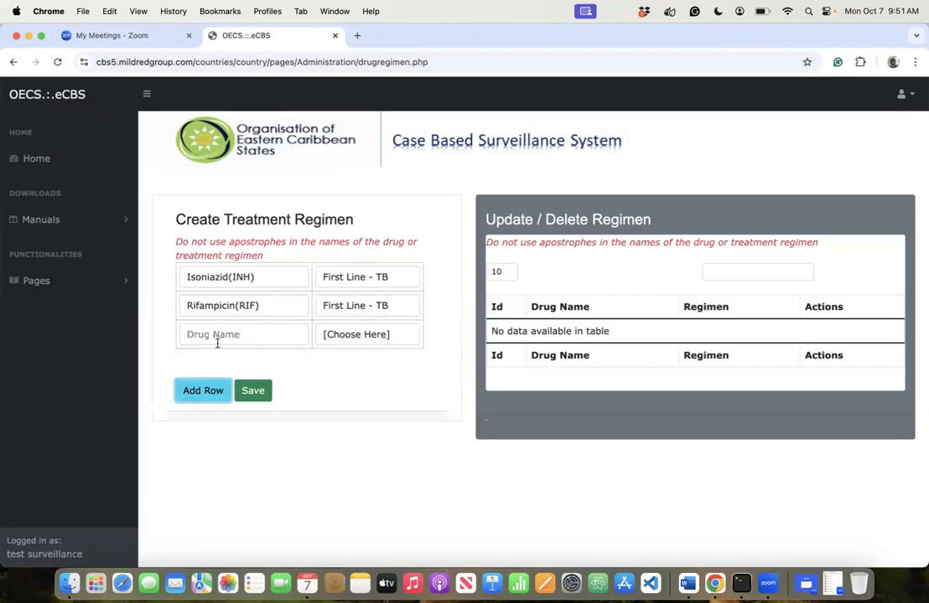
{"action": "left_click", "coordinate": [227, 334]}
{"action": "type", "text": "Pyra"}
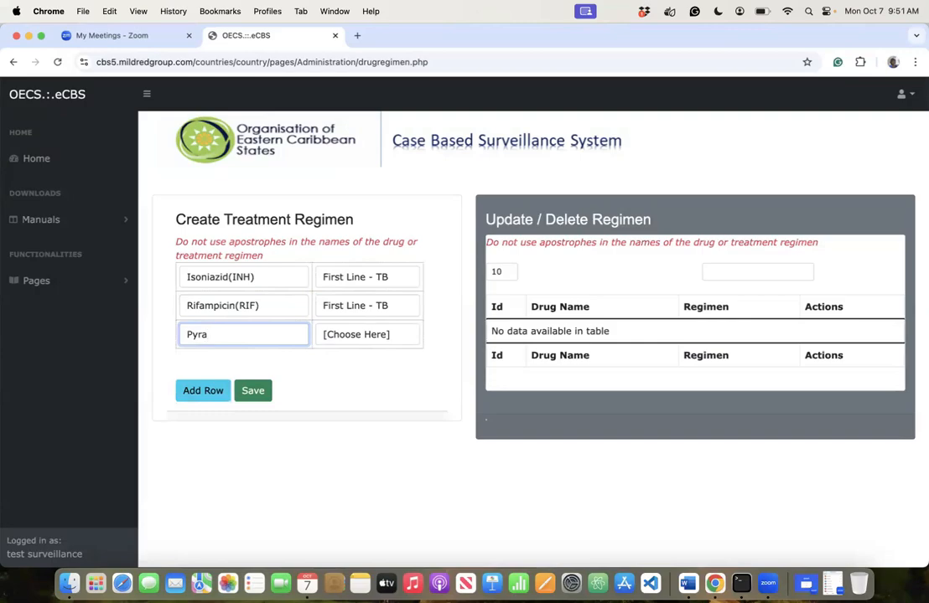
{"action": "type", "text": "zinamide()"}
{"action": "key", "text": "Left"}
{"action": "type", "text": "PZA"}
{"action": "left_click", "coordinate": [351, 336]}
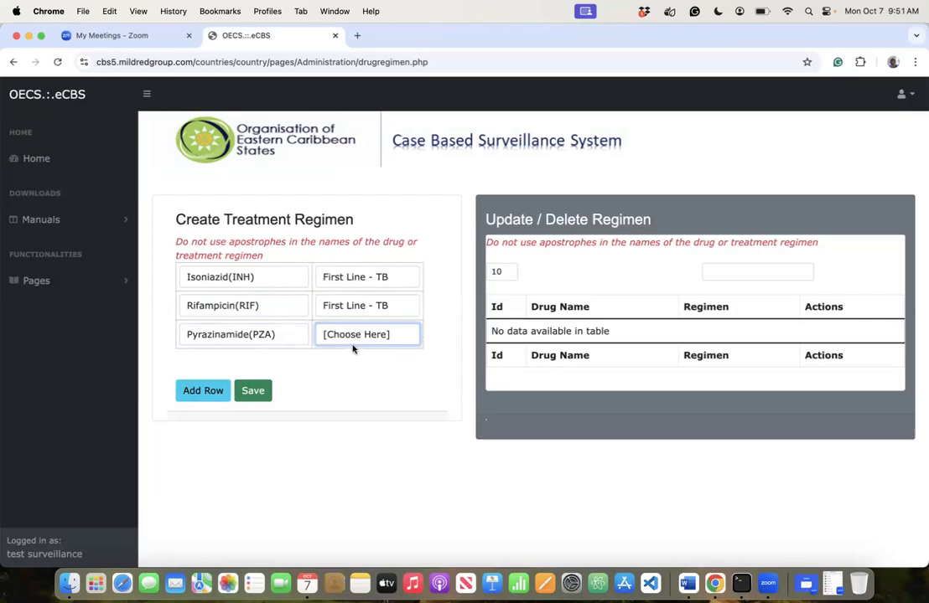
{"action": "key", "text": "Down"}
{"action": "key", "text": "Return"}
{"action": "left_click", "coordinate": [203, 391]}
- Enter Ethambutol(EMB) as First Line - TB and add a fifth row
{"action": "left_click", "coordinate": [241, 357]}
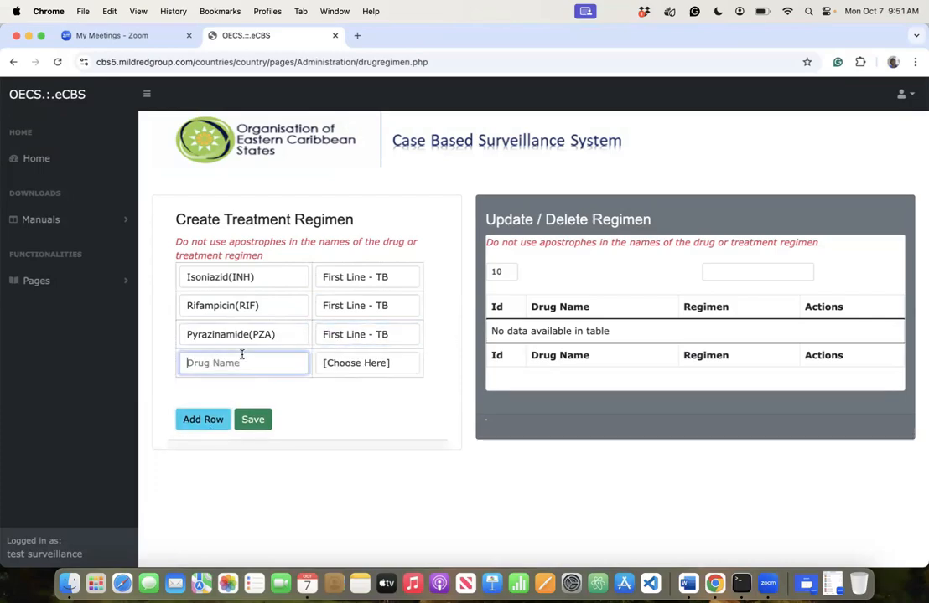
{"action": "type", "text": "Ethambutol"}
{"action": "key", "text": "Tab"}
{"action": "key", "text": "Down"}
{"action": "key", "text": "Return"}
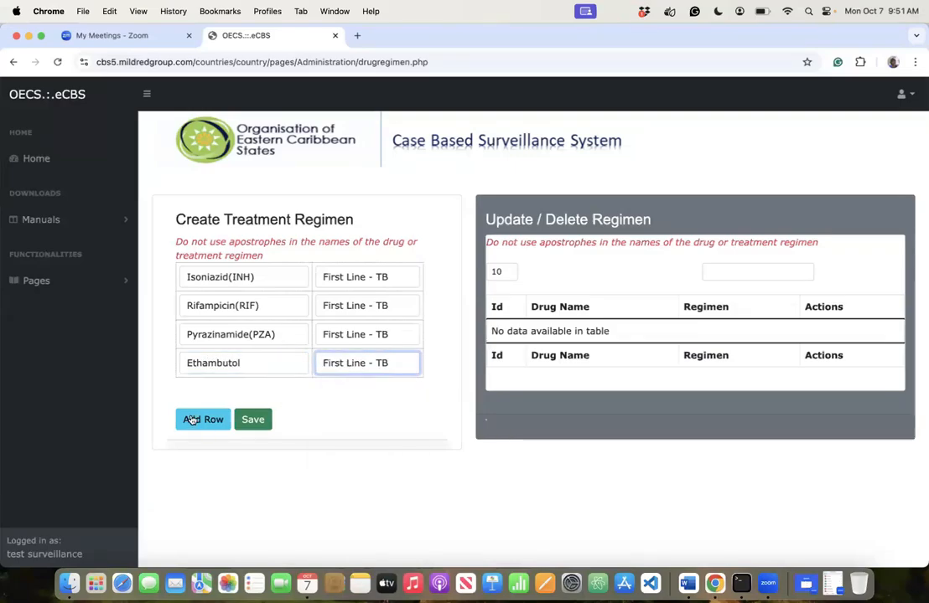
{"action": "left_click", "coordinate": [188, 419]}
{"action": "left_click", "coordinate": [218, 391]}
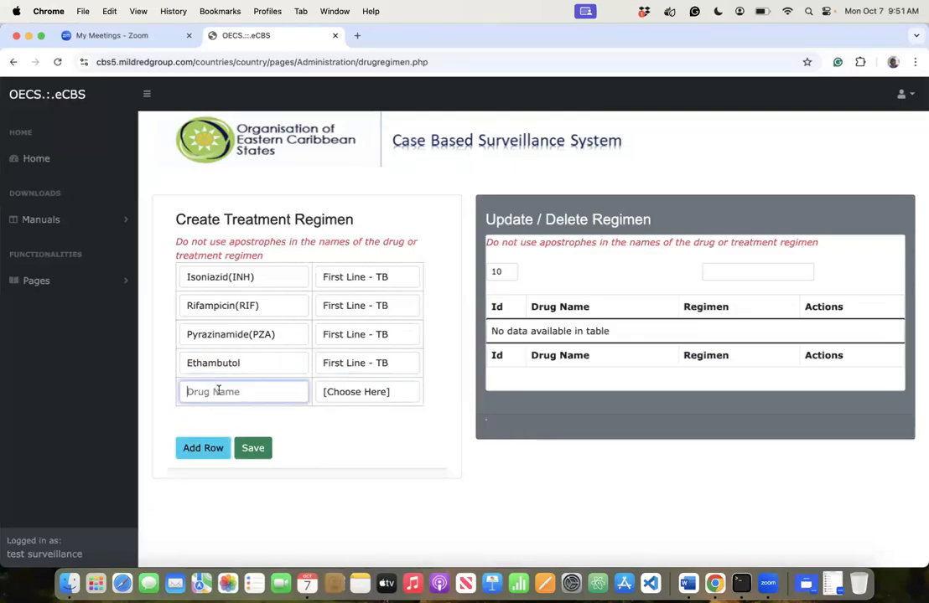
{"action": "left_click", "coordinate": [250, 359]}
{"action": "type", "text": "()"}
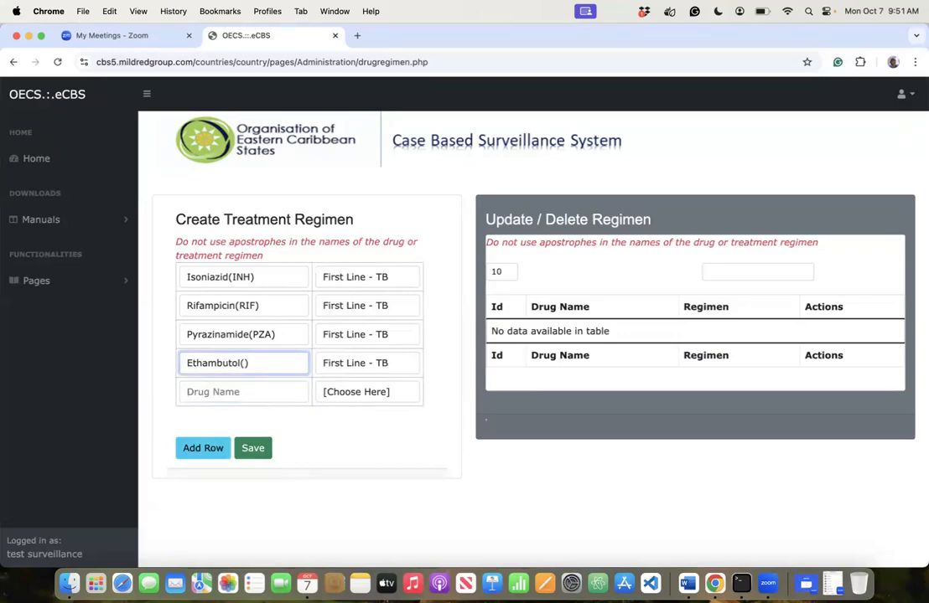
{"action": "key", "text": "Left"}
{"action": "type", "text": "EMB"}
- Enter Streptomycin(SM) as First Line - TB in the fifth row, correcting its spelling
{"action": "left_click", "coordinate": [231, 389]}
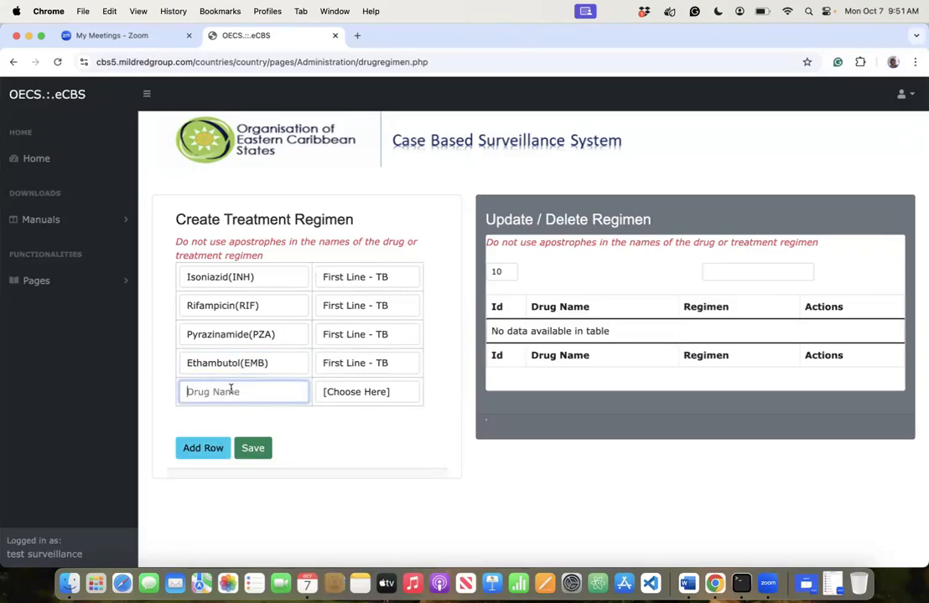
{"action": "type", "text": "Strpoto"}
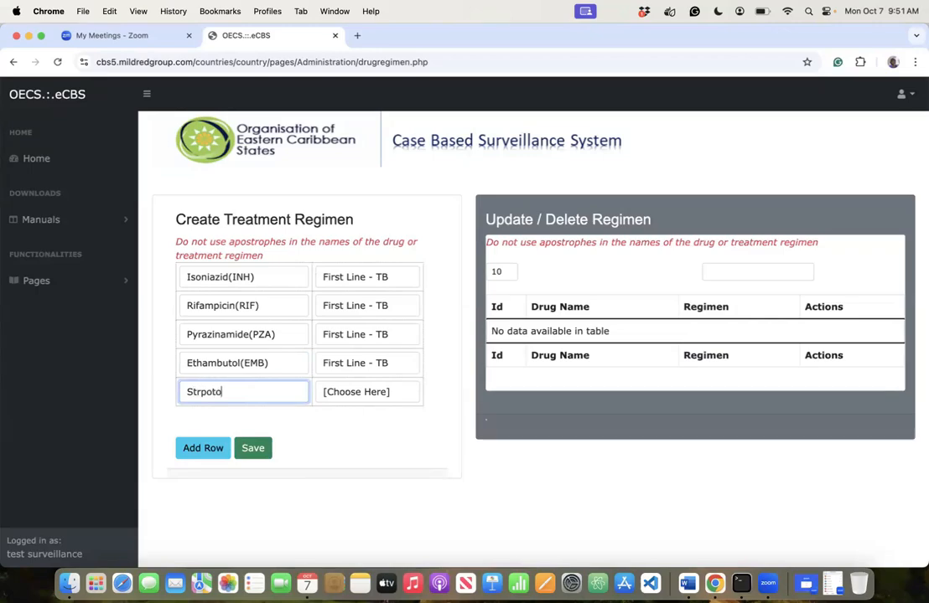
{"action": "key", "text": "BackSpace"}
{"action": "key", "text": "BackSpace"}
{"action": "key", "text": "BackSpace"}
{"action": "key", "text": "BackSpace"}
{"action": "type", "text": "eptomy"}
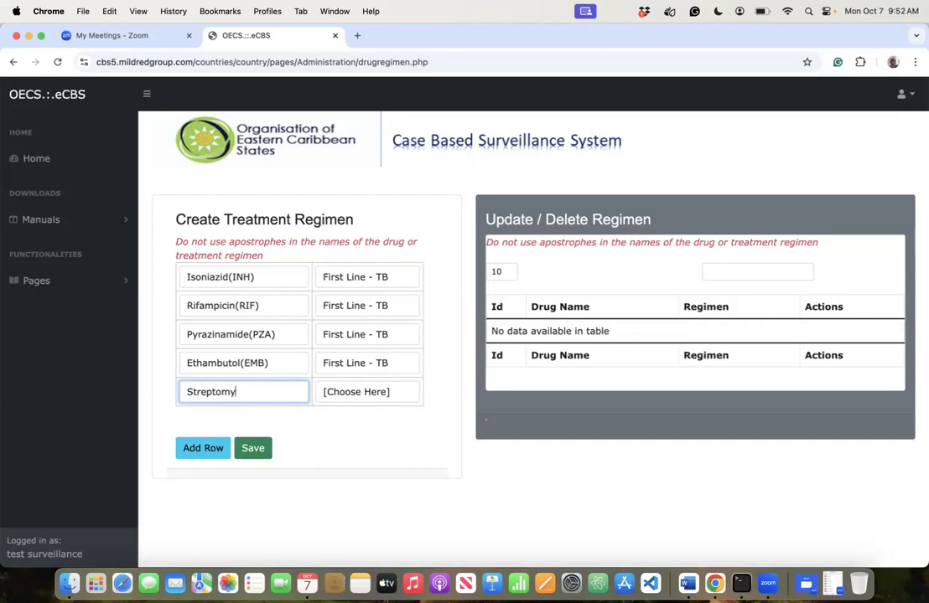
{"action": "key", "text": "BackSpace"}
{"action": "type", "text": "ycin(SM)"}
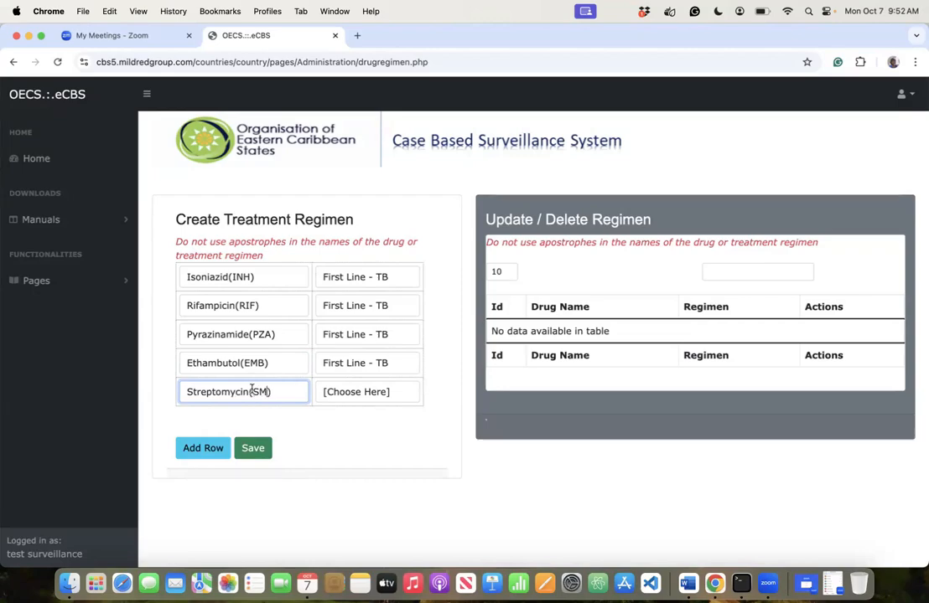
{"action": "left_click", "coordinate": [332, 391]}
{"action": "left_click", "coordinate": [361, 409]}
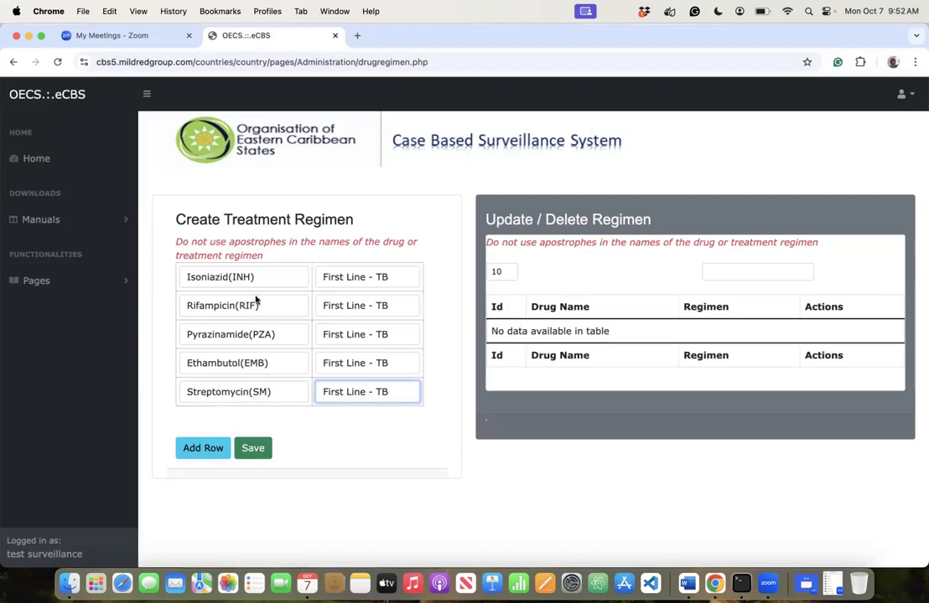
{"action": "left_click", "coordinate": [336, 423]}
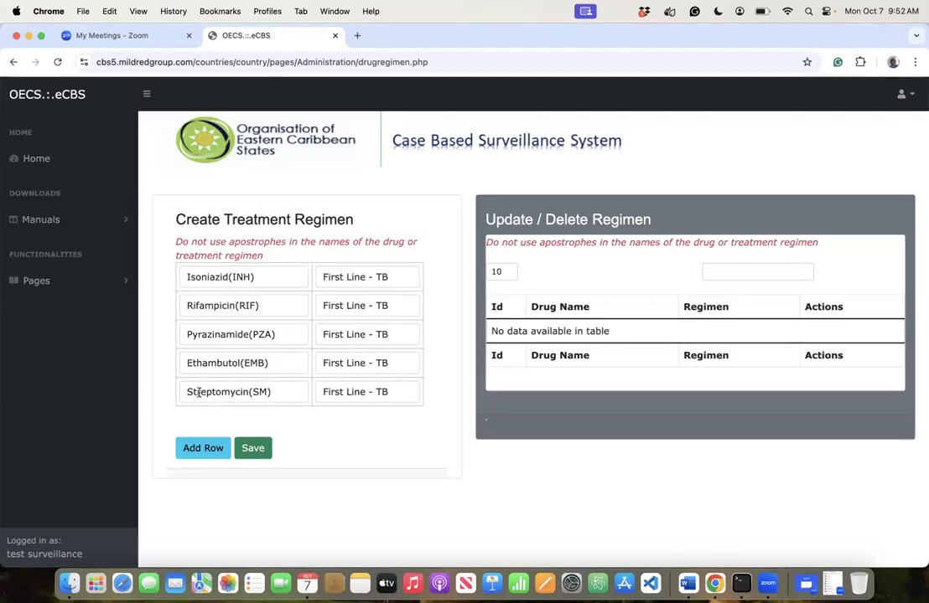
- Save and confirm the five first-line drugs, then start a new entry 'Oflaxacin()'
{"action": "left_click", "coordinate": [254, 448]}
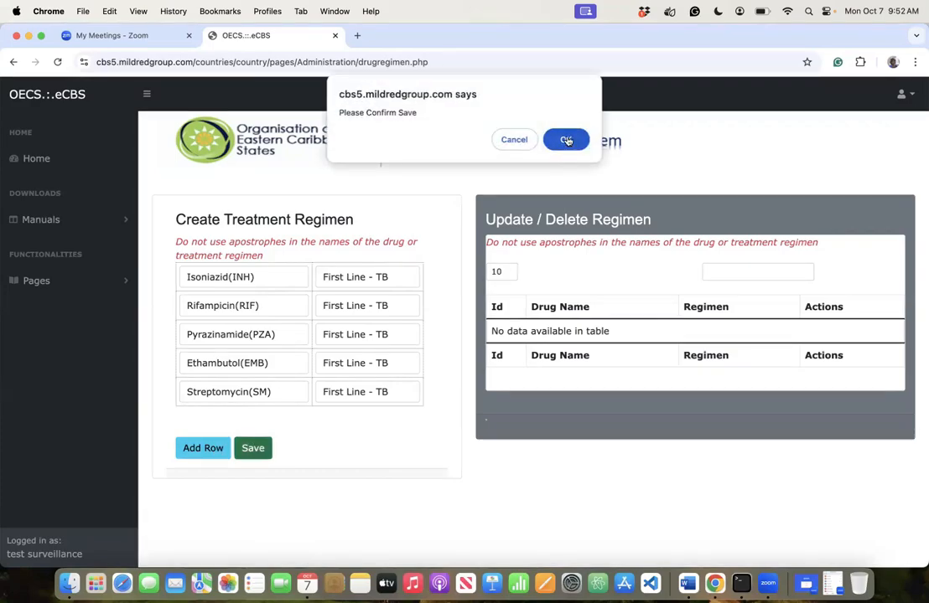
{"action": "left_click", "coordinate": [563, 140]}
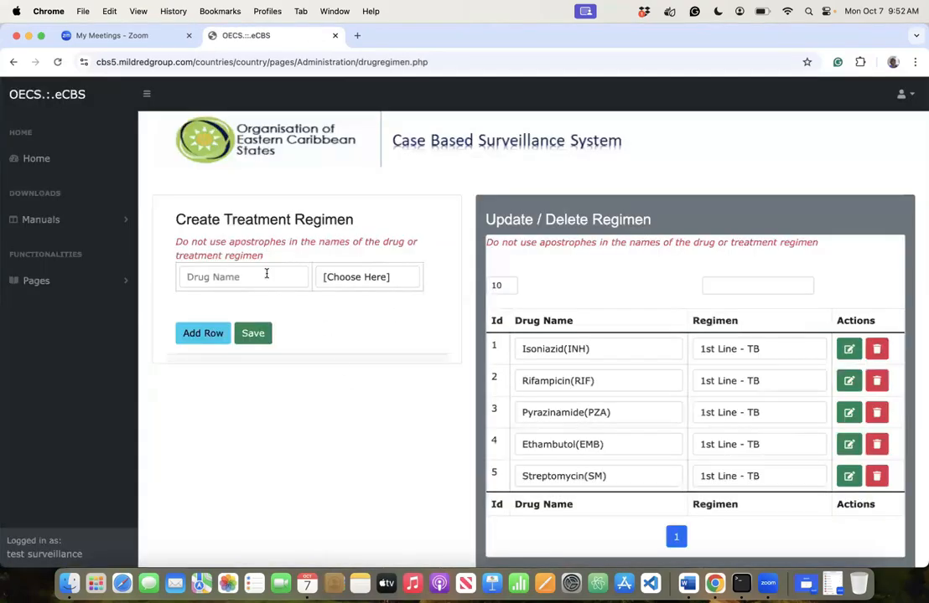
{"action": "left_click", "coordinate": [260, 276]}
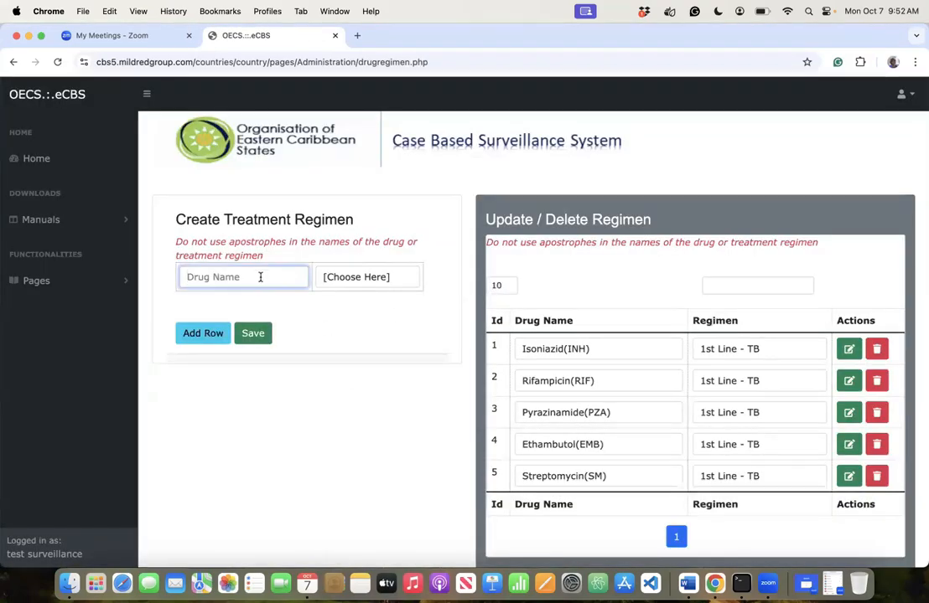
{"action": "type", "text": "Oflaxacin()"}
- Complete the name as Oflaxacin(OFX) and set it to Second Line - TB
{"action": "key", "text": "Left"}
{"action": "type", "text": "OFX"}
{"action": "key", "text": "Tab"}
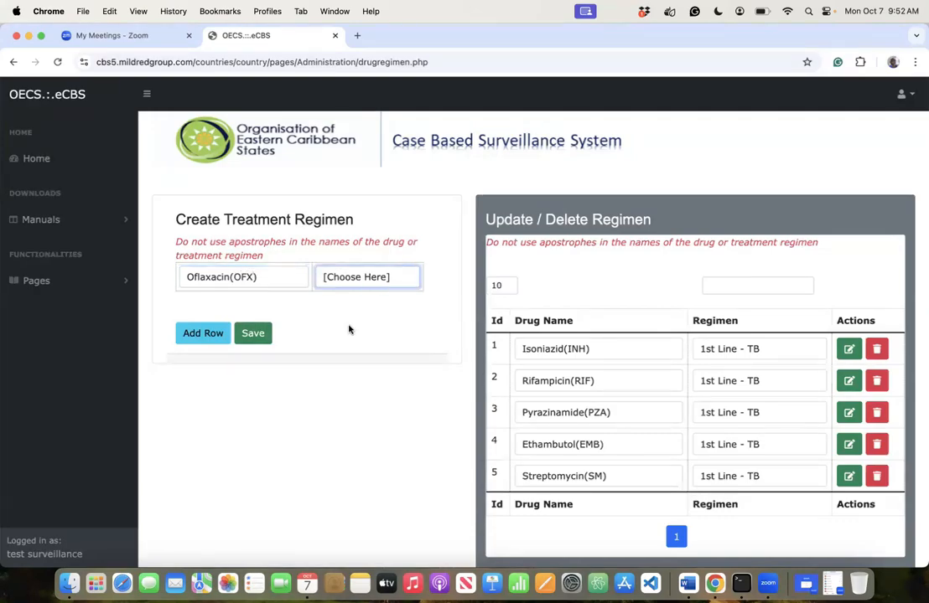
{"action": "left_click", "coordinate": [349, 328]}
{"action": "left_click", "coordinate": [205, 338]}
- Add Levofloxacin(LEV) as Second Line - TB and add a blank third row
{"action": "left_click", "coordinate": [230, 308]}
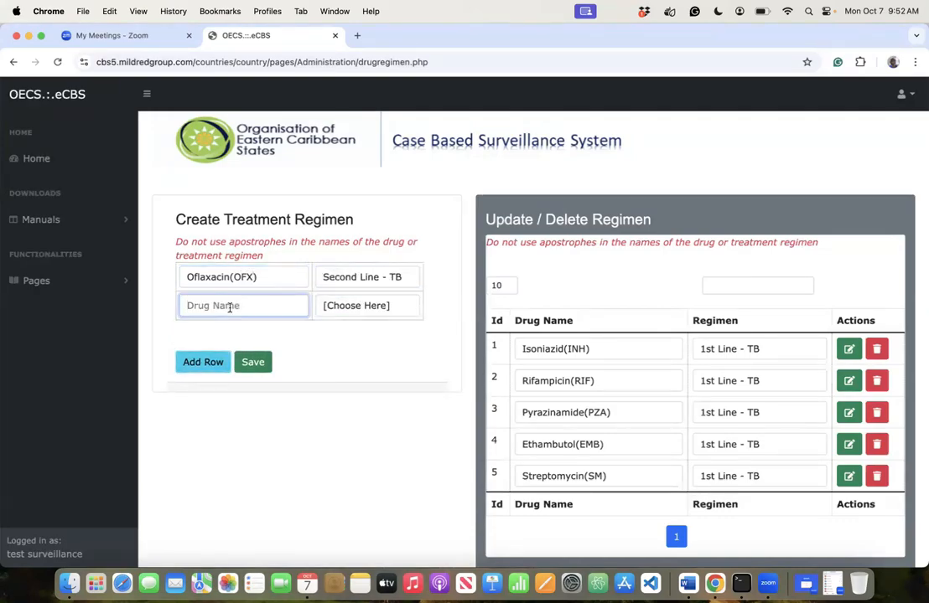
{"action": "type", "text": "Levofl"}
{"action": "type", "text": "o"}
{"action": "type", "text": "xacin"}
{"action": "type", "text": "(LE"}
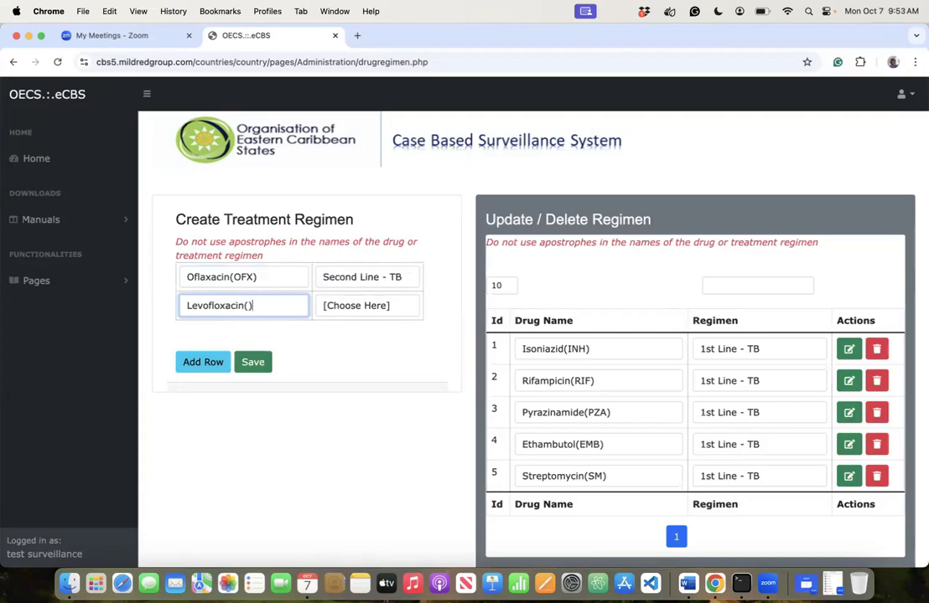
{"action": "type", "text": "V)"}
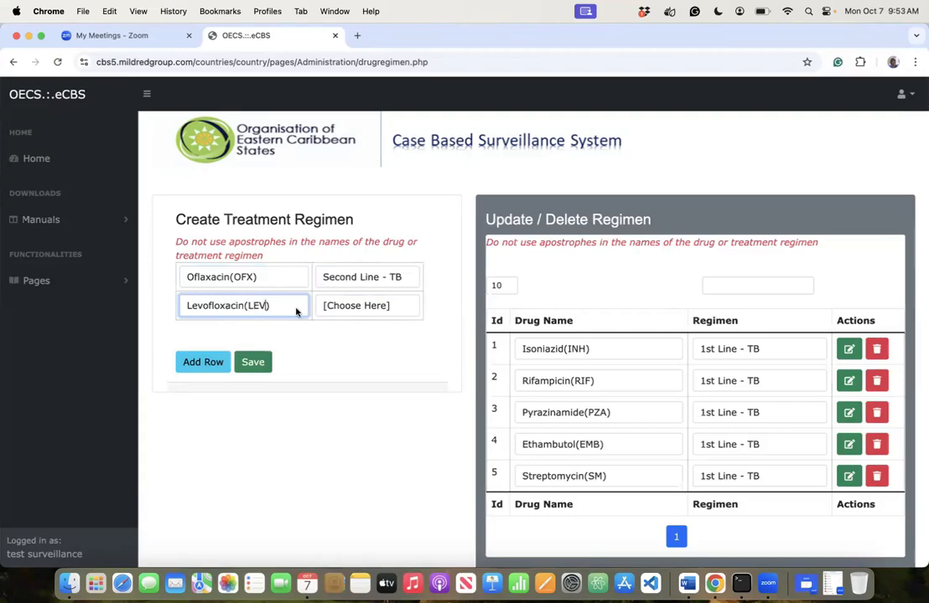
{"action": "key", "text": "Tab"}
{"action": "left_click", "coordinate": [359, 358]}
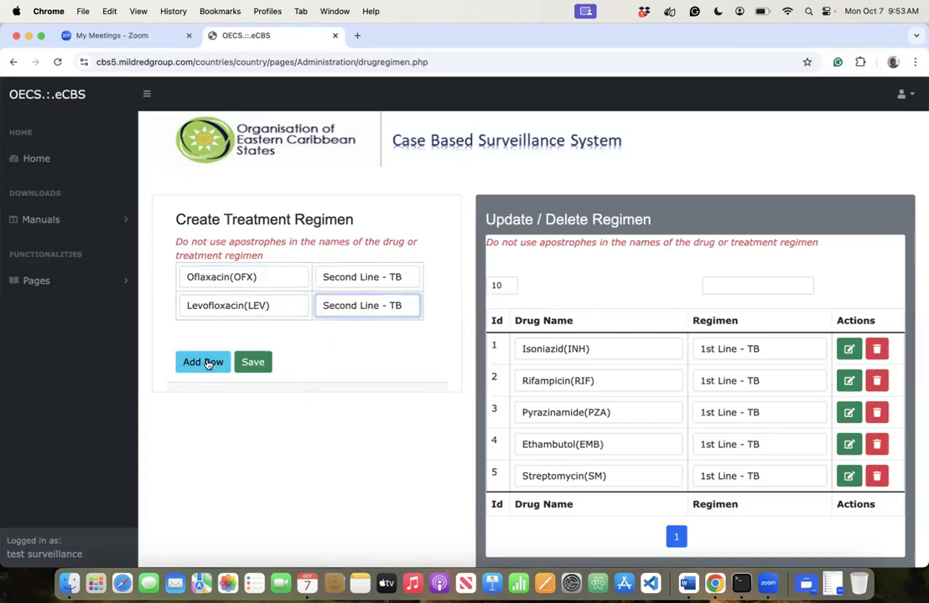
{"action": "left_click", "coordinate": [208, 363]}
{"action": "left_click", "coordinate": [221, 334]}
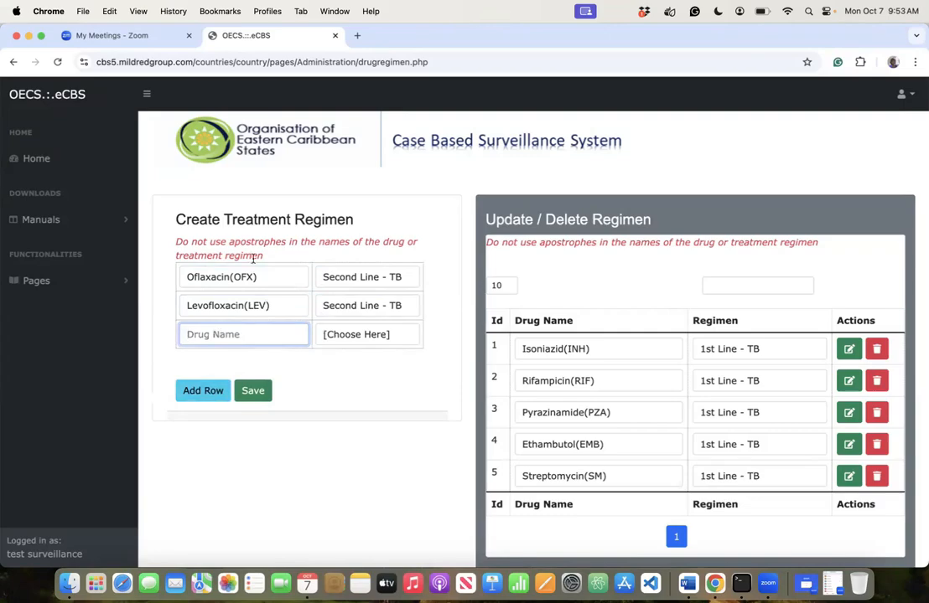
{"action": "left_click_drag", "start_coordinate": [281, 309], "coordinate": [179, 307]}
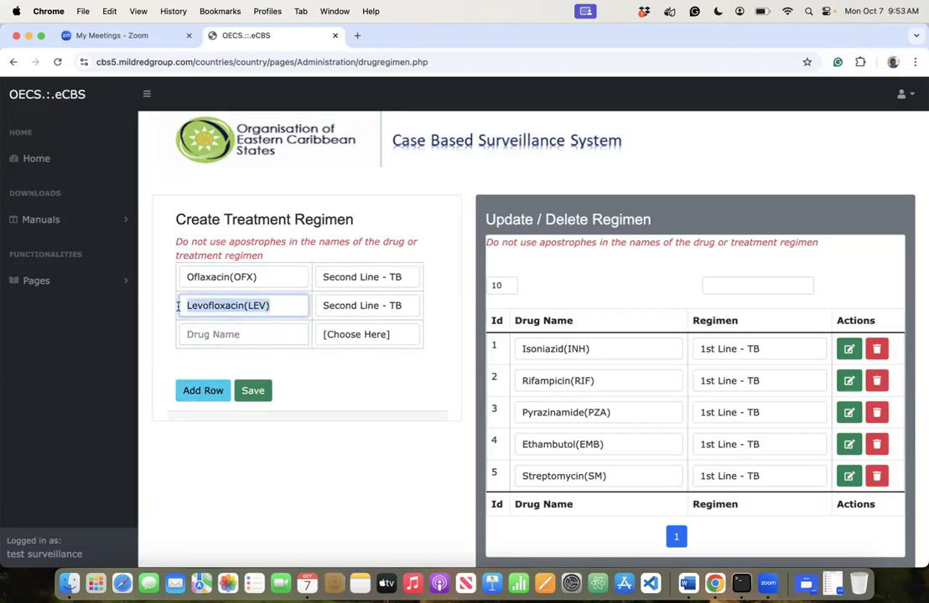
{"action": "left_click", "coordinate": [215, 334]}
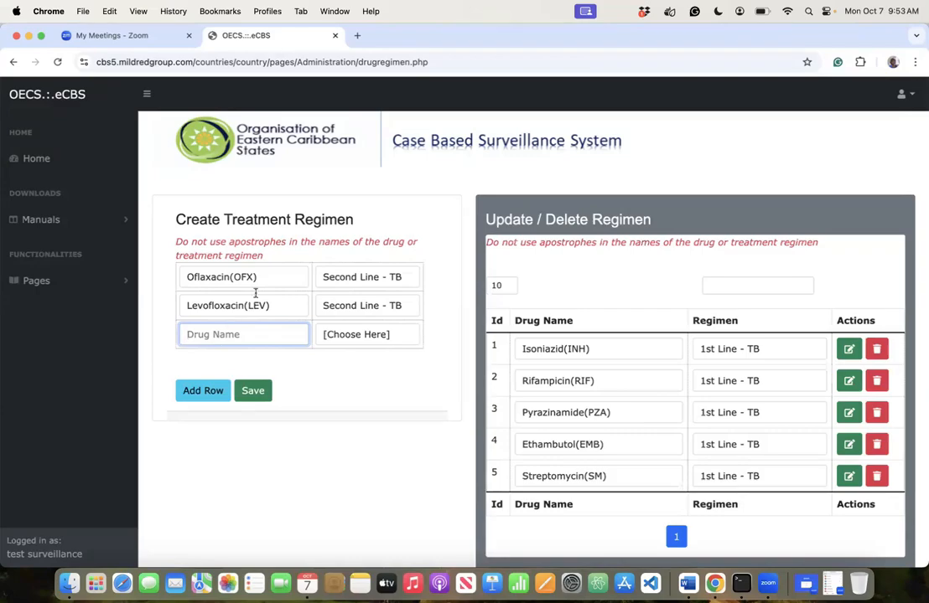
{"action": "left_click_drag", "start_coordinate": [271, 307], "coordinate": [166, 297]}
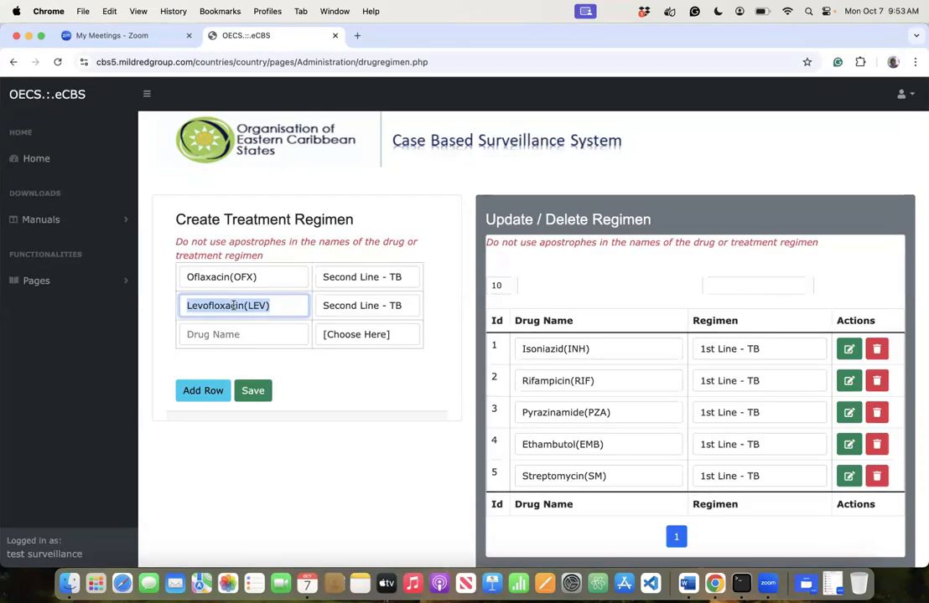
- Enter Fluconazole as Other Medication, fixing the 'Flucanazole' misspelling
{"action": "left_click", "coordinate": [220, 333]}
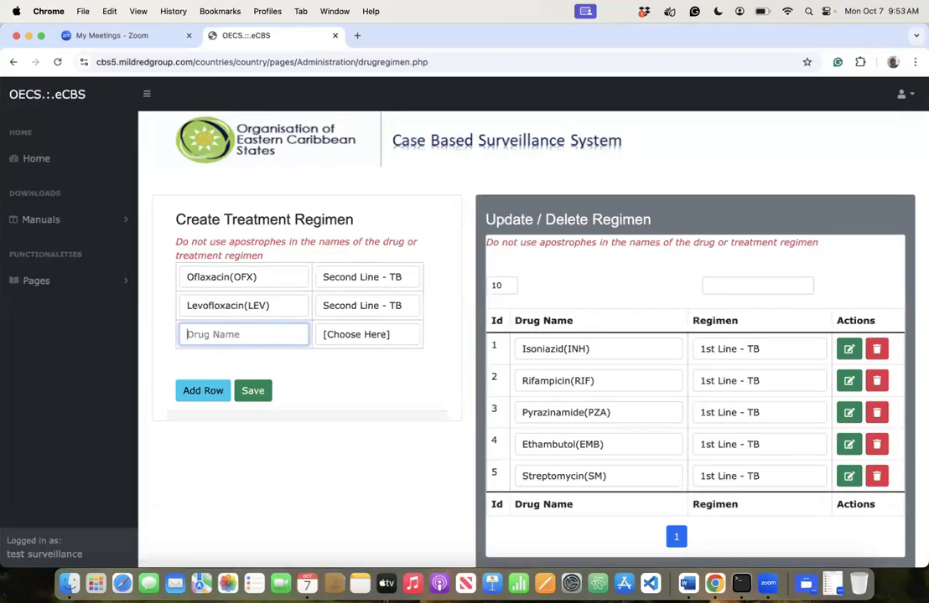
{"action": "type", "text": "Flucanazole"}
{"action": "key", "text": "Tab"}
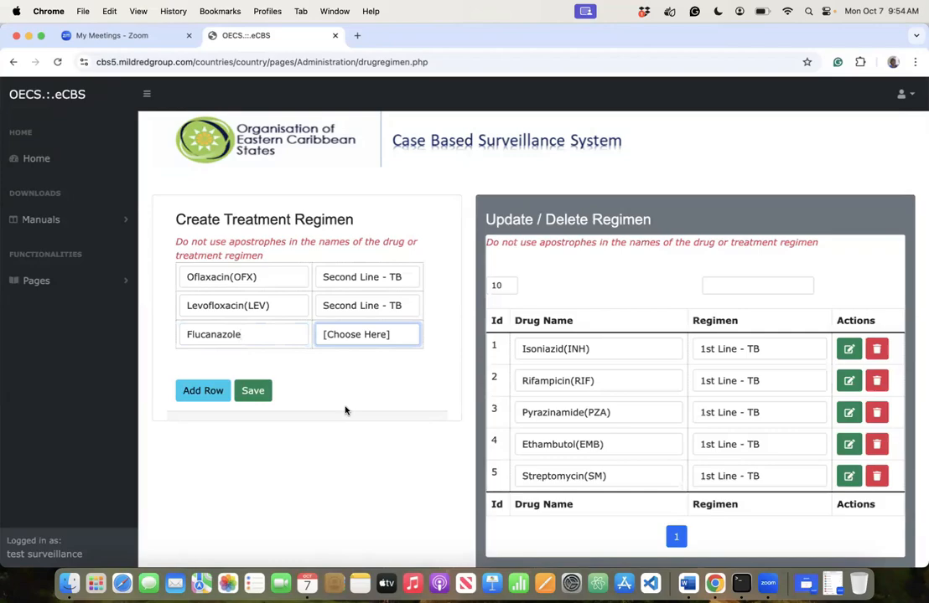
{"action": "left_click", "coordinate": [341, 459]}
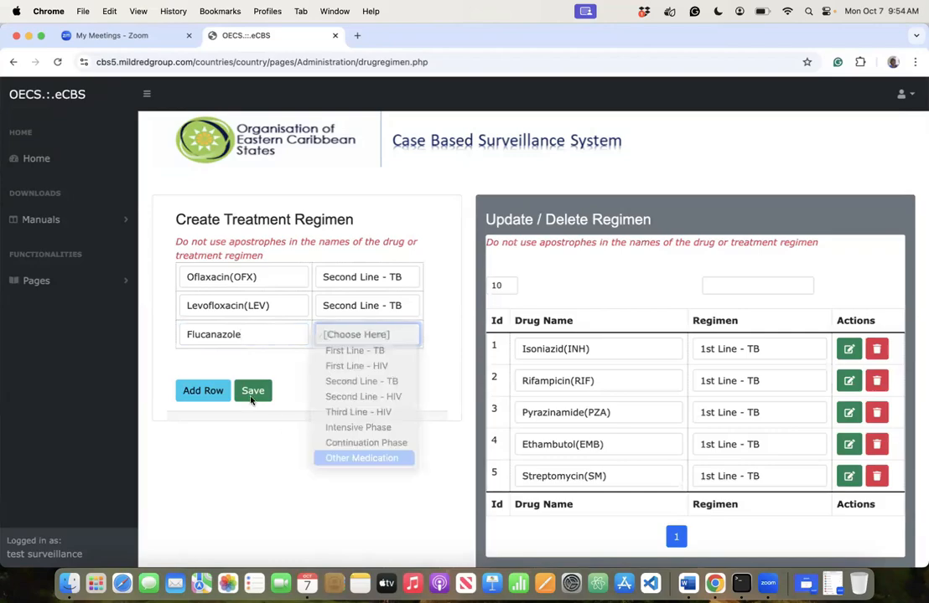
{"action": "left_click", "coordinate": [209, 335]}
{"action": "key", "text": "BackSpace"}
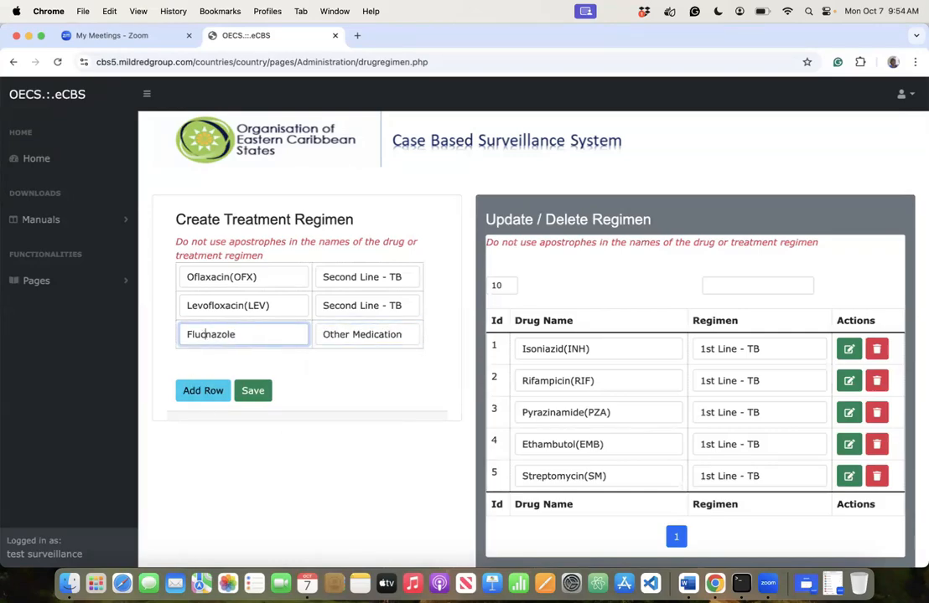
{"action": "type", "text": "o"}
- Add Moxifloxacin(MOX) as Second Line - TB in a fourth row, plus a fifth row
{"action": "left_click", "coordinate": [201, 391]}
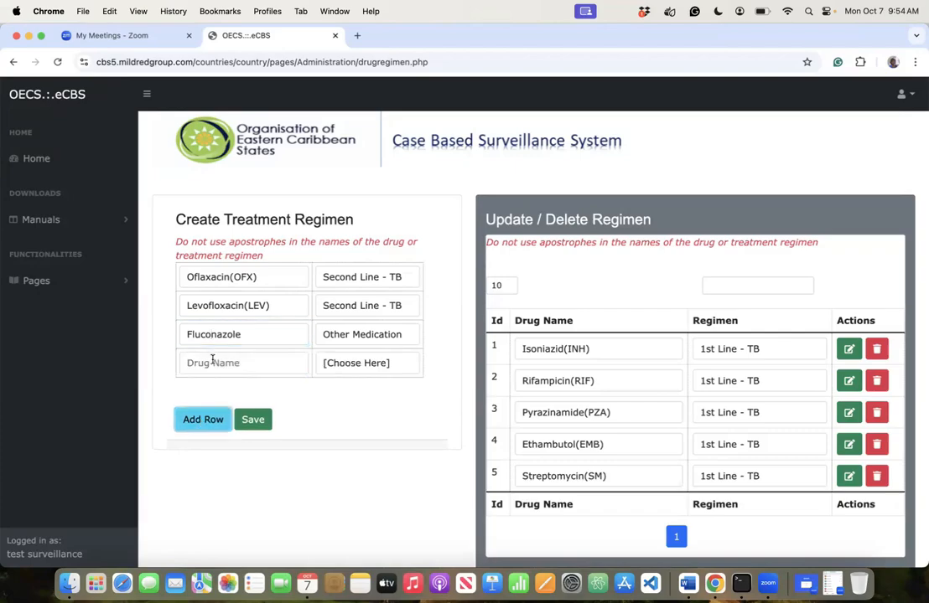
{"action": "left_click", "coordinate": [213, 361]}
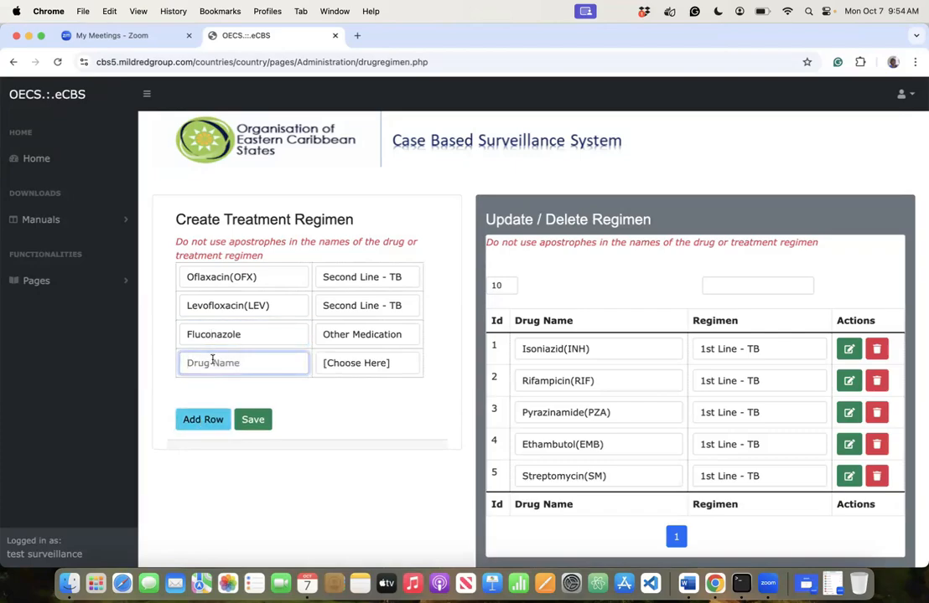
{"action": "type", "text": "Moxifloxacin"}
{"action": "left_click", "coordinate": [365, 363]}
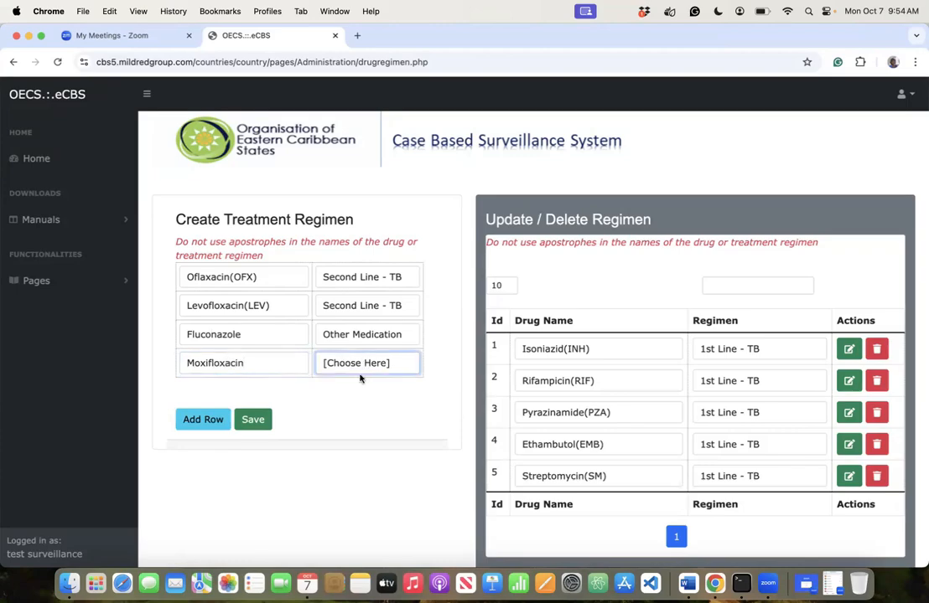
{"action": "left_click", "coordinate": [360, 410]}
{"action": "left_click", "coordinate": [189, 419]}
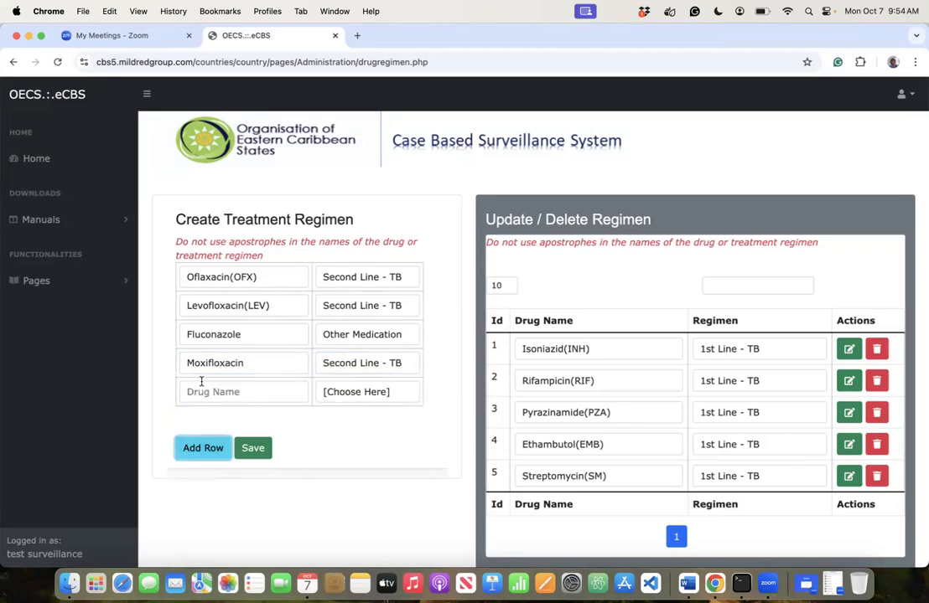
{"action": "left_click", "coordinate": [195, 387]}
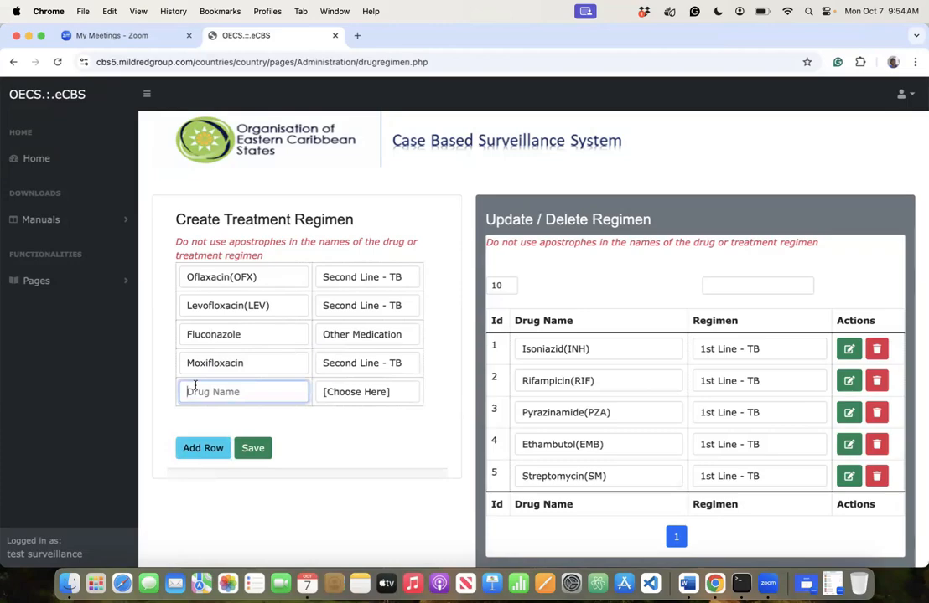
{"action": "left_click", "coordinate": [255, 366]}
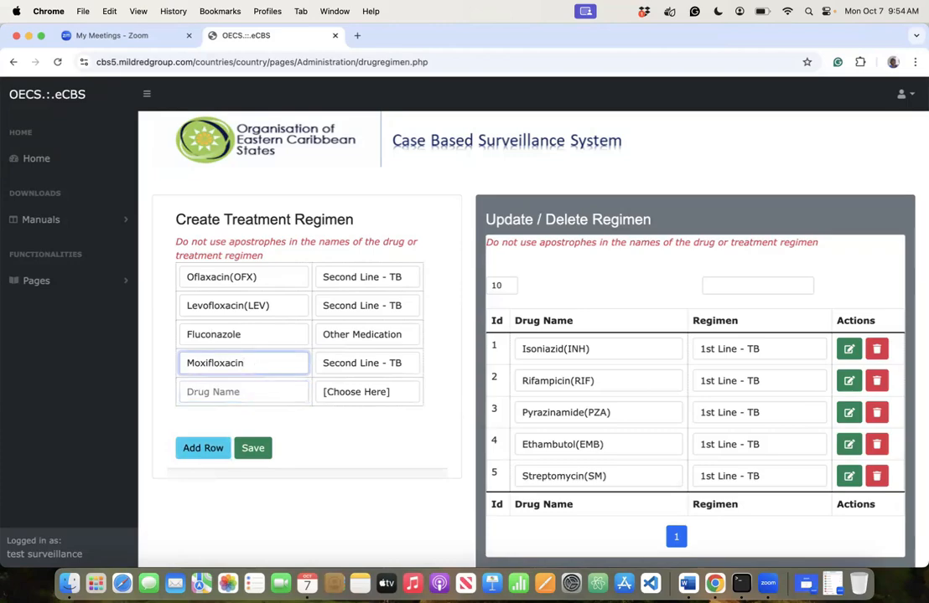
{"action": "type", "text": "()"}
{"action": "type", "text": "MOX"}
- Enter Ciprofloxacin(CIP) as Second Line - TB and submit the five rows for saving
{"action": "left_click", "coordinate": [203, 394]}
{"action": "type", "text": "Ciproflo"}
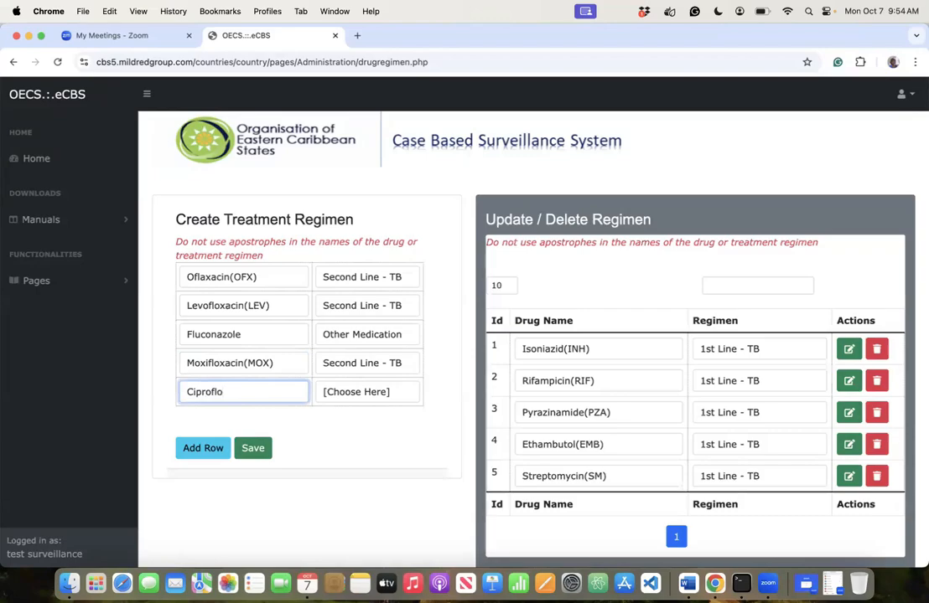
{"action": "type", "text": "xacin()CIP"}
{"action": "left_click", "coordinate": [369, 394]}
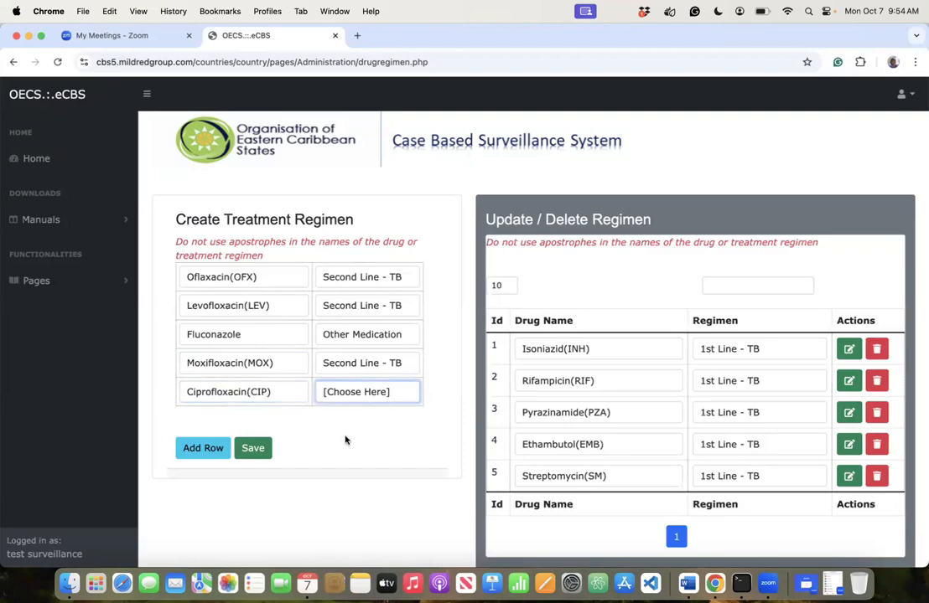
{"action": "left_click", "coordinate": [344, 440]}
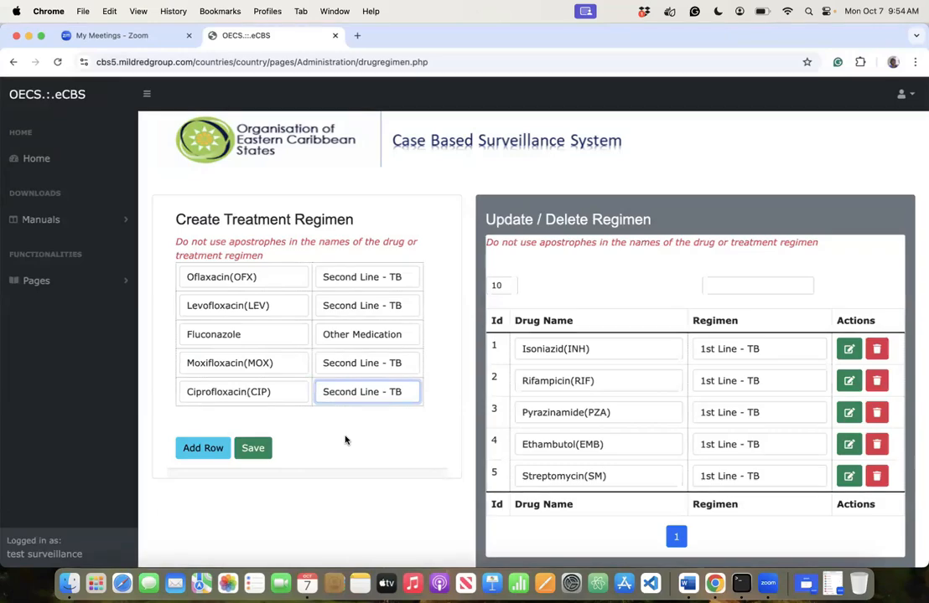
{"action": "left_click", "coordinate": [261, 442]}
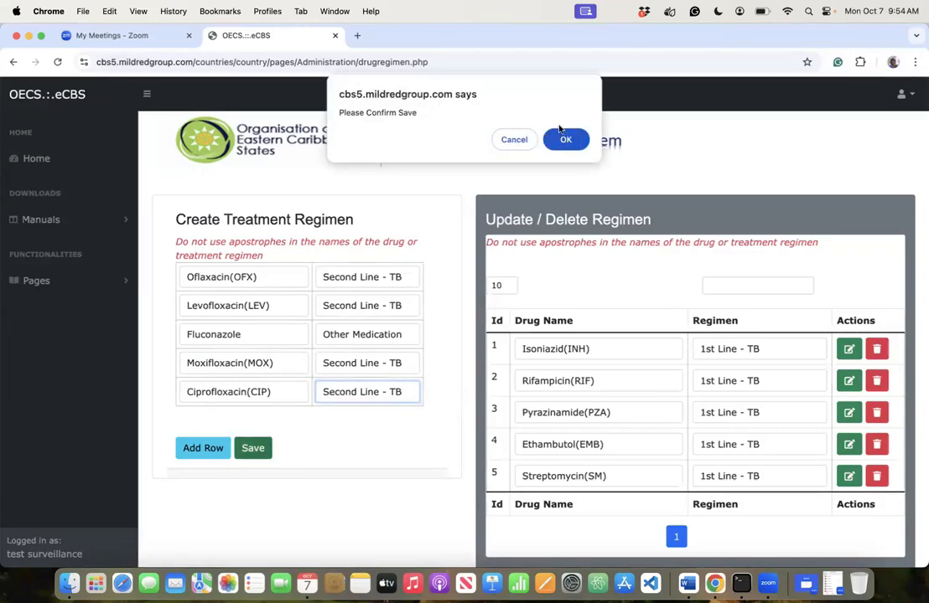
- Confirm the drug save and enter 2HRZE as an Intensive Phase regimen
{"action": "left_click", "coordinate": [563, 139]}
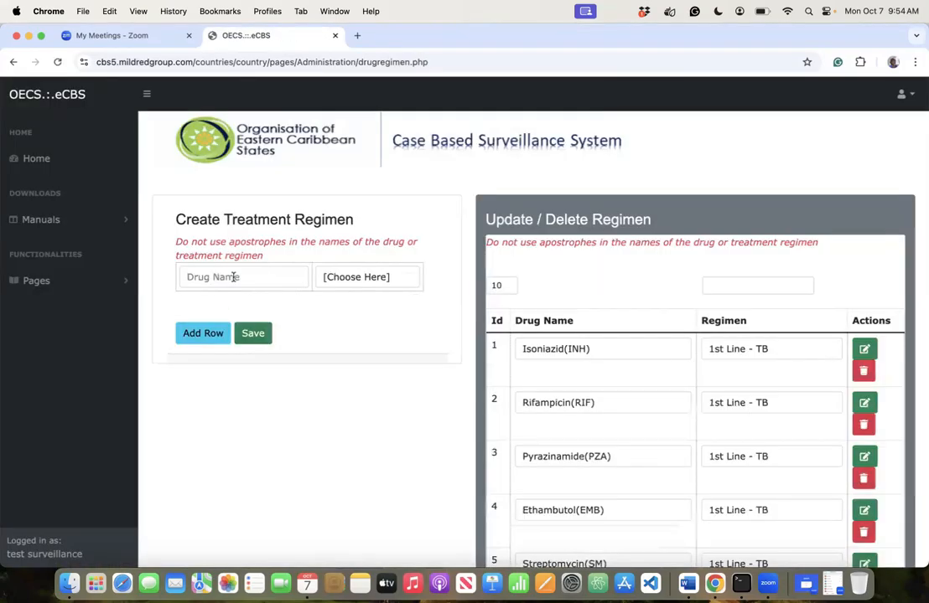
{"action": "left_click", "coordinate": [234, 276]}
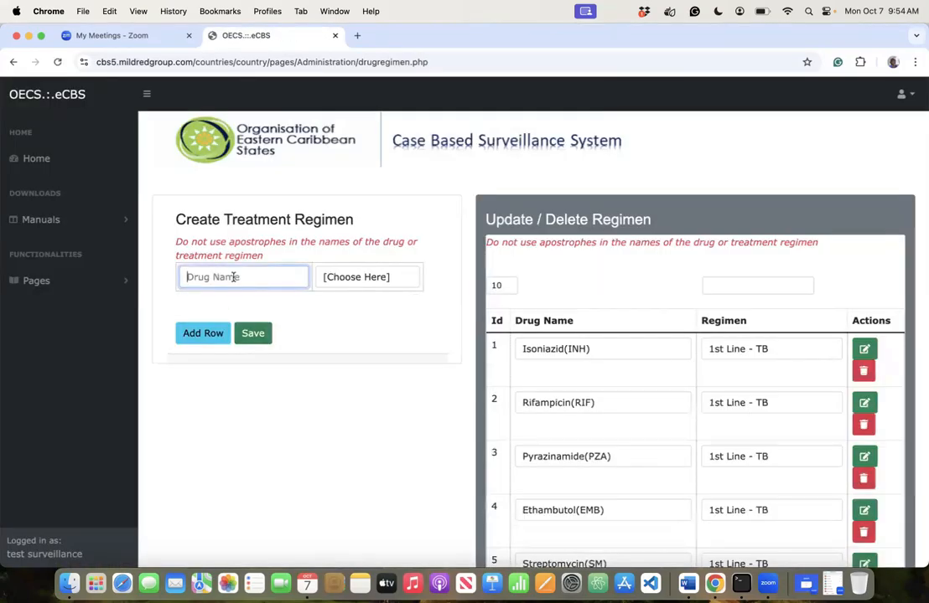
{"action": "type", "text": "2HRZE"}
{"action": "left_click", "coordinate": [363, 276]}
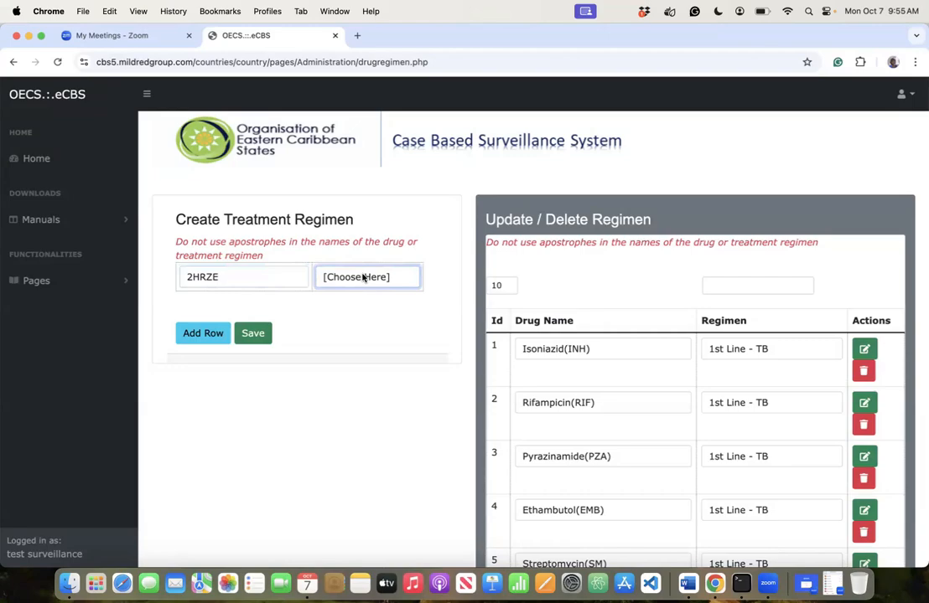
{"action": "left_click", "coordinate": [373, 374]}
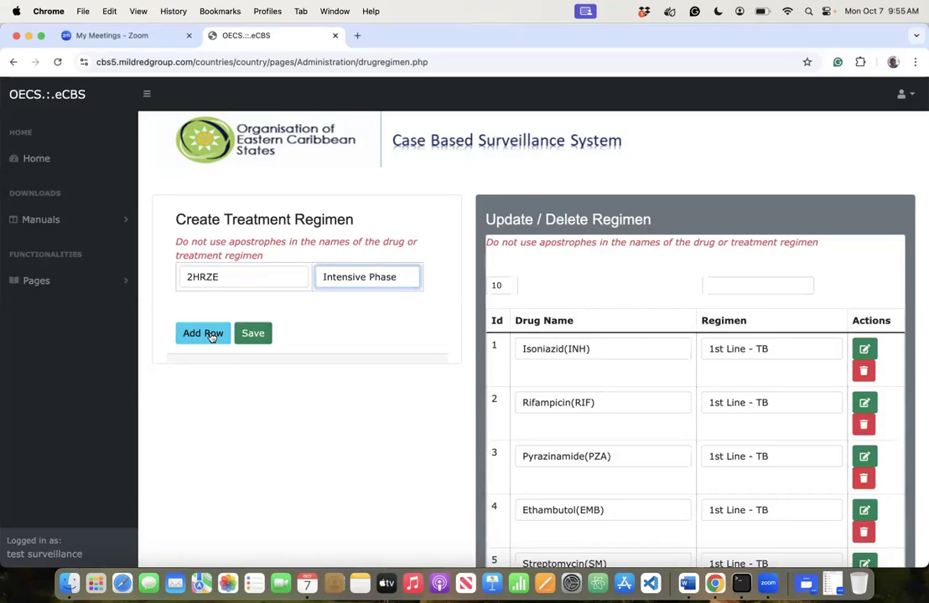
- Add 2HRZES +1HRZE as Intensive Phase and submit both regimens for saving
{"action": "left_click", "coordinate": [212, 336]}
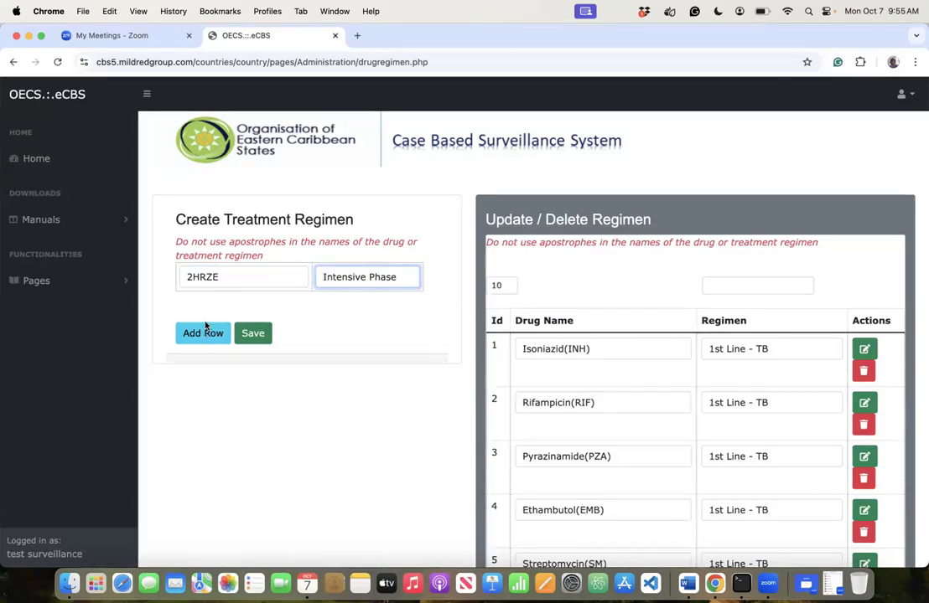
{"action": "left_click", "coordinate": [211, 307]}
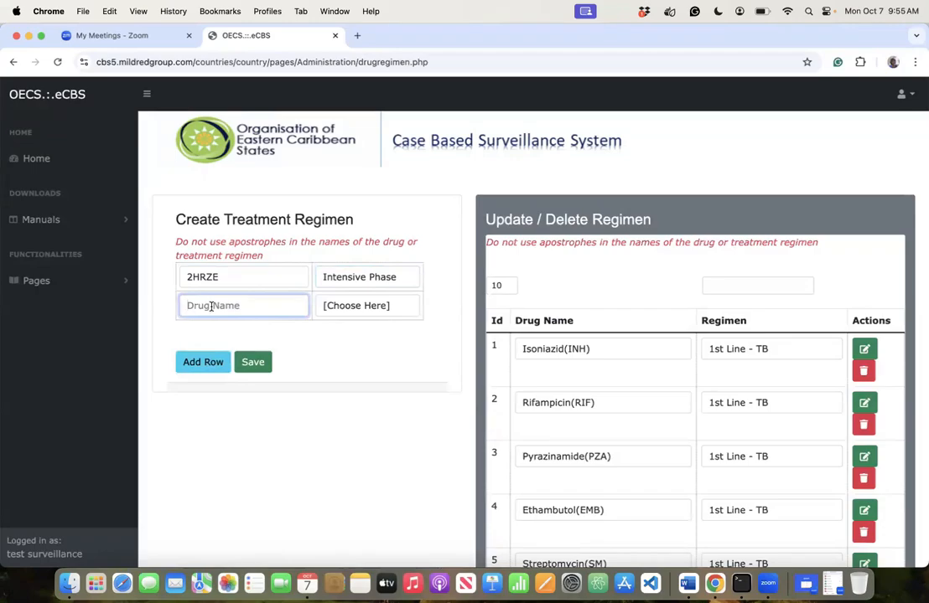
{"action": "type", "text": "2HRZES +_ 1HRZE"}
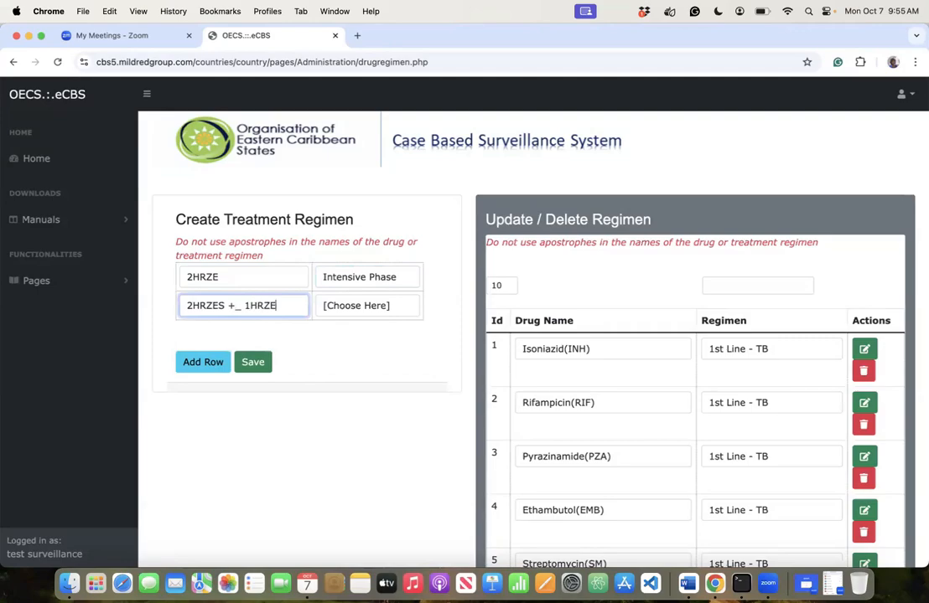
{"action": "left_click", "coordinate": [243, 305]}
{"action": "key", "text": "BackSpace"}
{"action": "key", "text": "BackSpace"}
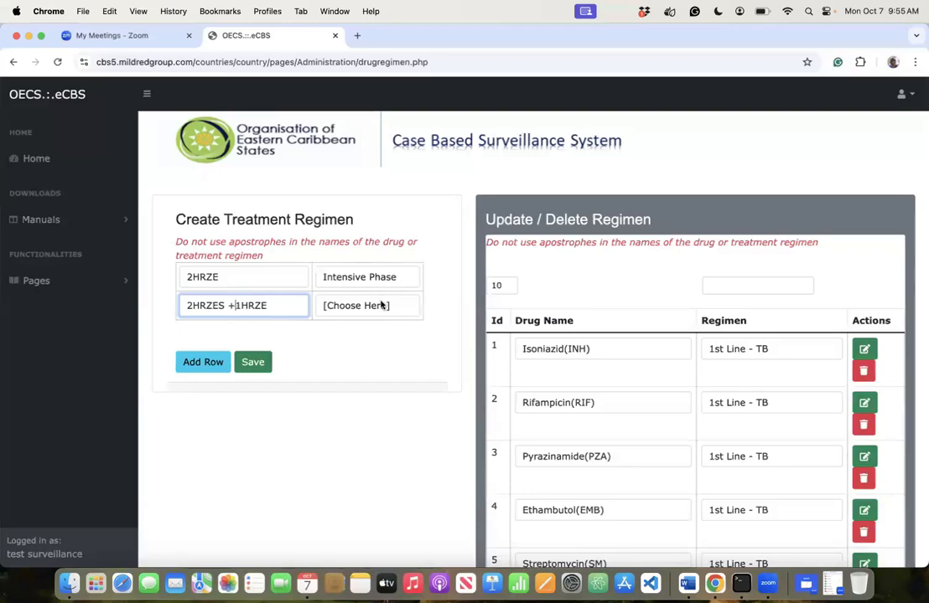
{"action": "key", "text": "Tab"}
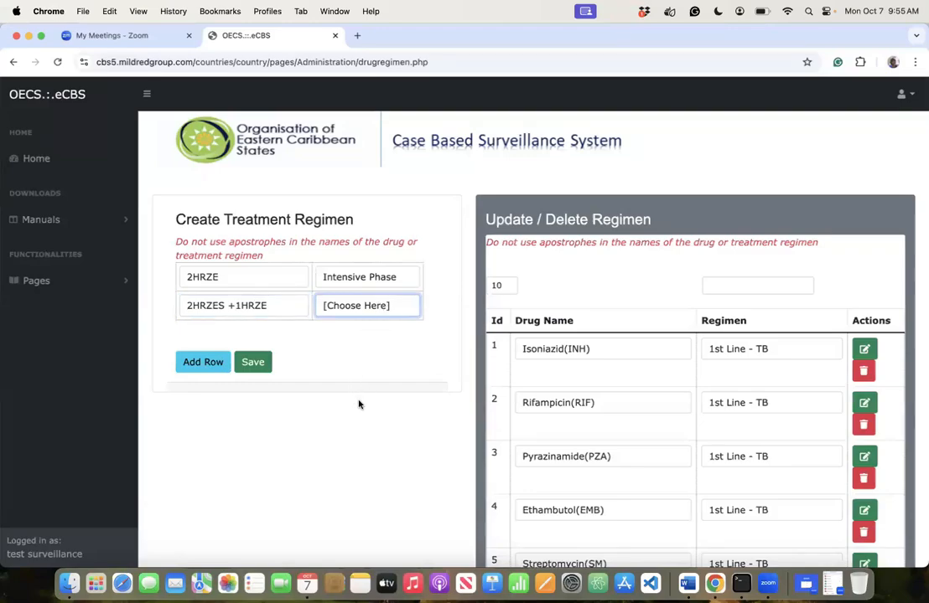
{"action": "left_click", "coordinate": [328, 336]}
{"action": "left_click", "coordinate": [253, 361]}
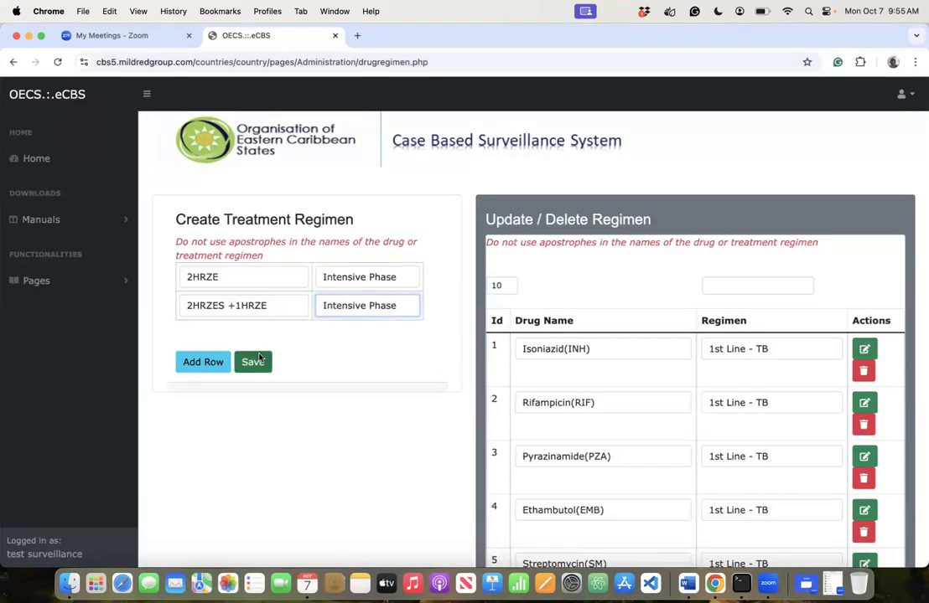
- Confirm the save and enter 4HR as a Continuation Phase regimen
{"action": "left_click", "coordinate": [574, 139]}
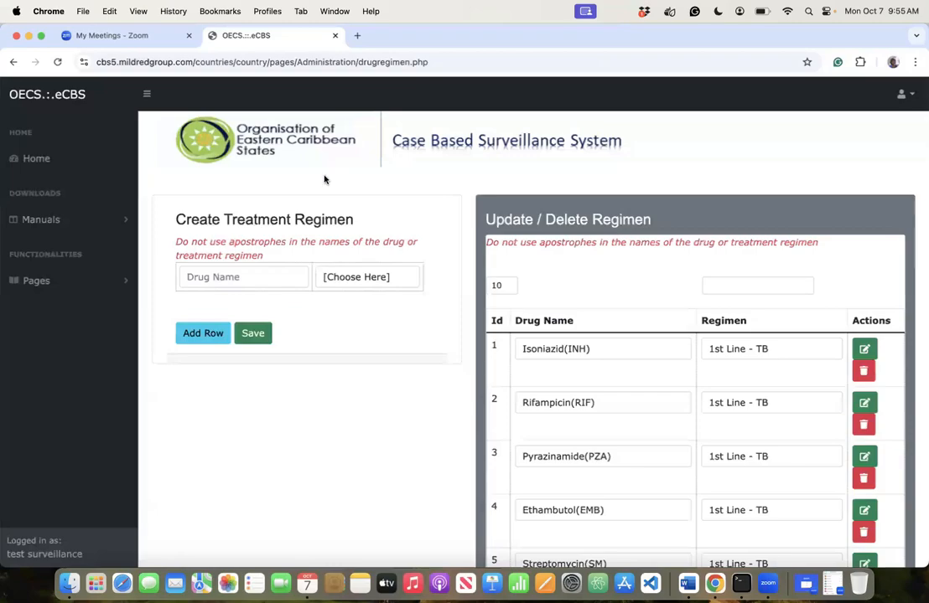
{"action": "left_click", "coordinate": [233, 273]}
{"action": "type", "text": "4HR"}
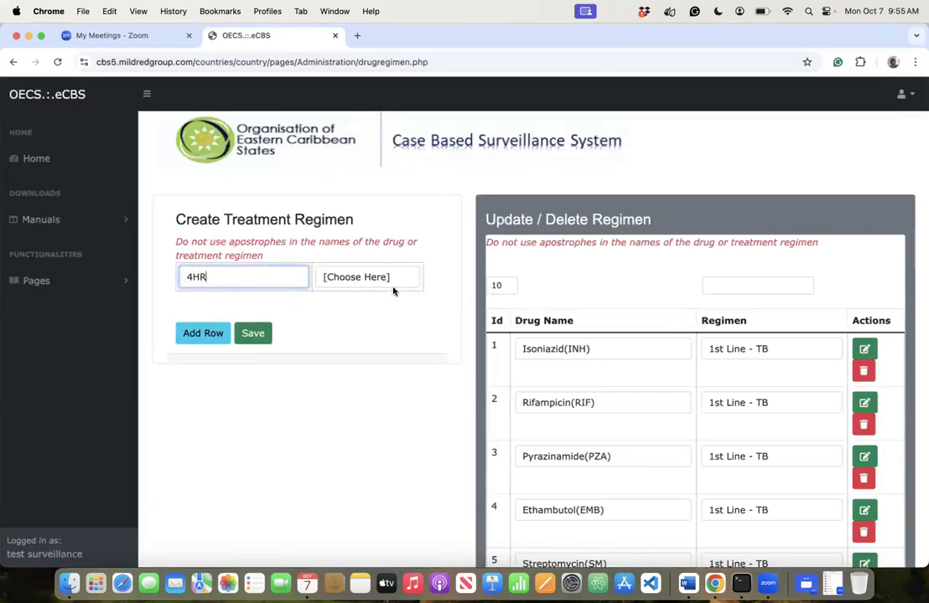
{"action": "left_click", "coordinate": [383, 279]}
{"action": "left_click", "coordinate": [362, 387]}
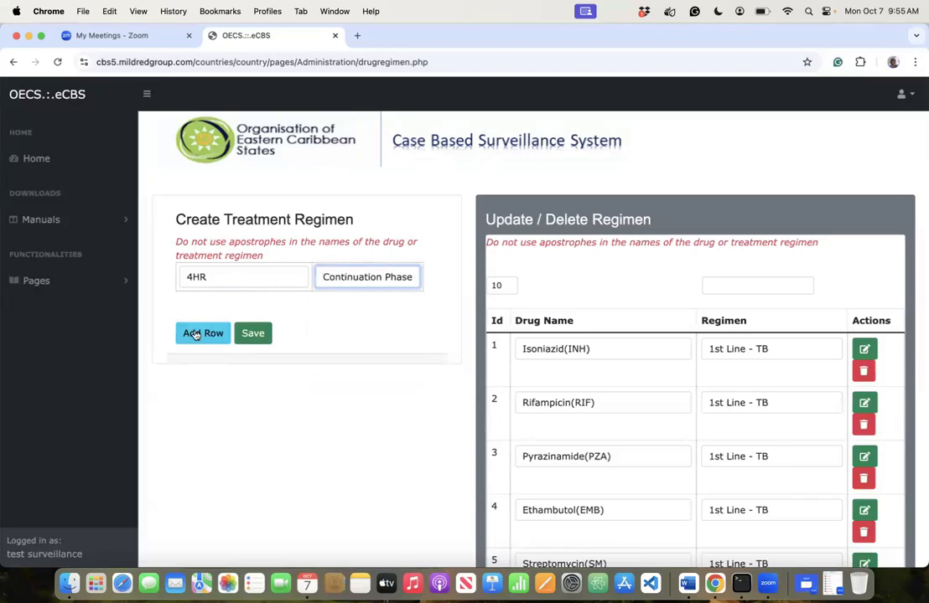
- Add a second row with 5HRE as Continuation Phase
{"action": "left_click", "coordinate": [203, 333]}
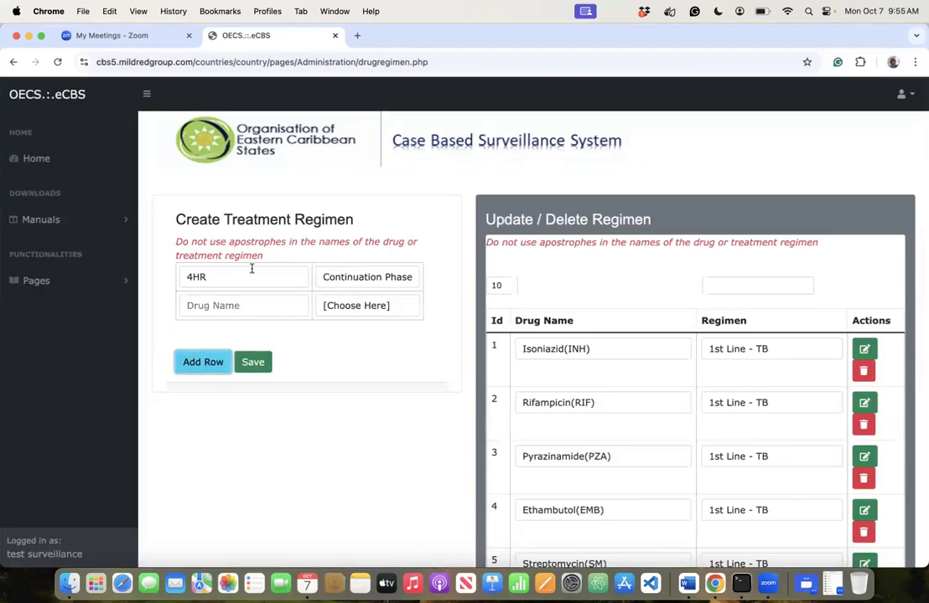
{"action": "left_click", "coordinate": [210, 308]}
{"action": "type", "text": "5HRE"}
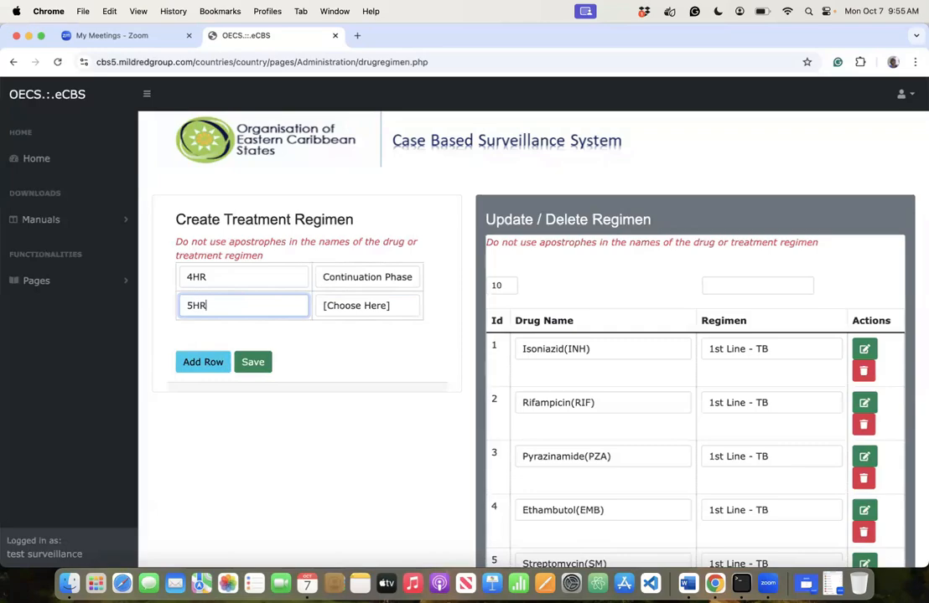
{"action": "left_click", "coordinate": [347, 309]}
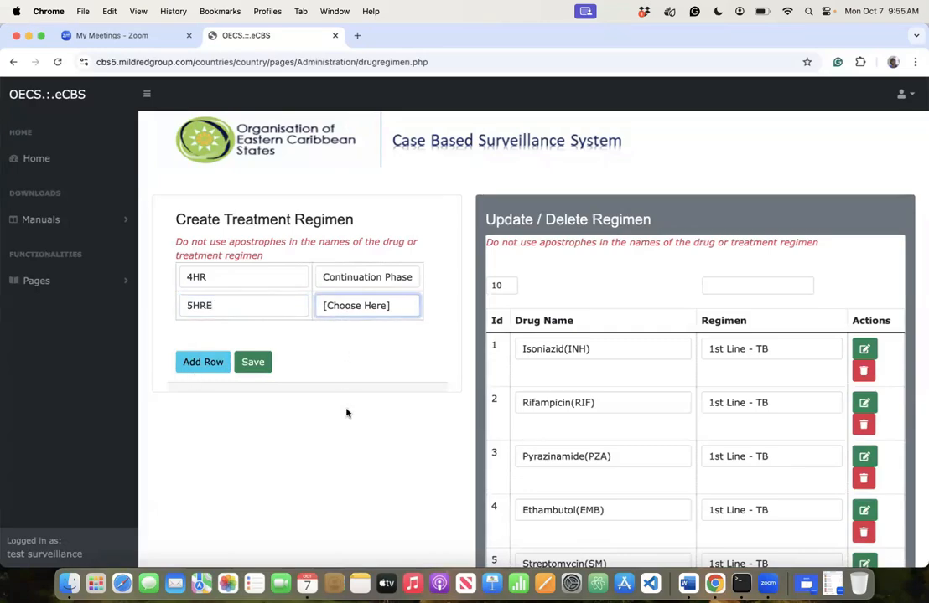
{"action": "left_click", "coordinate": [346, 415]}
- Add 4HRE as Continuation Phase in a third row and save the three regimens
{"action": "left_click", "coordinate": [204, 367]}
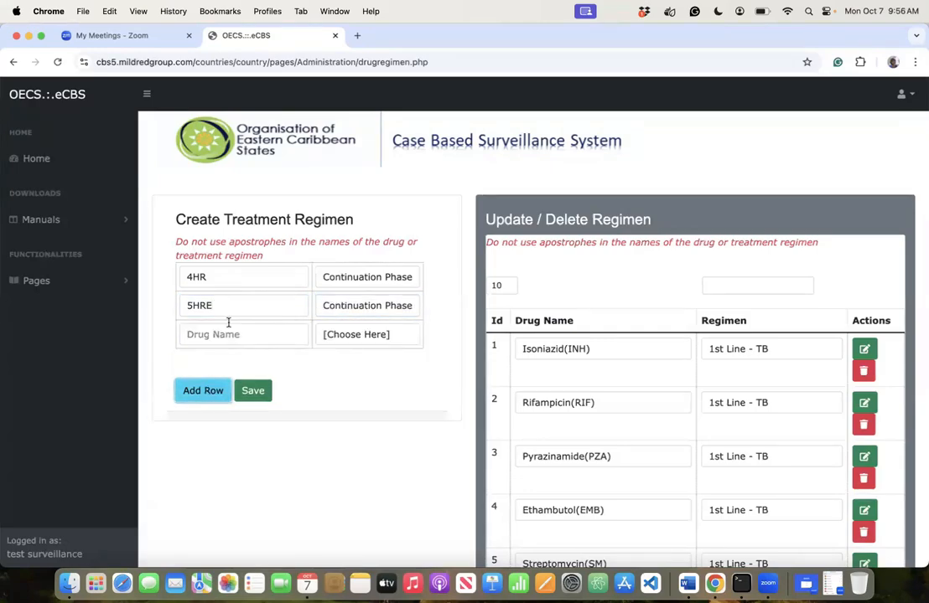
{"action": "left_click", "coordinate": [218, 333]}
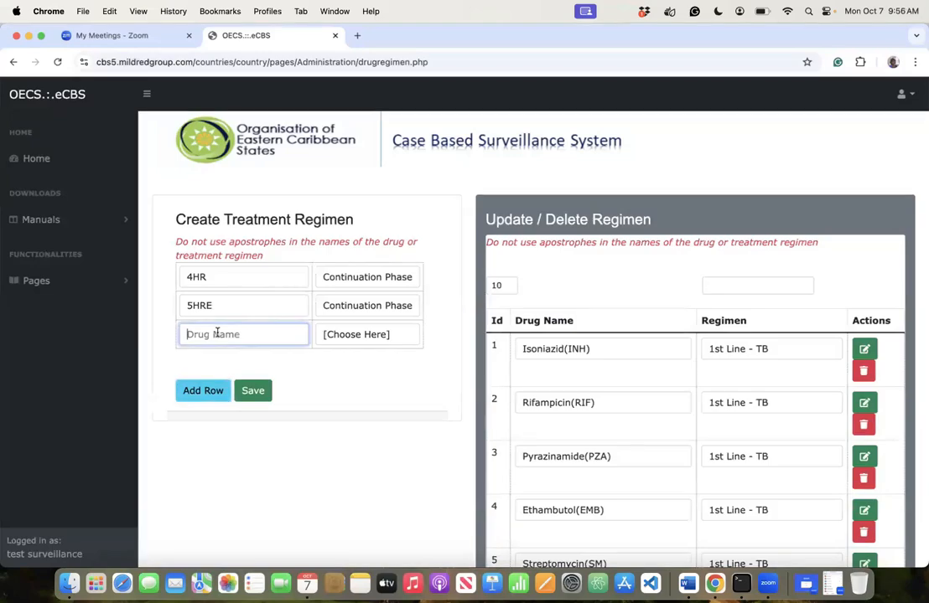
{"action": "type", "text": "4HRE"}
{"action": "left_click", "coordinate": [342, 339]}
{"action": "key", "text": "c"}
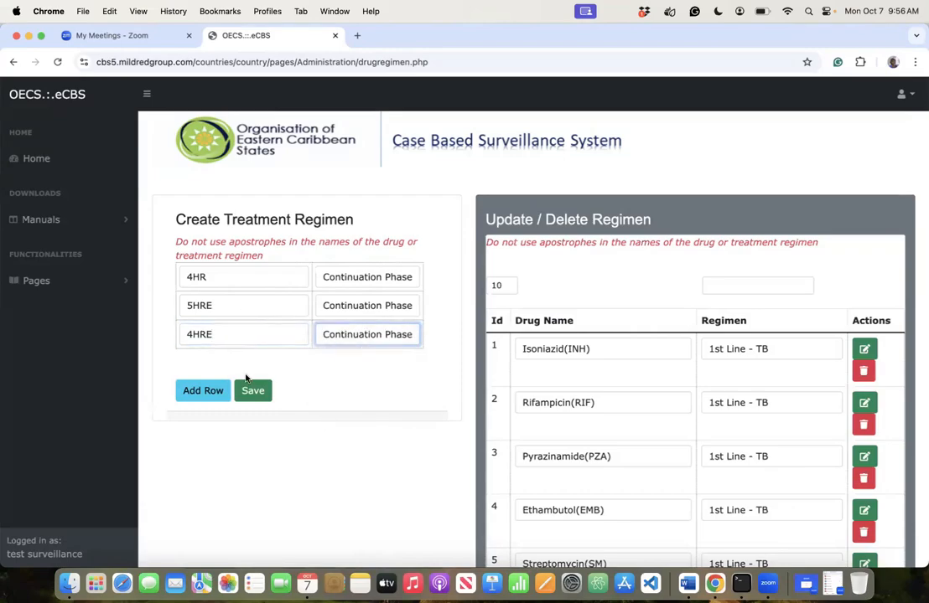
{"action": "left_click", "coordinate": [228, 335]}
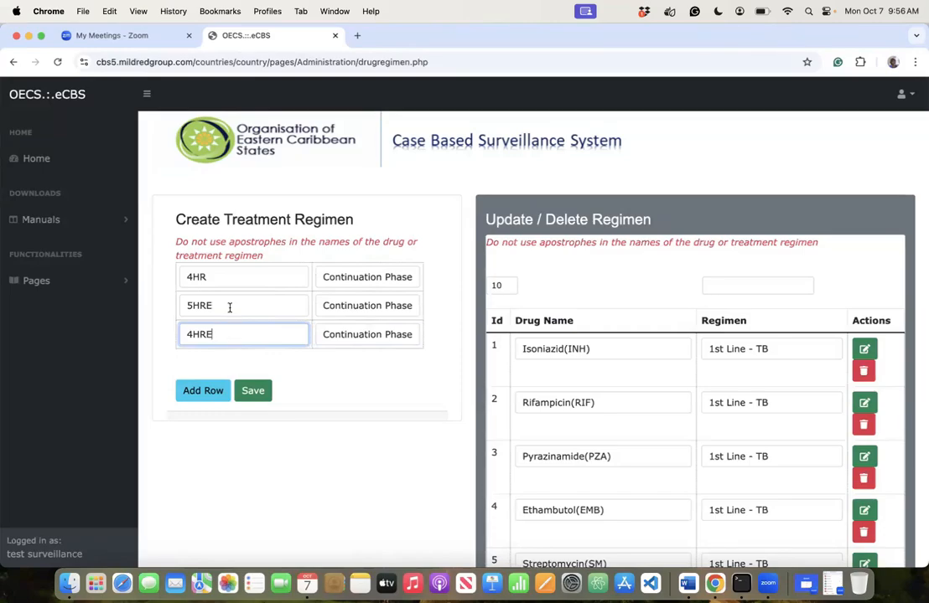
{"action": "left_click", "coordinate": [253, 391]}
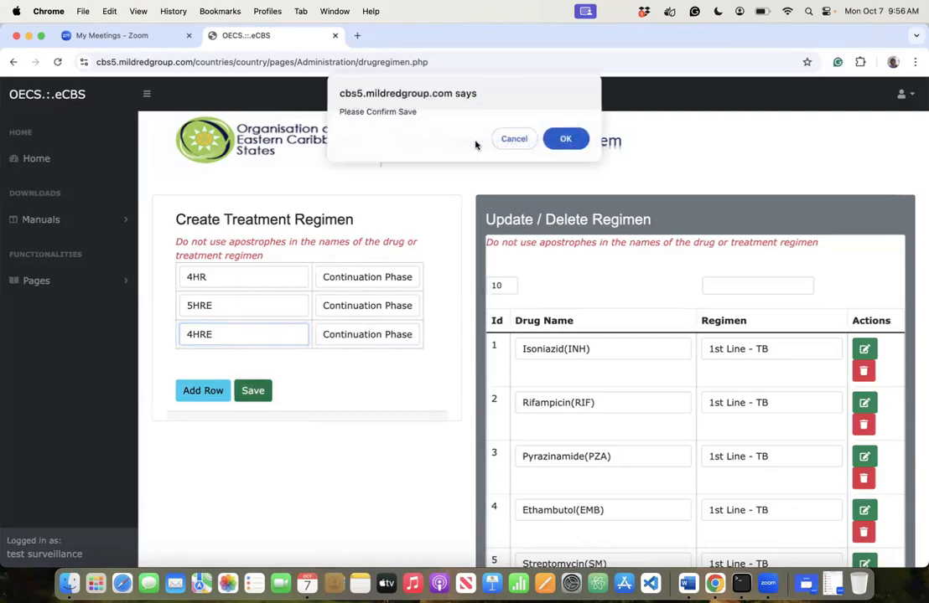
- Confirm the regimen save, then add Gatifloxacin with regimen Second Line - HIV
{"action": "left_click", "coordinate": [566, 138]}
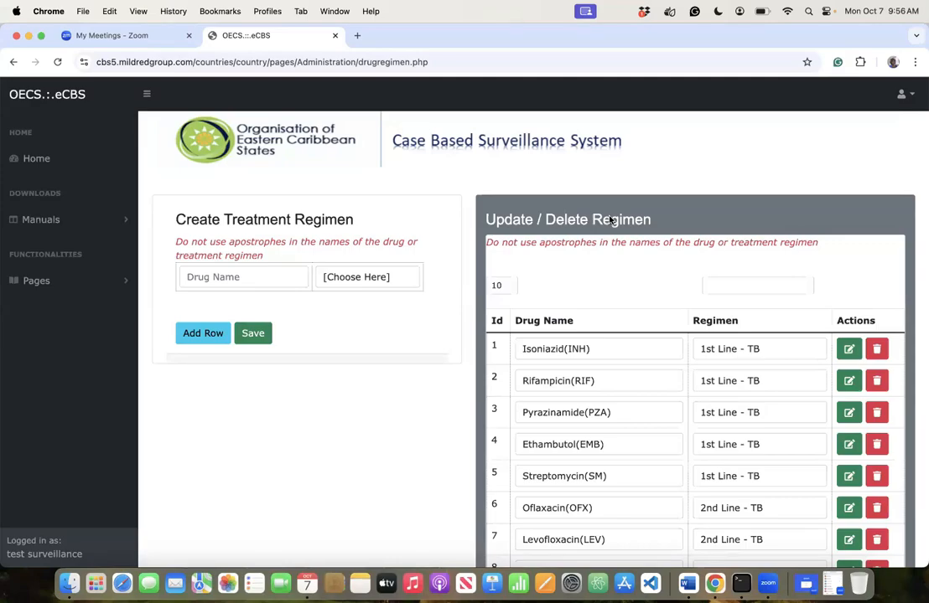
{"action": "left_click", "coordinate": [293, 271]}
{"action": "type", "text": "Gat"}
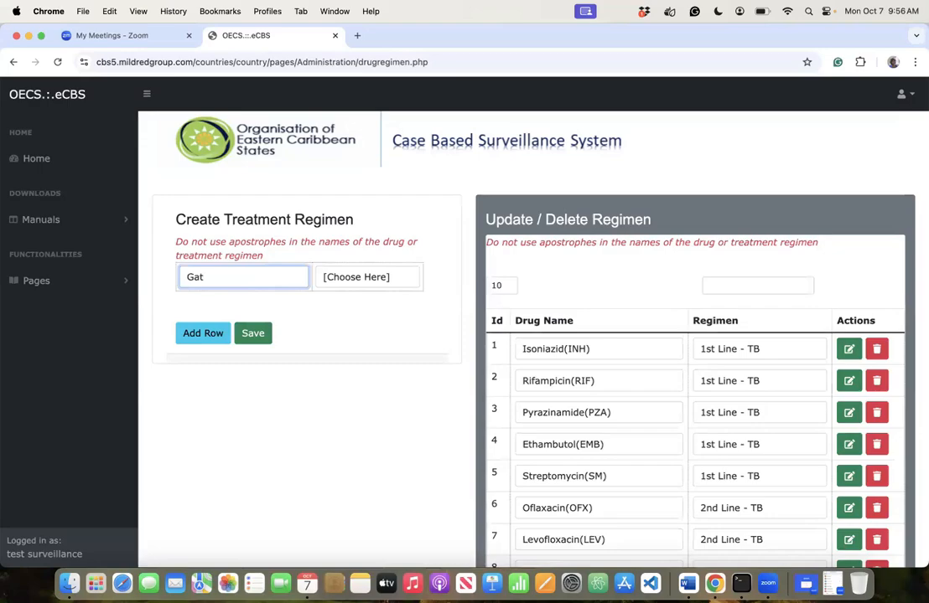
{"action": "type", "text": "i"}
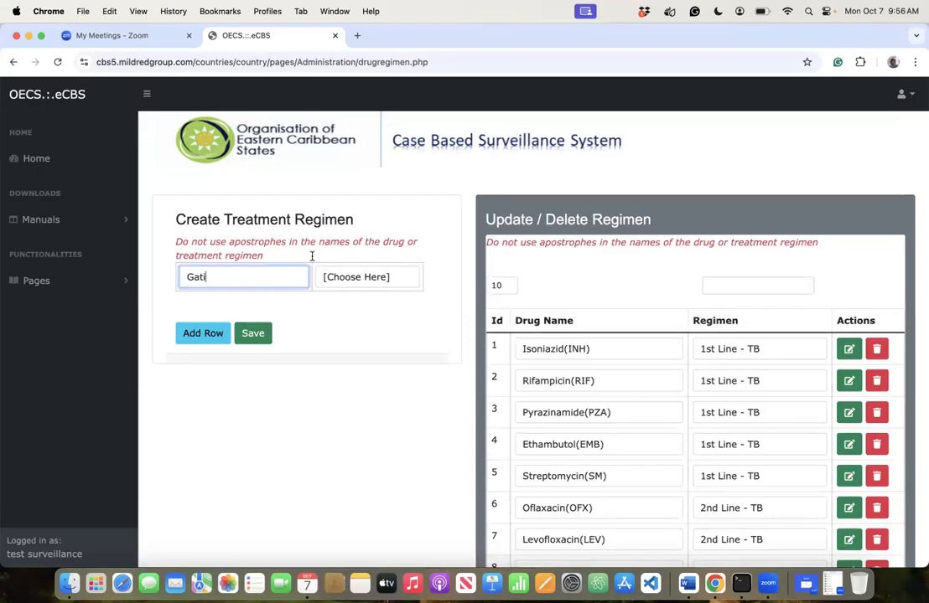
{"action": "type", "text": "floxacin"}
{"action": "left_click", "coordinate": [373, 281]}
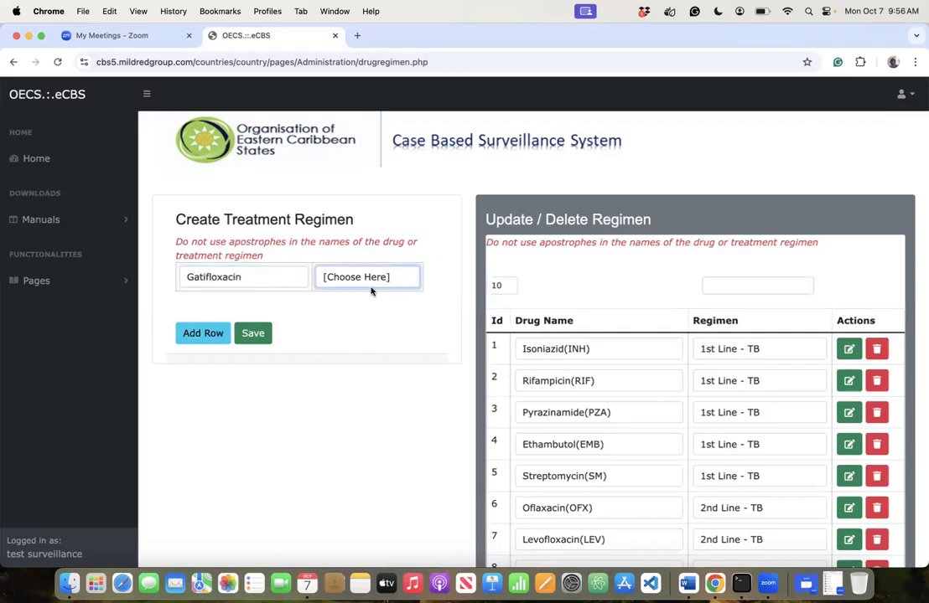
{"action": "left_click", "coordinate": [358, 338]}
{"action": "left_click", "coordinate": [203, 334]}
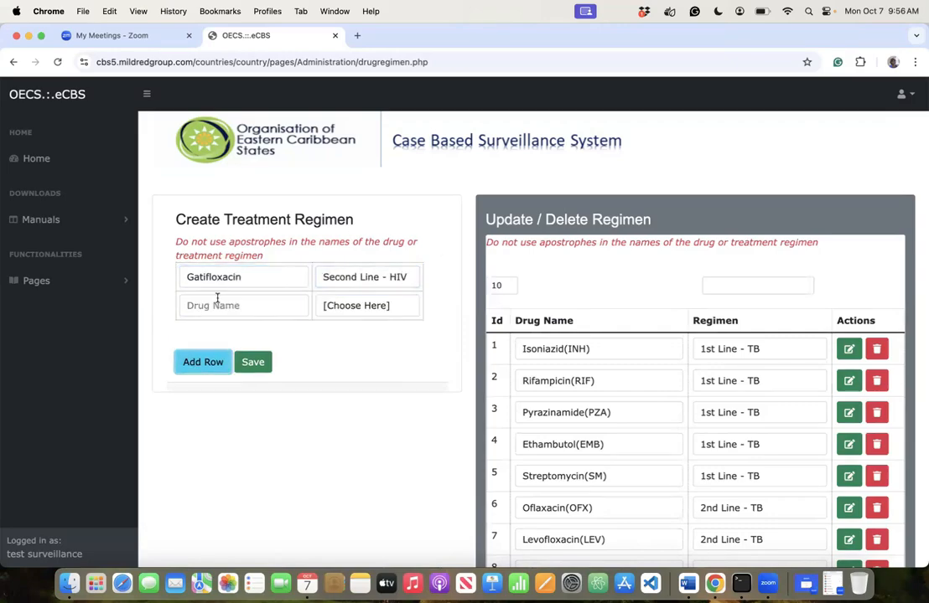
- Add Kanamycin as Second Line - TB, then add a Prothionamide row
{"action": "left_click", "coordinate": [218, 300]}
{"action": "type", "text": "Ka"}
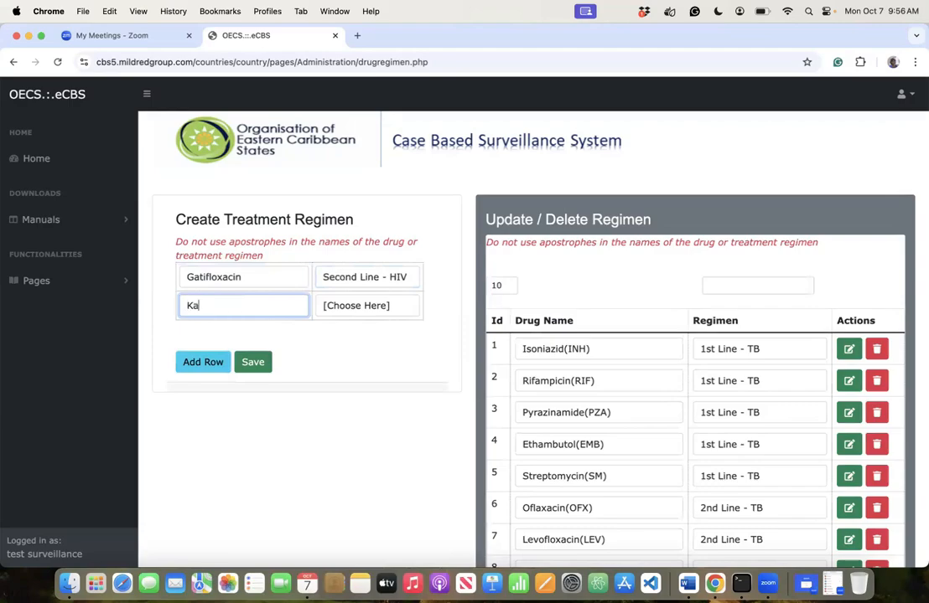
{"action": "type", "text": "namycin"}
{"action": "left_click", "coordinate": [351, 310]}
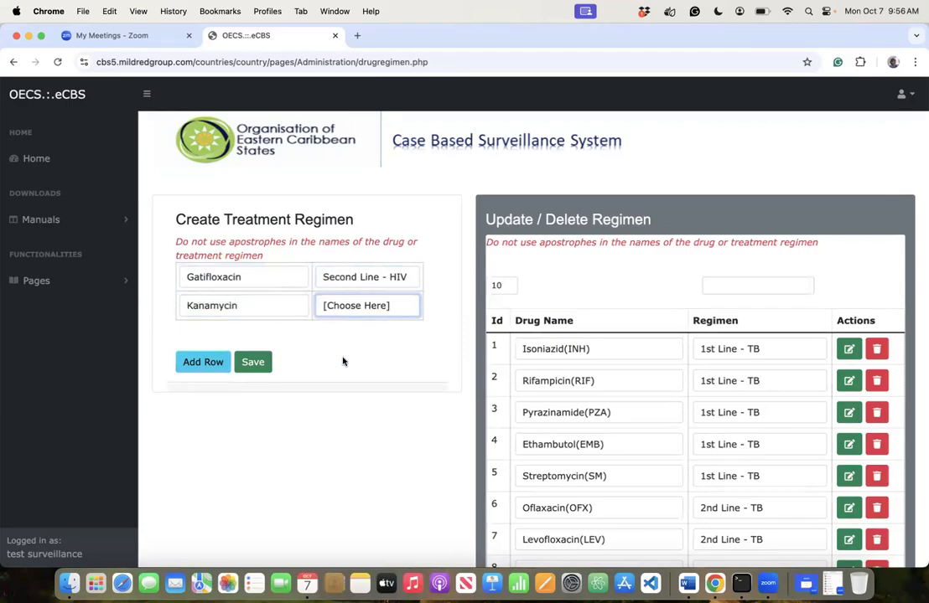
{"action": "left_click", "coordinate": [340, 357]}
{"action": "left_click", "coordinate": [203, 361]}
{"action": "left_click", "coordinate": [208, 335]}
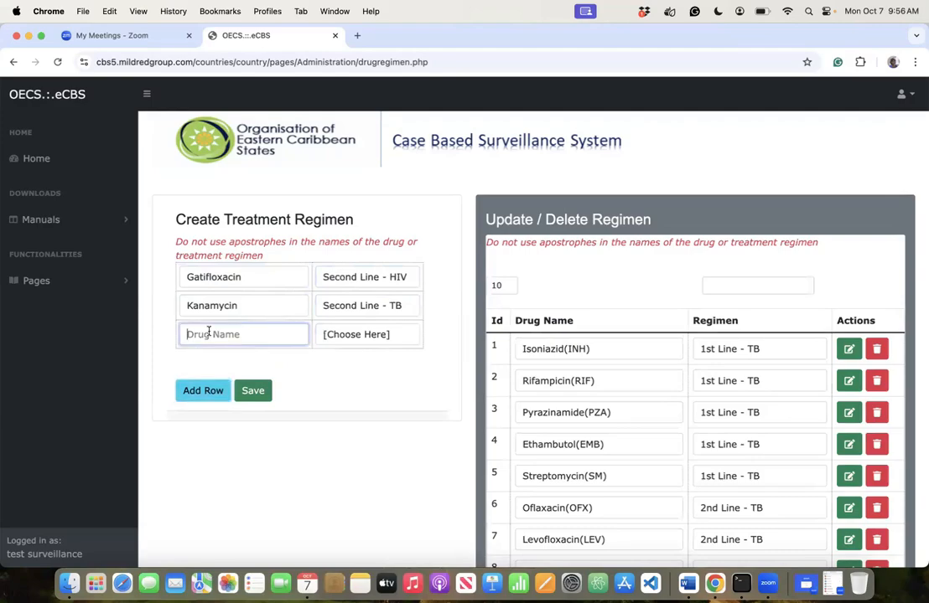
{"action": "type", "text": "Prothio"}
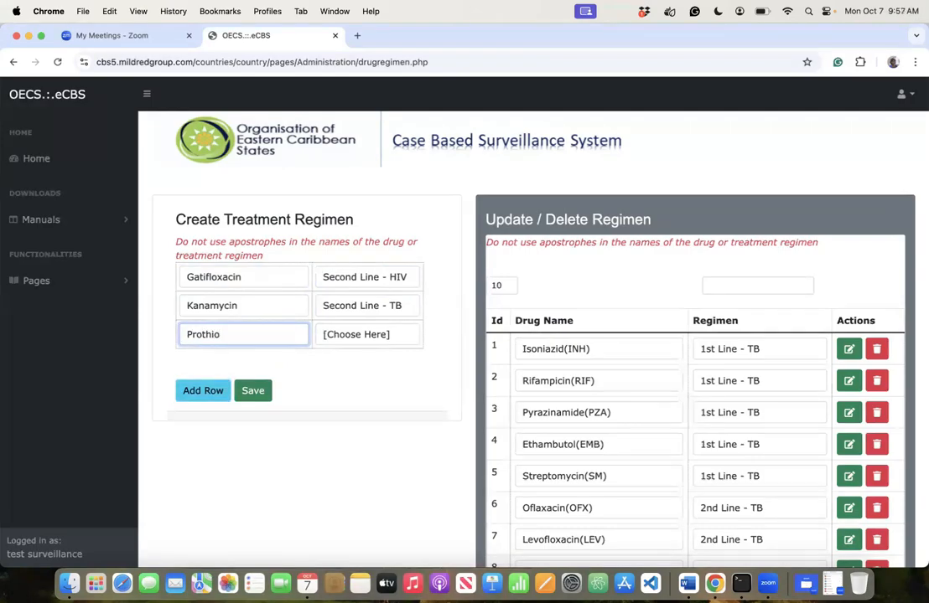
{"action": "type", "text": "namide"}
{"action": "key", "text": "Tab"}
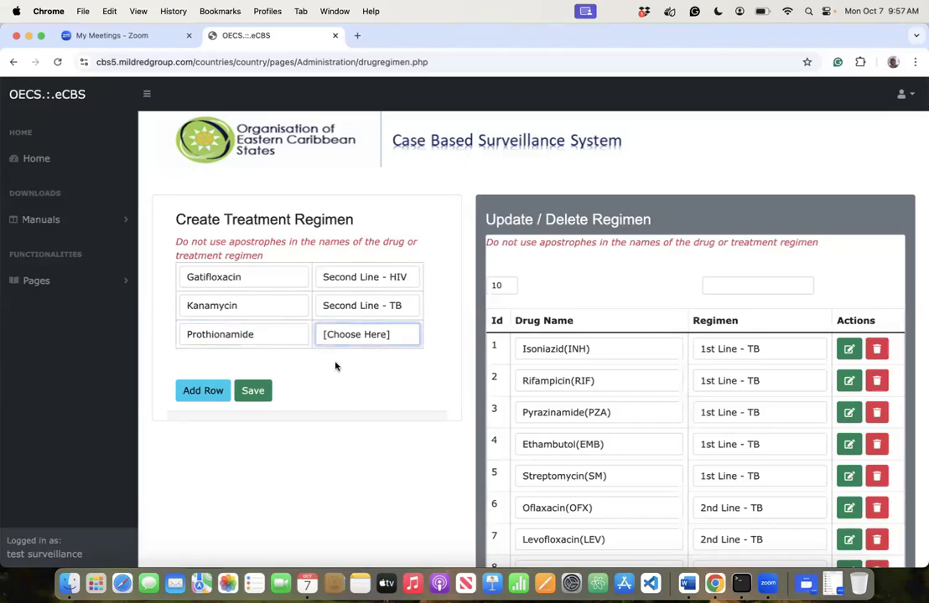
{"action": "left_click", "coordinate": [201, 393]}
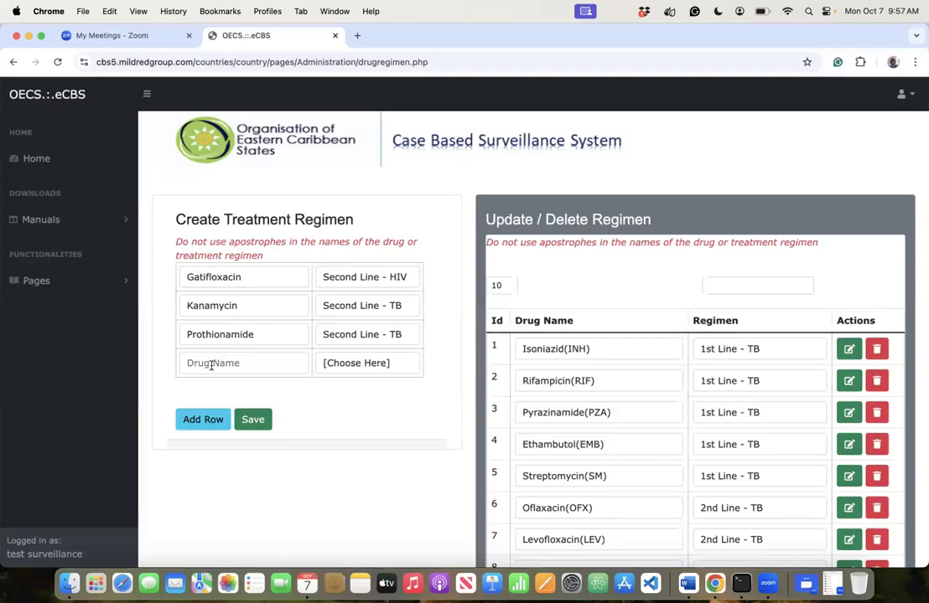
- Add Amikacin as a Second Line - TB drug
{"action": "left_click", "coordinate": [211, 363]}
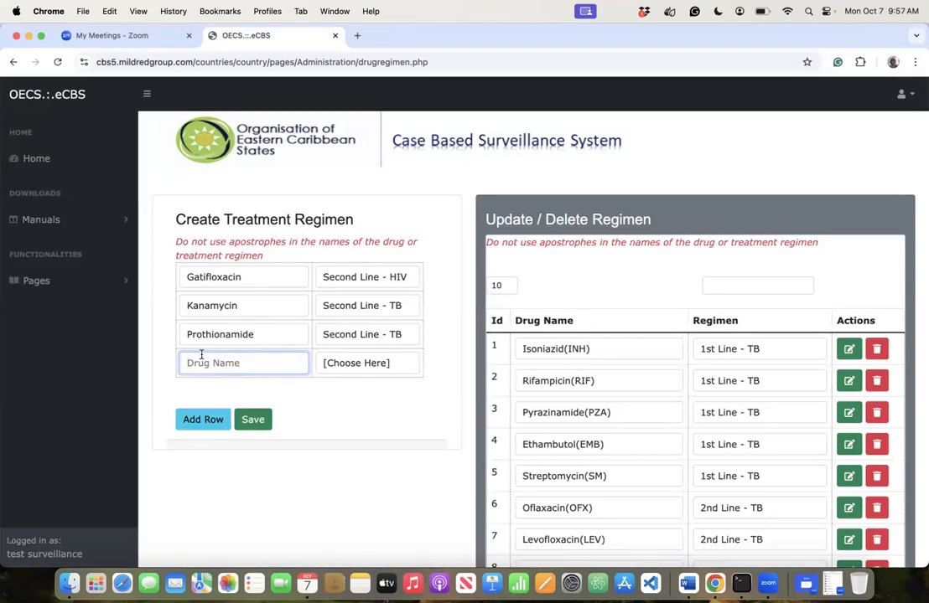
{"action": "type", "text": "Amikacin"}
{"action": "left_click", "coordinate": [355, 362]}
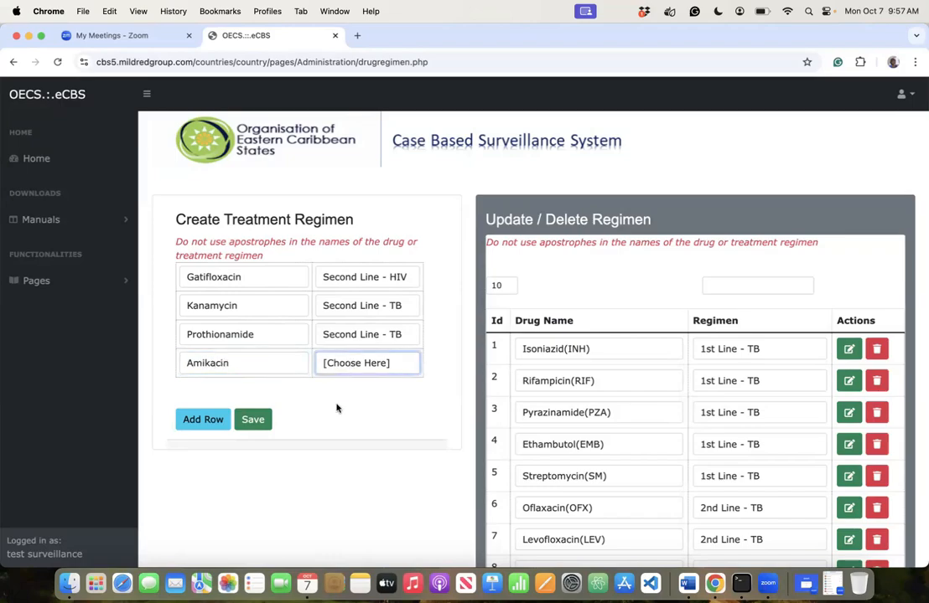
{"action": "left_click", "coordinate": [338, 410]}
{"action": "left_click", "coordinate": [203, 419]}
- Add Cycloserine/ Terizidone as Second Line - TB, with a blank row below
{"action": "left_click", "coordinate": [207, 392]}
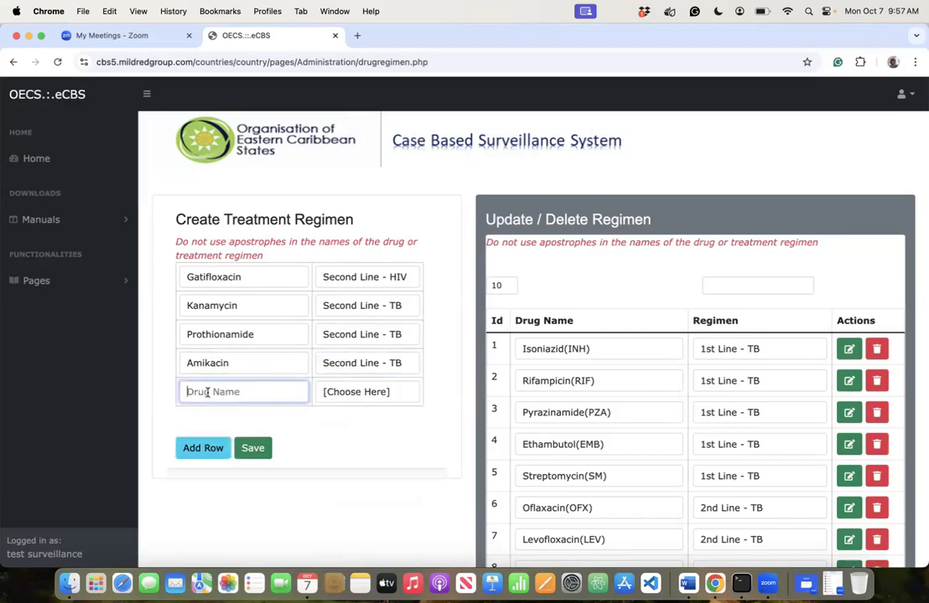
{"action": "type", "text": "Cycloserine/ triz"}
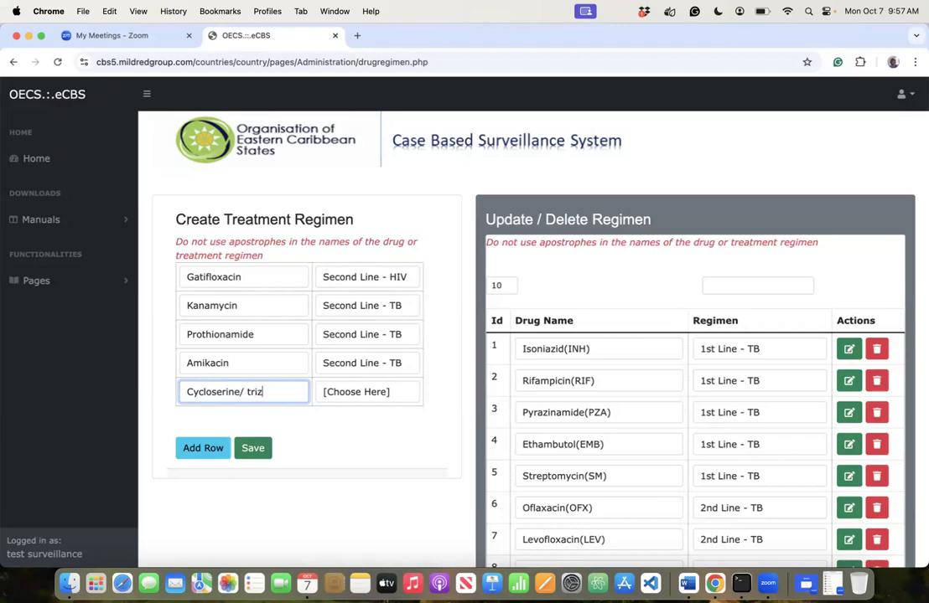
{"action": "key", "text": "BackSpace"}
{"action": "key", "text": "BackSpace"}
{"action": "key", "text": "BackSpace"}
{"action": "key", "text": "BackSpace"}
{"action": "type", "text": "Terizidone"}
{"action": "left_click", "coordinate": [337, 401]}
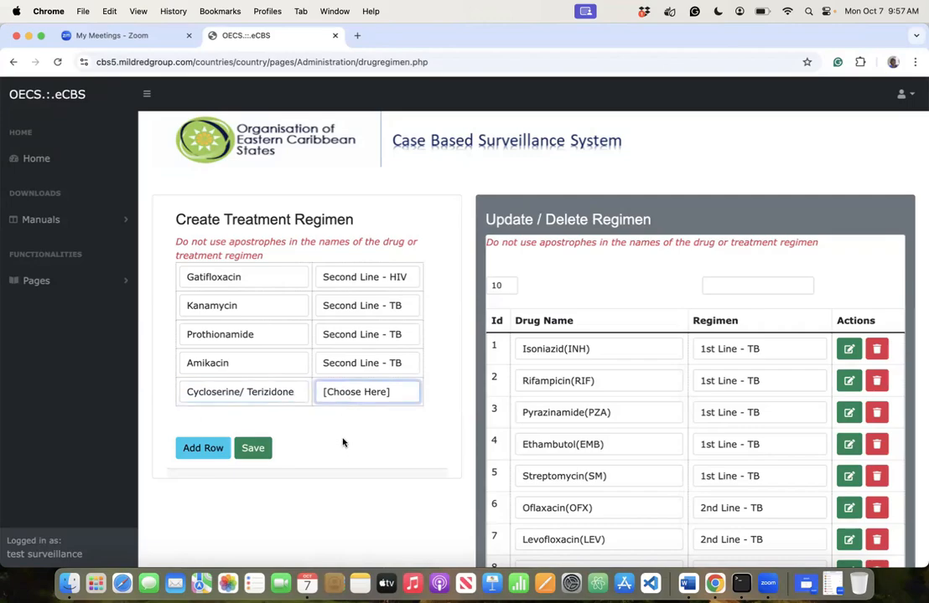
{"action": "left_click", "coordinate": [343, 441]}
{"action": "left_click", "coordinate": [196, 446]}
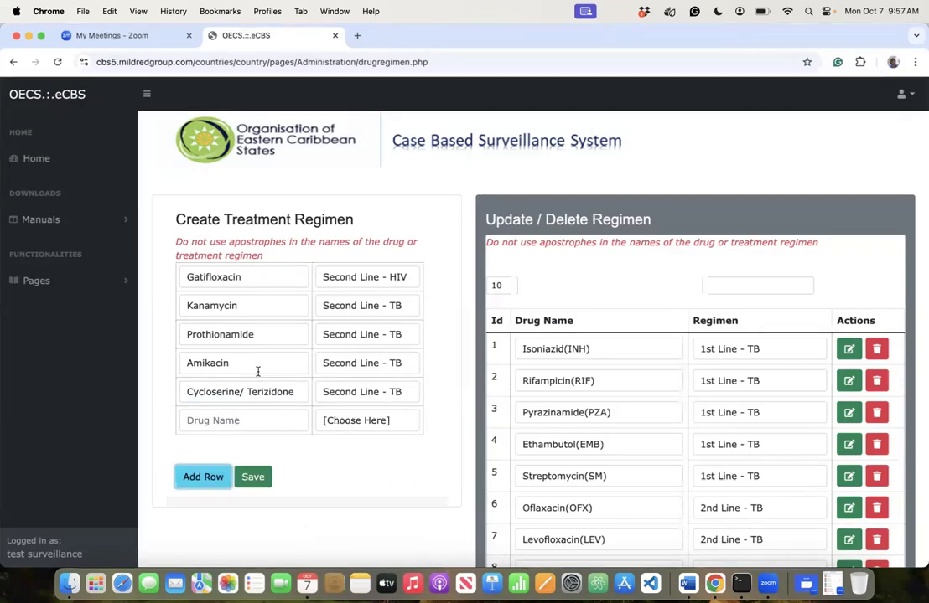
- Add Clofazimine as a Second Line - TB drug
{"action": "left_click", "coordinate": [227, 416]}
{"action": "type", "text": "E"}
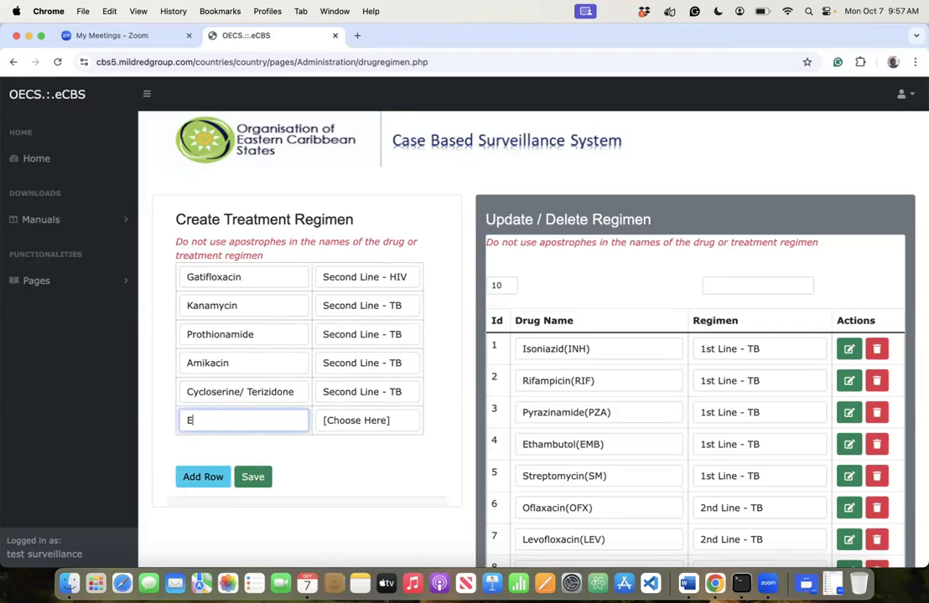
{"action": "key", "text": "BackSpace"}
{"action": "type", "text": "Clofazimine"}
{"action": "left_click", "coordinate": [327, 422]}
{"action": "left_click", "coordinate": [347, 470]}
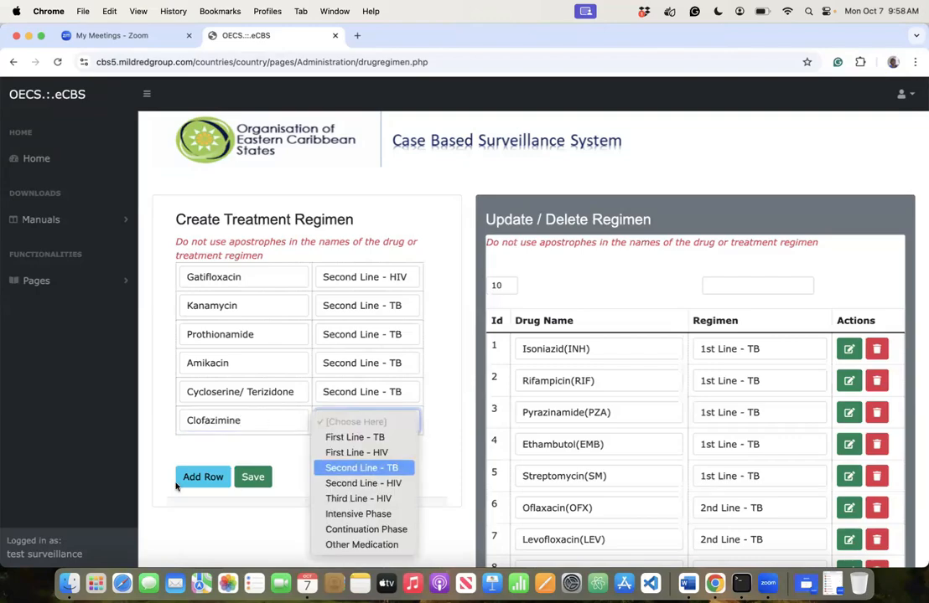
{"action": "left_click", "coordinate": [199, 477]}
- Add Cycloserine with regimen Second Line - TB
{"action": "left_click", "coordinate": [212, 448]}
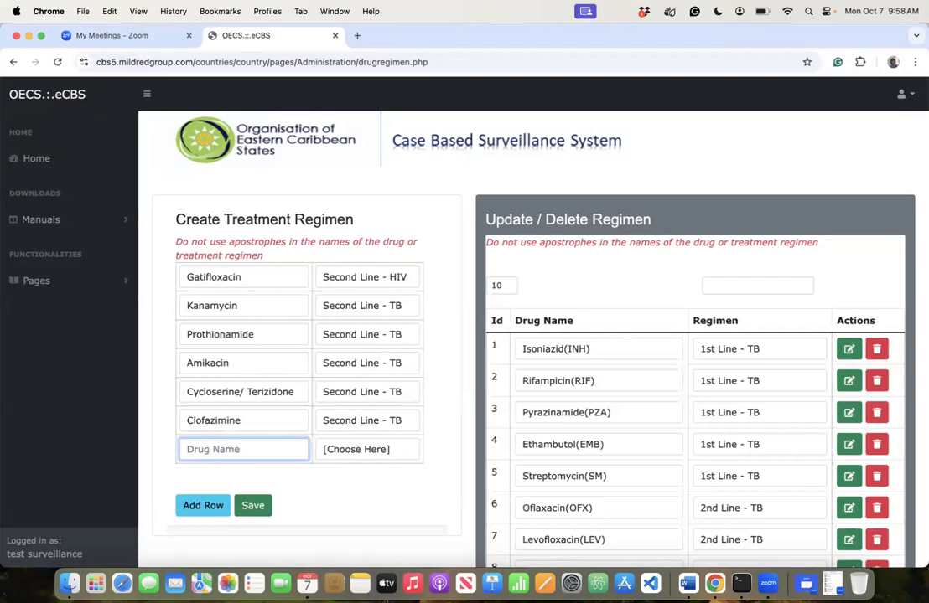
{"action": "type", "text": "Cycloserine"}
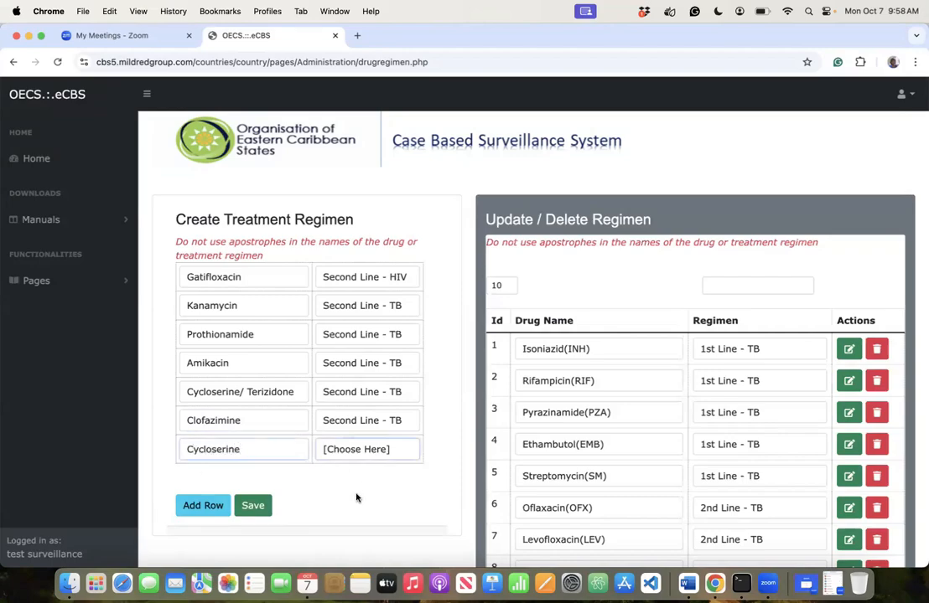
{"action": "key", "text": "Tab"}
{"action": "key", "text": "s"}
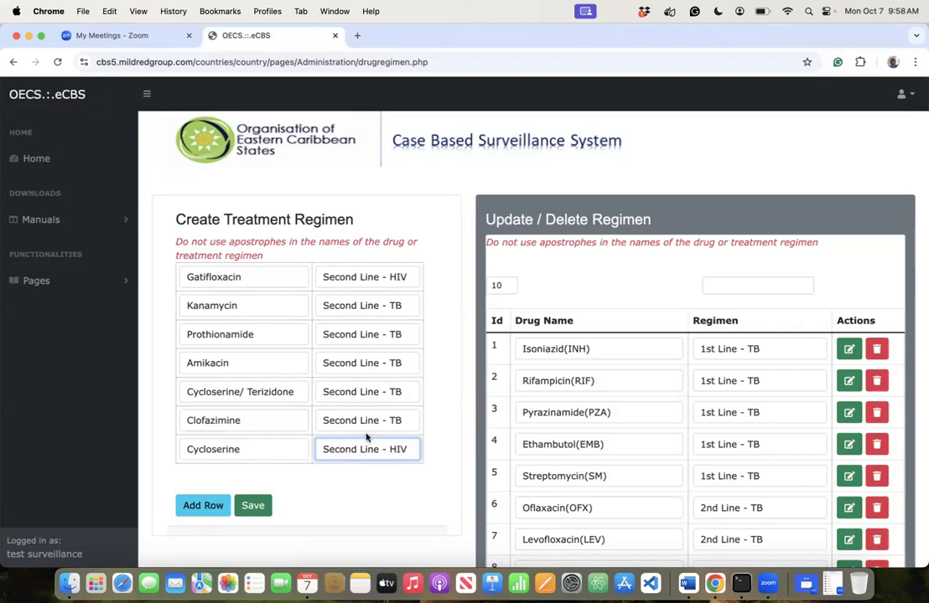
{"action": "left_click", "coordinate": [367, 448]}
{"action": "left_click", "coordinate": [356, 434]}
{"action": "left_click", "coordinate": [203, 505]}
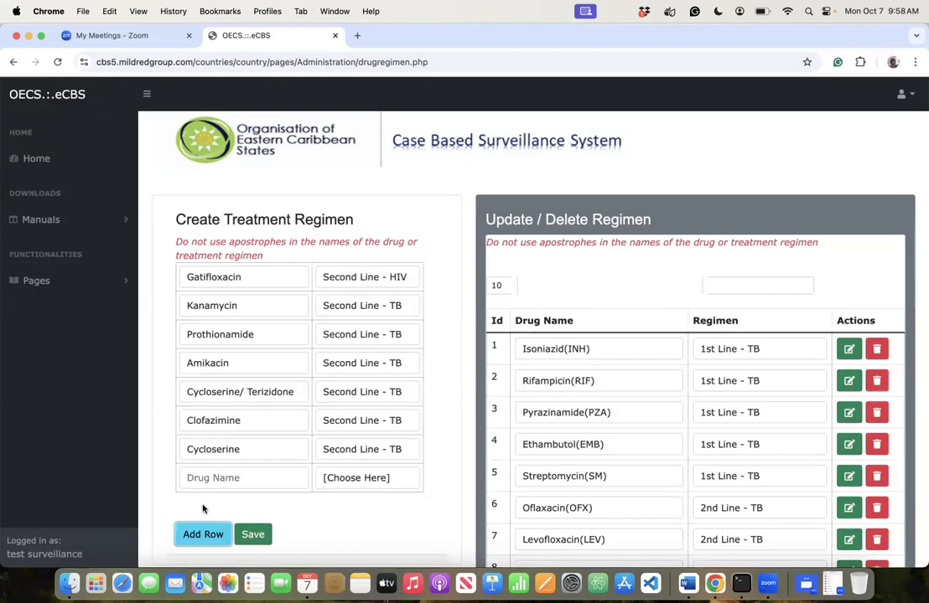
- Add Ethiomanide as a Second Line - TB drug
{"action": "left_click", "coordinate": [206, 478]}
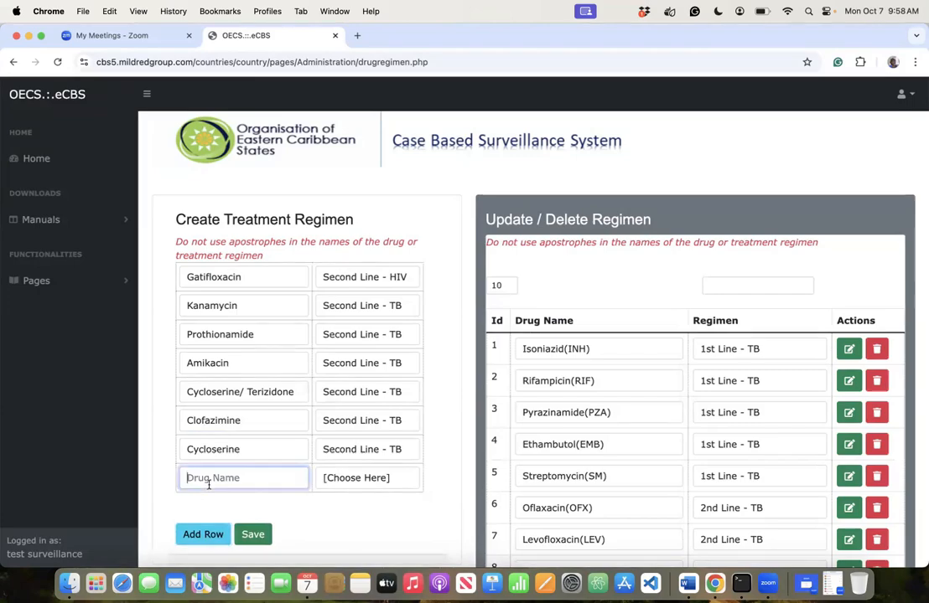
{"action": "type", "text": "Ethi"}
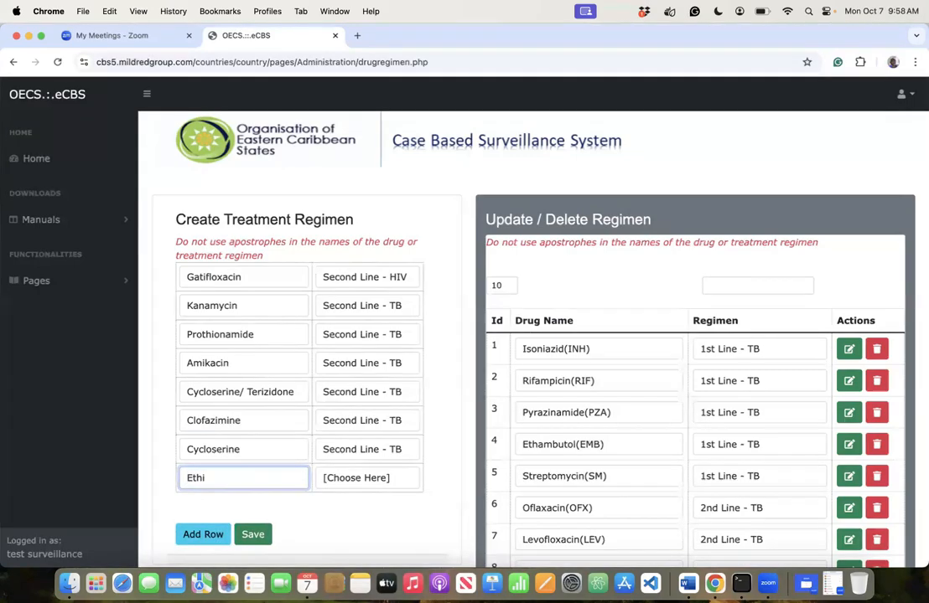
{"action": "type", "text": "omanide"}
{"action": "left_click", "coordinate": [365, 479]}
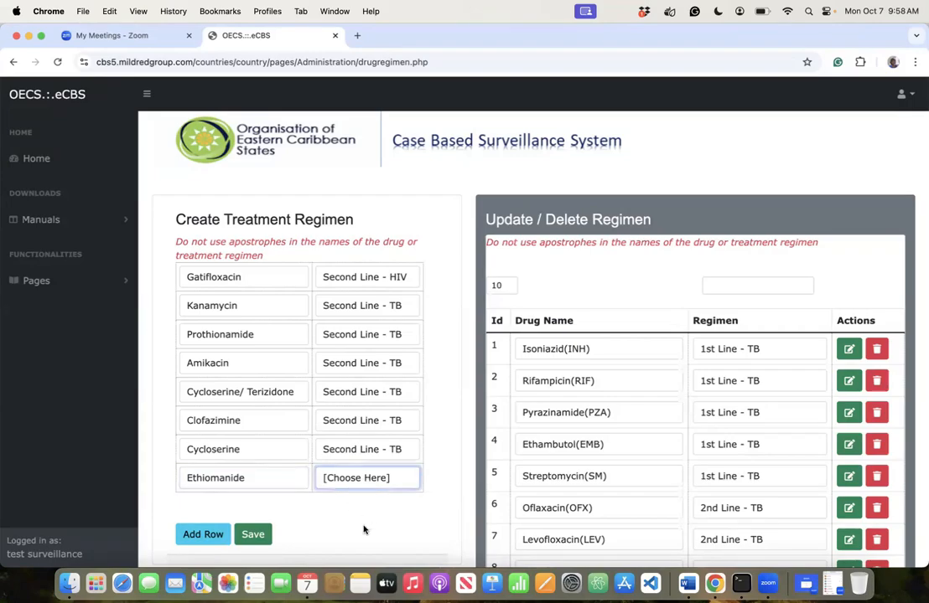
{"action": "left_click", "coordinate": [365, 523]}
{"action": "left_click", "coordinate": [213, 535]}
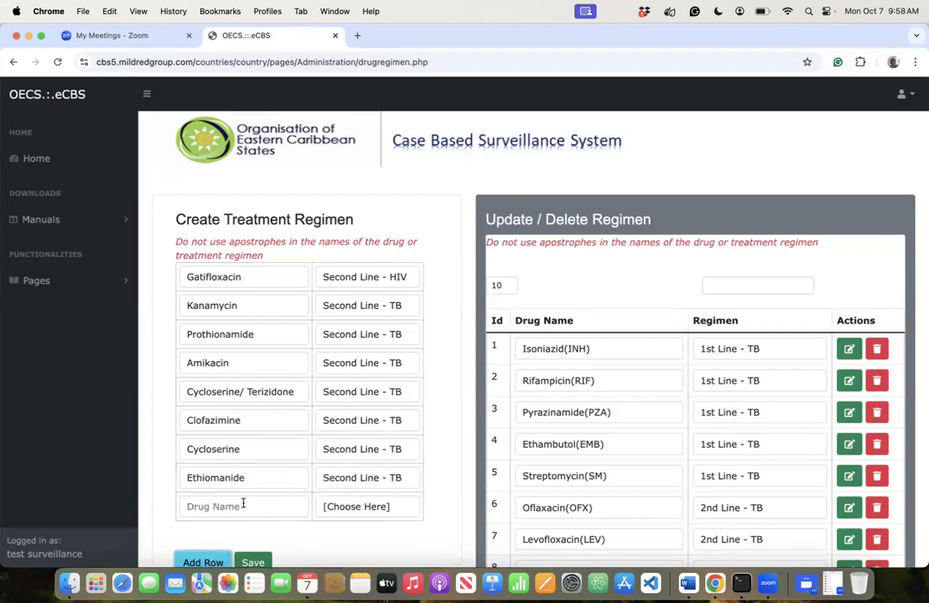
- Add Capreomycin with regimen Second Line - TB
{"action": "left_click", "coordinate": [243, 503]}
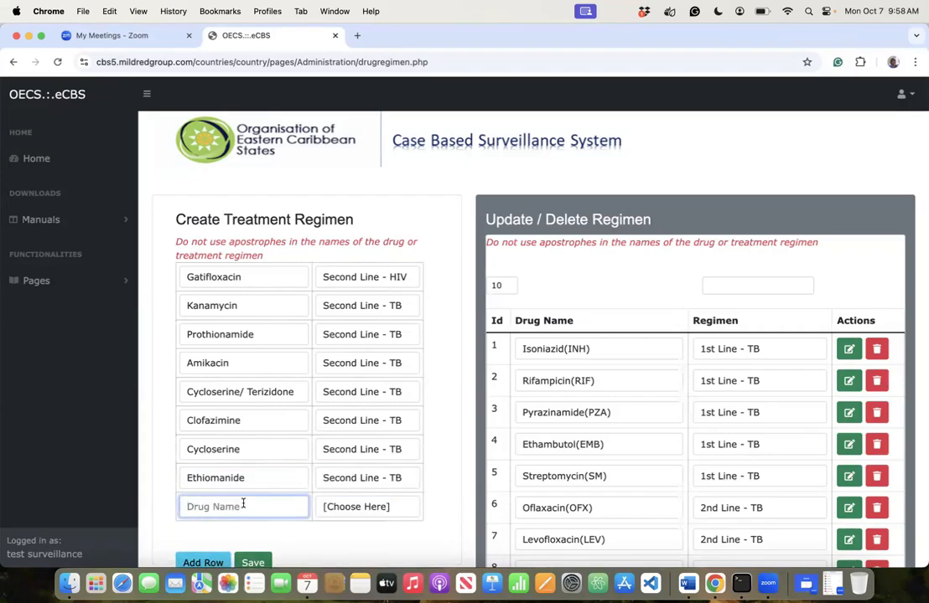
{"action": "type", "text": "Ca"}
{"action": "left_click", "coordinate": [251, 336]}
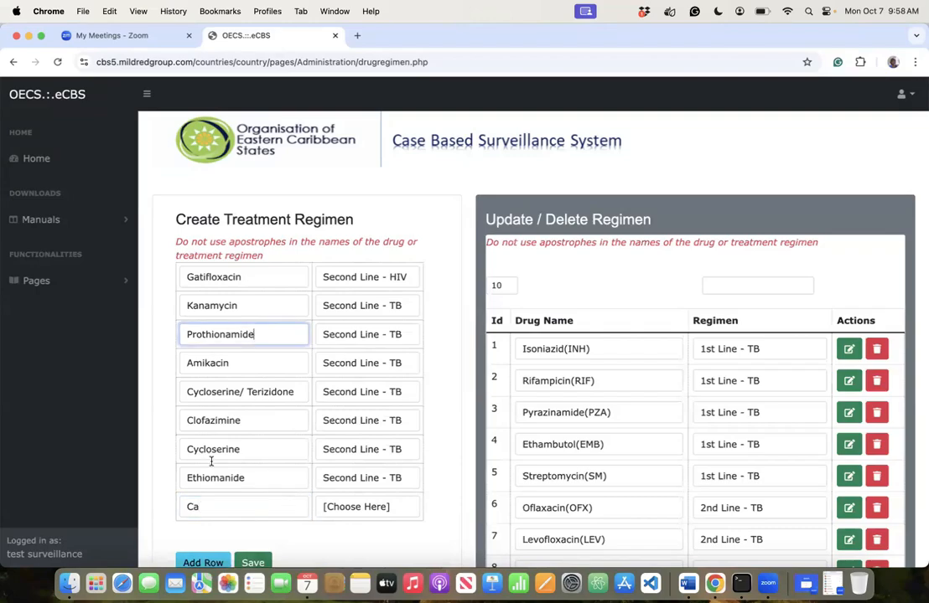
{"action": "left_click", "coordinate": [202, 509]}
{"action": "type", "text": "pre"}
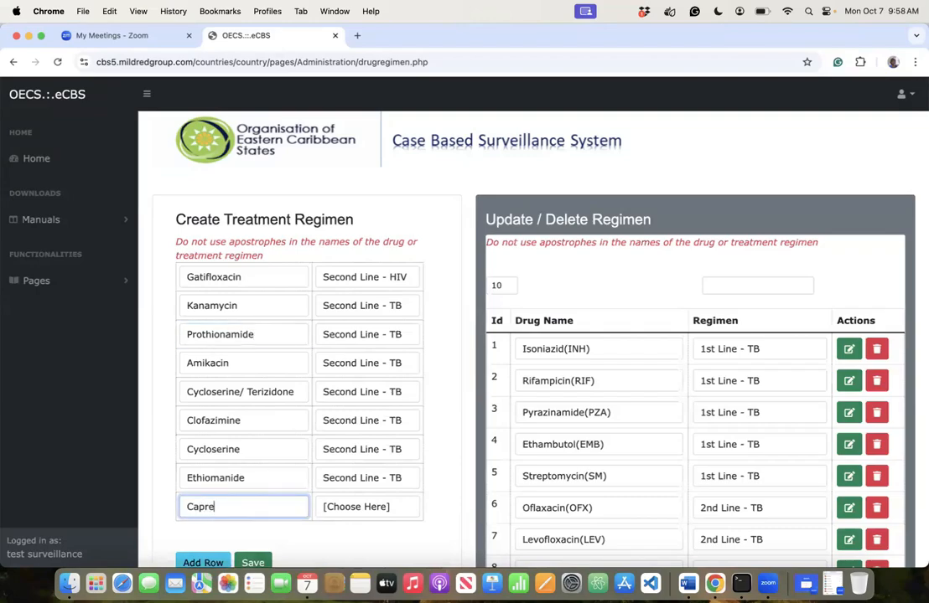
{"action": "type", "text": "omycin"}
{"action": "key", "text": "Tab"}
{"action": "left_click", "coordinate": [331, 509]}
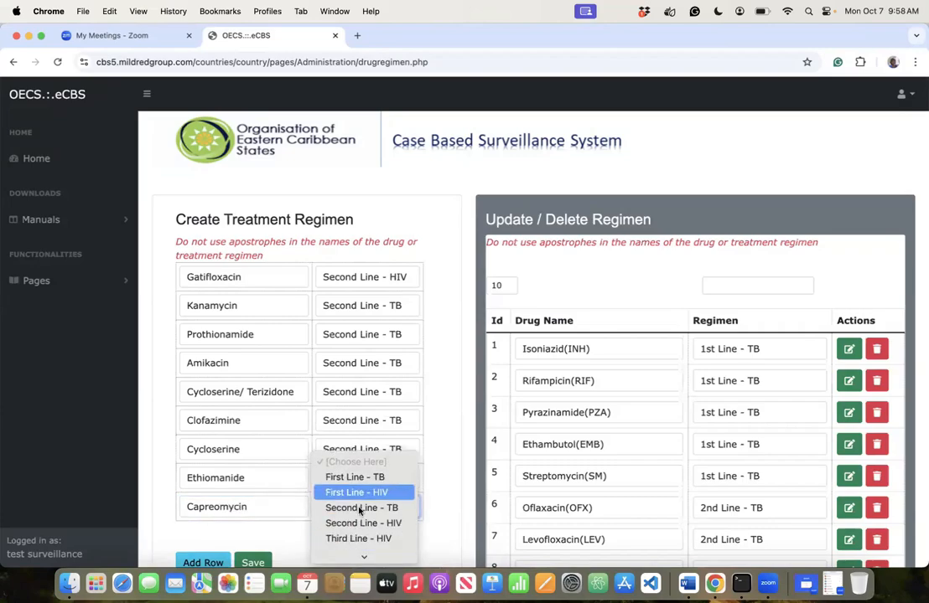
{"action": "left_click", "coordinate": [359, 506]}
{"action": "left_click", "coordinate": [202, 562]}
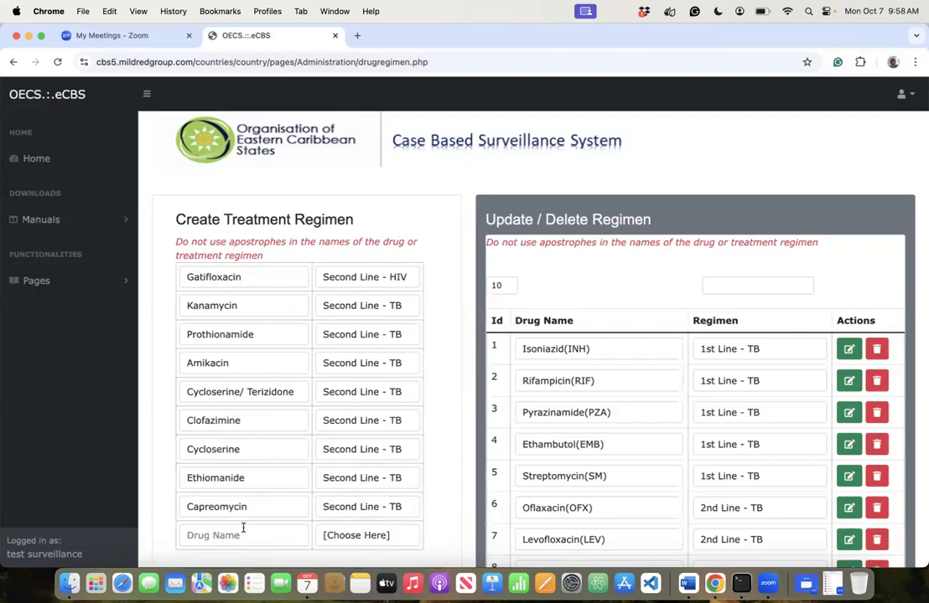
- Add Linezoid as a Second Line - TB drug
{"action": "left_click", "coordinate": [243, 528]}
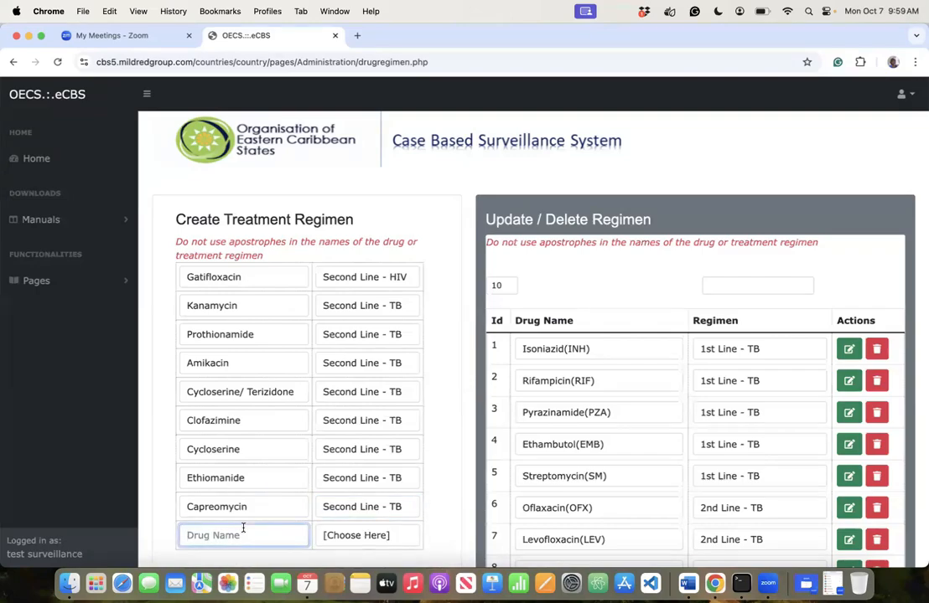
{"action": "type", "text": "Linezoid"}
{"action": "key", "text": "Tab"}
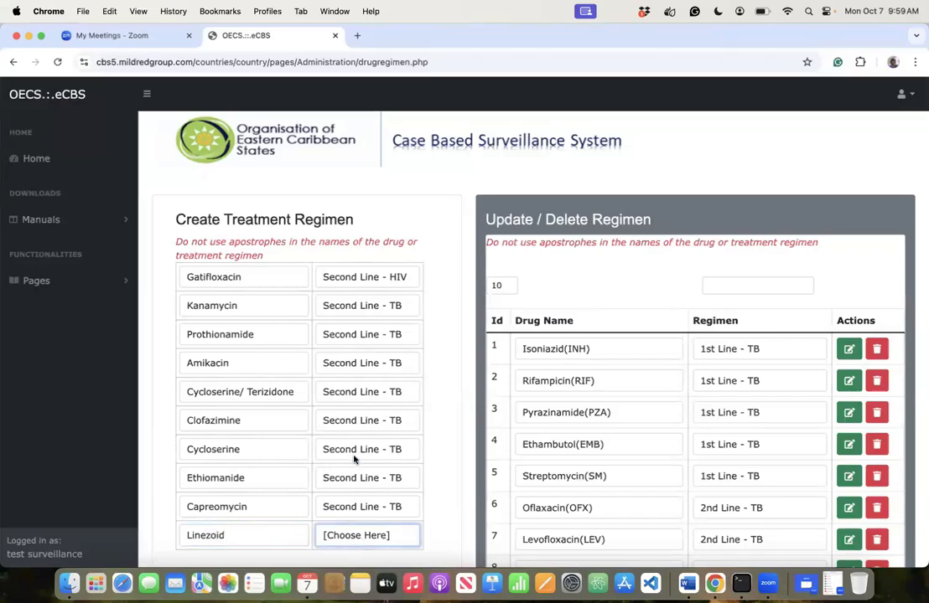
{"action": "left_click", "coordinate": [360, 436]}
- Correct Linezoid to Linezolid and insert a space before the slash in Cycloserine / Terizidone
{"action": "scroll", "coordinate": [261, 535], "scroll_direction": "down", "scroll_amount": 2}
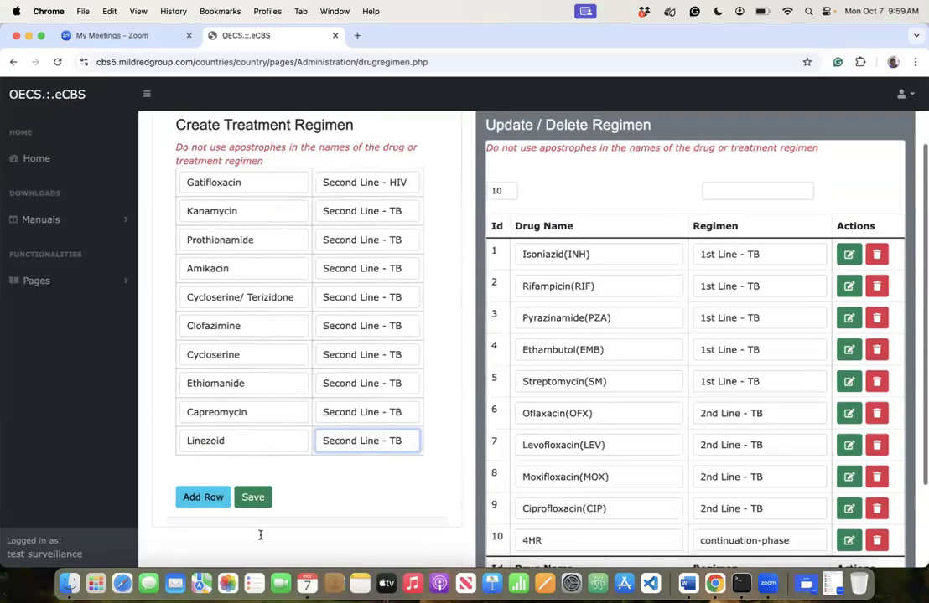
{"action": "scroll", "coordinate": [260, 535], "scroll_direction": "down", "scroll_amount": 1}
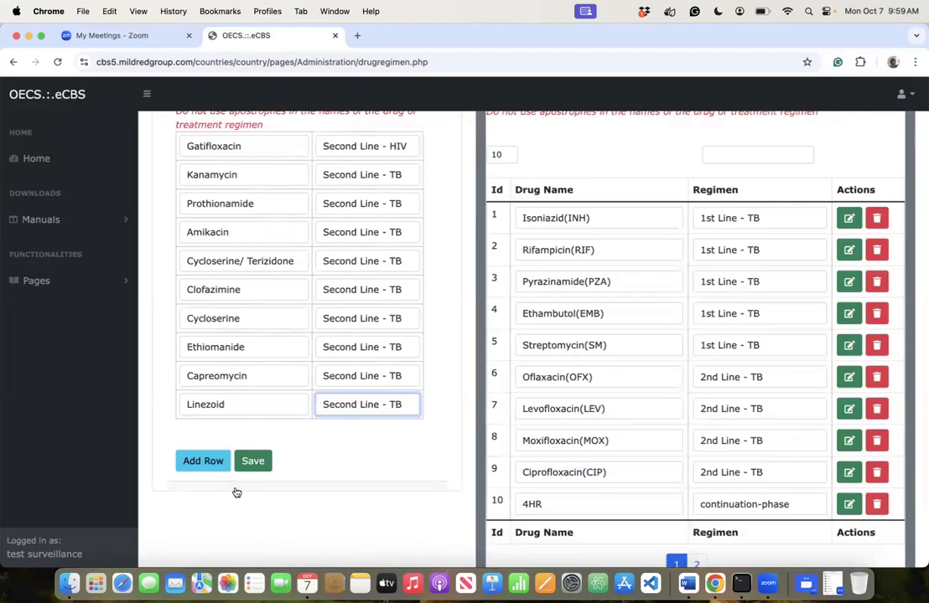
{"action": "left_click", "coordinate": [214, 405]}
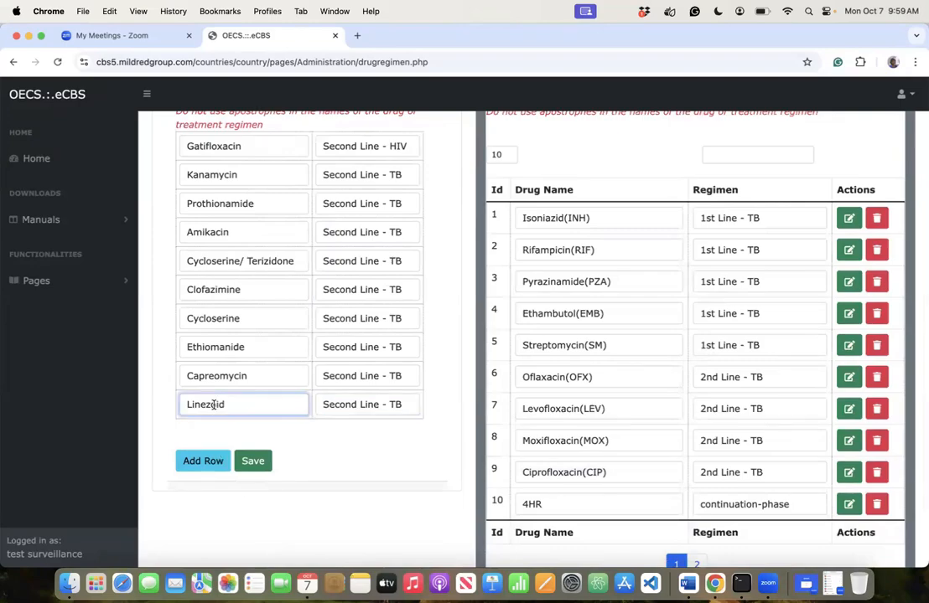
{"action": "type", "text": "l"}
{"action": "left_click", "coordinate": [203, 463]}
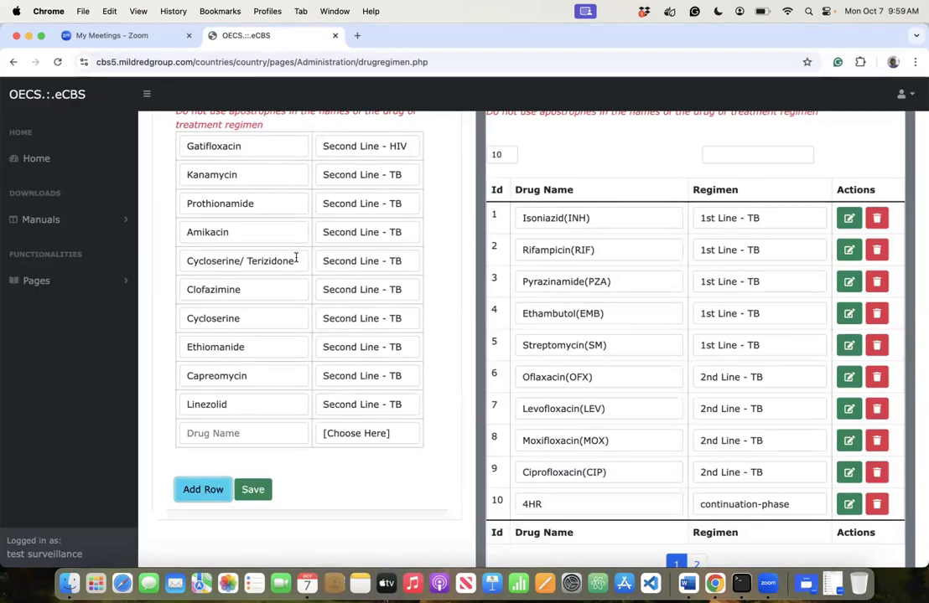
{"action": "left_click", "coordinate": [240, 261]}
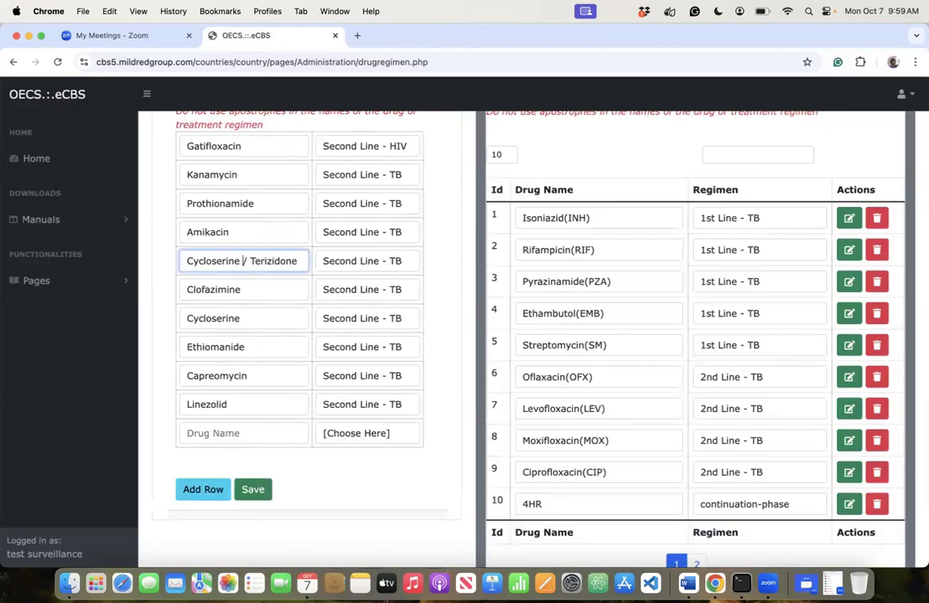
- Add Terizidone with regimen Second Line - TB
{"action": "left_click", "coordinate": [224, 434]}
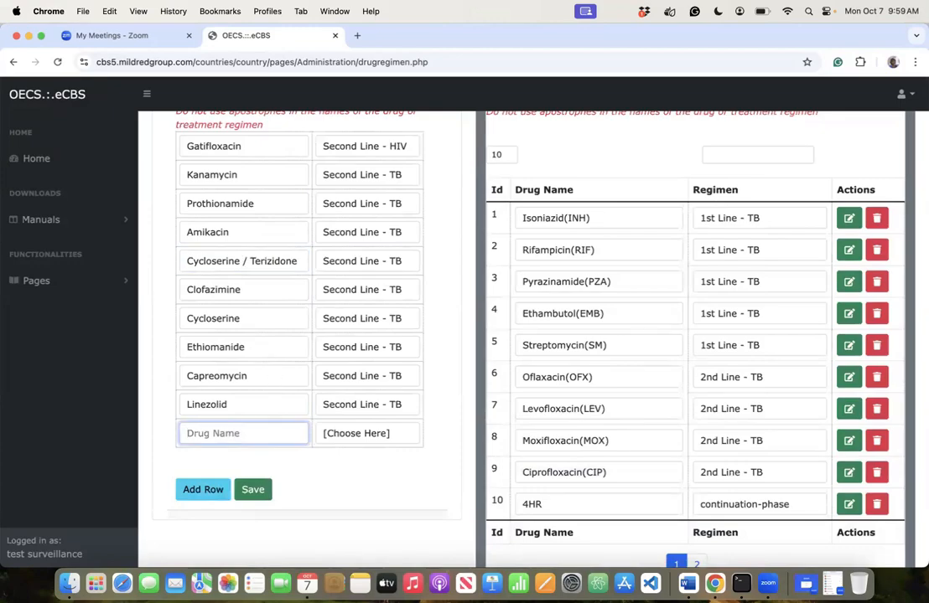
{"action": "type", "text": "Terizidone"}
{"action": "left_click", "coordinate": [377, 434]}
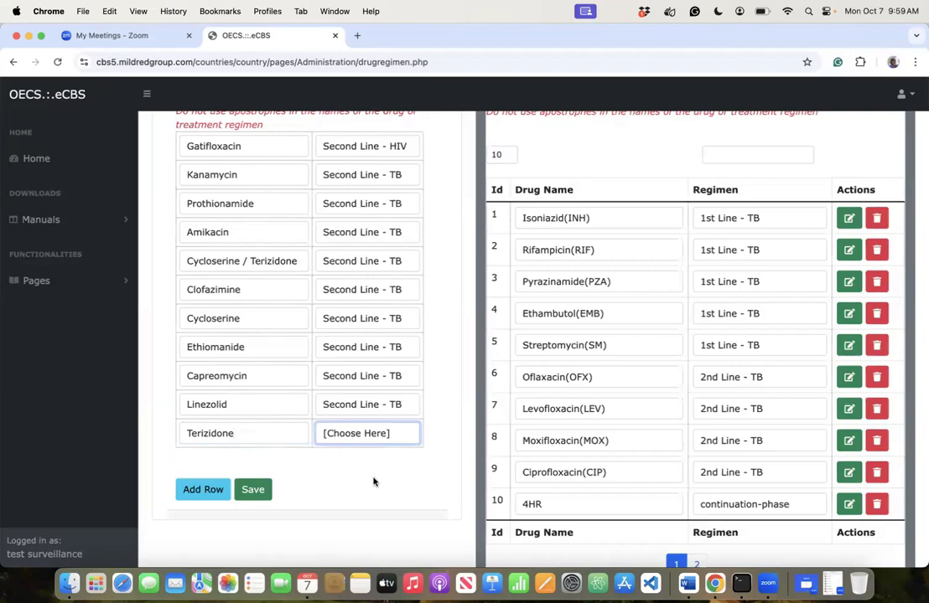
{"action": "left_click", "coordinate": [375, 481]}
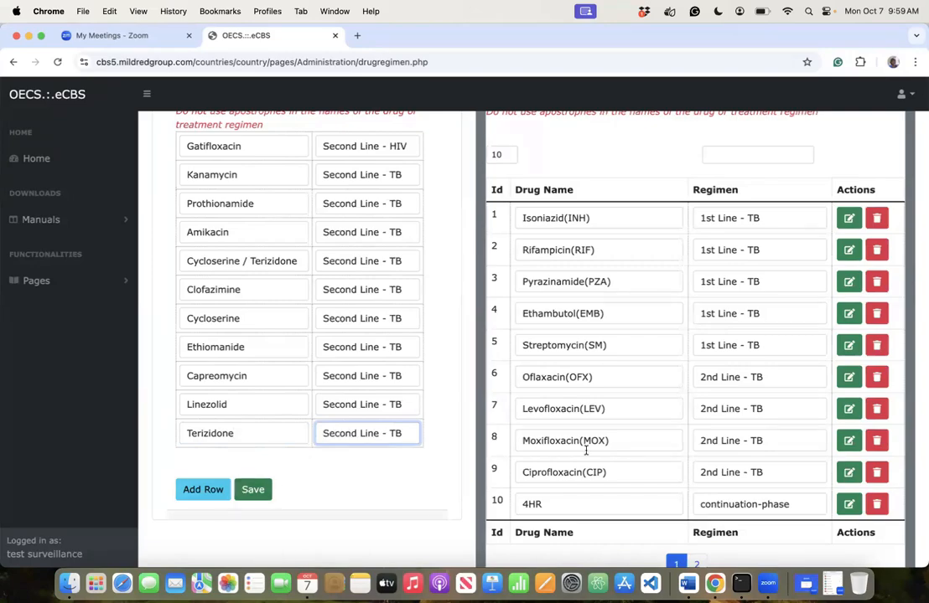
{"action": "scroll", "coordinate": [585, 451], "scroll_direction": "down", "scroll_amount": 2}
- Save the new second-line drug rows and confirm with OK
{"action": "scroll", "coordinate": [586, 451], "scroll_direction": "up", "scroll_amount": 3}
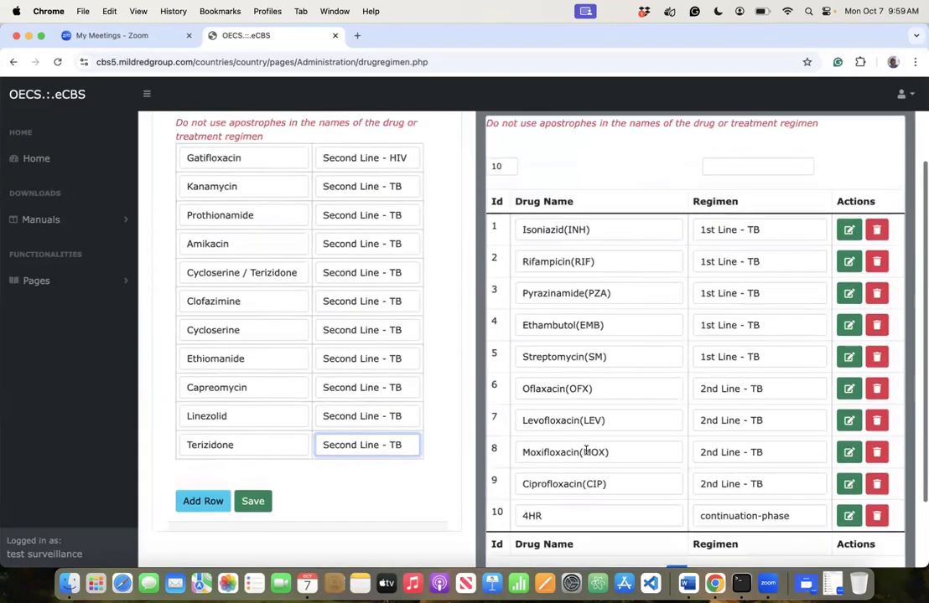
{"action": "left_click", "coordinate": [251, 502]}
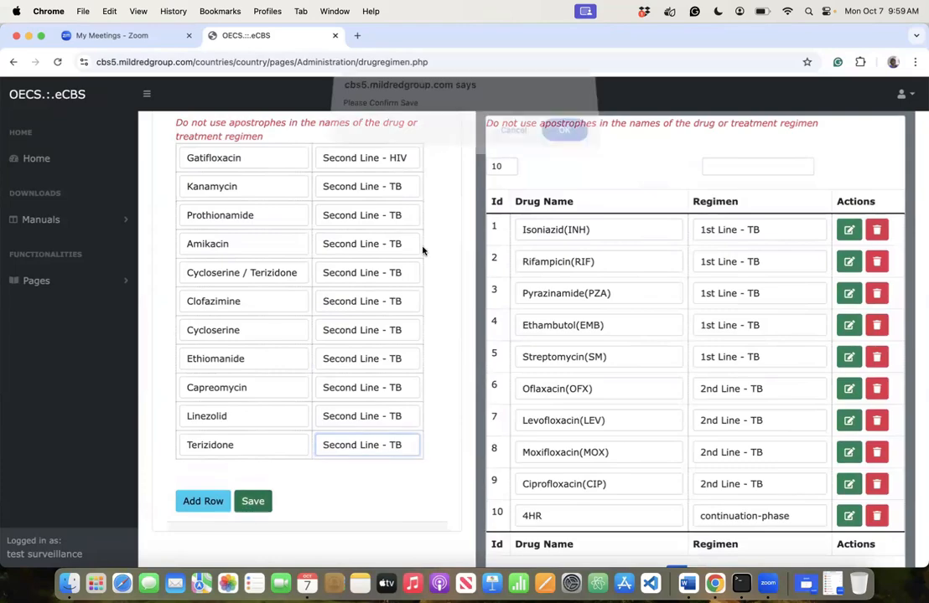
{"action": "left_click", "coordinate": [563, 140]}
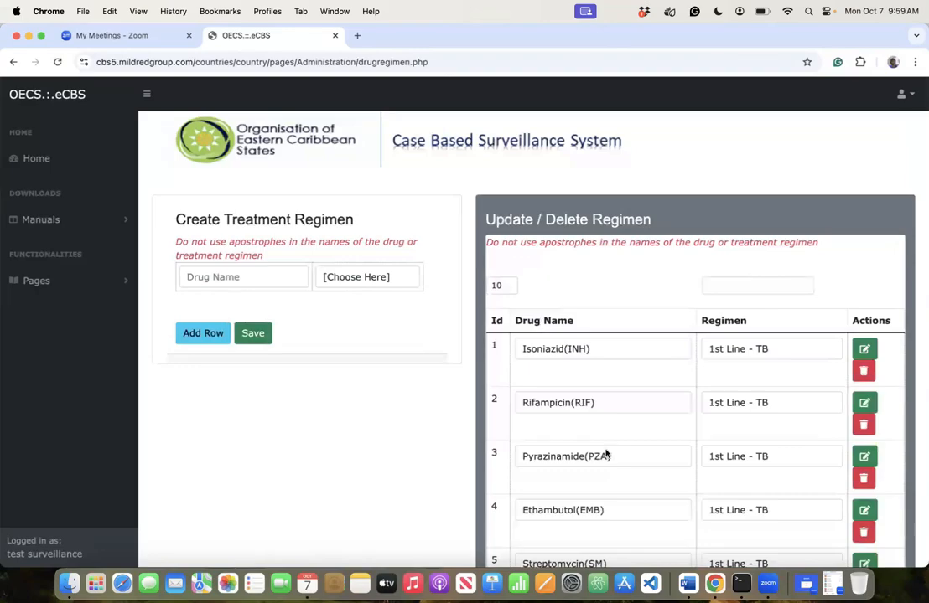
- Correct row 7 from Oflaxacin(OFX) to Ofloxacin(OFX) and save the update
{"action": "scroll", "coordinate": [603, 454], "scroll_direction": "down", "scroll_amount": 3}
{"action": "scroll", "coordinate": [606, 453], "scroll_direction": "down", "scroll_amount": 3}
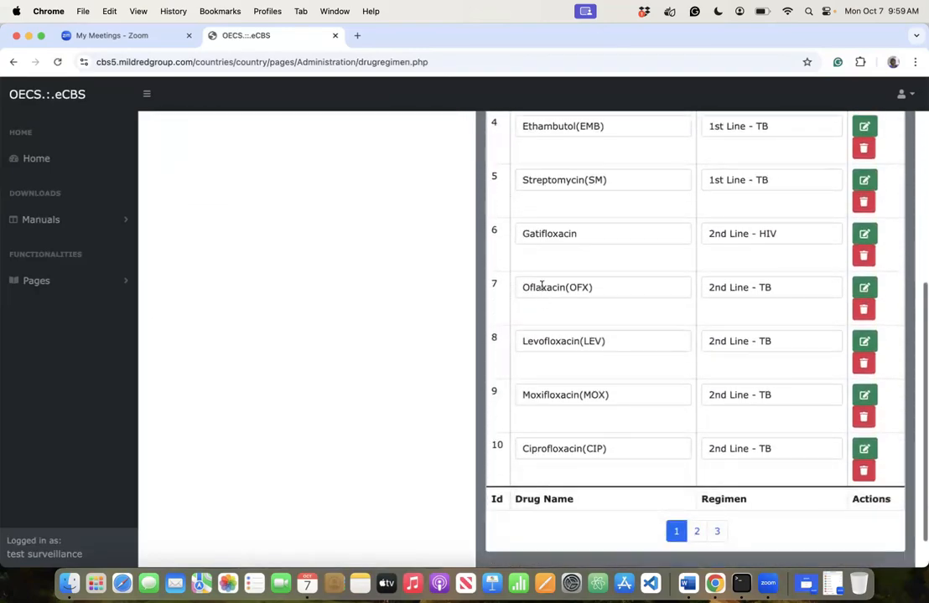
{"action": "left_click", "coordinate": [539, 289]}
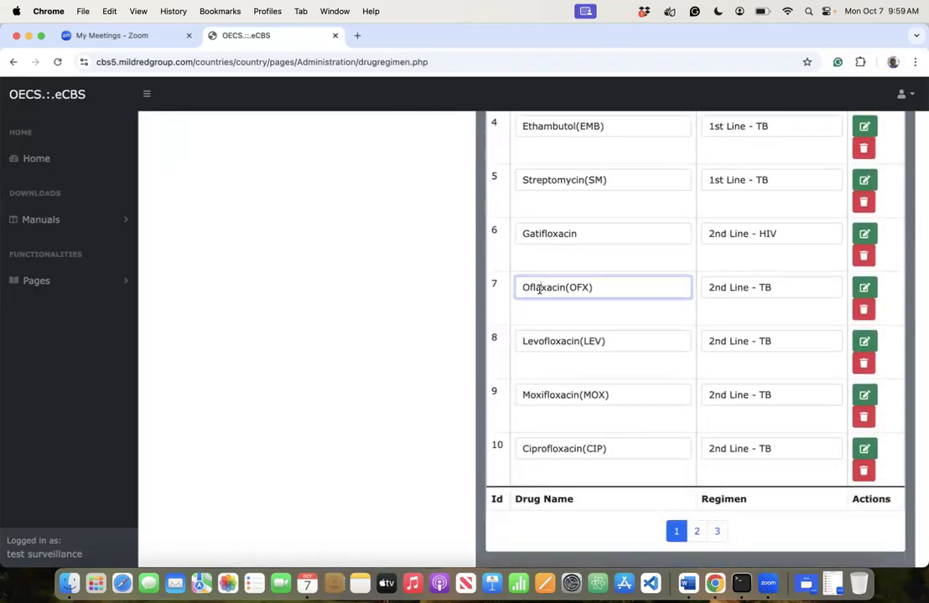
{"action": "key", "text": "Delete"}
{"action": "type", "text": "0"}
{"action": "key", "text": "BackSpace"}
{"action": "type", "text": "o"}
{"action": "left_click", "coordinate": [864, 288]}
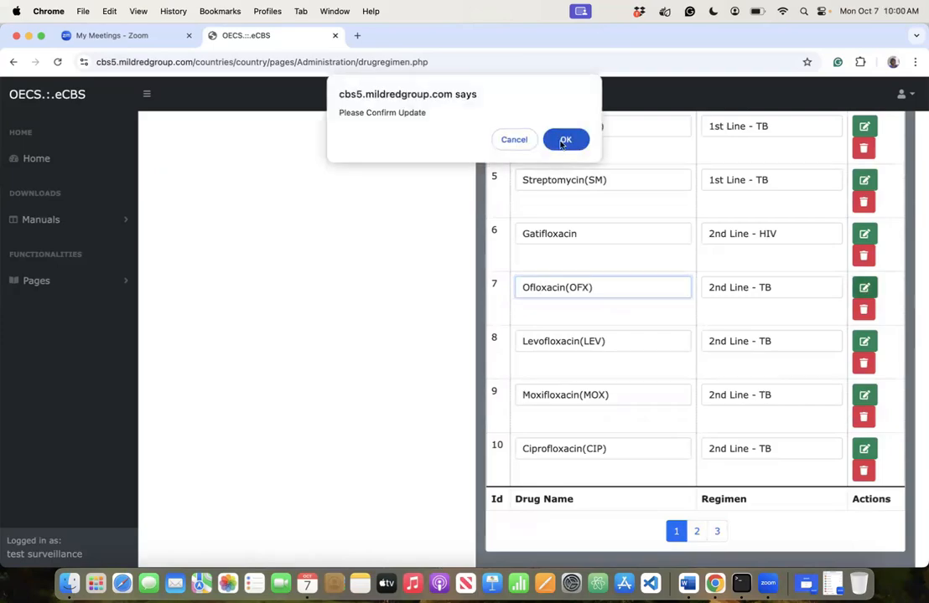
{"action": "left_click", "coordinate": [561, 142]}
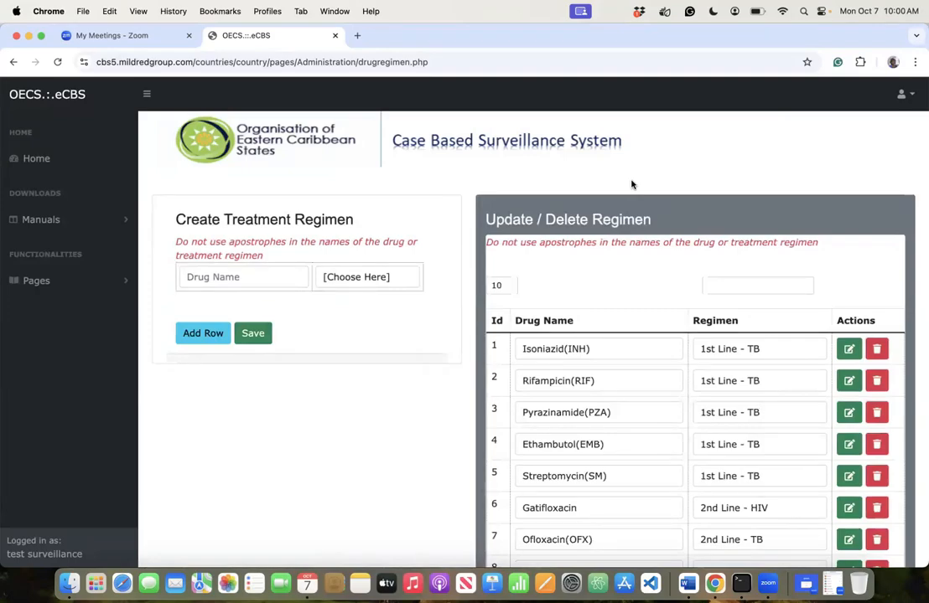
- Enter Bedaquiline with regimen Other Medication and add a blank row below it
{"action": "left_click", "coordinate": [279, 270]}
{"action": "type", "text": "Bed"}
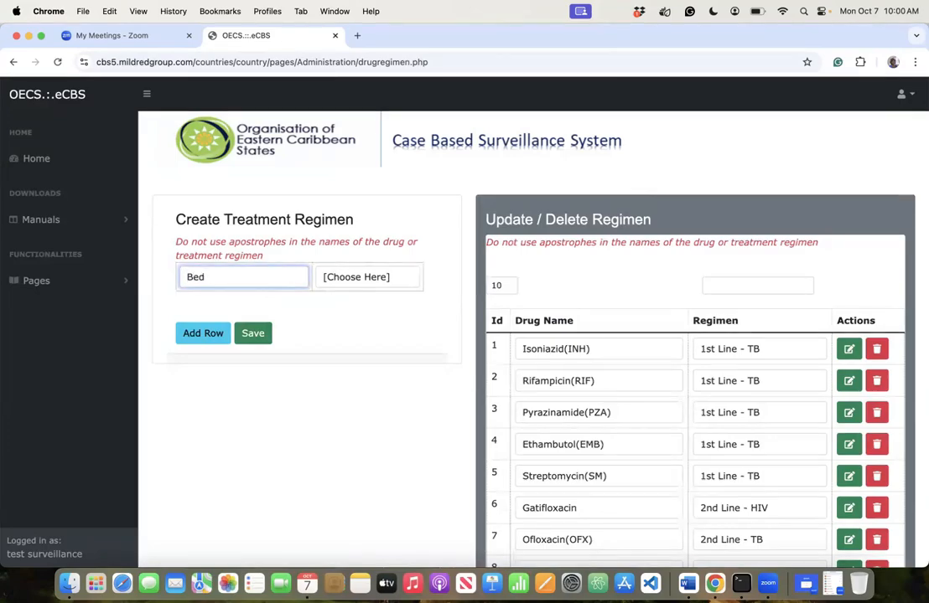
{"action": "type", "text": "aquiline"}
{"action": "left_click", "coordinate": [373, 277]}
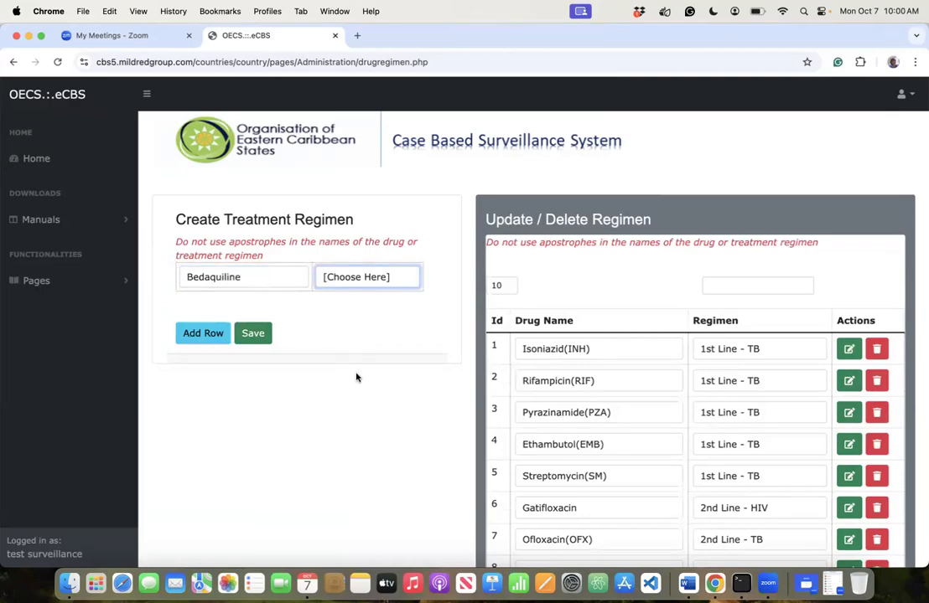
{"action": "left_click", "coordinate": [353, 401]}
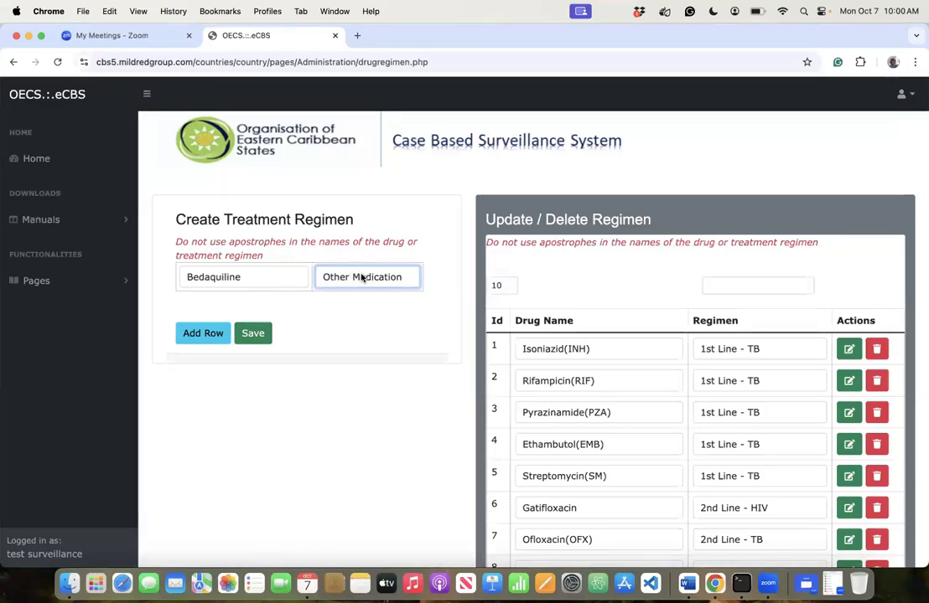
{"action": "left_click", "coordinate": [362, 278]}
{"action": "left_click", "coordinate": [362, 277]}
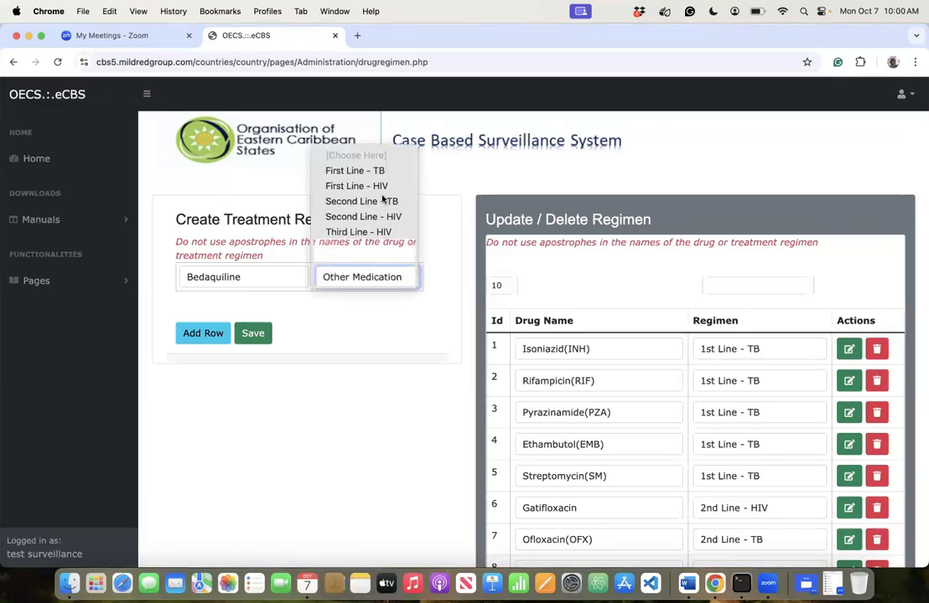
{"action": "left_click", "coordinate": [362, 270]}
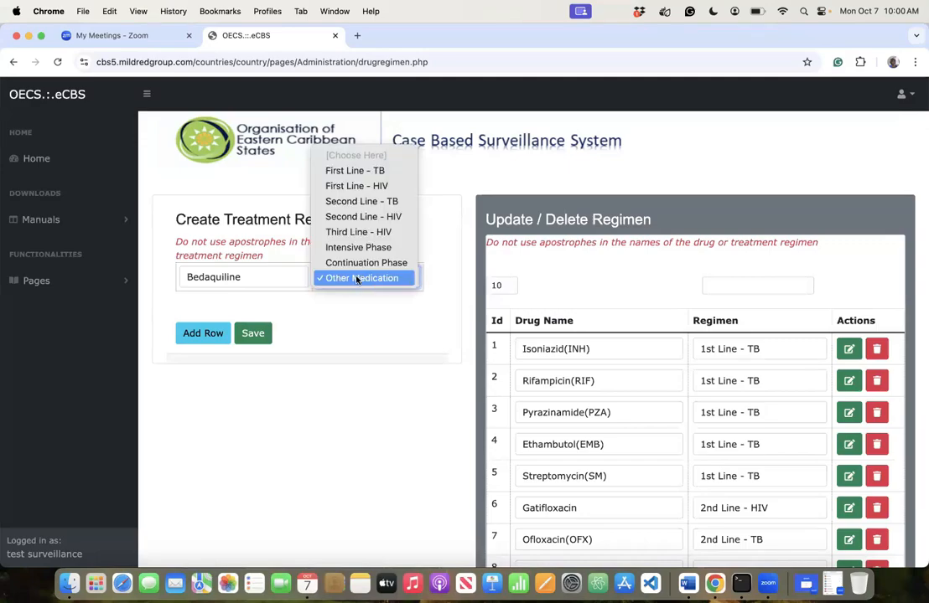
{"action": "left_click", "coordinate": [325, 325]}
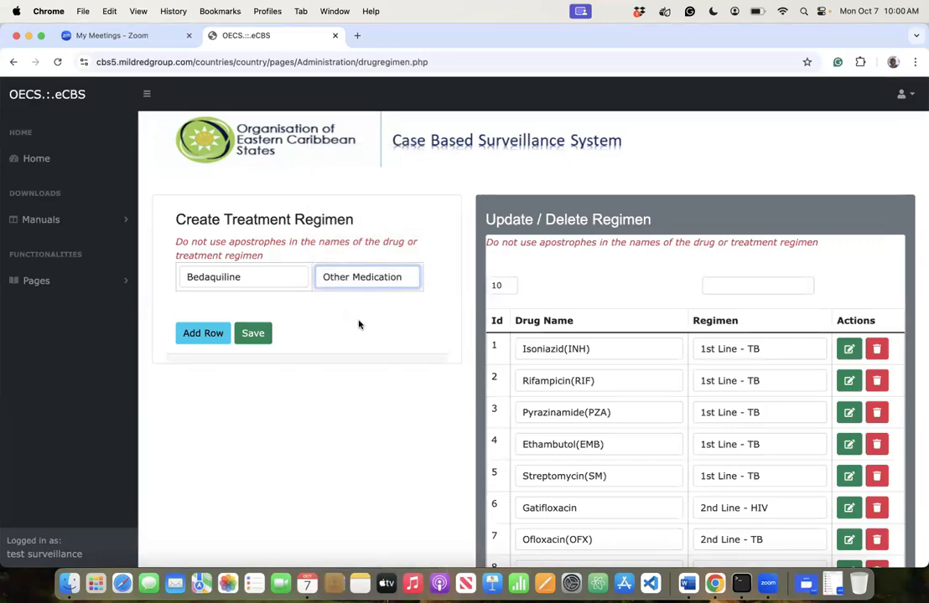
{"action": "left_click", "coordinate": [208, 335]}
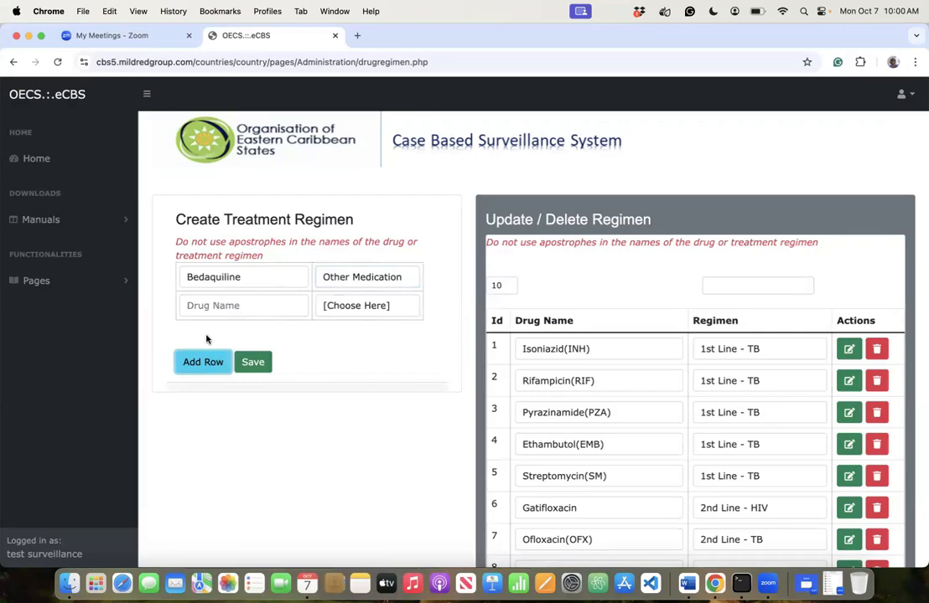
- Add Delamanid and p-aminosalicylic acid as Other Medication drugs
{"action": "left_click", "coordinate": [213, 304]}
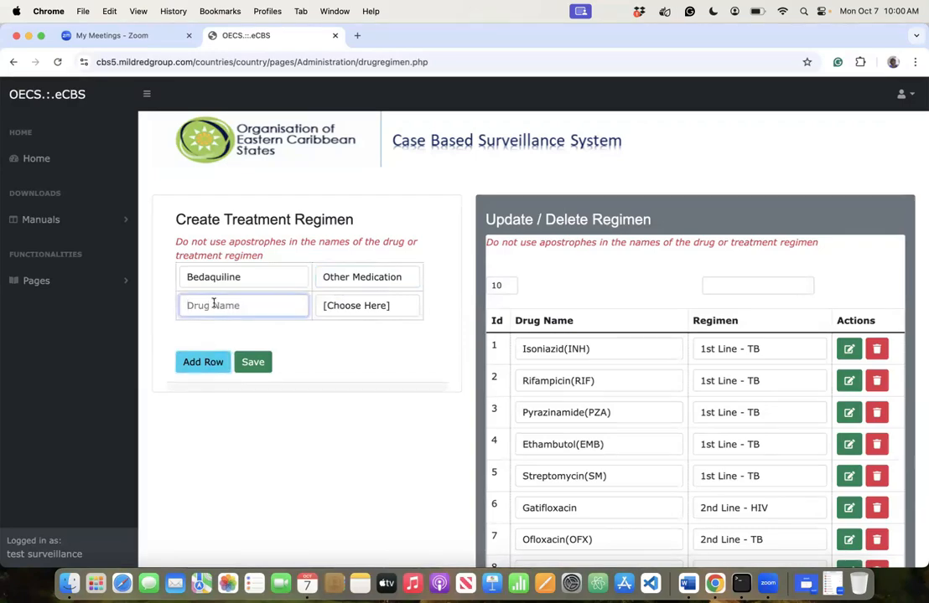
{"action": "type", "text": "Dela"}
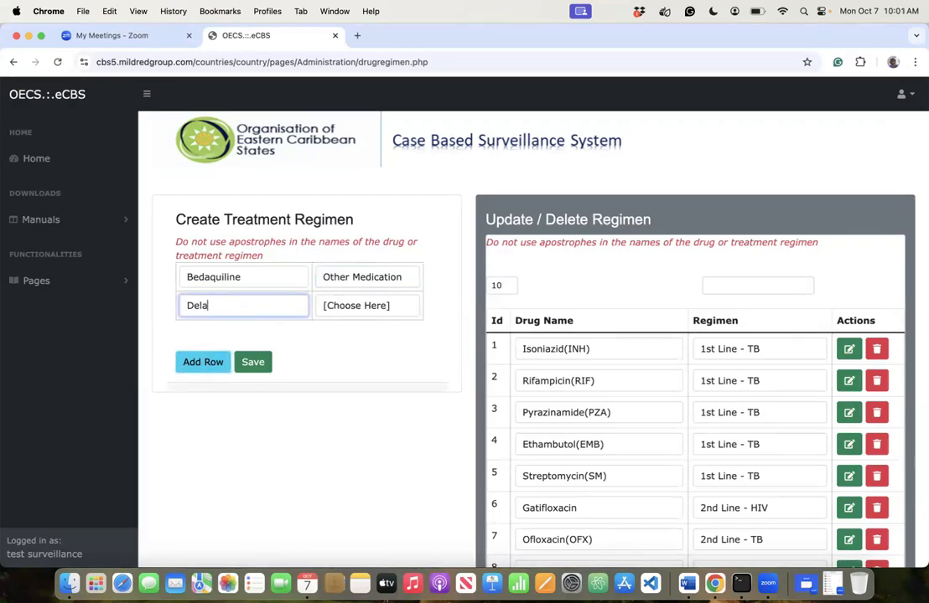
{"action": "type", "text": "manid"}
{"action": "left_click", "coordinate": [371, 306]}
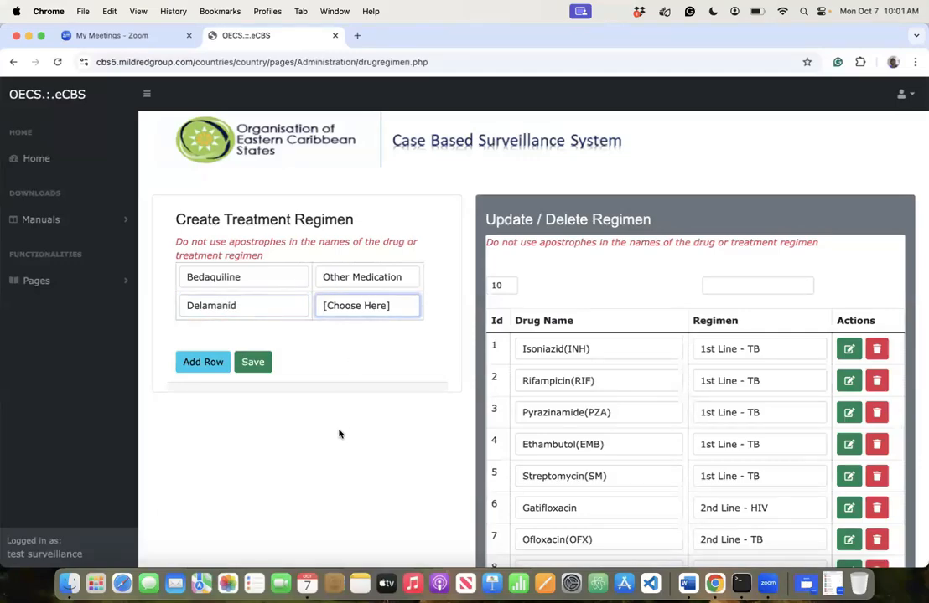
{"action": "left_click", "coordinate": [190, 369]}
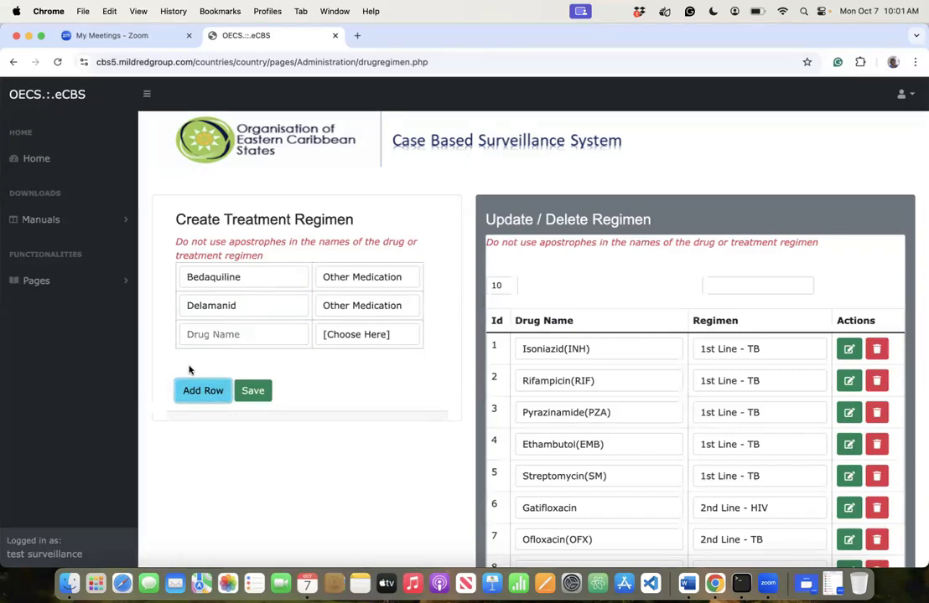
{"action": "left_click", "coordinate": [191, 333]}
{"action": "type", "text": "p-"}
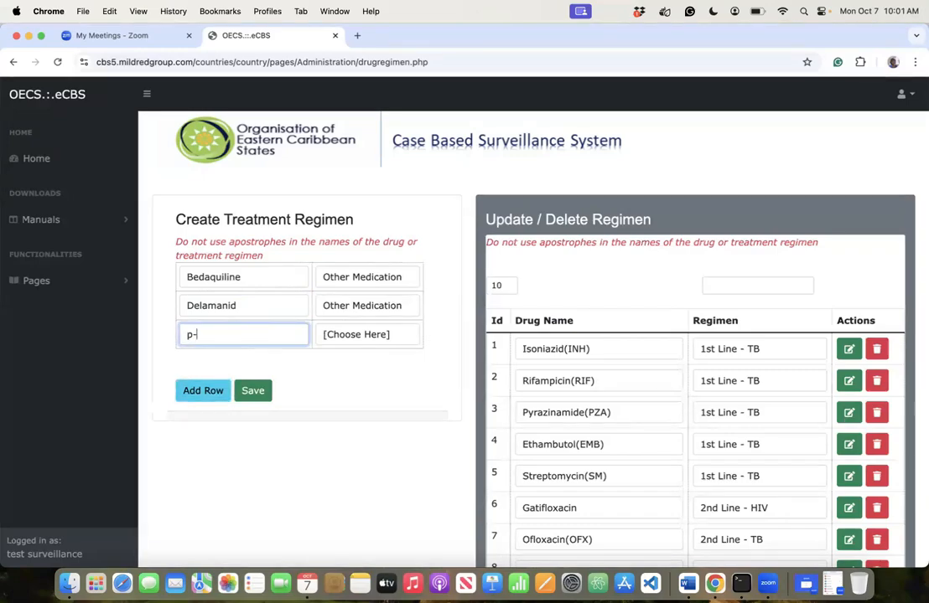
{"action": "type", "text": "amino"}
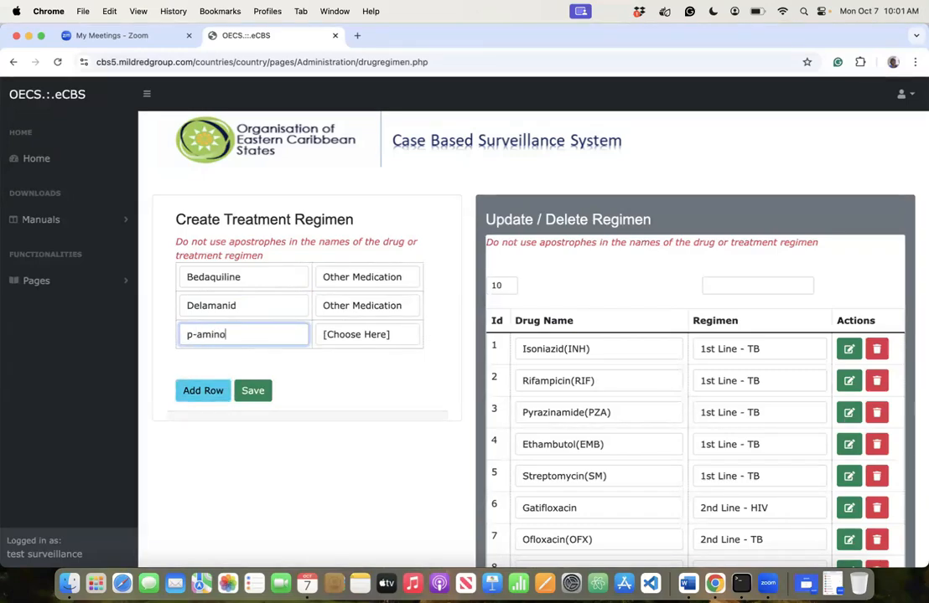
{"action": "type", "text": "salicylic acid"}
{"action": "left_click", "coordinate": [352, 339]}
{"action": "left_click", "coordinate": [333, 461]}
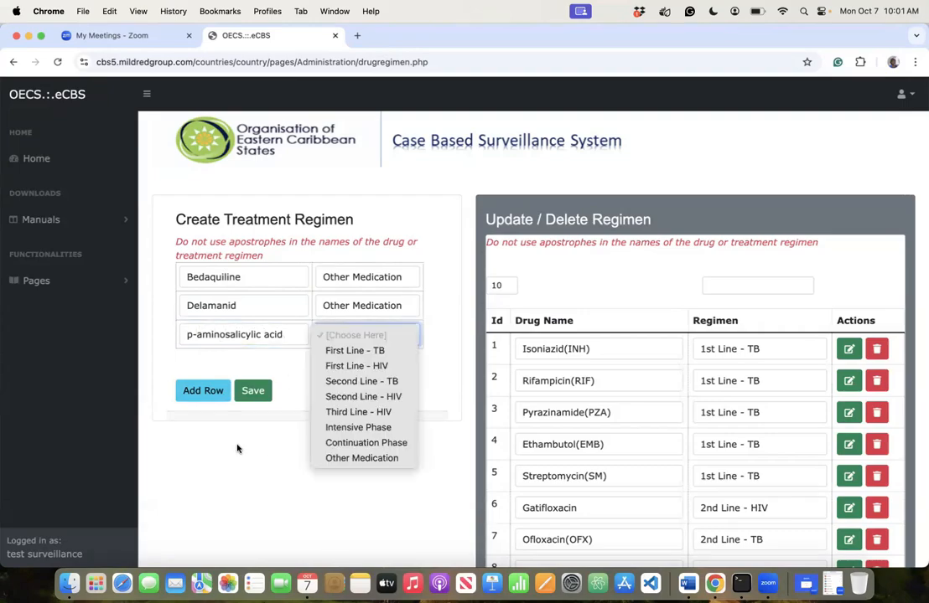
{"action": "left_click", "coordinate": [203, 390]}
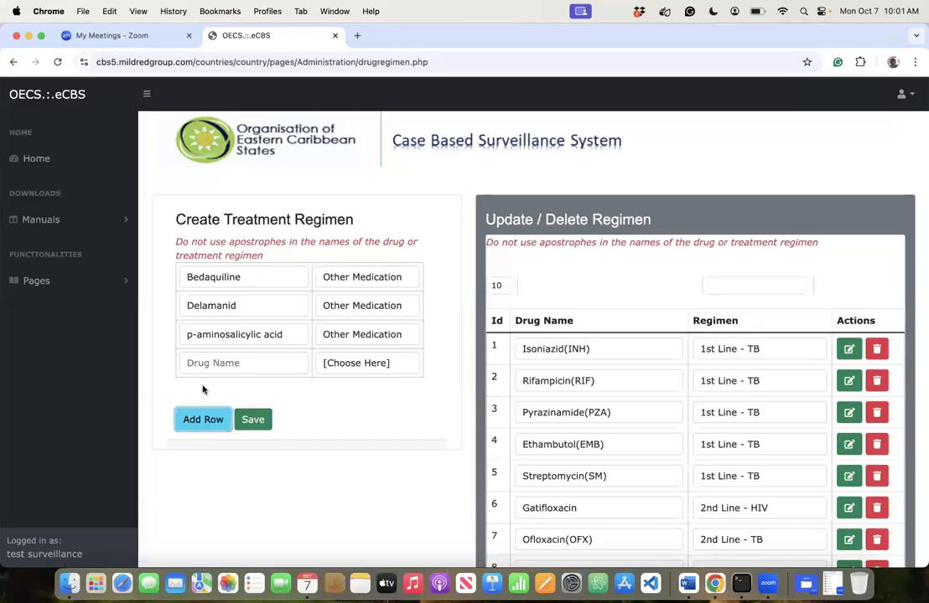
- Add Imipenem-cilastatin4 and Meropenem as Other Medication, leaving a sixth blank row
{"action": "left_click", "coordinate": [212, 361]}
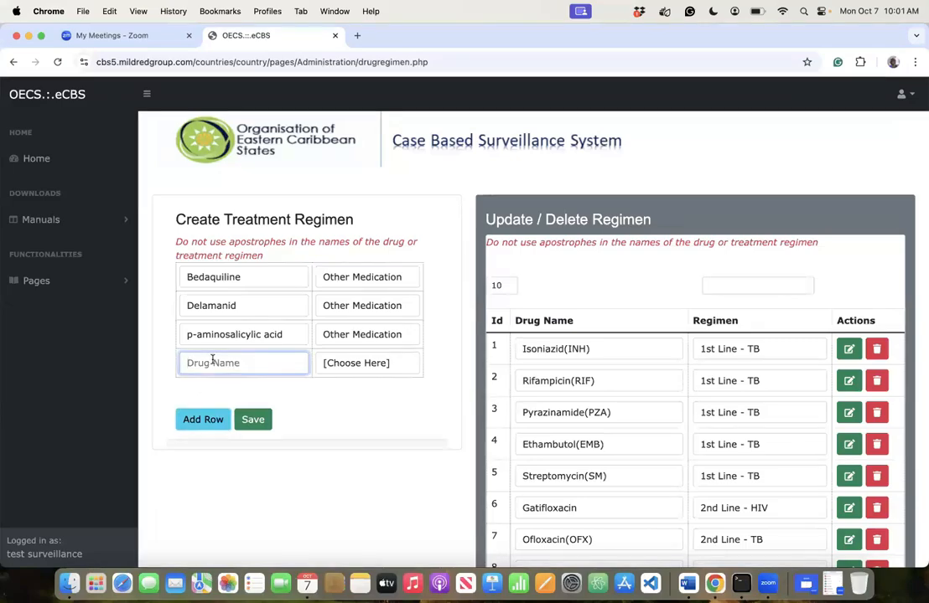
{"action": "type", "text": "Imipenem-cila"}
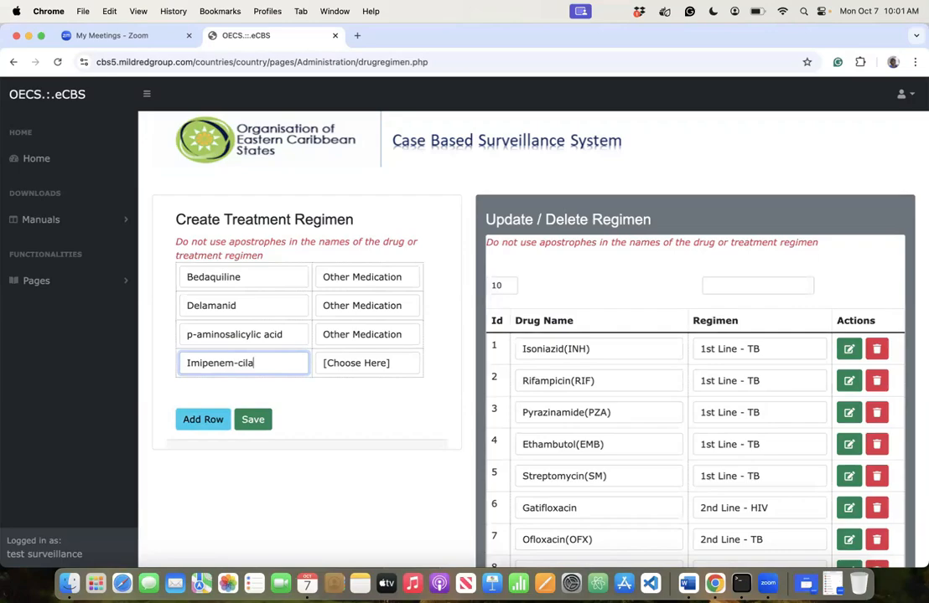
{"action": "type", "text": "statin4"}
{"action": "key", "text": "Tab"}
{"action": "key", "text": "o"}
{"action": "left_click", "coordinate": [203, 418]}
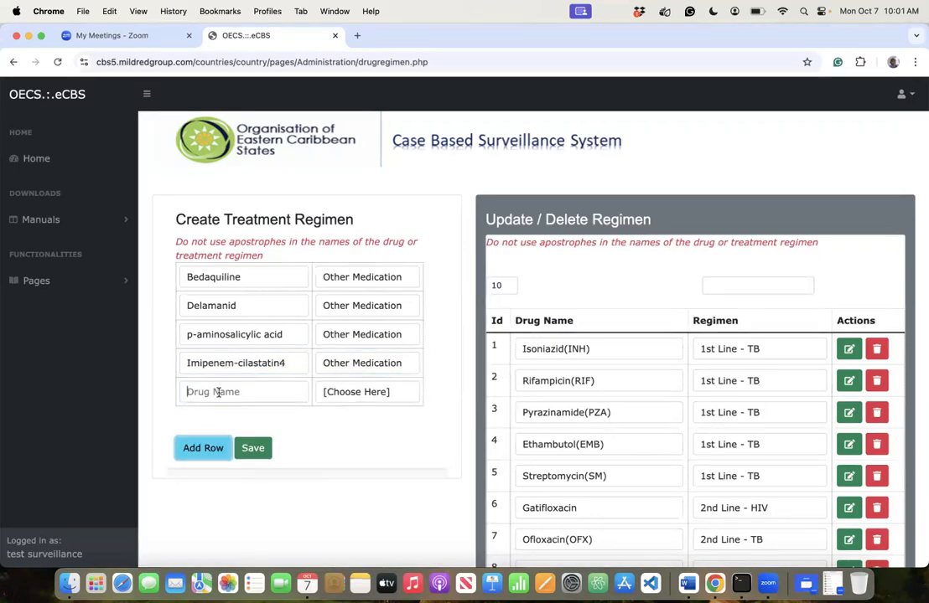
{"action": "left_click", "coordinate": [190, 391]}
{"action": "type", "text": "Mero"}
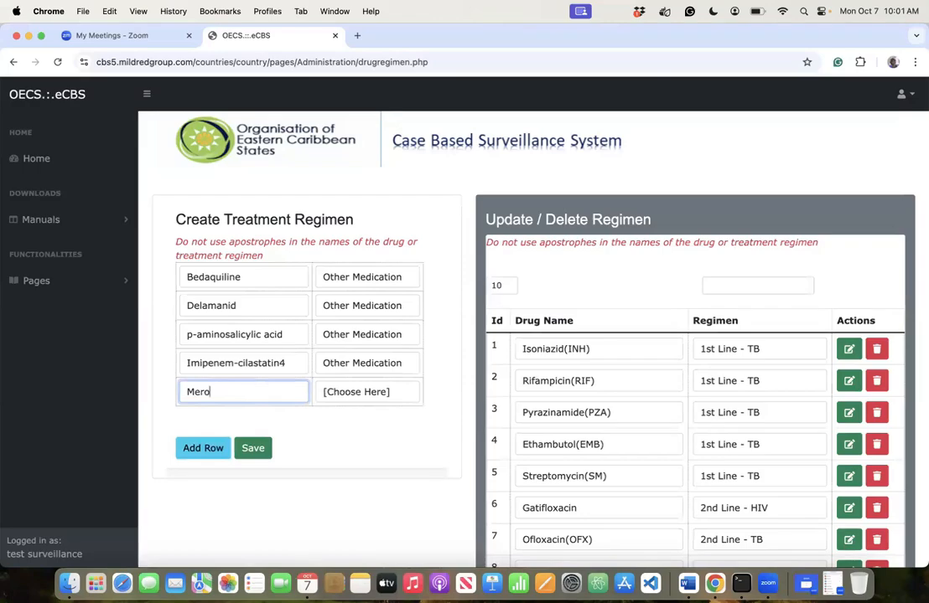
{"action": "type", "text": "penem"}
{"action": "left_click", "coordinate": [353, 394]}
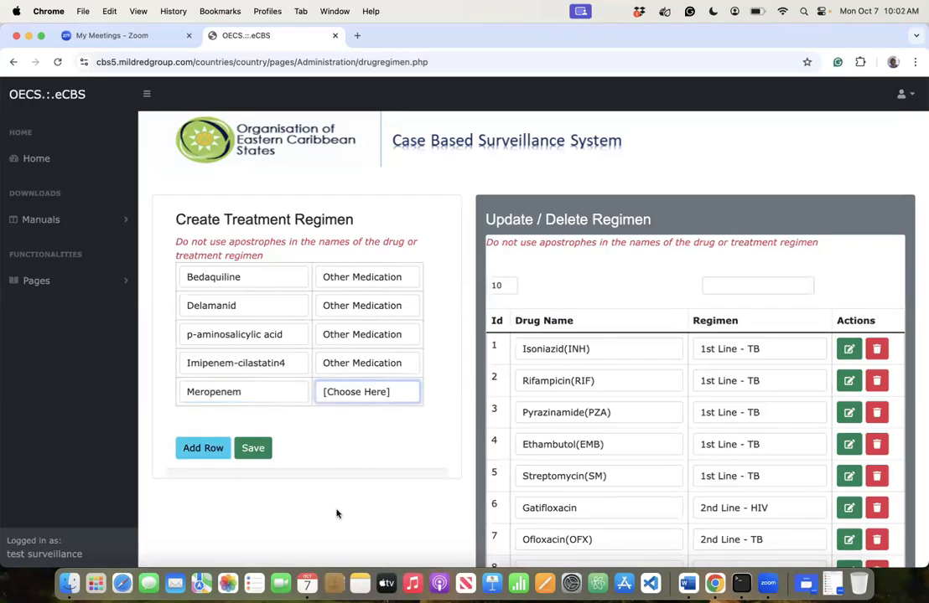
{"action": "left_click", "coordinate": [337, 514]}
{"action": "left_click", "coordinate": [206, 449]}
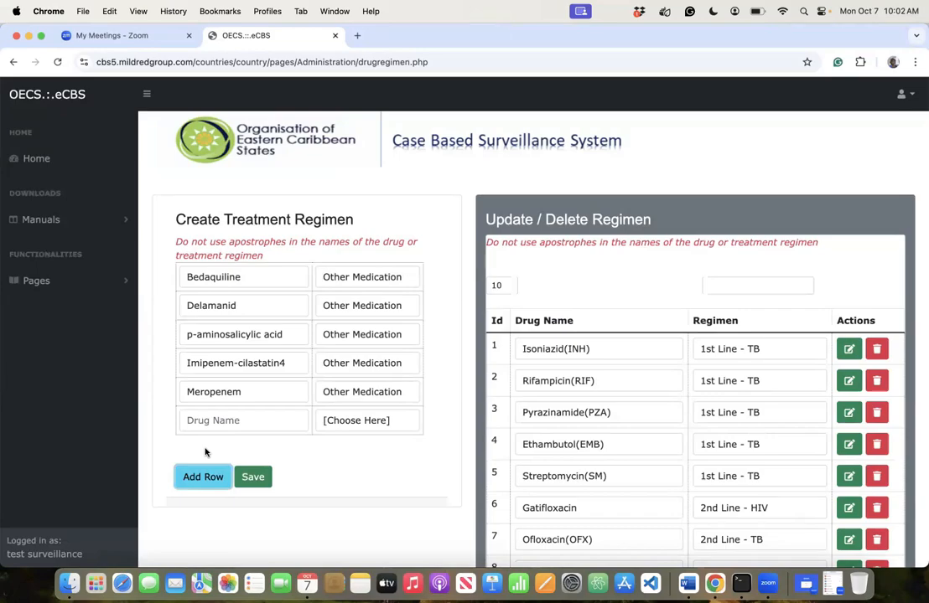
- Add Amoxicillin-Clavulanate with regimen Other Medication
{"action": "left_click", "coordinate": [197, 420]}
{"action": "type", "text": "Amo"}
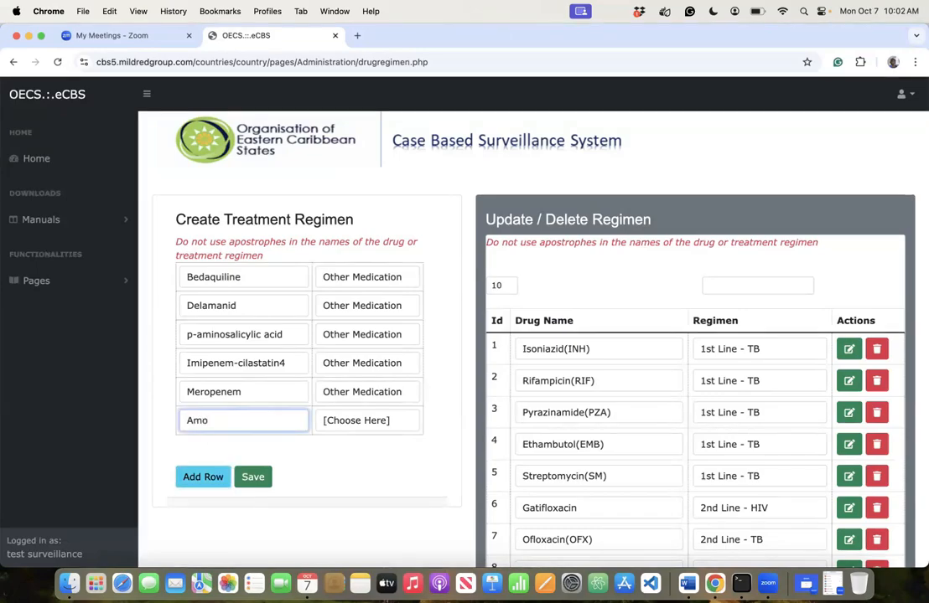
{"action": "type", "text": "xicillin-Clavulanate"}
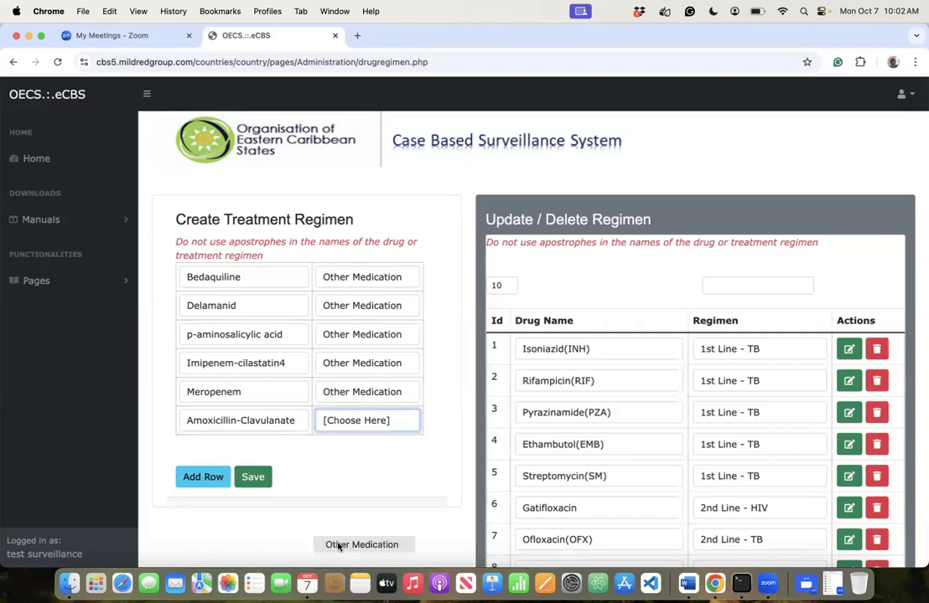
{"action": "left_click", "coordinate": [344, 545]}
{"action": "left_click", "coordinate": [204, 478]}
{"action": "left_click", "coordinate": [213, 449]}
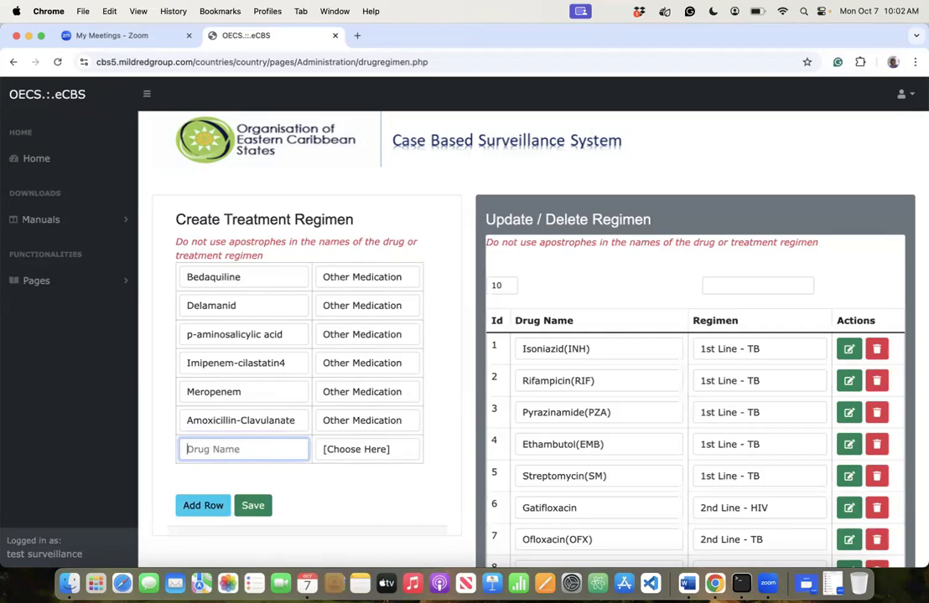
- Add Co-trimoxazole as an Other Medication drug
{"action": "type", "text": "Cotrimoxazole"}
{"action": "left_click", "coordinate": [199, 449]}
{"action": "type", "text": "-"}
{"action": "left_click", "coordinate": [356, 453]}
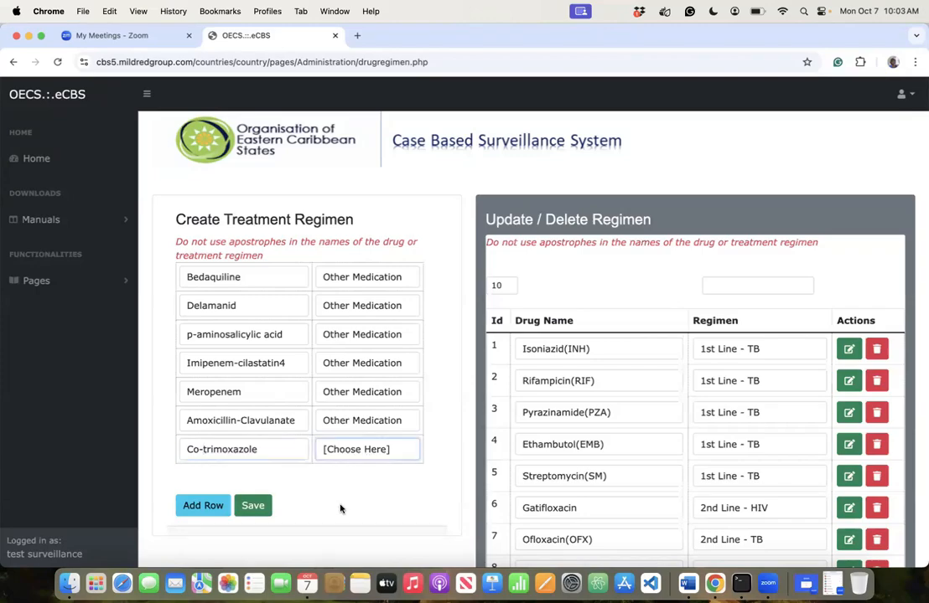
{"action": "left_click", "coordinate": [360, 554]}
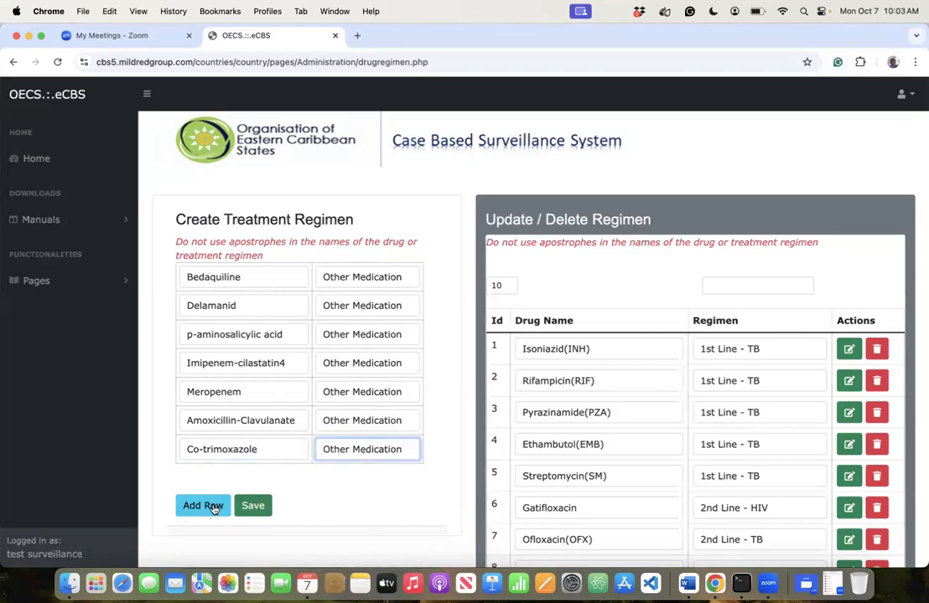
{"action": "left_click", "coordinate": [206, 505]}
- Add Thioacetazone as Other Medication and save all the new drug entries
{"action": "left_click", "coordinate": [251, 470]}
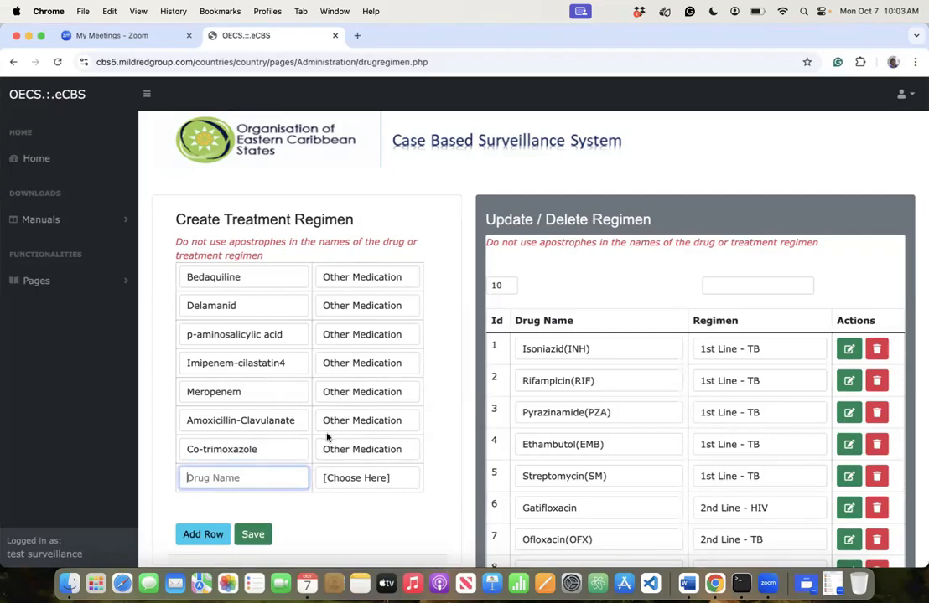
{"action": "left_click", "coordinate": [259, 450]}
{"action": "left_click", "coordinate": [246, 473]}
{"action": "type", "text": "Thioacetazomne"}
{"action": "key", "text": "BackSpace"}
{"action": "key", "text": "BackSpace"}
{"action": "type", "text": "ne"}
{"action": "left_click", "coordinate": [356, 478]}
{"action": "left_click", "coordinate": [363, 551]}
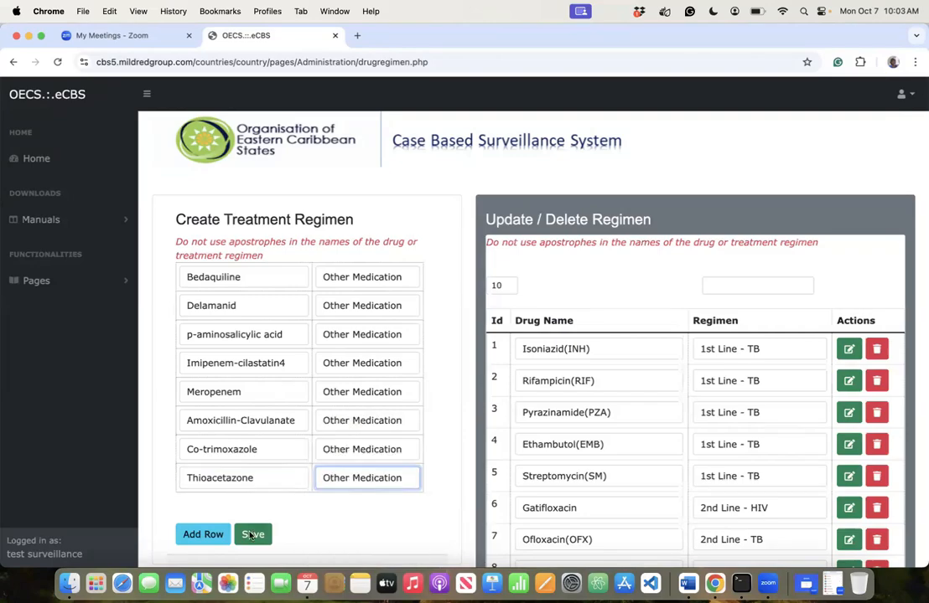
{"action": "left_click", "coordinate": [250, 535]}
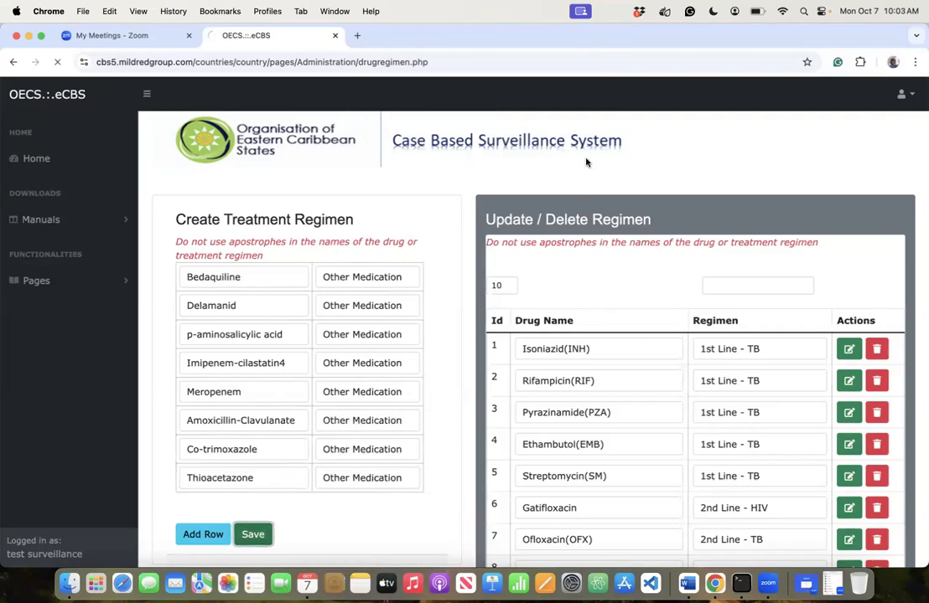
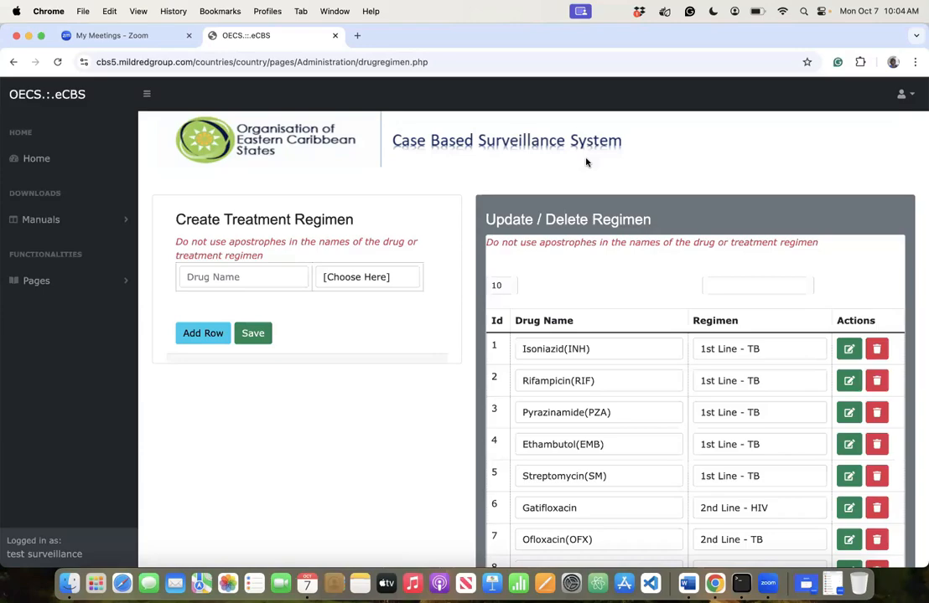
- Add Aqueous crystalline penicillin as Other Medication and add a new row
{"action": "left_click", "coordinate": [248, 276]}
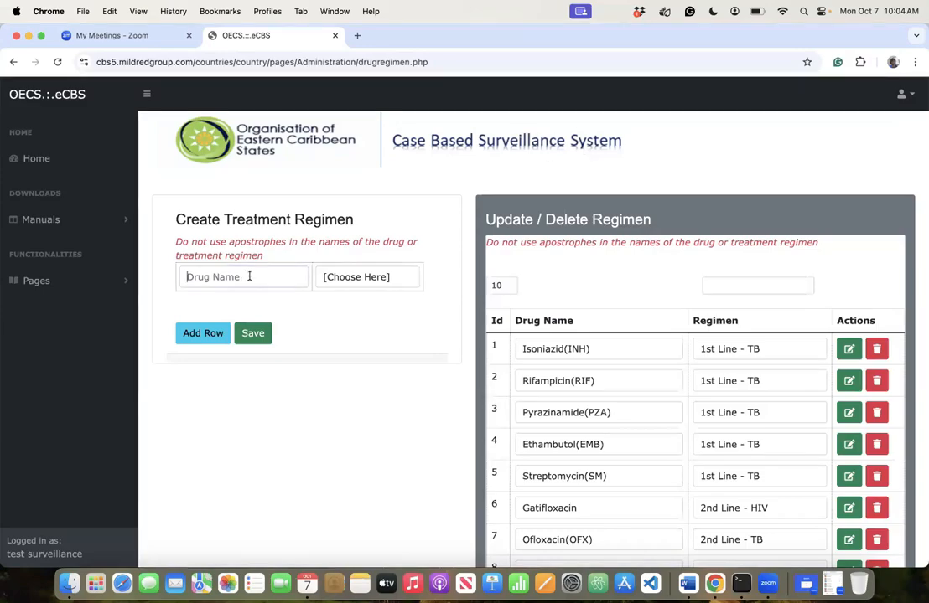
{"action": "type", "text": "Aque"}
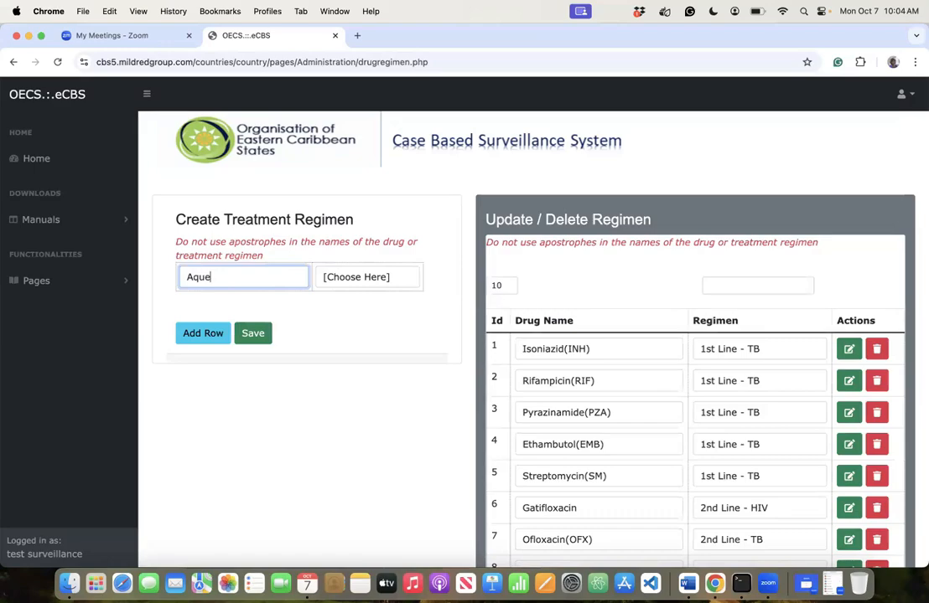
{"action": "type", "text": "ous"}
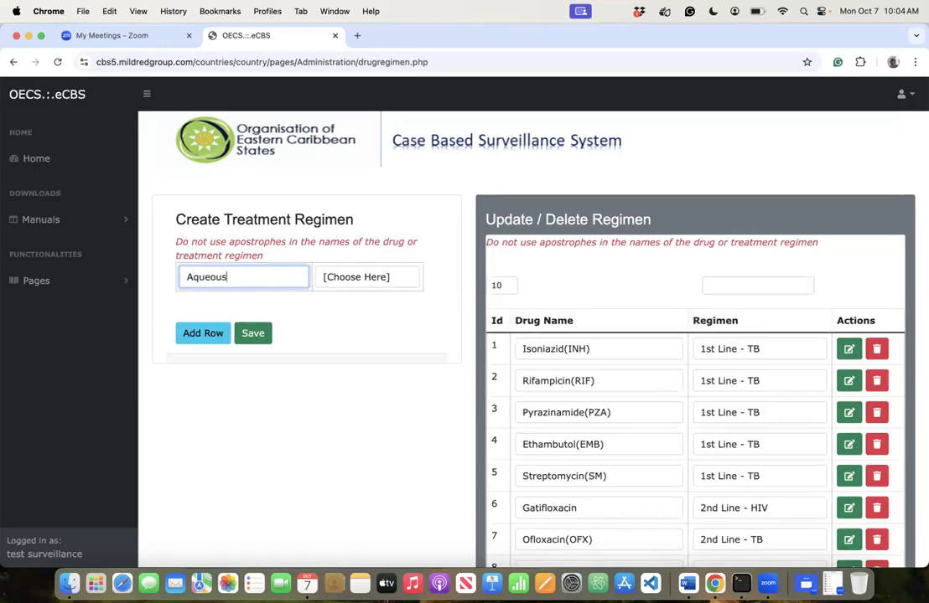
{"action": "type", "text": " crystalline penicillin"}
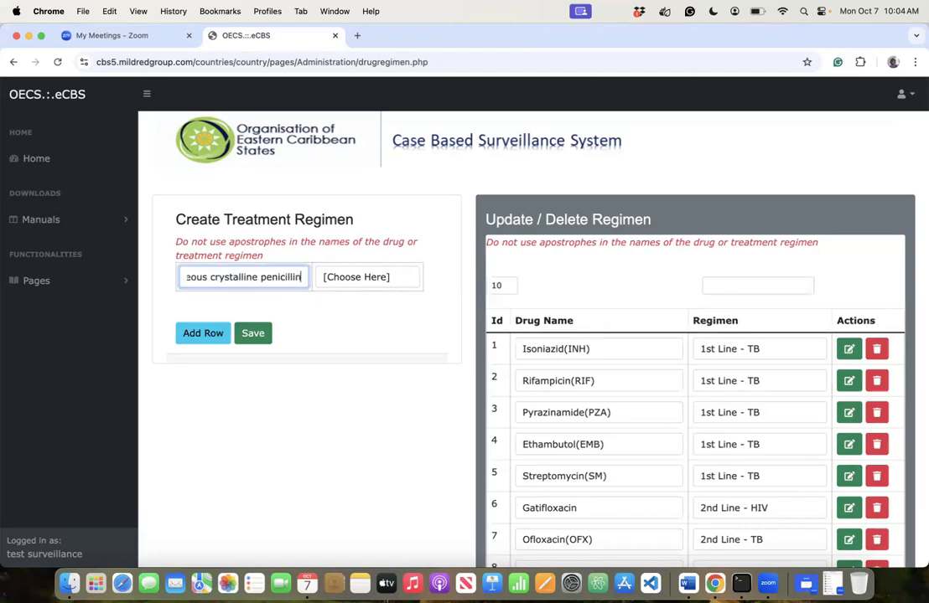
{"action": "left_click", "coordinate": [395, 282]}
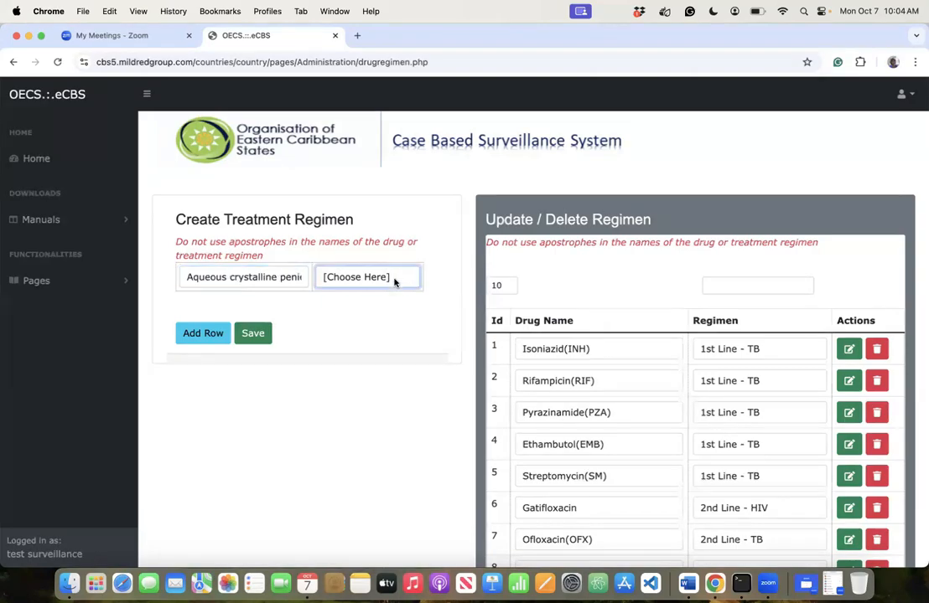
{"action": "left_click", "coordinate": [396, 282]}
{"action": "left_click", "coordinate": [363, 399]}
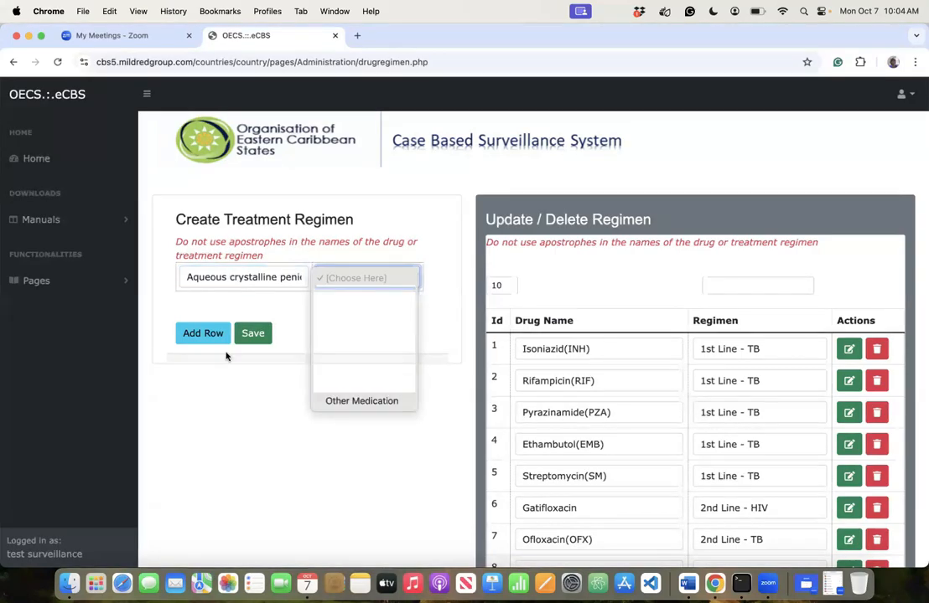
{"action": "left_click", "coordinate": [202, 334]}
- Add Posaconazole as an Other Medication drug and add another row
{"action": "left_click", "coordinate": [223, 305]}
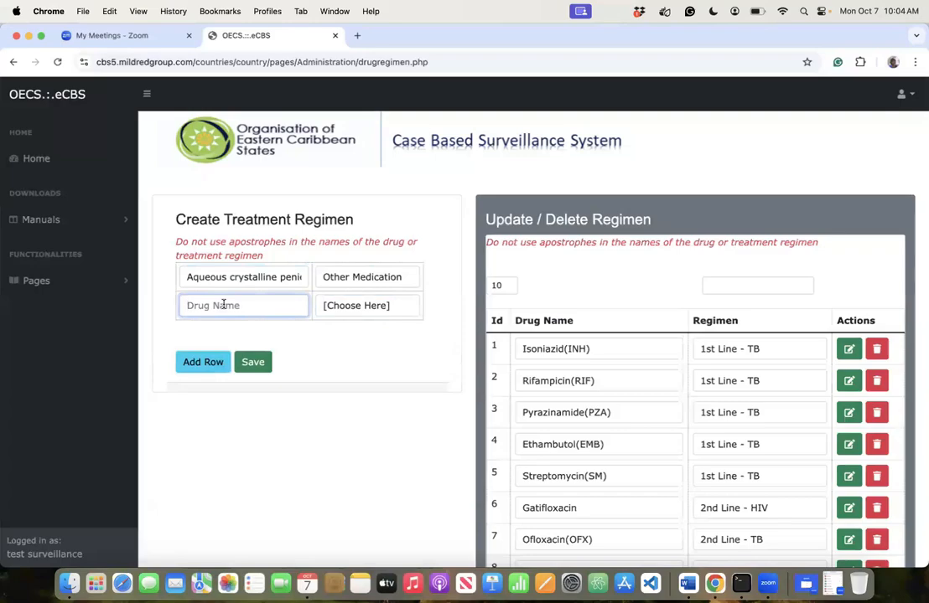
{"action": "type", "text": "Posaconazole"}
{"action": "key", "text": "Tab"}
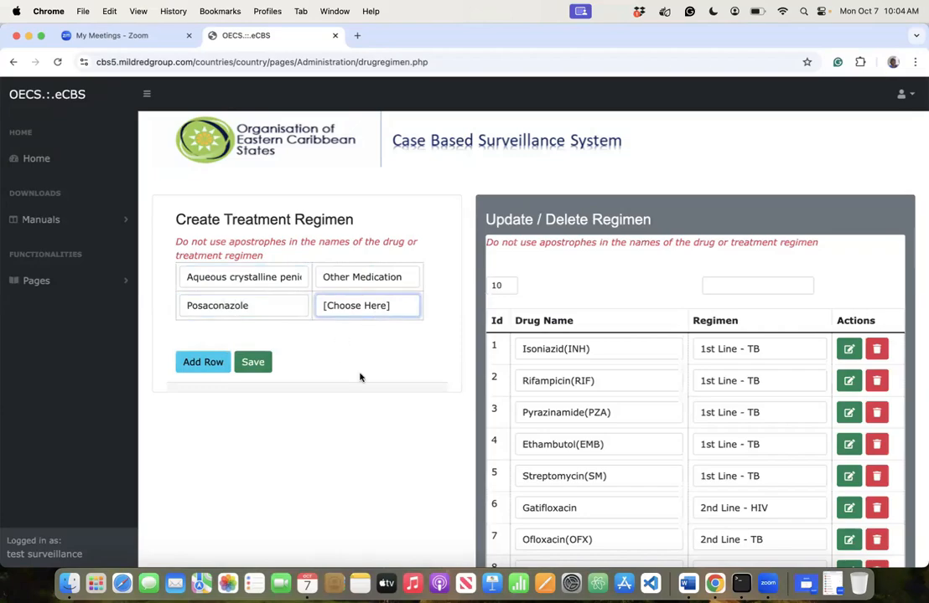
{"action": "left_click", "coordinate": [213, 363]}
- Add Voriconazole with regimen Other Medication, followed by a blank row
{"action": "left_click", "coordinate": [209, 335]}
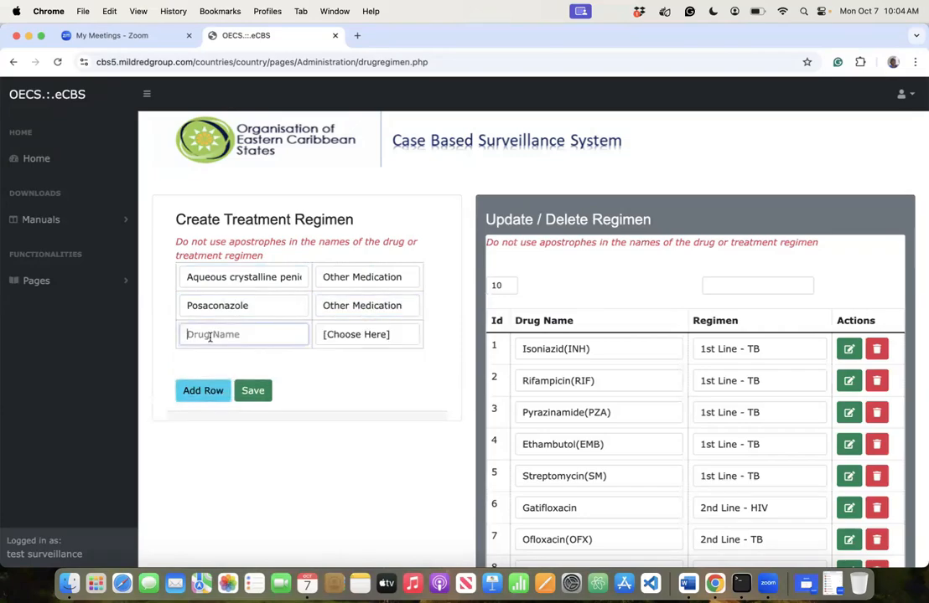
{"action": "type", "text": "V"}
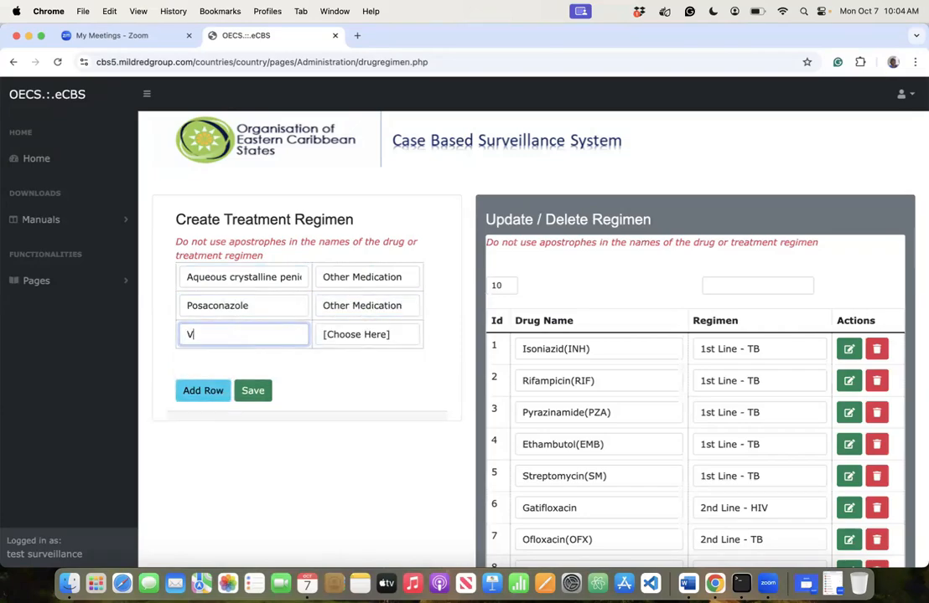
{"action": "type", "text": "oriconazole"}
{"action": "left_click", "coordinate": [362, 338]}
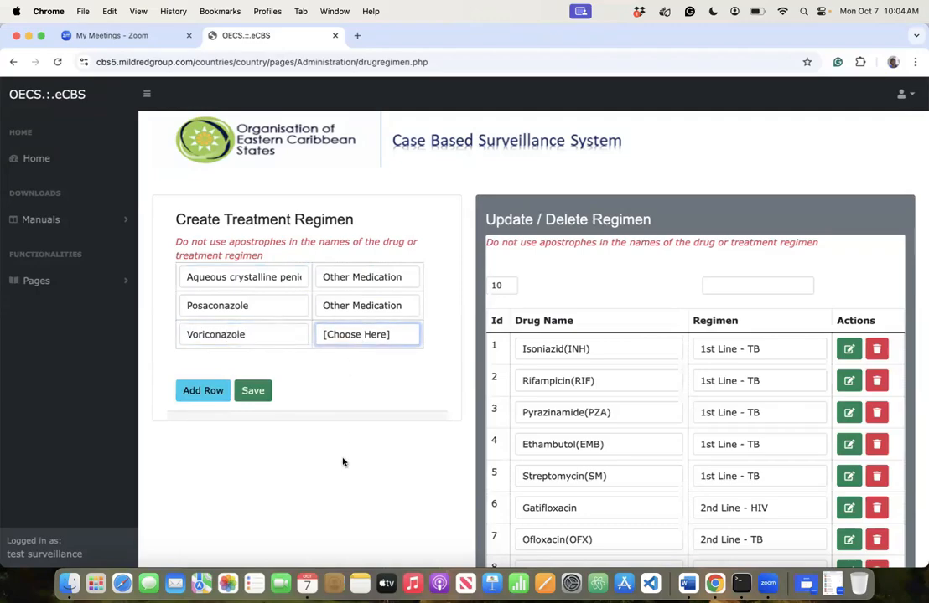
{"action": "left_click", "coordinate": [345, 462]}
{"action": "left_click", "coordinate": [201, 393]}
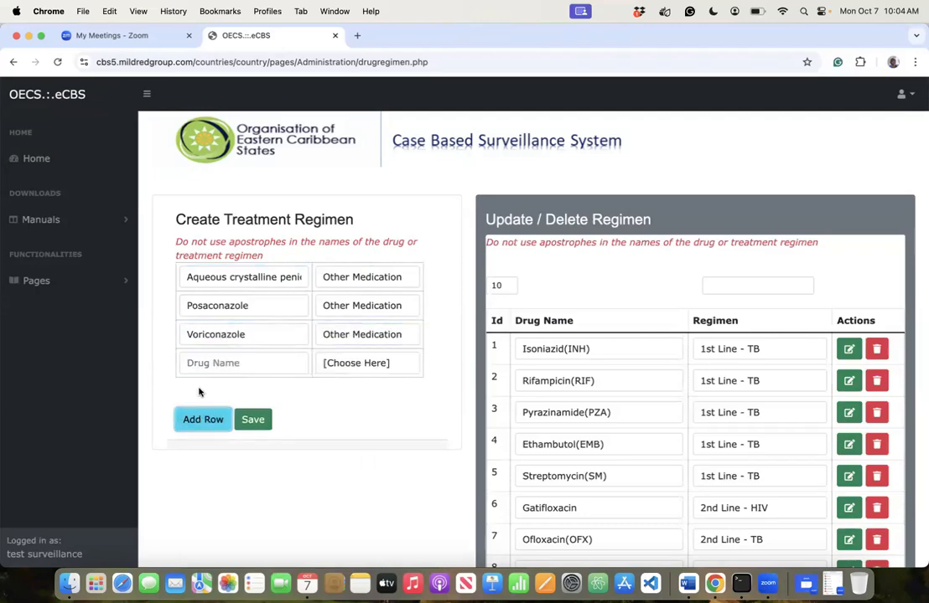
- Add Peginterferon alfa-2a as Other Medication and add a new row
{"action": "left_click", "coordinate": [239, 362]}
{"action": "type", "text": "Pegin"}
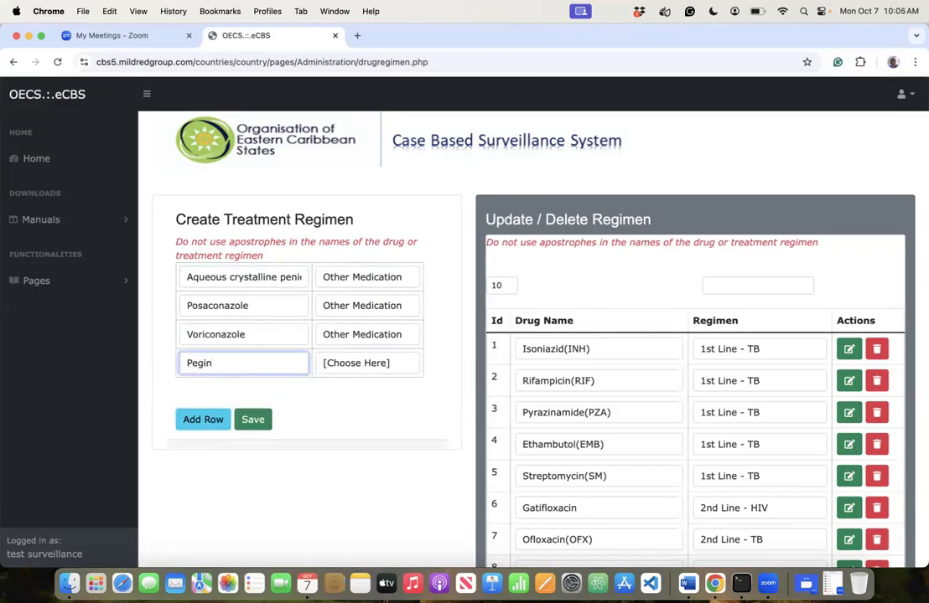
{"action": "type", "text": "terferon alfa-2a"}
{"action": "key", "text": "Tab"}
{"action": "key", "text": "space"}
{"action": "key", "text": "Return"}
{"action": "left_click", "coordinate": [200, 420]}
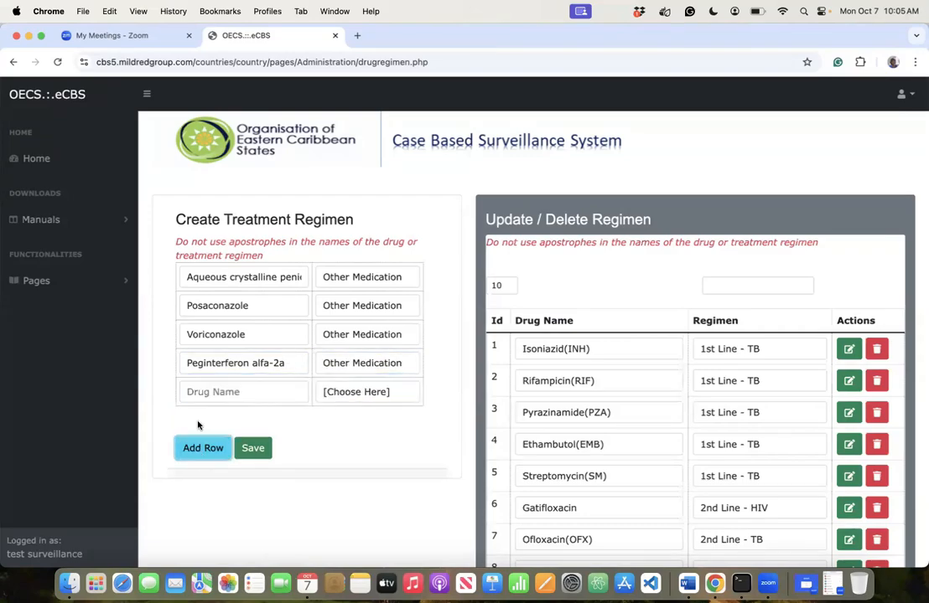
- Add Ganciclovir as Other Medication, fixing its misspelling, then add a row
{"action": "left_click", "coordinate": [202, 391]}
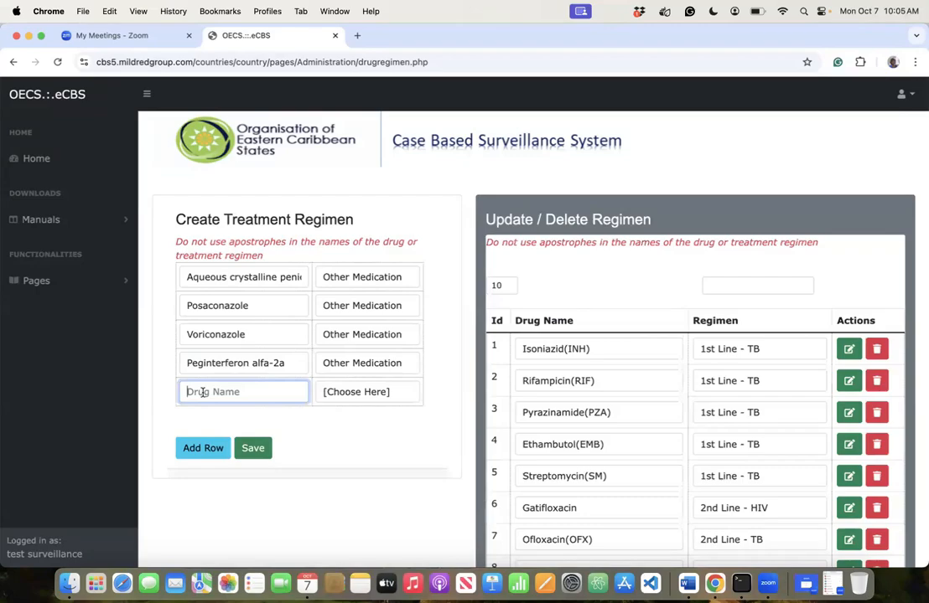
{"action": "type", "text": "Ganciclovir"}
{"action": "left_click", "coordinate": [338, 398]}
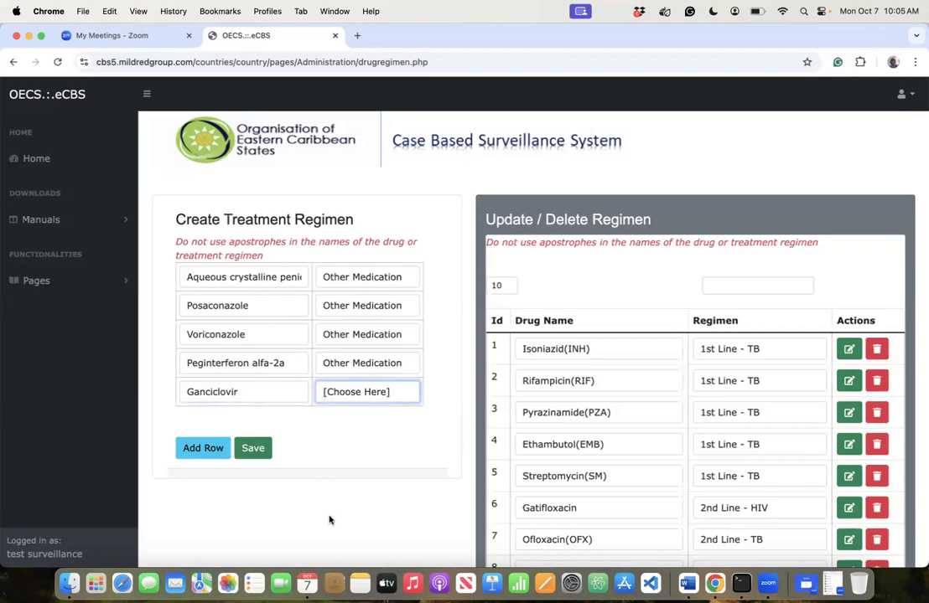
{"action": "left_click", "coordinate": [329, 519]}
{"action": "left_click", "coordinate": [198, 445]}
- Add Cidofovir as Other Medication, correcting the 'Cidofocir' typo
{"action": "left_click", "coordinate": [209, 417]}
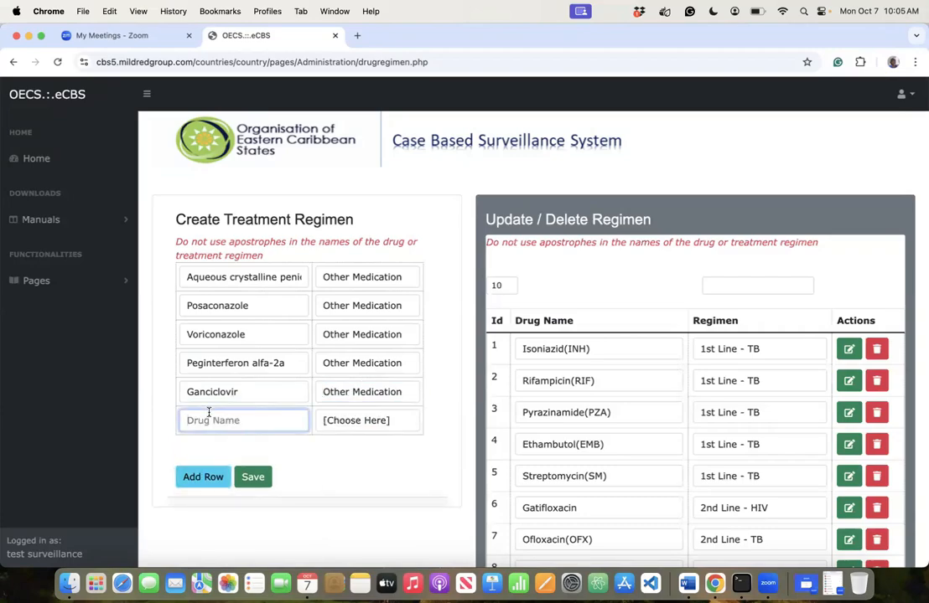
{"action": "type", "text": "Cidofocir"}
{"action": "left_click", "coordinate": [342, 419]}
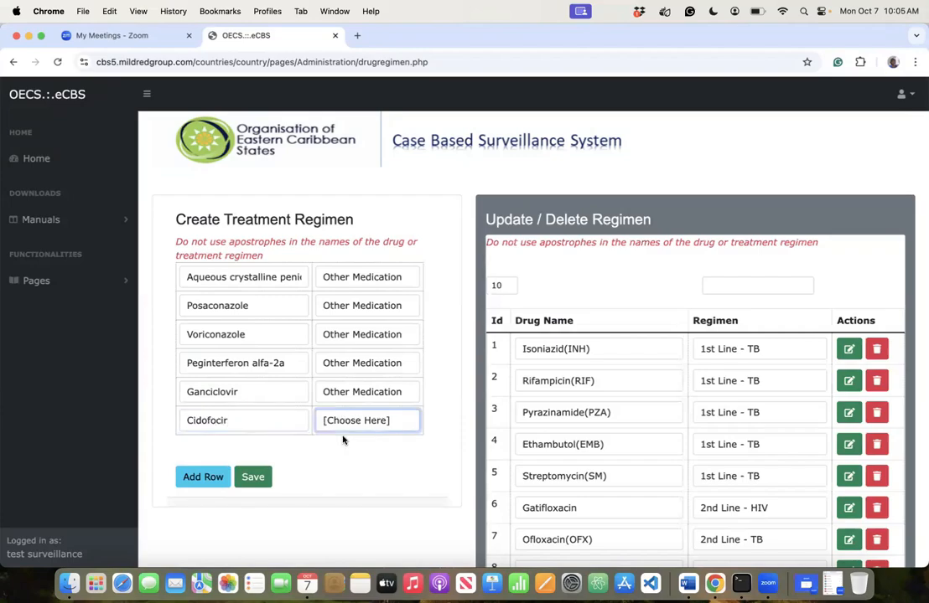
{"action": "left_click", "coordinate": [357, 545]}
{"action": "left_click", "coordinate": [203, 477]}
{"action": "left_click", "coordinate": [216, 449]}
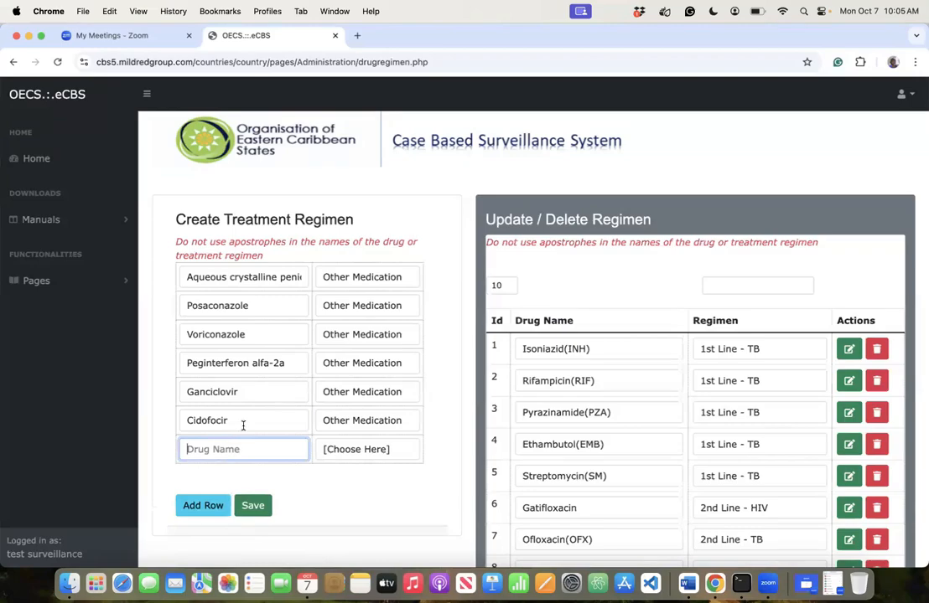
{"action": "left_click", "coordinate": [218, 419]}
{"action": "key", "text": "BackSpace"}
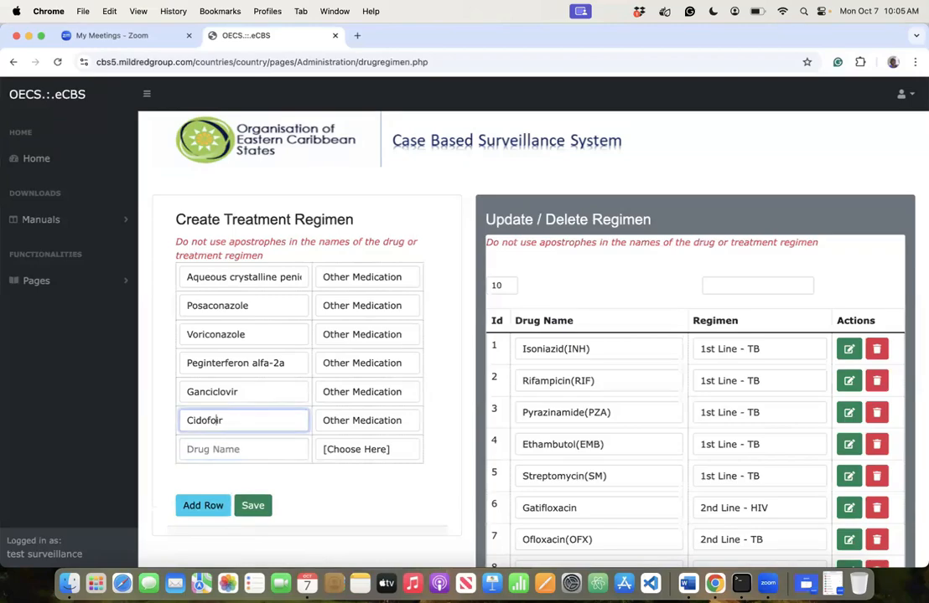
{"action": "type", "text": "vi"}
- Add Foscarnet as Other Medication and add another row
{"action": "left_click", "coordinate": [202, 448]}
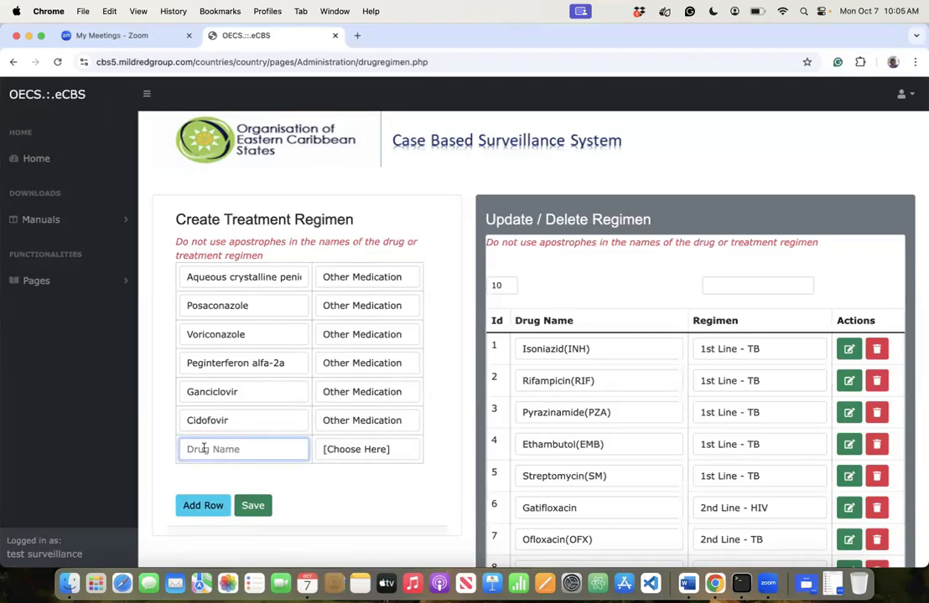
{"action": "type", "text": "Fo"}
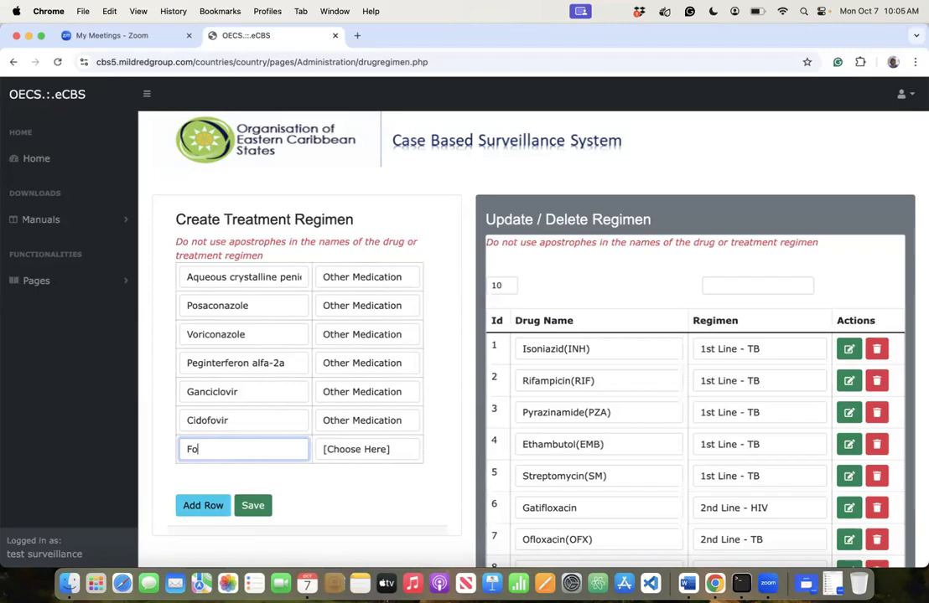
{"action": "type", "text": "scarnet"}
{"action": "left_click", "coordinate": [356, 451]}
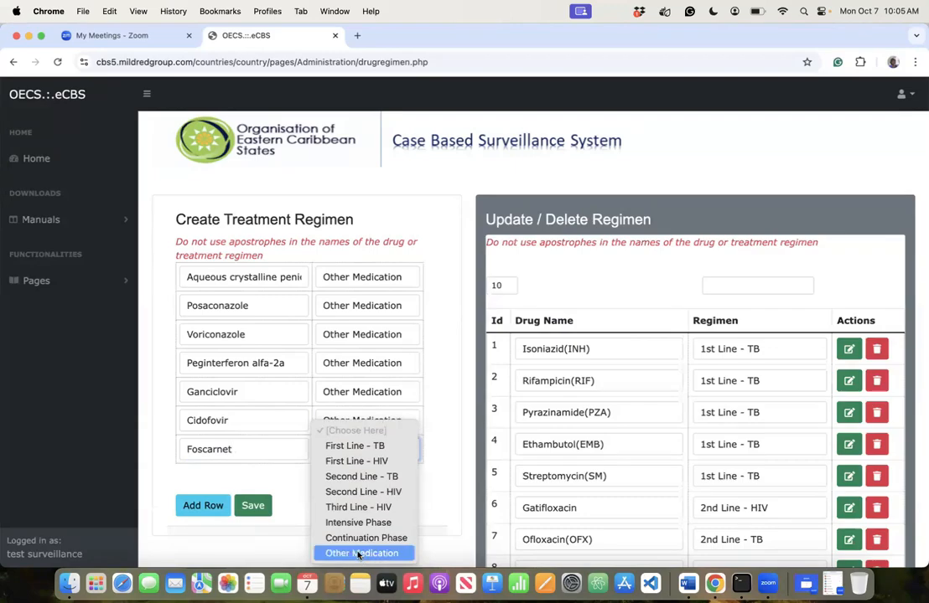
{"action": "left_click", "coordinate": [210, 509]}
{"action": "left_click", "coordinate": [210, 506]}
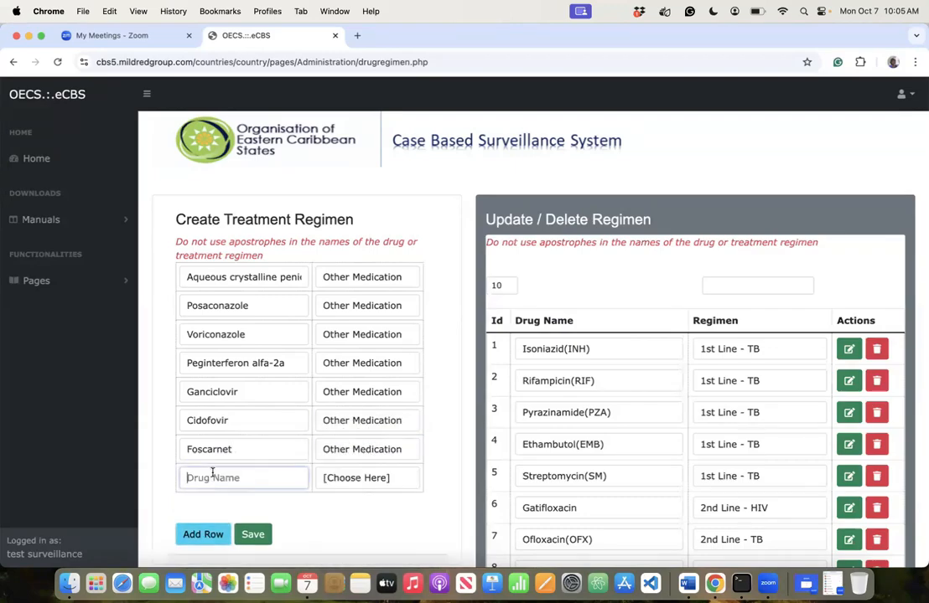
- Try Panadol, Panadul and Acetam in the new drug row, clearing each
{"action": "left_click", "coordinate": [213, 476]}
{"action": "type", "text": "Pa"}
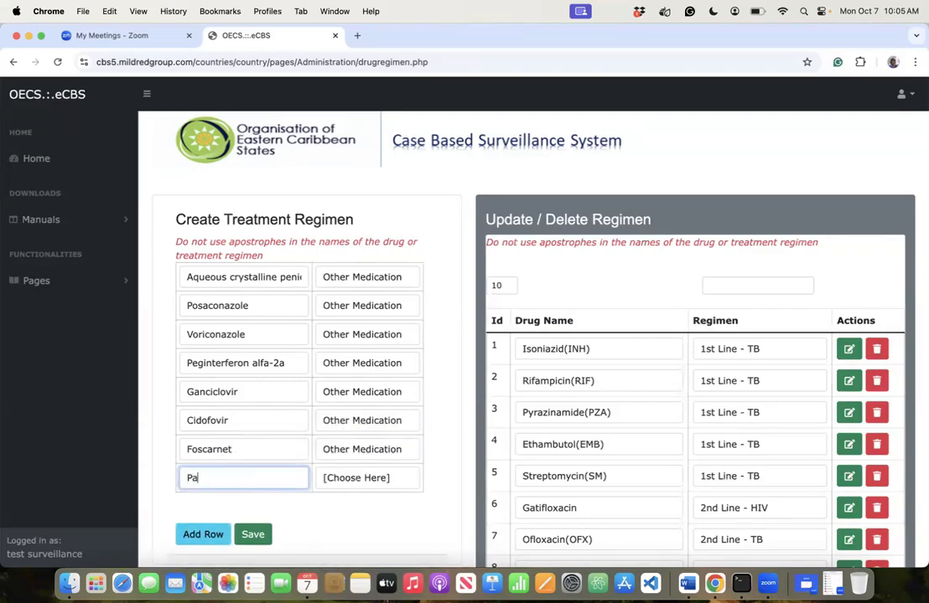
{"action": "type", "text": "nado"}
{"action": "key", "text": "BackSpace"}
{"action": "key", "text": "BackSpace"}
{"action": "type", "text": "dol"}
{"action": "key", "text": "BackSpace"}
{"action": "key", "text": "BackSpace"}
{"action": "key", "text": "BackSpace"}
{"action": "key", "text": "BackSpace"}
{"action": "key", "text": "BackSpace"}
{"action": "type", "text": "Pan"}
{"action": "type", "text": "a"}
{"action": "type", "text": "dul"}
{"action": "key", "text": "BackSpace"}
{"action": "key", "text": "BackSpace"}
{"action": "key", "text": "BackSpace"}
{"action": "key", "text": "BackSpace"}
{"action": "key", "text": "BackSpace"}
{"action": "key", "text": "BackSpace"}
{"action": "key", "text": "BackSpace"}
{"action": "type", "text": "Acetam"}
{"action": "key", "text": "BackSpace"}
{"action": "key", "text": "BackSpace"}
{"action": "key", "text": "BackSpace"}
{"action": "key", "text": "BackSpace"}
{"action": "key", "text": "BackSpace"}
{"action": "key", "text": "BackSpace"}
- Add Benzathine Penicilline as Other Medication and add a new row
{"action": "type", "text": "Benz"}
{"action": "type", "text": "athine Penicilline"}
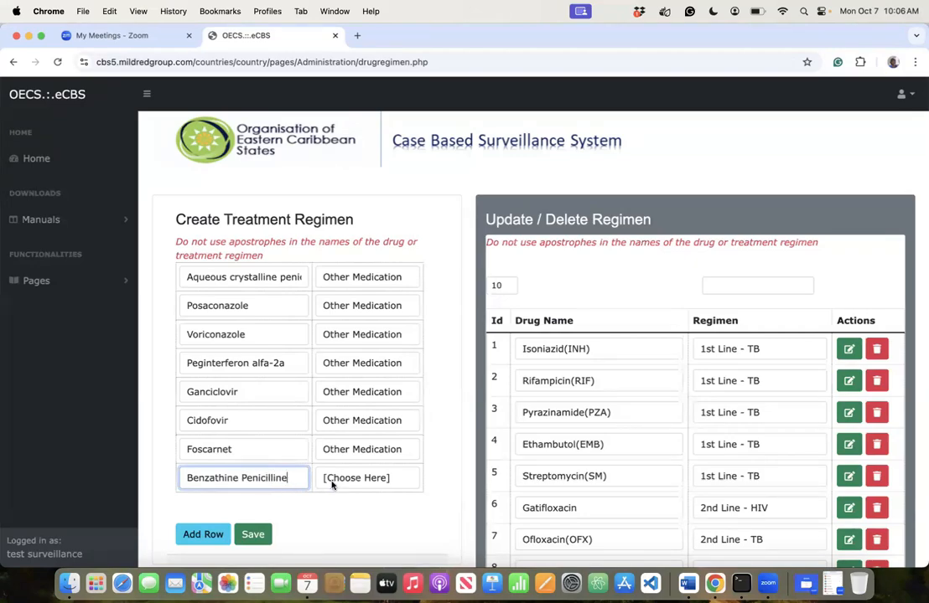
{"action": "key", "text": "Tab"}
{"action": "left_click", "coordinate": [356, 477]}
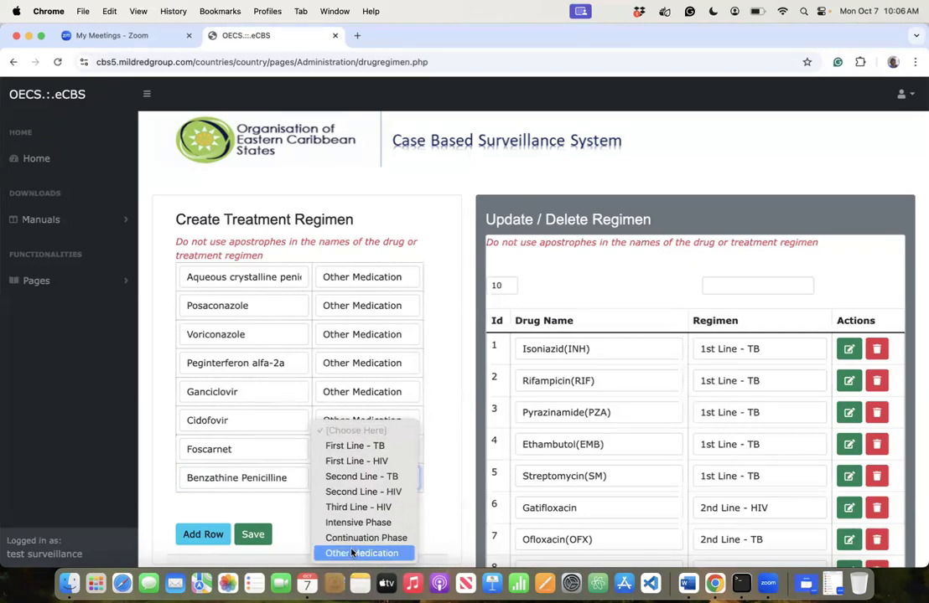
{"action": "left_click", "coordinate": [362, 551]}
{"action": "left_click", "coordinate": [189, 534]}
- Add Topical Trifluridine with regimen Other Medication
{"action": "left_click", "coordinate": [222, 506]}
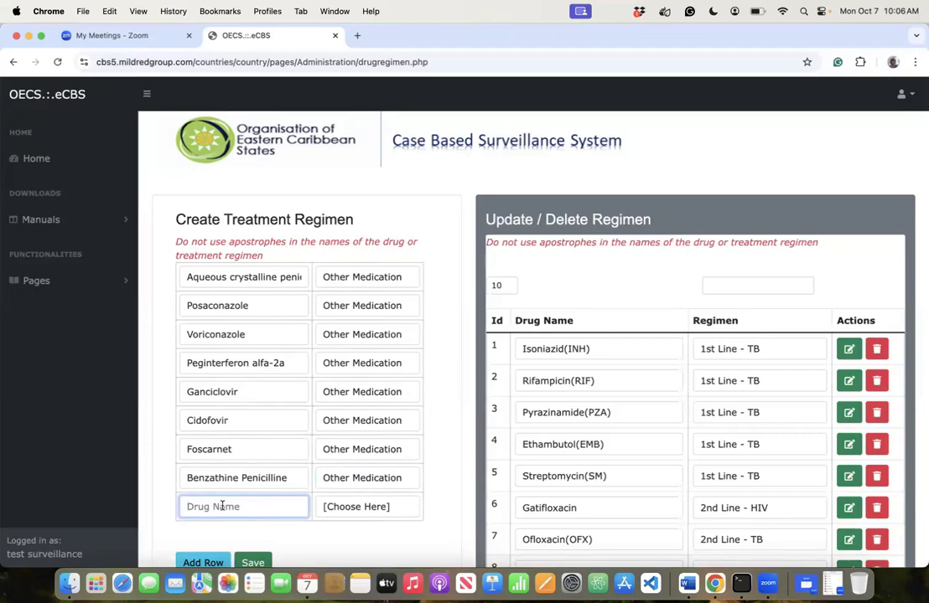
{"action": "type", "text": "Topical Trifluridine"}
{"action": "key", "text": "Tab"}
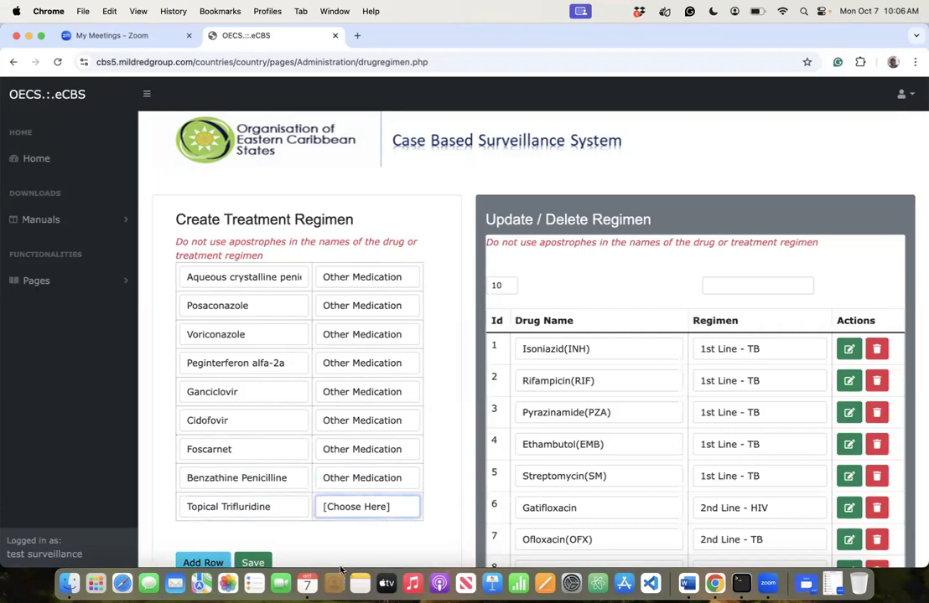
{"action": "left_click", "coordinate": [366, 507]}
{"action": "left_click", "coordinate": [360, 552]}
- Add a row for Topical Imiquimod as Other Medication
{"action": "left_click", "coordinate": [203, 562]}
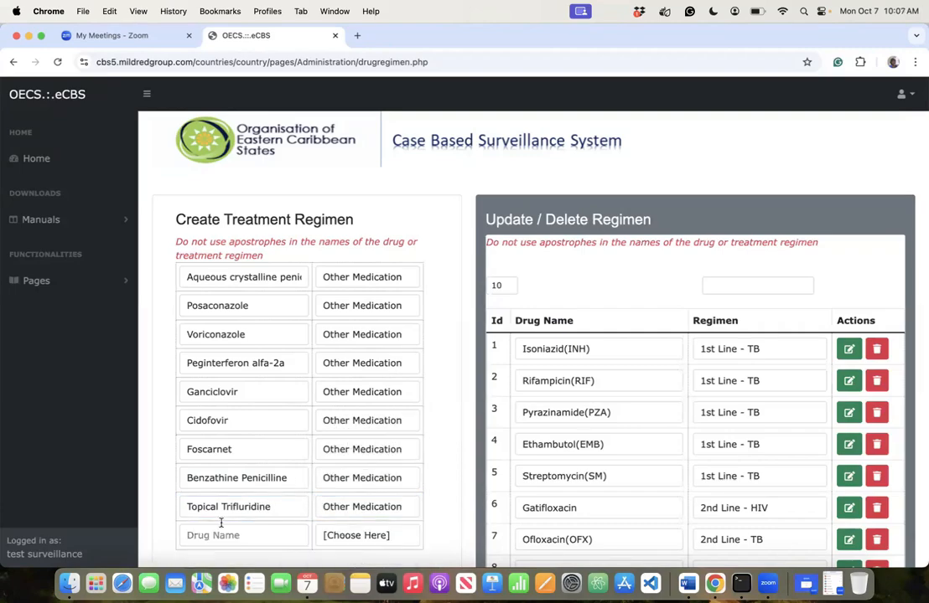
{"action": "left_click", "coordinate": [225, 537]}
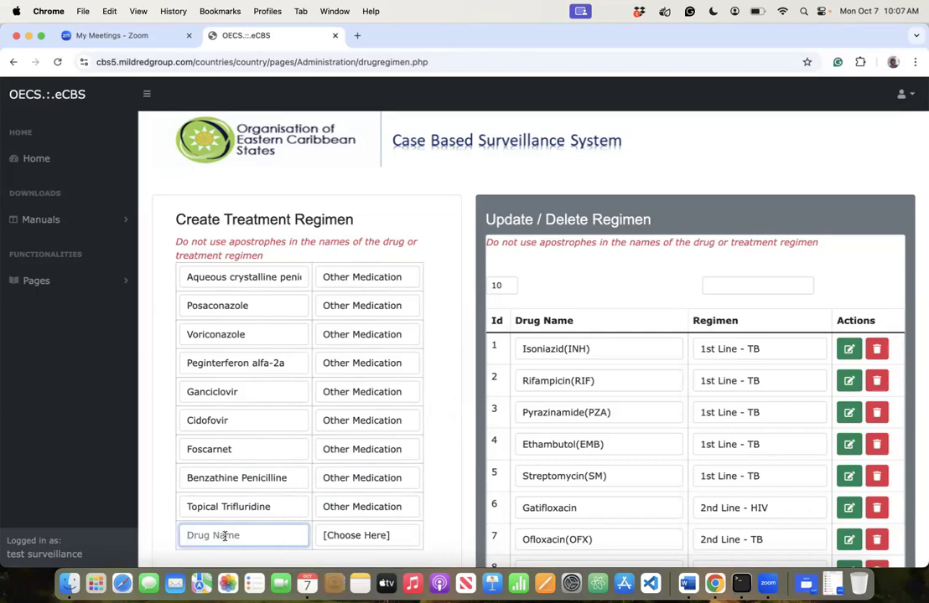
{"action": "type", "text": "Topical Imiquimo"}
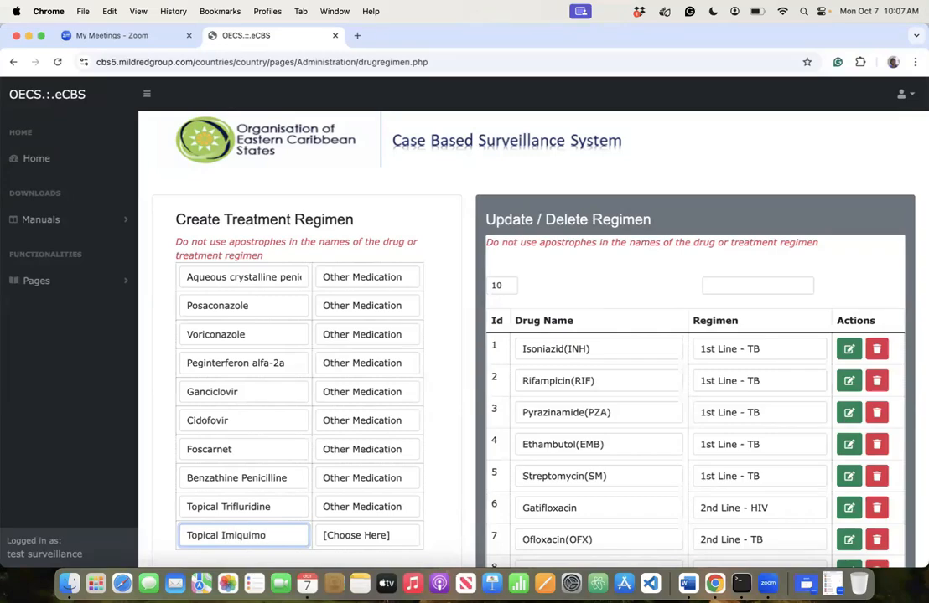
{"action": "type", "text": "d"}
{"action": "left_click", "coordinate": [362, 530]}
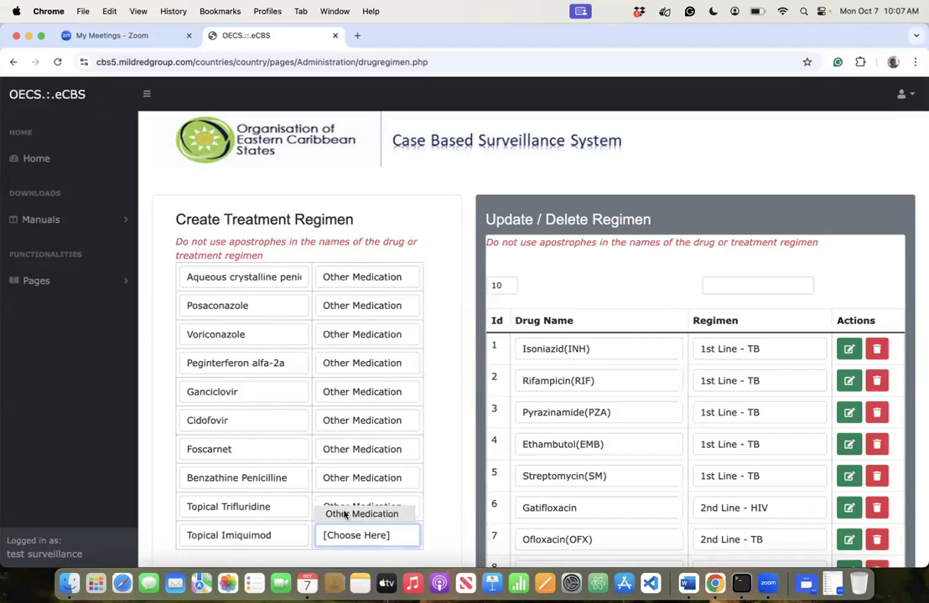
{"action": "left_click", "coordinate": [345, 515]}
- Add Imiquimod 5% cream as Other Medication and save the batch
{"action": "scroll", "coordinate": [327, 520], "scroll_direction": "down", "scroll_amount": 5}
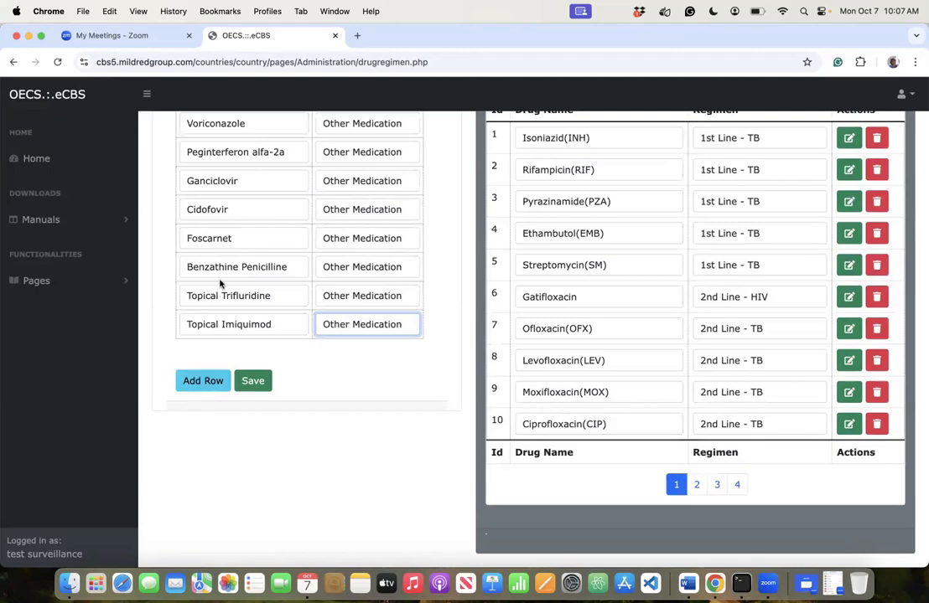
{"action": "left_click", "coordinate": [201, 381]}
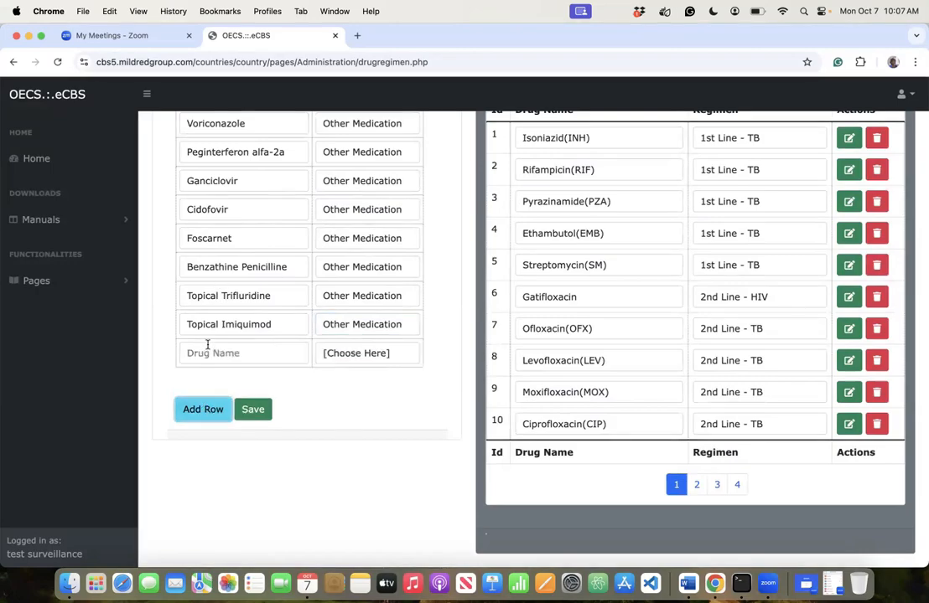
{"action": "left_click", "coordinate": [206, 347]}
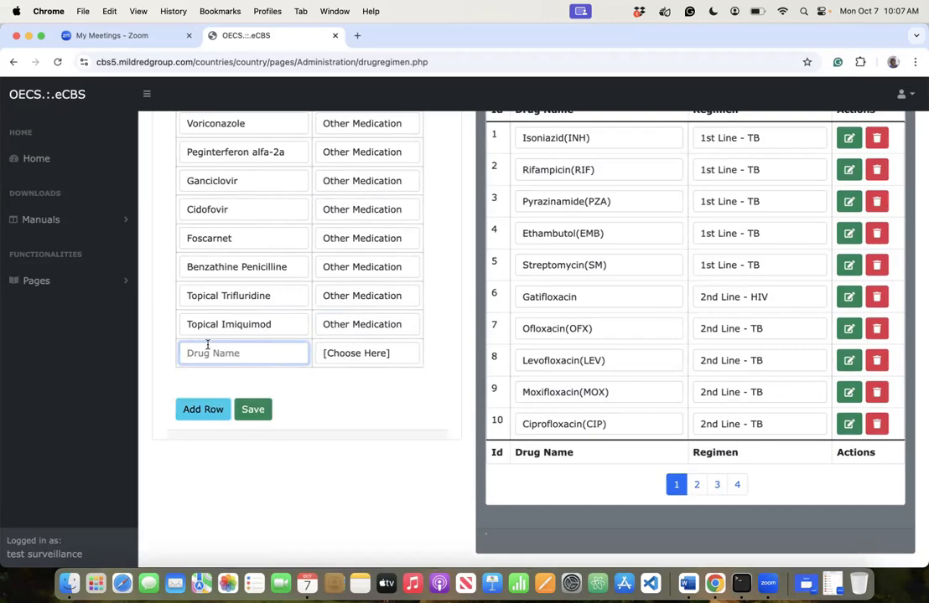
{"action": "type", "text": "Imiquimod 5% cream"}
{"action": "left_click", "coordinate": [331, 353]}
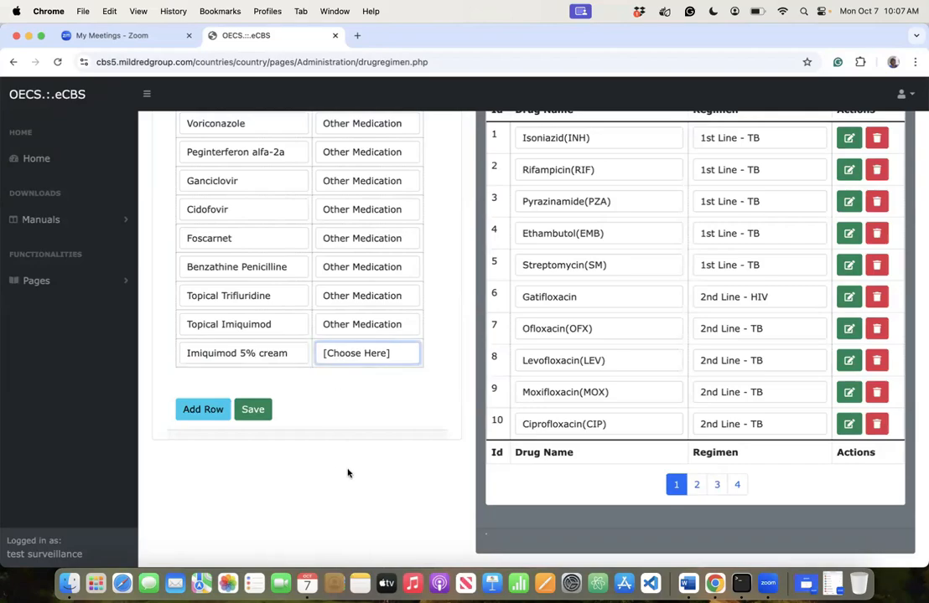
{"action": "left_click", "coordinate": [351, 482]}
{"action": "left_click", "coordinate": [252, 410]}
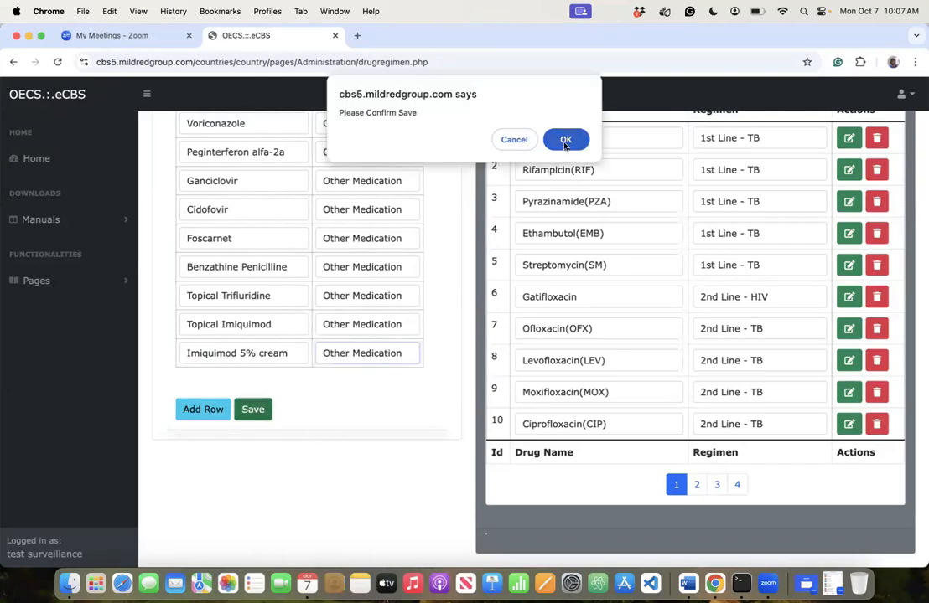
{"action": "left_click", "coordinate": [566, 141]}
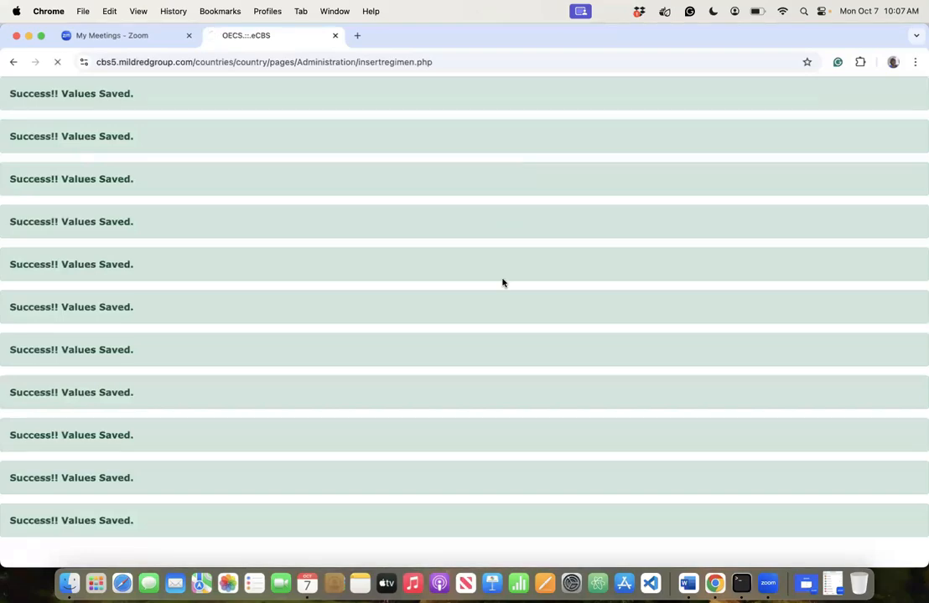
- Page through the regimen list from page 5 back to page 1, checking Ids 41–45
{"action": "scroll", "coordinate": [503, 282], "scroll_direction": "down", "scroll_amount": 5}
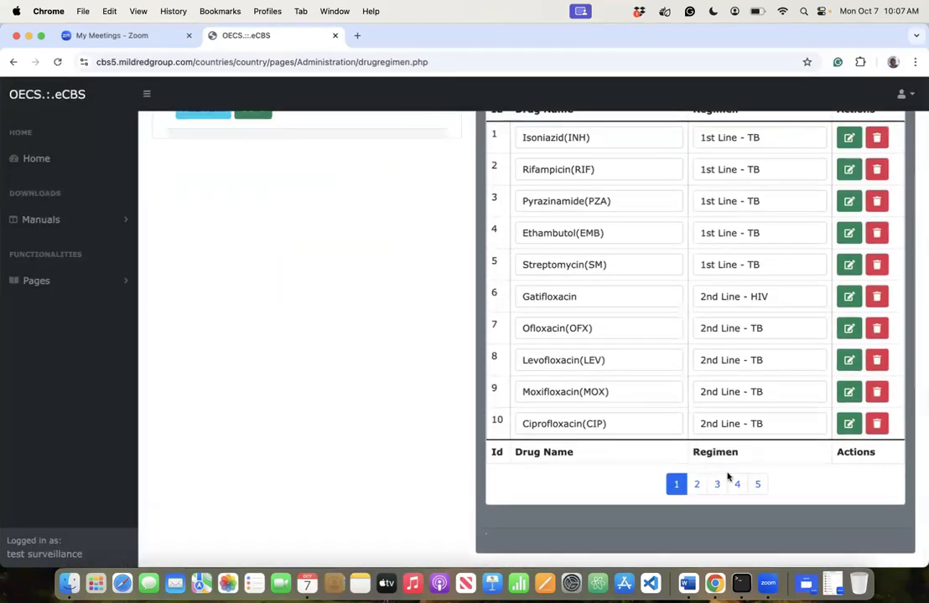
{"action": "left_click", "coordinate": [754, 484]}
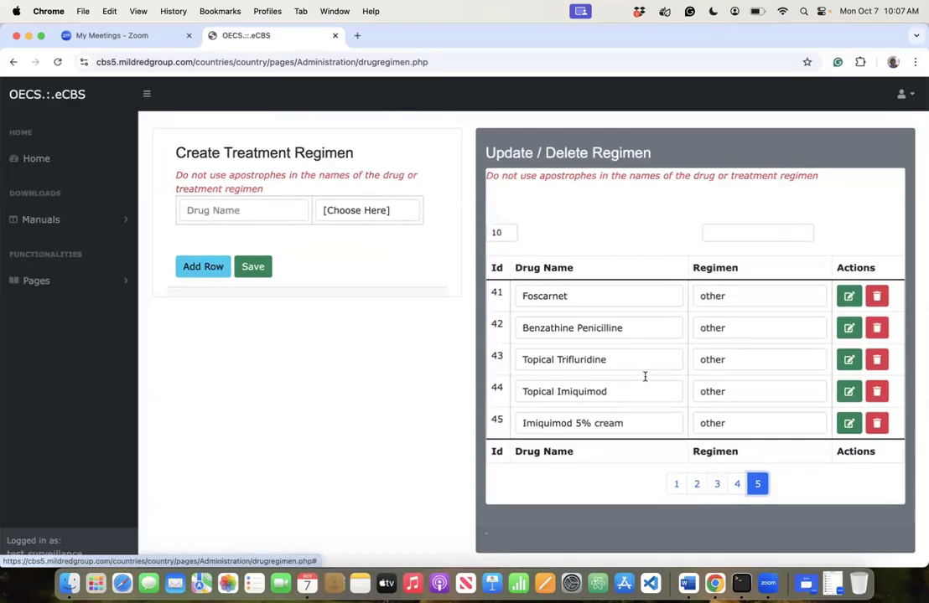
{"action": "scroll", "coordinate": [645, 377], "scroll_direction": "up", "scroll_amount": 1}
{"action": "left_click", "coordinate": [736, 509]}
{"action": "scroll", "coordinate": [695, 446], "scroll_direction": "down", "scroll_amount": 3}
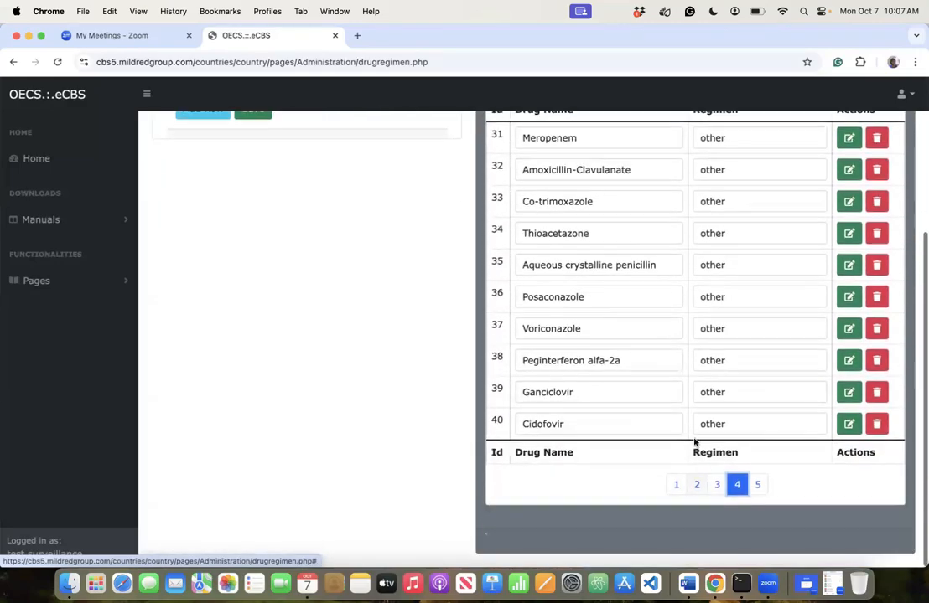
{"action": "left_click", "coordinate": [715, 484]}
{"action": "left_click", "coordinate": [696, 485]}
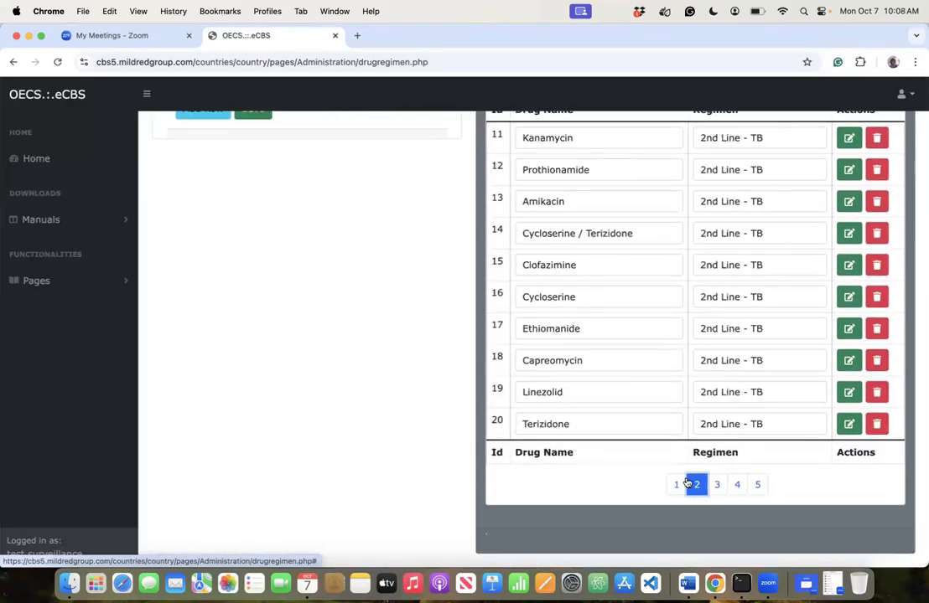
{"action": "left_click", "coordinate": [677, 487]}
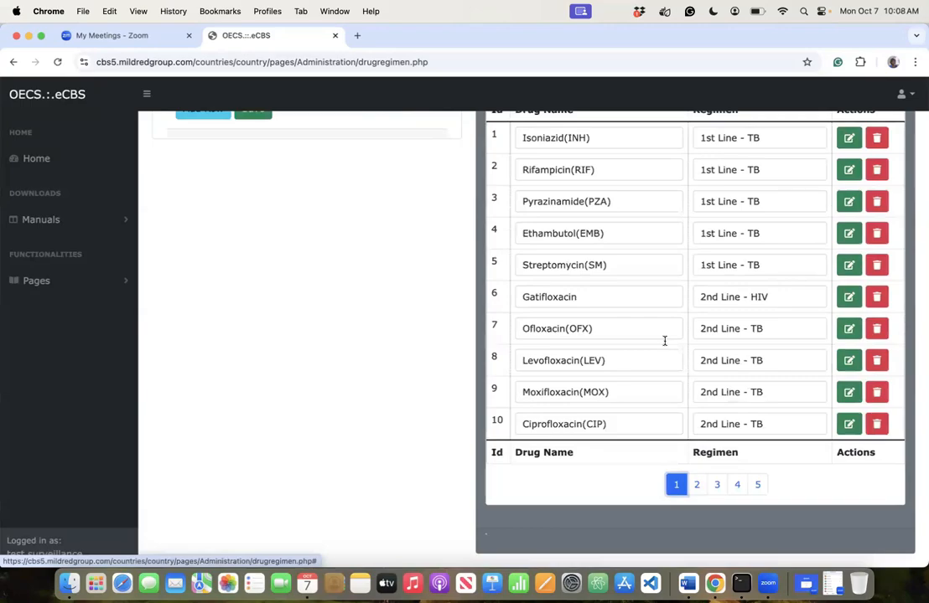
- Set Gatifloxacin's regimen to Other Medication and confirm the update
{"action": "left_click", "coordinate": [765, 295]}
{"action": "left_click", "coordinate": [859, 313]}
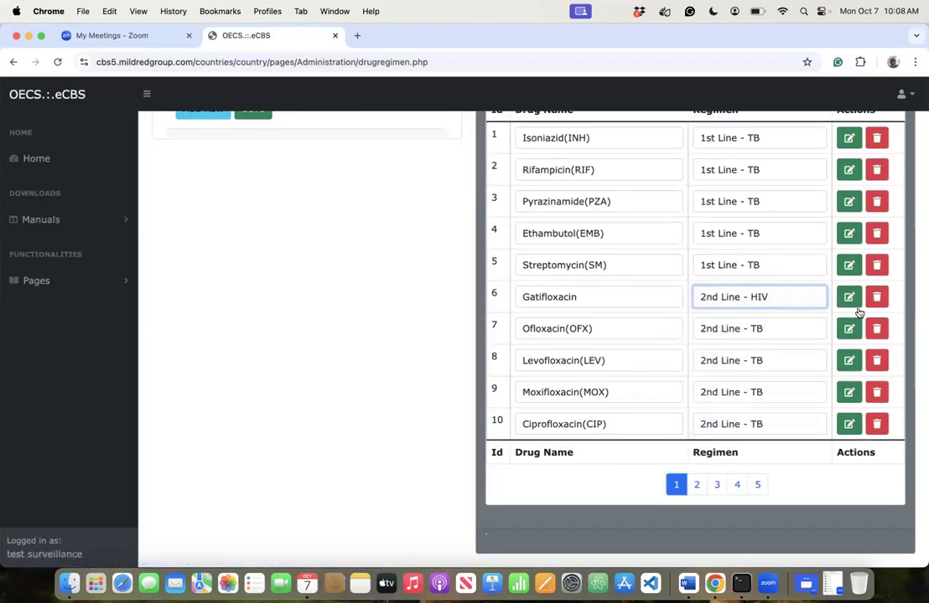
{"action": "left_click", "coordinate": [850, 300]}
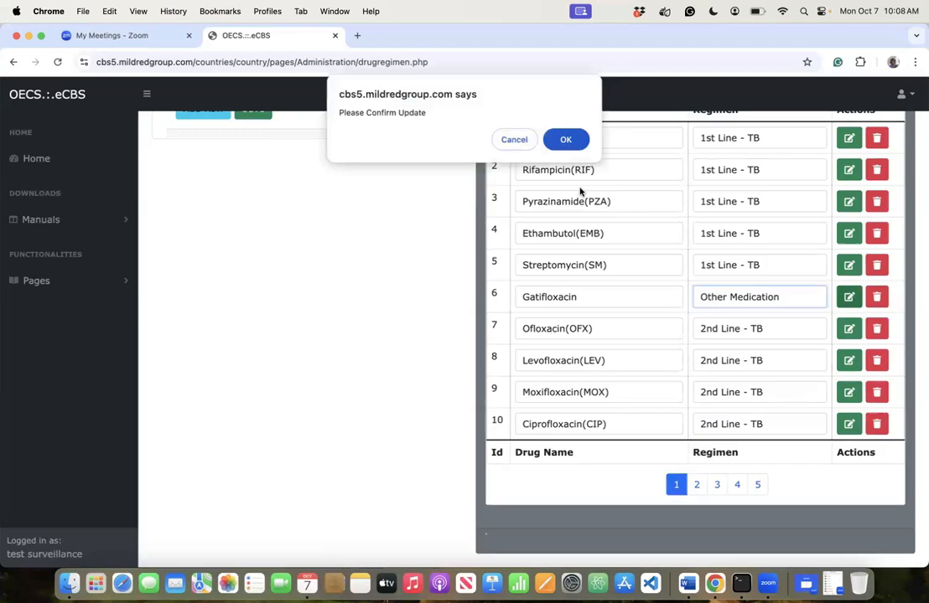
{"action": "left_click", "coordinate": [579, 144]}
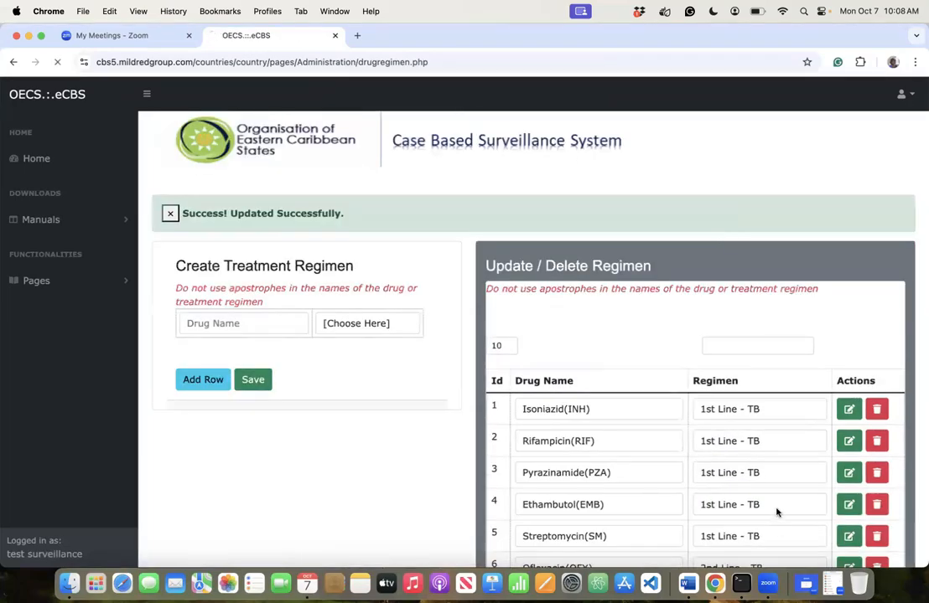
- Page through the regimen list from page 2 to the last page 5
{"action": "scroll", "coordinate": [738, 477], "scroll_direction": "down", "scroll_amount": 5}
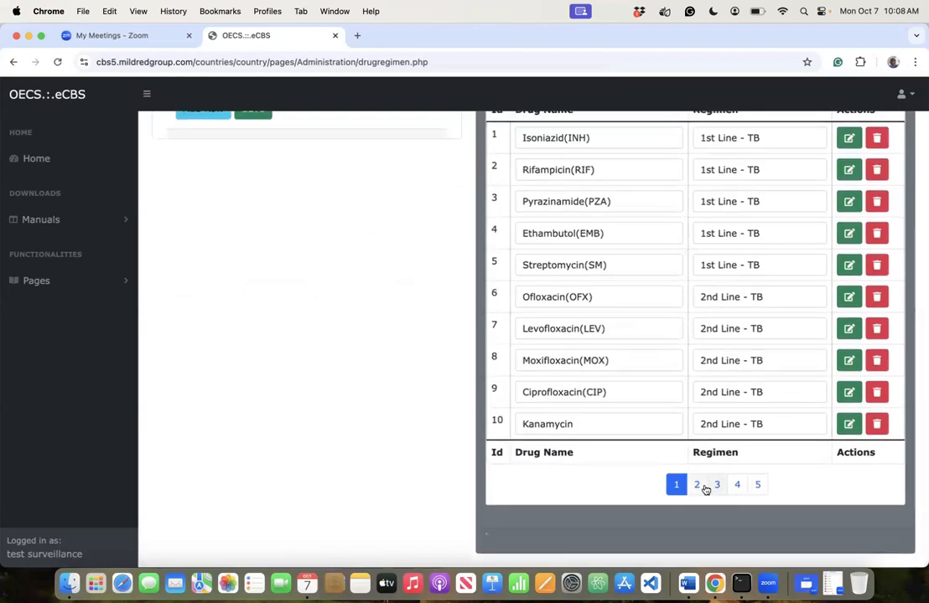
{"action": "left_click", "coordinate": [703, 487]}
{"action": "left_click", "coordinate": [719, 486]}
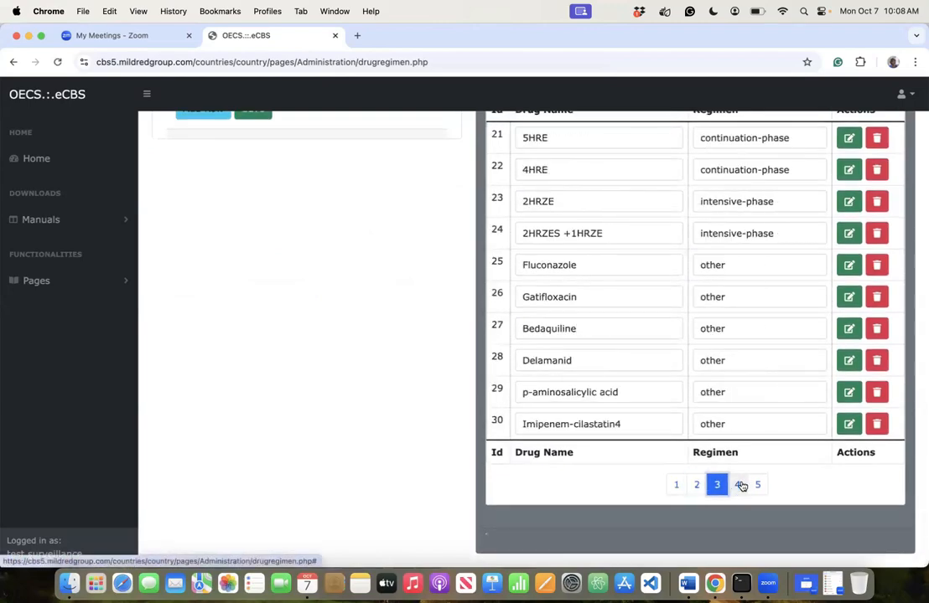
{"action": "left_click", "coordinate": [738, 485]}
{"action": "left_click", "coordinate": [758, 485]}
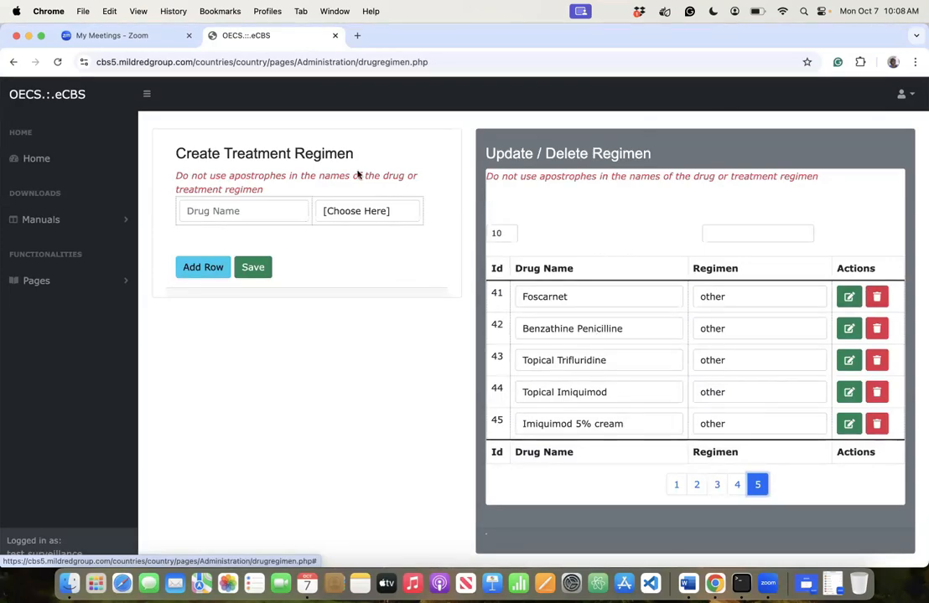
- Enter TDF+FTC+EFV(300+200+600) as a First Line - HIV drug
{"action": "left_click", "coordinate": [261, 218]}
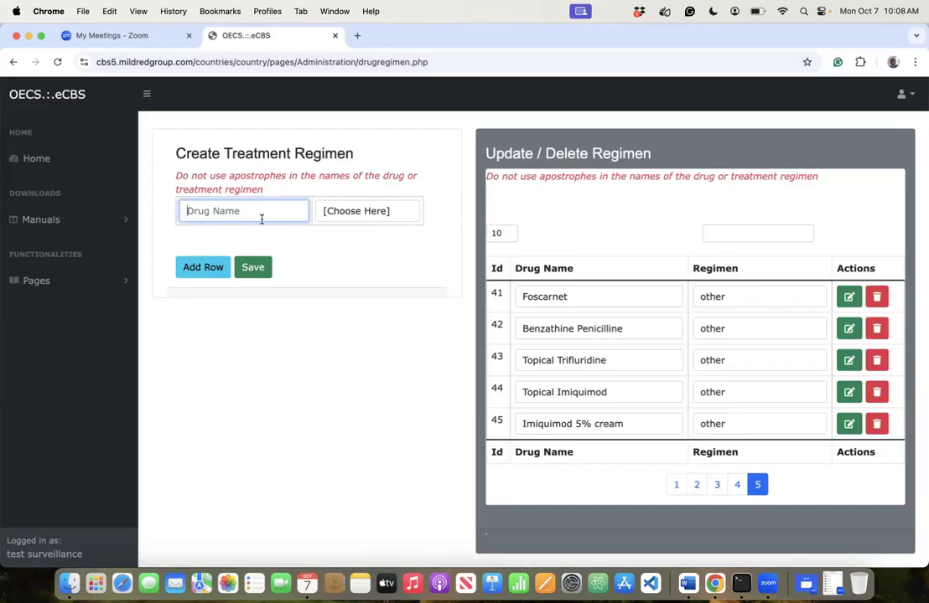
{"action": "type", "text": "TDF"}
{"action": "type", "text": "_"}
{"action": "type", "text": "+FTC"}
{"action": "type", "text": "+"}
{"action": "type", "text": "EFV"}
{"action": "type", "text": "()"}
{"action": "type", "text": "300"}
{"action": "type", "text": "+2=="}
{"action": "key", "text": "BackSpace"}
{"action": "key", "text": "BackSpace"}
{"action": "type", "text": "00"}
{"action": "type", "text": "+600"}
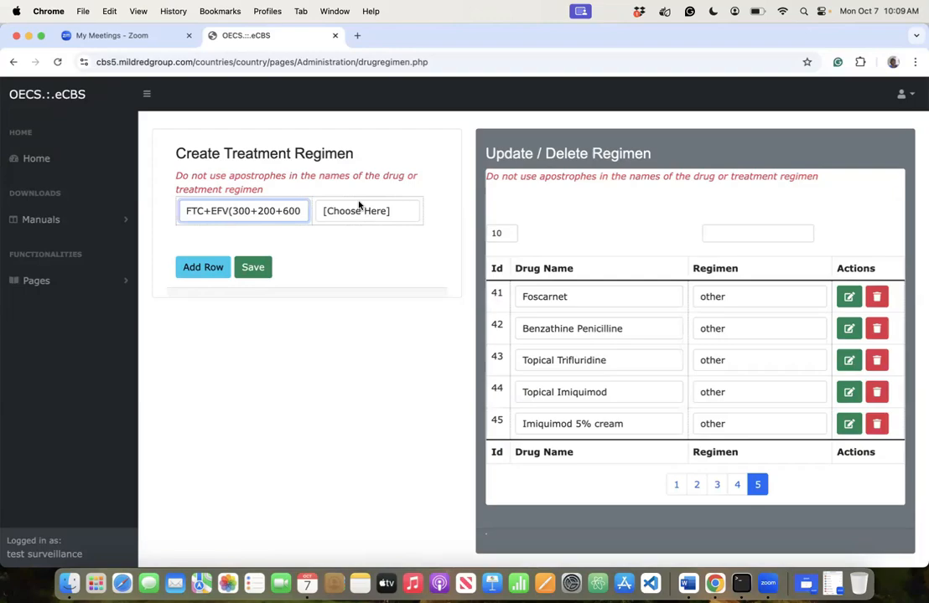
{"action": "key", "text": "Tab"}
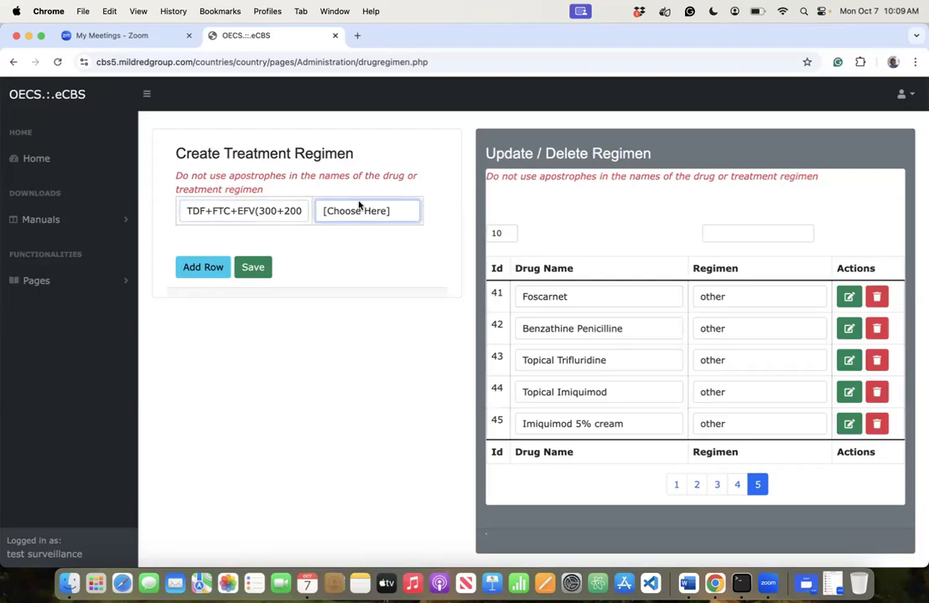
{"action": "left_click", "coordinate": [357, 243]}
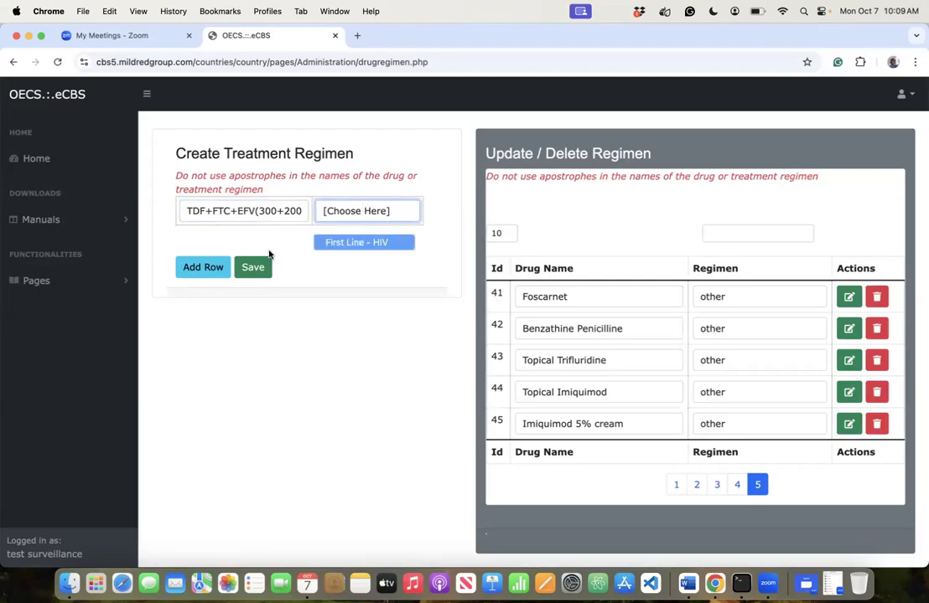
- Review the TDF+FTC+EFV drug name text and add a second blank row
{"action": "left_click", "coordinate": [229, 211]}
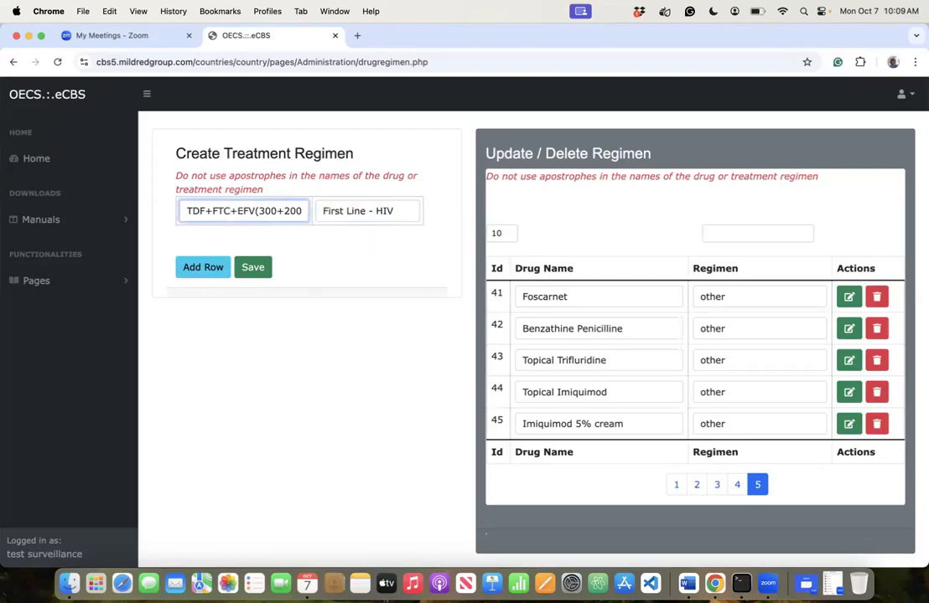
{"action": "key", "text": "Left"}
{"action": "key", "text": "Left"}
{"action": "key", "text": "Left"}
{"action": "key", "text": "Right"}
{"action": "key", "text": "Right"}
{"action": "key", "text": "Right"}
{"action": "key", "text": "Right"}
{"action": "key", "text": "Right"}
{"action": "key", "text": "Right"}
{"action": "key", "text": "Right"}
{"action": "key", "text": "Right"}
{"action": "key", "text": "Right"}
{"action": "key", "text": "Right"}
{"action": "key", "text": "Right"}
{"action": "key", "text": "Right"}
{"action": "key", "text": "Right"}
{"action": "key", "text": "Right"}
{"action": "key", "text": "Right"}
{"action": "key", "text": "Right"}
{"action": "key", "text": "Right"}
{"action": "key", "text": "Right"}
{"action": "key", "text": "Right"}
{"action": "key", "text": "Left"}
{"action": "key", "text": "Left"}
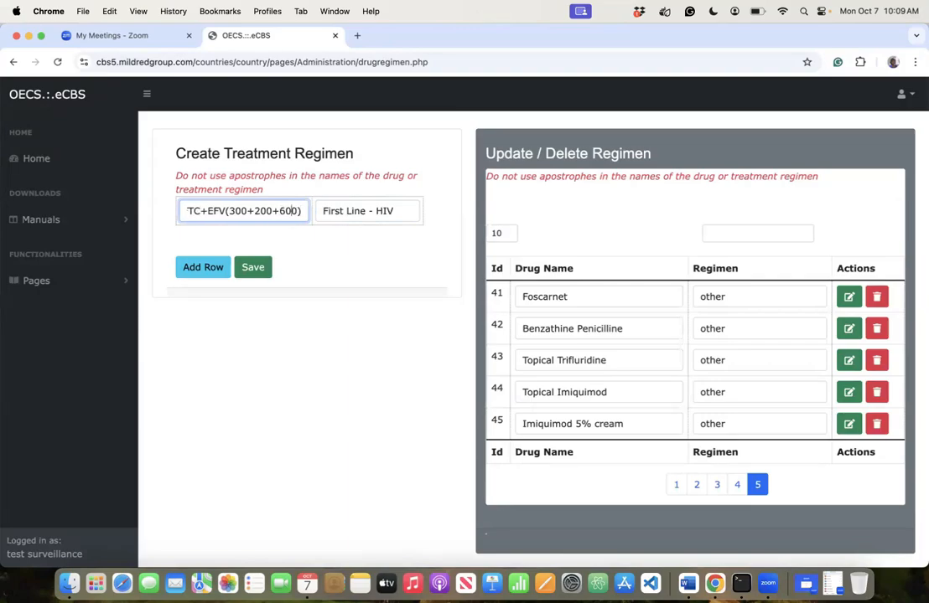
{"action": "key", "text": "Left"}
{"action": "key", "text": "Left"}
{"action": "key", "text": "Left"}
{"action": "key", "text": "Left"}
{"action": "key", "text": "Left"}
{"action": "key", "text": "Left"}
{"action": "key", "text": "Left"}
{"action": "key", "text": "Left"}
{"action": "key", "text": "Left"}
{"action": "key", "text": "Left"}
{"action": "key", "text": "Left"}
{"action": "key", "text": "Left"}
{"action": "key", "text": "Left"}
{"action": "key", "text": "Left"}
{"action": "key", "text": "Left"}
{"action": "key", "text": "Left"}
{"action": "key", "text": "Left"}
{"action": "key", "text": "Left"}
{"action": "key", "text": "Left"}
{"action": "key", "text": "Left"}
{"action": "key", "text": "Left"}
{"action": "key", "text": "Left"}
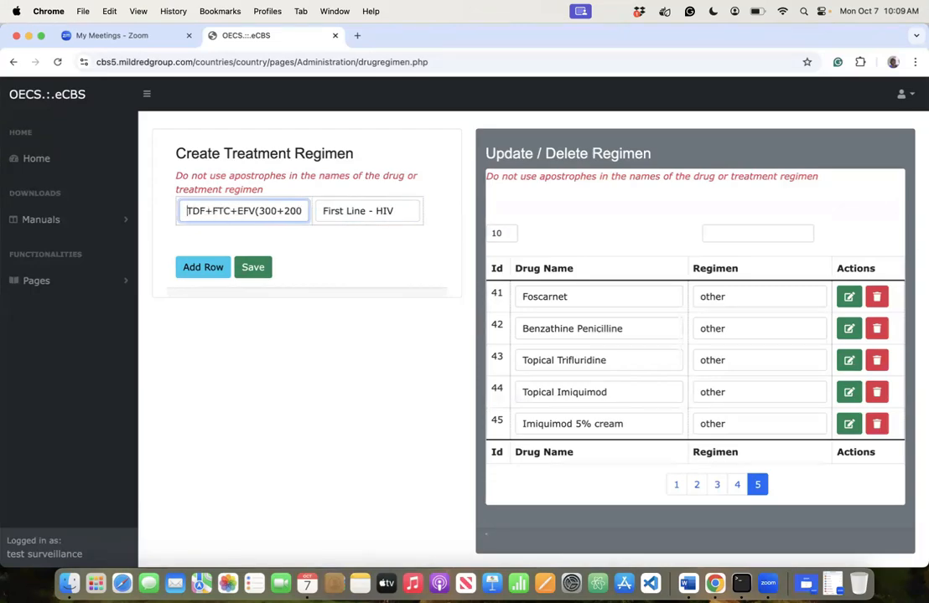
{"action": "left_click", "coordinate": [190, 278]}
- Enter TDF+3TC+EFV(300+300+600) in row 2 as First Line - HIV and add a third row
{"action": "left_click", "coordinate": [258, 211]}
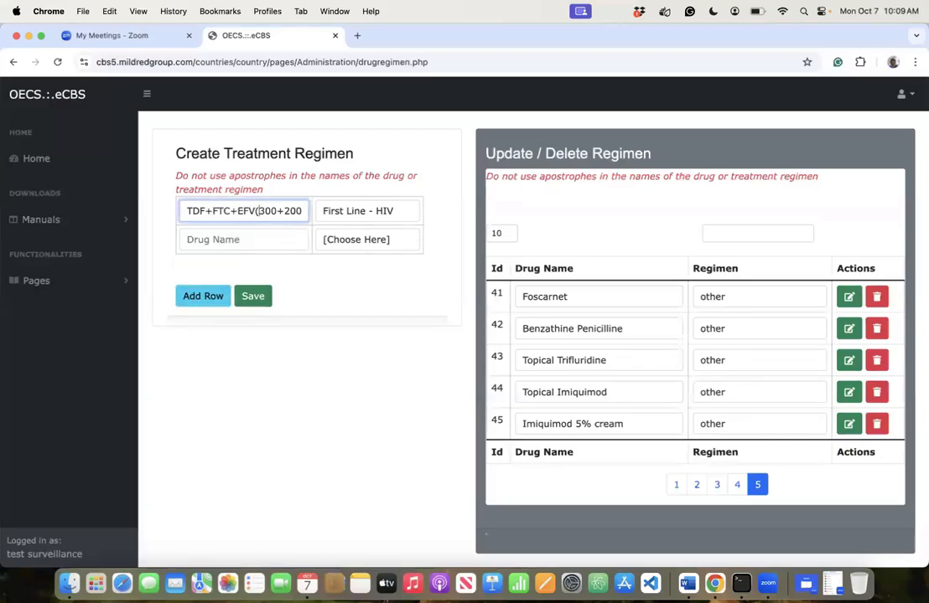
{"action": "key", "text": "Right"}
{"action": "key", "text": "Right"}
{"action": "key", "text": "Right"}
{"action": "key", "text": "Right"}
{"action": "key", "text": "Right"}
{"action": "key", "text": "Right"}
{"action": "key", "text": "Right"}
{"action": "key", "text": "Right"}
{"action": "key", "text": "Right"}
{"action": "key", "text": "Right"}
{"action": "key", "text": "Right"}
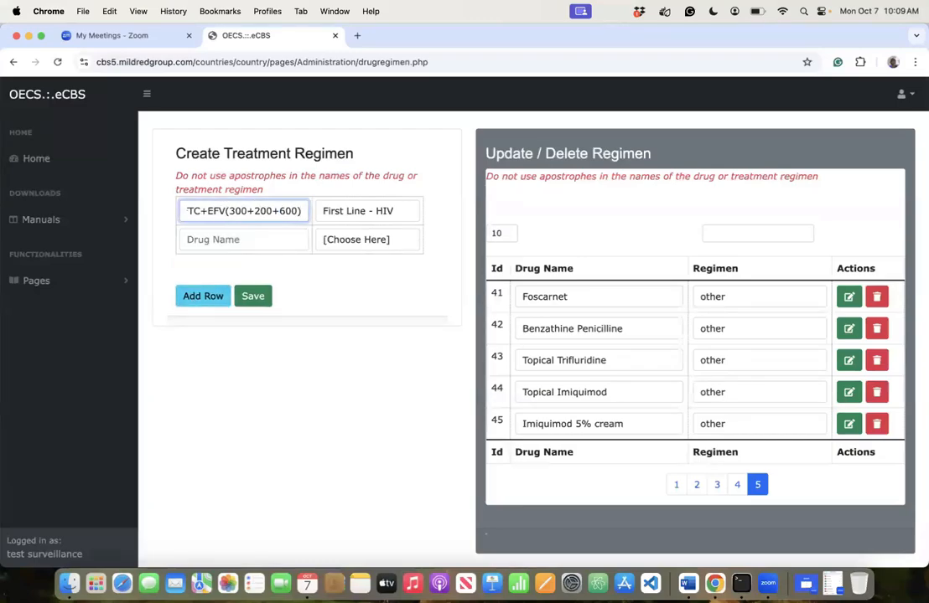
{"action": "key", "text": "Left"}
{"action": "key", "text": "Left"}
{"action": "key", "text": "Left"}
{"action": "key", "text": "Left"}
{"action": "key", "text": "Left"}
{"action": "key", "text": "Left"}
{"action": "key", "text": "Left"}
{"action": "key", "text": "Left"}
{"action": "key", "text": "Left"}
{"action": "key", "text": "Left"}
{"action": "key", "text": "Left"}
{"action": "key", "text": "Left"}
{"action": "key", "text": "Left"}
{"action": "key", "text": "Left"}
{"action": "key", "text": "Left"}
{"action": "key", "text": "Left"}
{"action": "key", "text": "Left"}
{"action": "key", "text": "Left"}
{"action": "key", "text": "Left"}
{"action": "key", "text": "Left"}
{"action": "key", "text": "Left"}
{"action": "key", "text": "Left"}
{"action": "key", "text": "Left"}
{"action": "key", "text": "Left"}
{"action": "left_click", "coordinate": [234, 240]}
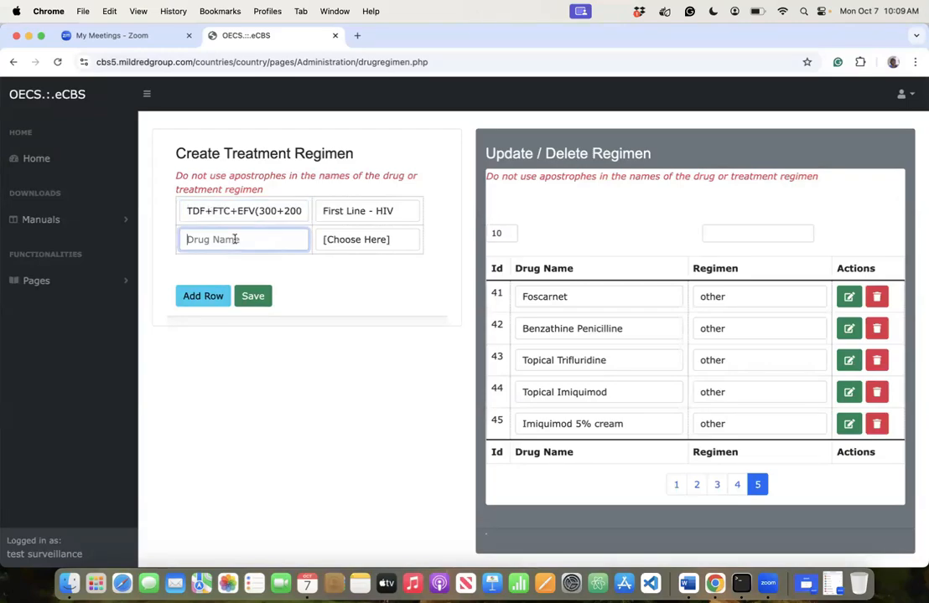
{"action": "type", "text": "TDF +3TC+EFV()"}
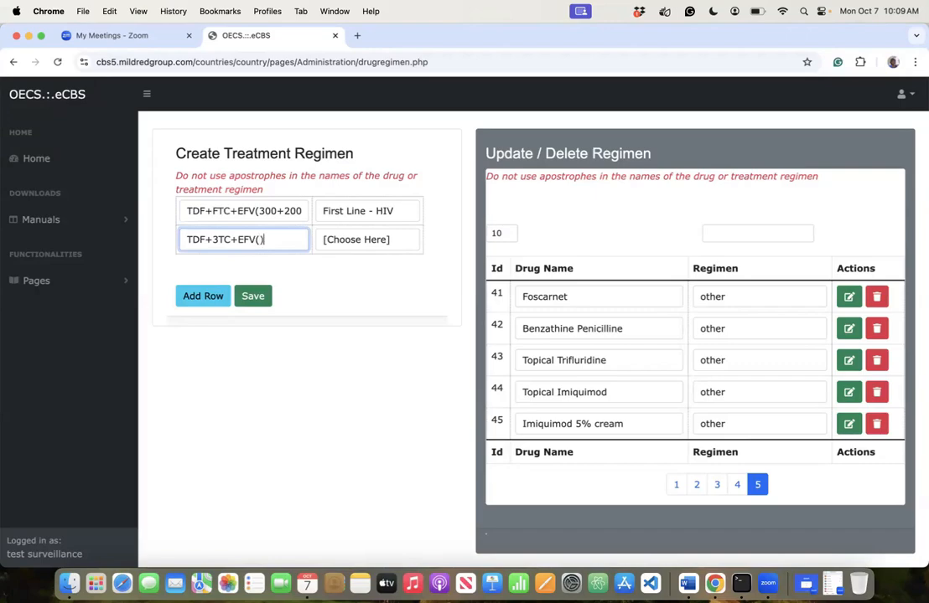
{"action": "key", "text": "Left"}
{"action": "type", "text": "300+300+"}
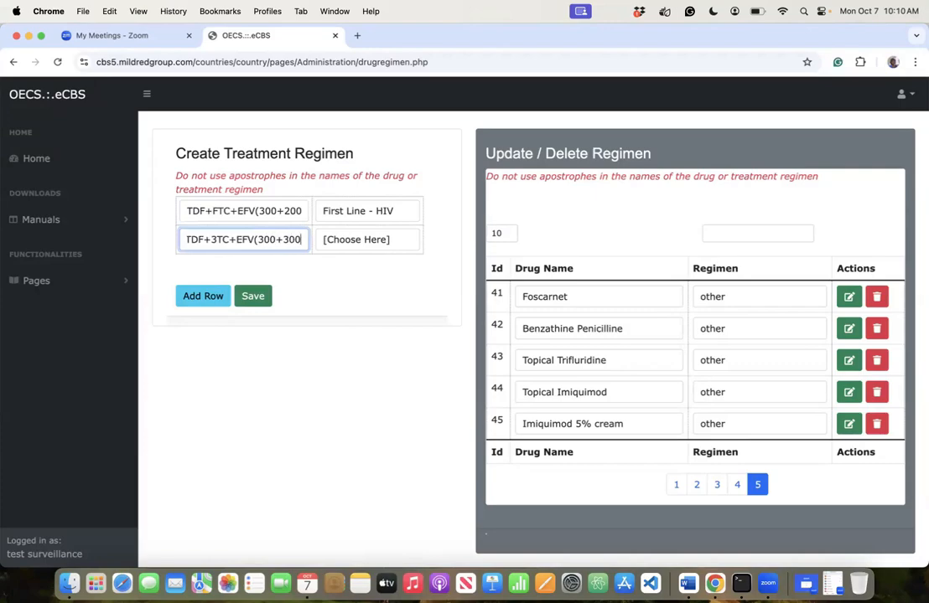
{"action": "type", "text": "600"}
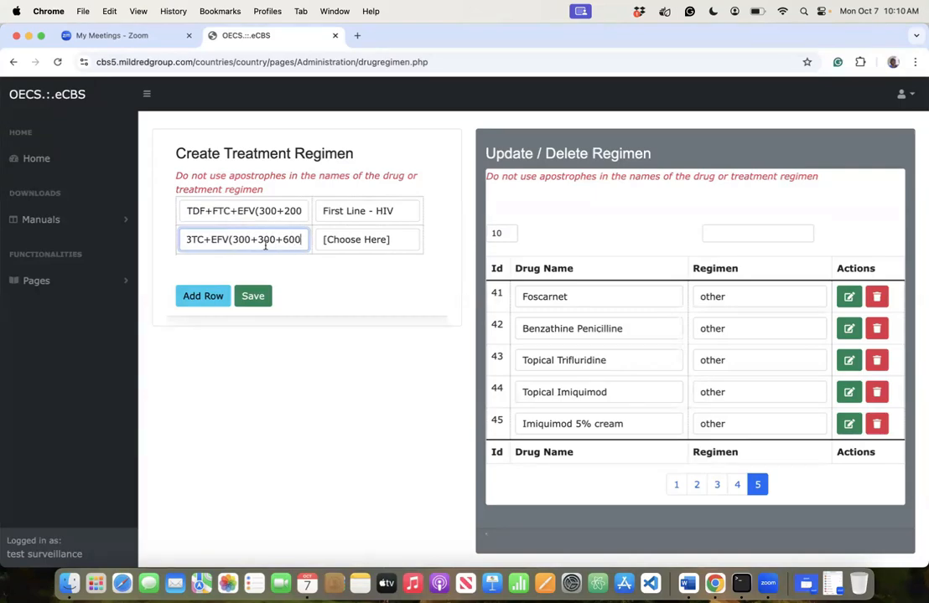
{"action": "left_click", "coordinate": [356, 242]}
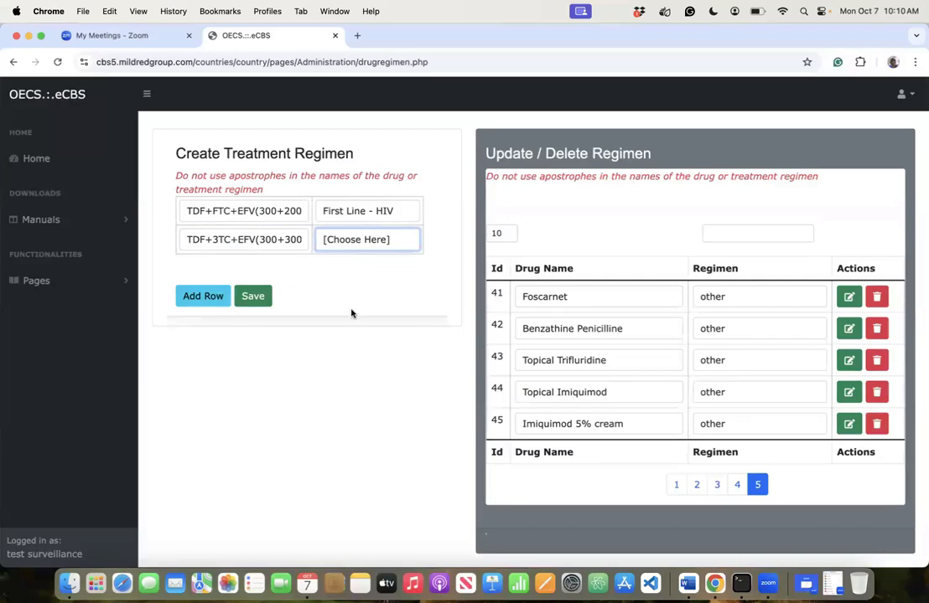
{"action": "left_click", "coordinate": [350, 272]}
{"action": "left_click", "coordinate": [206, 297]}
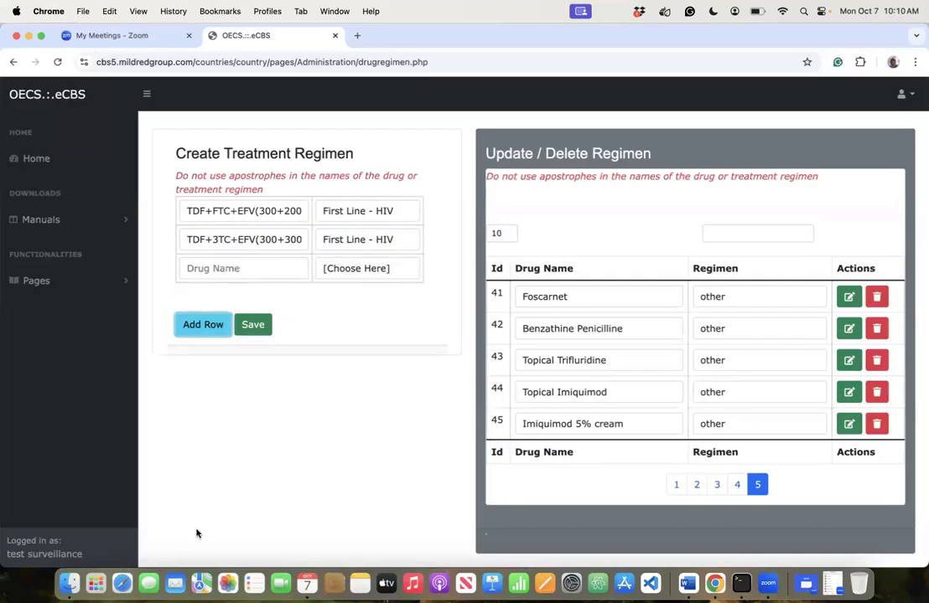
- Enter AZT+3TC+EFV(300+300+400) in row 3 as First Line - HIV, adding a fourth row
{"action": "left_click", "coordinate": [206, 267]}
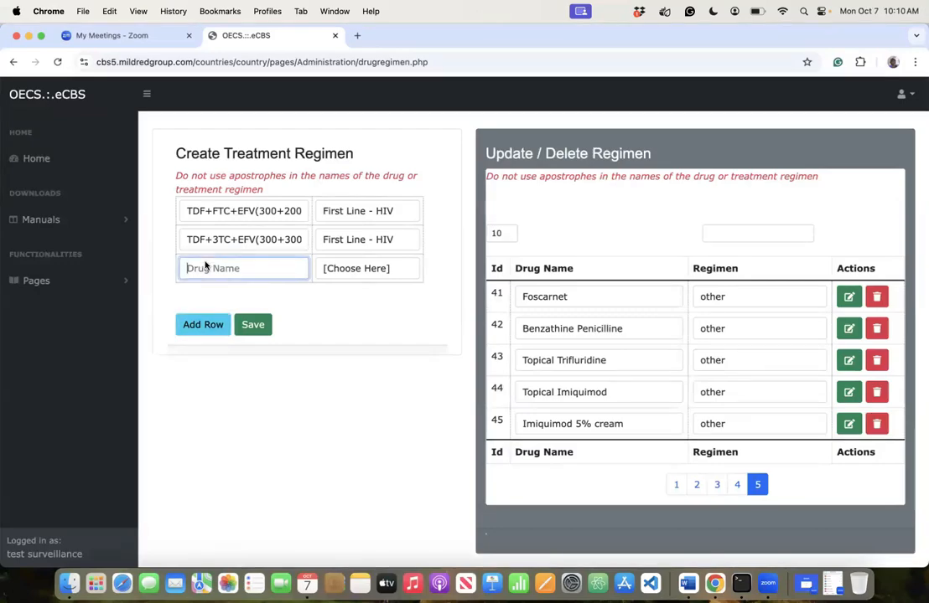
{"action": "type", "text": "AZT+3TC+"}
{"action": "type", "text": "EFV"}
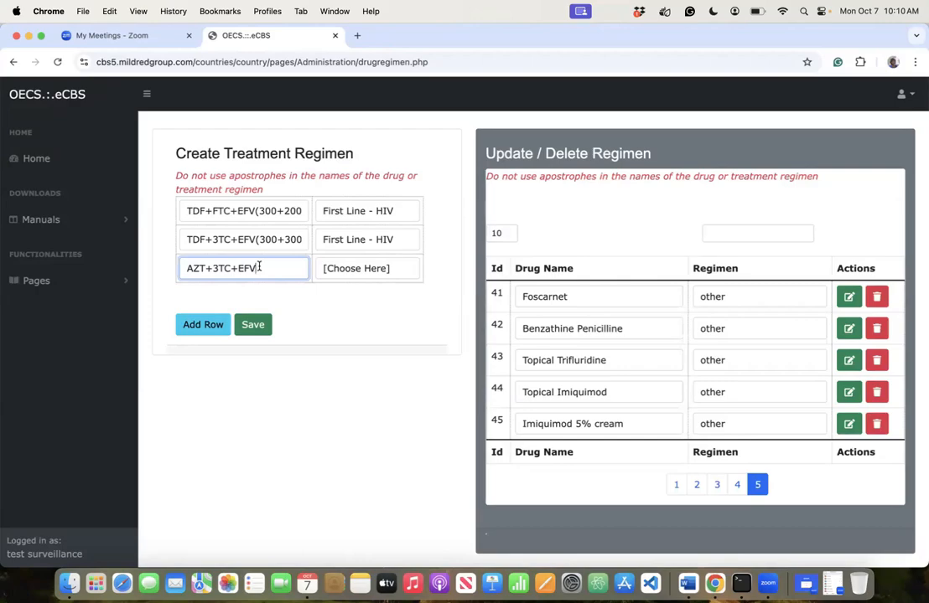
{"action": "type", "text": "(300+300+"}
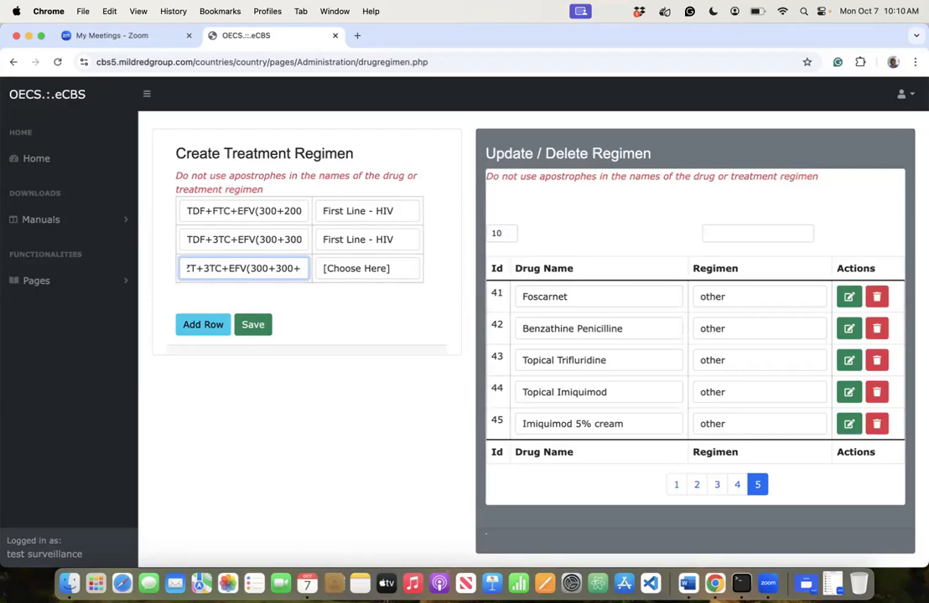
{"action": "type", "text": "400"}
{"action": "left_click", "coordinate": [373, 268]}
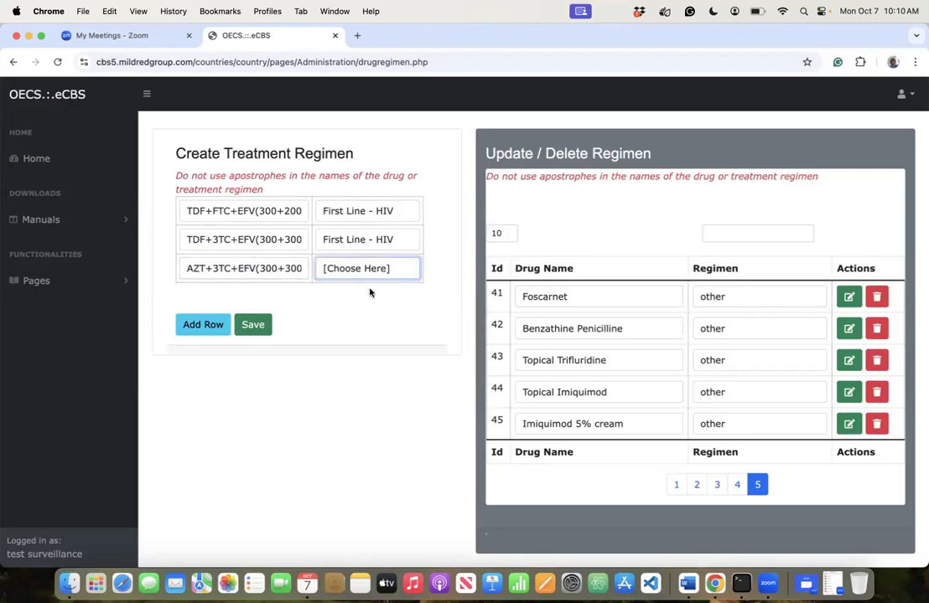
{"action": "left_click", "coordinate": [201, 331]}
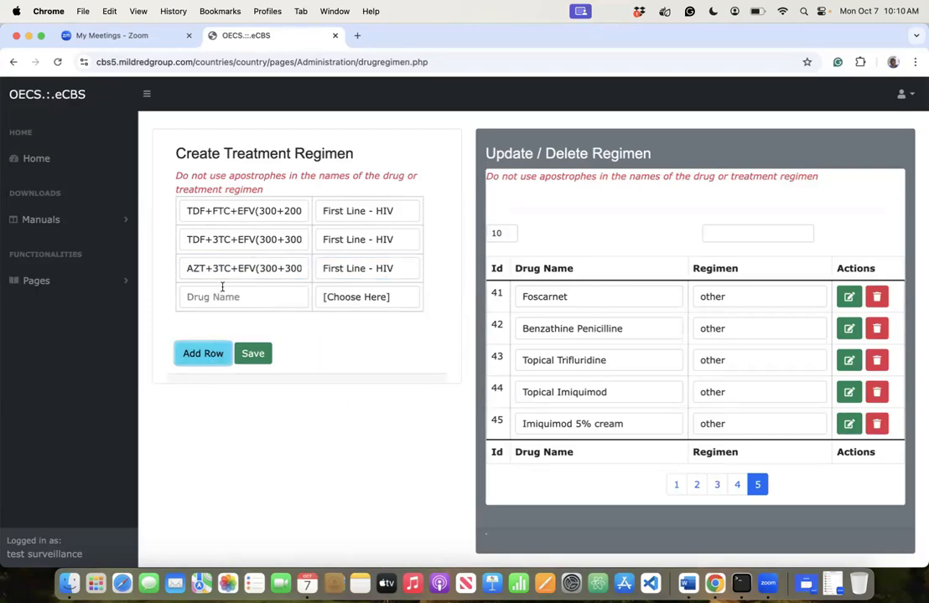
{"action": "left_click", "coordinate": [222, 272]}
- Enter AZT+FTC+EFV(300+200+600) in the fourth row and set its regimen to First Line - HIV
{"action": "left_click", "coordinate": [221, 295]}
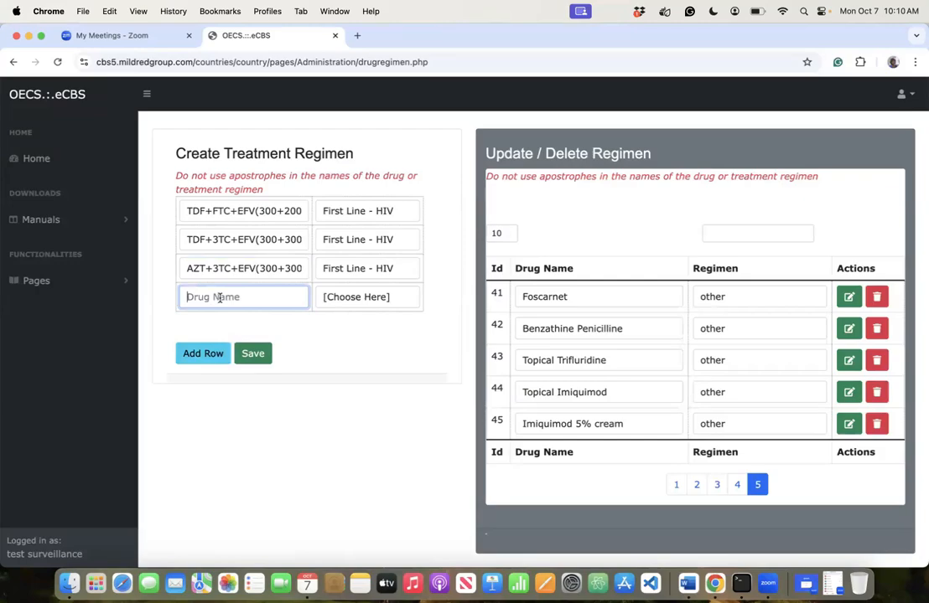
{"action": "type", "text": "AZT+FTC+EFV"}
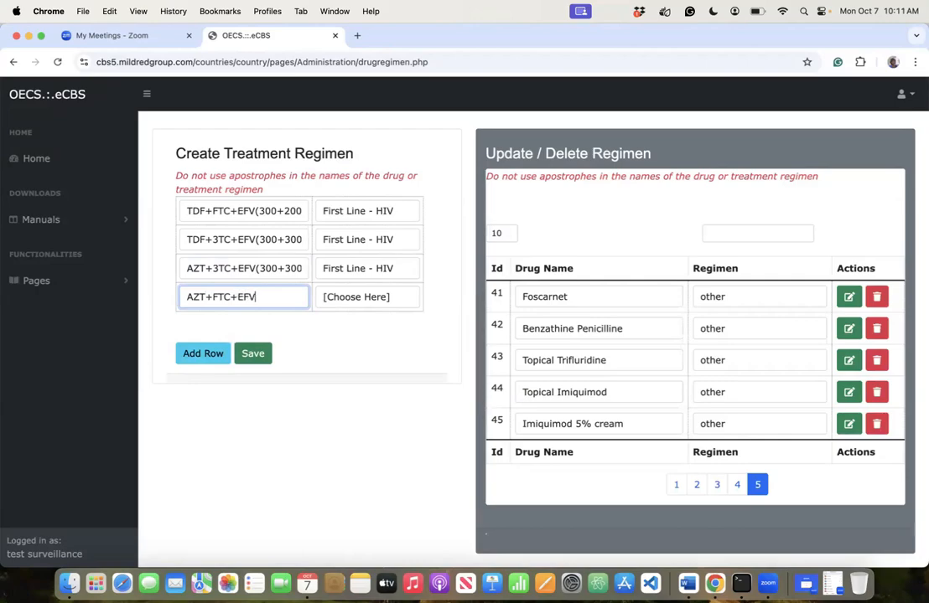
{"action": "type", "text": "()"}
{"action": "key", "text": "Left"}
{"action": "type", "text": "300+200+600"}
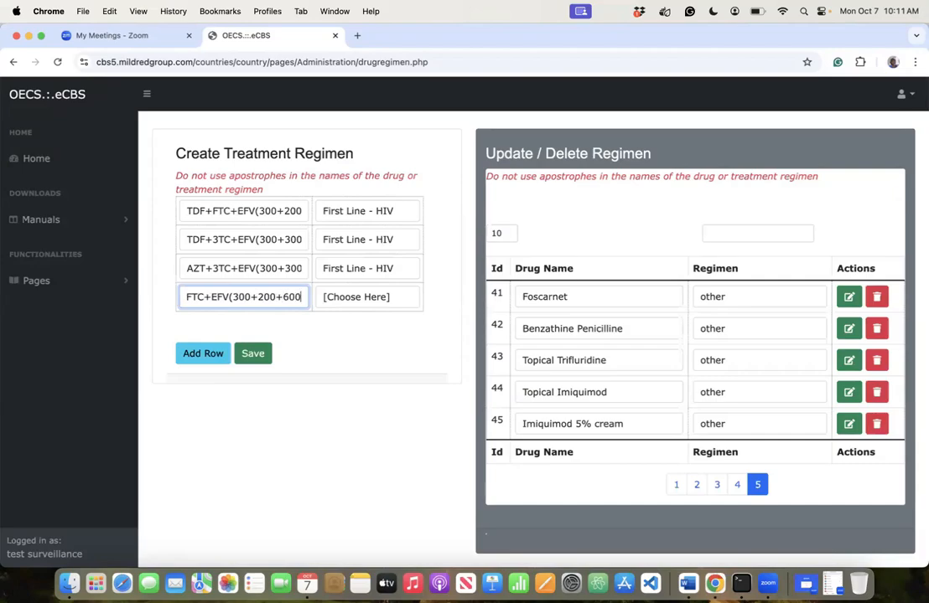
{"action": "key", "text": "Tab"}
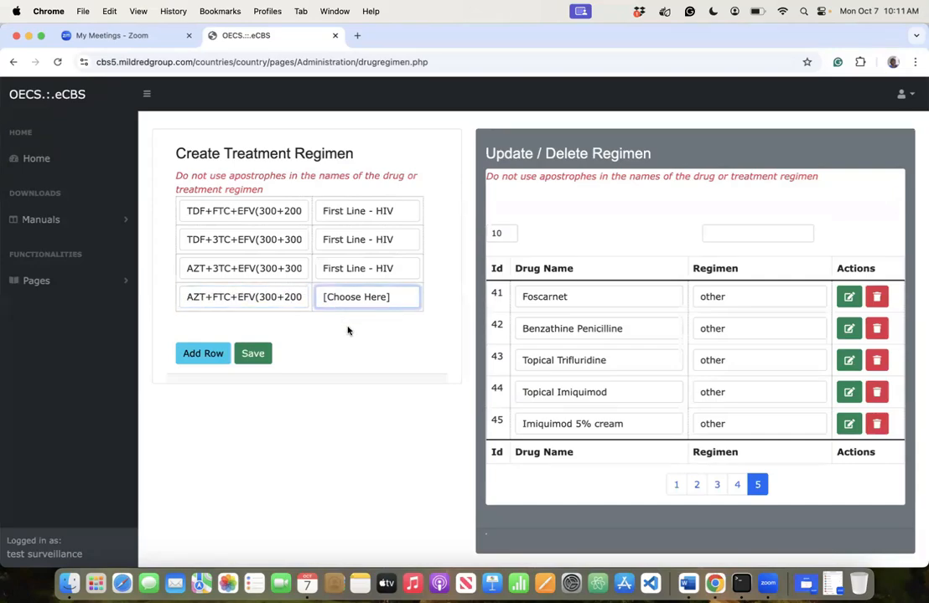
{"action": "left_click", "coordinate": [203, 353]}
- Add a fifth row with DTG+3TC+TDF(50+300+300) as First Line - HIV, then a blank sixth row
{"action": "left_click", "coordinate": [214, 325]}
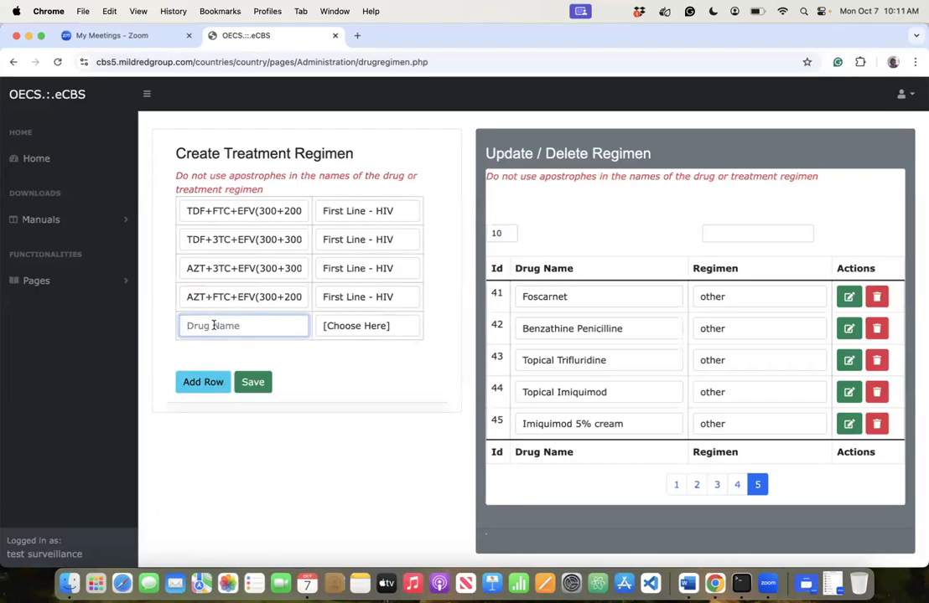
{"action": "type", "text": "DTG+3TC+TDF()"}
{"action": "key", "text": "Left"}
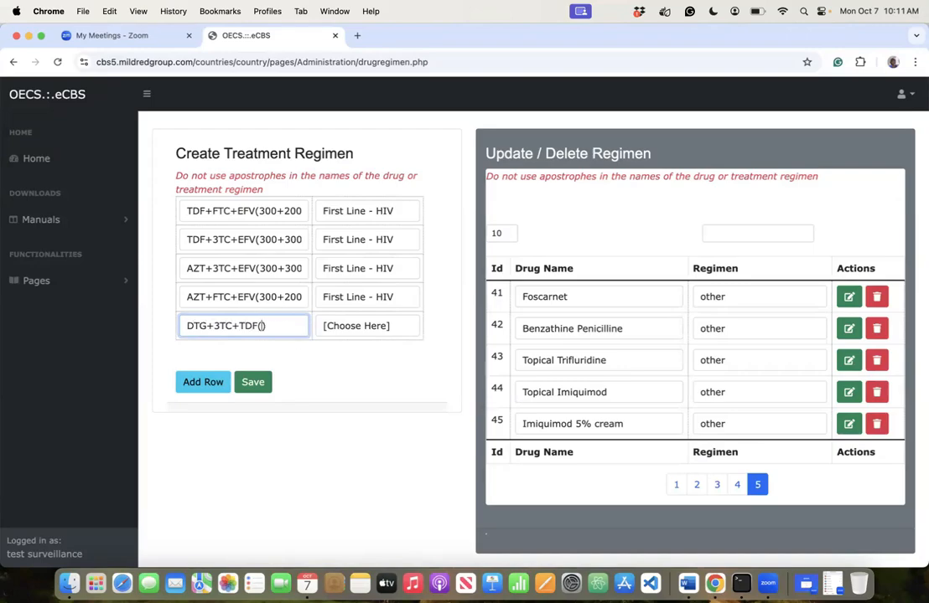
{"action": "type", "text": "50+300+300"}
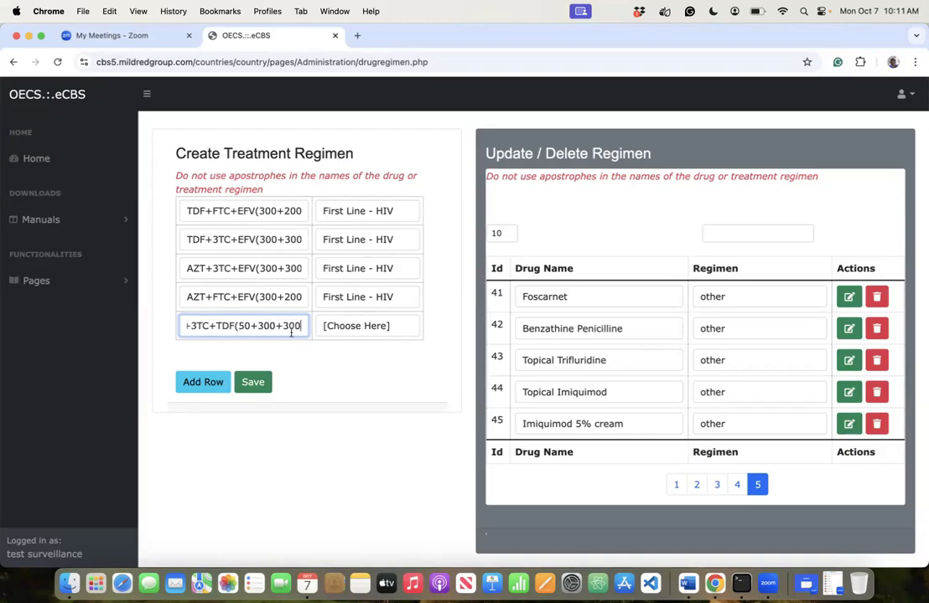
{"action": "left_click", "coordinate": [368, 325]}
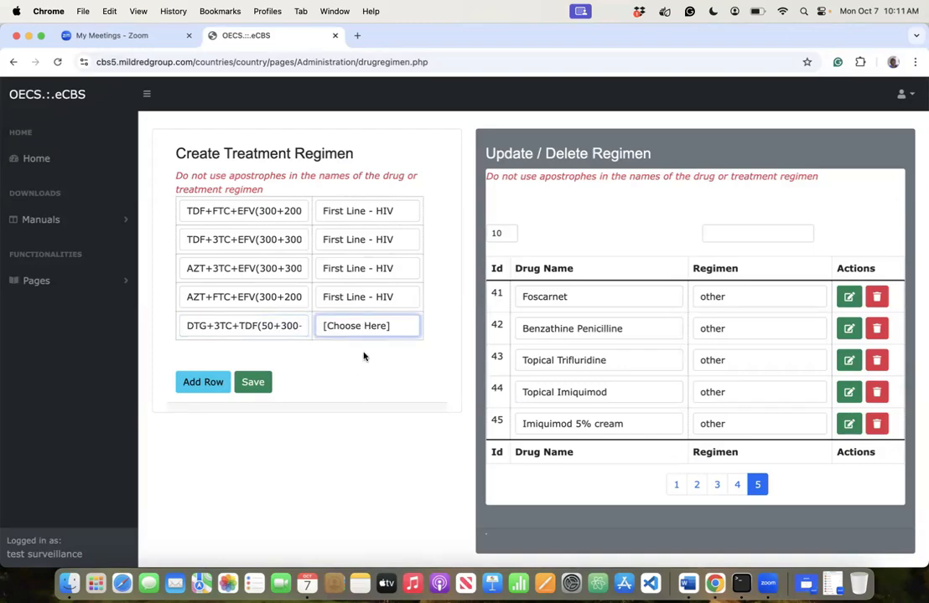
{"action": "left_click", "coordinate": [365, 356]}
{"action": "left_click", "coordinate": [202, 382]}
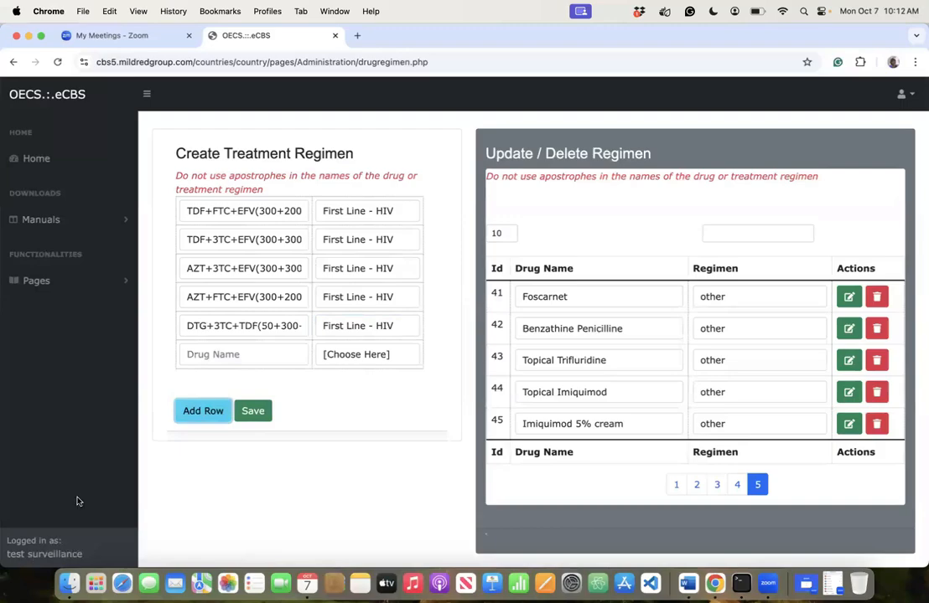
- Type ABC+FTC+NVP(600+200+200) in the new row's drug name, fixing typos, and choose First Line - HIV
{"action": "left_click", "coordinate": [211, 355]}
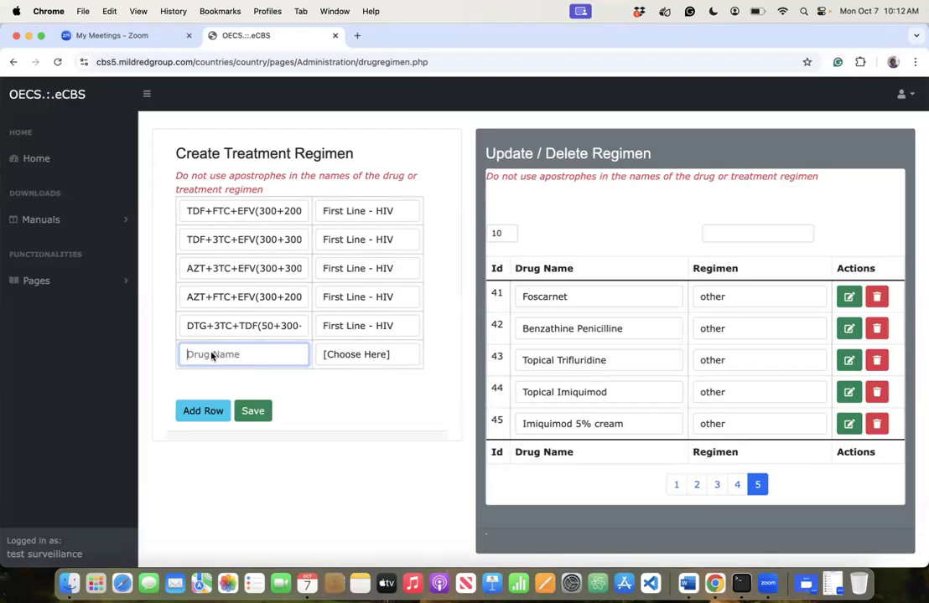
{"action": "type", "text": "AZT"}
{"action": "type", "text": "+"}
{"action": "key", "text": "BackSpace"}
{"action": "key", "text": "BackSpace"}
{"action": "key", "text": "BackSpace"}
{"action": "type", "text": "BC+"}
{"action": "type", "text": "C+NVP()"}
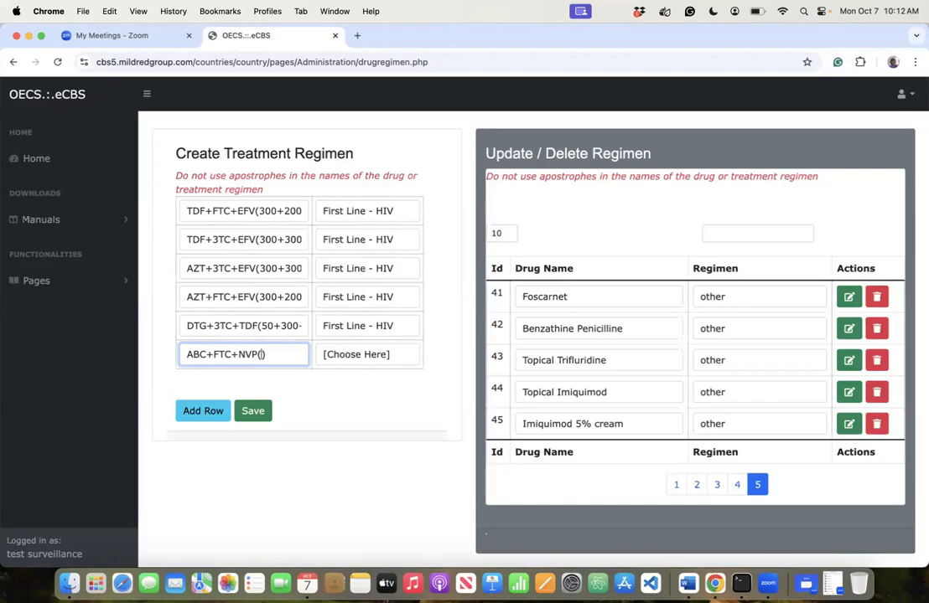
{"action": "type", "text": "6--"}
{"action": "key", "text": "BackSpace"}
{"action": "key", "text": "BackSpace"}
{"action": "type", "text": "00+2=="}
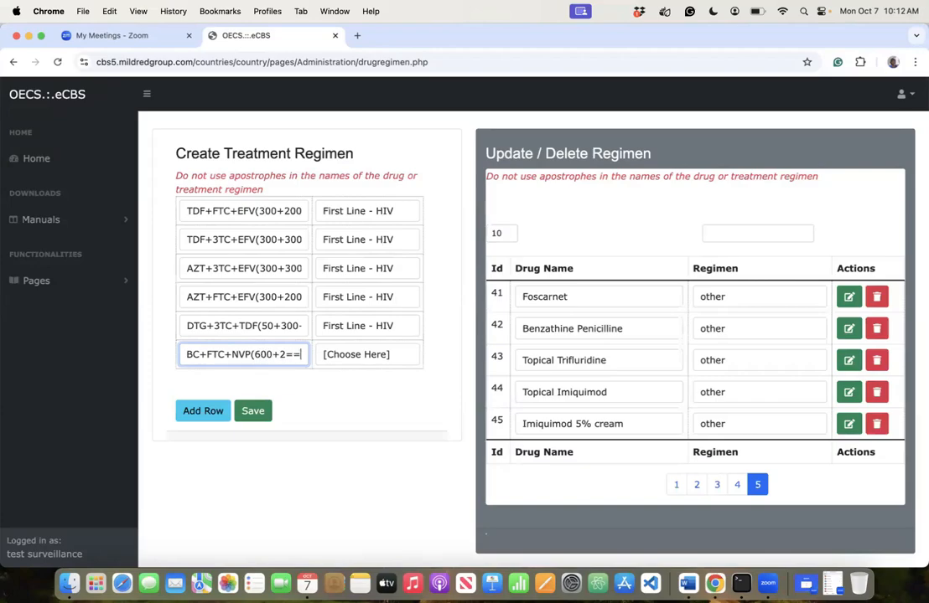
{"action": "key", "text": "BackSpace"}
{"action": "key", "text": "BackSpace"}
{"action": "type", "text": "00+"}
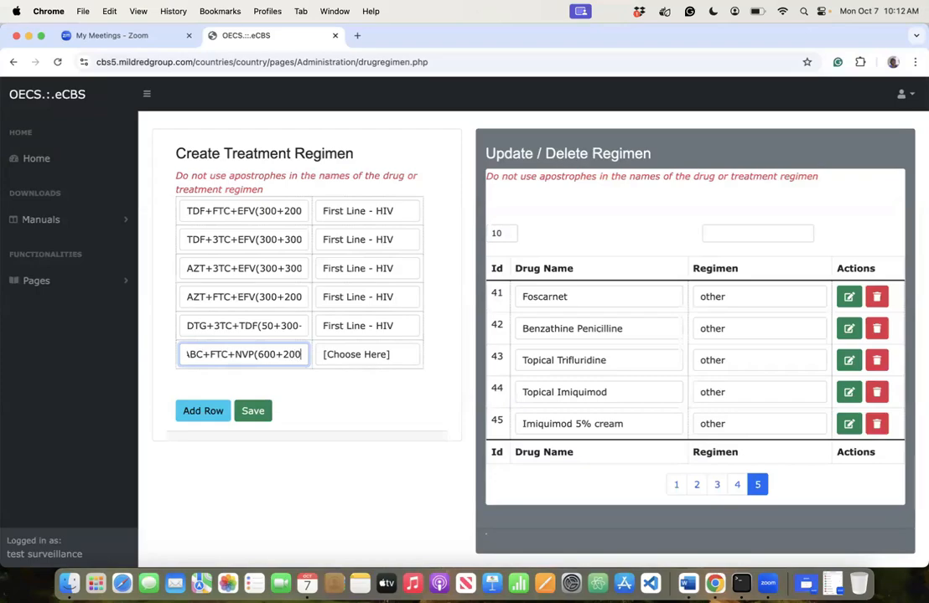
{"action": "type", "text": "2"}
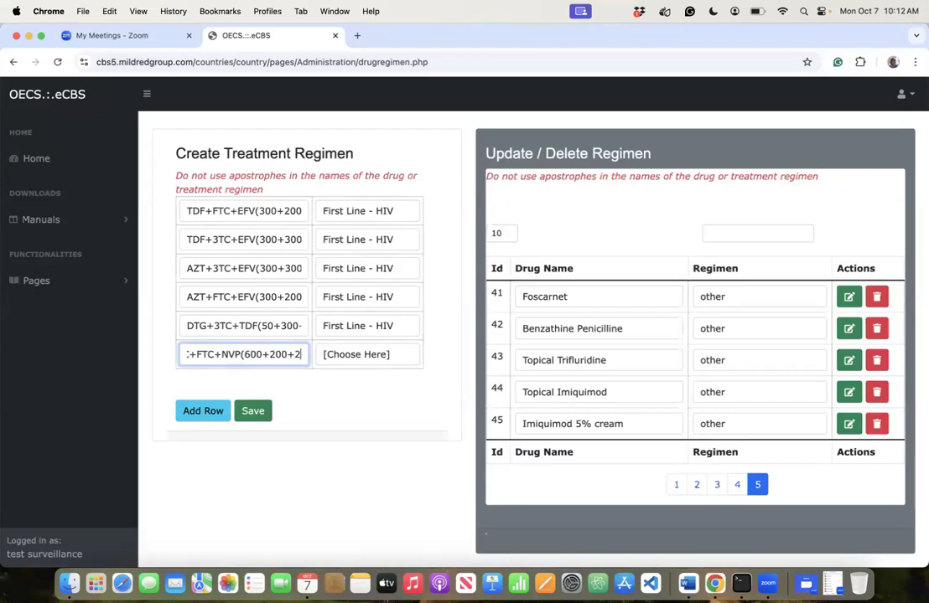
{"action": "type", "text": "00"}
{"action": "left_click", "coordinate": [332, 353]}
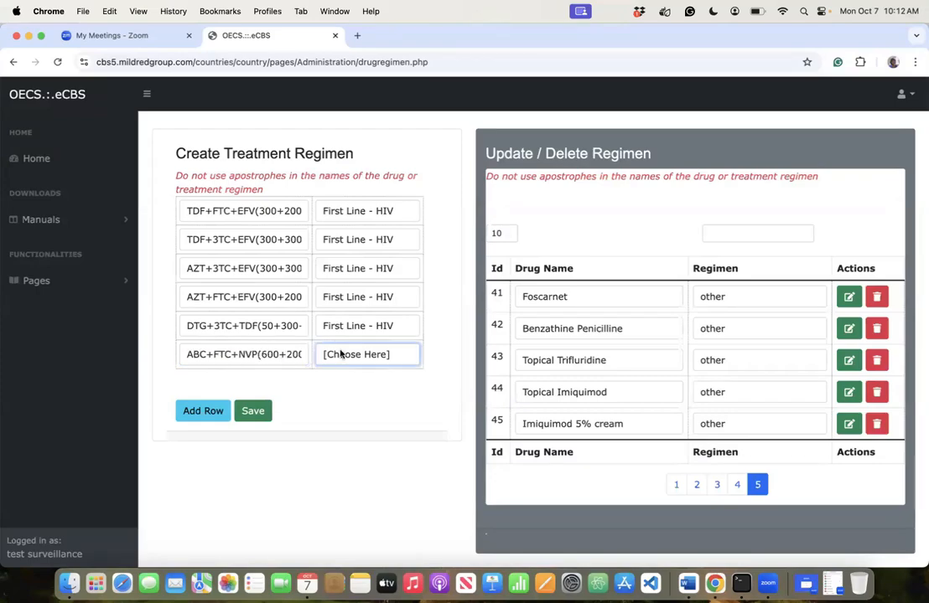
{"action": "left_click", "coordinate": [276, 353]}
{"action": "type", "text": ")"}
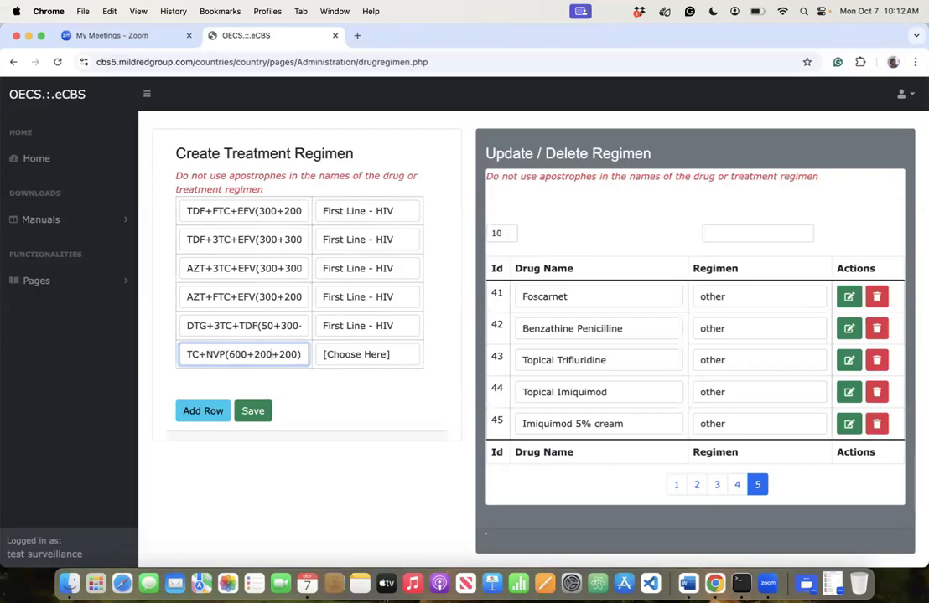
{"action": "left_click", "coordinate": [364, 355]}
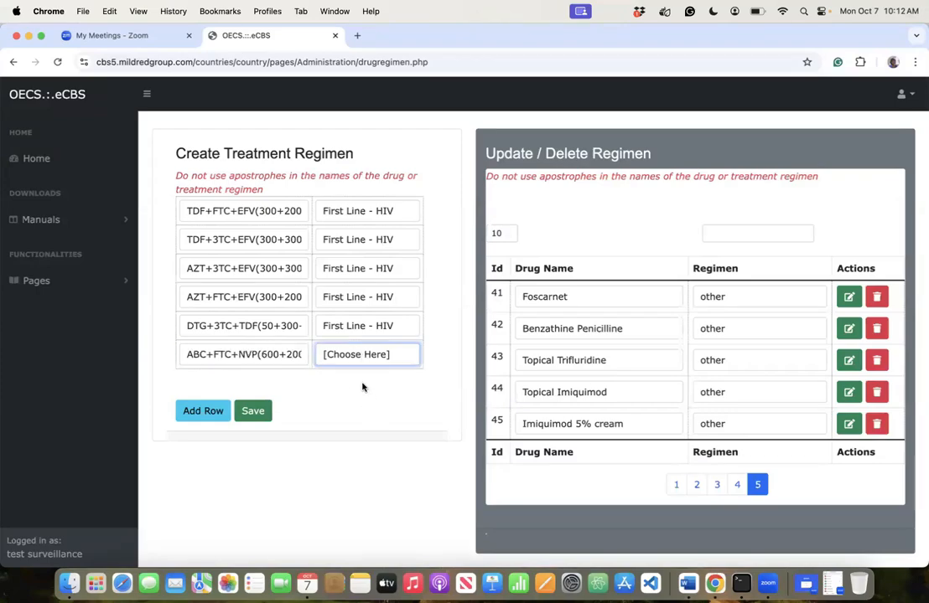
{"action": "left_click", "coordinate": [209, 411]}
- Add a TDF+FTC+DTG(300+200+50) row set to First Line - HIV, followed by another blank row
{"action": "left_click", "coordinate": [242, 382]}
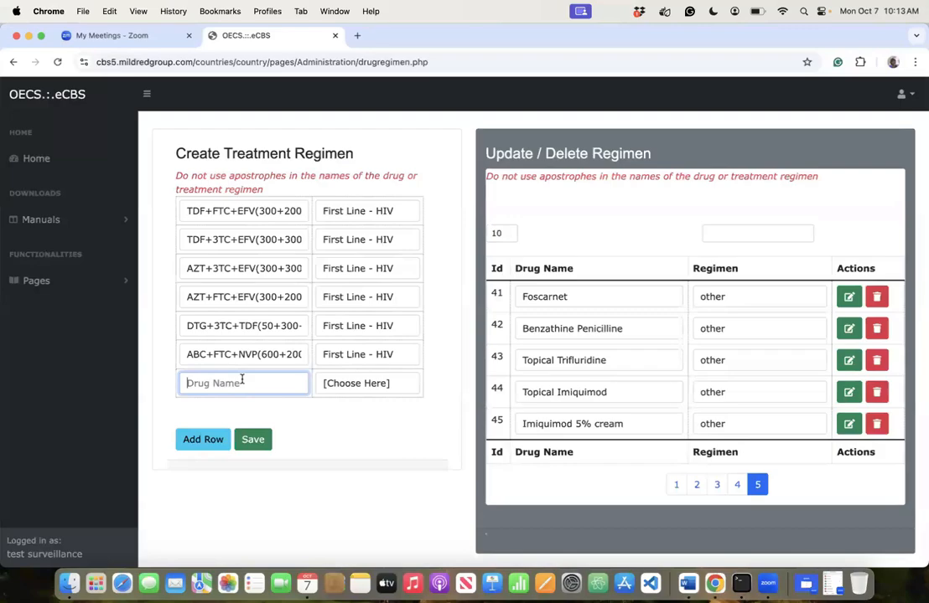
{"action": "type", "text": "TDF"}
{"action": "type", "text": "+"}
{"action": "type", "text": "FTC"}
{"action": "type", "text": "+"}
{"action": "type", "text": "DTG"}
{"action": "type", "text": "()"}
{"action": "type", "text": "300+"}
{"action": "type", "text": "200+"}
{"action": "type", "text": "50"}
{"action": "key", "text": "Tab"}
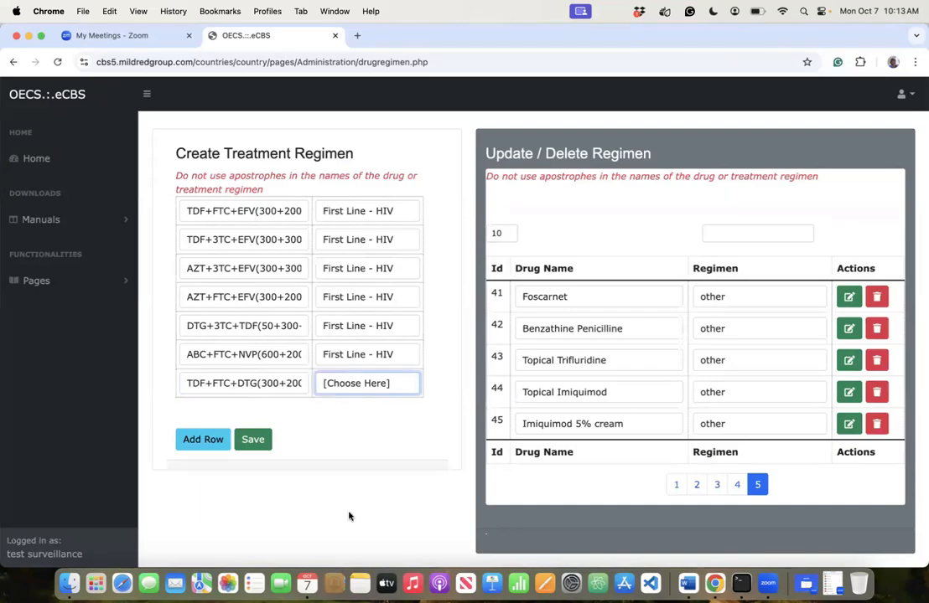
{"action": "left_click", "coordinate": [362, 415]}
{"action": "left_click", "coordinate": [215, 442]}
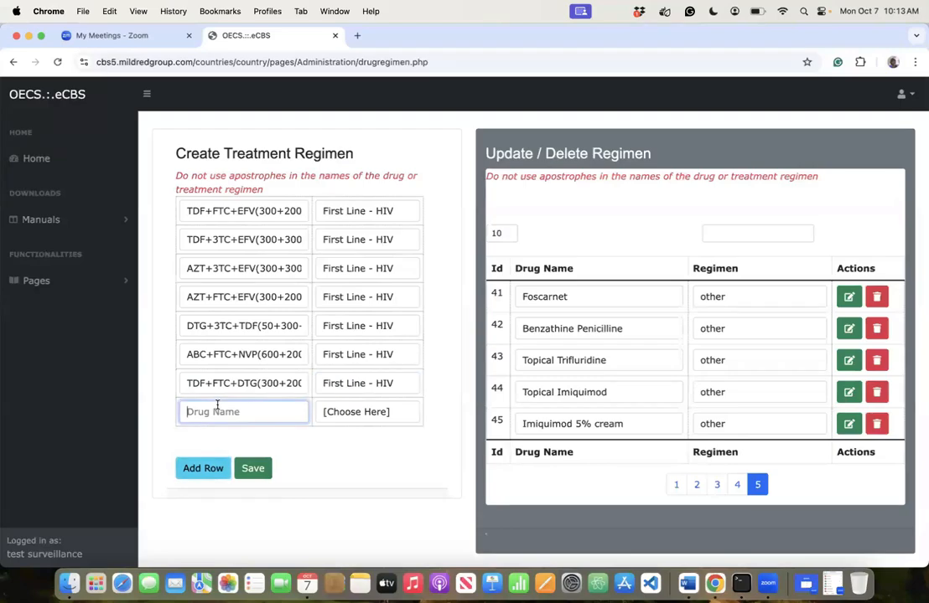
- Fill the row with ABC+3TC+NVP(600+300+200) as First Line - HIV and add another row
{"action": "type", "text": "ABC+'"}
{"action": "key", "text": "BackSpace"}
{"action": "type", "text": "3TC+NVP()"}
{"action": "key", "text": "Left"}
{"action": "type", "text": "600+300+20"}
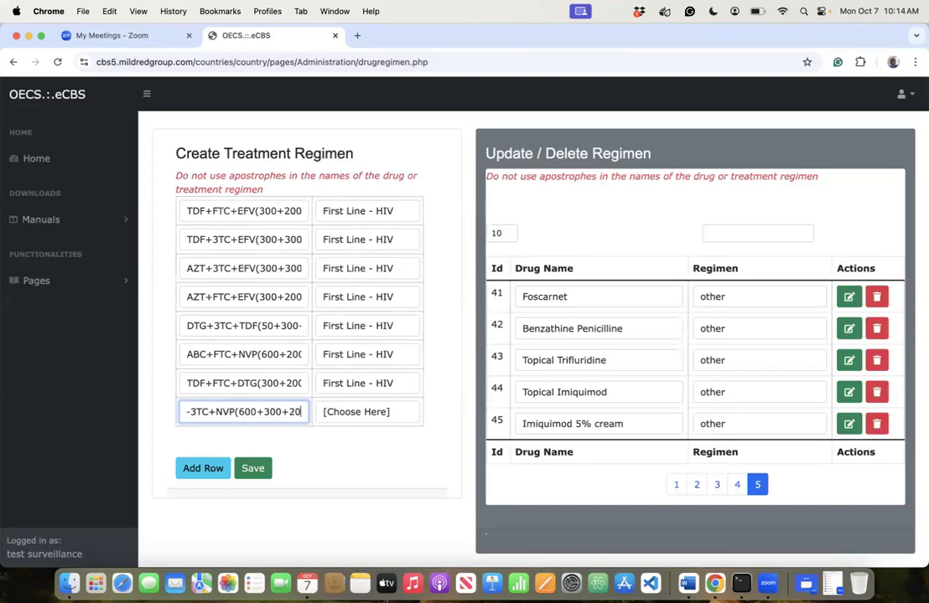
{"action": "type", "text": "0"}
{"action": "left_click", "coordinate": [333, 414]}
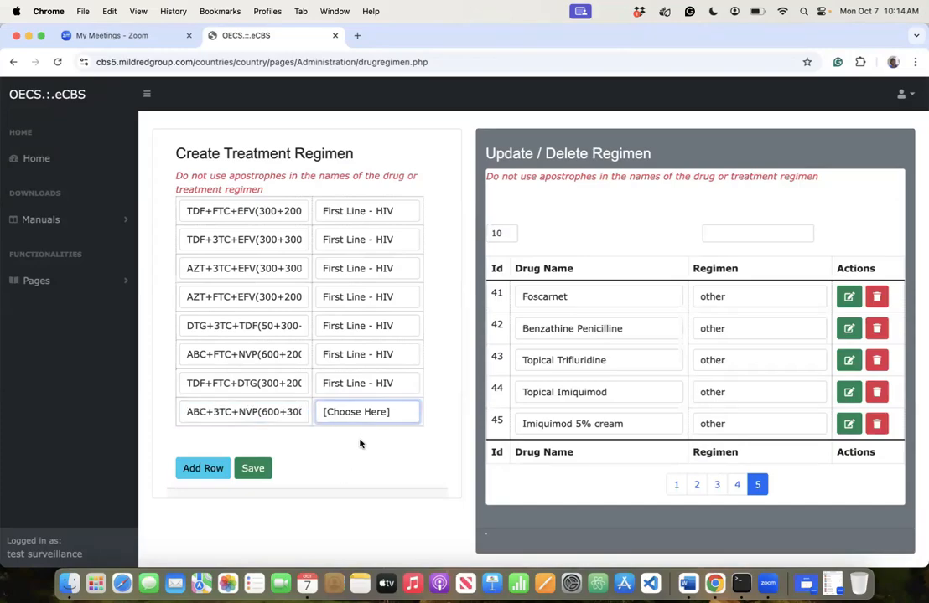
{"action": "left_click", "coordinate": [361, 444]}
{"action": "left_click", "coordinate": [209, 470]}
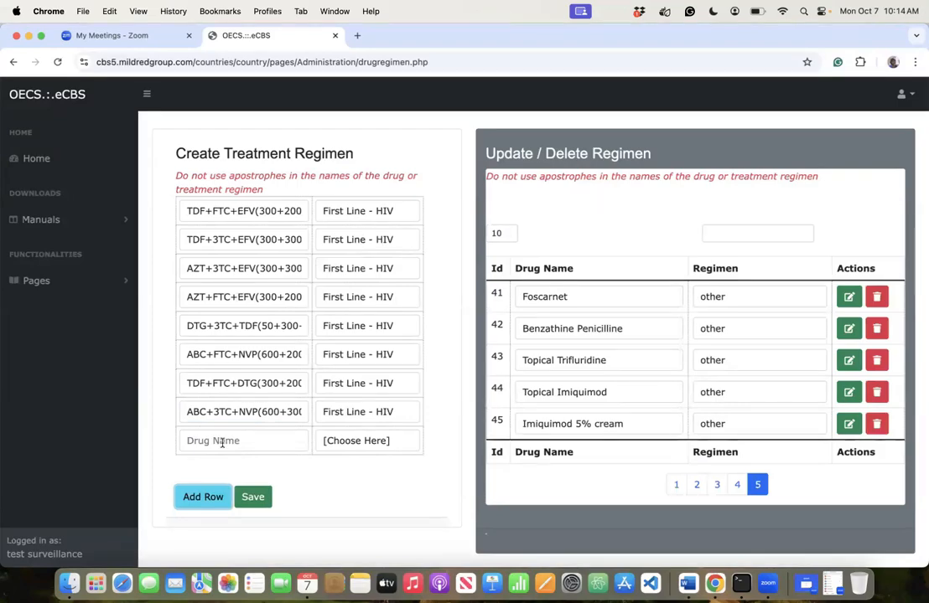
- Enter TDF+3TC+NVP(300+300+200) in the next row's drug name and add another empty row
{"action": "left_click", "coordinate": [191, 440]}
{"action": "type", "text": "TDF+"}
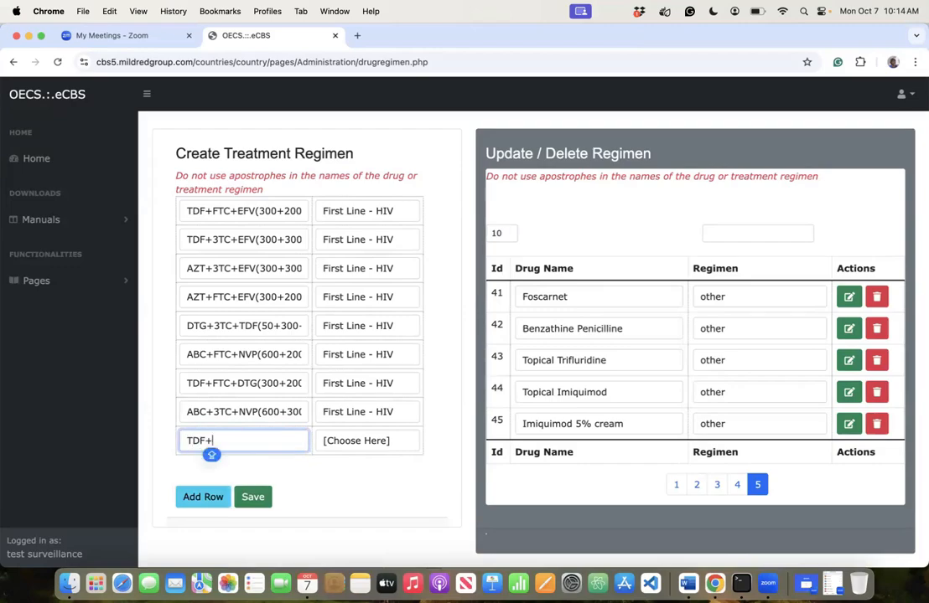
{"action": "type", "text": "3TC+"}
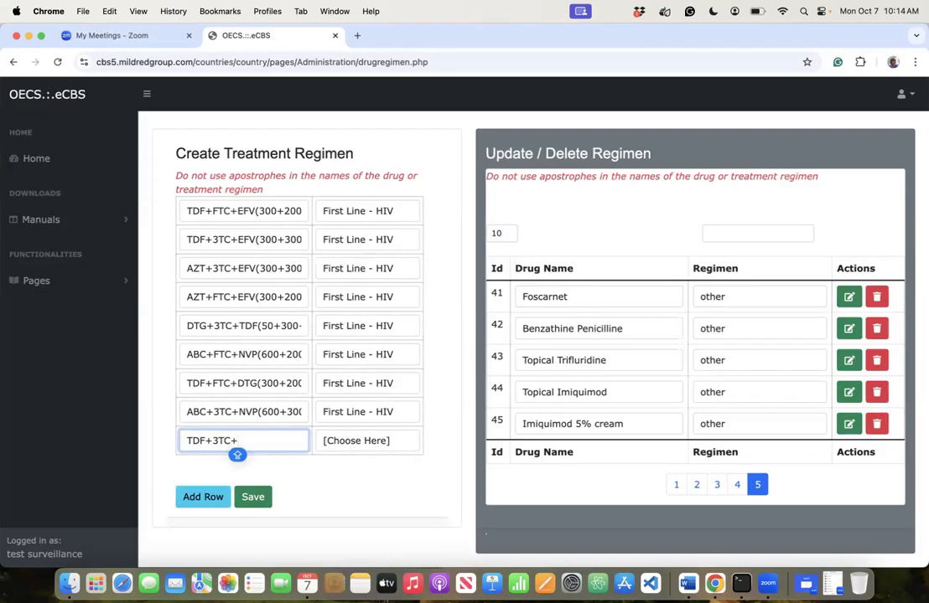
{"action": "type", "text": "NVP"}
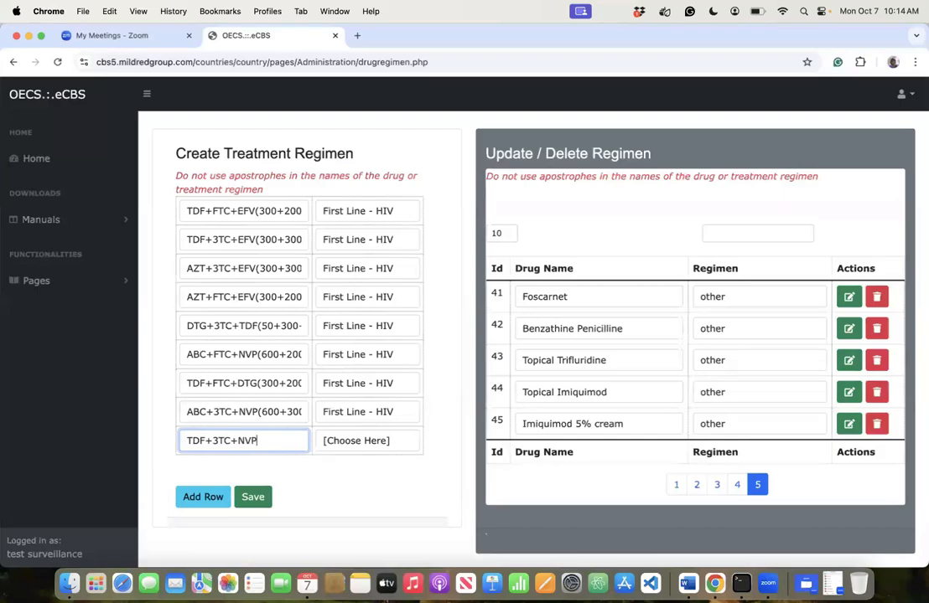
{"action": "type", "text": "()300+30"}
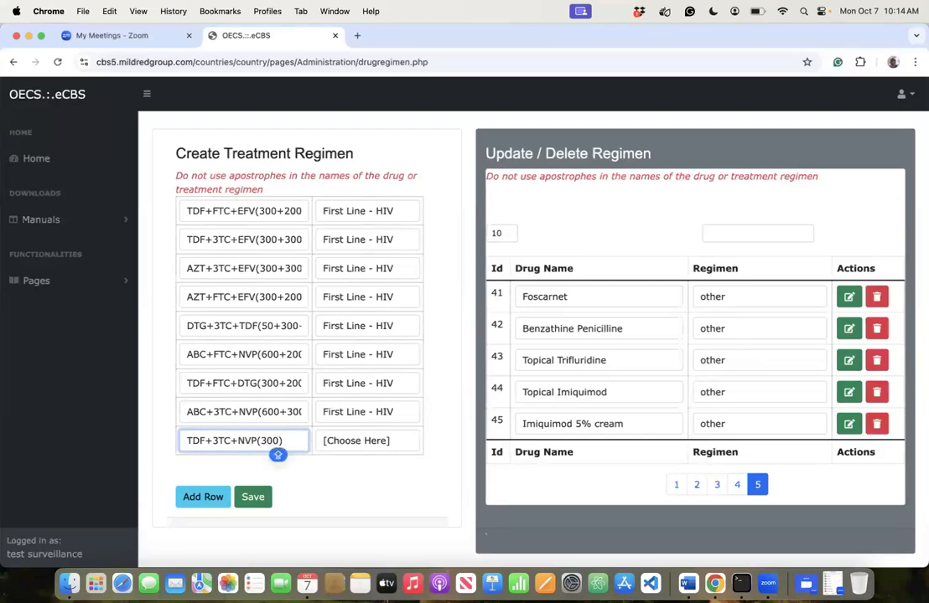
{"action": "type", "text": "0+200"}
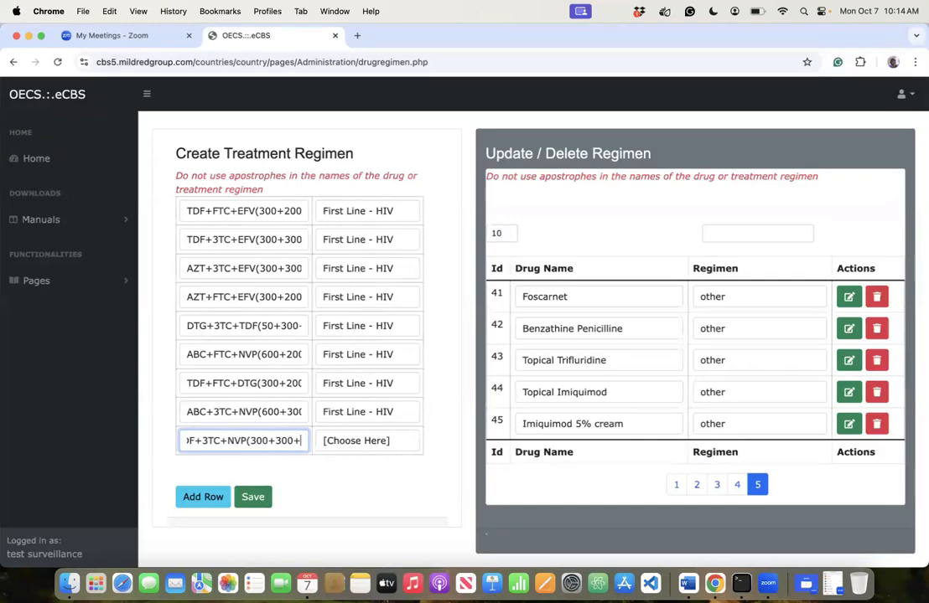
{"action": "key", "text": "Tab"}
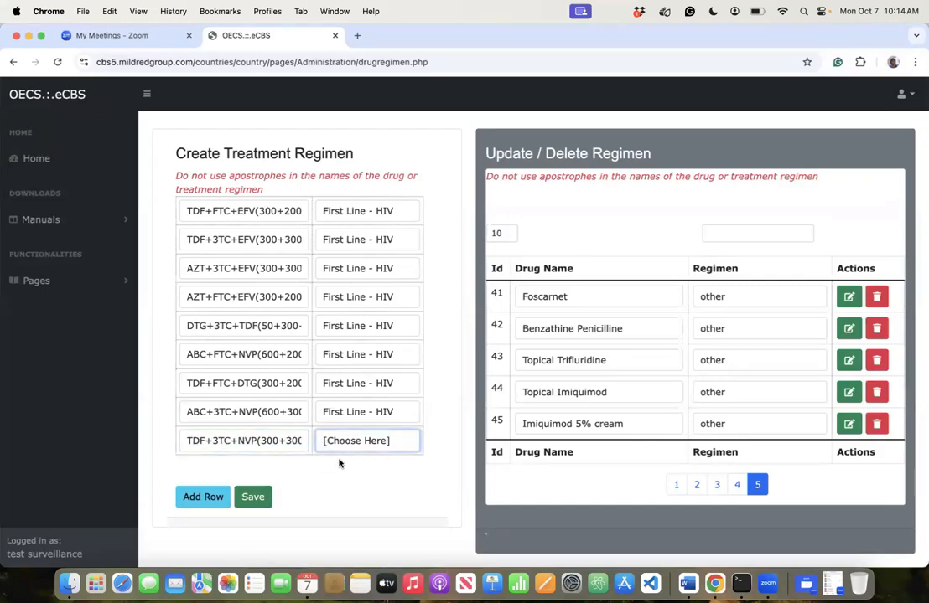
{"action": "left_click", "coordinate": [205, 499]}
- Fill a row with TDF+FTC+NVP(300+200+200) as First Line - HIV and add another blank row
{"action": "left_click", "coordinate": [212, 473]}
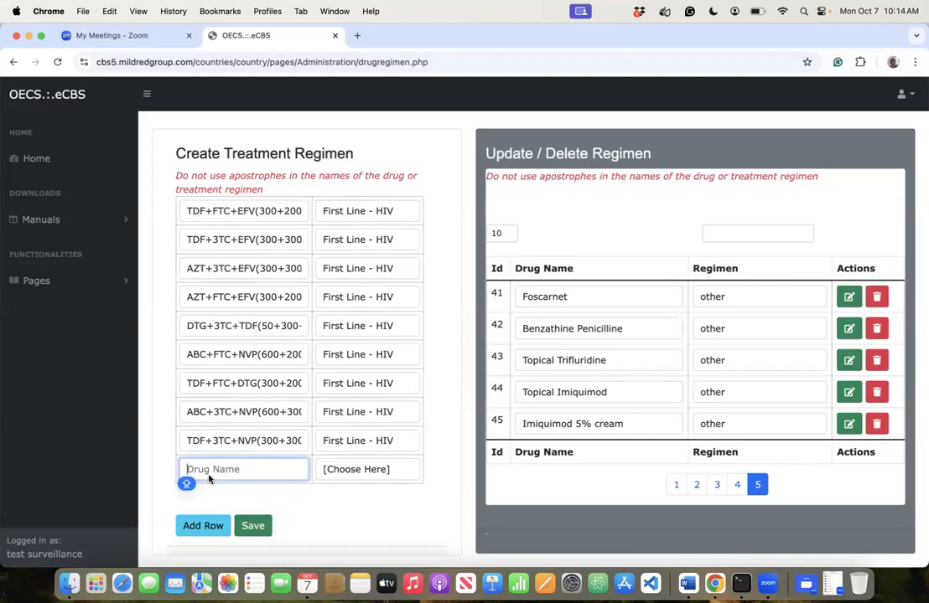
{"action": "type", "text": "TDF"}
{"action": "type", "text": "+FTC+NVP()"}
{"action": "key", "text": "Left"}
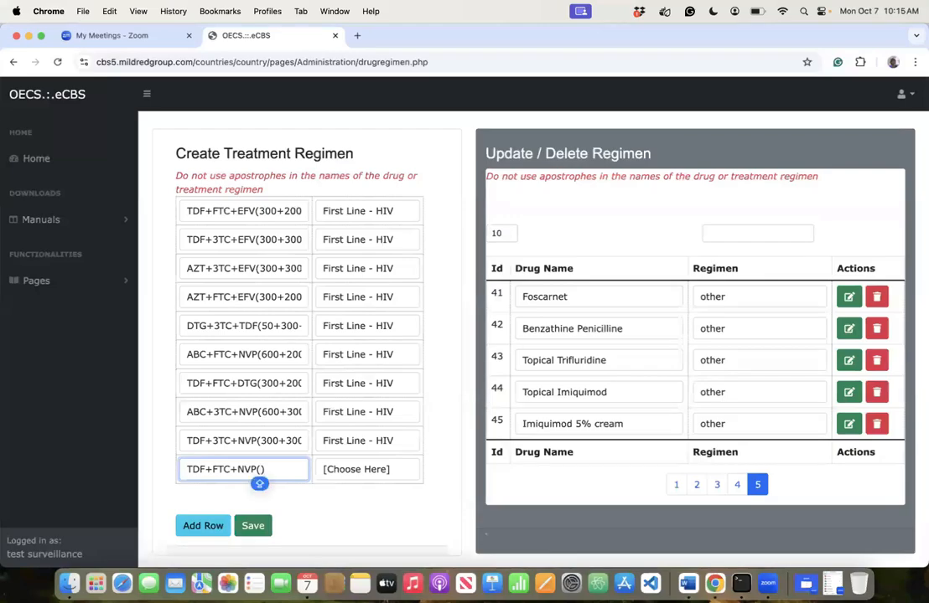
{"action": "type", "text": "300"}
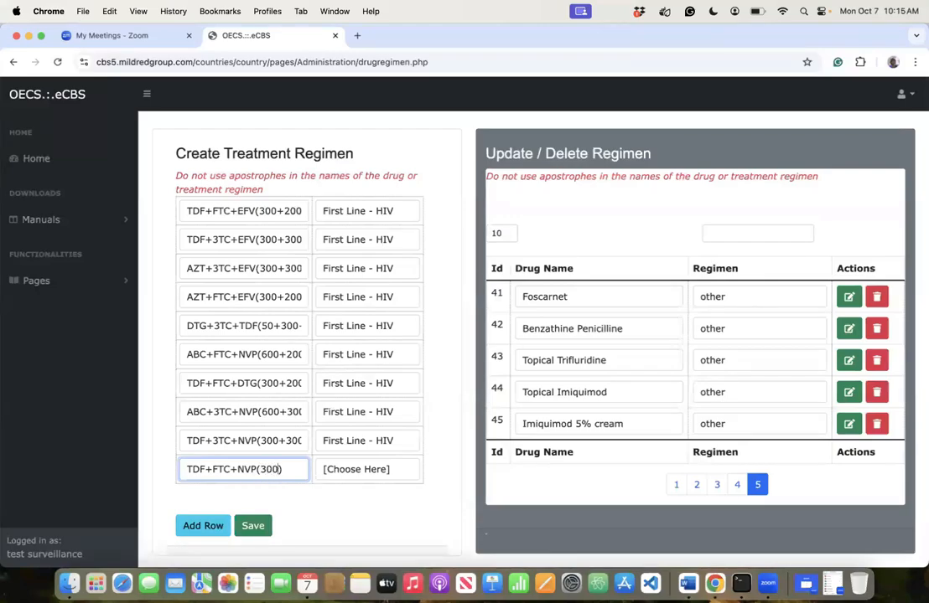
{"action": "type", "text": "+200"}
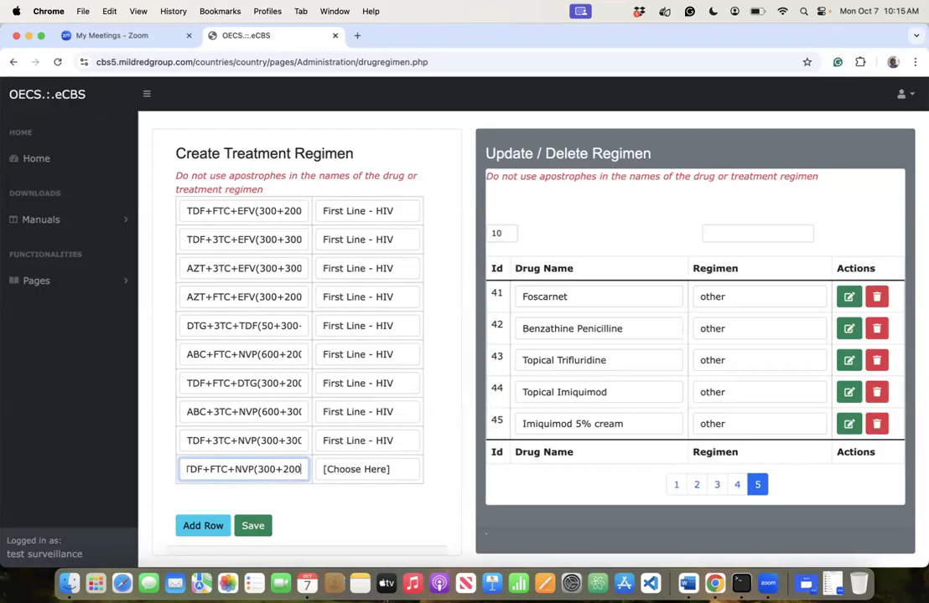
{"action": "type", "text": "+"}
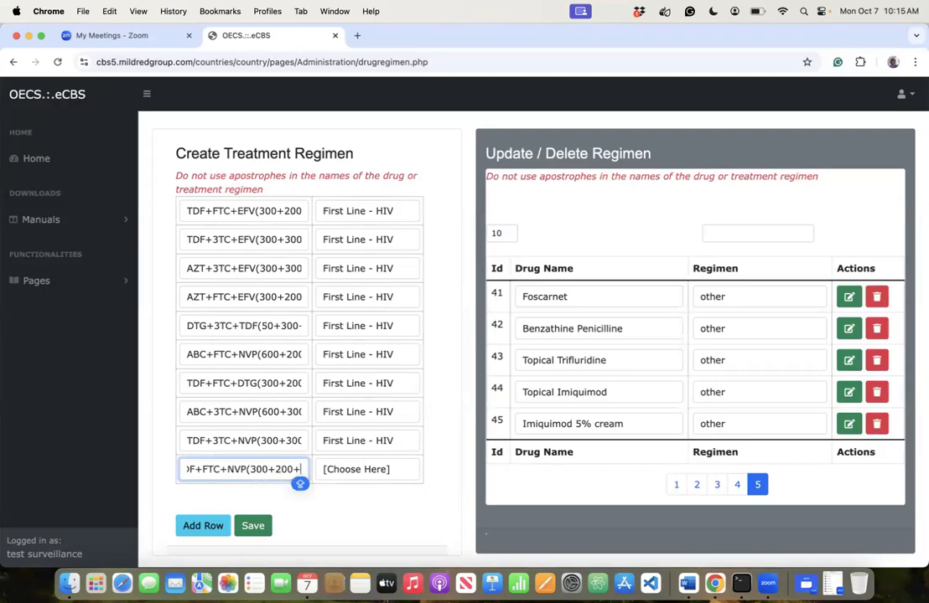
{"action": "type", "text": "200"}
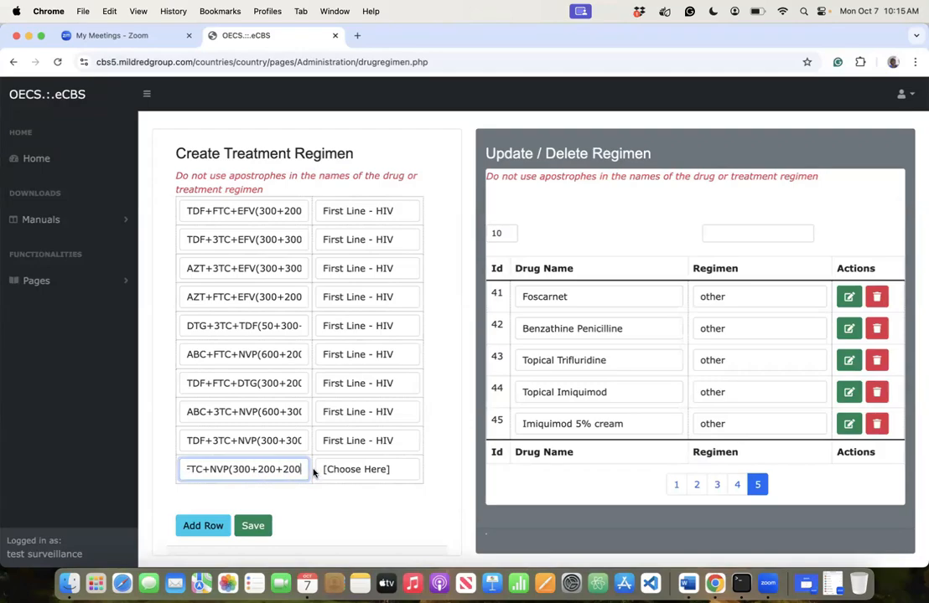
{"action": "left_click", "coordinate": [319, 469]}
{"action": "left_click", "coordinate": [342, 503]}
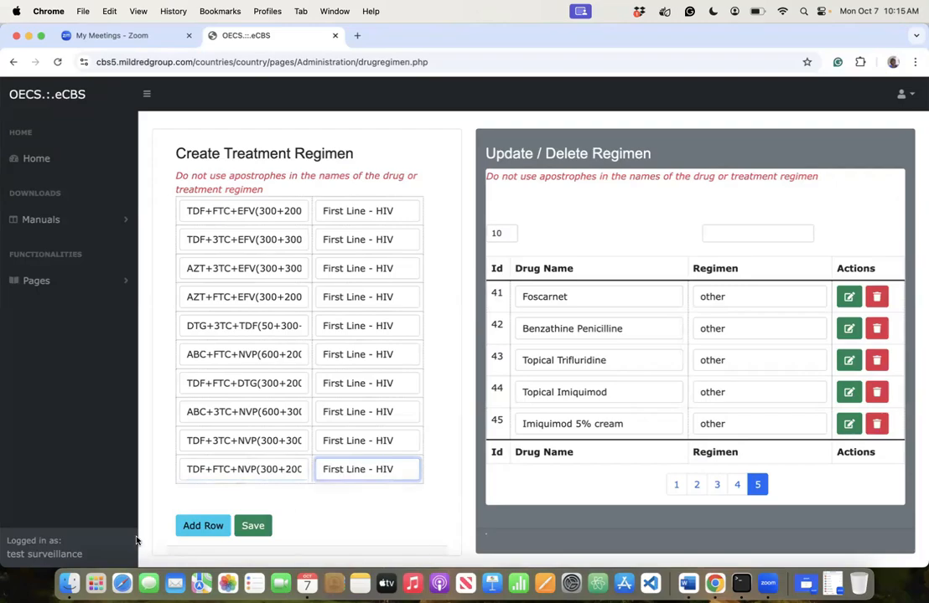
{"action": "left_click", "coordinate": [208, 526]}
- Enter TDF+FTC+EFV(300+200+400) with regimen First Line - HIV and add another row
{"action": "left_click", "coordinate": [201, 497]}
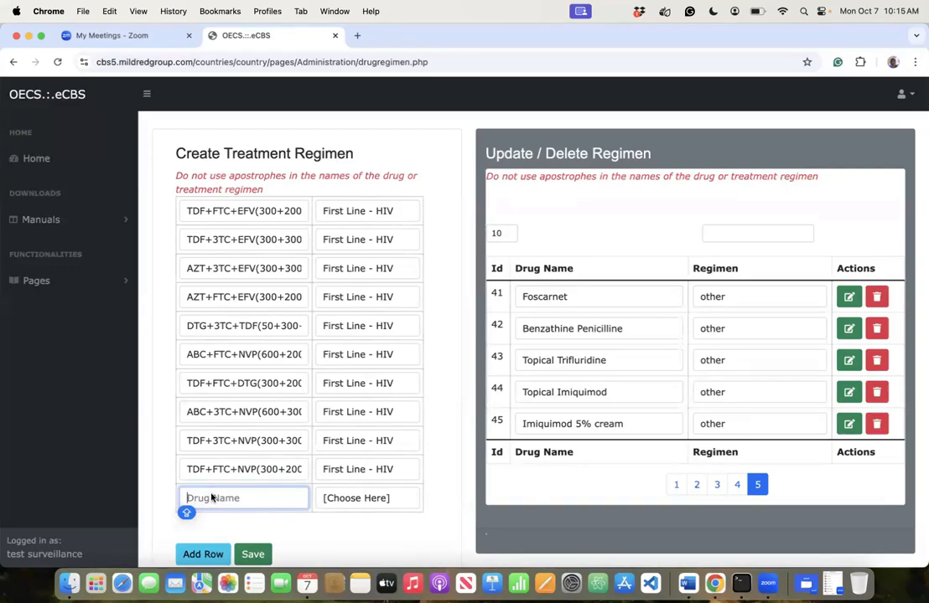
{"action": "type", "text": "TDF+"}
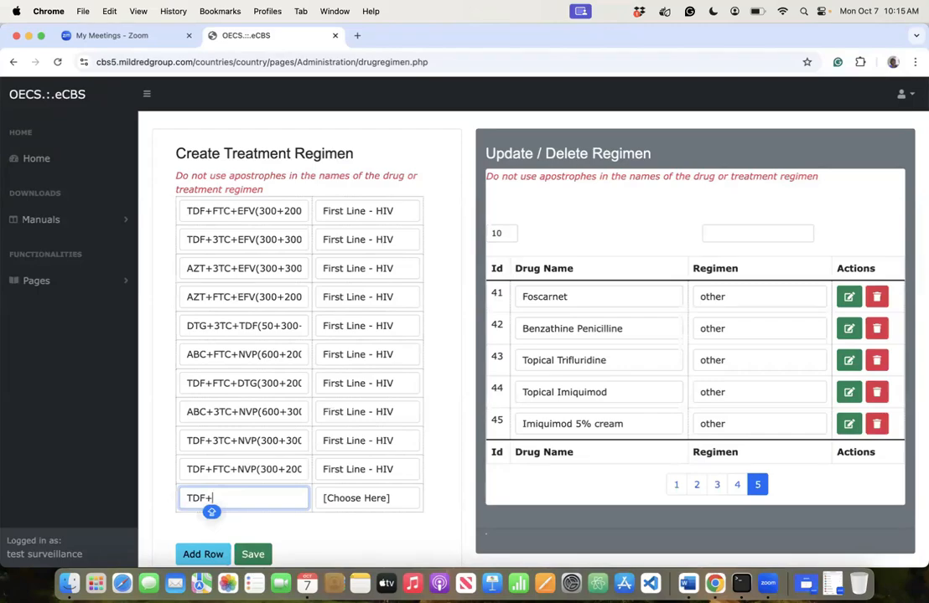
{"action": "type", "text": "FTC+"}
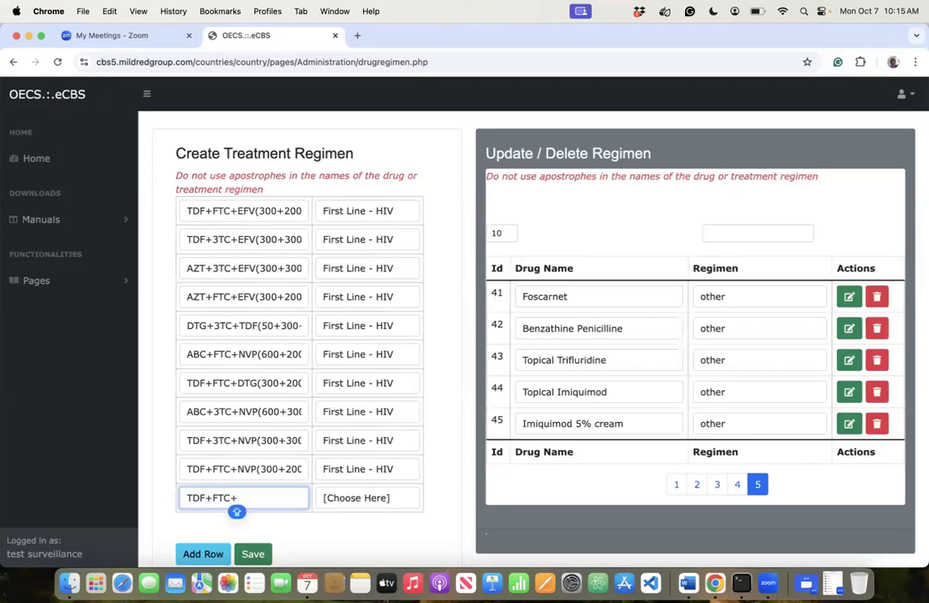
{"action": "type", "text": "EFV()"}
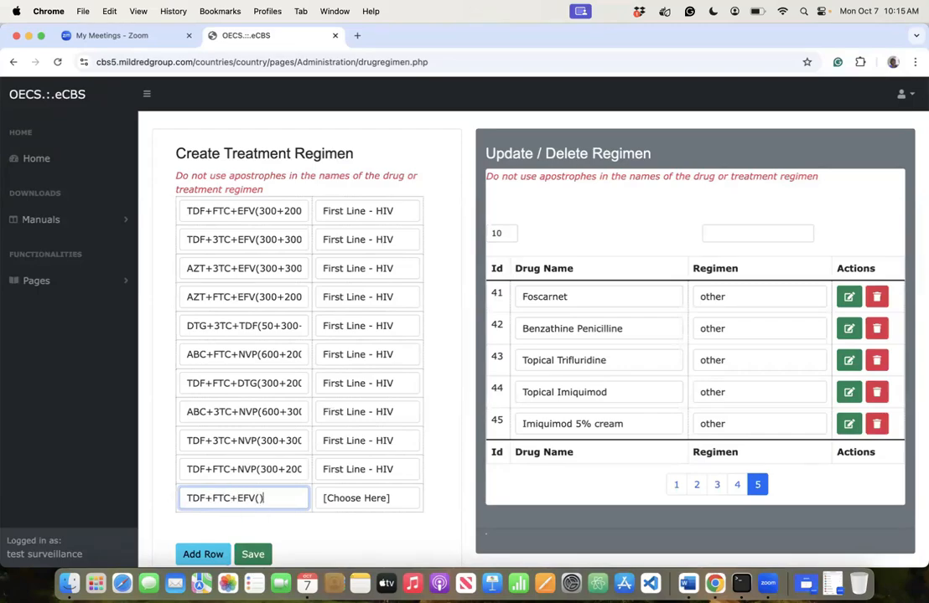
{"action": "key", "text": "Left"}
{"action": "type", "text": "300+200"}
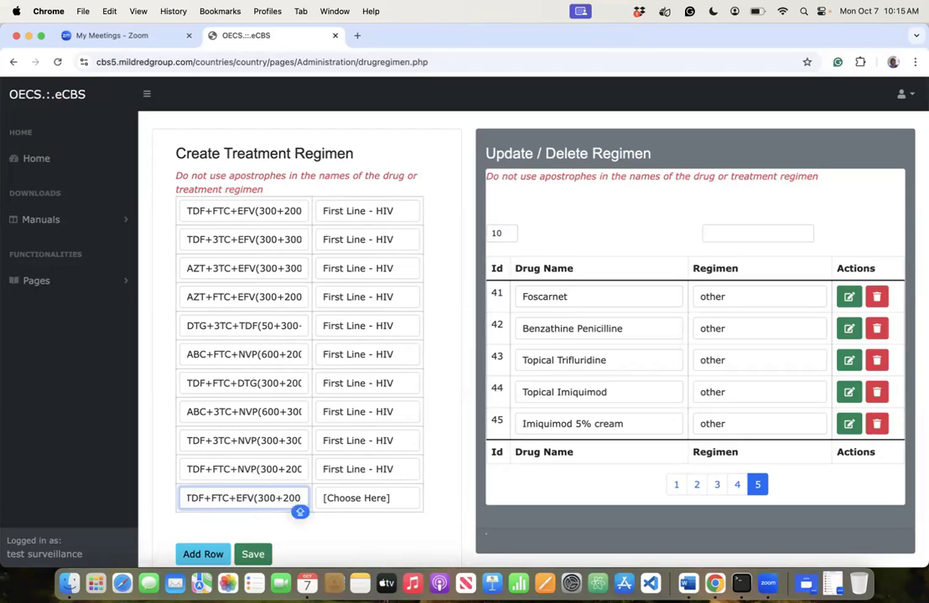
{"action": "type", "text": "+4"}
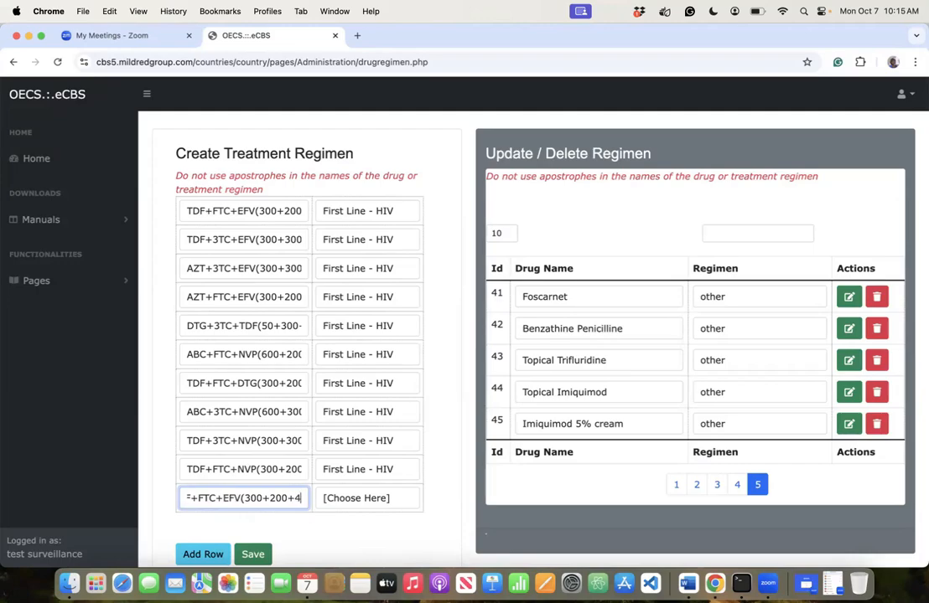
{"action": "type", "text": "00"}
{"action": "left_click", "coordinate": [331, 499]}
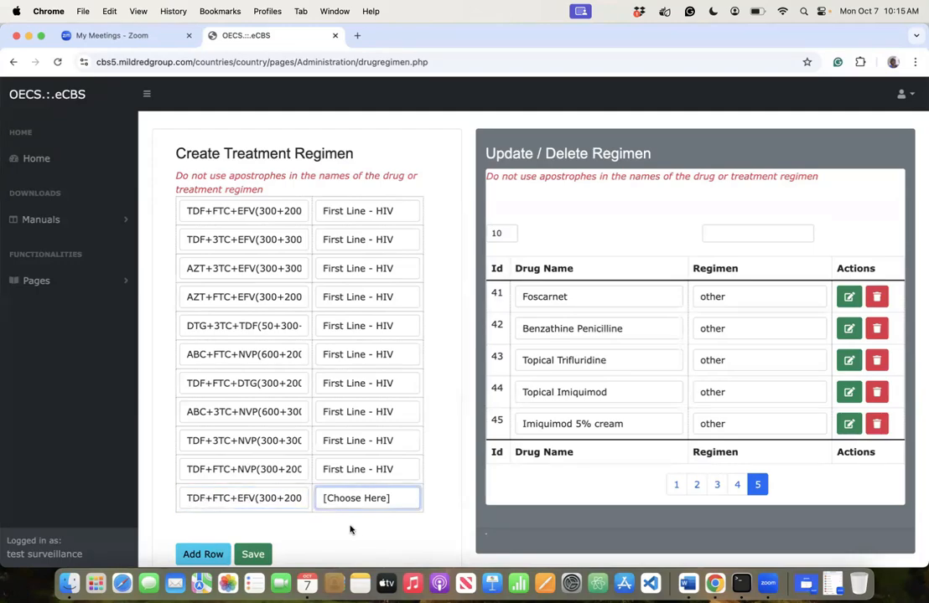
{"action": "left_click", "coordinate": [356, 534]}
{"action": "left_click", "coordinate": [203, 554]}
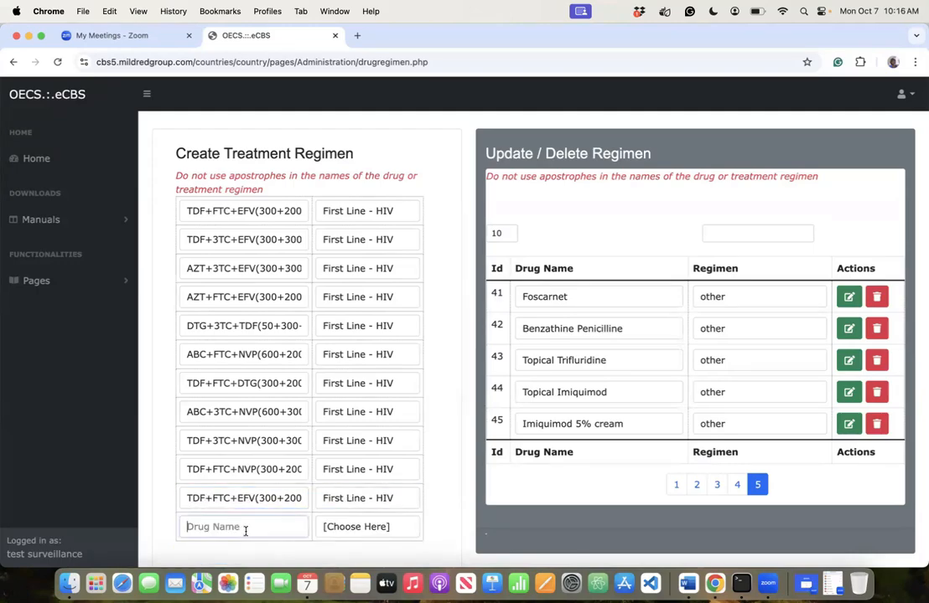
- Fill the next row with TDF+3TC+EFV(300+300+400) as First Line - HIV, then add a blank row
{"action": "left_click", "coordinate": [246, 529]}
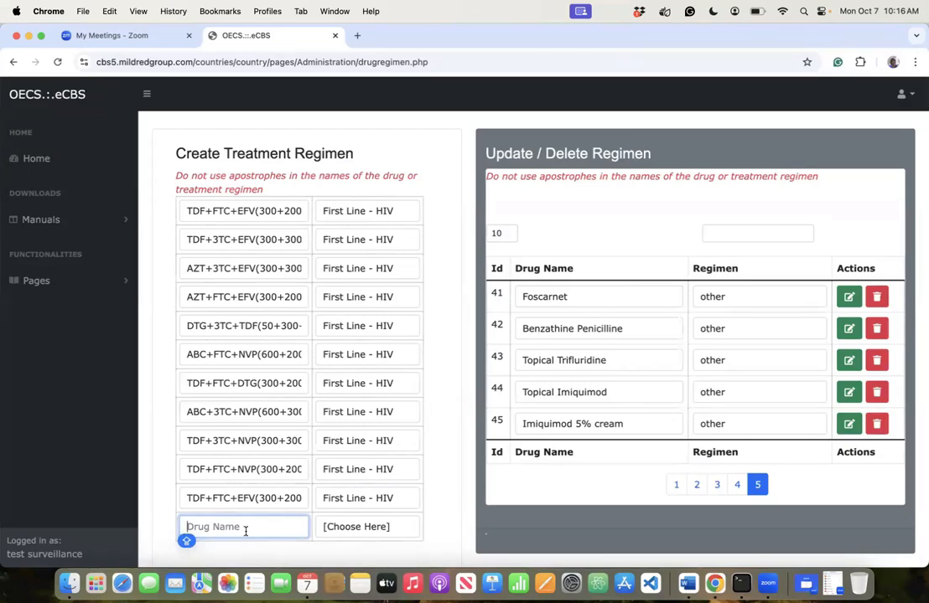
{"action": "type", "text": "TDF+"}
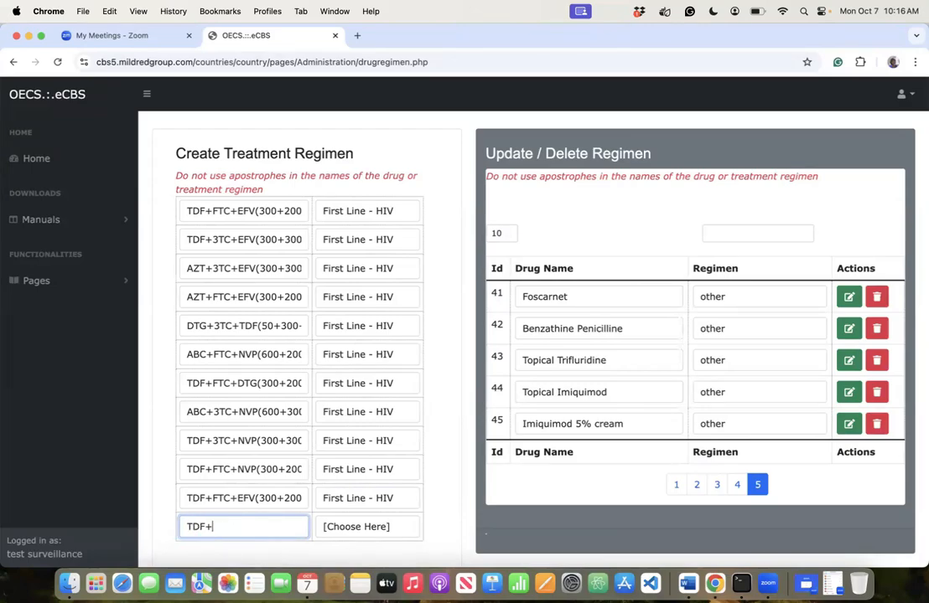
{"action": "type", "text": "#TC"}
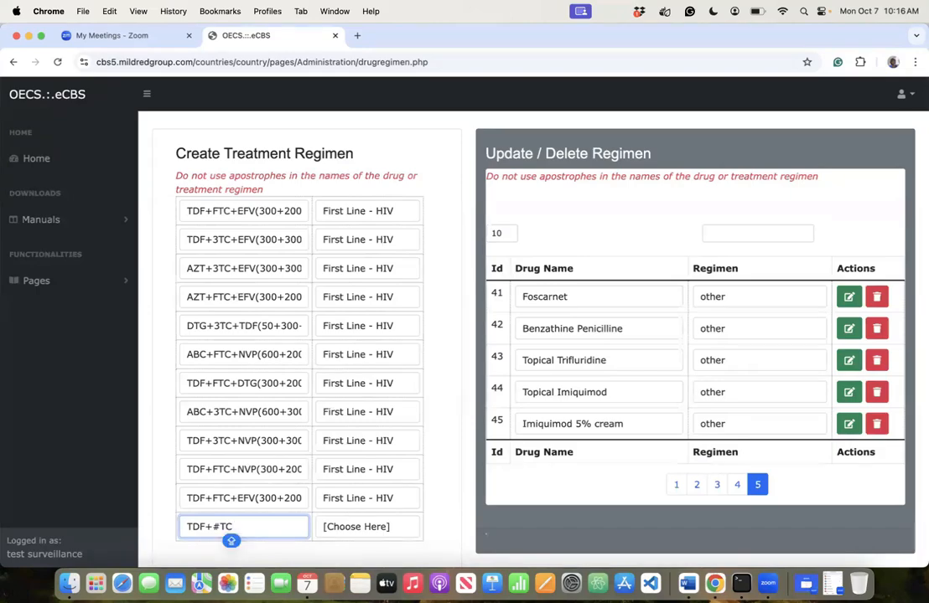
{"action": "key", "text": "BackSpace"}
{"action": "key", "text": "BackSpace"}
{"action": "key", "text": "BackSpace"}
{"action": "key", "text": "BackSpace"}
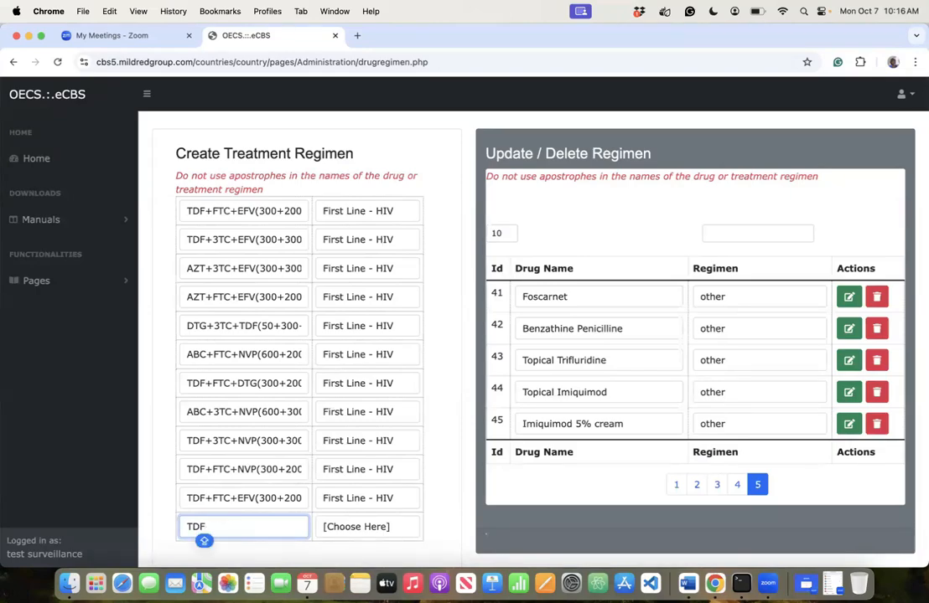
{"action": "type", "text": "+3TC"}
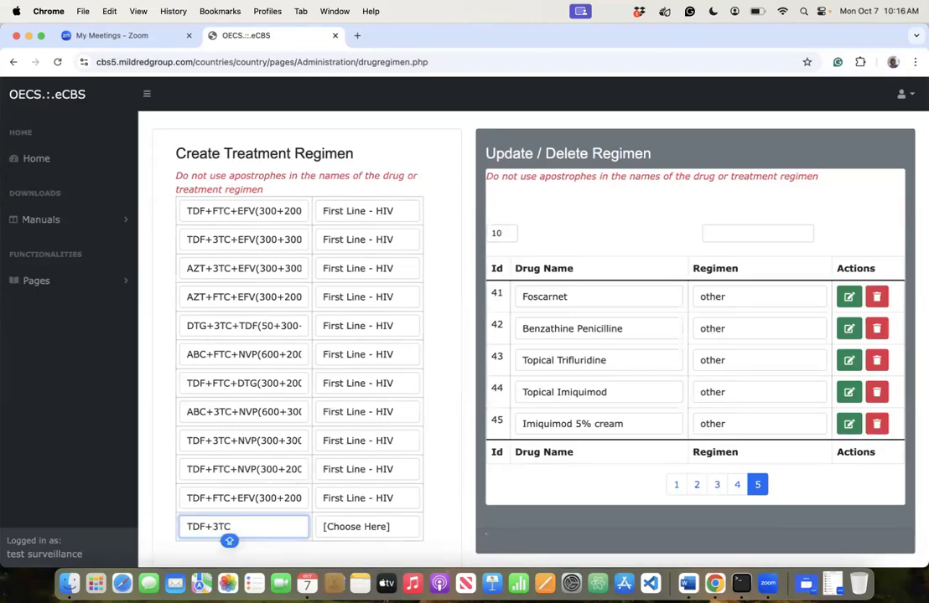
{"action": "type", "text": "+EFV()"}
{"action": "key", "text": "Caps_Lock"}
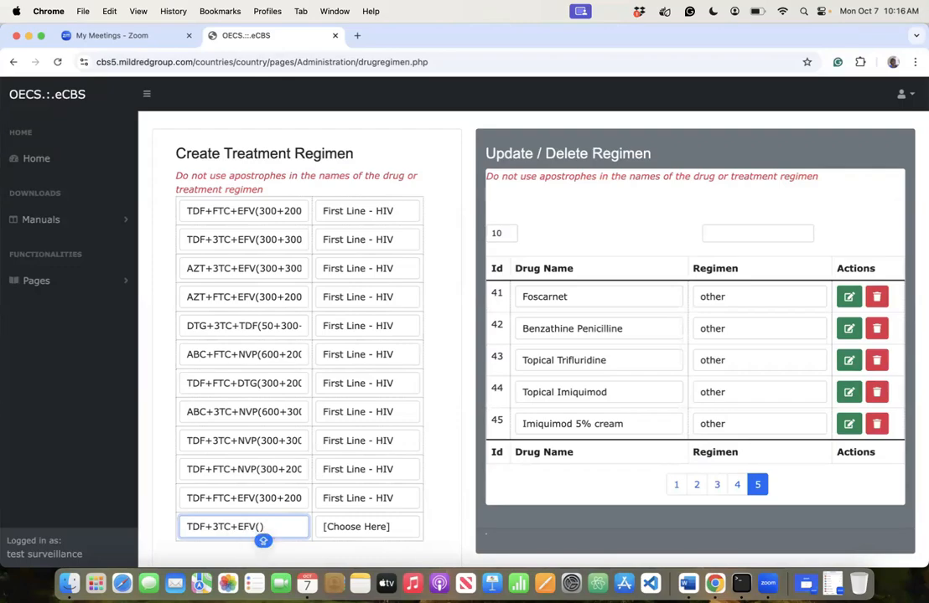
{"action": "key", "text": "Left"}
{"action": "type", "text": "300+300"}
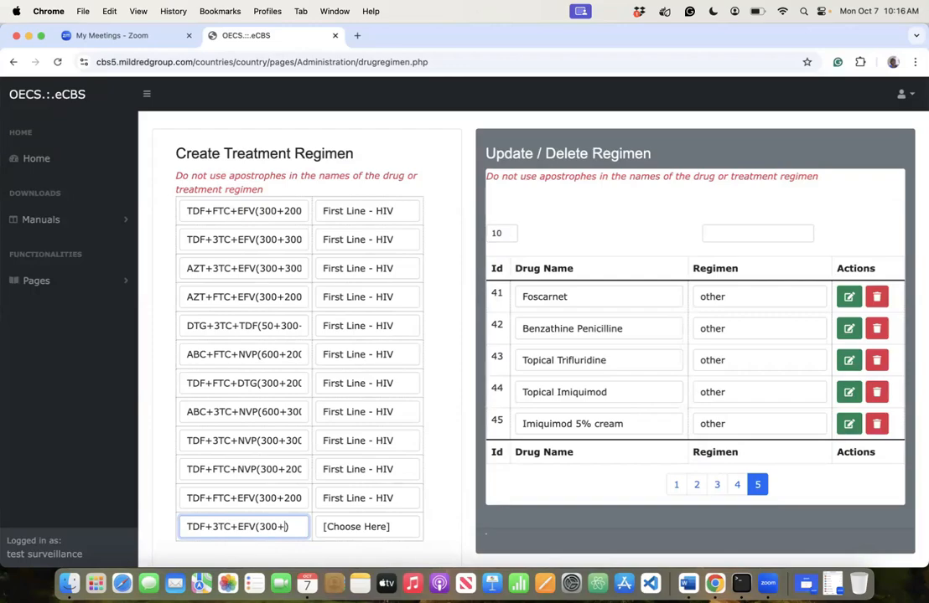
{"action": "type", "text": "+400"}
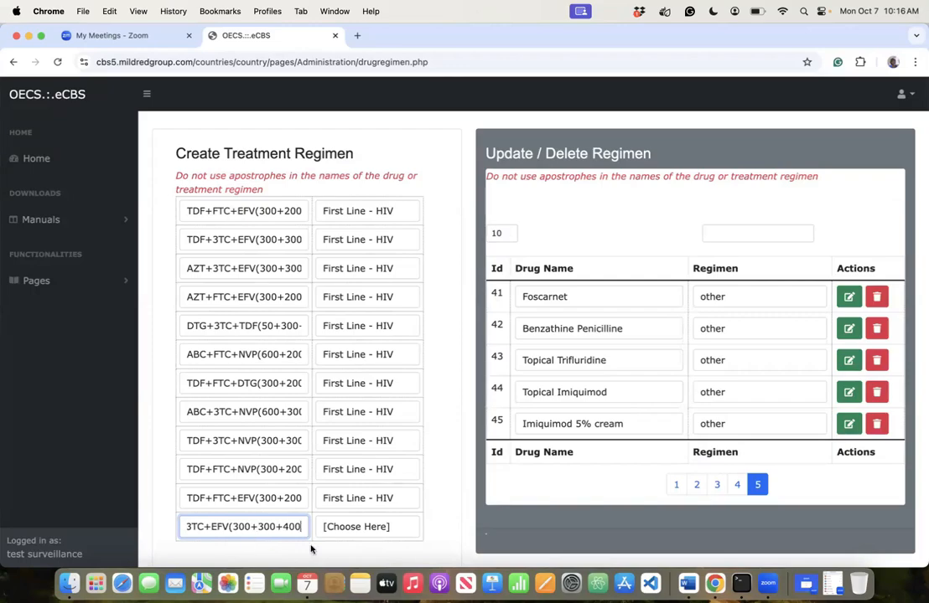
{"action": "left_click", "coordinate": [370, 532]}
{"action": "left_click", "coordinate": [348, 409]}
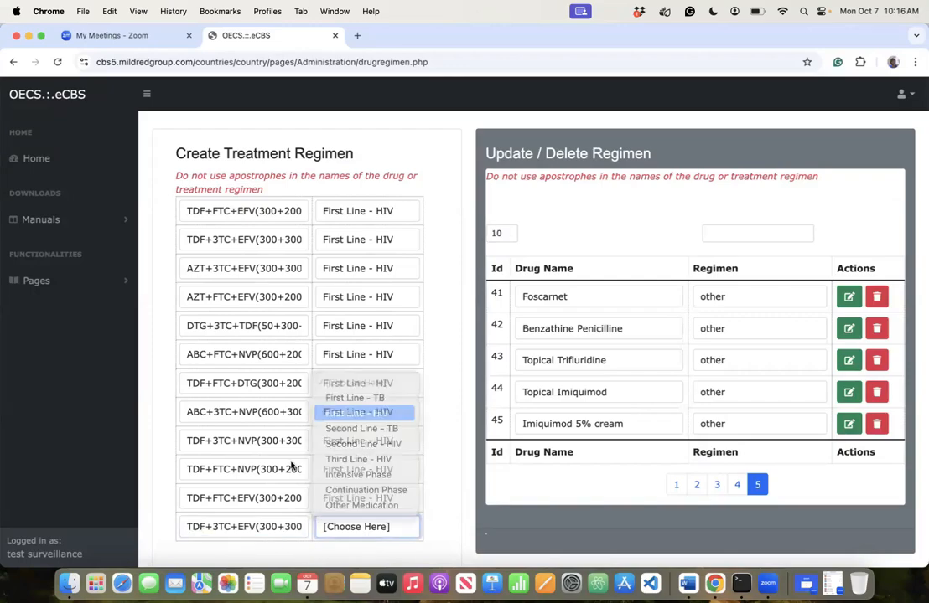
{"action": "scroll", "coordinate": [300, 476], "scroll_direction": "down", "scroll_amount": 2}
{"action": "left_click", "coordinate": [205, 522]}
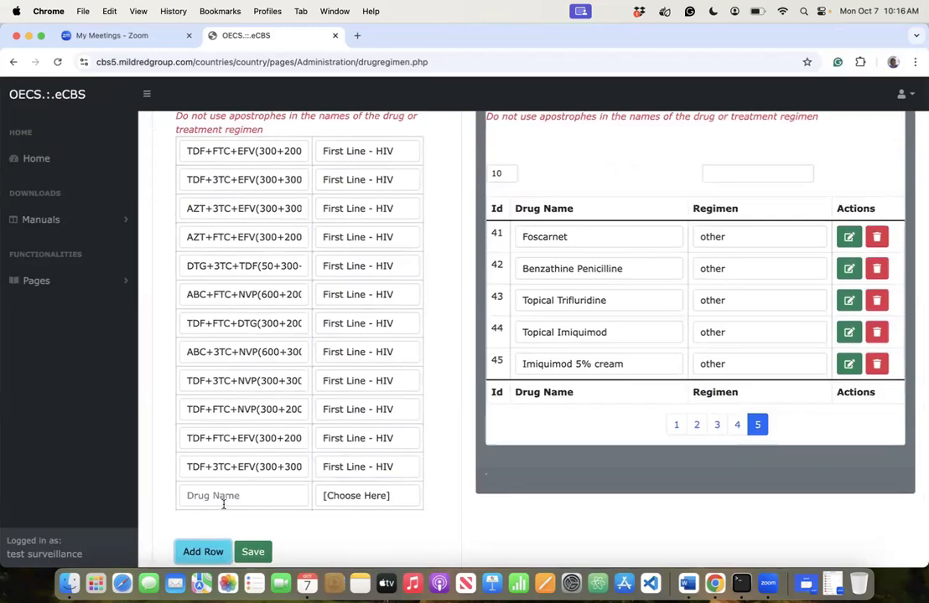
{"action": "left_click", "coordinate": [223, 501]}
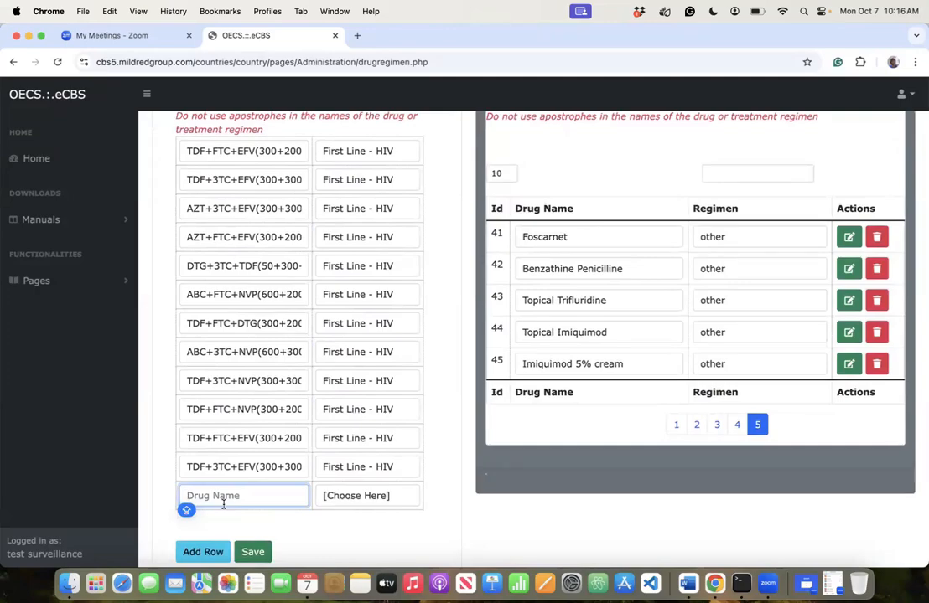
- Type AZT+FTC+DTG(300+200+50) in the new row, correcting typos, and choose First Line - HIV
{"action": "type", "text": "AZT+FT"}
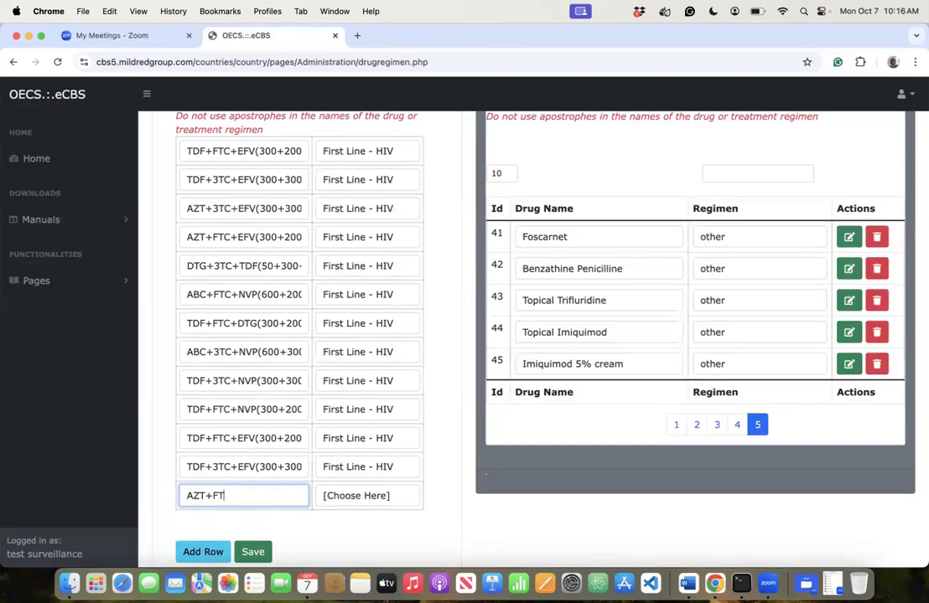
{"action": "type", "text": "C+DT"}
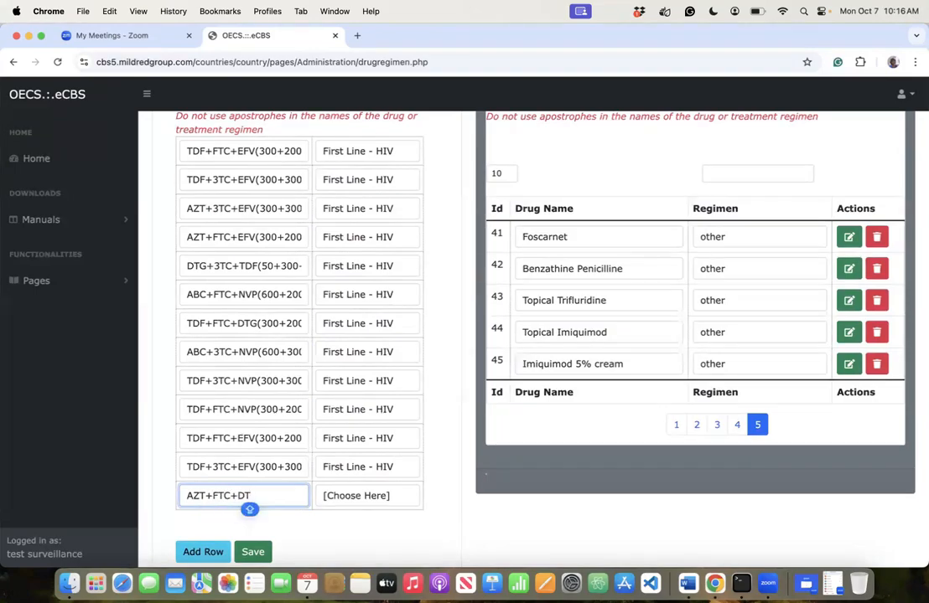
{"action": "type", "text": "G()"}
{"action": "key", "text": "Left"}
{"action": "key", "text": "Caps_Lock"}
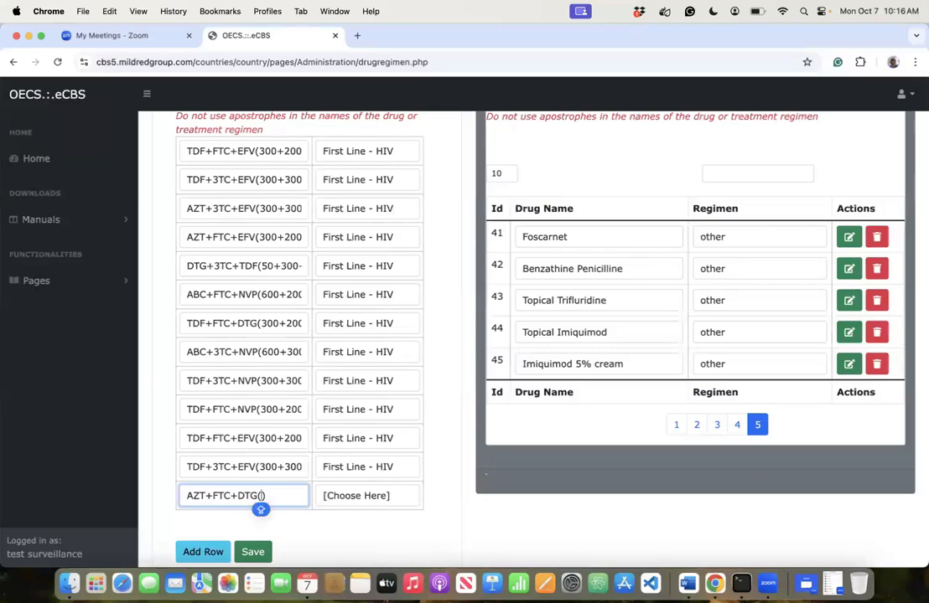
{"action": "type", "text": "300+"}
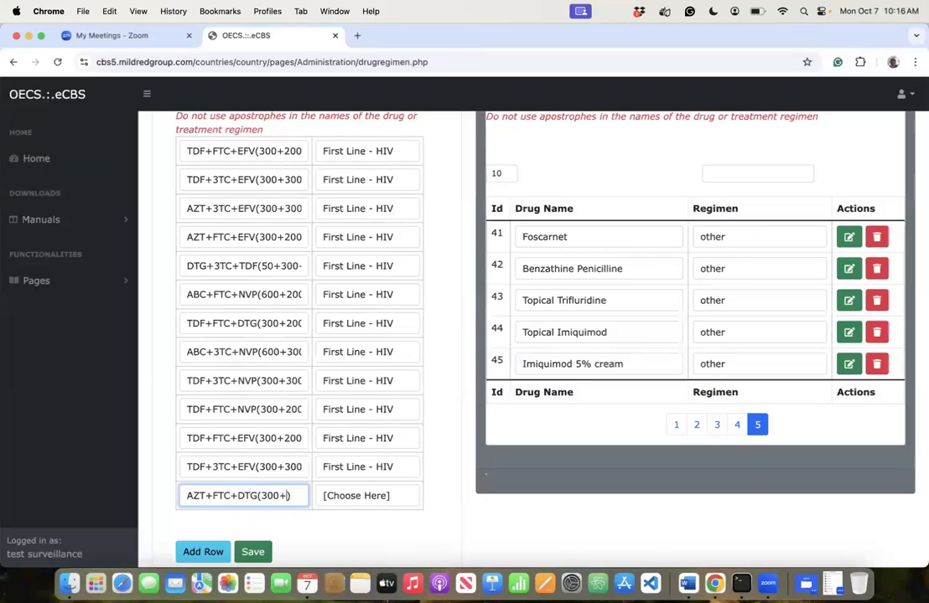
{"action": "type", "text": "200+50"}
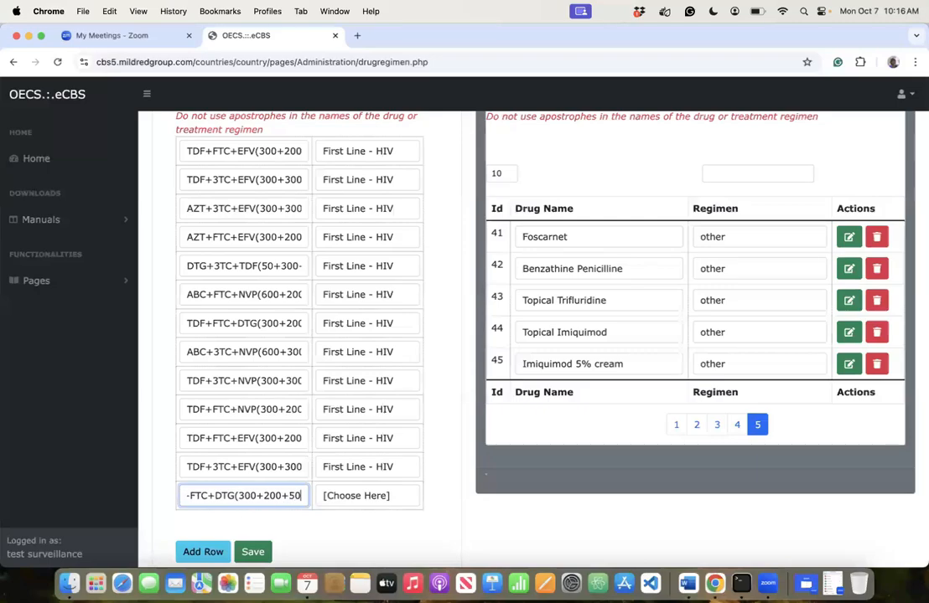
{"action": "left_click", "coordinate": [370, 502]}
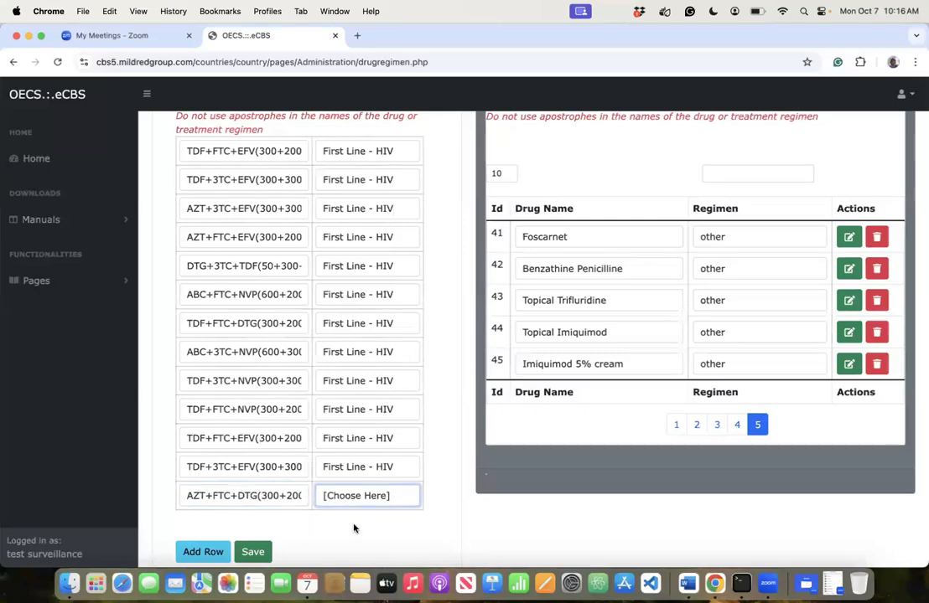
{"action": "left_click", "coordinate": [355, 528]}
- Save all the entered regimen rows and confirm the save prompt
{"action": "left_click", "coordinate": [251, 549]}
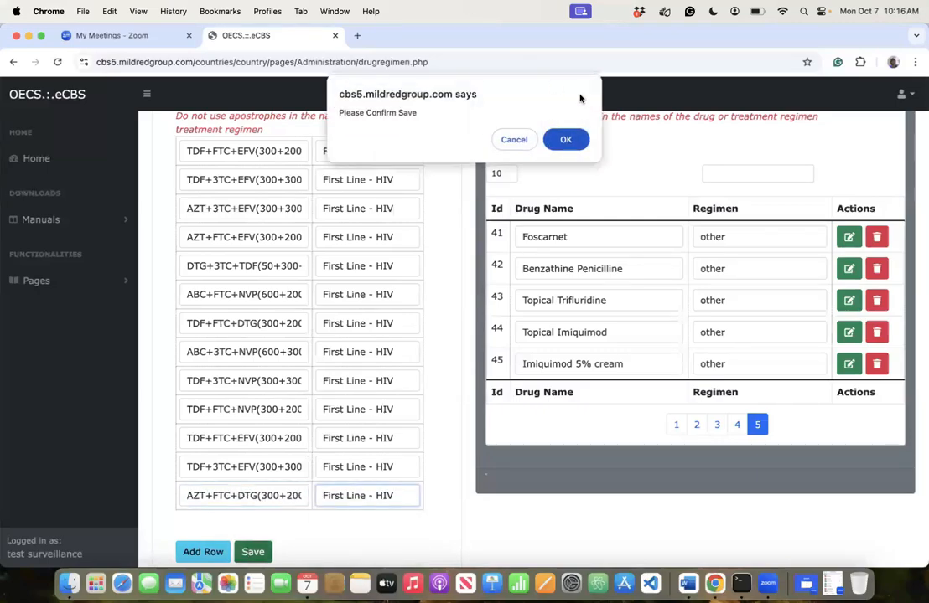
{"action": "left_click", "coordinate": [566, 139]}
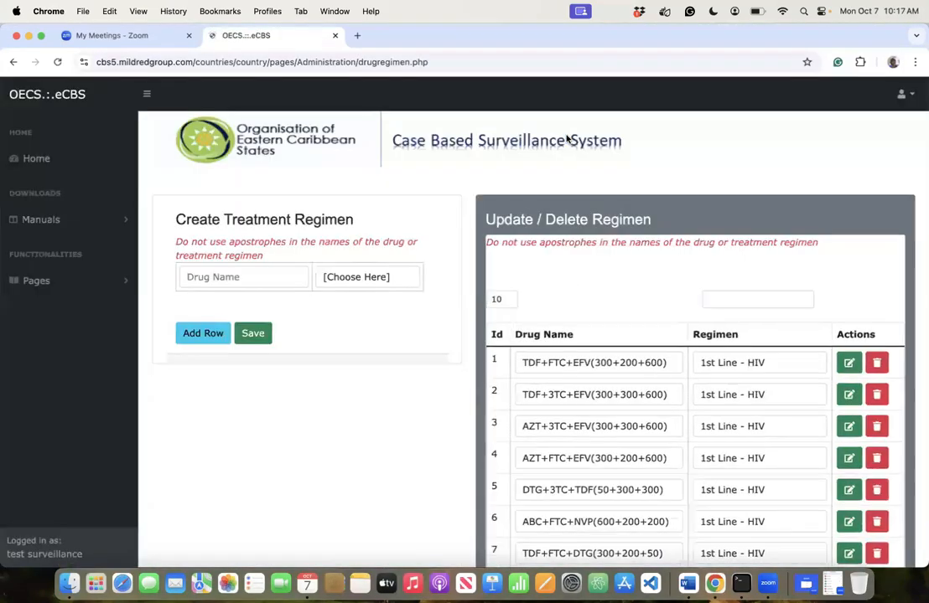
- Enter AZT+3TC+DTG(300+300+50) as First Line - HIV in the fresh form and add a second row
{"action": "left_click", "coordinate": [293, 275]}
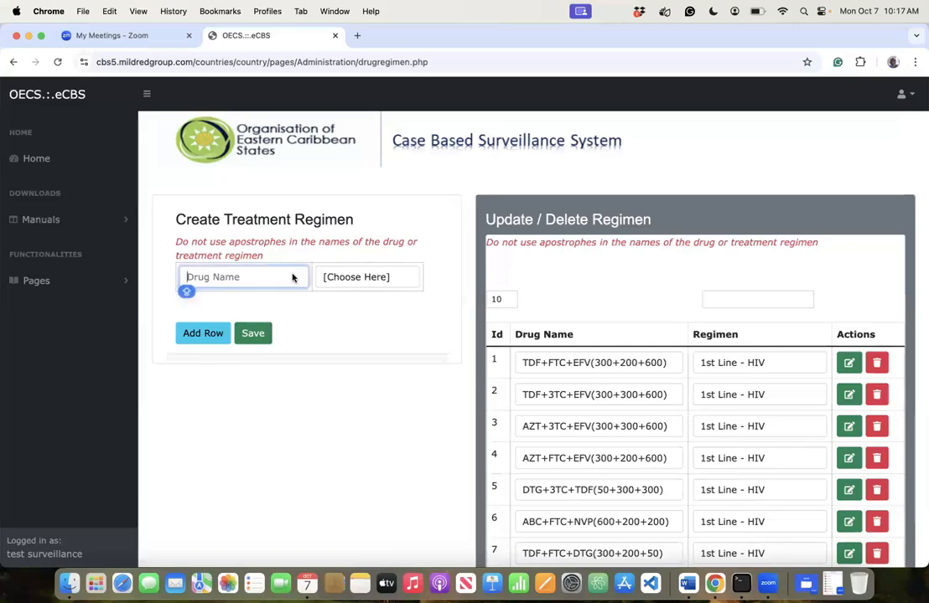
{"action": "type", "text": "AZT+"}
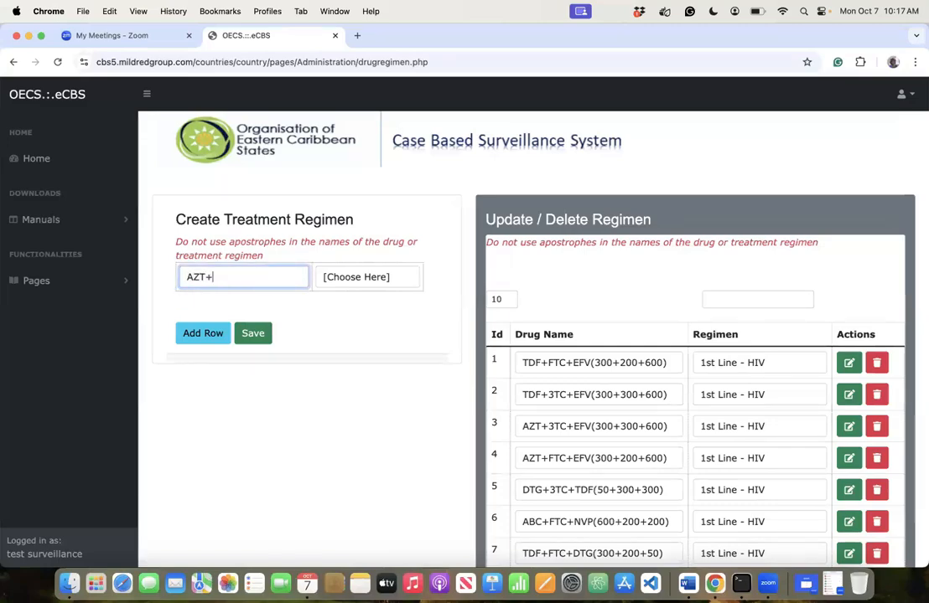
{"action": "type", "text": "3TC+DTG"}
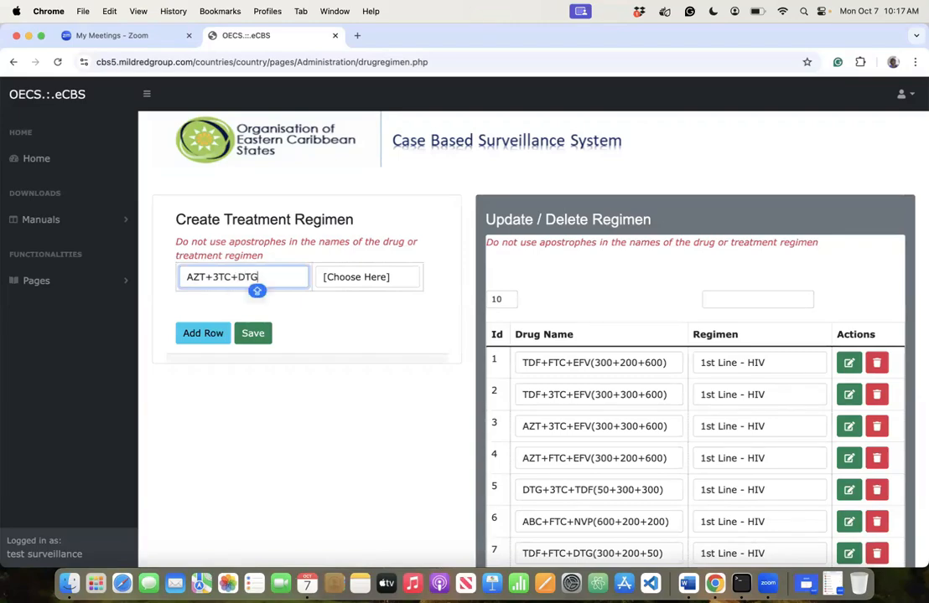
{"action": "type", "text": "()"}
{"action": "type", "text": "300"}
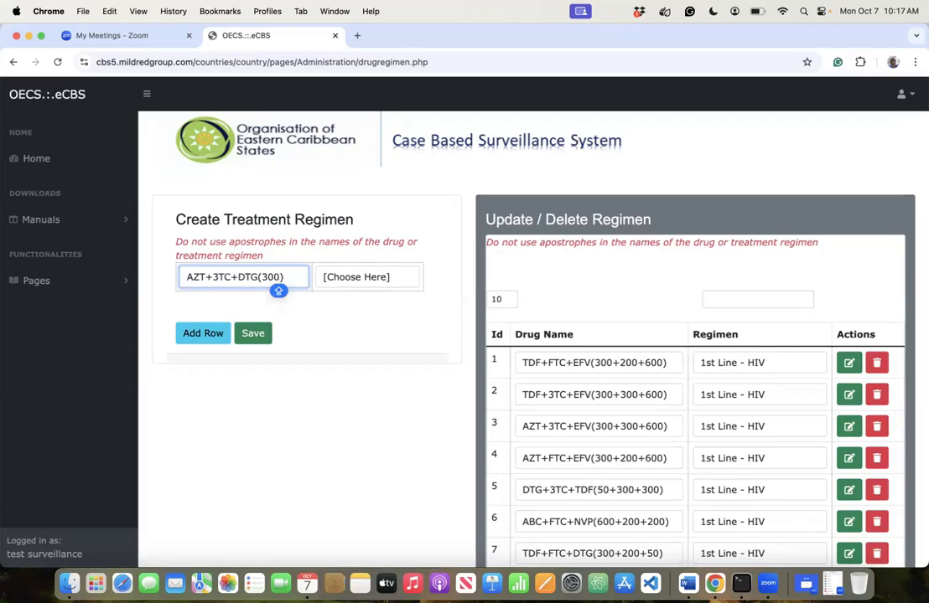
{"action": "type", "text": "+300"}
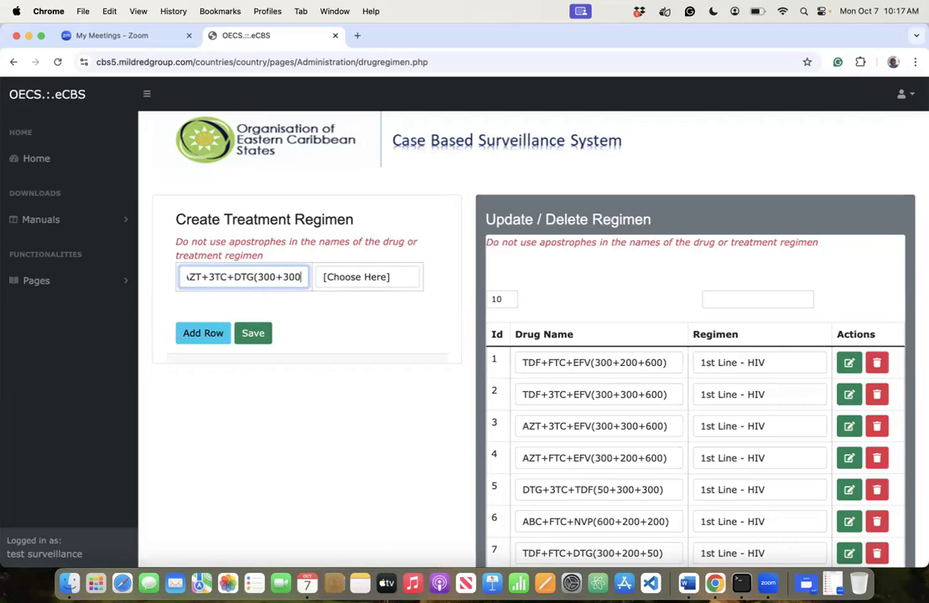
{"action": "type", "text": "+50"}
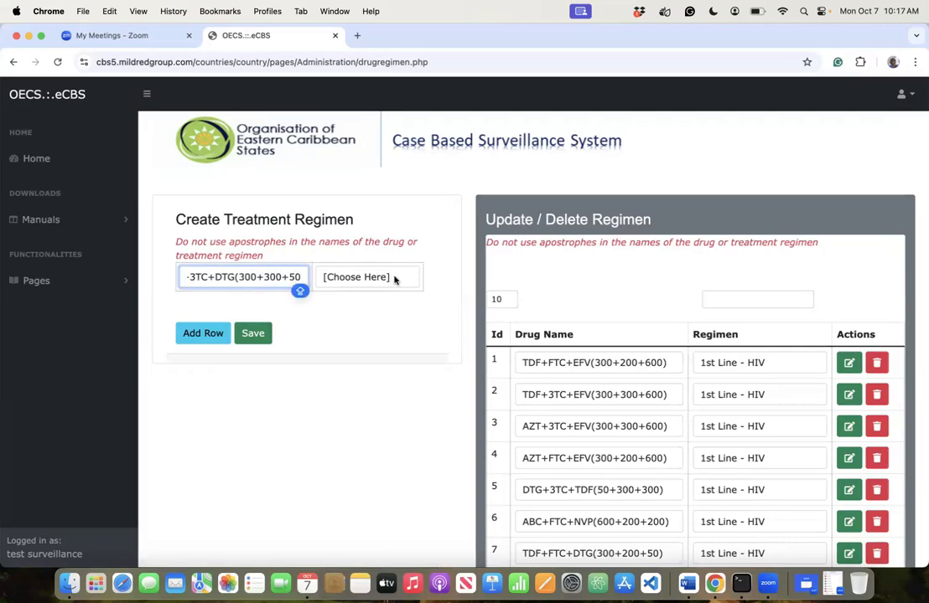
{"action": "left_click", "coordinate": [392, 278]}
{"action": "left_click", "coordinate": [369, 305]}
{"action": "left_click", "coordinate": [210, 337]}
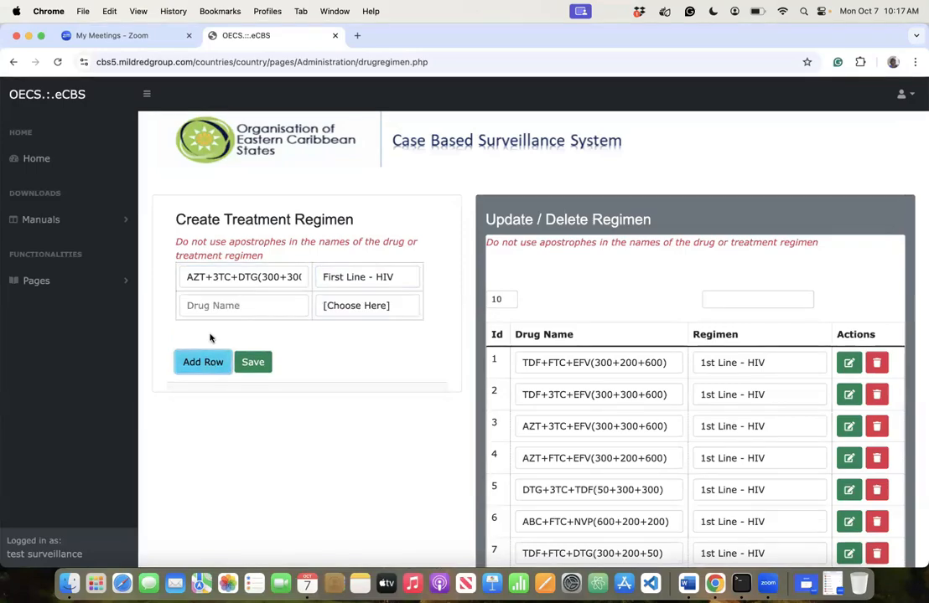
- Type AZT/3TC/ATV/r in the second row, fixing typos, and set it to Second Line - HIV
{"action": "left_click", "coordinate": [216, 306]}
{"action": "type", "text": "A"}
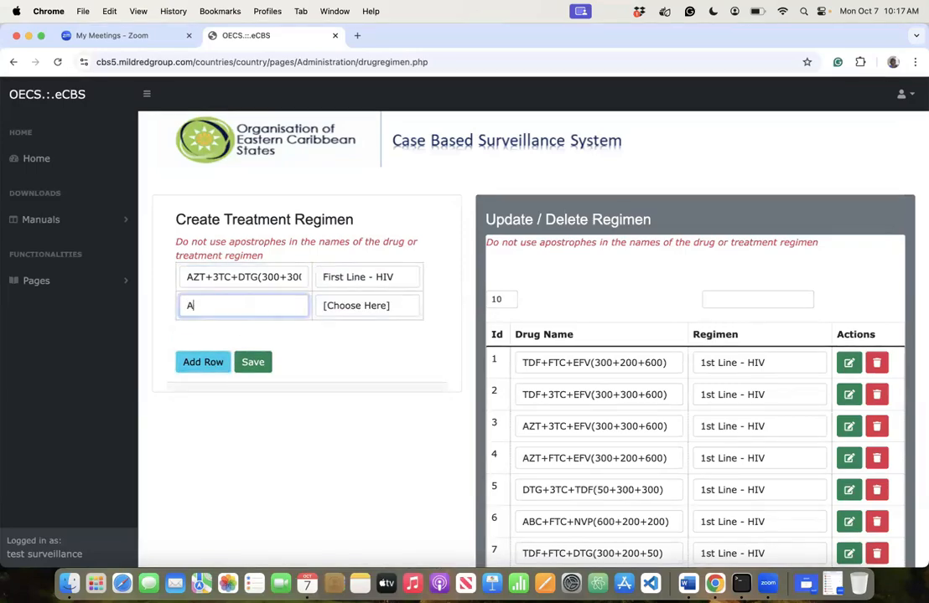
{"action": "type", "text": "ZT"}
{"action": "key", "text": "Caps_Lock"}
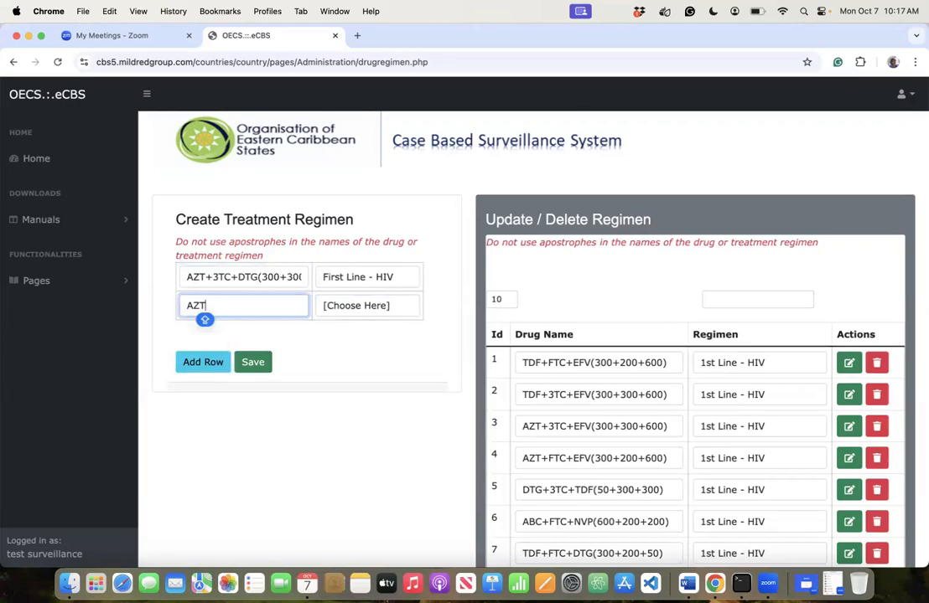
{"action": "type", "text": "/E"}
{"action": "key", "text": "BackSpace"}
{"action": "type", "text": "3"}
{"action": "key", "text": "Caps_Lock"}
{"action": "type", "text": "T"}
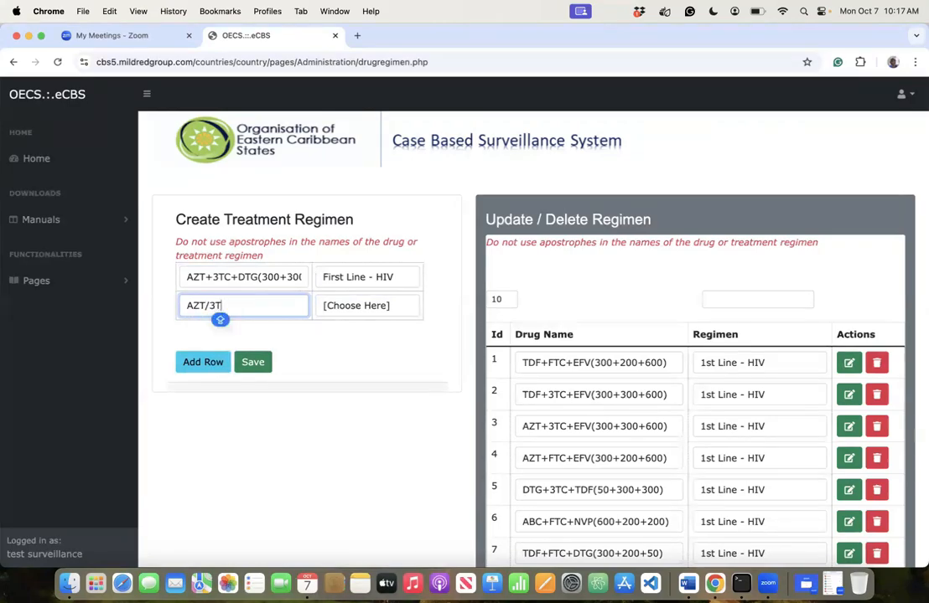
{"action": "type", "text": "C/ATC"}
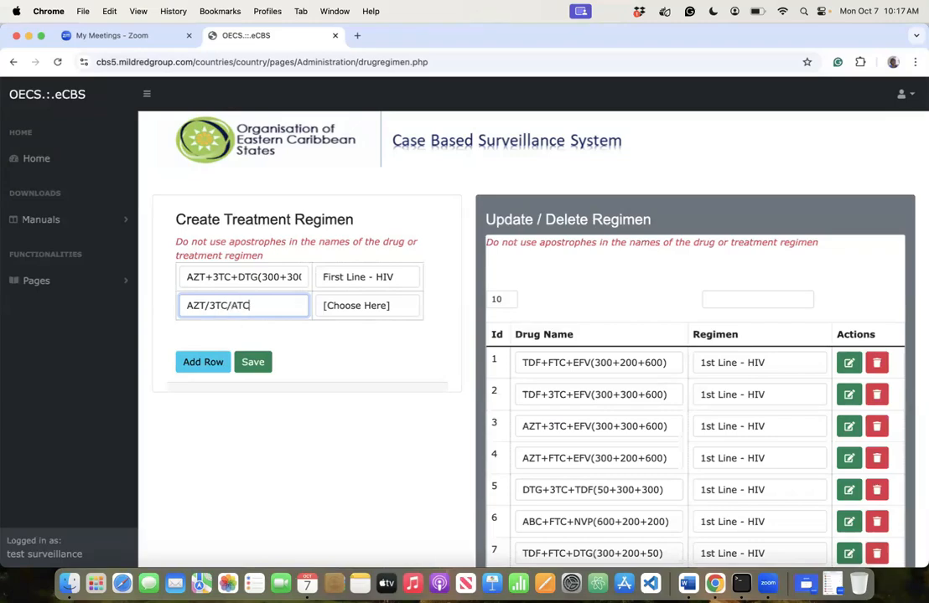
{"action": "key", "text": "BackSpace"}
{"action": "type", "text": "V/r"}
{"action": "left_click", "coordinate": [344, 307]}
{"action": "left_click", "coordinate": [213, 360]}
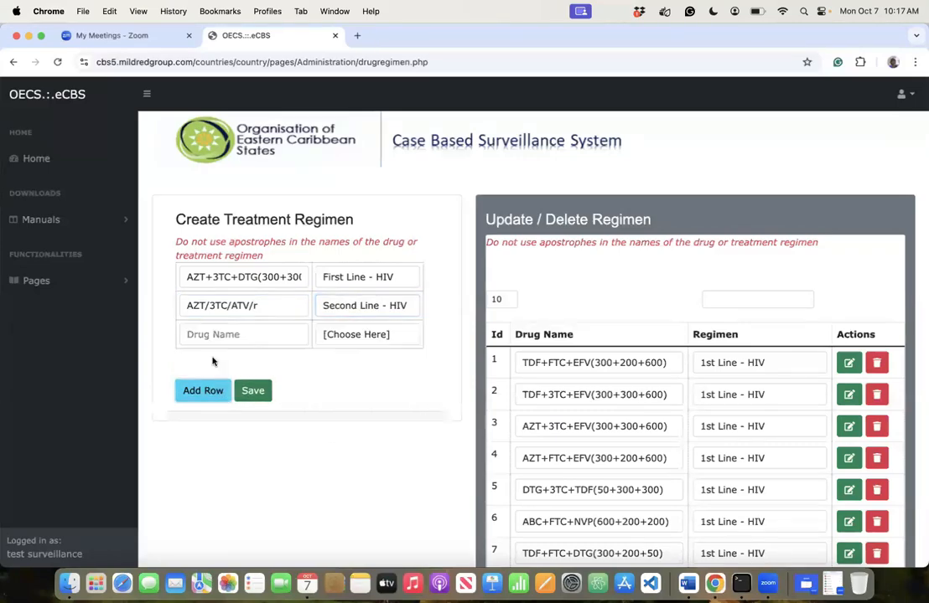
- Add a third row with AZT/3TC/LPV/r as Second Line - HIV
{"action": "left_click", "coordinate": [221, 340]}
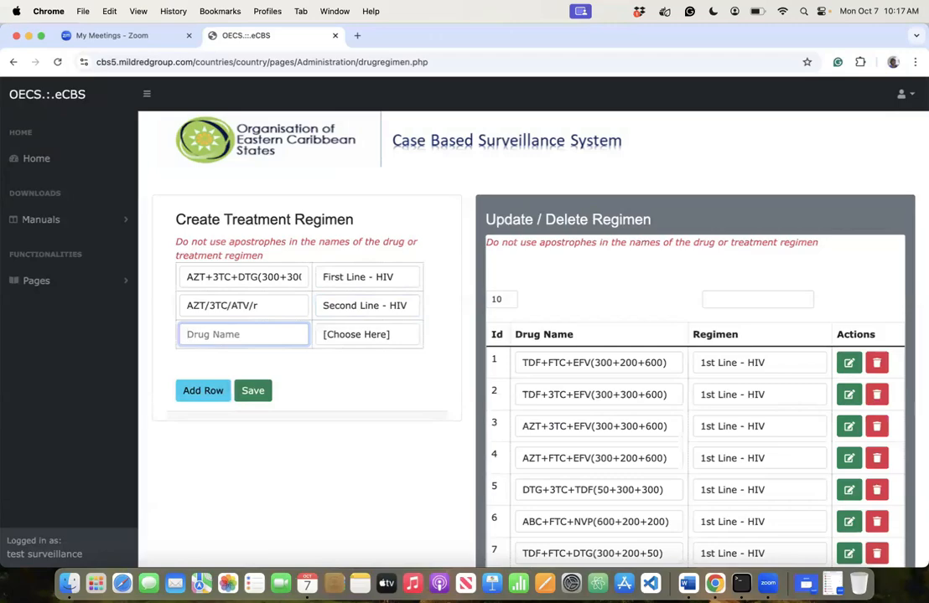
{"action": "type", "text": "AZT/3TC/LPV/r"}
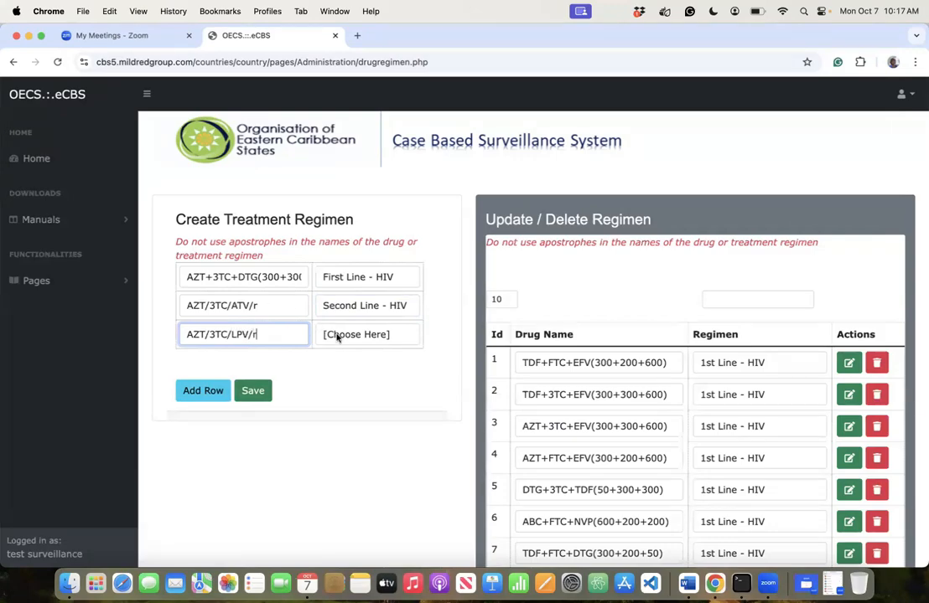
{"action": "key", "text": "Tab"}
{"action": "left_click", "coordinate": [352, 397]}
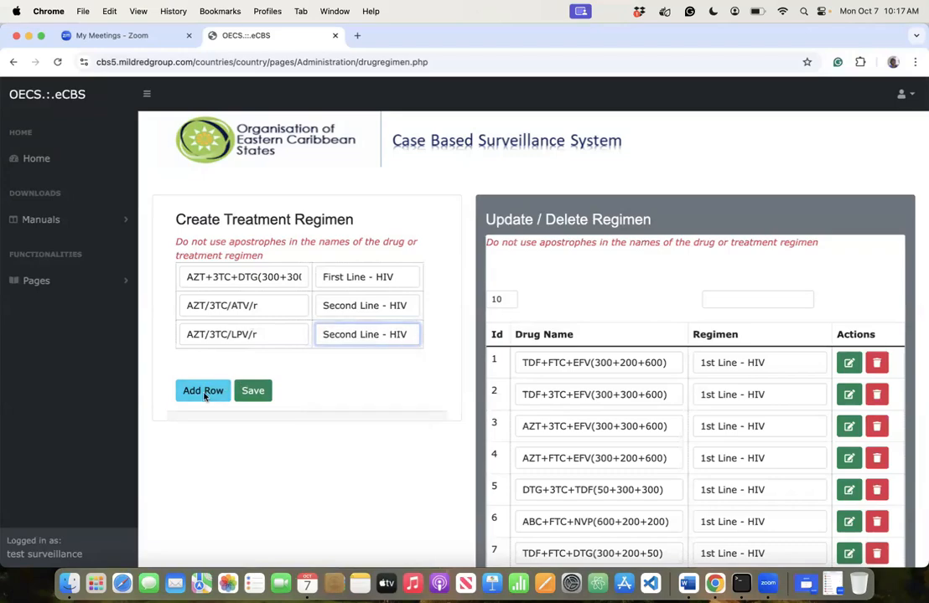
- Add a fourth row with AZT/3TC/DRVr as Second Line - HIV, then a blank fifth row
{"action": "left_click", "coordinate": [205, 395]}
{"action": "left_click", "coordinate": [217, 363]}
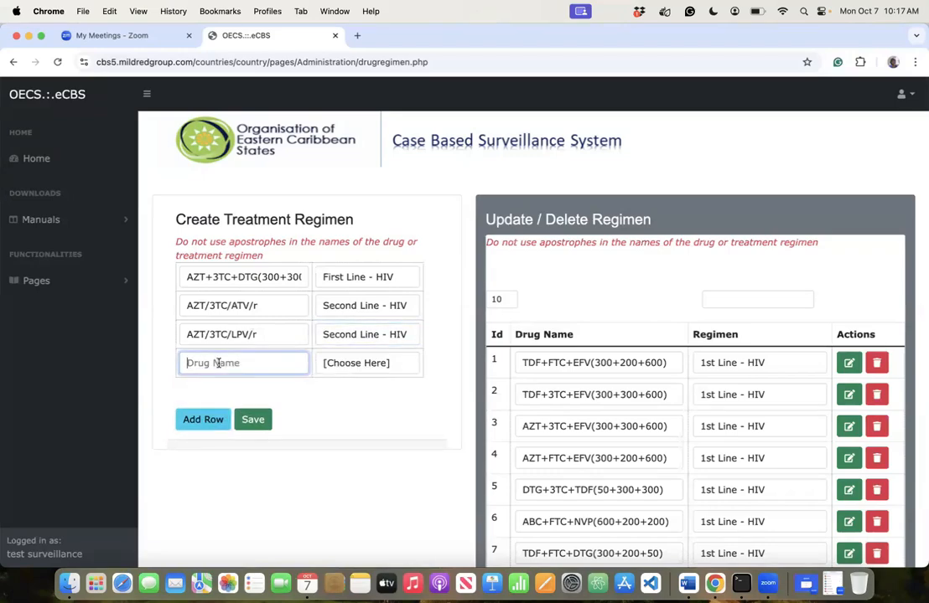
{"action": "type", "text": "AZT/3TC/"}
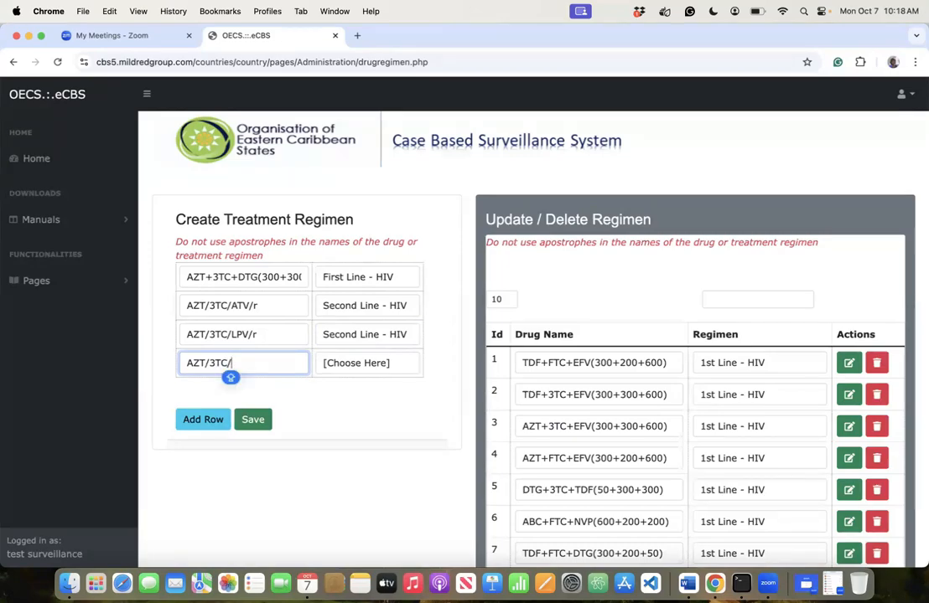
{"action": "type", "text": "DRV"}
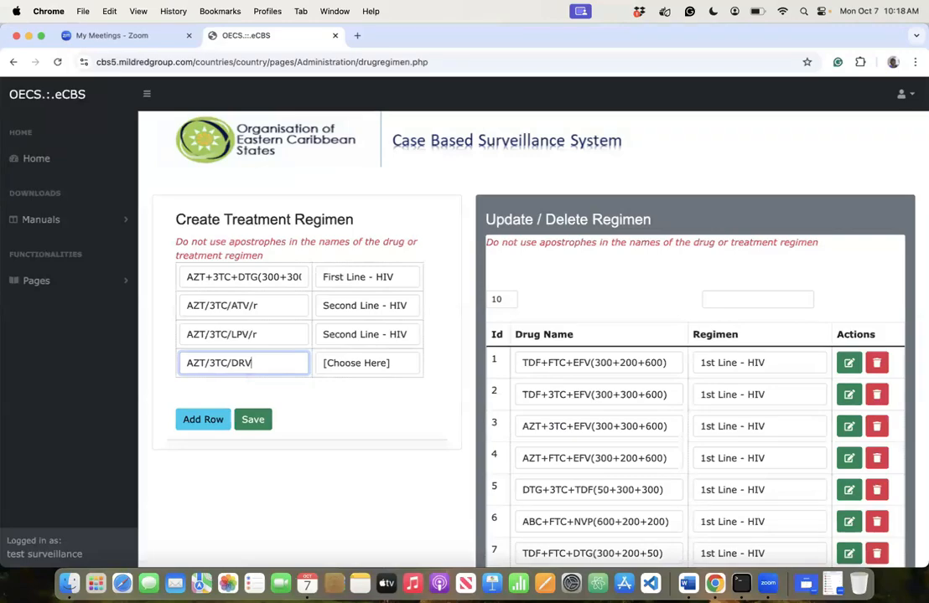
{"action": "type", "text": "r"}
{"action": "left_click", "coordinate": [321, 363]}
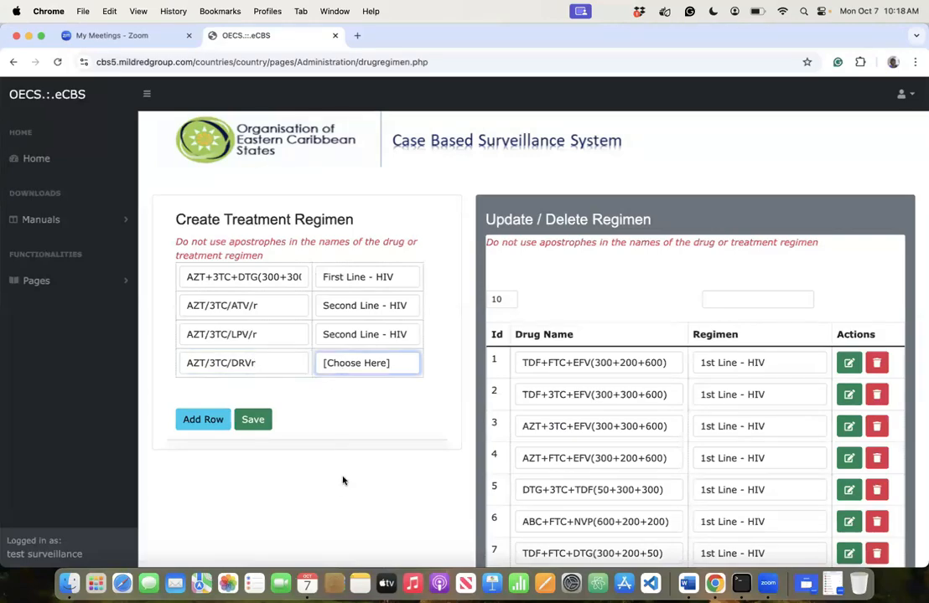
{"action": "left_click", "coordinate": [358, 428]}
{"action": "left_click", "coordinate": [204, 426]}
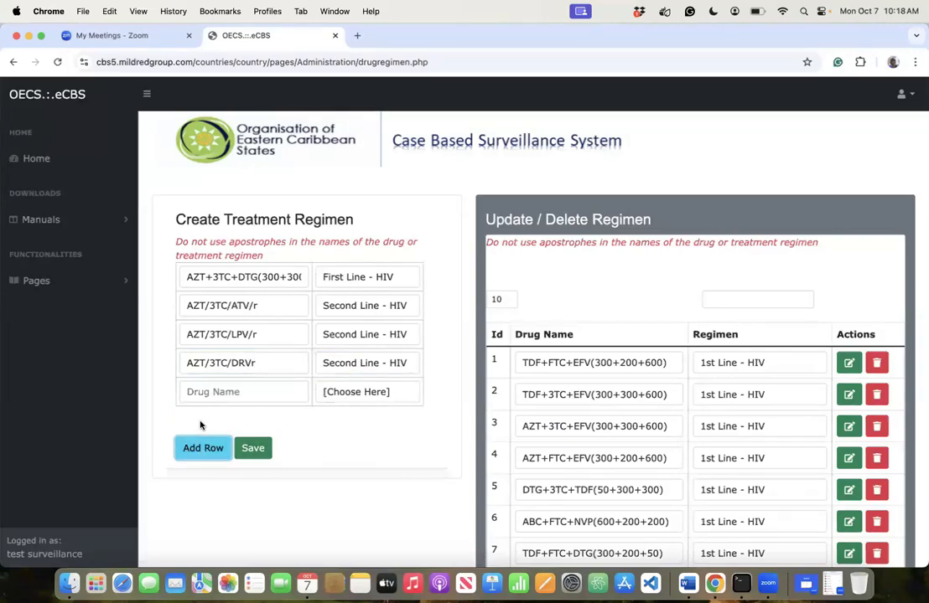
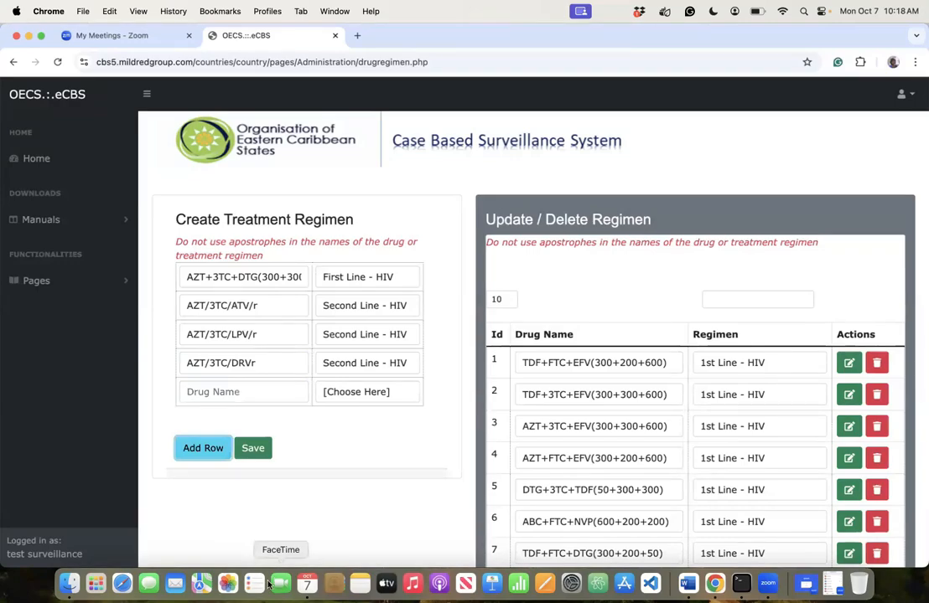
- Enter AZT/3TC/RAL/LPVr in the fifth row, fixing typos, as Second Line - HIV
{"action": "left_click", "coordinate": [235, 394]}
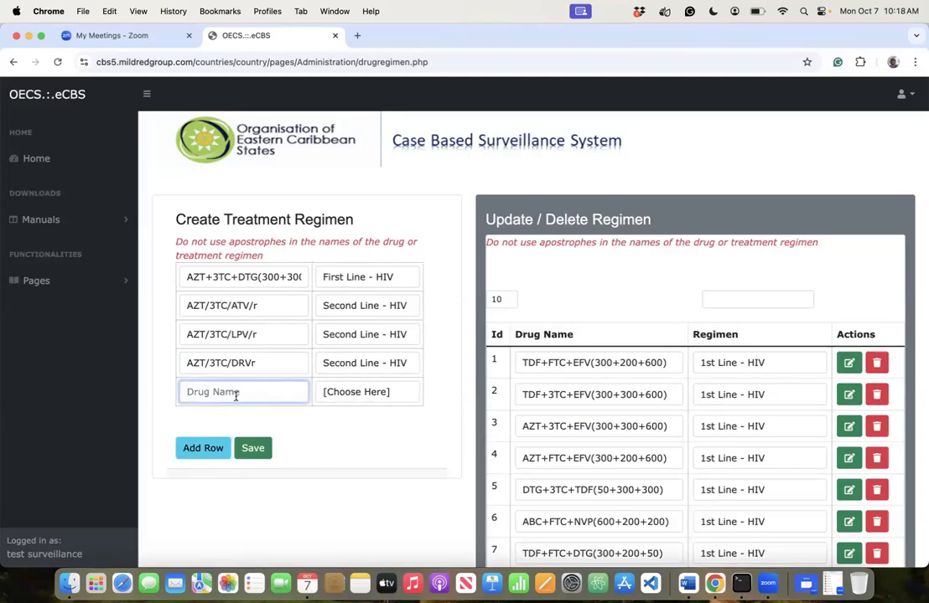
{"action": "type", "text": "AZT/3TC/RAL/LPVr"}
{"action": "key", "text": "Tab"}
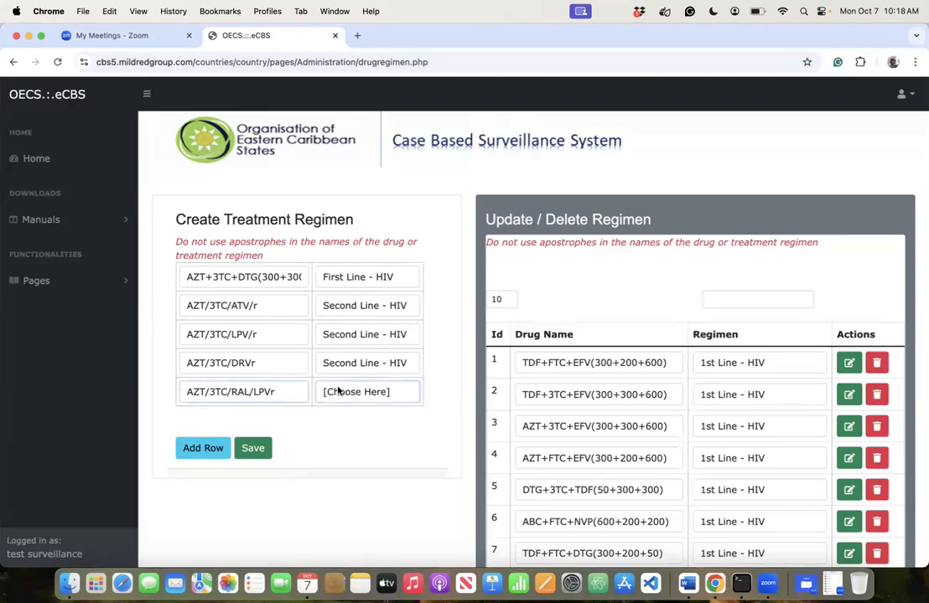
{"action": "left_click", "coordinate": [337, 391]}
{"action": "left_click", "coordinate": [358, 455]}
- Add a sixth row with ABC/3TC/LPVr as Second Line - HIV
{"action": "left_click", "coordinate": [221, 451]}
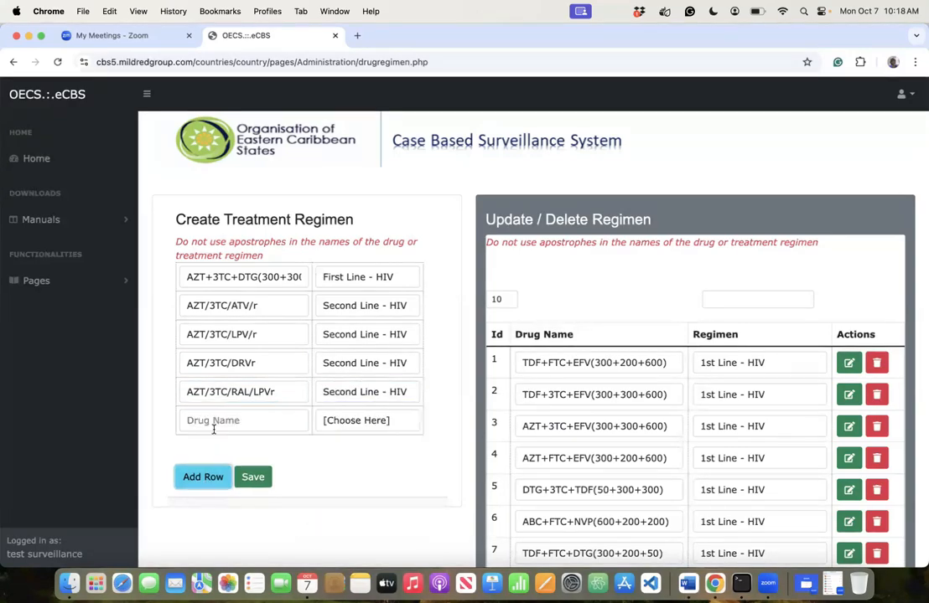
{"action": "left_click", "coordinate": [218, 421]}
{"action": "type", "text": "ABC"}
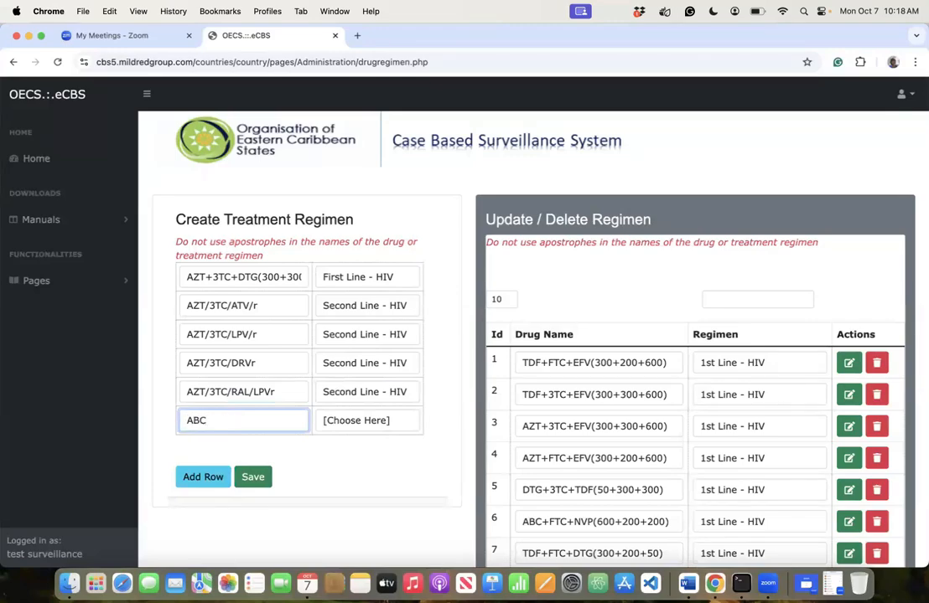
{"action": "type", "text": "/3TC/LPVr"}
{"action": "left_click", "coordinate": [361, 422]}
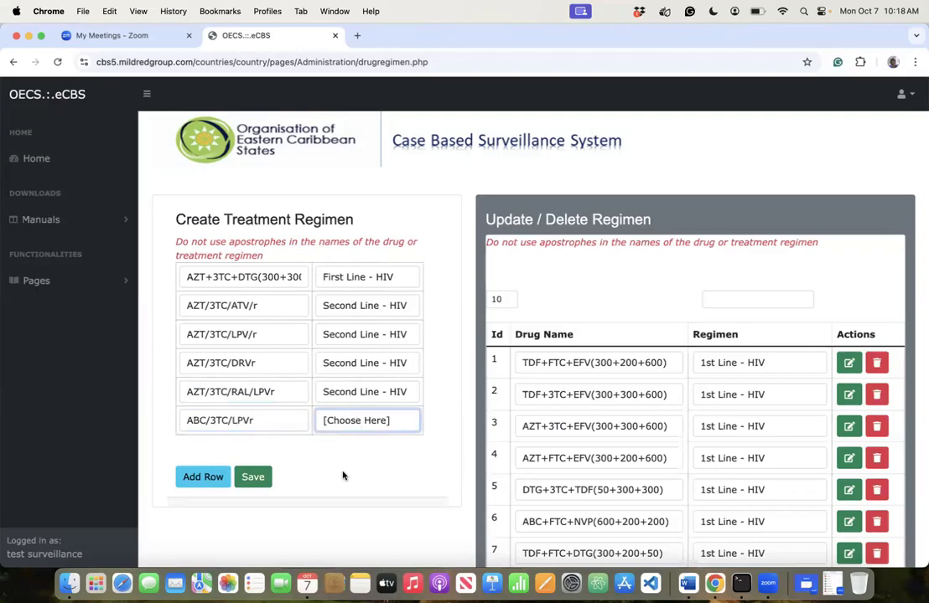
{"action": "left_click", "coordinate": [201, 478]}
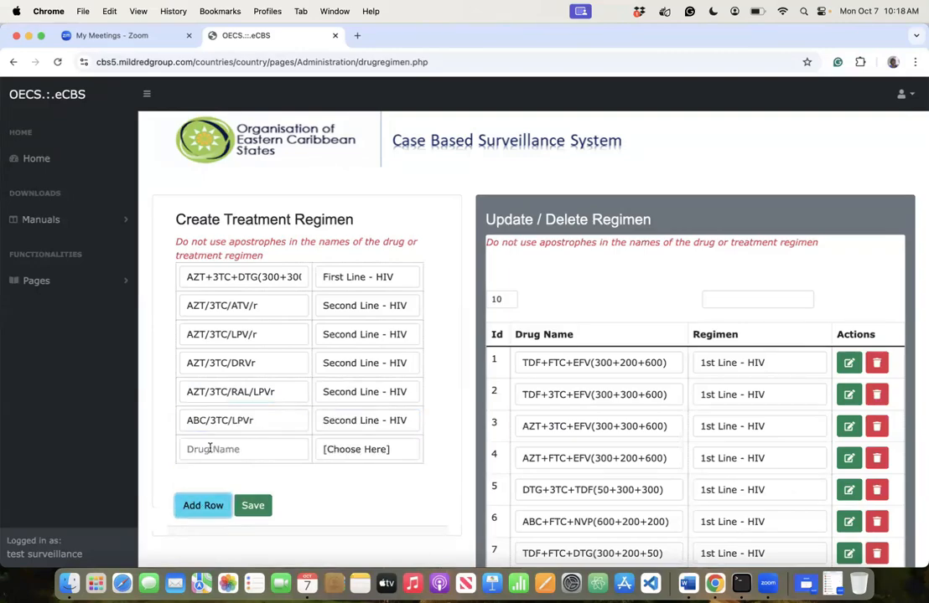
- Add a seventh row with TDF/FTC/LPV/r as Second Line - HIV
{"action": "left_click", "coordinate": [209, 448]}
{"action": "type", "text": "TDF/"}
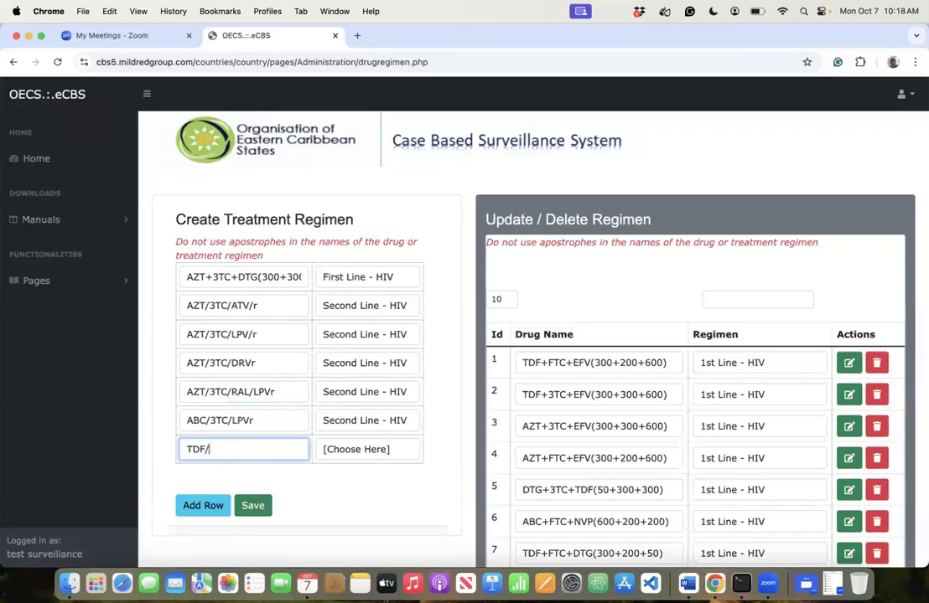
{"action": "type", "text": "FTC/LPV/r"}
{"action": "left_click", "coordinate": [348, 452]}
{"action": "left_click", "coordinate": [347, 511]}
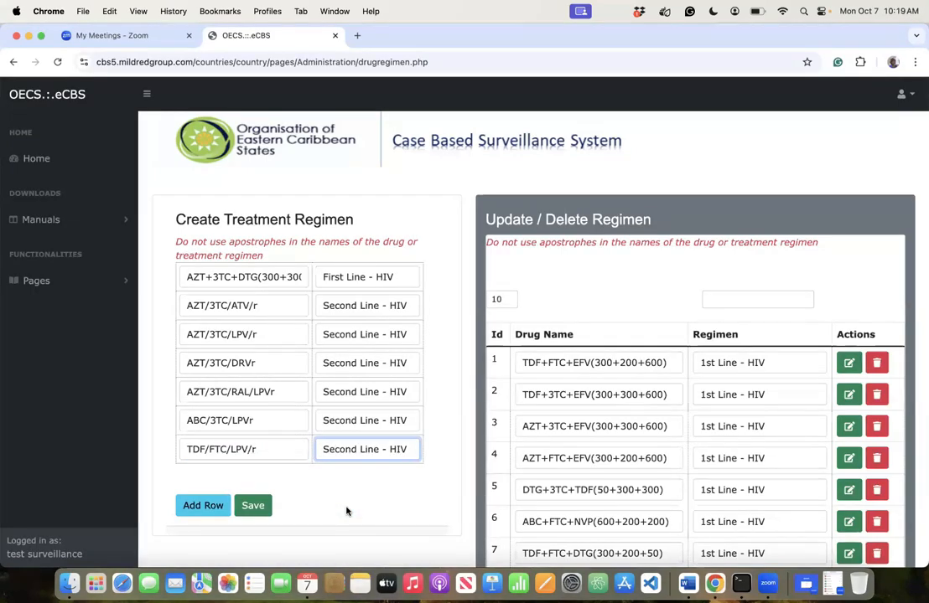
- Add an eighth row with TDF/3TC/LPV/r as Second Line - HIV
{"action": "left_click", "coordinate": [199, 506]}
{"action": "left_click", "coordinate": [211, 478]}
{"action": "type", "text": "TDF/"}
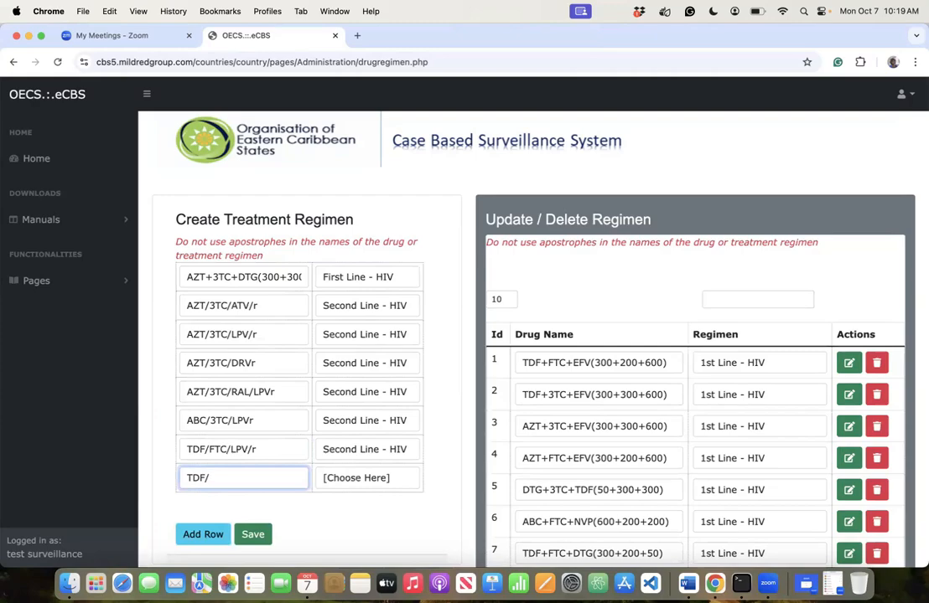
{"action": "type", "text": "3TC/LPV/r"}
{"action": "left_click", "coordinate": [364, 481]}
{"action": "left_click", "coordinate": [360, 545]}
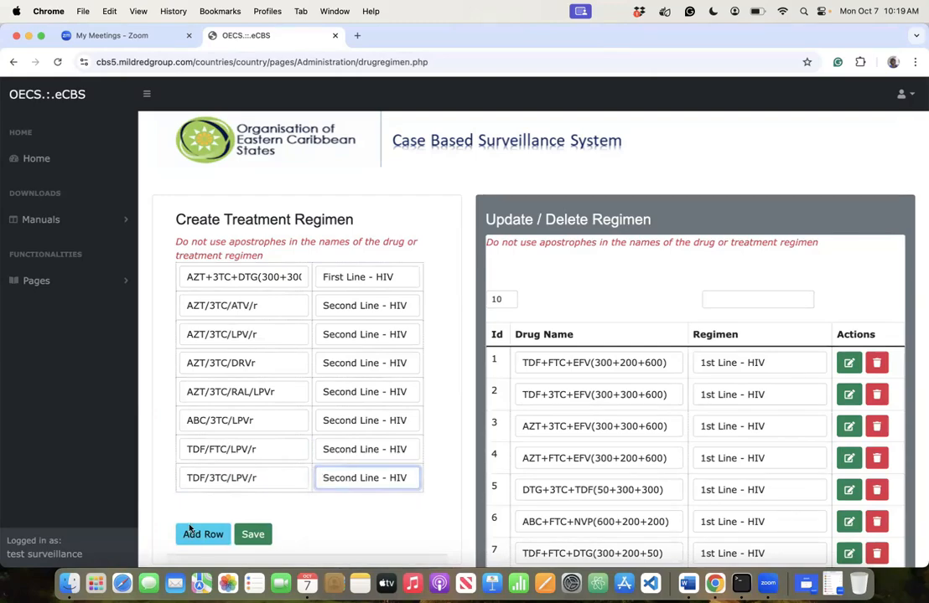
{"action": "left_click", "coordinate": [191, 532]}
- Add a ninth row with TDF/3TC/ATV/r as Second Line - HIV and review the table
{"action": "left_click", "coordinate": [223, 504]}
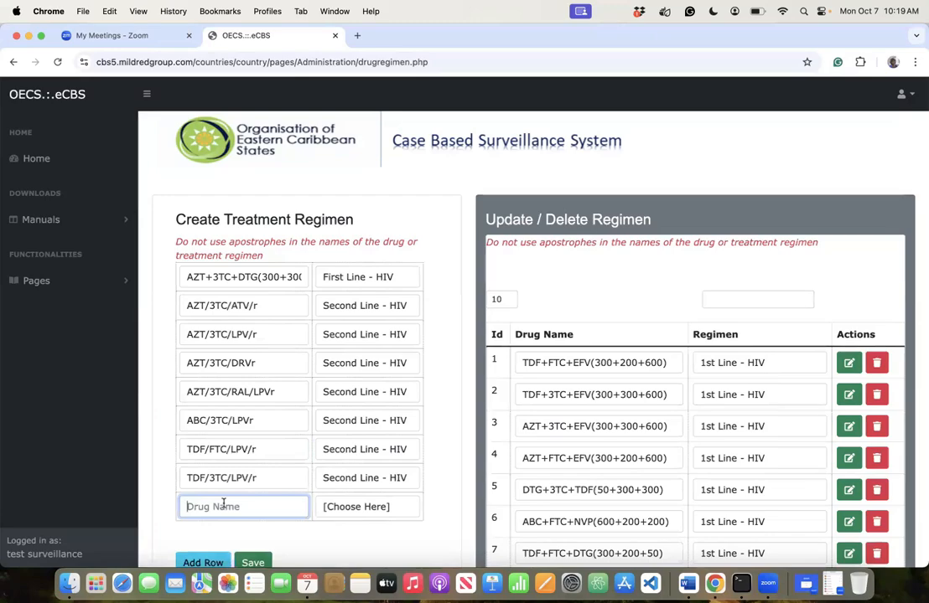
{"action": "type", "text": "TDF/3TC"}
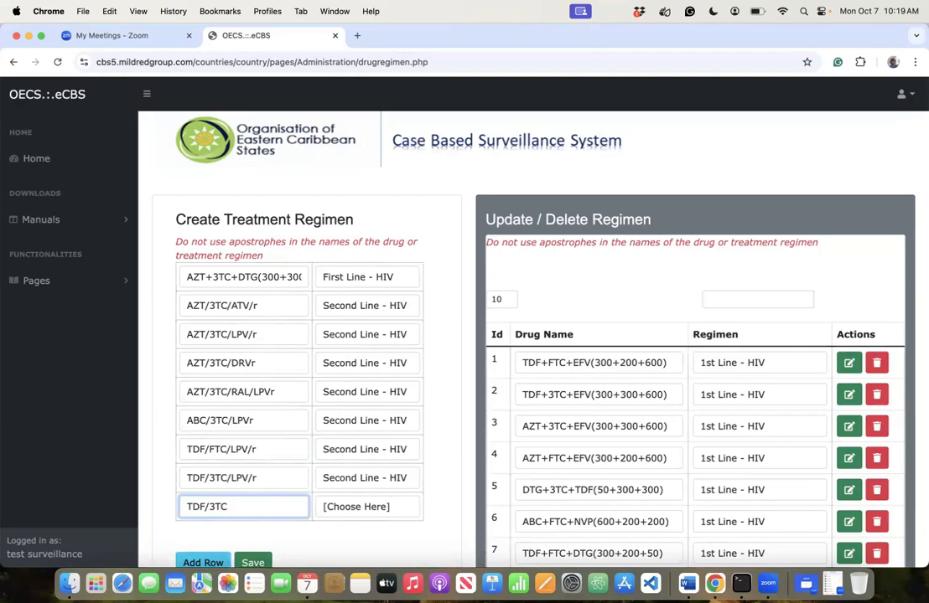
{"action": "type", "text": "/ATV/r"}
{"action": "left_click", "coordinate": [366, 508]}
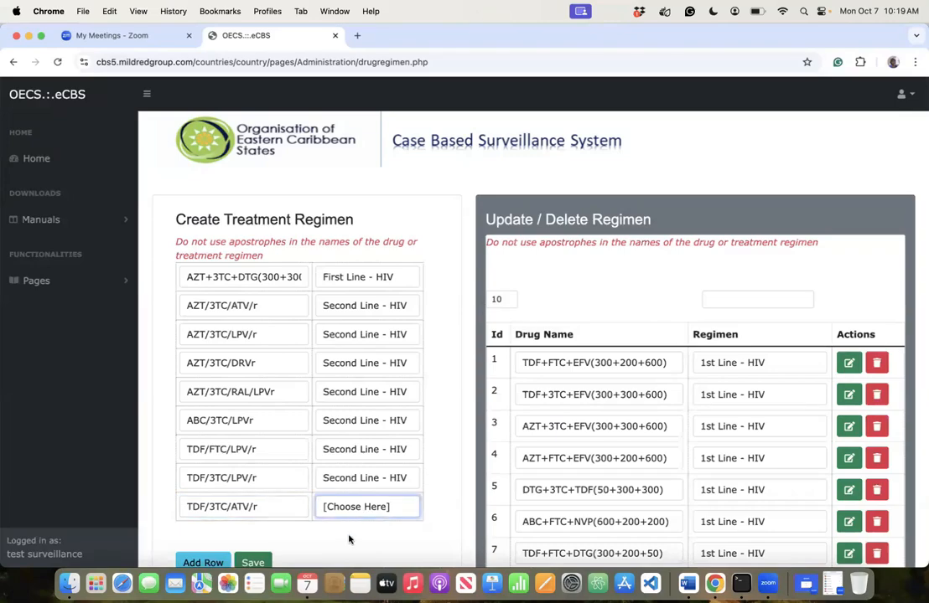
{"action": "left_click", "coordinate": [366, 506]}
{"action": "left_click", "coordinate": [356, 491]}
{"action": "scroll", "coordinate": [251, 497], "scroll_direction": "down", "scroll_amount": 5}
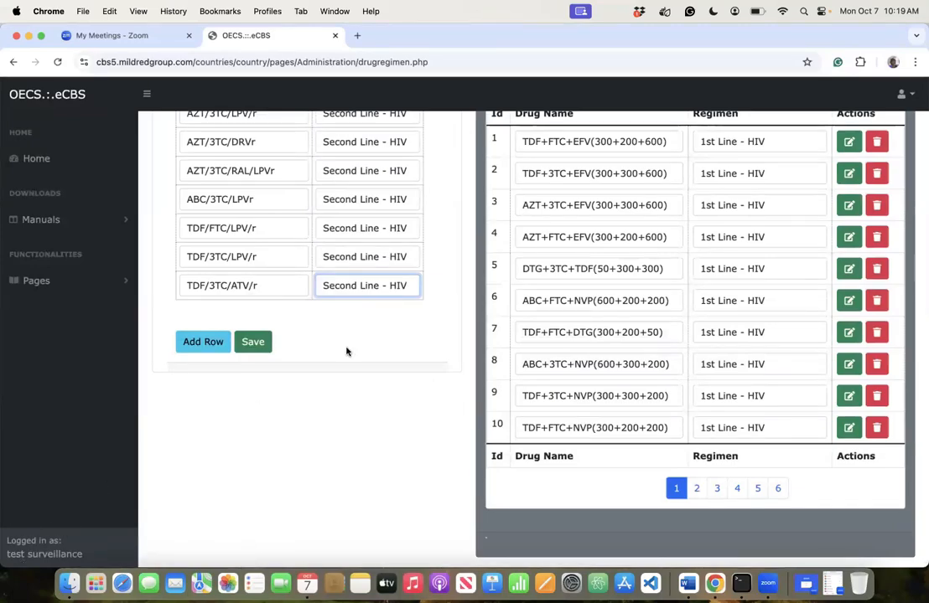
{"action": "scroll", "coordinate": [355, 337], "scroll_direction": "up", "scroll_amount": 2}
{"action": "scroll", "coordinate": [354, 338], "scroll_direction": "up", "scroll_amount": 1}
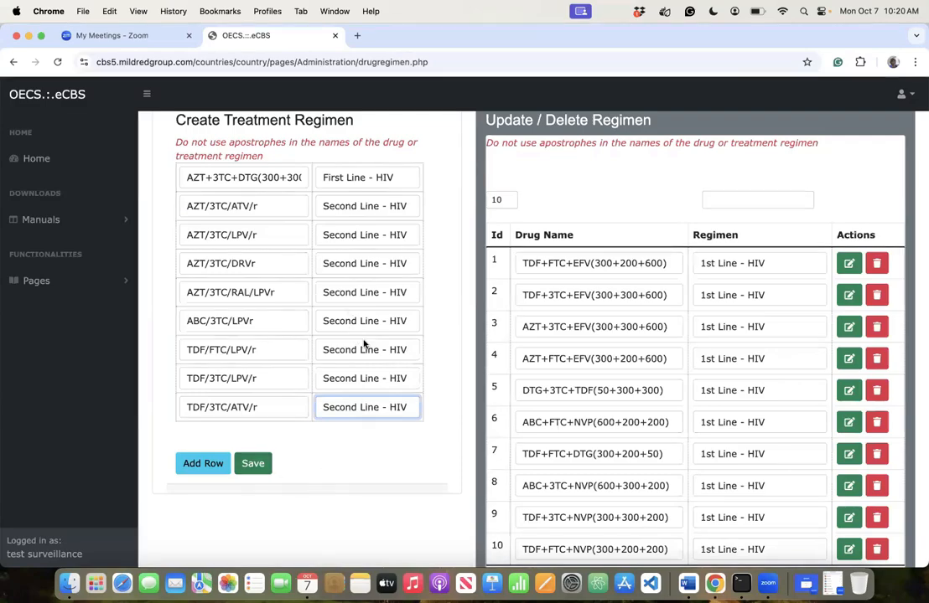
{"action": "scroll", "coordinate": [297, 292], "scroll_direction": "down", "scroll_amount": 3}
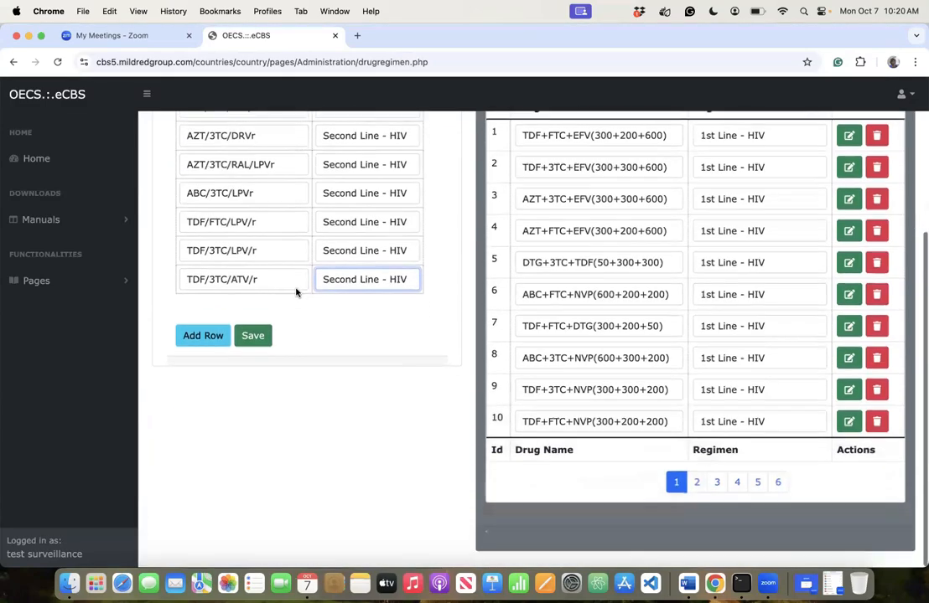
{"action": "scroll", "coordinate": [320, 557], "scroll_direction": "up", "scroll_amount": 2}
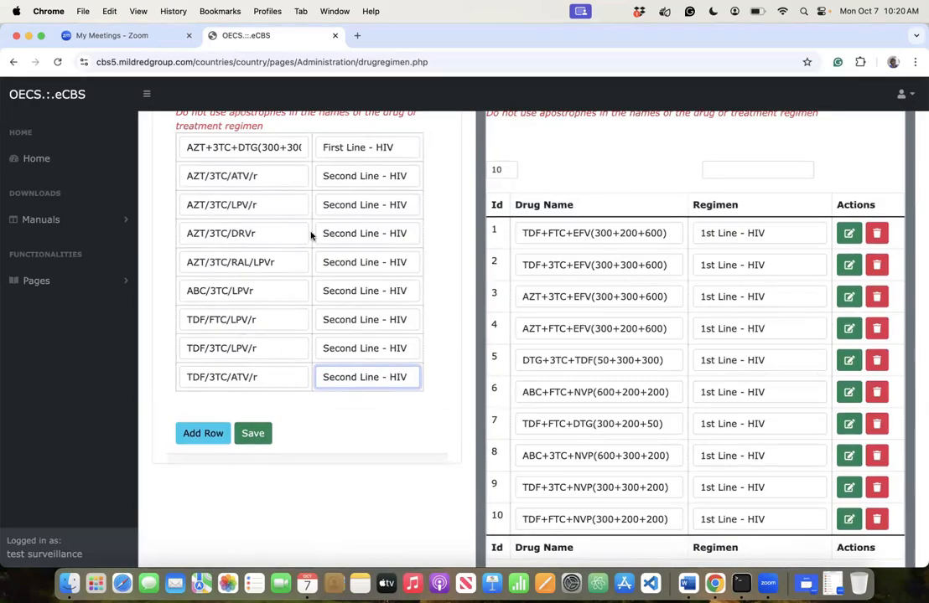
- Add a tenth row with DRV/R+DTG+AZT+3TC as Third Line - HIV
{"action": "left_click", "coordinate": [201, 440]}
{"action": "left_click", "coordinate": [209, 405]}
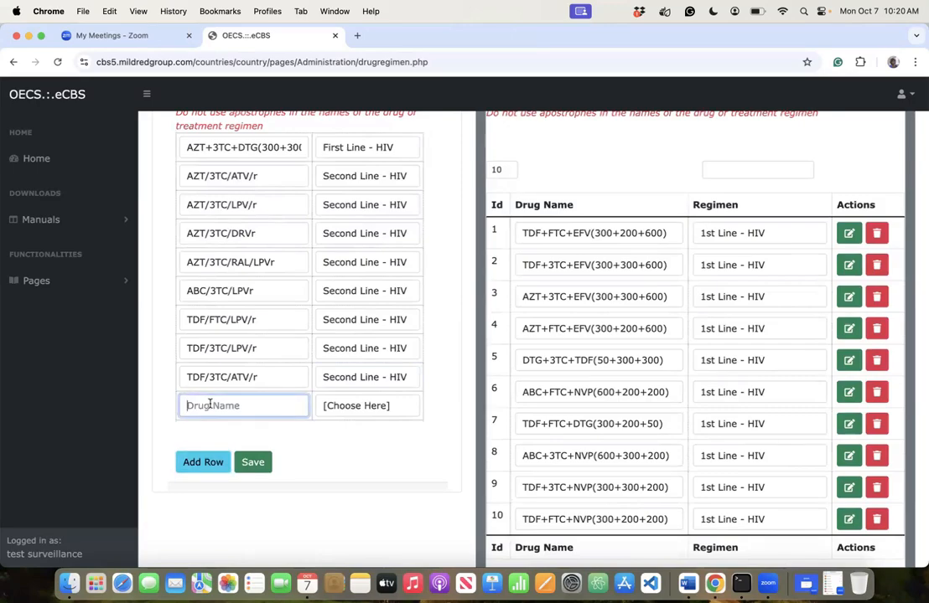
{"action": "type", "text": "DRV/R+DTG+AZT"}
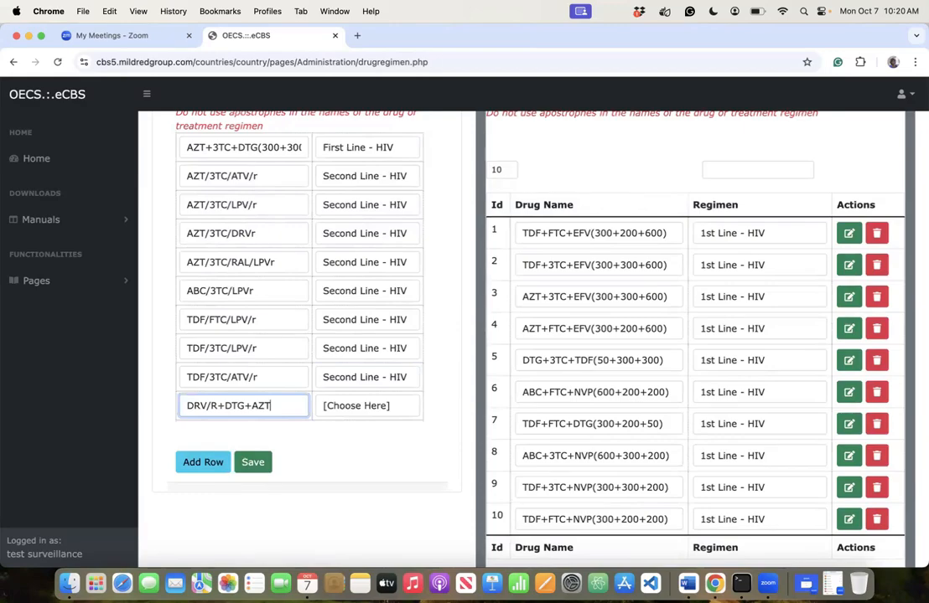
{"action": "type", "text": "+3TC"}
{"action": "key", "text": "Tab"}
{"action": "key", "text": "t"}
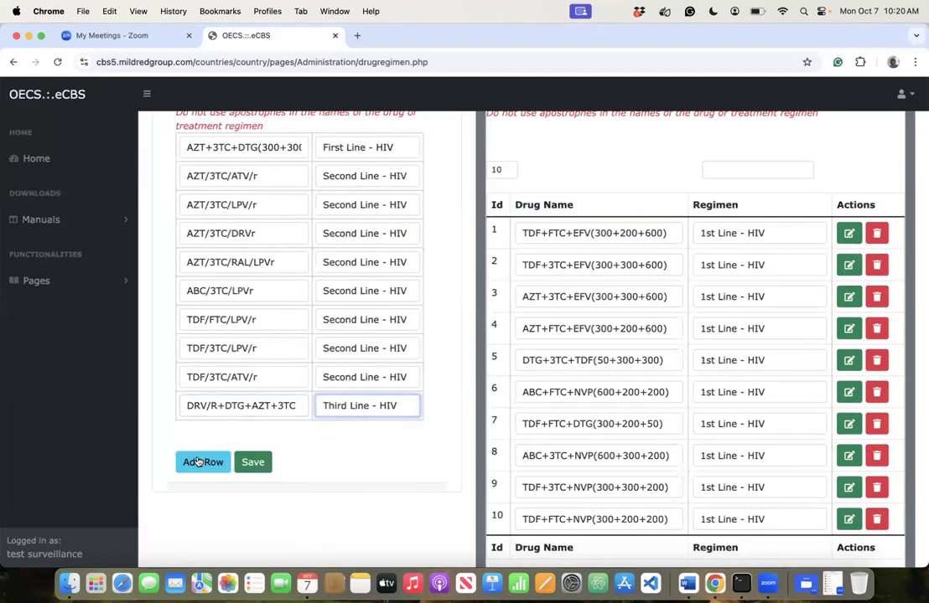
- Add an eleventh row with DRV/R+DTG+ABC/3TC as Third Line - HIV
{"action": "left_click", "coordinate": [203, 462]}
{"action": "left_click", "coordinate": [215, 433]}
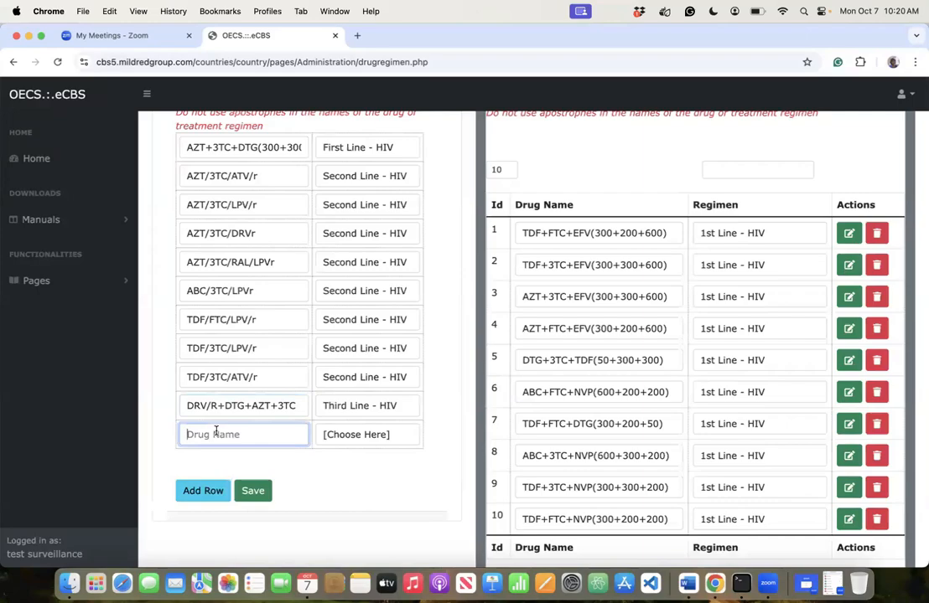
{"action": "type", "text": "DRV/R+DTG"}
{"action": "type", "text": "+ABC/3TC"}
{"action": "key", "text": "Tab"}
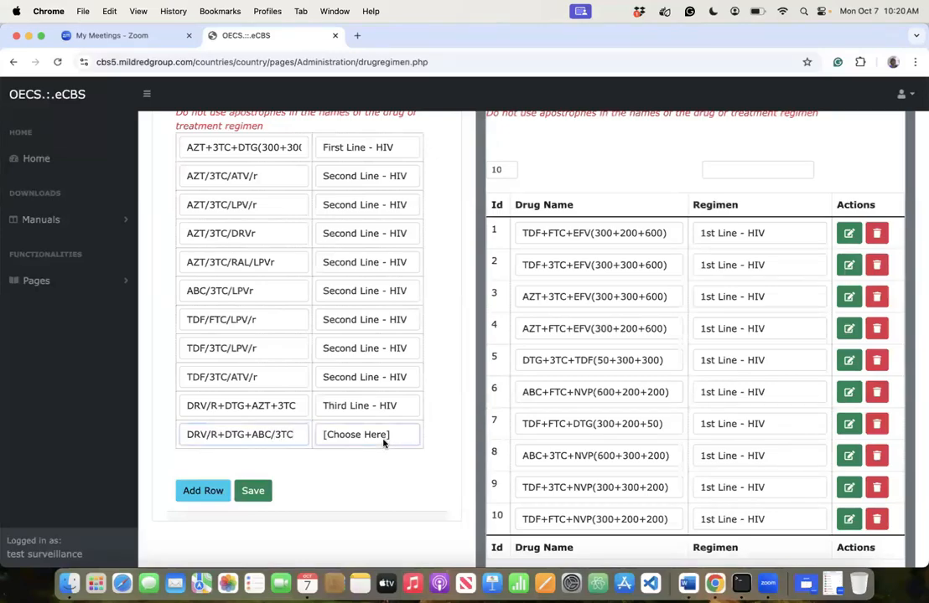
{"action": "left_click", "coordinate": [361, 517]}
{"action": "left_click", "coordinate": [195, 492]}
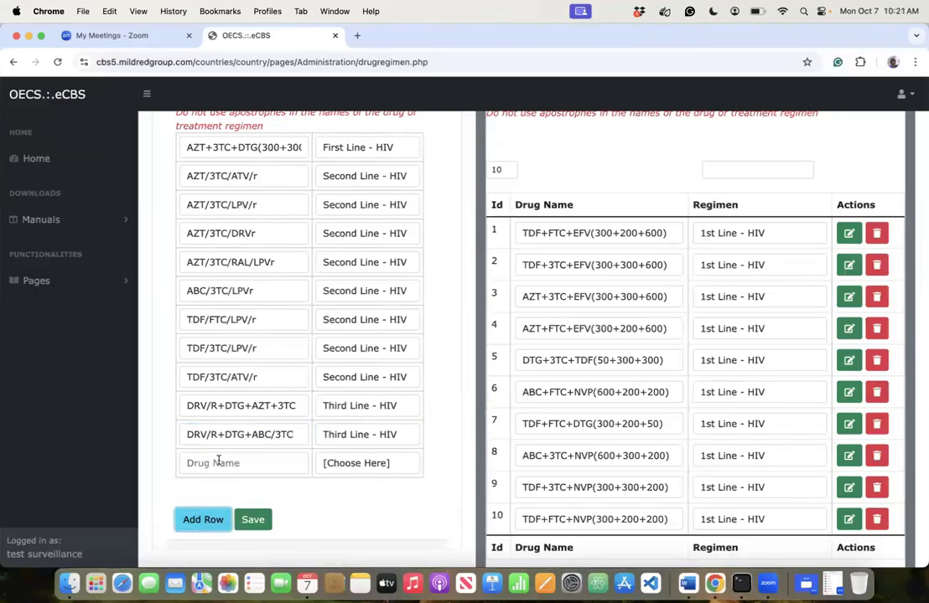
- Add a twelfth row with DRV/R+DTG+TDF+FTC as Third Line - HIV, then another blank row
{"action": "left_click", "coordinate": [220, 463]}
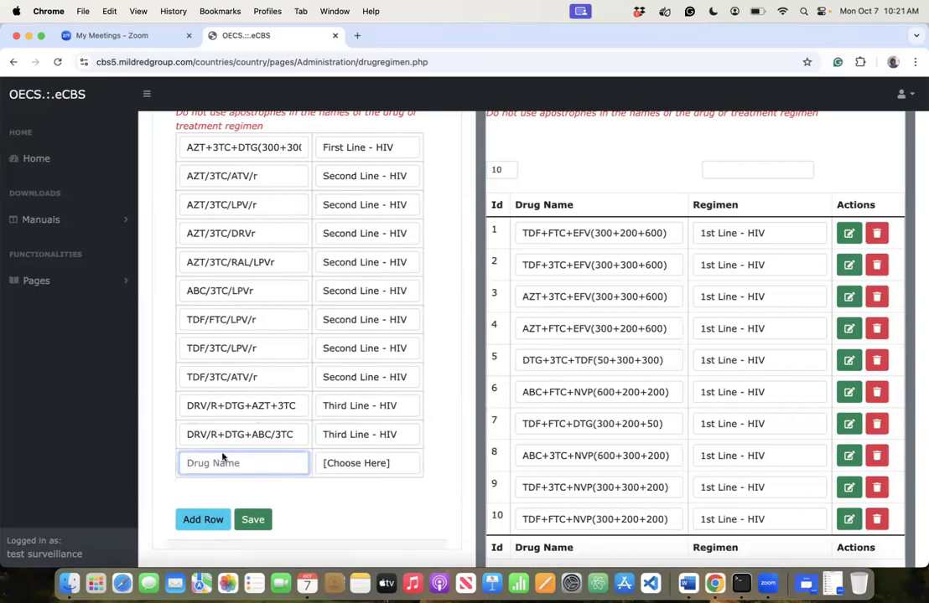
{"action": "type", "text": "DRV/R+DTG+TDF+FTC"}
{"action": "key", "text": "Tab"}
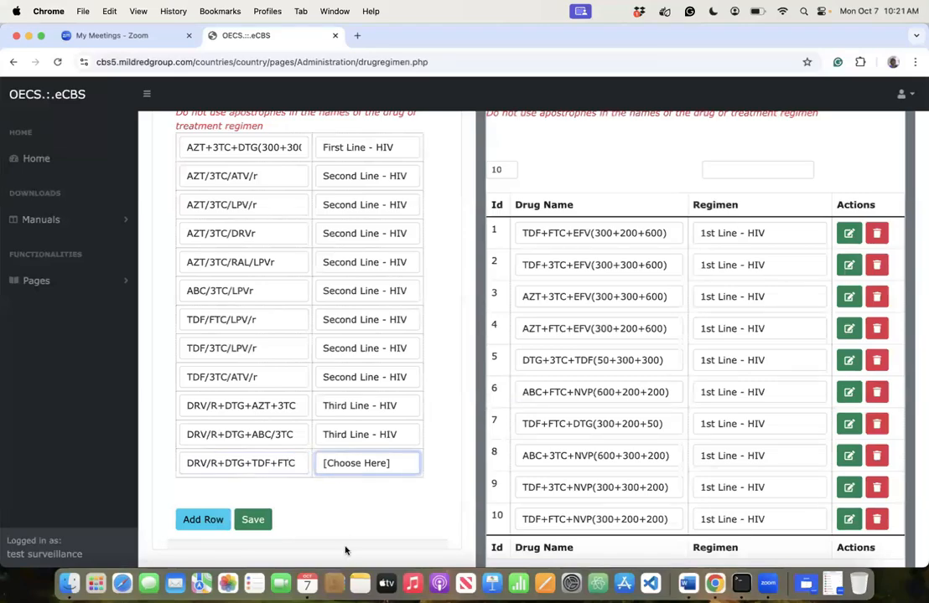
{"action": "key", "text": "space"}
{"action": "left_click", "coordinate": [356, 509]}
{"action": "left_click", "coordinate": [188, 523]}
- Enter Abacavir(ABC) in the new row with regimen Other Medication
{"action": "left_click", "coordinate": [198, 499]}
{"action": "type", "text": "Aba"}
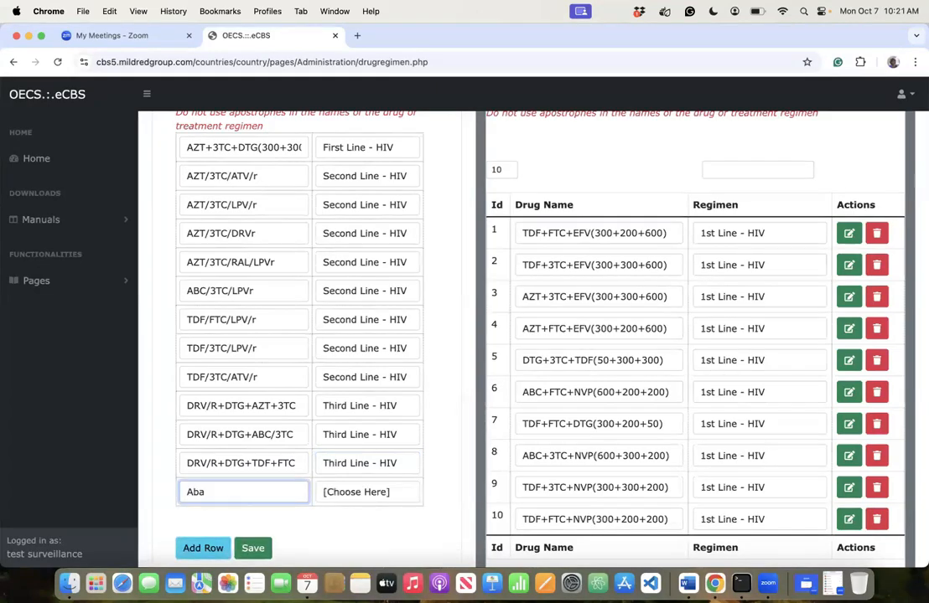
{"action": "type", "text": "cavir()ABC"}
{"action": "left_click", "coordinate": [333, 496]}
{"action": "left_click", "coordinate": [356, 552]}
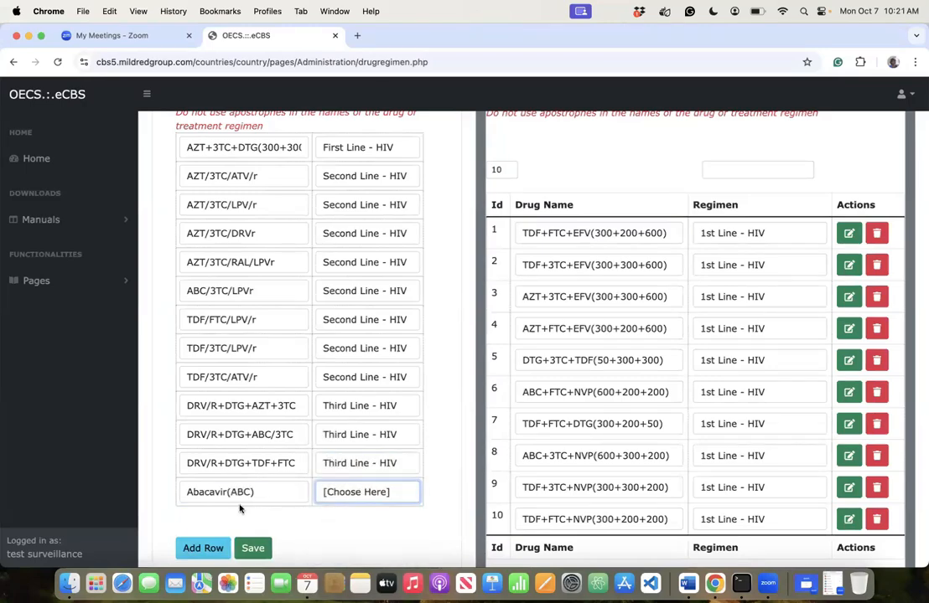
- Add another row with Lamivudine(3TC) as Other Medication
{"action": "left_click", "coordinate": [210, 551]}
{"action": "left_click", "coordinate": [219, 522]}
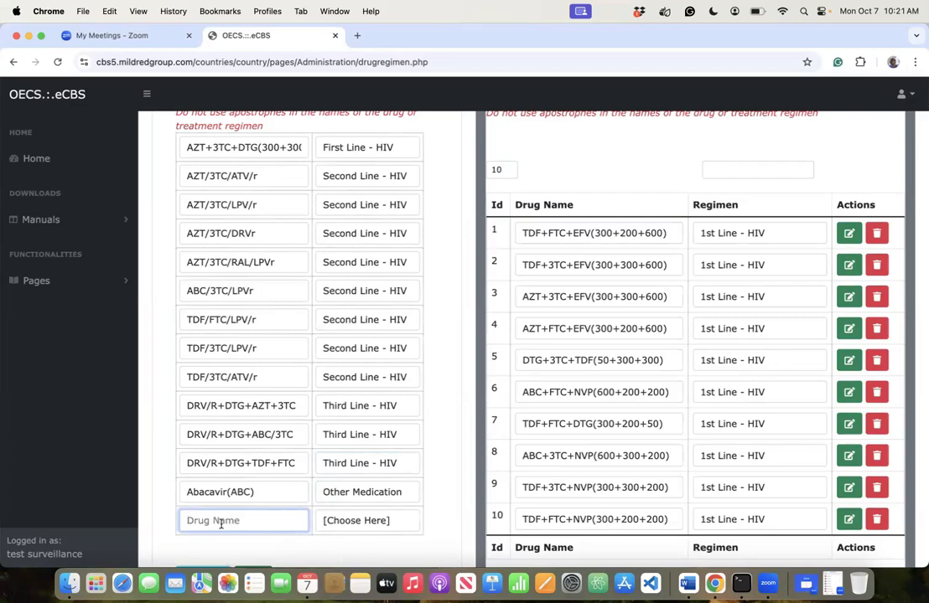
{"action": "type", "text": "Lamivudine"}
{"action": "type", "text": "()"}
{"action": "type", "text": "3TC"}
{"action": "left_click", "coordinate": [380, 520]}
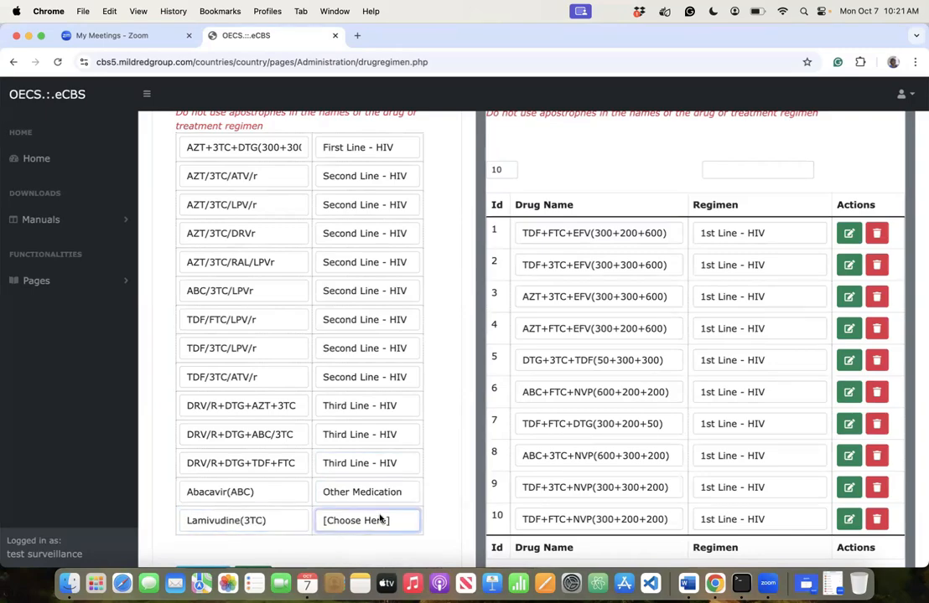
{"action": "left_click", "coordinate": [315, 494]}
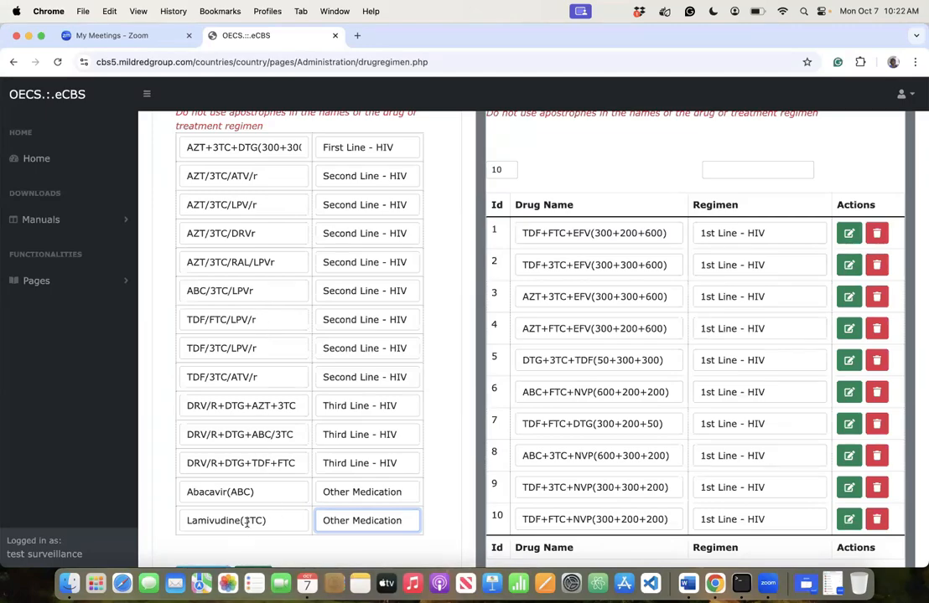
{"action": "scroll", "coordinate": [214, 537], "scroll_direction": "down", "scroll_amount": 2}
- Add a fifteenth row with ABC/3TC/r, correcting a typo, as Second Line - HIV
{"action": "left_click", "coordinate": [205, 511]}
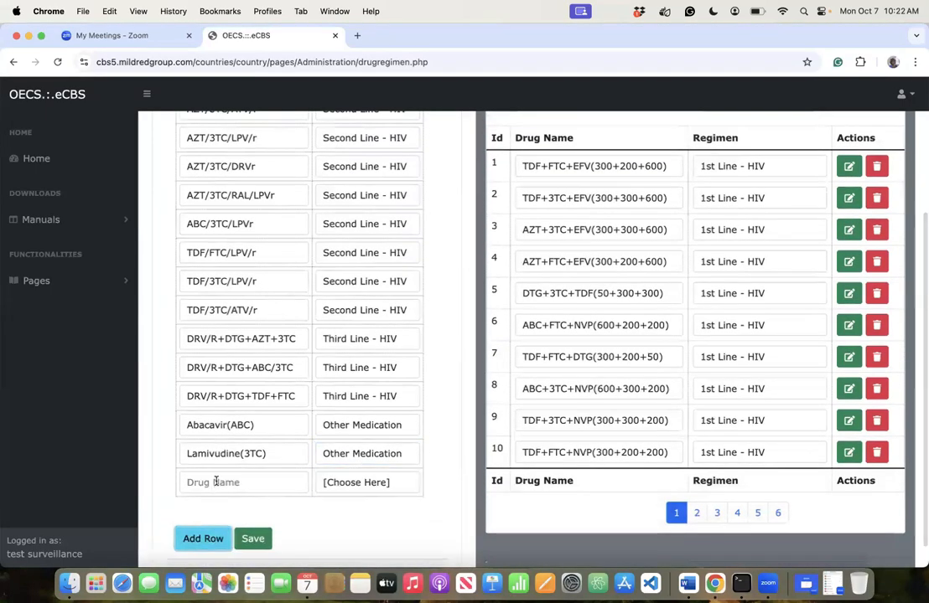
{"action": "left_click", "coordinate": [215, 482]}
{"action": "type", "text": "AZT"}
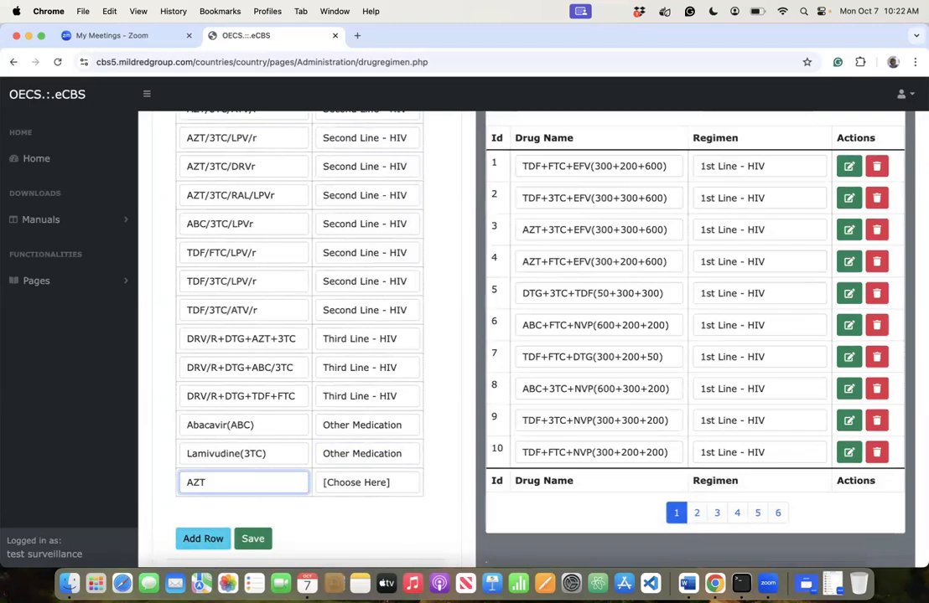
{"action": "key", "text": "BackSpace"}
{"action": "key", "text": "BackSpace"}
{"action": "type", "text": "BC/3TC"}
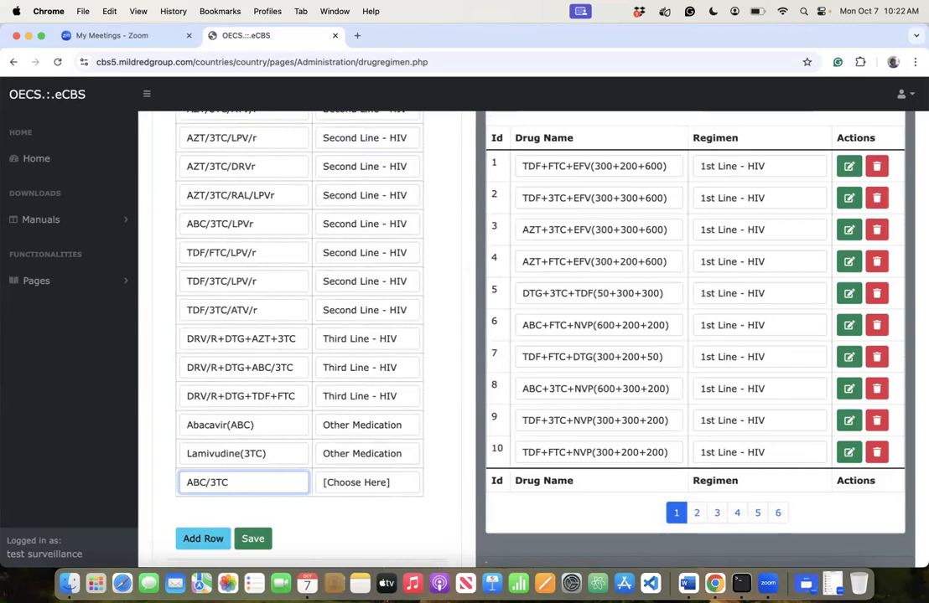
{"action": "type", "text": "/"}
{"action": "scroll", "coordinate": [470, 335], "scroll_direction": "up", "scroll_amount": 2}
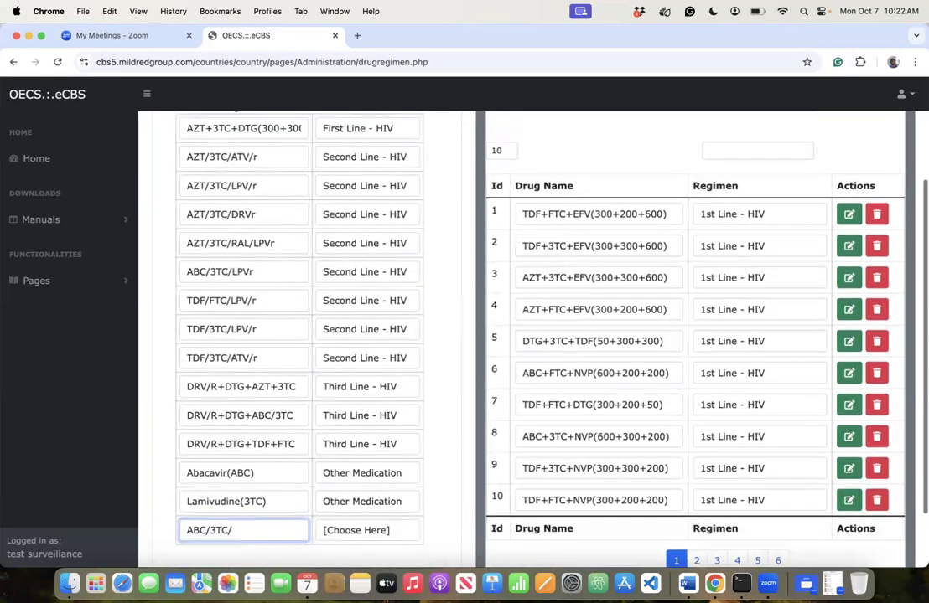
{"action": "scroll", "coordinate": [469, 336], "scroll_direction": "down", "scroll_amount": 2}
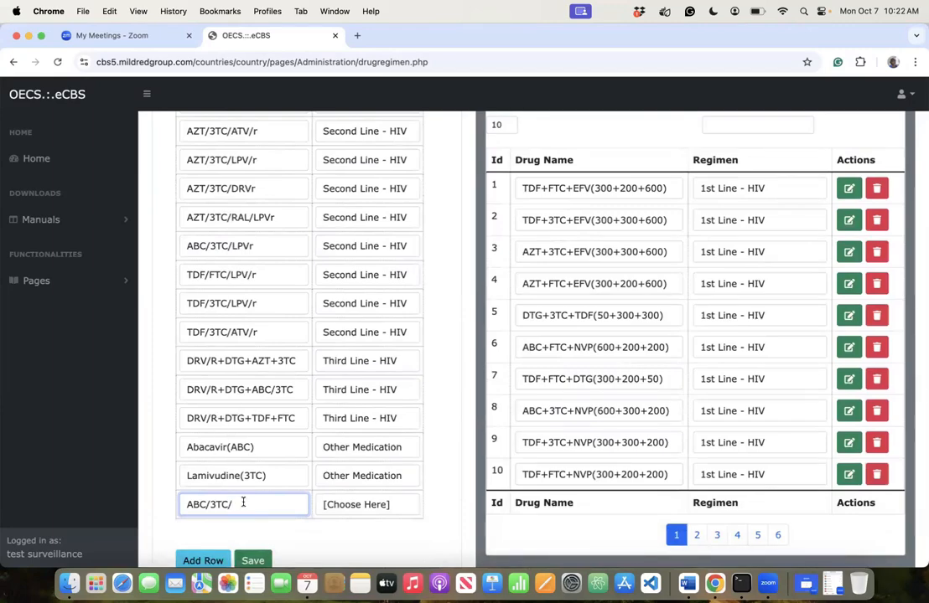
{"action": "type", "text": "r"}
{"action": "left_click", "coordinate": [365, 505]}
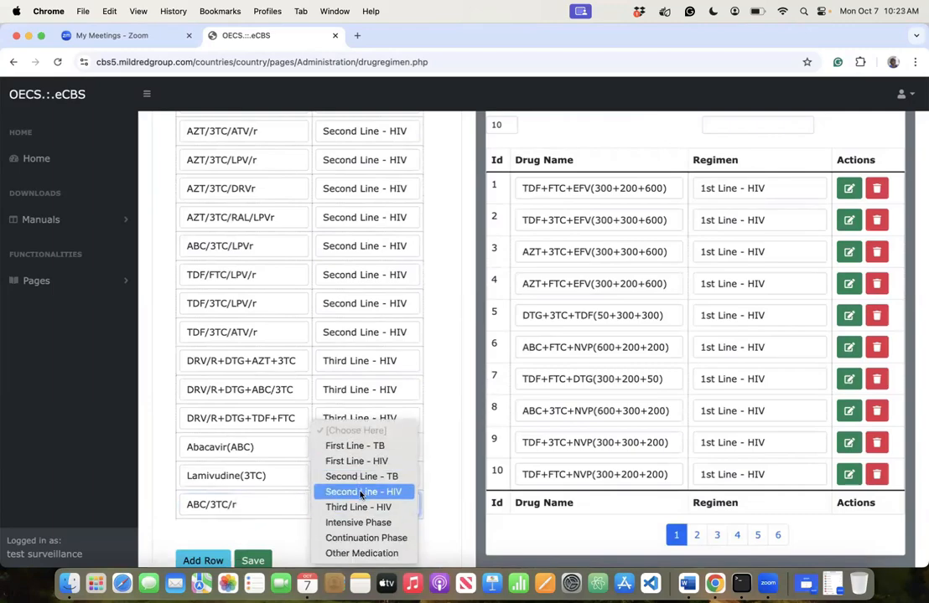
{"action": "left_click", "coordinate": [362, 491]}
- Review the list and select the existing TDF/FTC/LPV/r name to reuse it
{"action": "scroll", "coordinate": [277, 475], "scroll_direction": "down", "scroll_amount": 1}
{"action": "scroll", "coordinate": [278, 475], "scroll_direction": "down", "scroll_amount": 1}
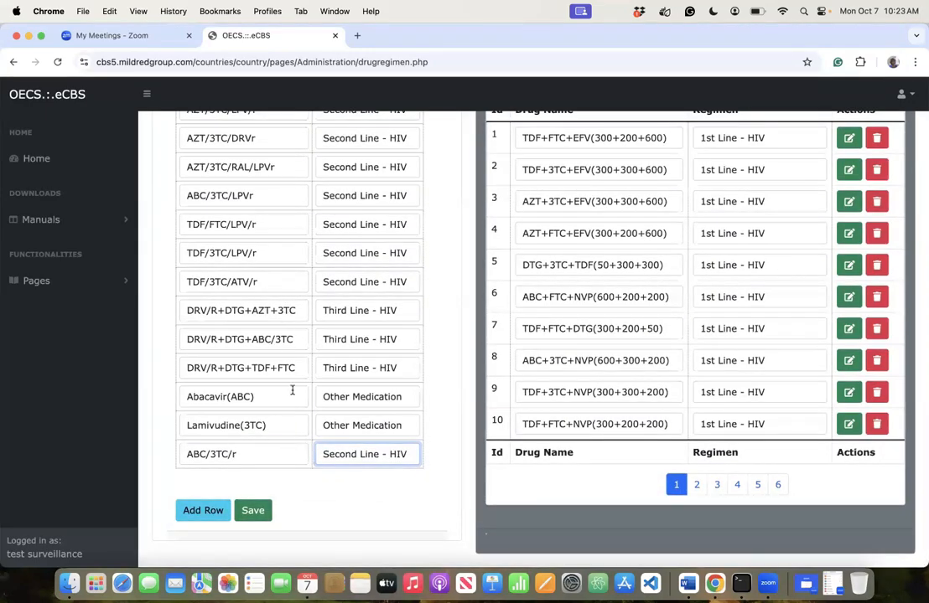
{"action": "scroll", "coordinate": [290, 389], "scroll_direction": "up", "scroll_amount": 3}
{"action": "scroll", "coordinate": [293, 390], "scroll_direction": "down", "scroll_amount": 2}
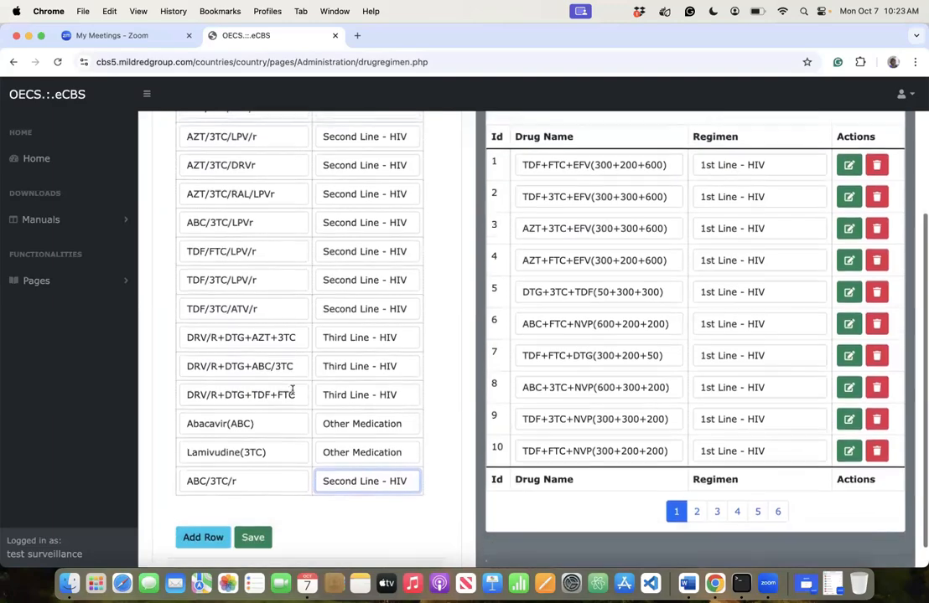
{"action": "scroll", "coordinate": [292, 390], "scroll_direction": "up", "scroll_amount": 3}
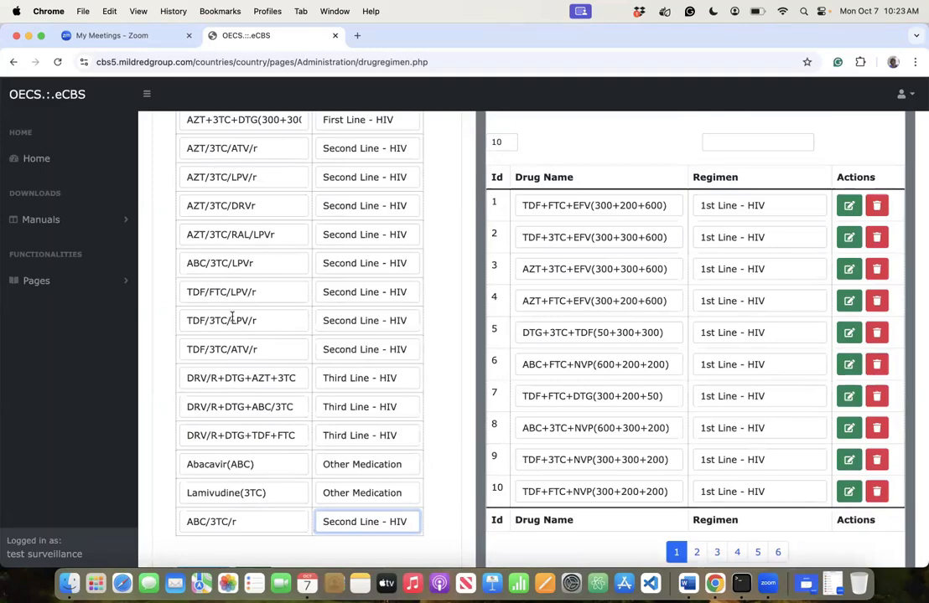
{"action": "left_click", "coordinate": [263, 288]}
{"action": "left_click_drag", "start_coordinate": [256, 292], "coordinate": [166, 291]}
{"action": "key", "text": "super+c"}
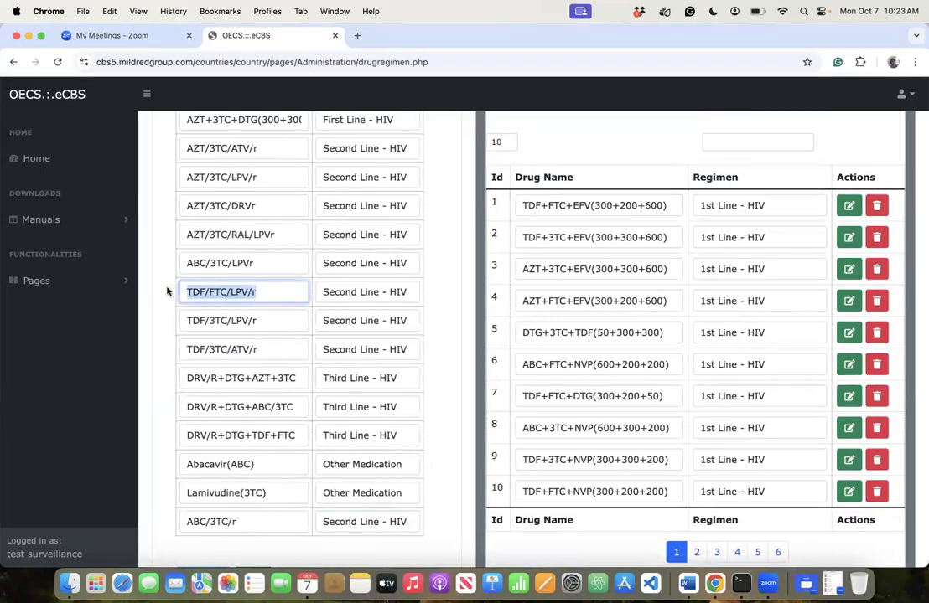
- Paste TDF/FTC/LPV/r into a sixteenth row, change LPV to ATV, and set Second Line - HIV
{"action": "scroll", "coordinate": [210, 520], "scroll_direction": "down", "scroll_amount": 3}
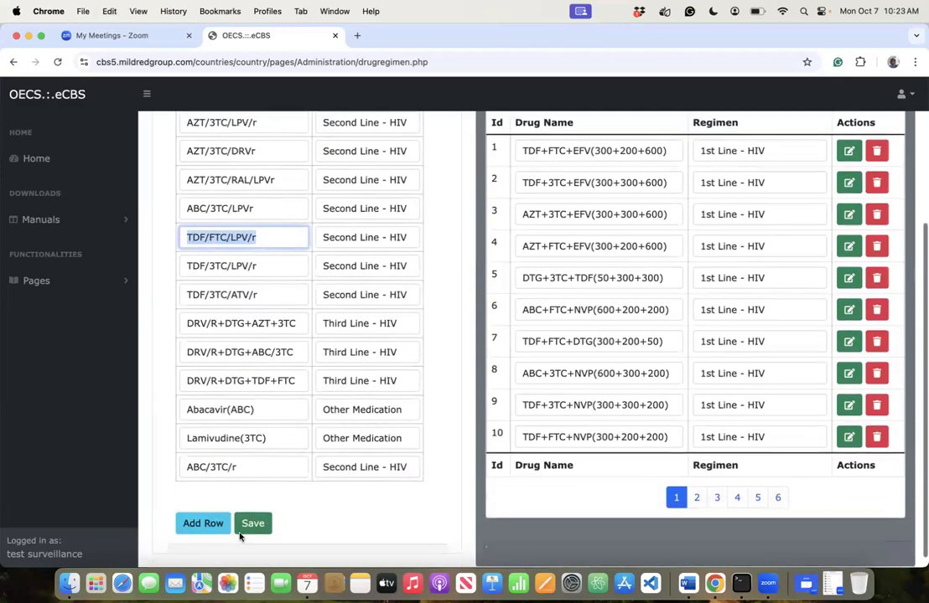
{"action": "left_click", "coordinate": [213, 513]}
{"action": "left_click", "coordinate": [213, 482]}
{"action": "key", "text": "super+v"}
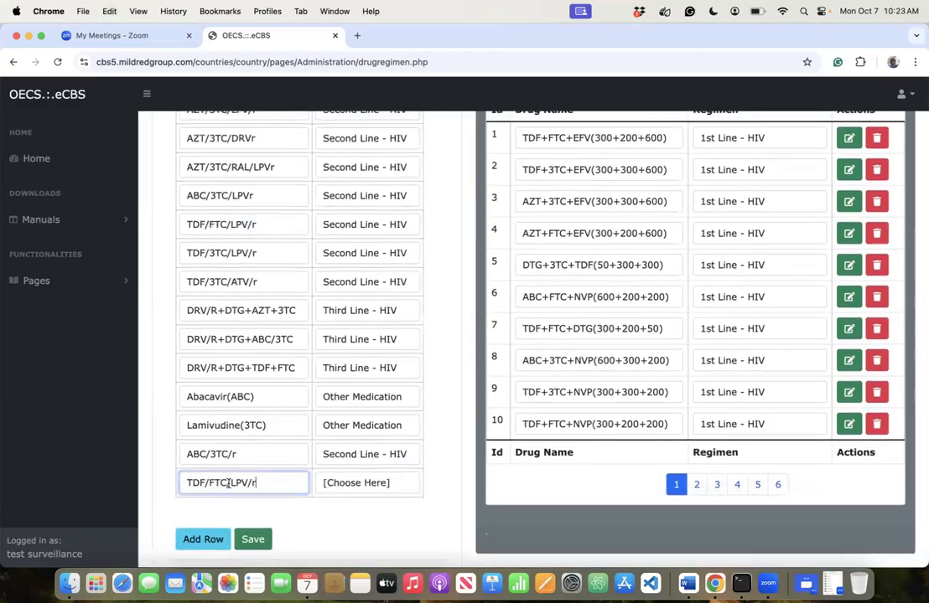
{"action": "left_click", "coordinate": [248, 483]}
{"action": "key", "text": "BackSpace"}
{"action": "key", "text": "BackSpace"}
{"action": "key", "text": "BackSpace"}
{"action": "type", "text": "ATV"}
{"action": "key", "text": "Tab"}
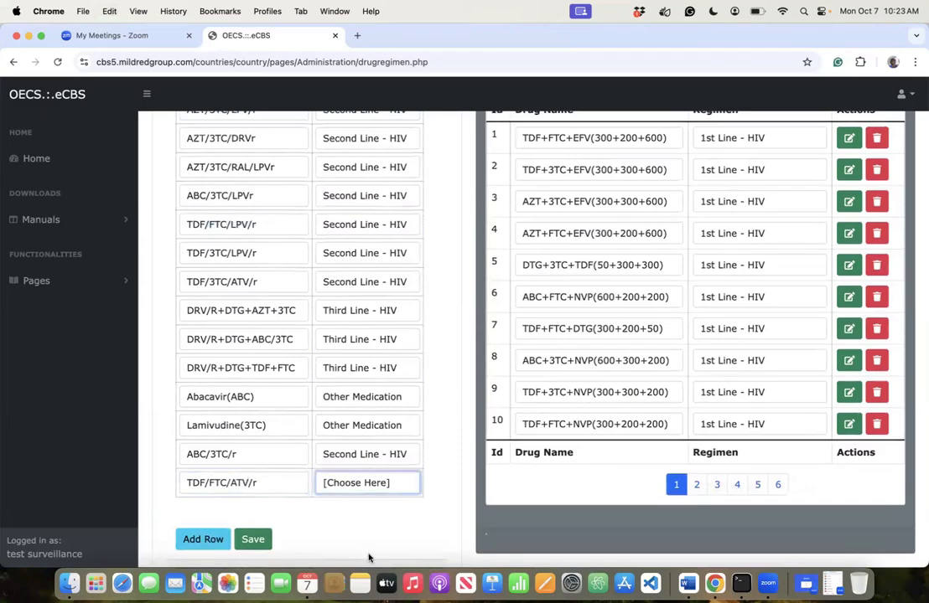
{"action": "left_click", "coordinate": [373, 485]}
{"action": "left_click", "coordinate": [392, 490]}
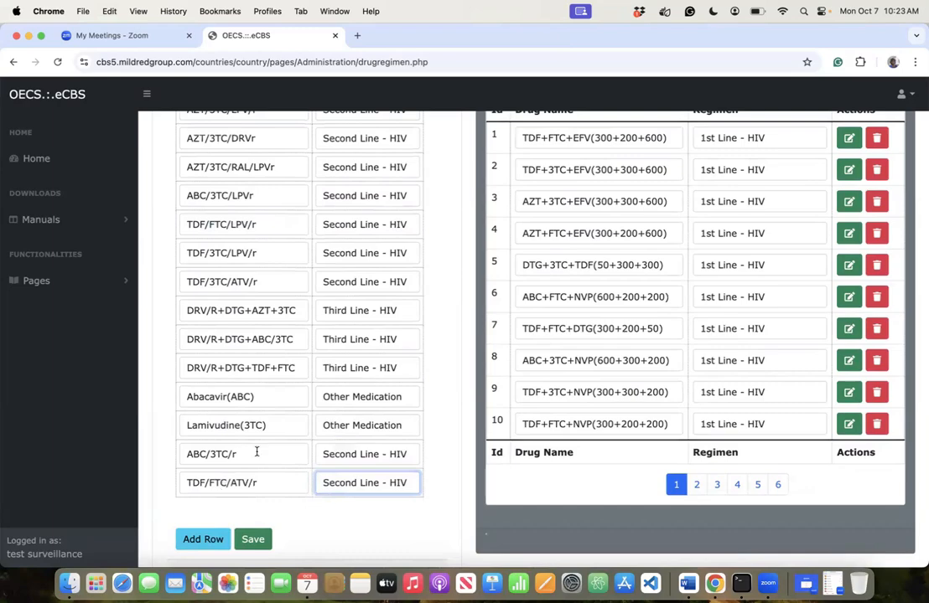
{"action": "left_click", "coordinate": [265, 283]}
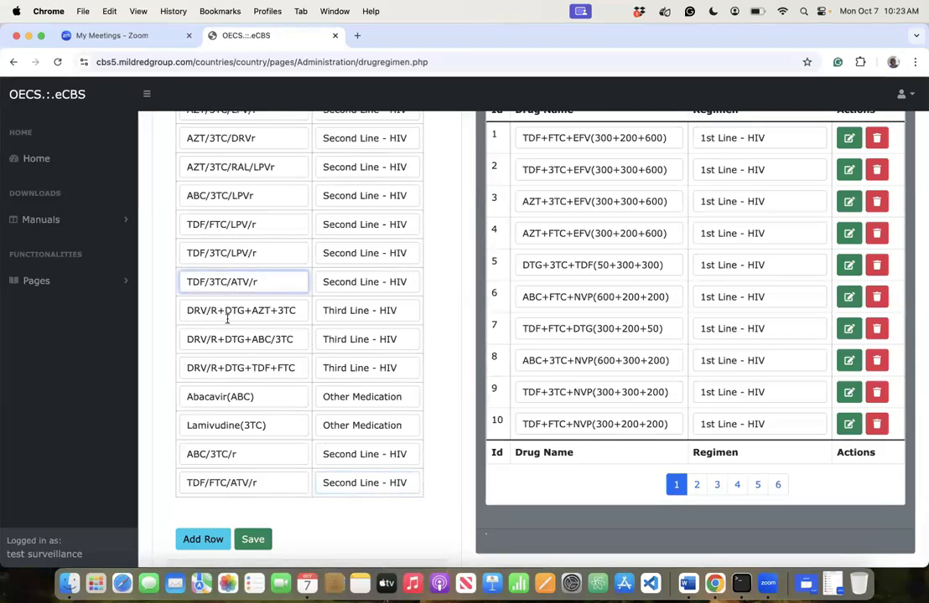
{"action": "left_click", "coordinate": [274, 369]}
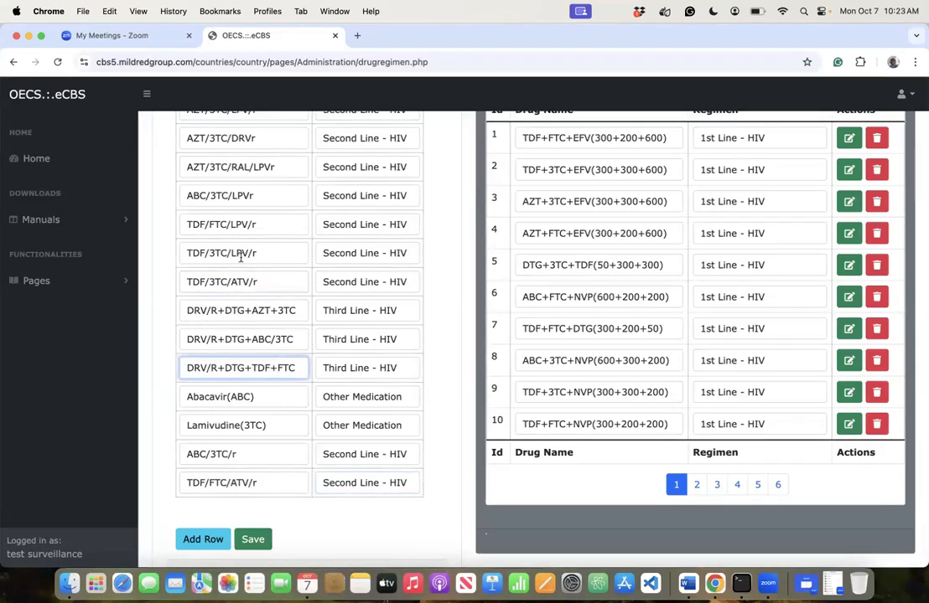
- Scroll through the sixteen filled regimen rows to review them
{"action": "scroll", "coordinate": [242, 222], "scroll_direction": "up", "scroll_amount": 3}
{"action": "scroll", "coordinate": [244, 282], "scroll_direction": "down", "scroll_amount": 3}
{"action": "scroll", "coordinate": [243, 281], "scroll_direction": "up", "scroll_amount": 3}
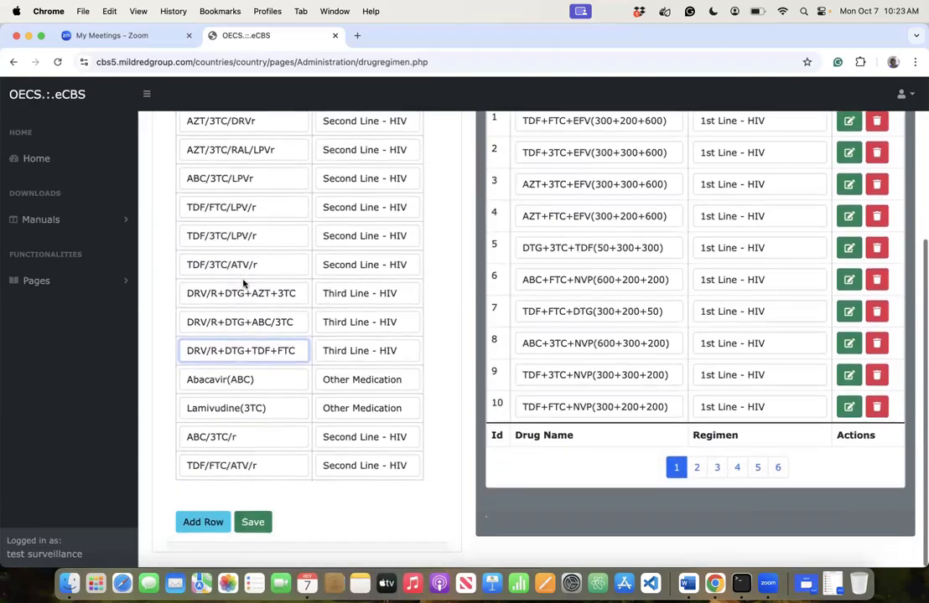
{"action": "scroll", "coordinate": [243, 282], "scroll_direction": "down", "scroll_amount": 2}
{"action": "scroll", "coordinate": [243, 280], "scroll_direction": "down", "scroll_amount": 2}
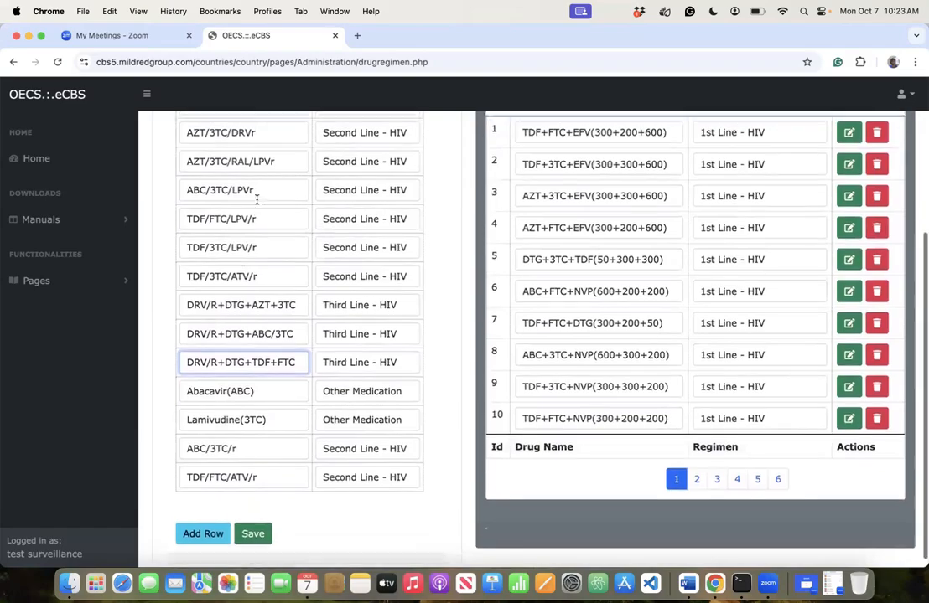
{"action": "scroll", "coordinate": [257, 199], "scroll_direction": "up", "scroll_amount": 5}
{"action": "scroll", "coordinate": [257, 199], "scroll_direction": "down", "scroll_amount": 3}
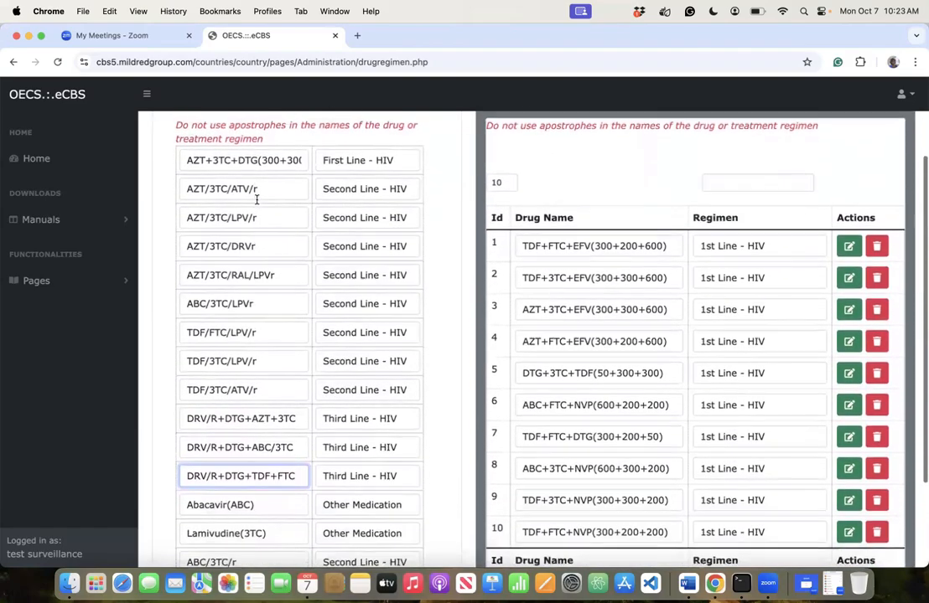
{"action": "scroll", "coordinate": [257, 204], "scroll_direction": "up", "scroll_amount": 2}
{"action": "scroll", "coordinate": [256, 204], "scroll_direction": "down", "scroll_amount": 4}
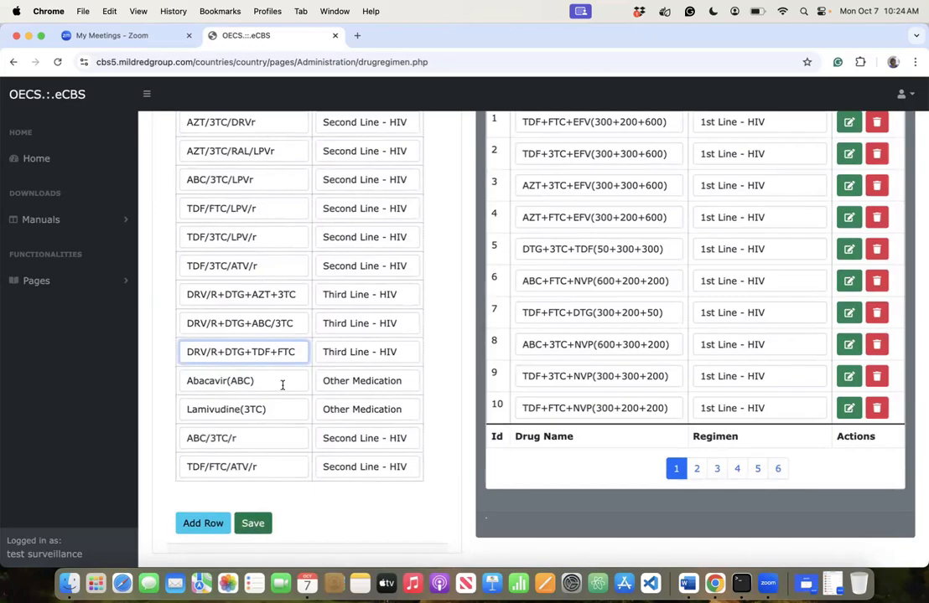
- Select the Abacavir(ABC) and Lamivudine(3TC) drug names to check them
{"action": "left_click_drag", "start_coordinate": [263, 382], "coordinate": [168, 380]}
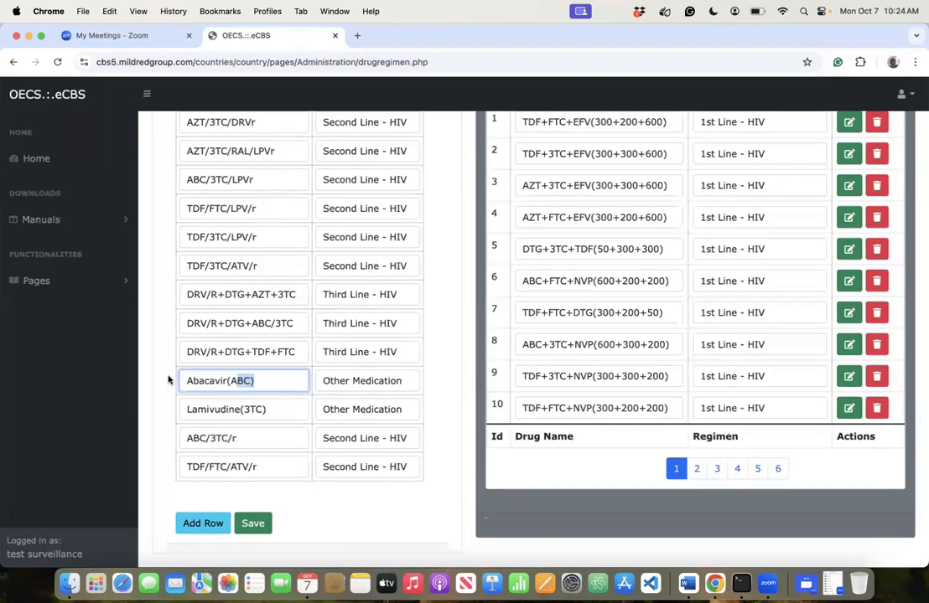
{"action": "left_click", "coordinate": [270, 399]}
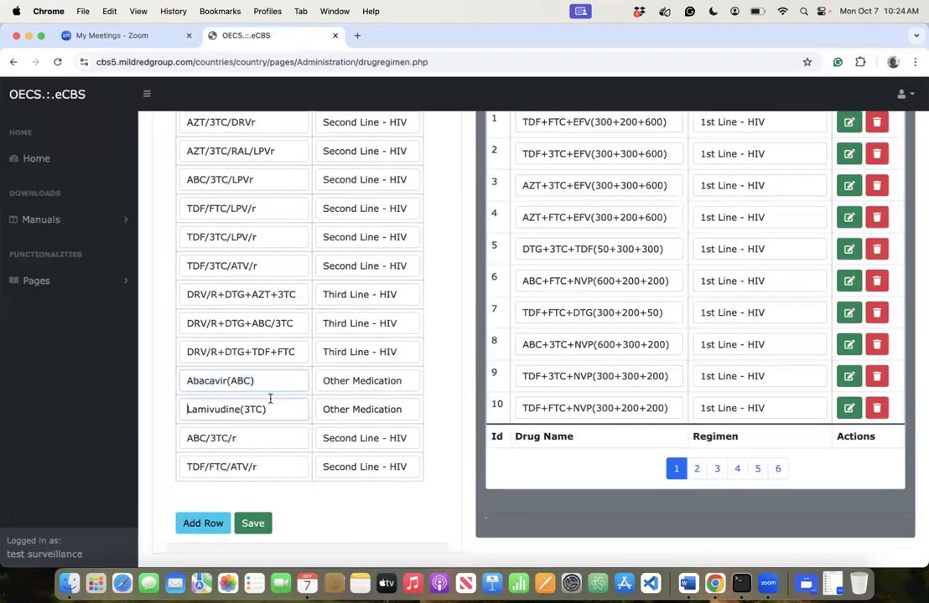
{"action": "left_click_drag", "start_coordinate": [270, 399], "coordinate": [215, 406]}
{"action": "left_click_drag", "start_coordinate": [287, 408], "coordinate": [152, 399]}
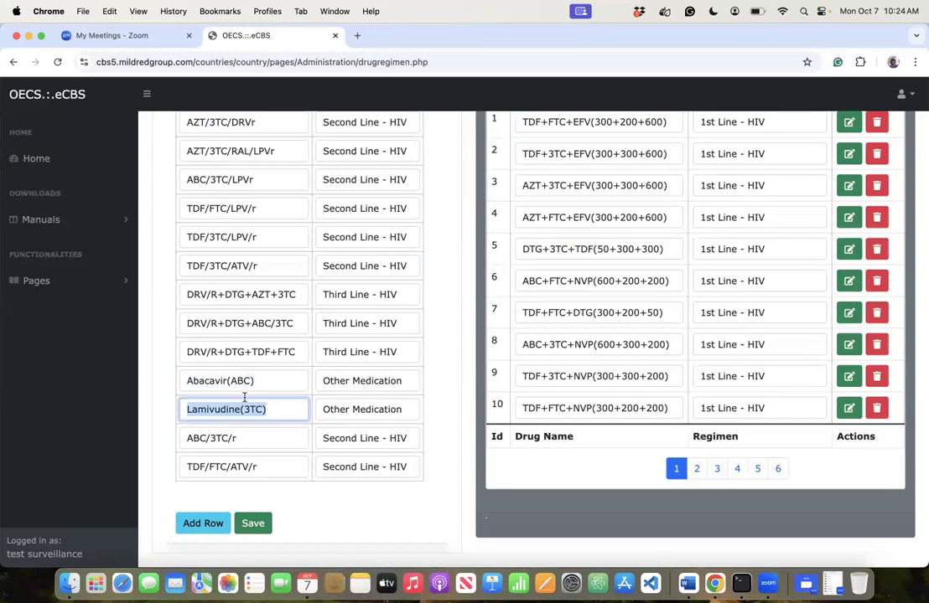
{"action": "left_click", "coordinate": [285, 382]}
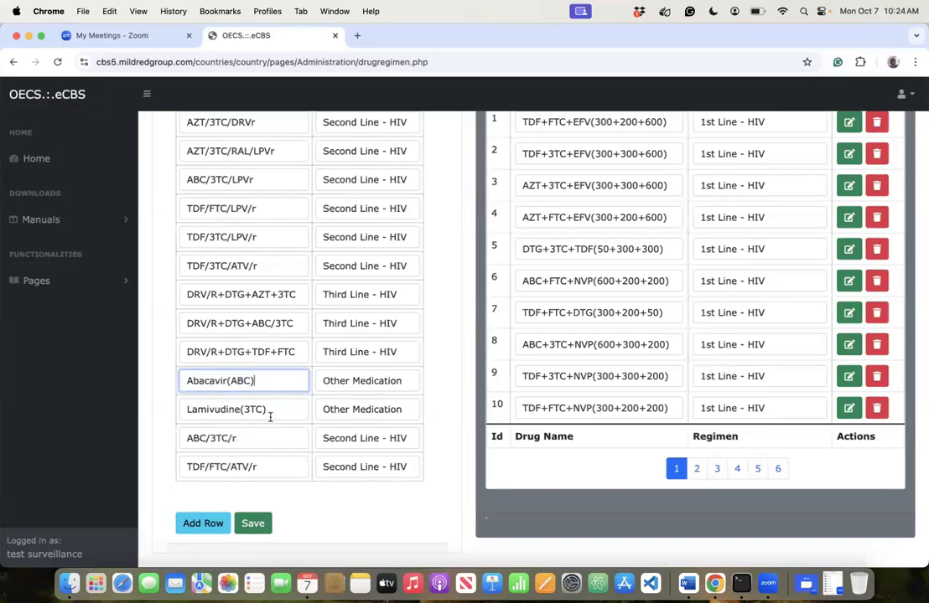
- Save and confirm the regimen batch, then enter Emtricitabine(FTC) as Other Medication
{"action": "left_click", "coordinate": [252, 523]}
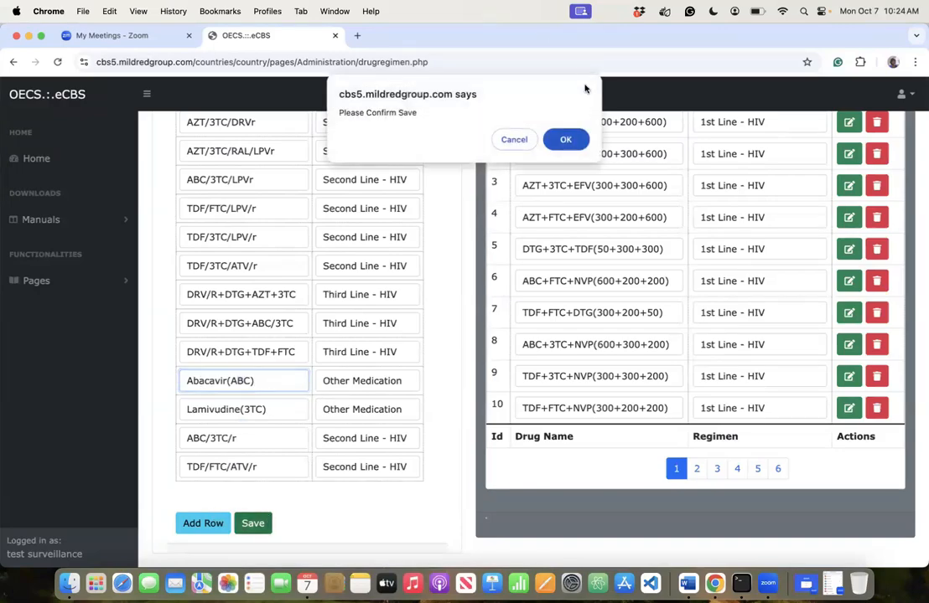
{"action": "left_click", "coordinate": [568, 140]}
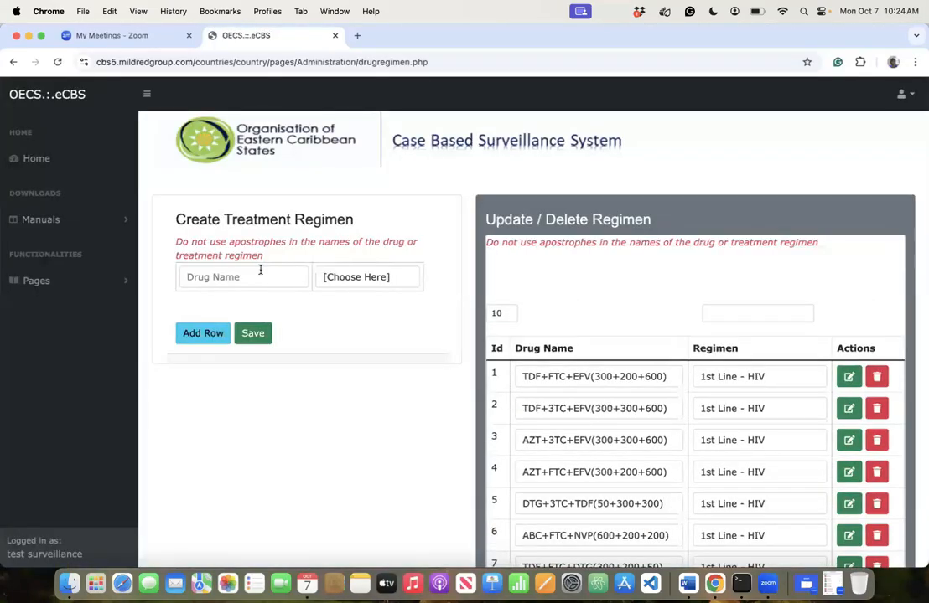
{"action": "left_click", "coordinate": [260, 270]}
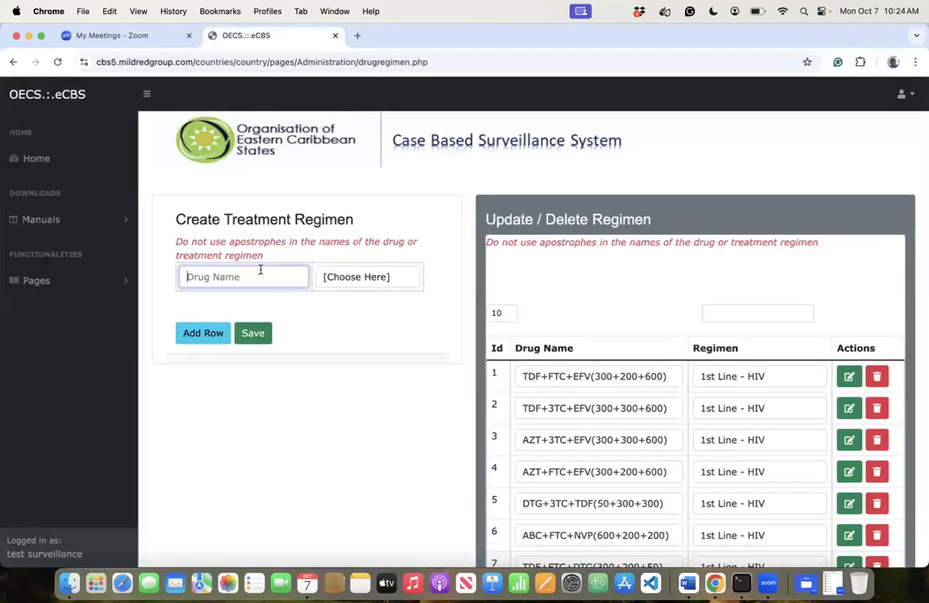
{"action": "type", "text": "Emtricitabine()"}
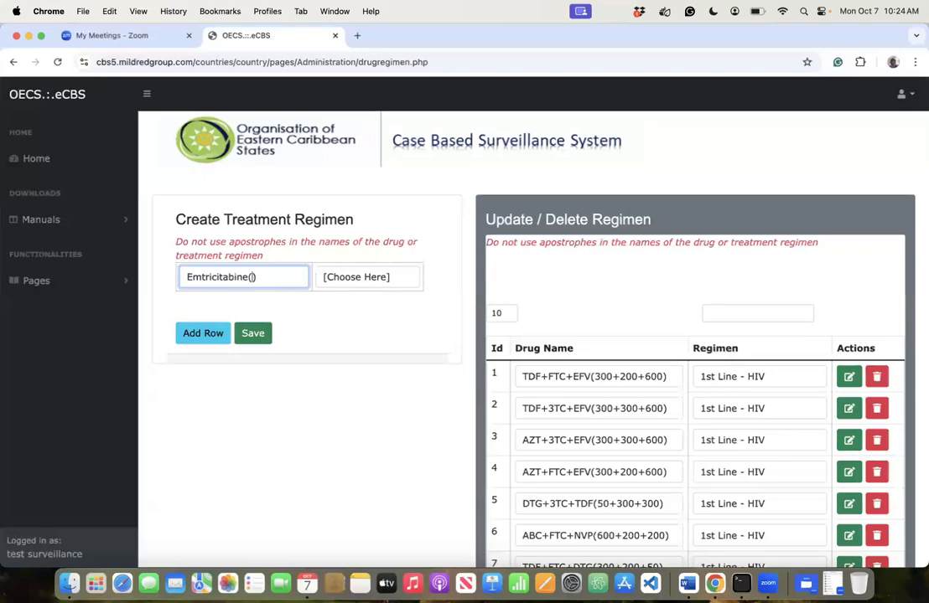
{"action": "key", "text": "BackSpace"}
{"action": "type", "text": "FTC"}
{"action": "key", "text": "Tab"}
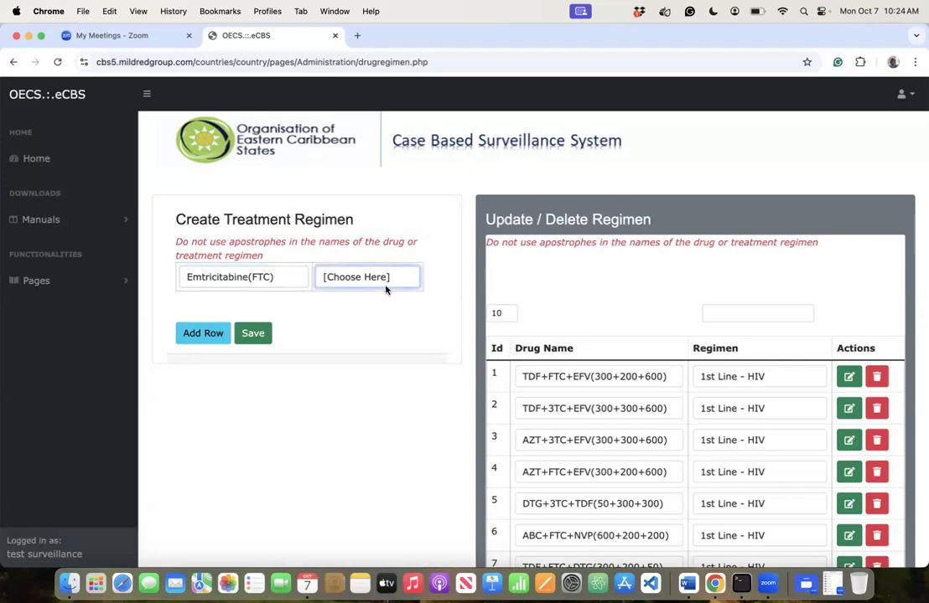
{"action": "key", "text": "space"}
{"action": "left_click", "coordinate": [364, 399]}
- Add a second row with Zidovudine(AZT) as Other Medication
{"action": "left_click", "coordinate": [205, 335]}
{"action": "left_click", "coordinate": [220, 305]}
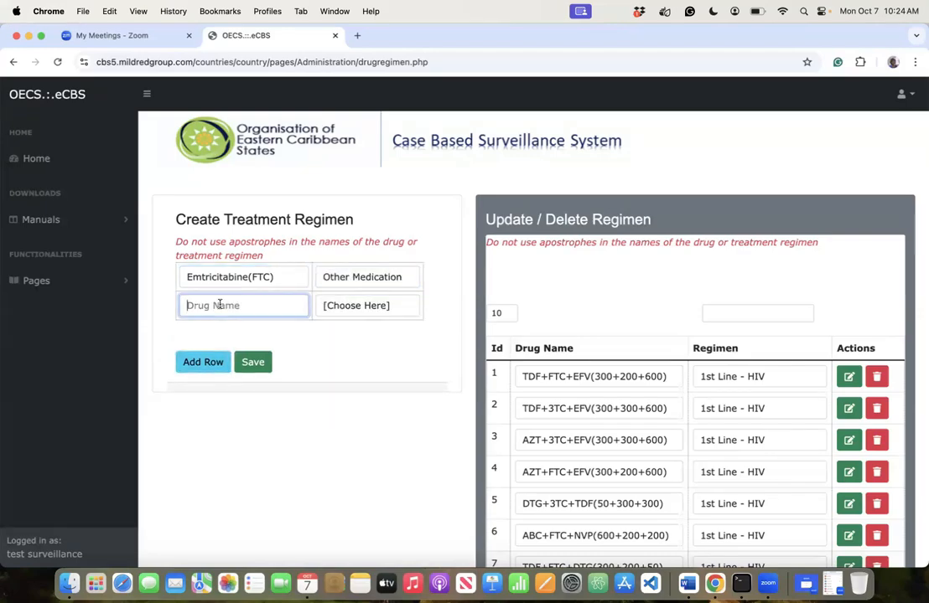
{"action": "type", "text": "Zido"}
{"action": "type", "text": "vudine"}
{"action": "type", "text": "()"}
{"action": "type", "text": "AZT"}
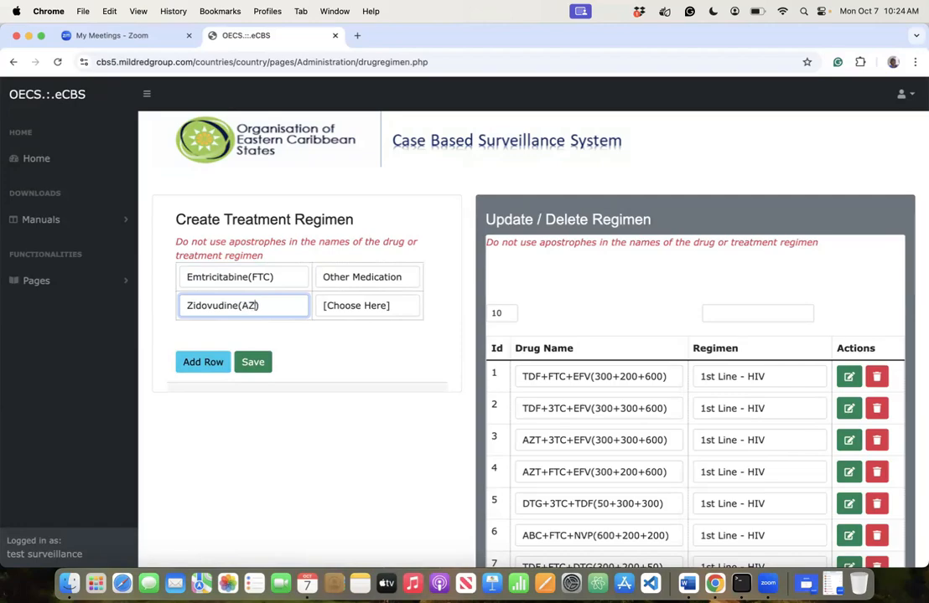
{"action": "left_click", "coordinate": [339, 310]}
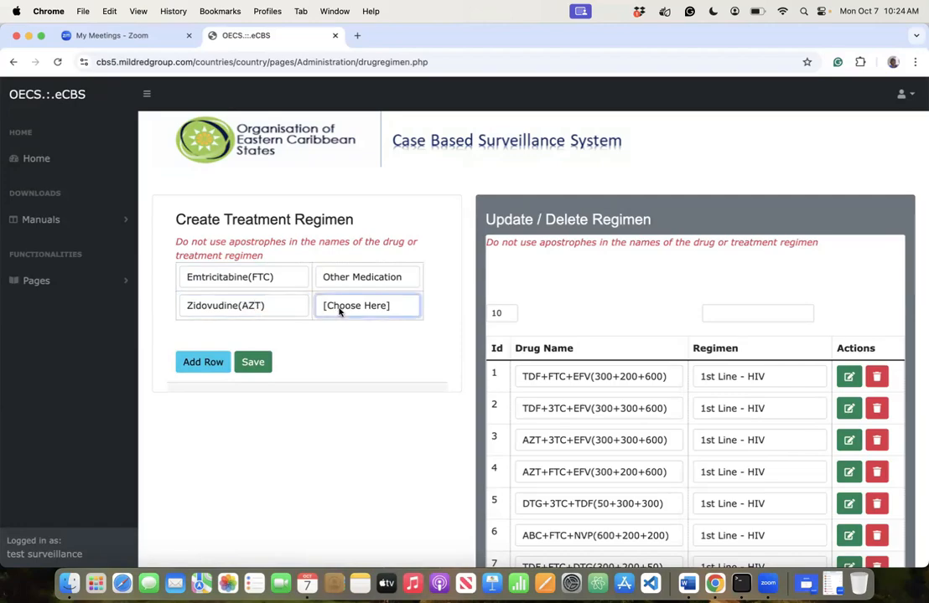
{"action": "left_click", "coordinate": [348, 432]}
- Add a third row with Tenofovir(TDF) as Other Medication, then start a blank fourth row
{"action": "left_click", "coordinate": [202, 358]}
{"action": "left_click", "coordinate": [209, 335]}
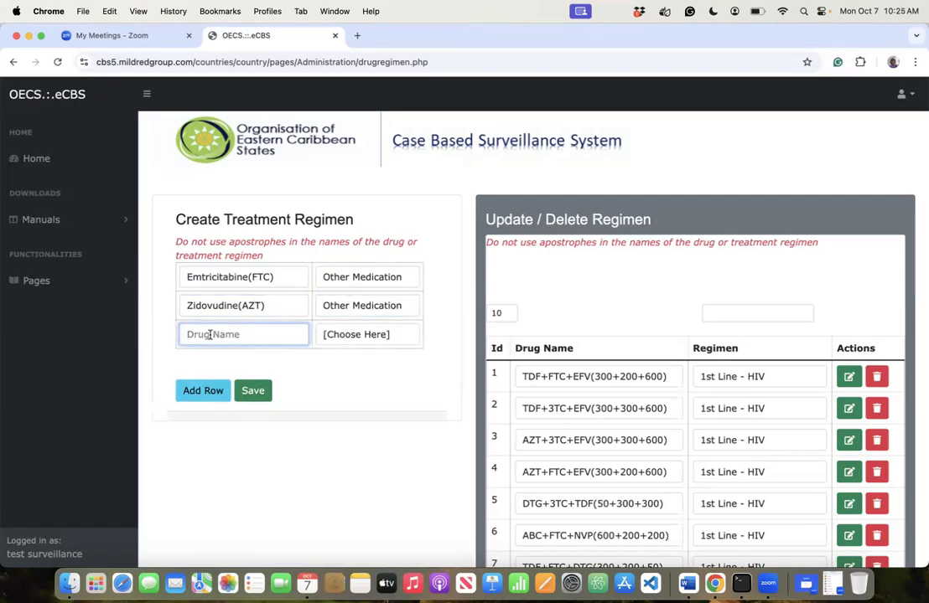
{"action": "type", "text": "T"}
{"action": "type", "text": "enio"}
{"action": "type", "text": "o"}
{"action": "type", "text": "fovi"}
{"action": "type", "text": "r()"}
{"action": "type", "text": "TDF"}
{"action": "left_click", "coordinate": [350, 336]}
{"action": "left_click", "coordinate": [342, 461]}
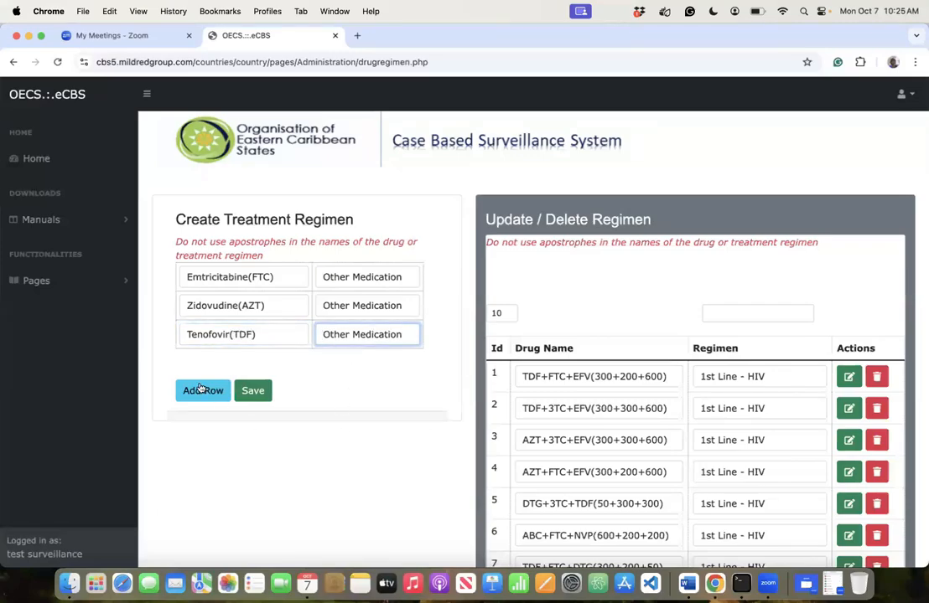
{"action": "left_click", "coordinate": [202, 389]}
{"action": "left_click", "coordinate": [219, 361]}
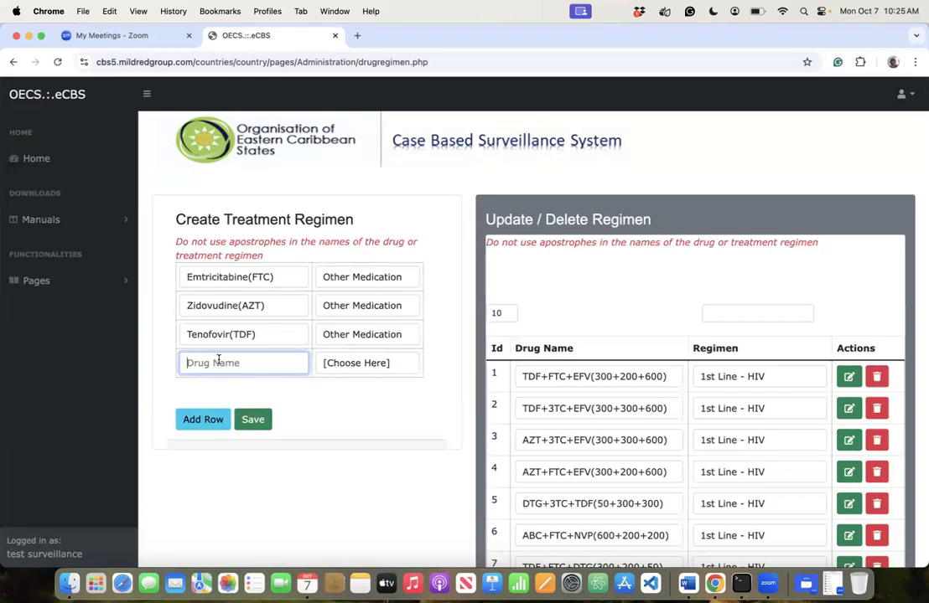
- Add Efavirenz(EFV) and Etravirine(ETV) as drug rows with regimen Other Medication
{"action": "type", "text": "Efavirenz()"}
{"action": "key", "text": "Left"}
{"action": "type", "text": "EFV"}
{"action": "left_click", "coordinate": [339, 366]}
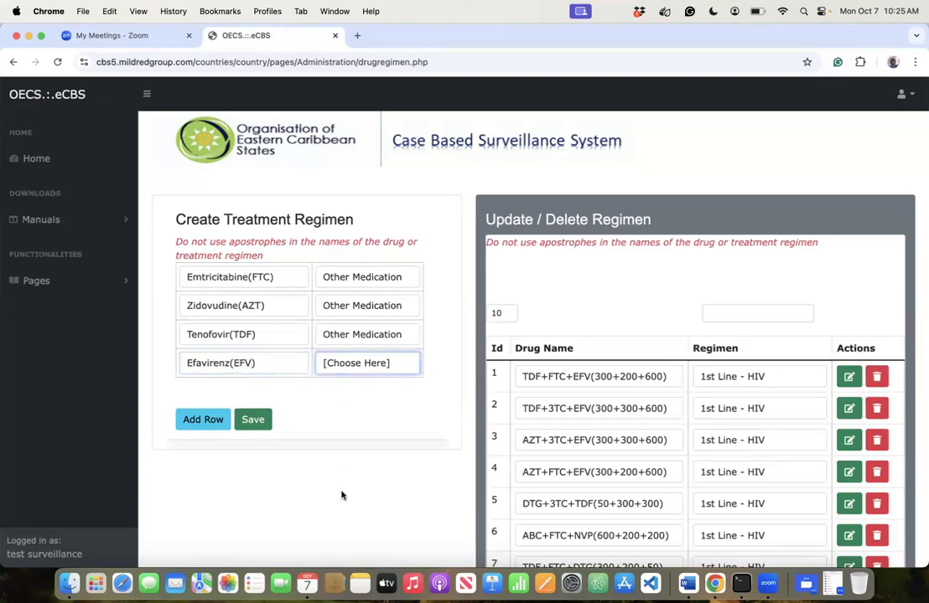
{"action": "left_click", "coordinate": [220, 426]}
{"action": "left_click", "coordinate": [228, 393]}
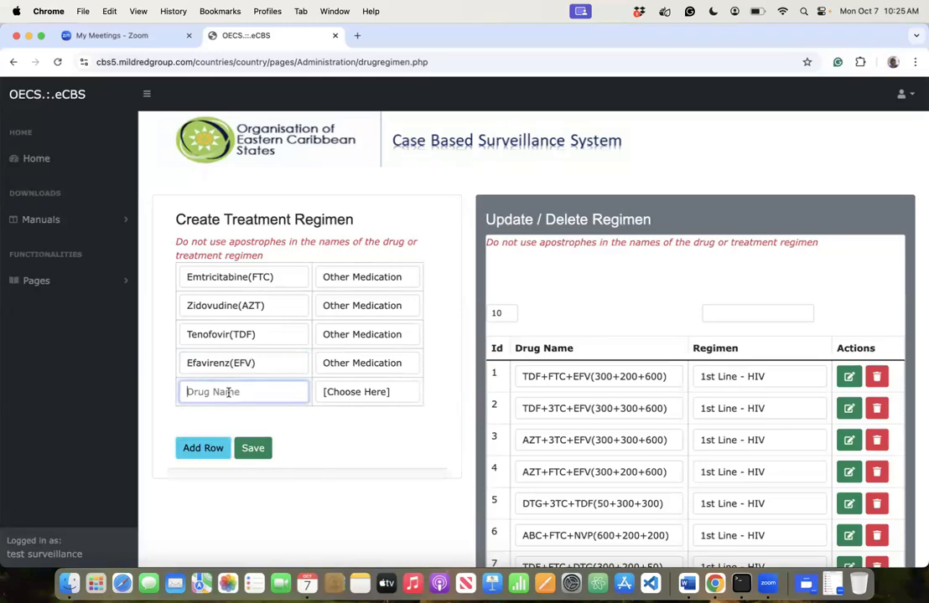
{"action": "type", "text": "Etr"}
{"action": "type", "text": "avirine"}
{"action": "type", "text": "()"}
{"action": "type", "text": "ETV"}
{"action": "left_click", "coordinate": [346, 393]}
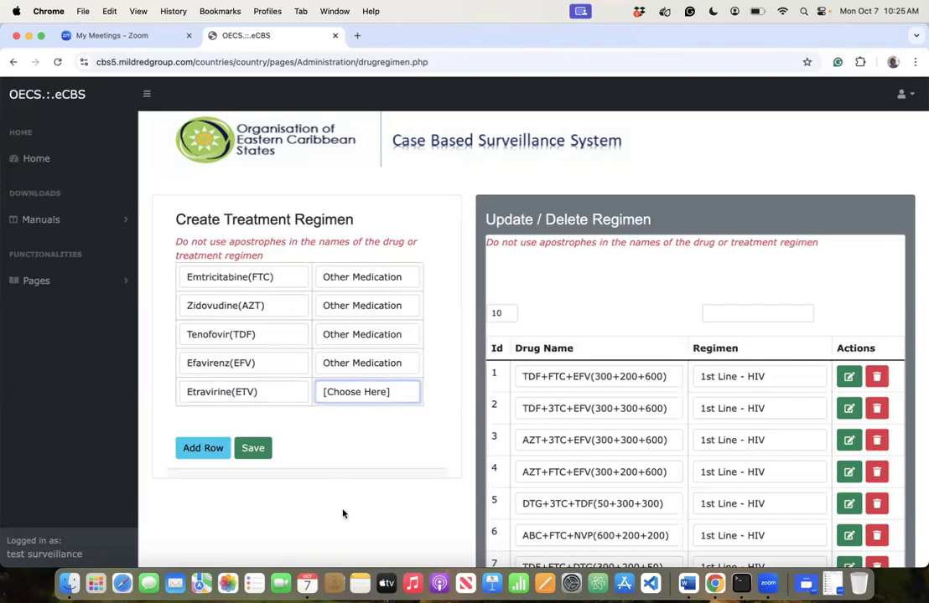
{"action": "left_click", "coordinate": [344, 512]}
- Add Nevirapine(NVP) as Other Medication in a sixth row and submit the batch for saving
{"action": "left_click", "coordinate": [186, 447]}
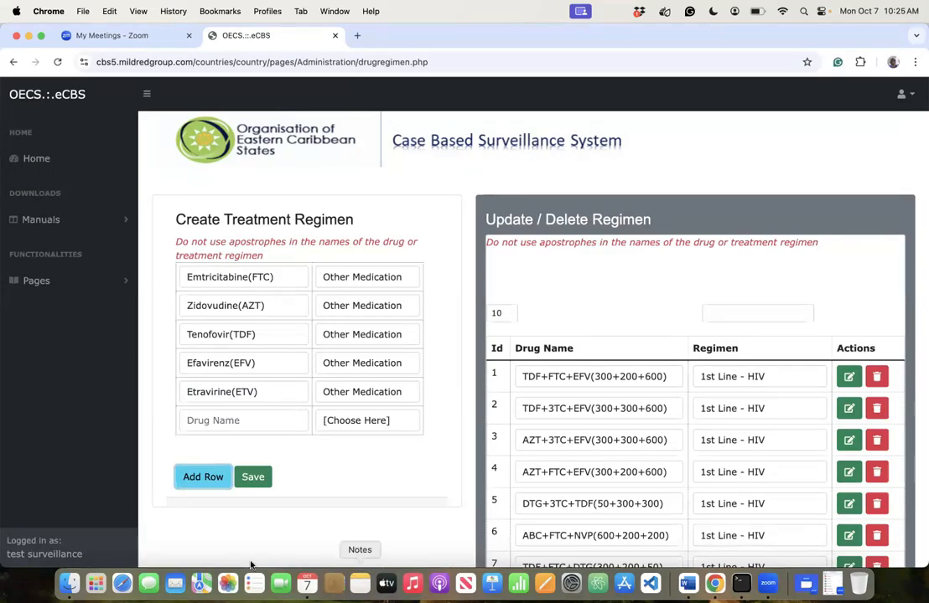
{"action": "left_click", "coordinate": [253, 424]}
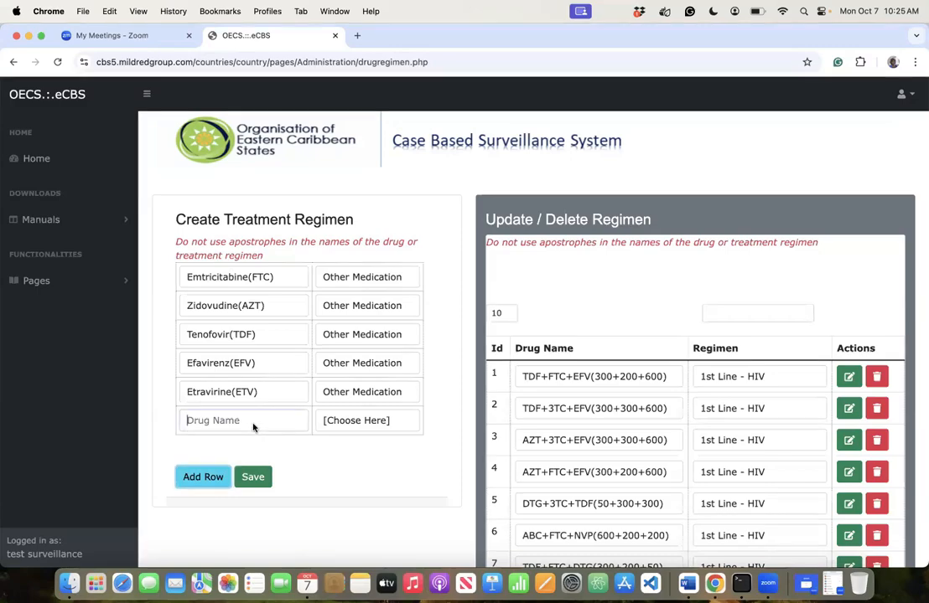
{"action": "type", "text": "Ne"}
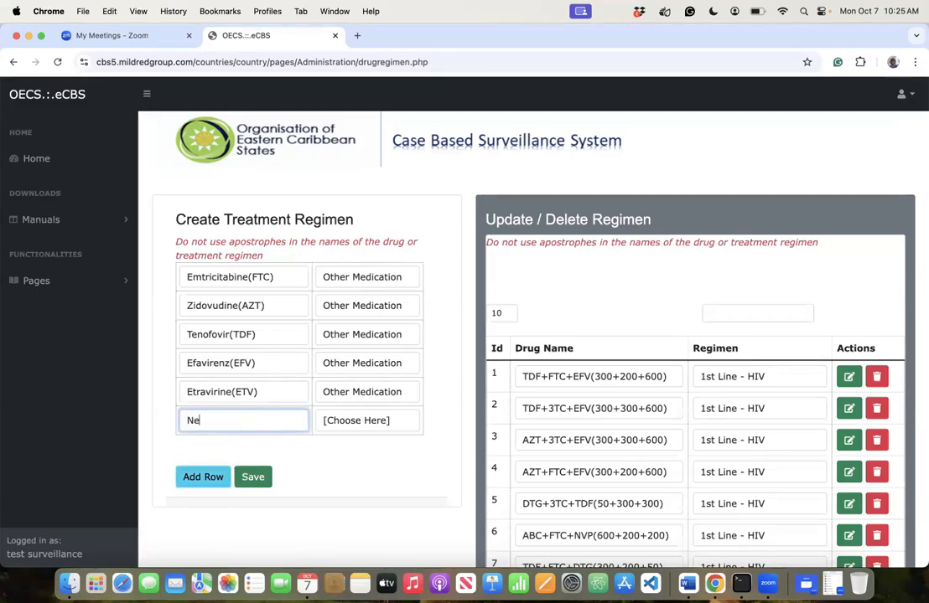
{"action": "type", "text": "virapine"}
{"action": "type", "text": ")"}
{"action": "key", "text": "Left"}
{"action": "type", "text": "NVP"}
{"action": "left_click", "coordinate": [335, 423]}
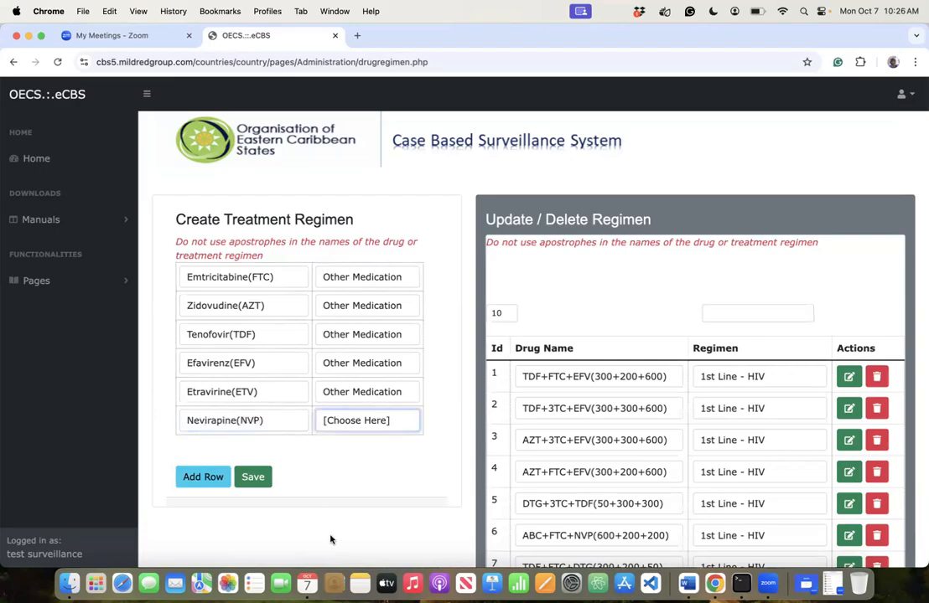
{"action": "left_click", "coordinate": [335, 550]}
{"action": "left_click", "coordinate": [252, 480]}
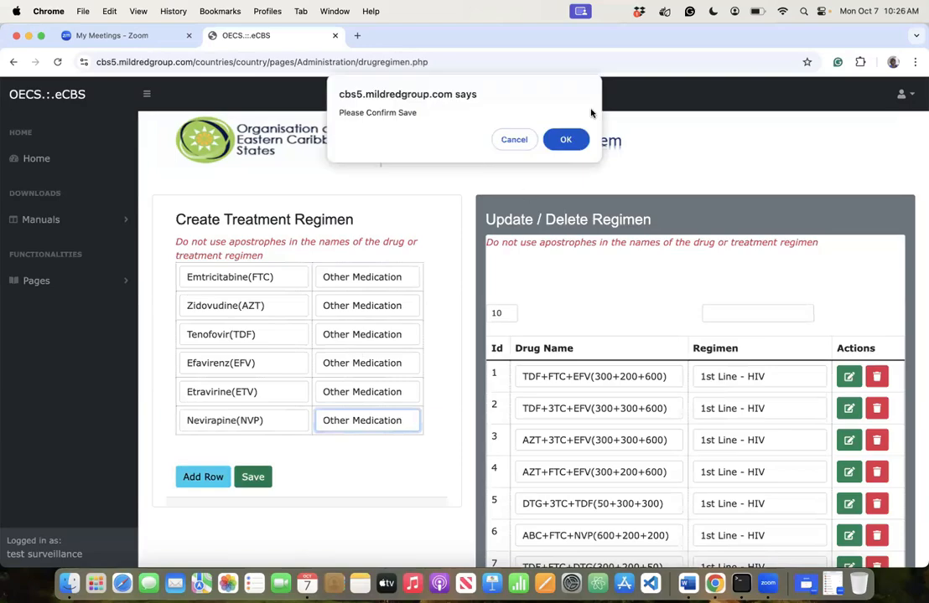
- Confirm the save and view page 8 of the regimen list, showing entries 71–80
{"action": "left_click", "coordinate": [564, 140]}
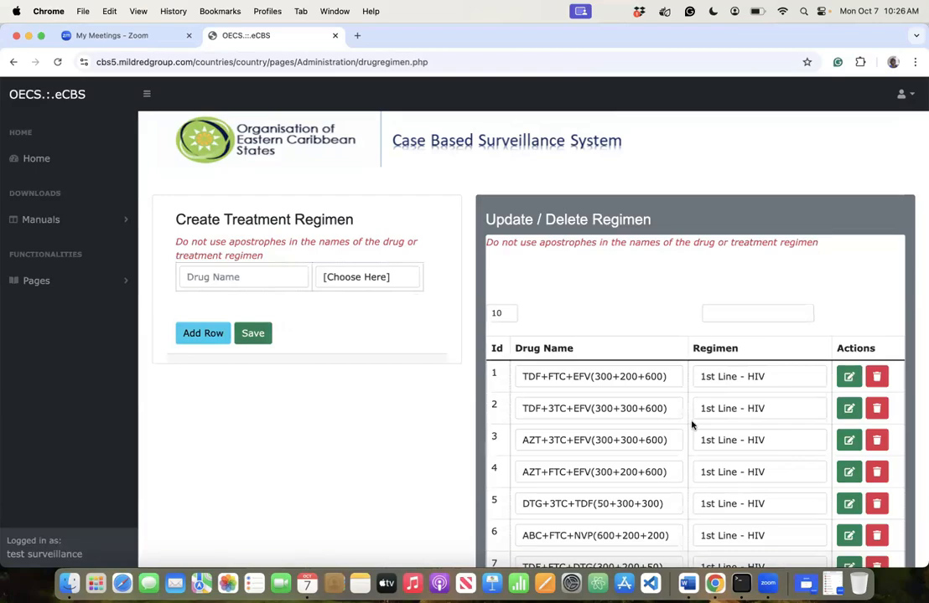
{"action": "scroll", "coordinate": [693, 424], "scroll_direction": "down", "scroll_amount": 5}
{"action": "left_click", "coordinate": [800, 482]}
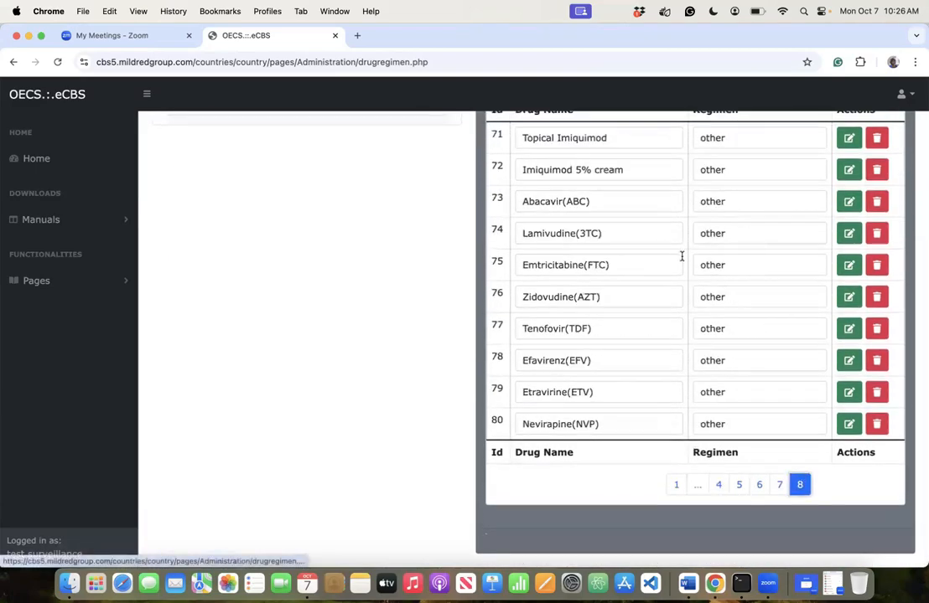
{"action": "scroll", "coordinate": [682, 280], "scroll_direction": "up", "scroll_amount": 4}
{"action": "scroll", "coordinate": [684, 282], "scroll_direction": "down", "scroll_amount": 4}
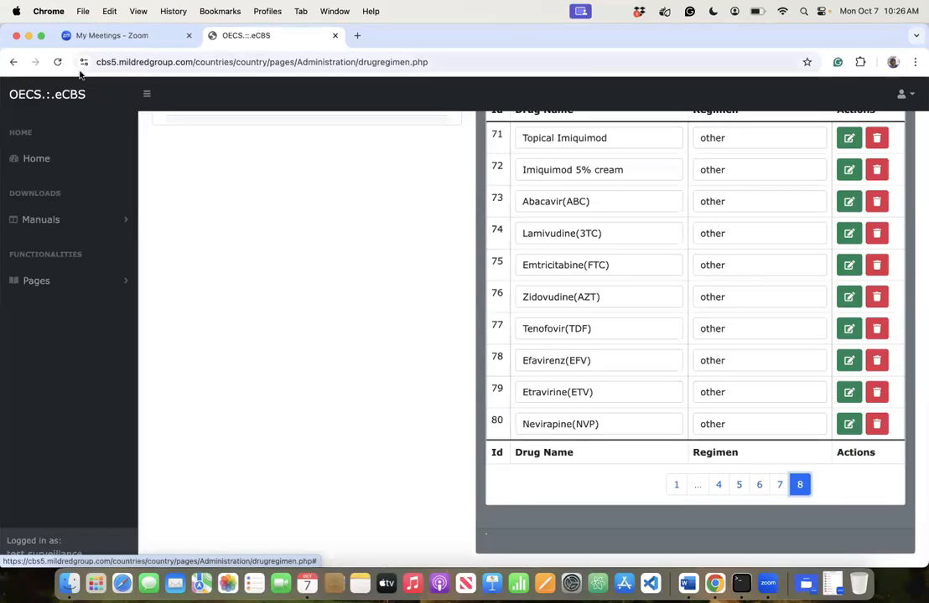
- Open the Create Vaccine Lists page and enter 'Bacille Calmette Guerin (BCG)' as the first vaccine
{"action": "left_click", "coordinate": [37, 281]}
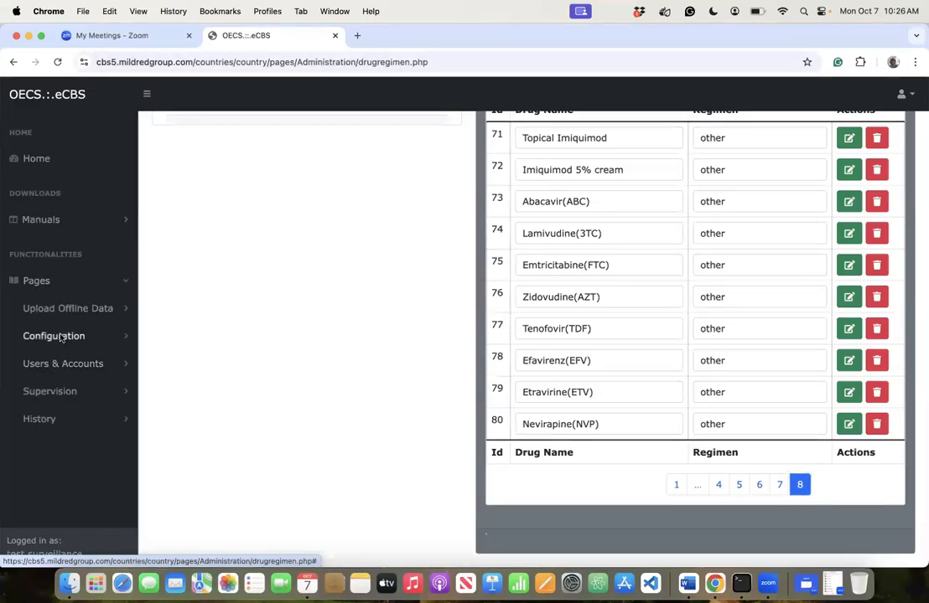
{"action": "left_click", "coordinate": [54, 335]}
{"action": "scroll", "coordinate": [72, 435], "scroll_direction": "down", "scroll_amount": 8}
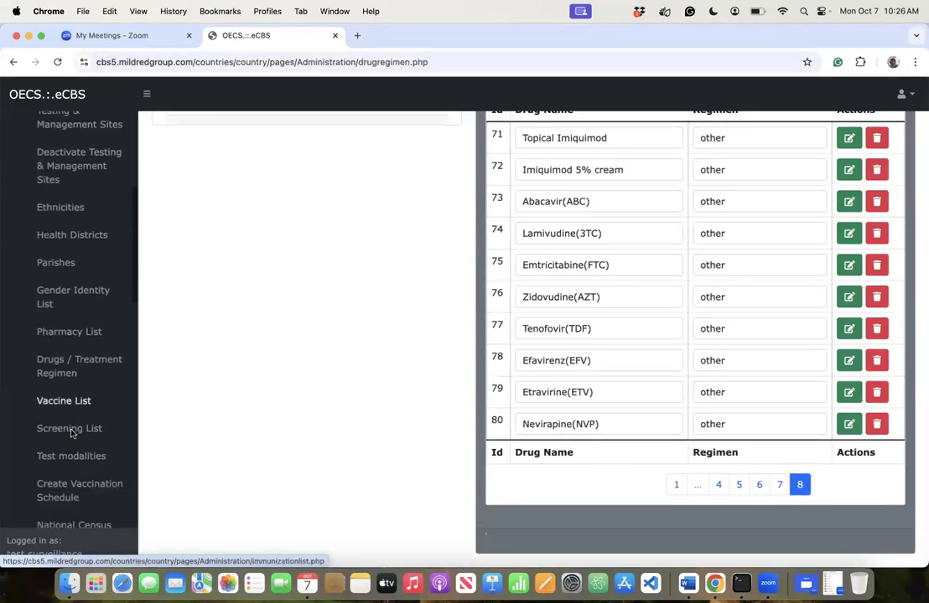
{"action": "left_click", "coordinate": [67, 352]}
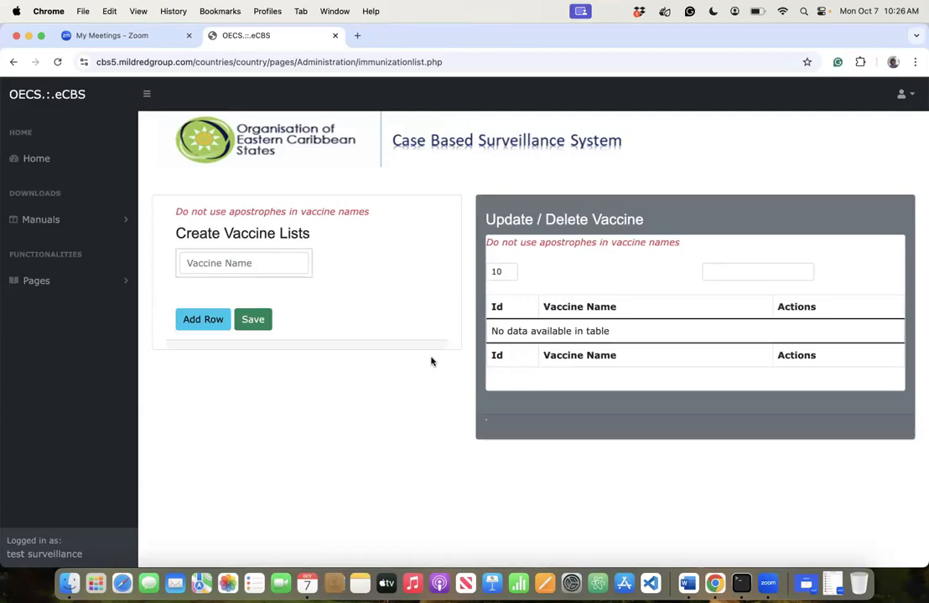
{"action": "left_click", "coordinate": [270, 264]}
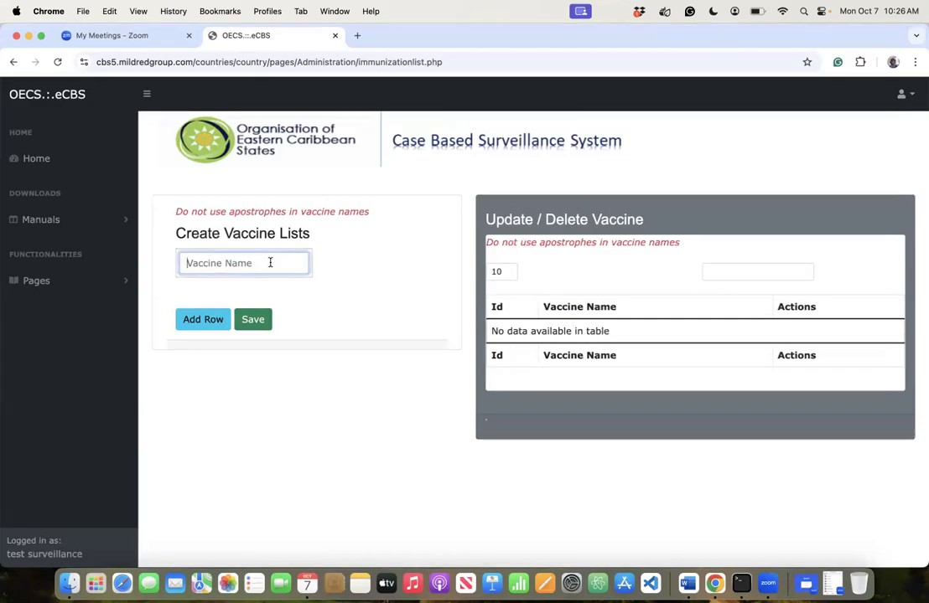
{"action": "type", "text": "Bacill"}
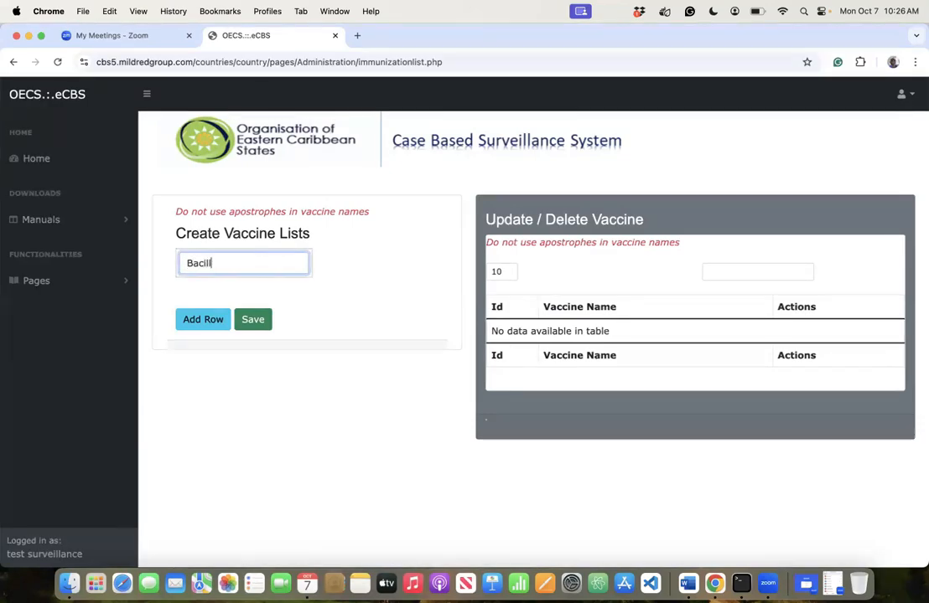
{"action": "type", "text": "e Calmette G"}
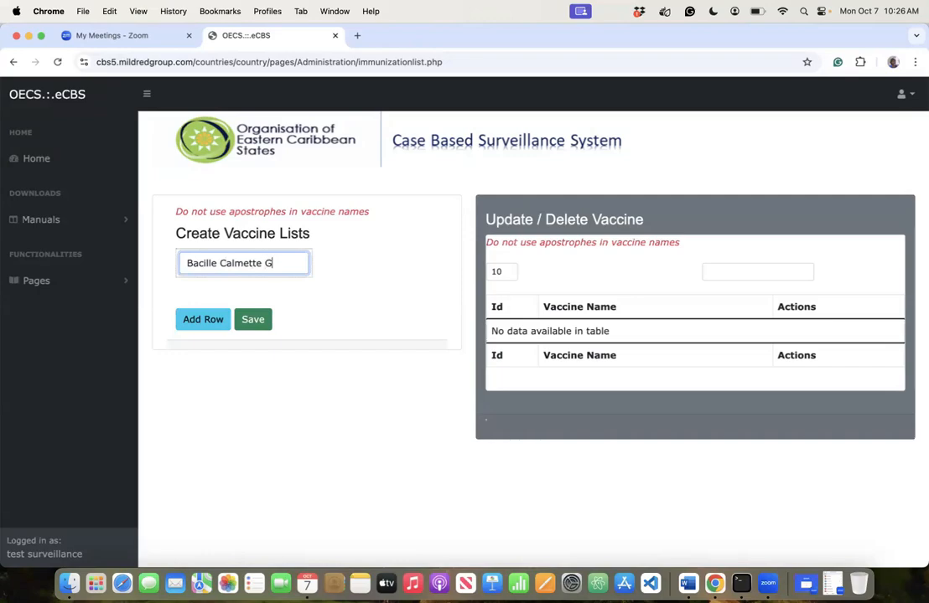
{"action": "type", "text": "uerin ("}
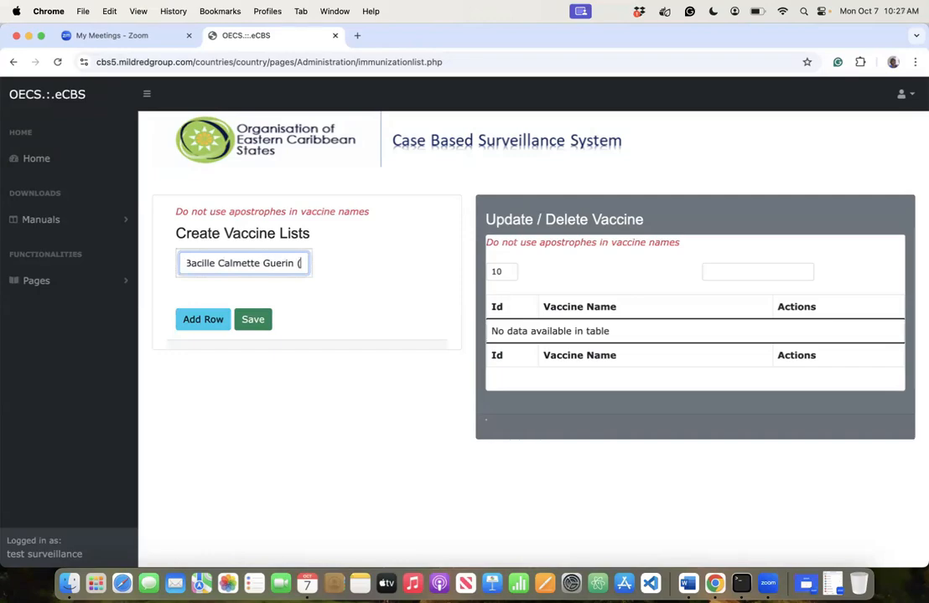
{"action": "type", "text": "BCG)"}
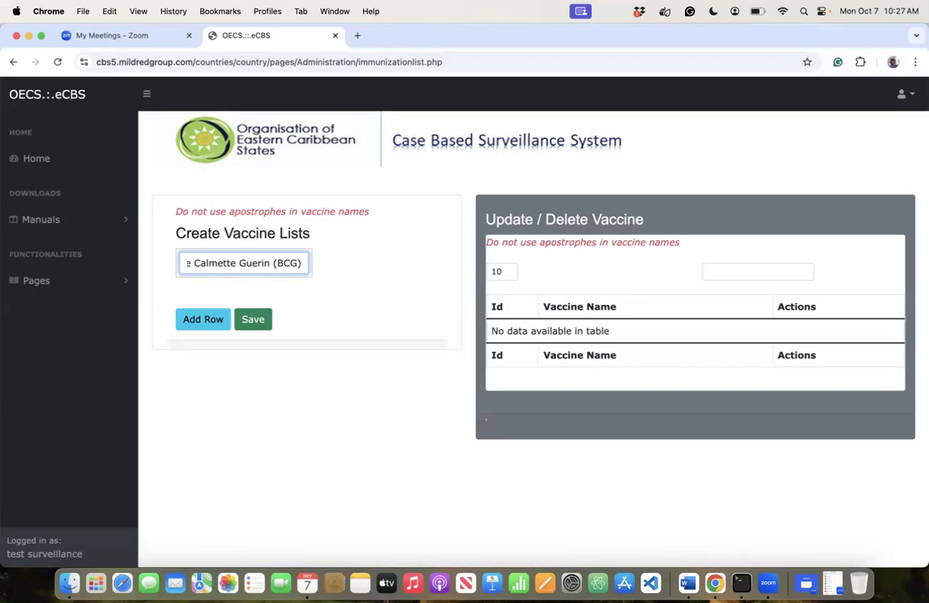
- Add rows for 'Pneumoccocal 13-valent conjugate (PCV-13)' and 'Pneumoccocal (poly)saccharide)(PPSV23)'
{"action": "left_click", "coordinate": [202, 322]}
{"action": "left_click", "coordinate": [205, 297]}
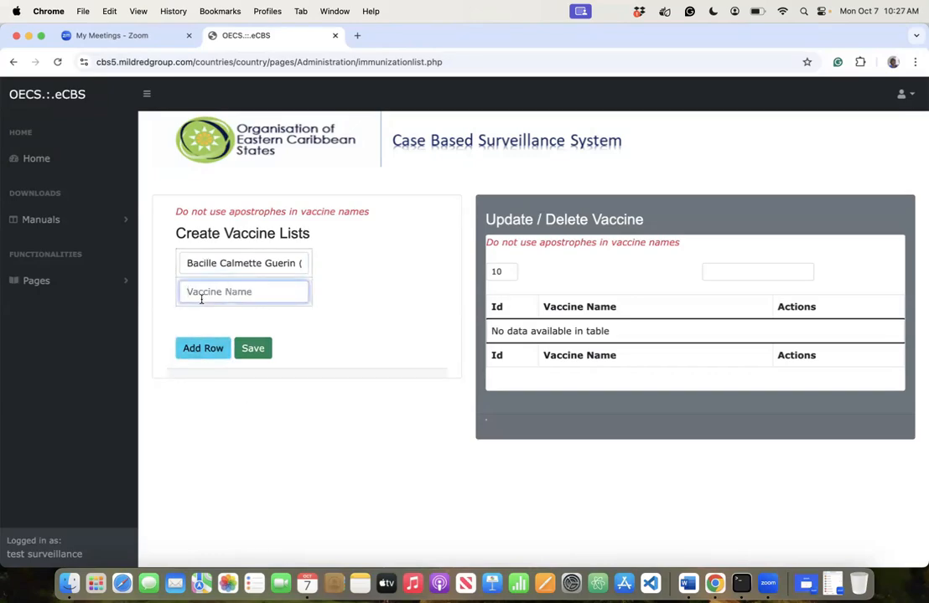
{"action": "type", "text": "Pne"}
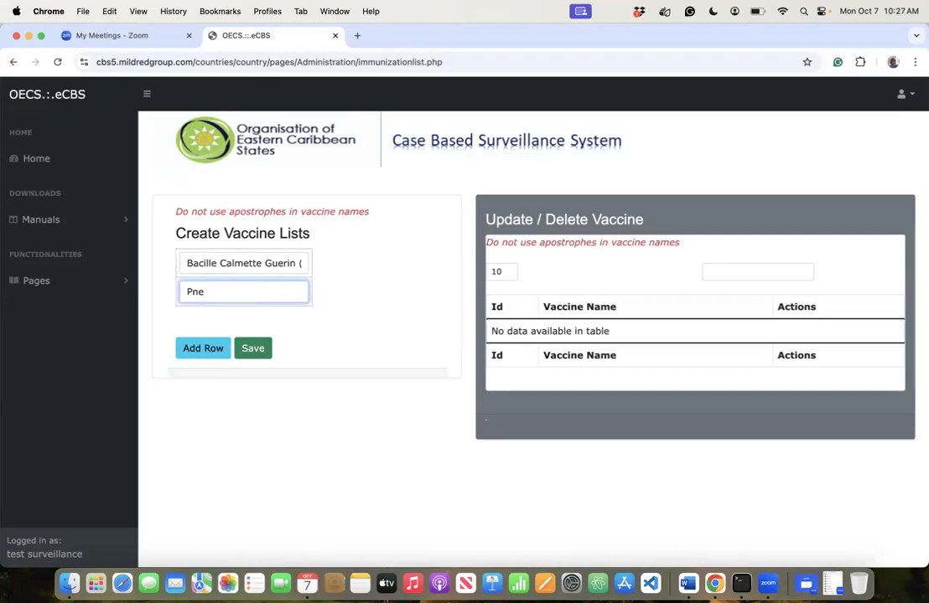
{"action": "type", "text": "umo"}
{"action": "type", "text": "ccocal"}
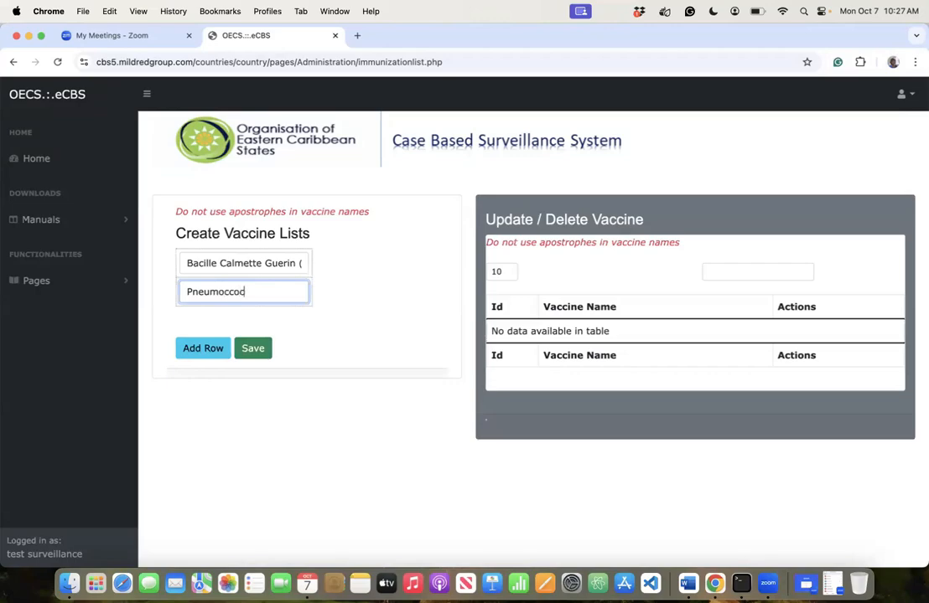
{"action": "type", "text": " 13-valent con"}
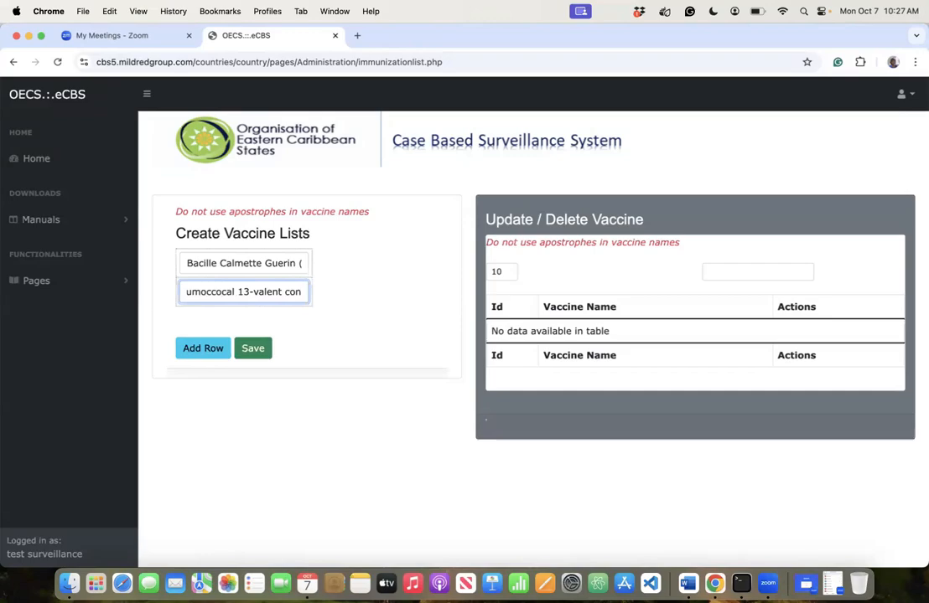
{"action": "type", "text": "jugate"}
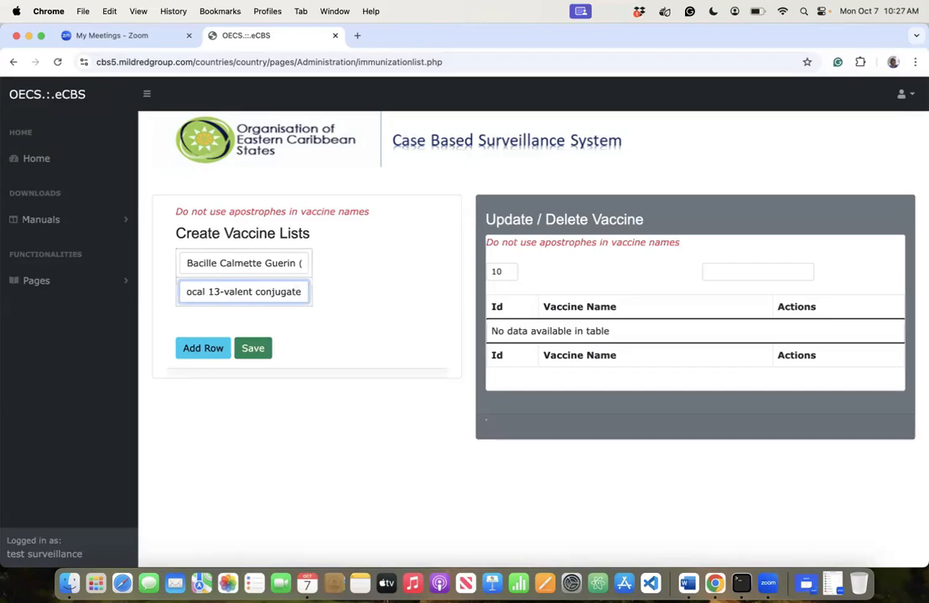
{"action": "type", "text": " (P"}
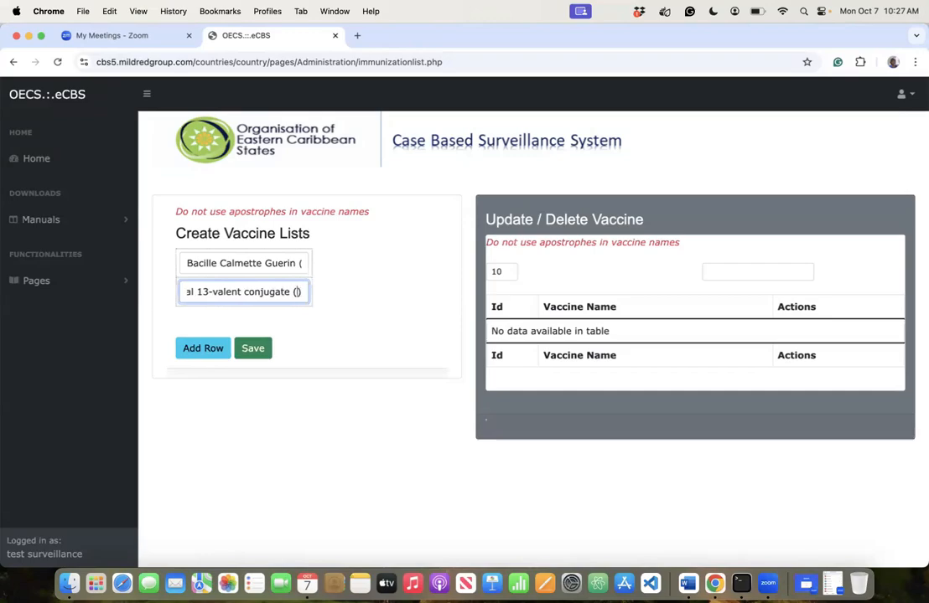
{"action": "type", "text": "CV-13"}
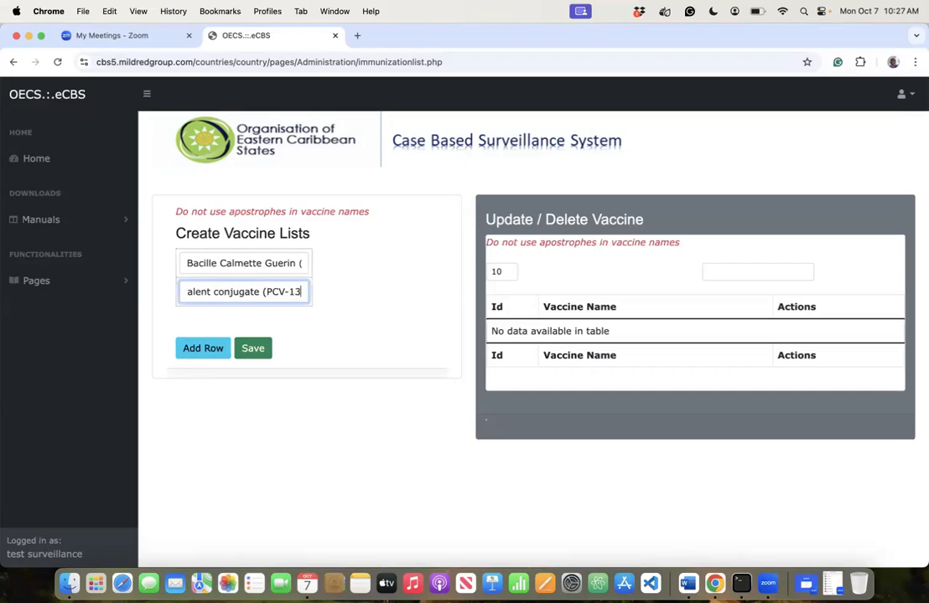
{"action": "left_click", "coordinate": [195, 350]}
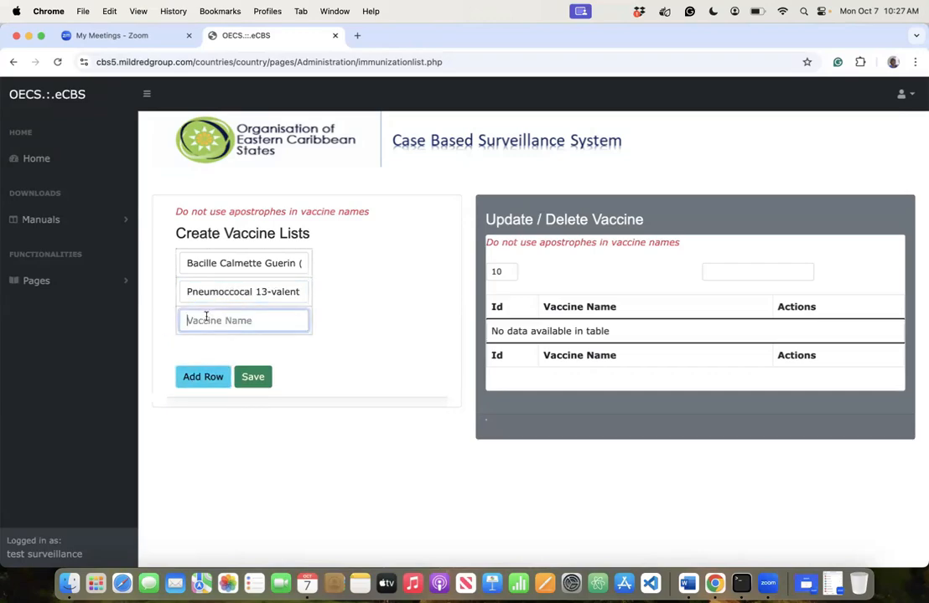
{"action": "type", "text": "Pneu"}
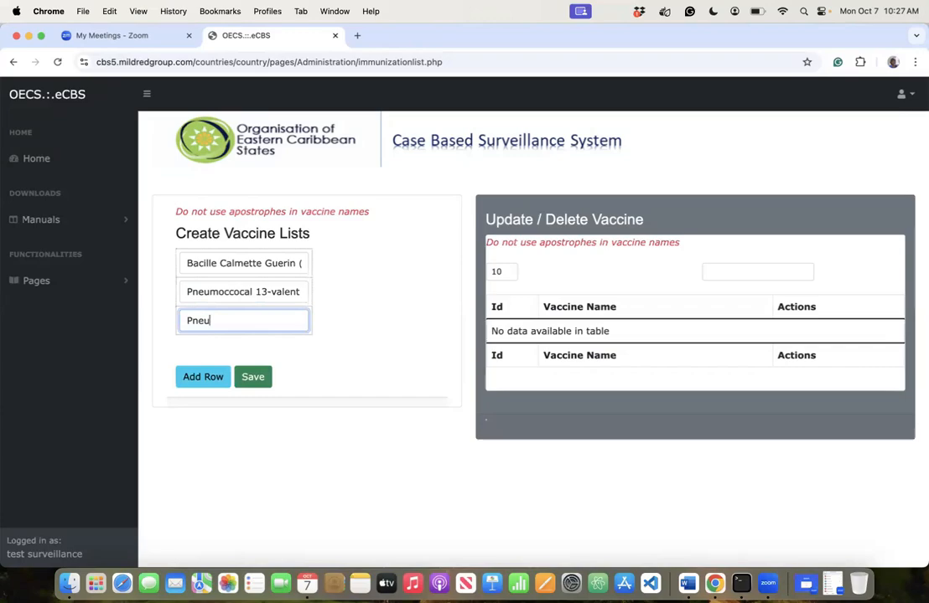
{"action": "type", "text": "moco"}
{"action": "type", "text": "cocal "}
{"action": "type", "text": "(poly)"}
{"action": "type", "text": "sa"}
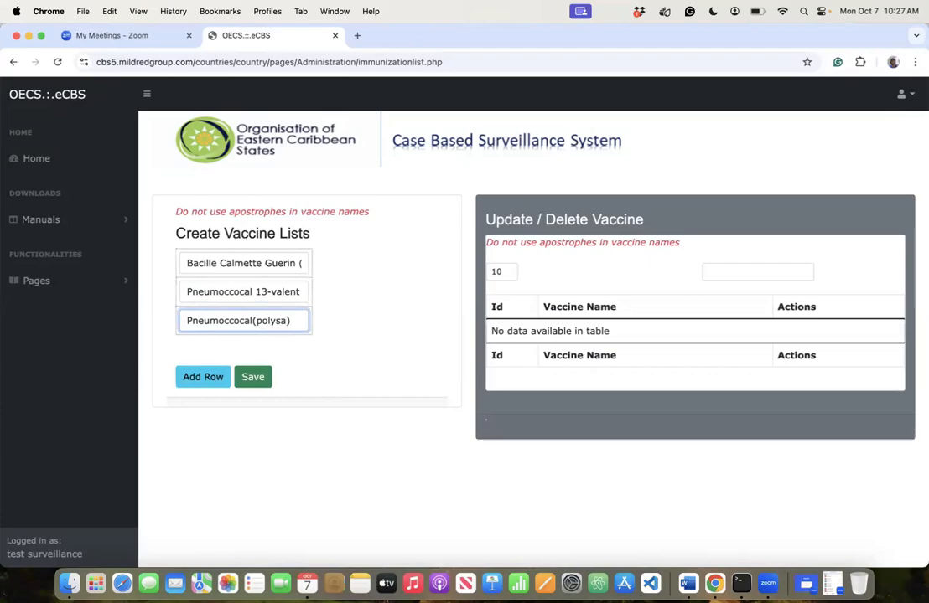
{"action": "type", "text": "ccharide"}
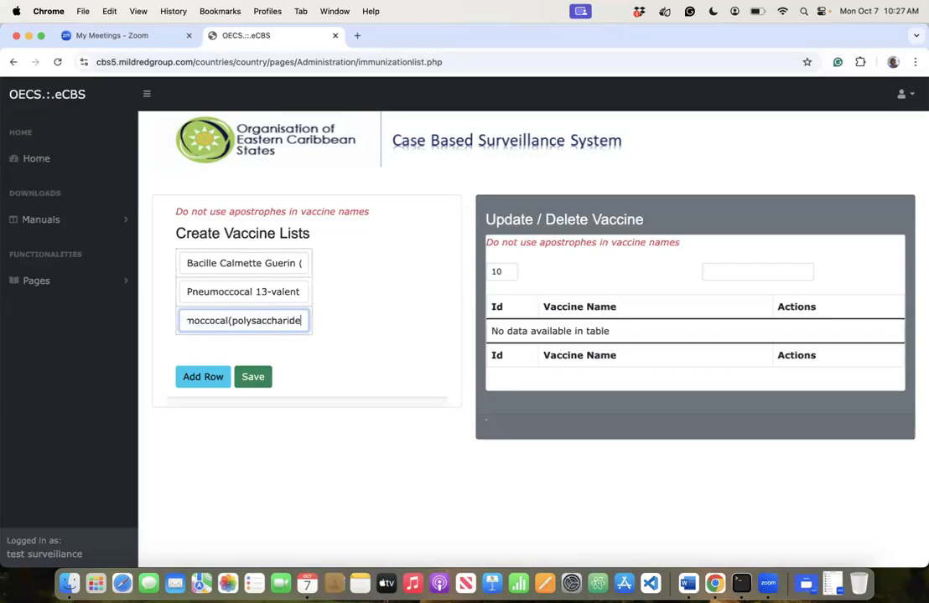
{"action": "type", "text": ")("}
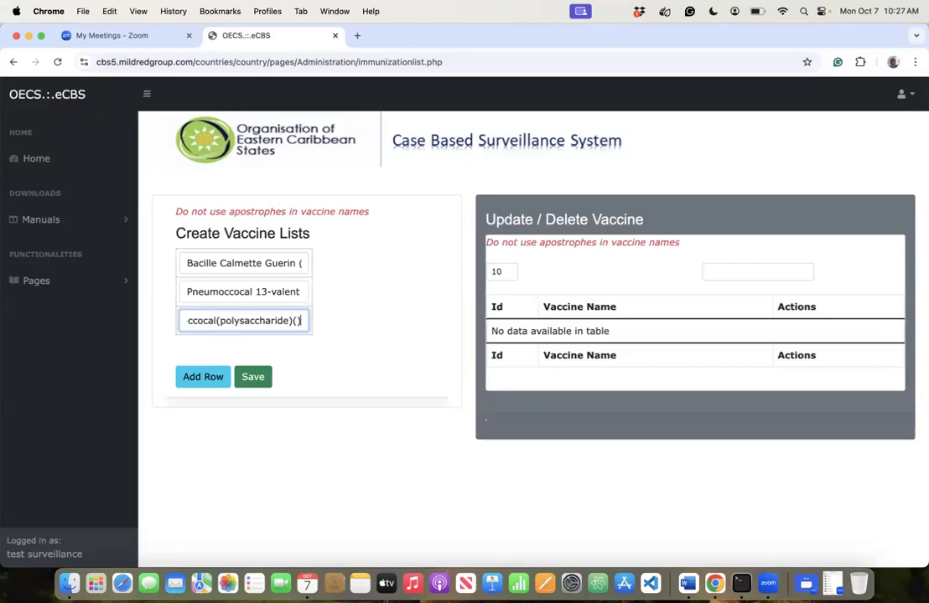
{"action": "type", "text": "PP"}
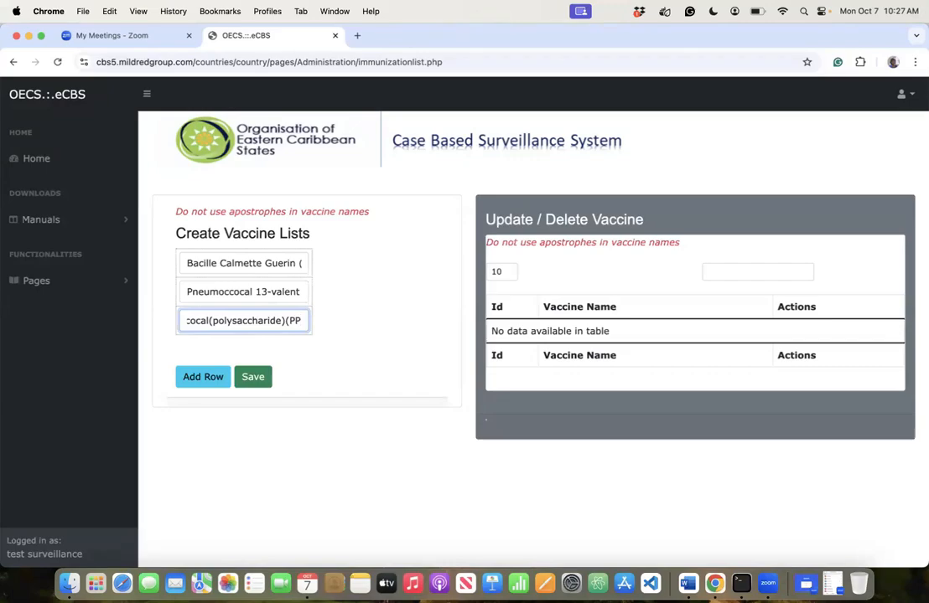
{"action": "type", "text": "SV23"}
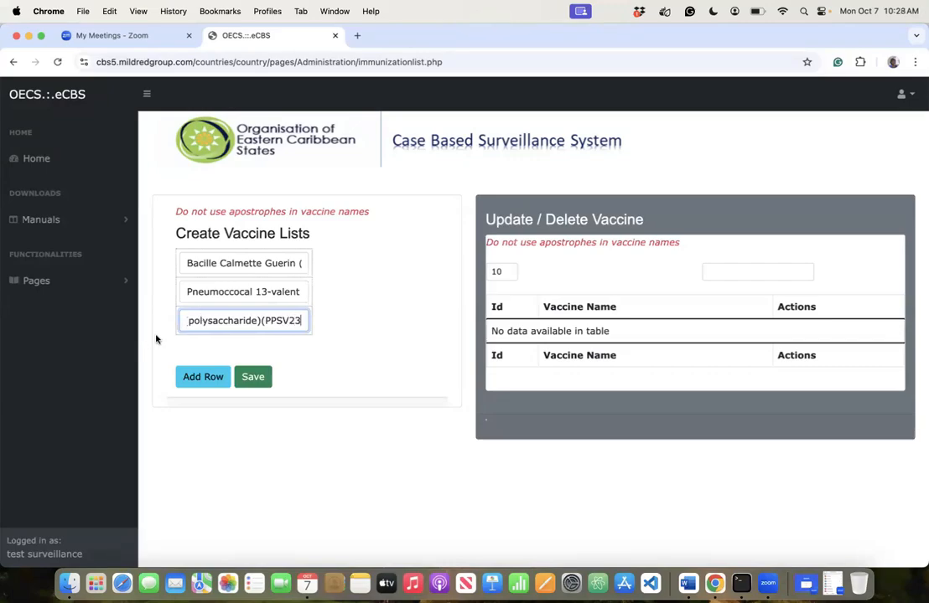
- Add Hepatitis B and 'Tetanus, Diptheria. Pertussis (Td/Tdap)' rows, then save the five vaccines
{"action": "left_click", "coordinate": [203, 377]}
{"action": "left_click", "coordinate": [212, 353]}
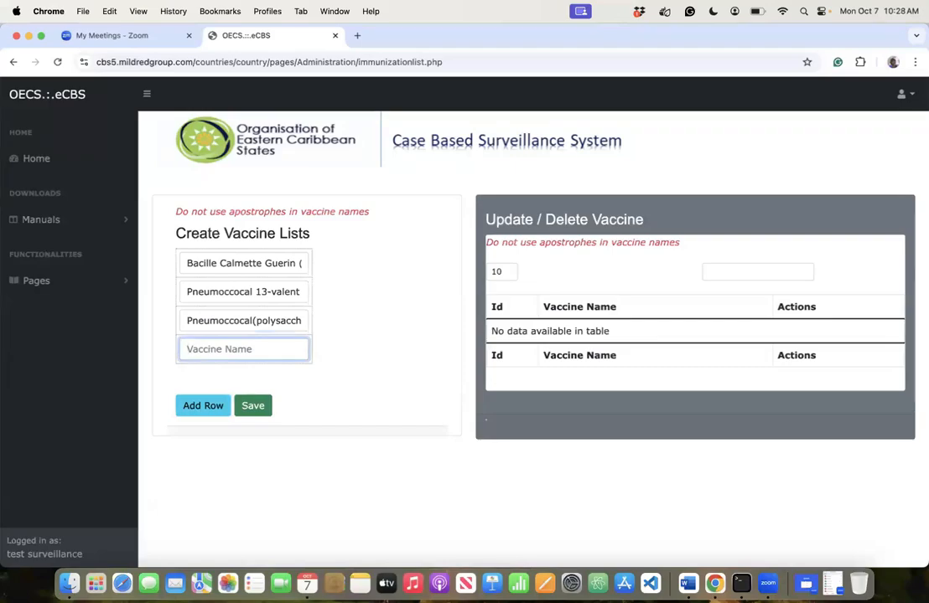
{"action": "type", "text": "Hepatitis B"}
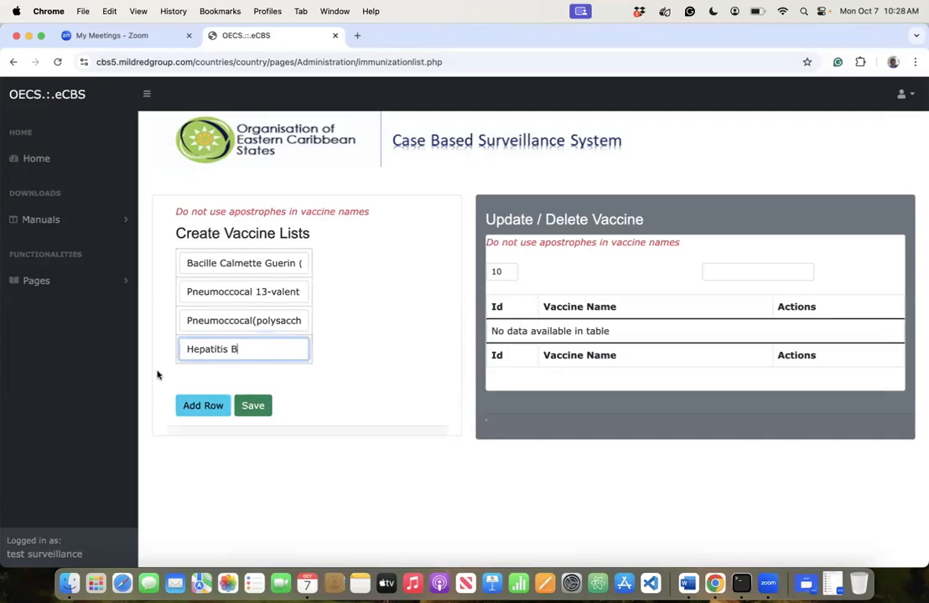
{"action": "left_click", "coordinate": [195, 405]}
{"action": "left_click", "coordinate": [197, 384]}
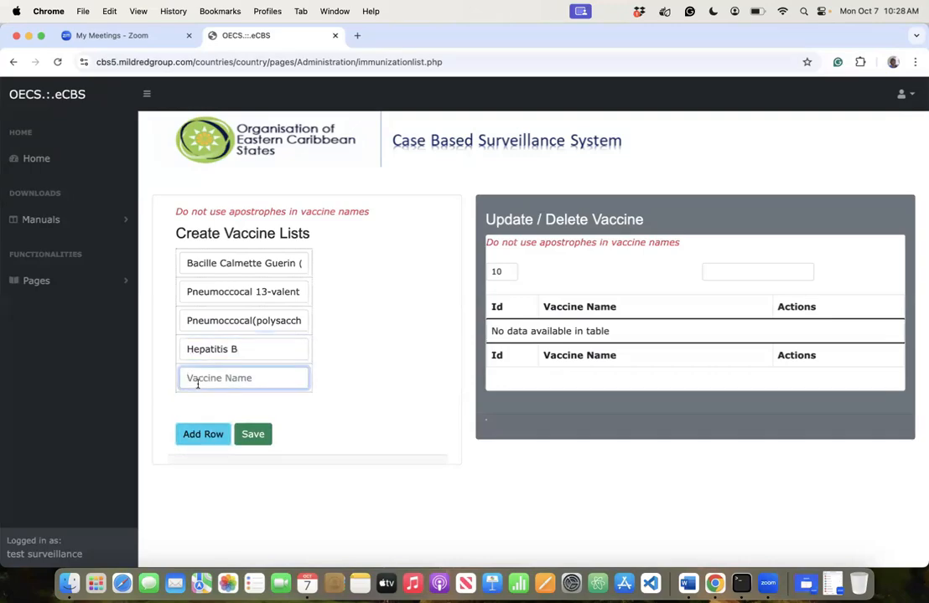
{"action": "type", "text": "Tetanus, Dipther"}
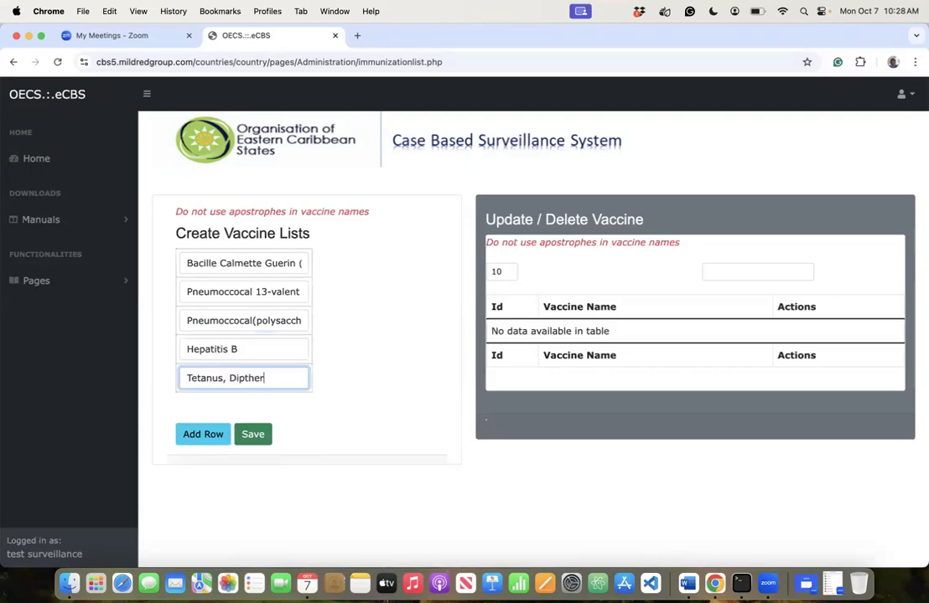
{"action": "type", "text": "ia. Pertu"}
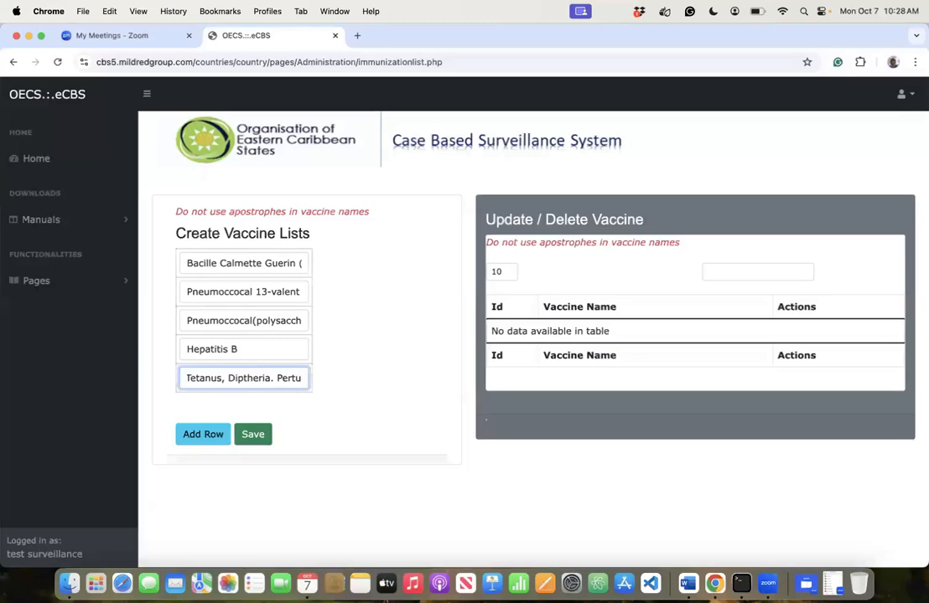
{"action": "type", "text": "ssis"}
{"action": "type", "text": " (T"}
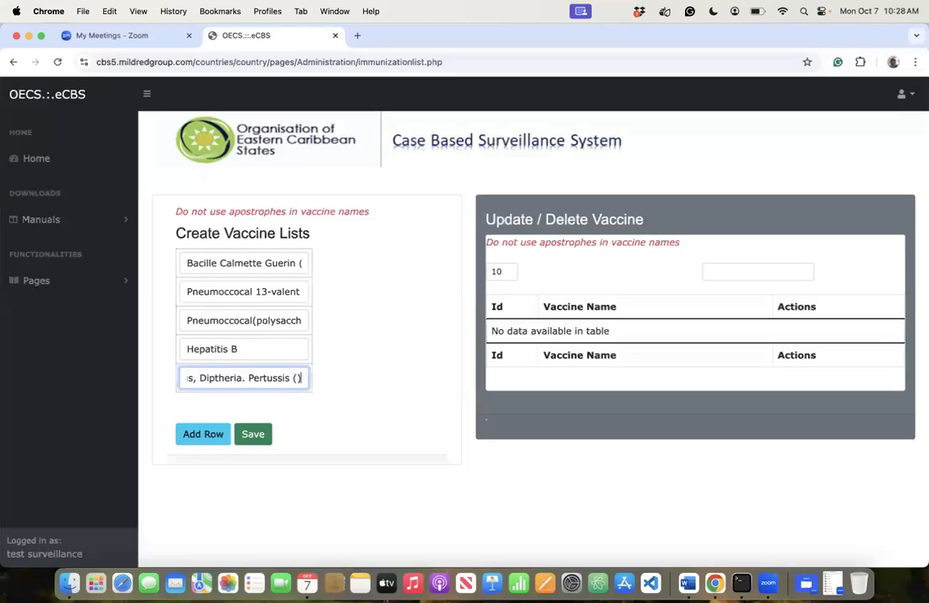
{"action": "type", "text": "d/"}
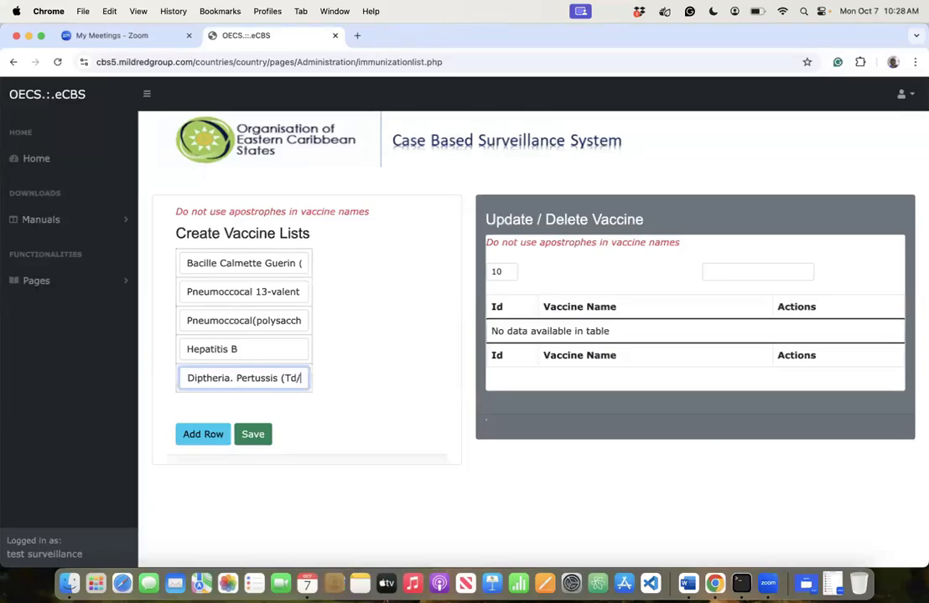
{"action": "type", "text": "Tdap)"}
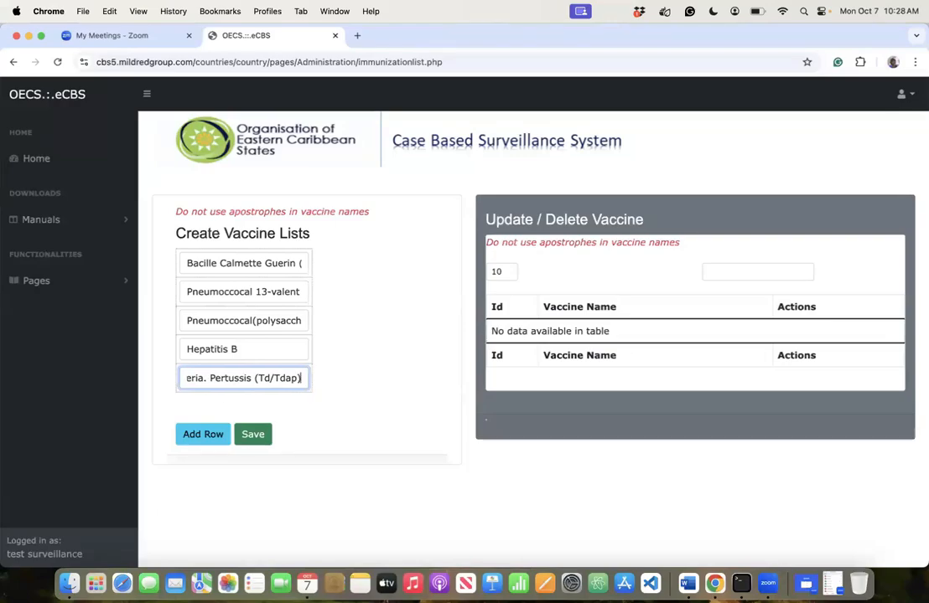
{"action": "left_click", "coordinate": [266, 441]}
- Confirm the save so the five vaccines get Ids 1–5
{"action": "left_click", "coordinate": [562, 138]}
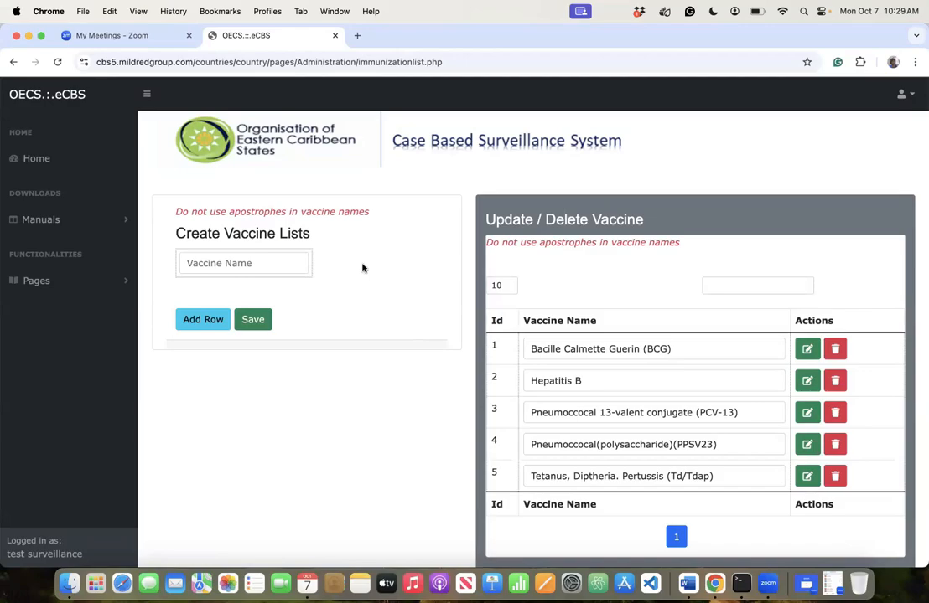
- Go to the Create Screening List page under the configuration pages
{"action": "left_click", "coordinate": [40, 282]}
{"action": "left_click", "coordinate": [48, 345]}
{"action": "scroll", "coordinate": [71, 442], "scroll_direction": "down", "scroll_amount": 10}
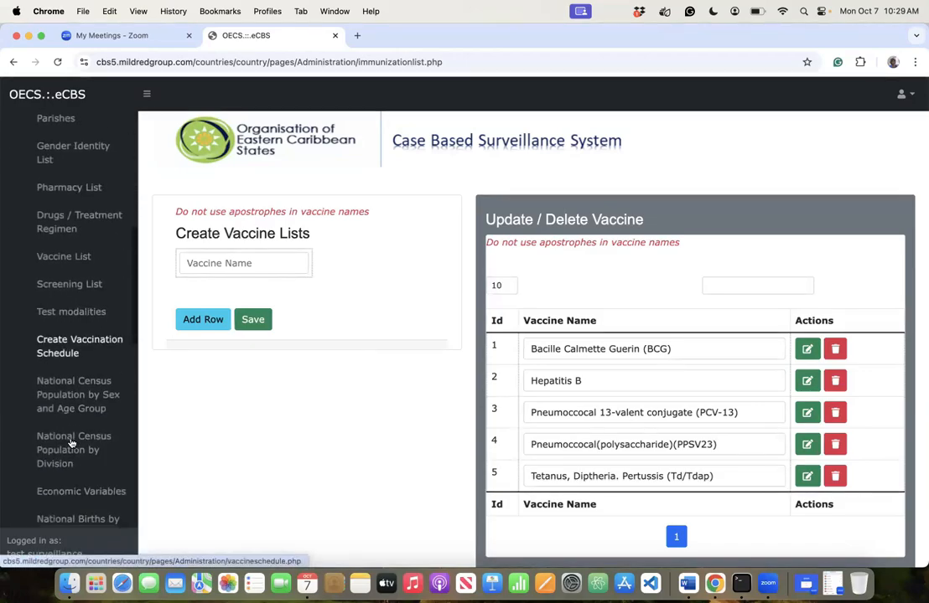
{"action": "left_click", "coordinate": [67, 288]}
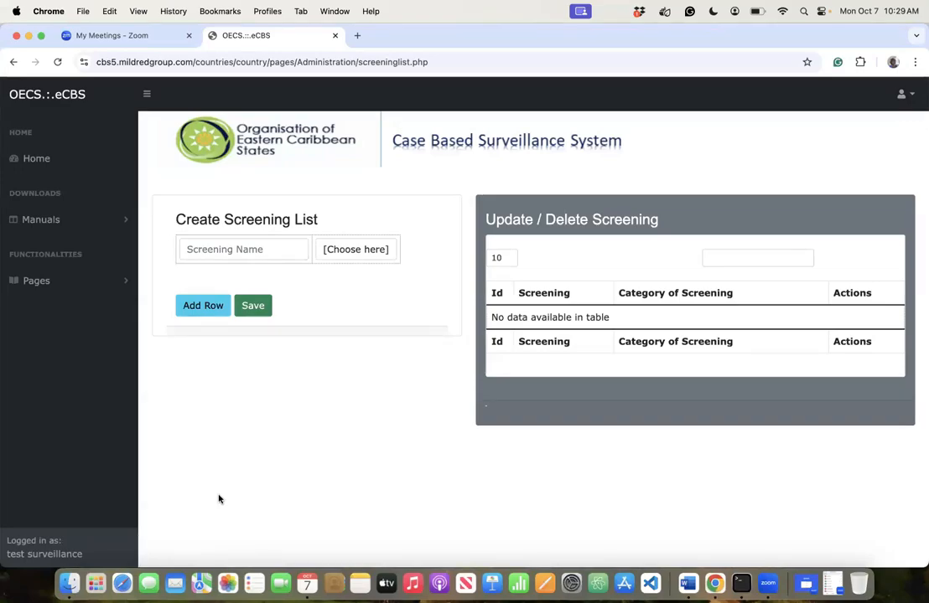
- Enter TPPA, TPHA and FTA-ABS screenings with category Syphilis
{"action": "left_click", "coordinate": [218, 242]}
{"action": "type", "text": "TPPA"}
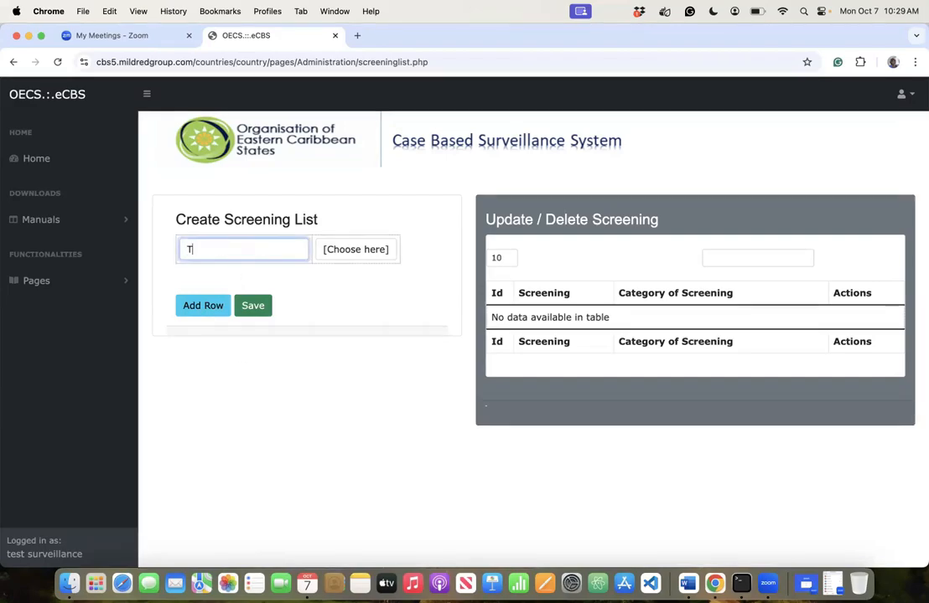
{"action": "left_click", "coordinate": [373, 253]}
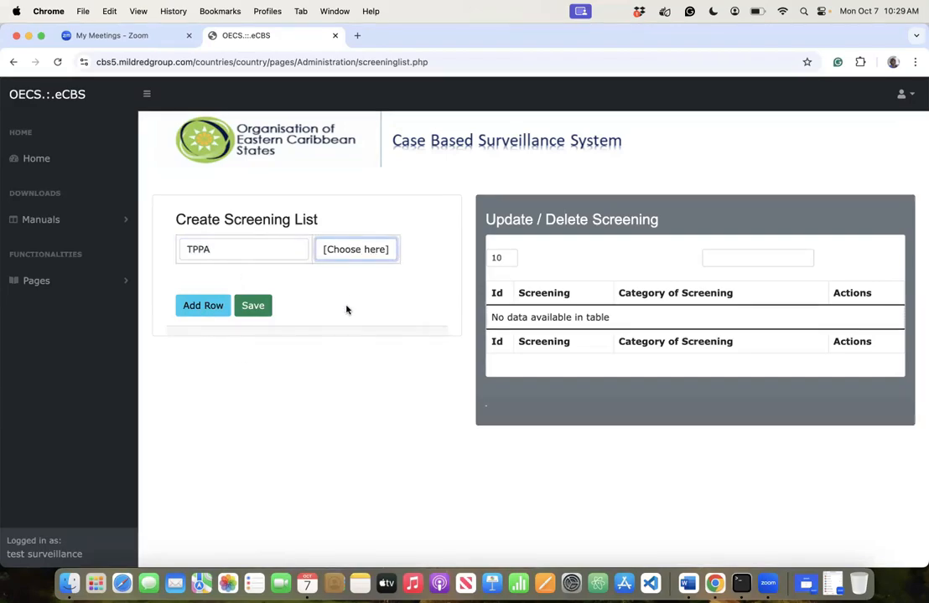
{"action": "left_click", "coordinate": [350, 299]}
{"action": "left_click", "coordinate": [208, 303]}
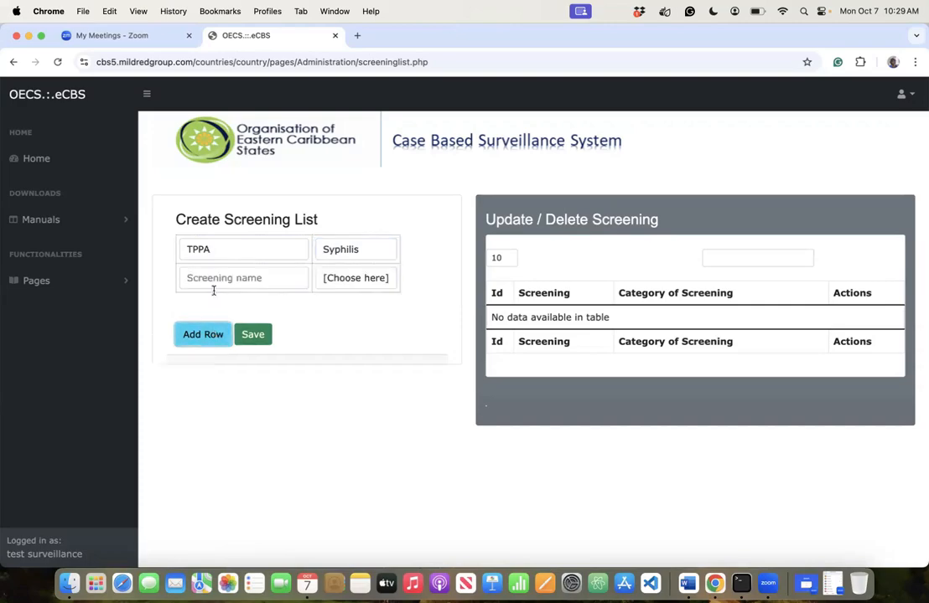
{"action": "left_click", "coordinate": [220, 274]}
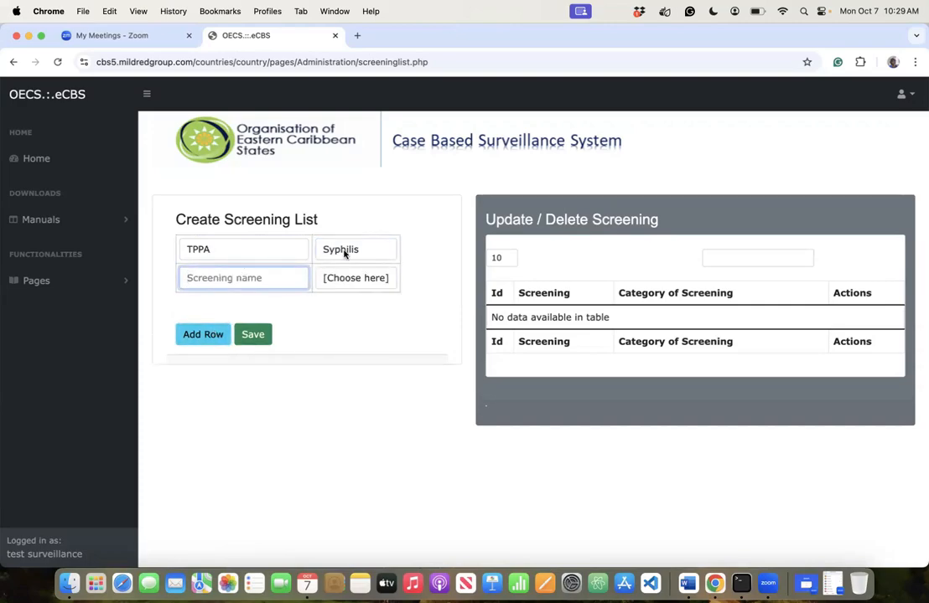
{"action": "type", "text": "TPHA"}
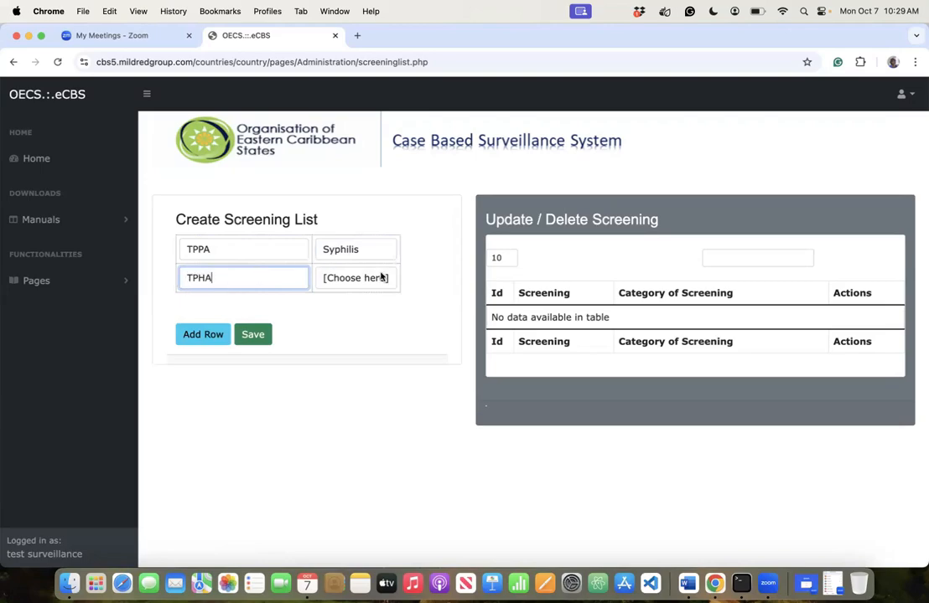
{"action": "left_click", "coordinate": [211, 333]}
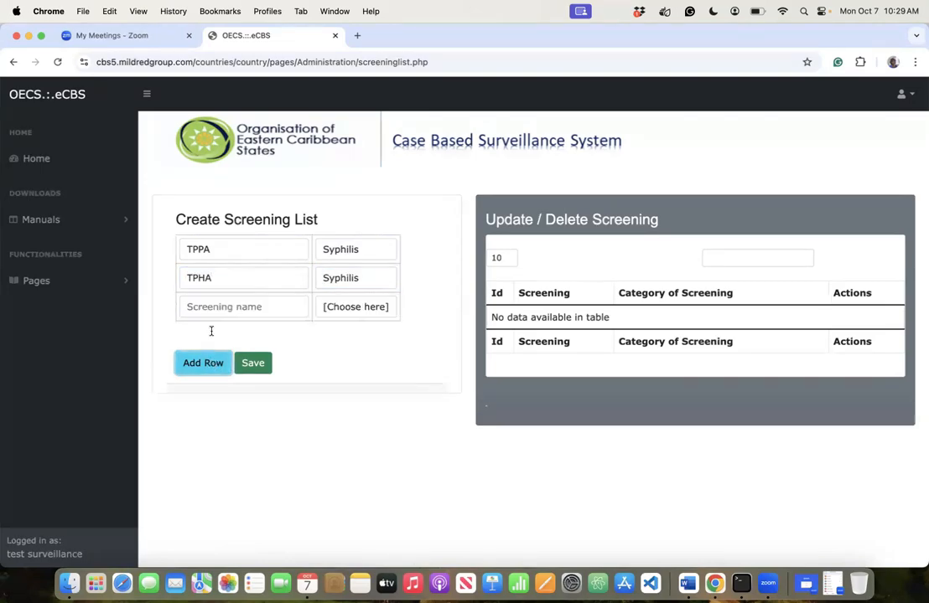
{"action": "left_click", "coordinate": [218, 303]}
{"action": "type", "text": "FTA"}
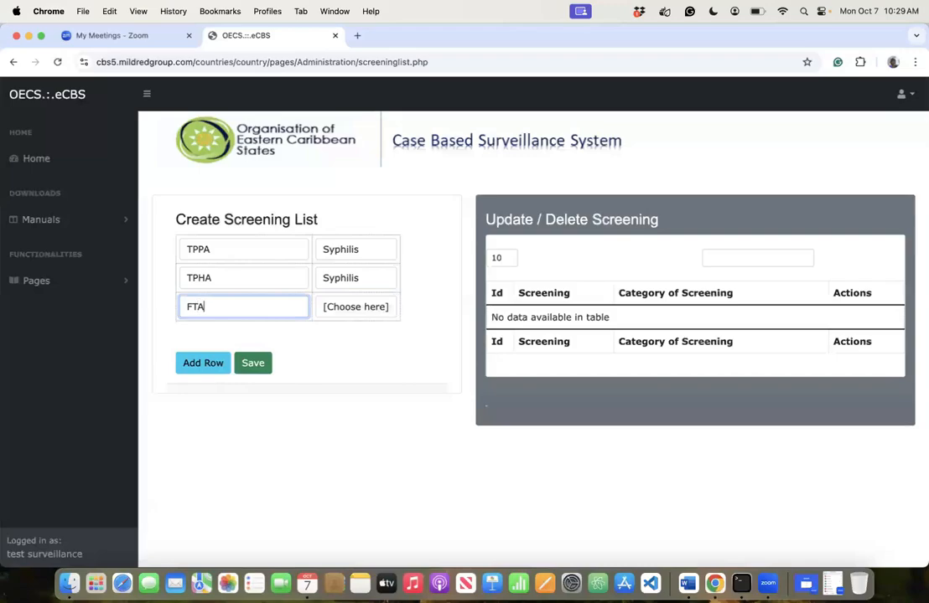
{"action": "type", "text": "-ABS"}
{"action": "key", "text": "Tab"}
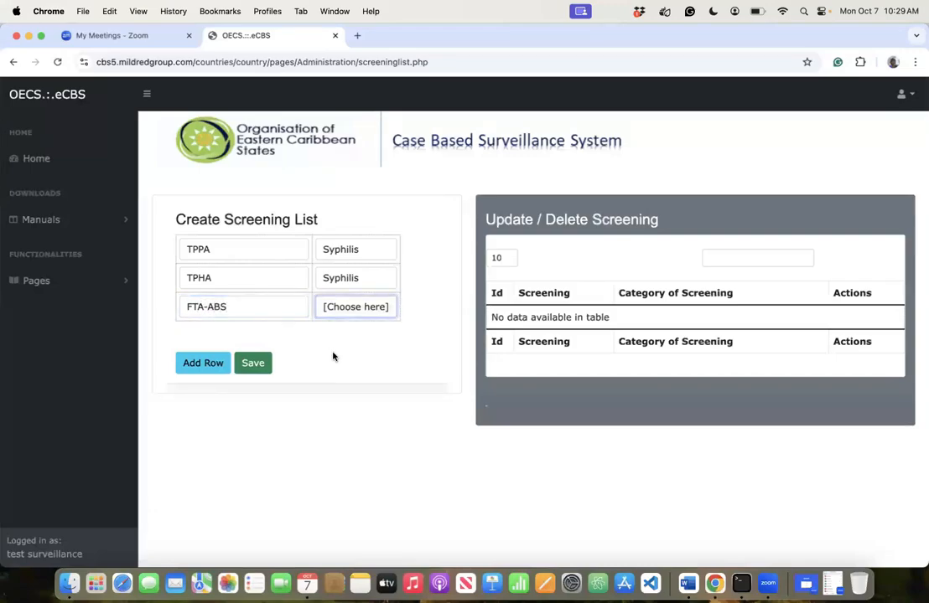
{"action": "key", "text": "s"}
- Add RPR and Syphilis Rapid Test rows, both categorised as Syphilis
{"action": "left_click", "coordinate": [203, 363]}
{"action": "left_click", "coordinate": [206, 329]}
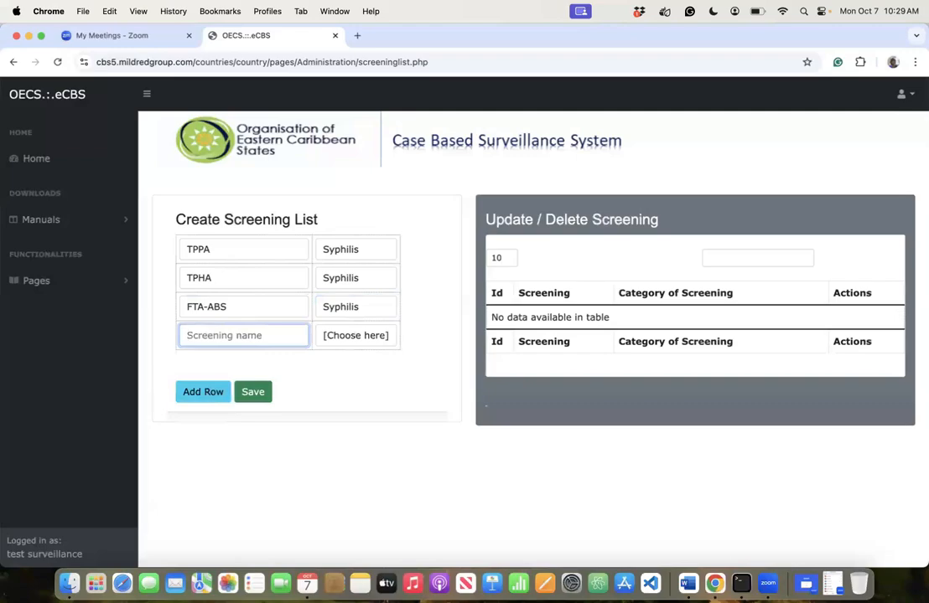
{"action": "type", "text": "RPR"}
{"action": "key", "text": "Tab"}
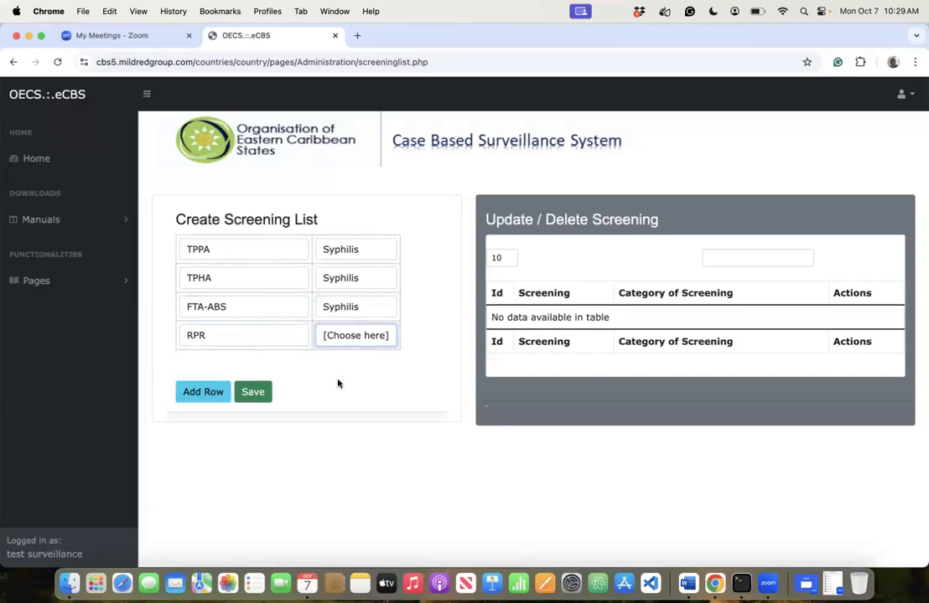
{"action": "key", "text": "s"}
{"action": "left_click", "coordinate": [189, 391]}
{"action": "left_click", "coordinate": [194, 369]}
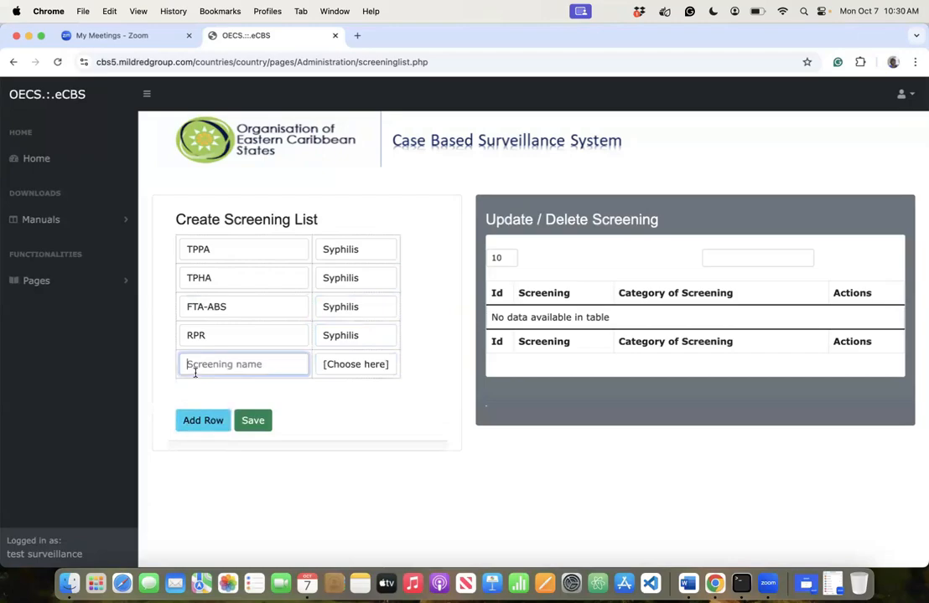
{"action": "type", "text": "Syphilis Rapis"}
{"action": "key", "text": "BackSpace"}
{"action": "key", "text": "BackSpace"}
{"action": "type", "text": "d Test"}
{"action": "left_click", "coordinate": [329, 370]}
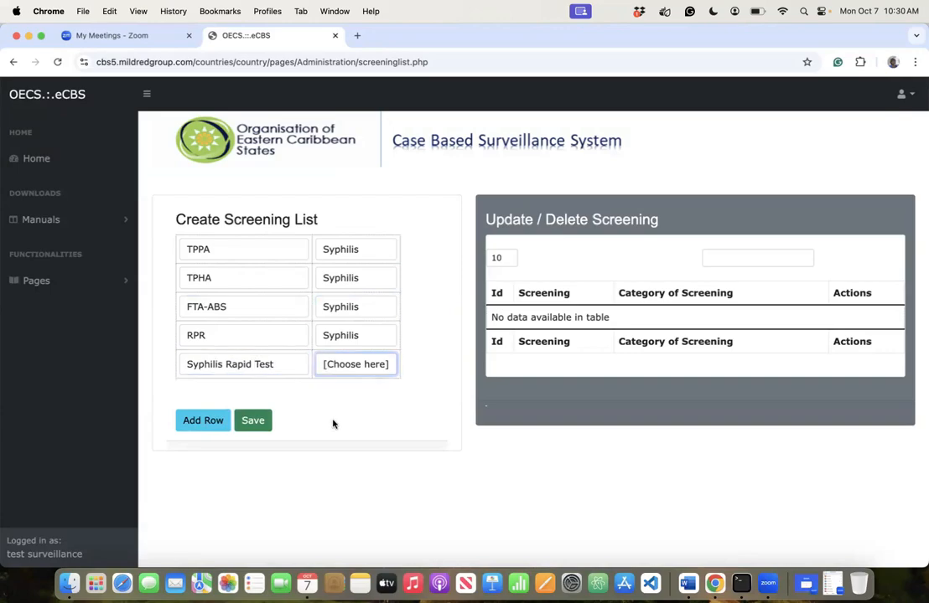
{"action": "left_click", "coordinate": [333, 417]}
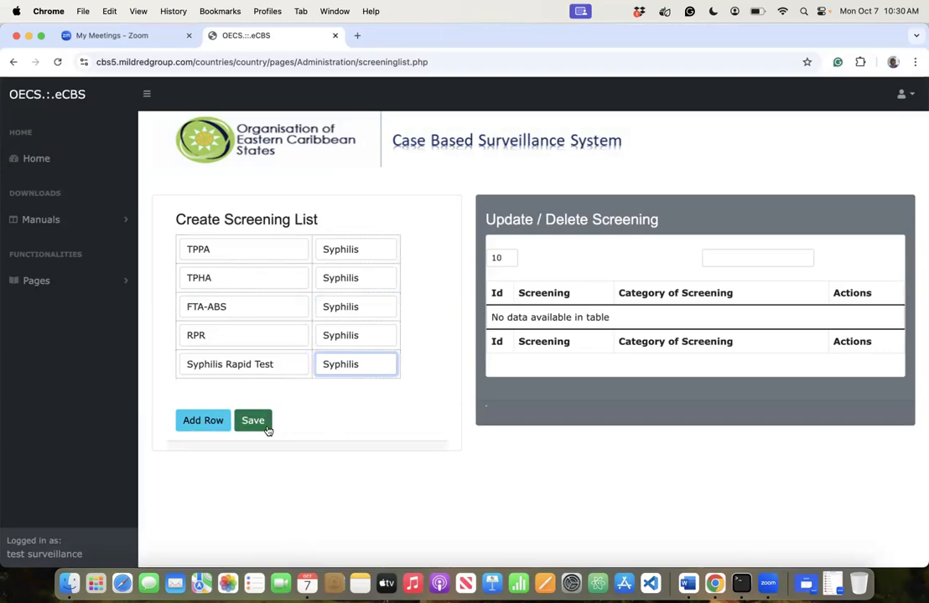
- Add VDRL as Syphilis, then save and confirm the six screening tests
{"action": "left_click", "coordinate": [214, 421]}
{"action": "left_click", "coordinate": [217, 392]}
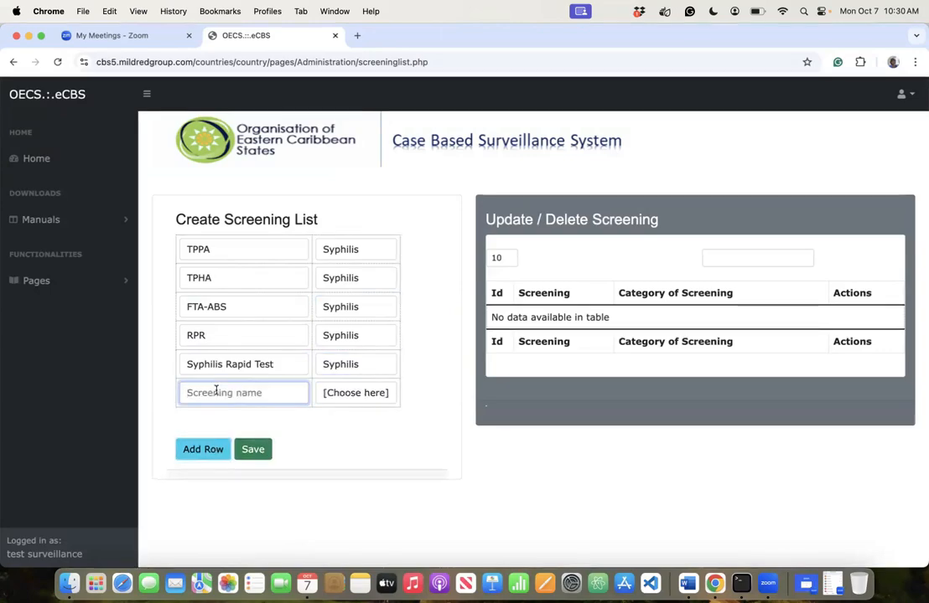
{"action": "type", "text": "VDR"}
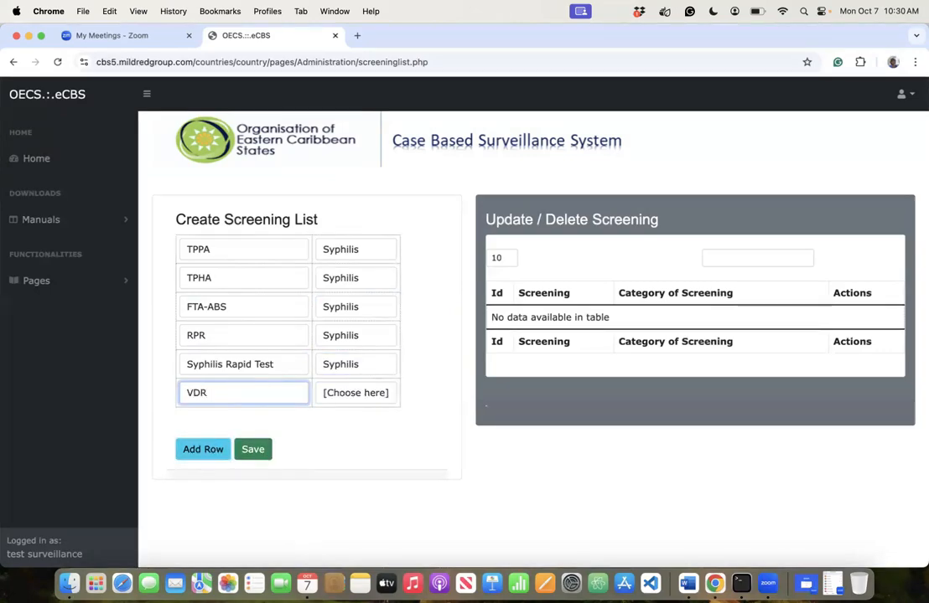
{"action": "type", "text": "L"}
{"action": "key", "text": "Tab"}
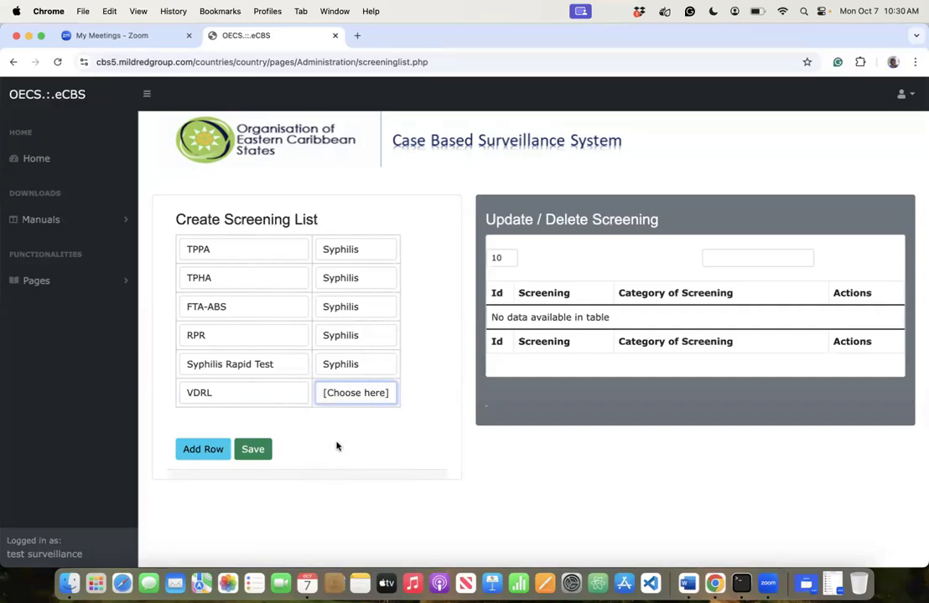
{"action": "key", "text": "s"}
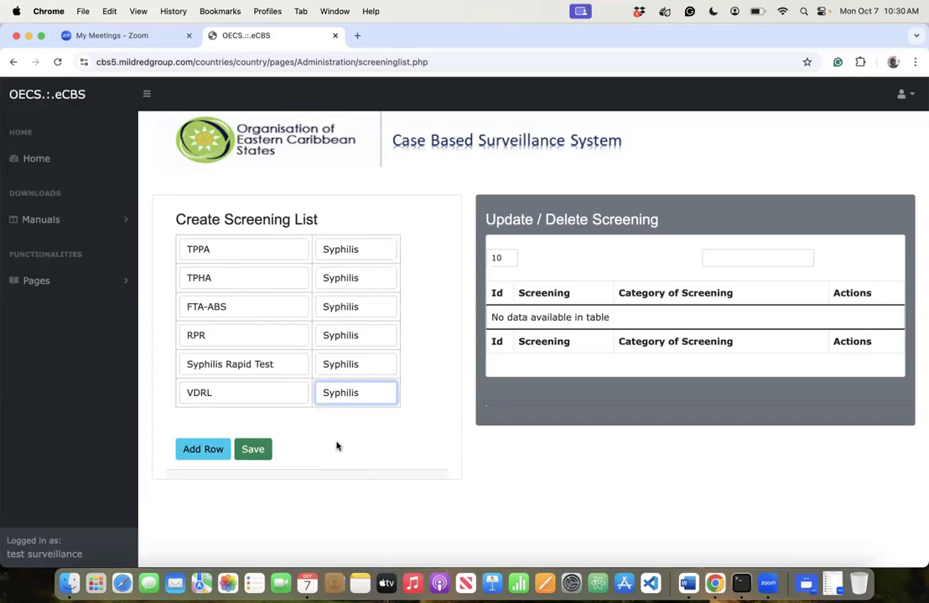
{"action": "left_click", "coordinate": [253, 452]}
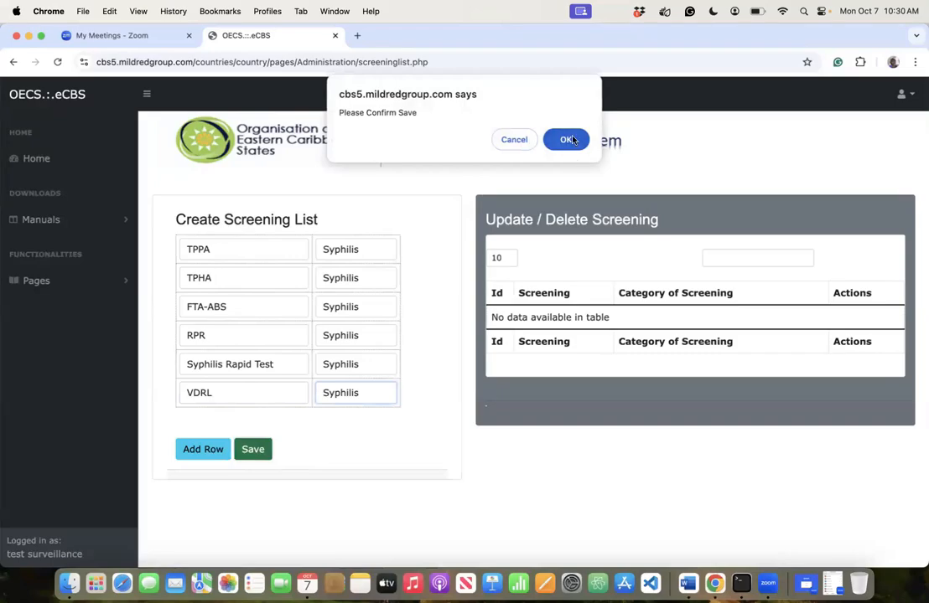
{"action": "left_click", "coordinate": [570, 139]}
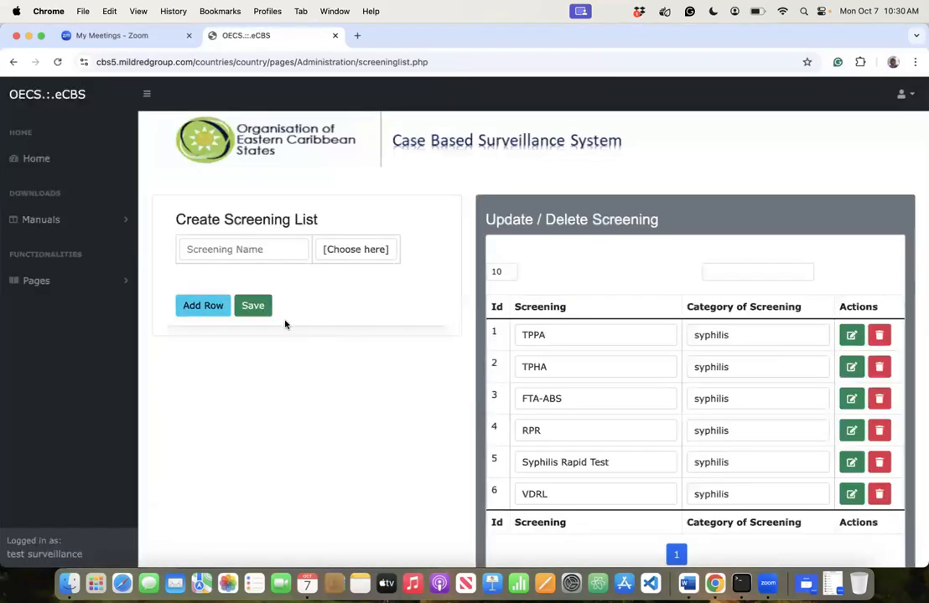
- Enter Xpert MTB/RIF as a screening with category TB
{"action": "left_click", "coordinate": [266, 250]}
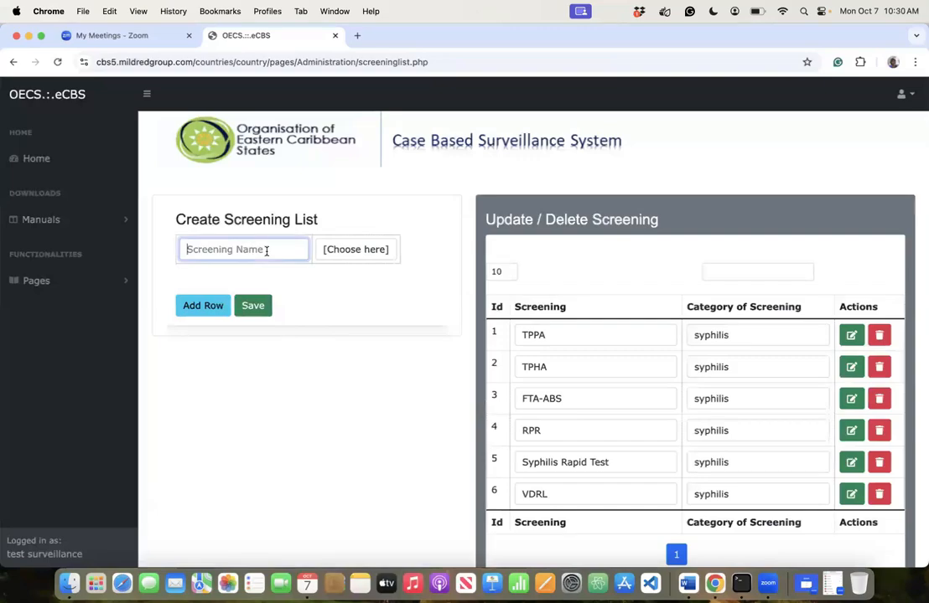
{"action": "type", "text": "Xpert"}
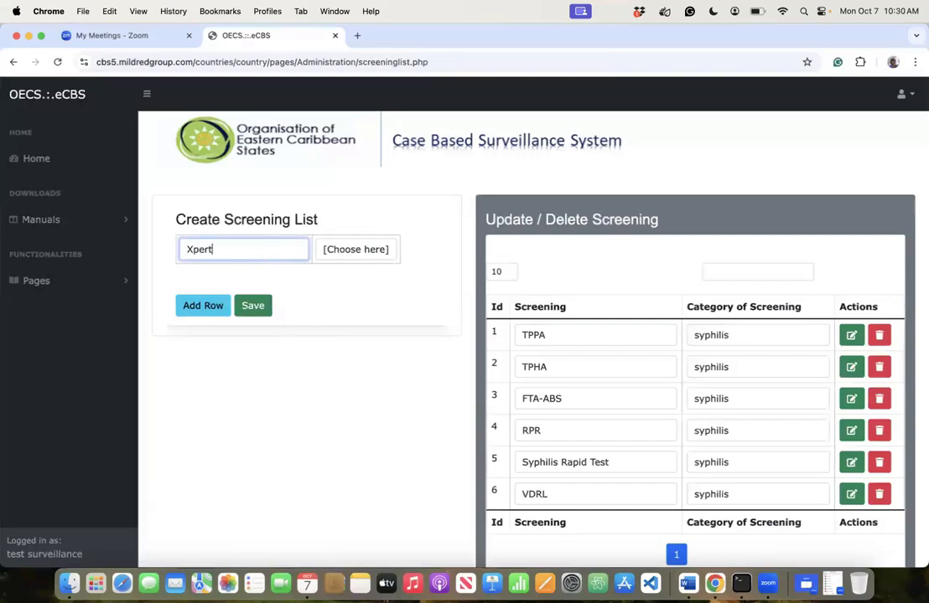
{"action": "type", "text": " MTB/RIF"}
{"action": "left_click", "coordinate": [348, 248]}
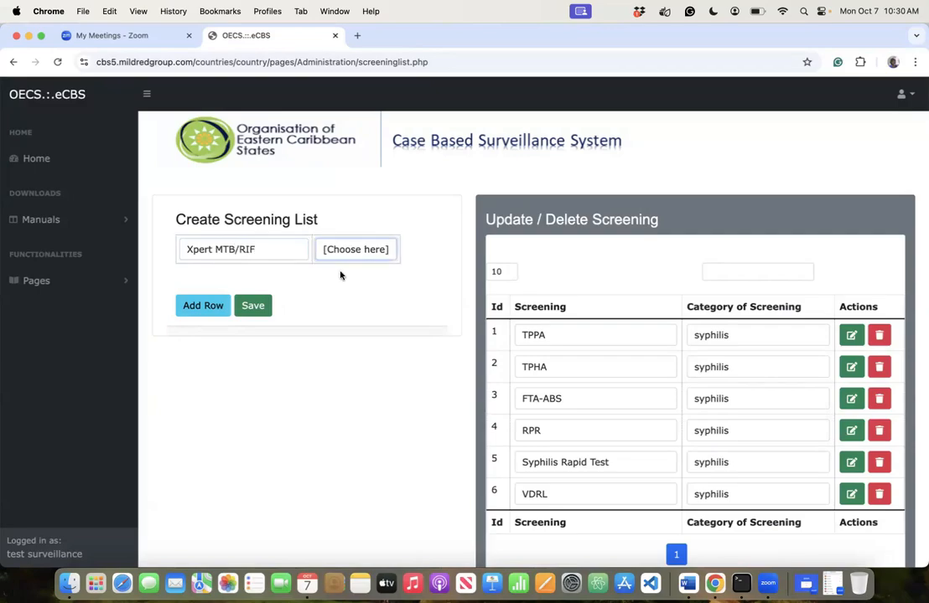
{"action": "left_click", "coordinate": [338, 287]}
- Add TST and Mantoux screening rows, both categorised as TB
{"action": "left_click", "coordinate": [224, 303]}
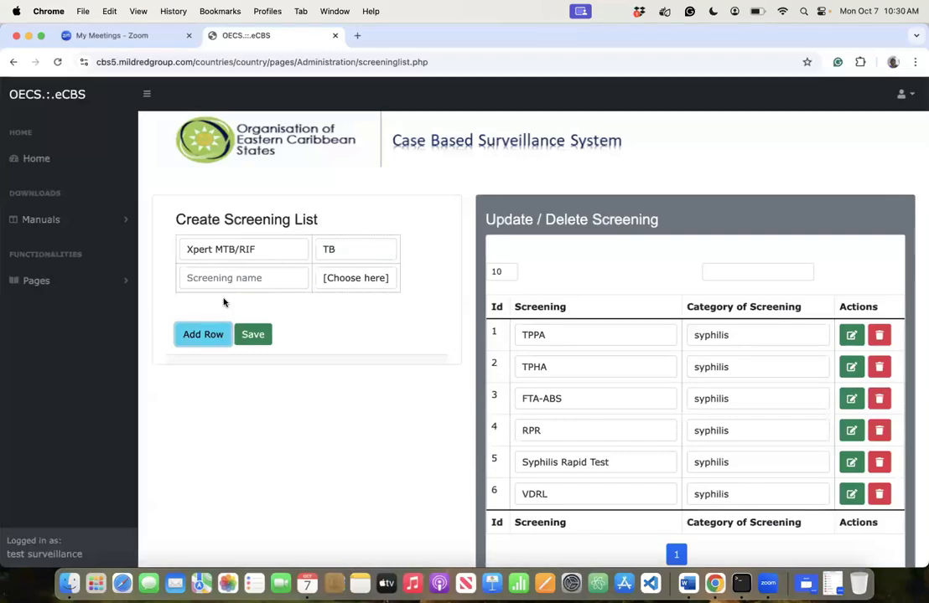
{"action": "left_click", "coordinate": [208, 277]}
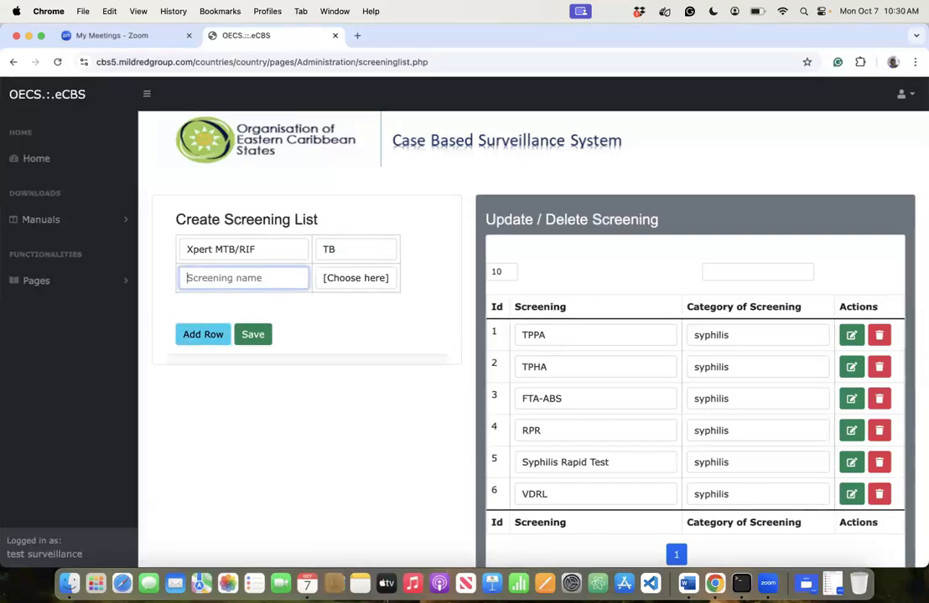
{"action": "type", "text": "TST"}
{"action": "key", "text": "Tab"}
{"action": "key", "text": "space"}
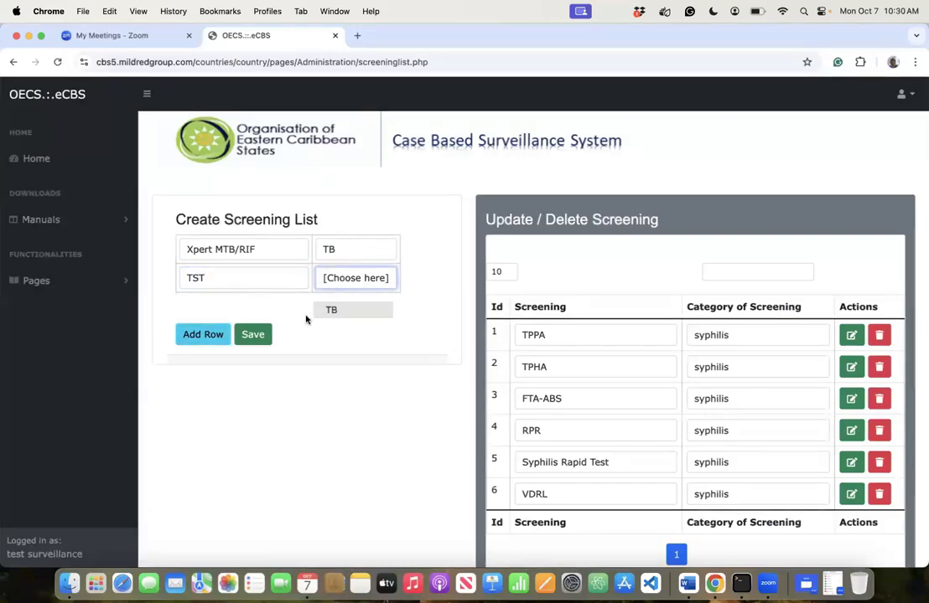
{"action": "key", "text": "Return"}
{"action": "left_click", "coordinate": [188, 336]}
{"action": "left_click", "coordinate": [193, 309]}
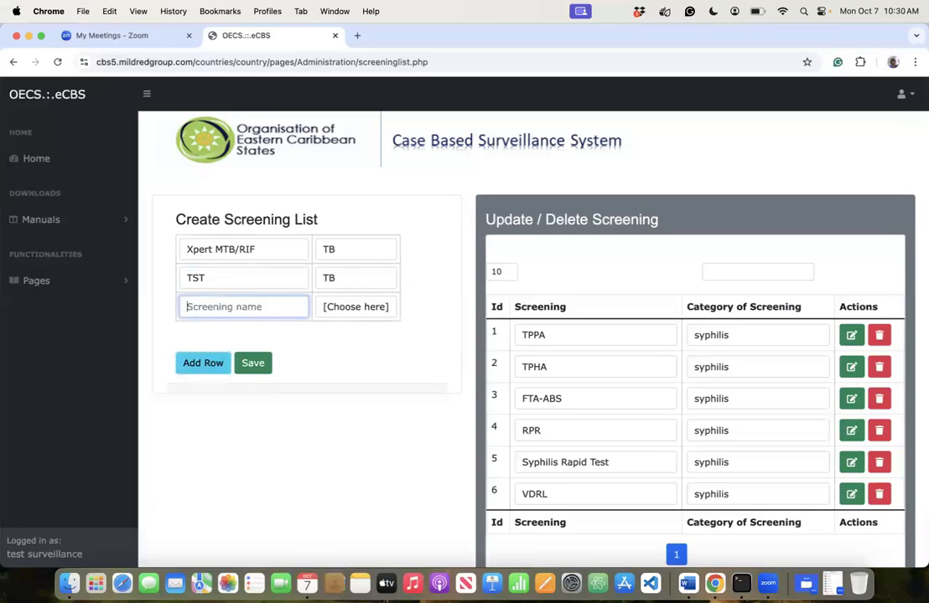
{"action": "type", "text": "Mantoux"}
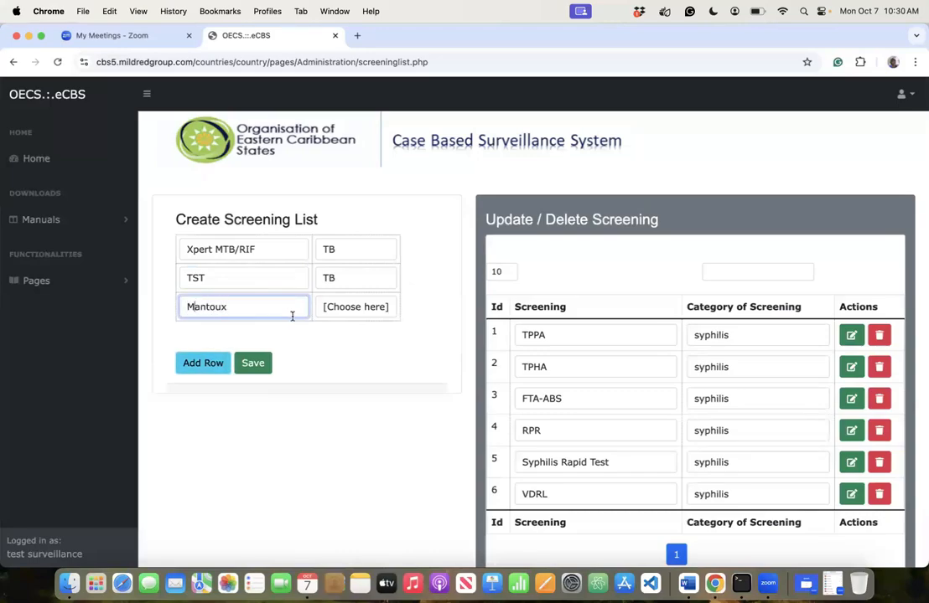
{"action": "key", "text": "Tab"}
{"action": "key", "text": "space"}
{"action": "key", "text": "Return"}
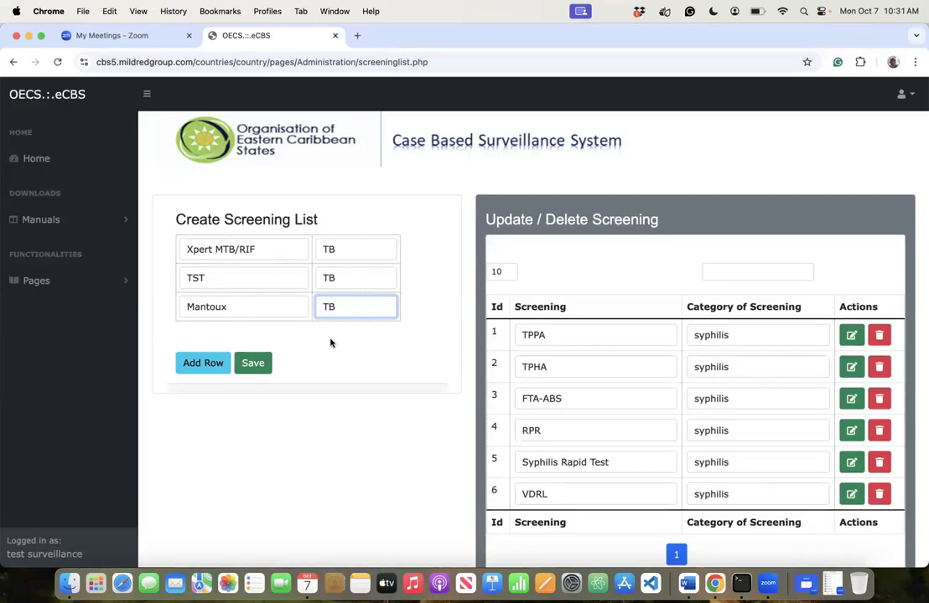
- Add Acid Fast Bacillie with category TB and leave a blank row ready
{"action": "left_click", "coordinate": [194, 367]}
{"action": "left_click", "coordinate": [199, 335]}
{"action": "type", "text": "Ac"}
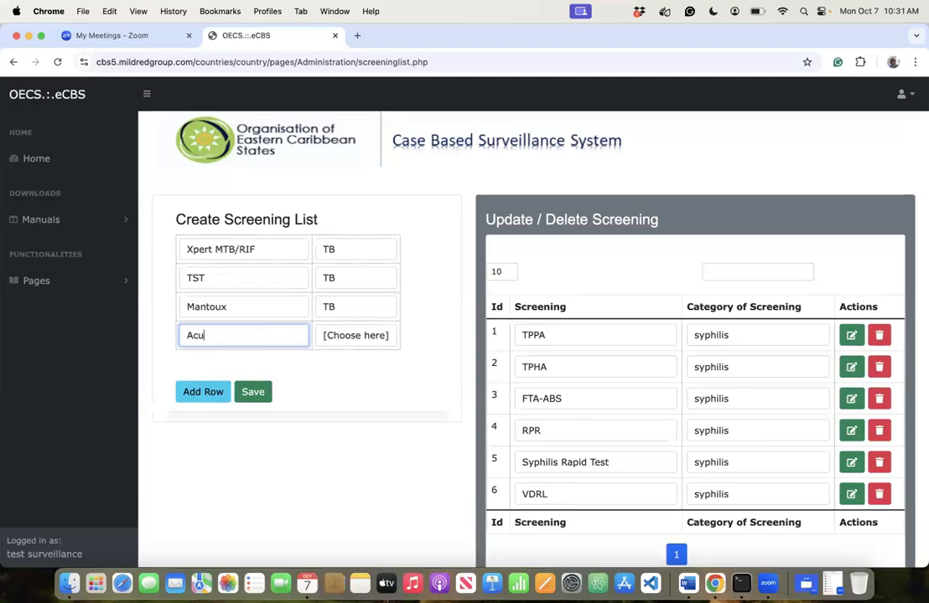
{"action": "type", "text": "id Fas t ba"}
{"action": "key", "text": "BackSpace"}
{"action": "key", "text": "BackSpace"}
{"action": "type", "text": "Bacillie"}
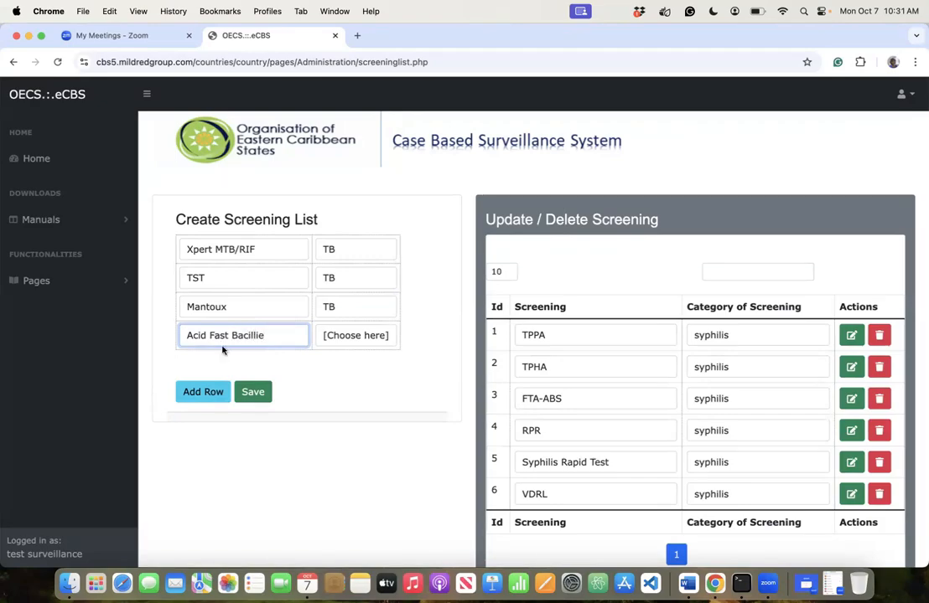
{"action": "left_click", "coordinate": [333, 338]}
{"action": "left_click", "coordinate": [339, 372]}
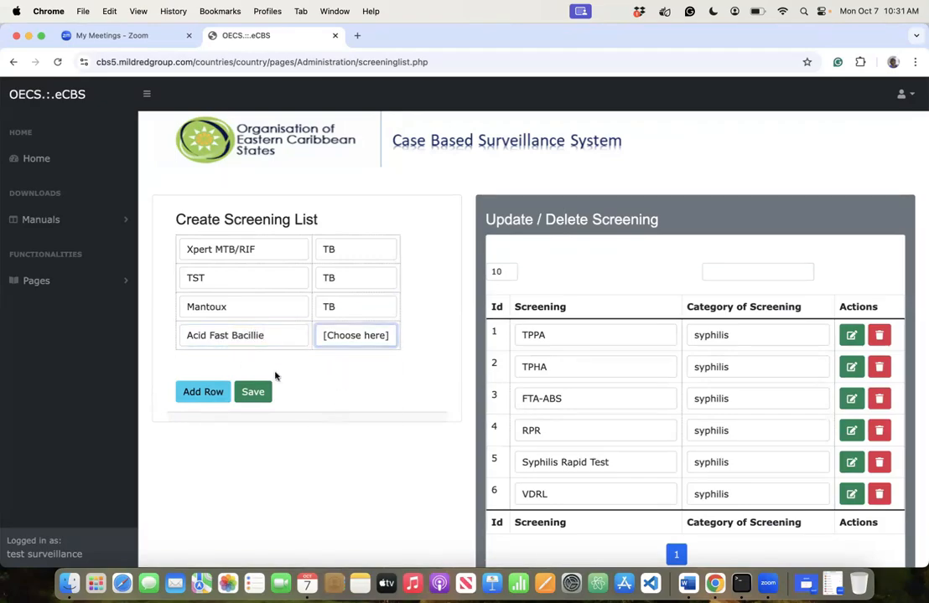
{"action": "left_click", "coordinate": [179, 392]}
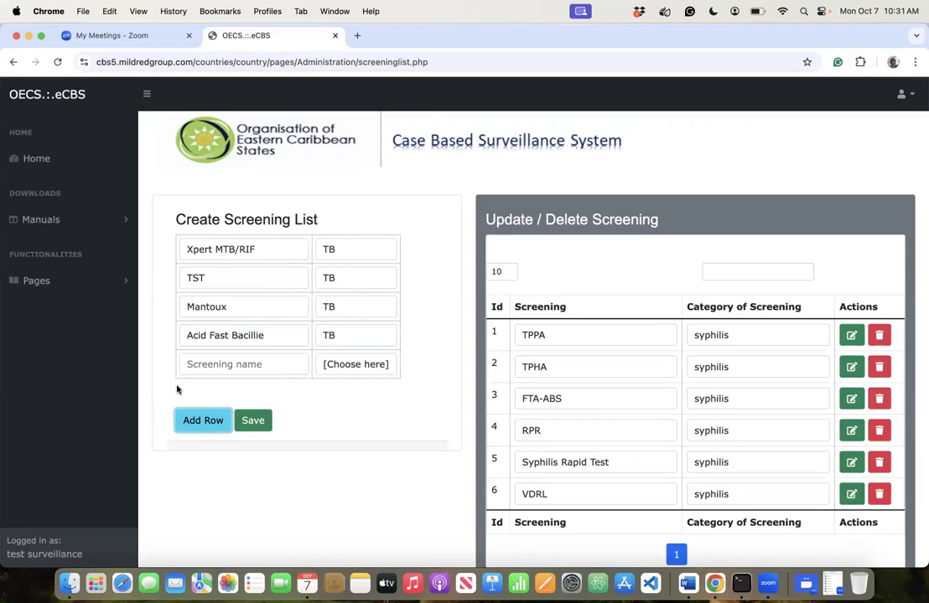
- Enter HIV Rapid Test and HIV-Elisa screenings, both with category HIV
{"action": "left_click", "coordinate": [188, 364]}
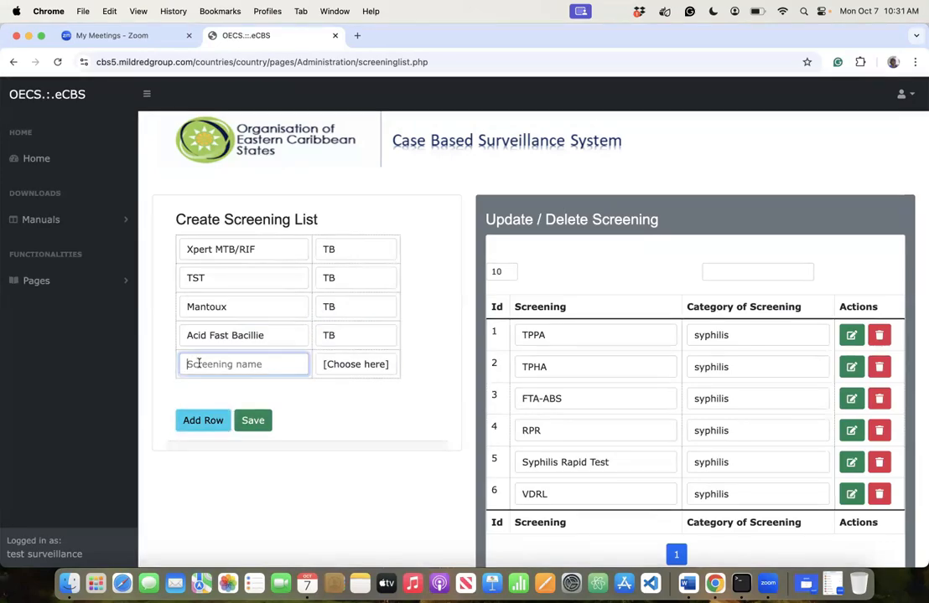
{"action": "type", "text": "HIV"}
{"action": "key", "text": "BackSpace"}
{"action": "type", "text": "V "}
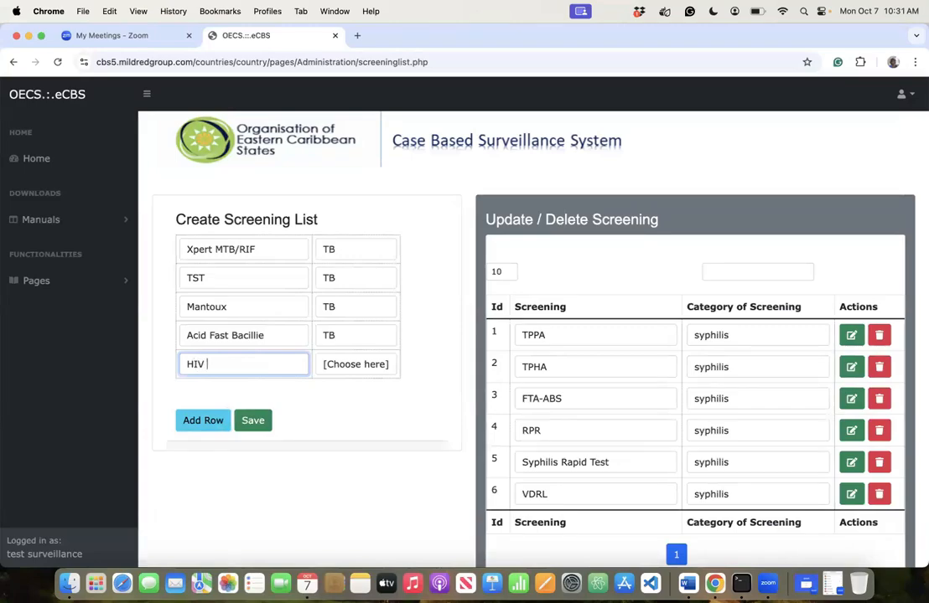
{"action": "type", "text": "Rapid Test"}
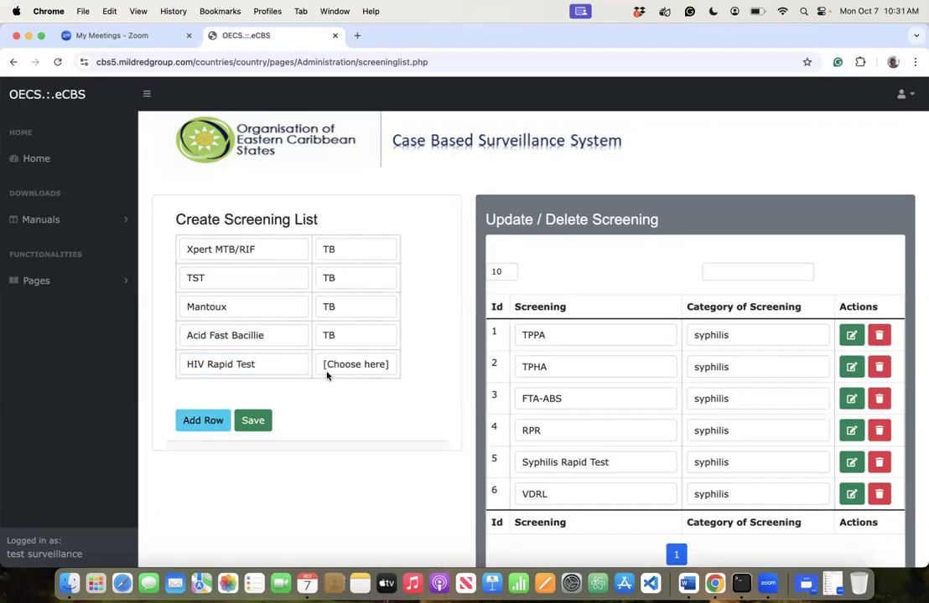
{"action": "key", "text": "Tab"}
{"action": "left_click", "coordinate": [346, 371]}
{"action": "left_click", "coordinate": [346, 380]}
{"action": "left_click", "coordinate": [201, 421]}
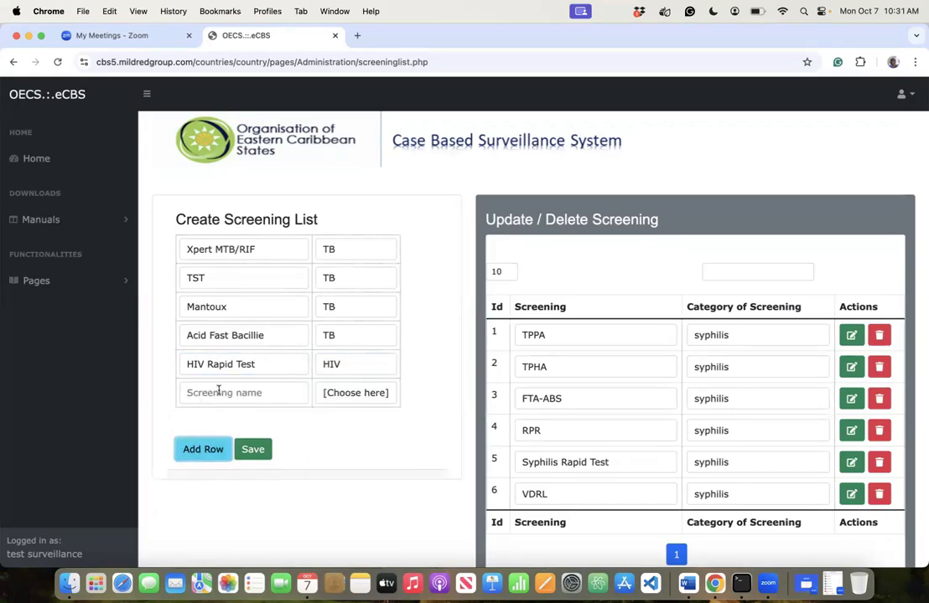
{"action": "left_click", "coordinate": [217, 390]}
{"action": "type", "text": "Elia"}
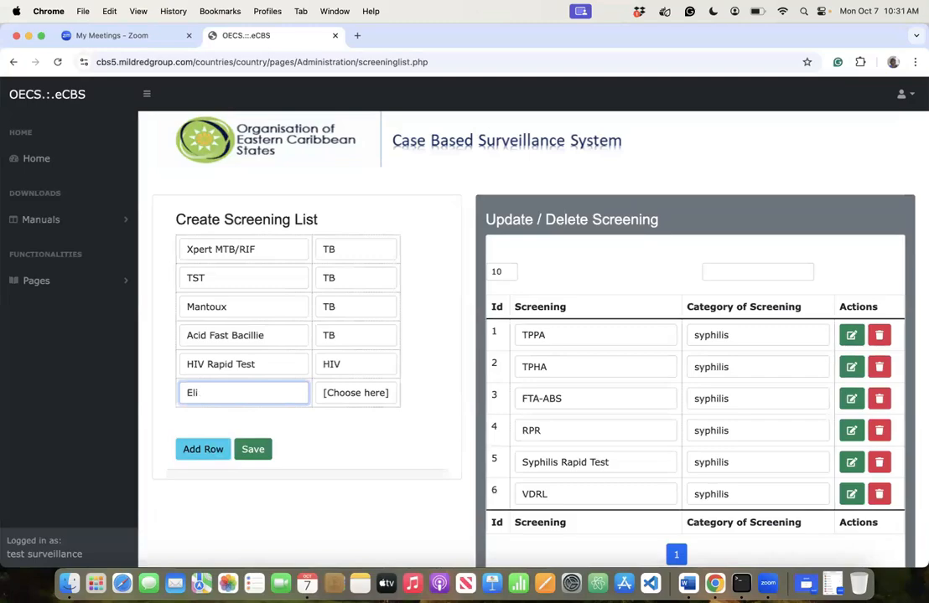
{"action": "key", "text": "BackSpace"}
{"action": "key", "text": "BackSpace"}
{"action": "key", "text": "BackSpace"}
{"action": "type", "text": "HIV-Elisa"}
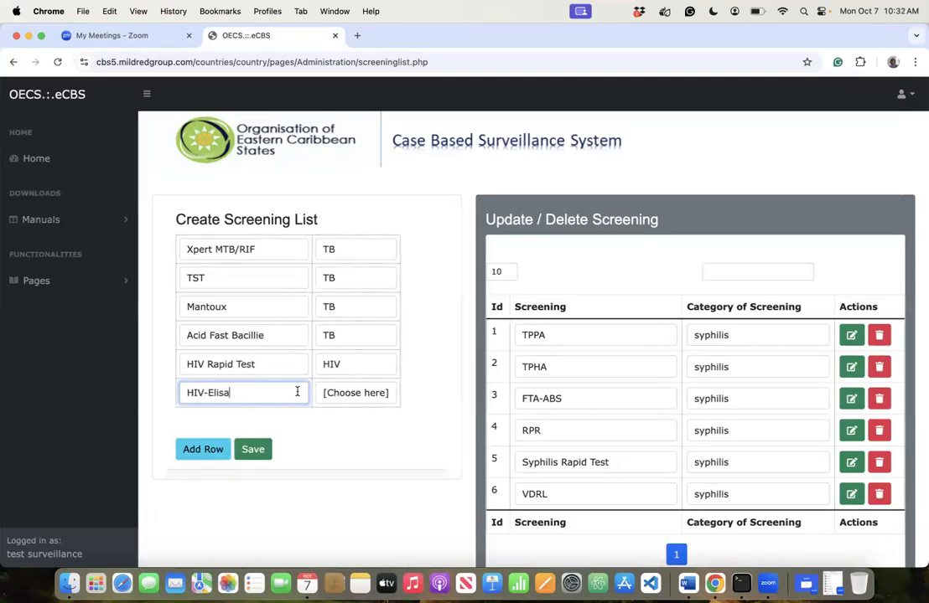
{"action": "left_click", "coordinate": [344, 398]}
{"action": "left_click", "coordinate": [340, 410]}
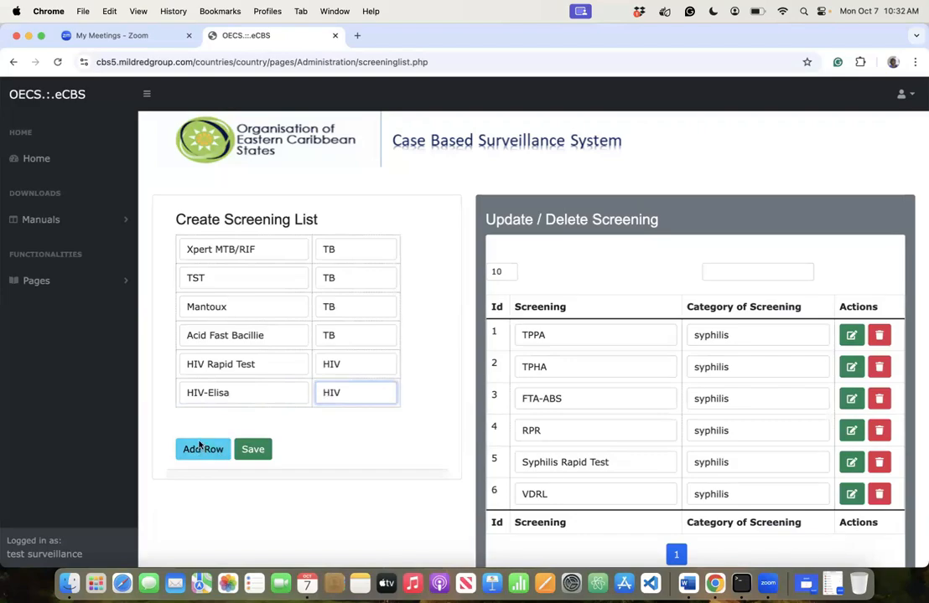
- Add TB Culture with category TB
{"action": "left_click", "coordinate": [200, 446]}
{"action": "left_click", "coordinate": [214, 423]}
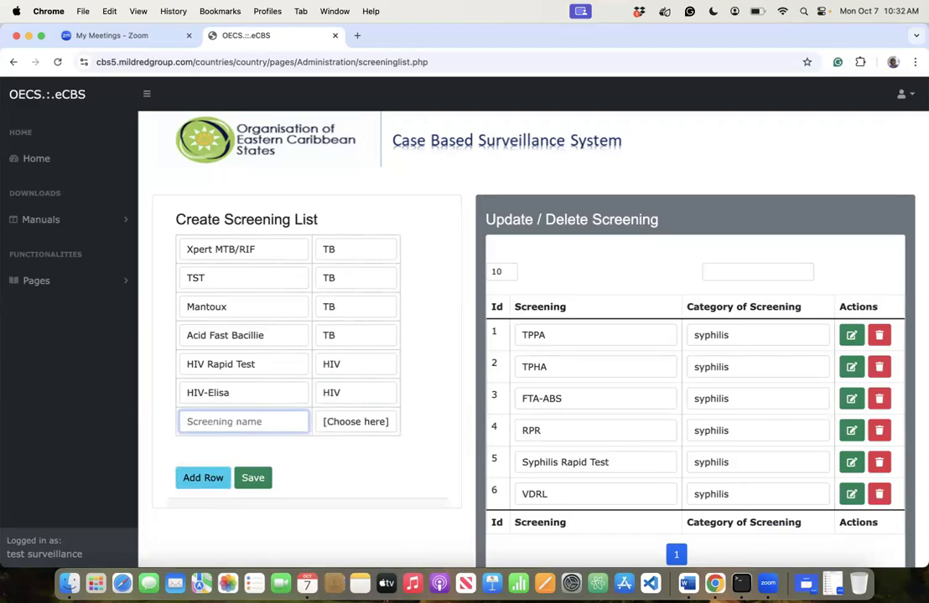
{"action": "type", "text": "TB Culture"}
{"action": "key", "text": "Tab"}
{"action": "left_click", "coordinate": [331, 453]}
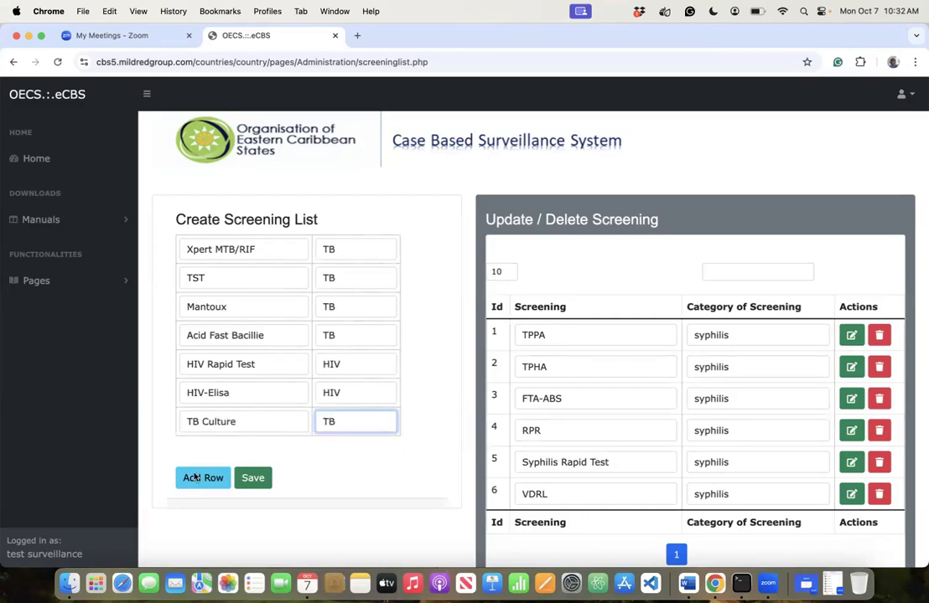
{"action": "left_click", "coordinate": [200, 478]}
- Add 'HIV 1/2 Antigen /Antibody' as HIV, then save and confirm the screening list
{"action": "left_click", "coordinate": [269, 452]}
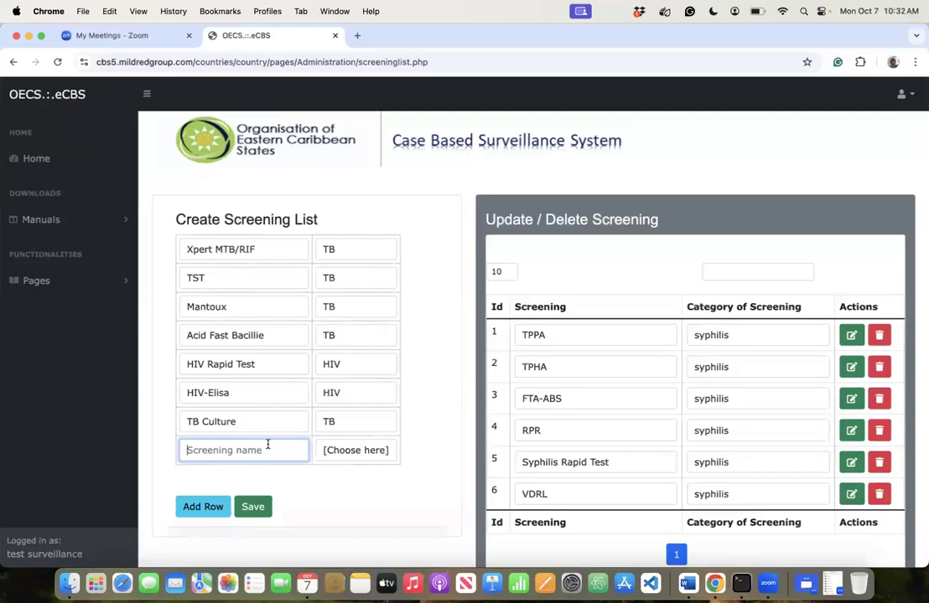
{"action": "type", "text": "HIV /"}
{"action": "key", "text": "BackSpace"}
{"action": "type", "text": "1/2 Antigen "}
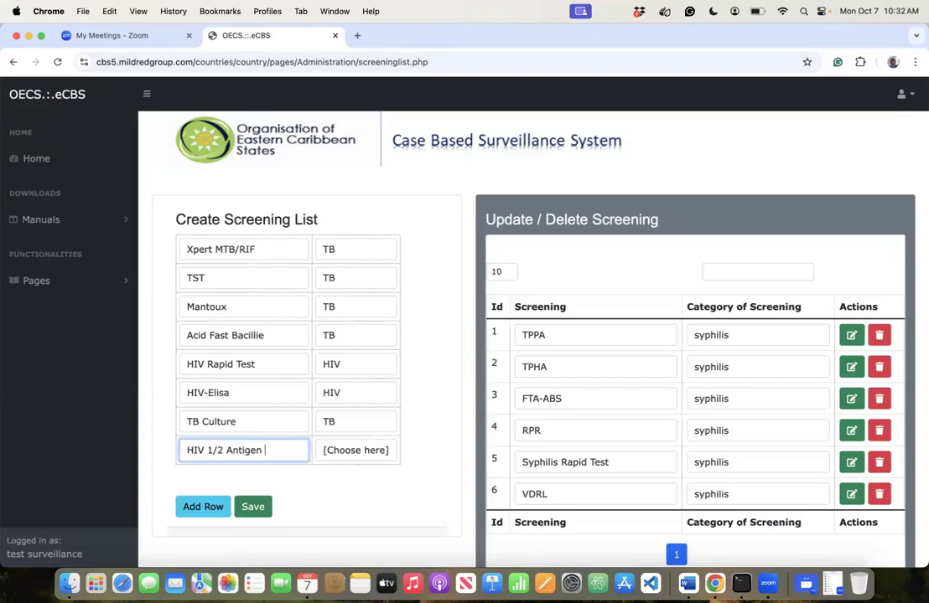
{"action": "type", "text": "/Anib"}
{"action": "key", "text": "BackSpace"}
{"action": "type", "text": "tibody"}
{"action": "key", "text": "Tab"}
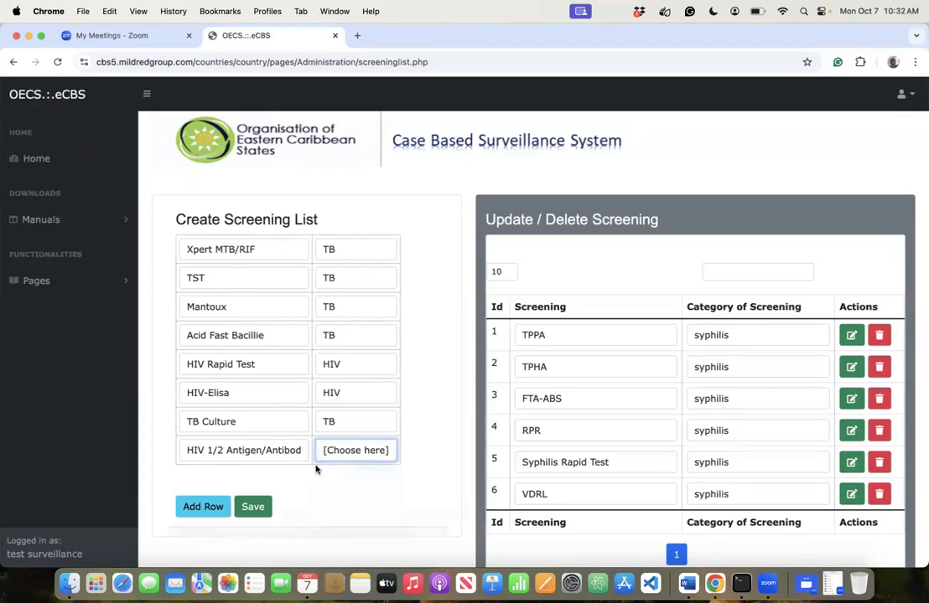
{"action": "left_click", "coordinate": [315, 460]}
{"action": "left_click", "coordinate": [313, 433]}
{"action": "left_click", "coordinate": [255, 514]}
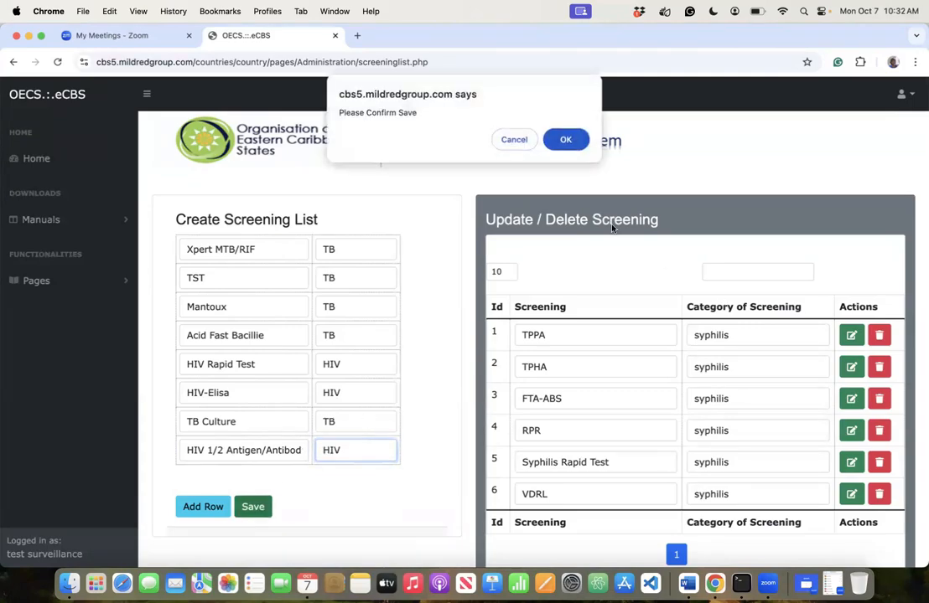
{"action": "left_click", "coordinate": [573, 139]}
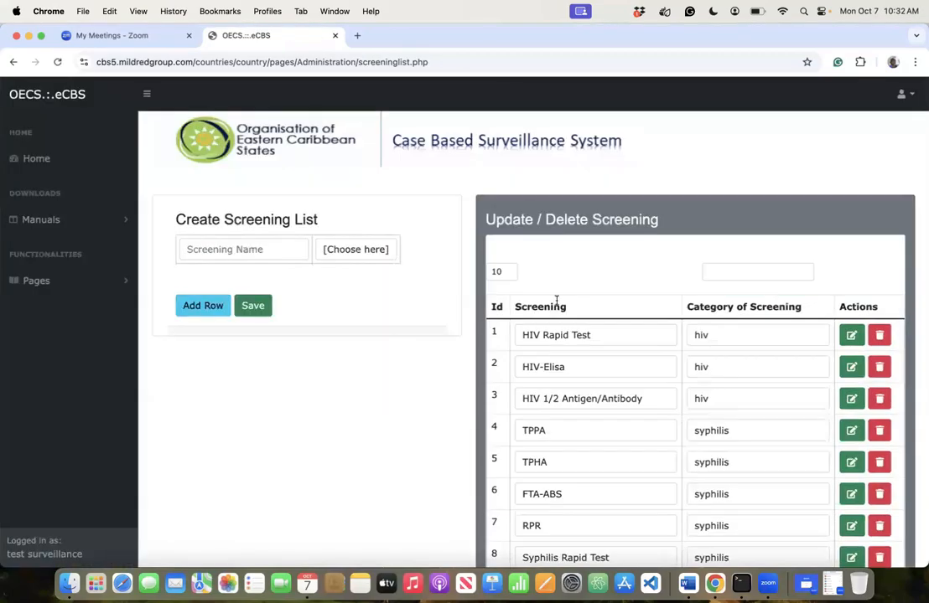
- Go to Pages > Configuration > Test modalities and focus the empty modality name field
{"action": "scroll", "coordinate": [556, 301], "scroll_direction": "down", "scroll_amount": 4}
{"action": "scroll", "coordinate": [555, 301], "scroll_direction": "down", "scroll_amount": 1}
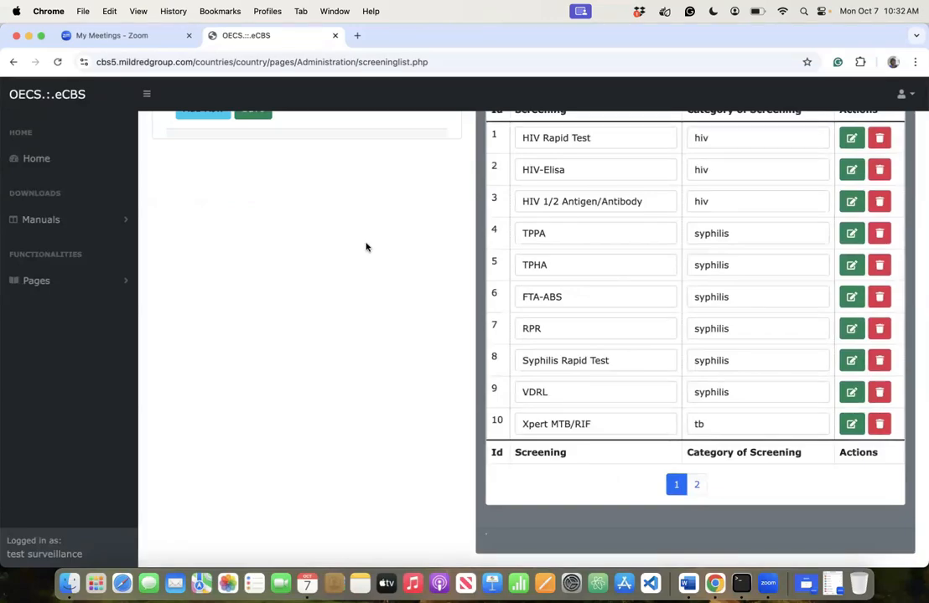
{"action": "scroll", "coordinate": [366, 248], "scroll_direction": "up", "scroll_amount": 1}
{"action": "scroll", "coordinate": [366, 247], "scroll_direction": "up", "scroll_amount": 1}
{"action": "left_click", "coordinate": [88, 284]}
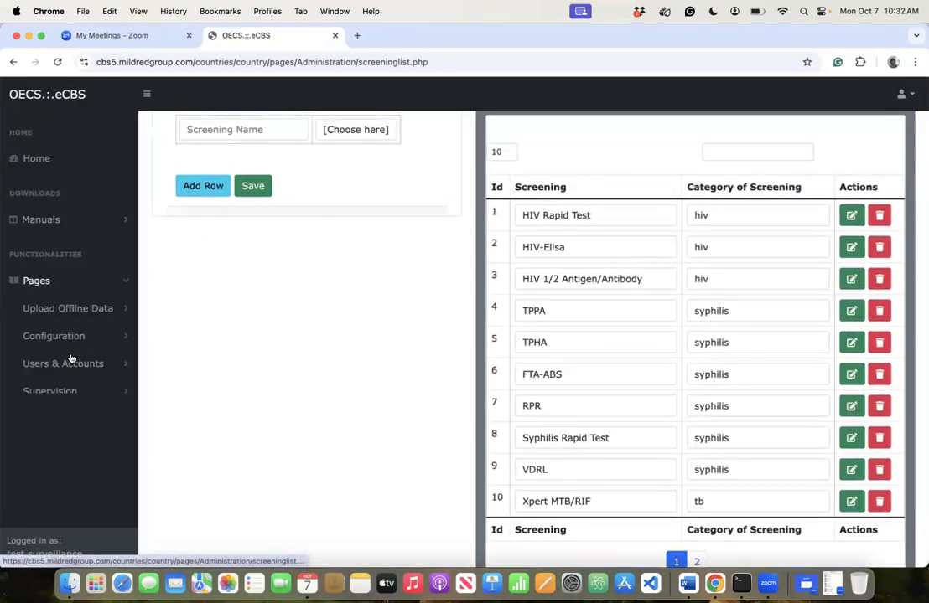
{"action": "left_click", "coordinate": [62, 342]}
{"action": "scroll", "coordinate": [73, 487], "scroll_direction": "down", "scroll_amount": 5}
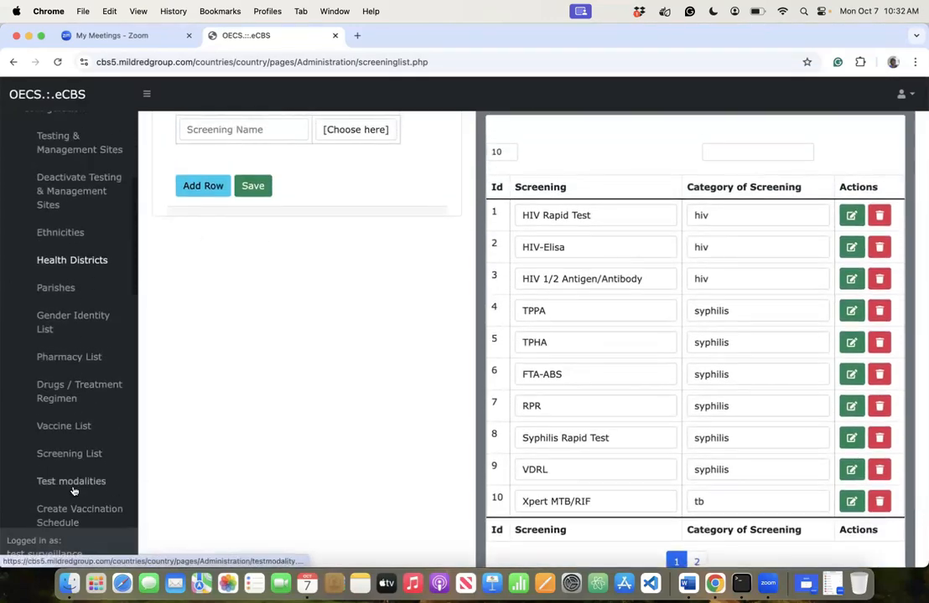
{"action": "scroll", "coordinate": [73, 490], "scroll_direction": "down", "scroll_amount": 5}
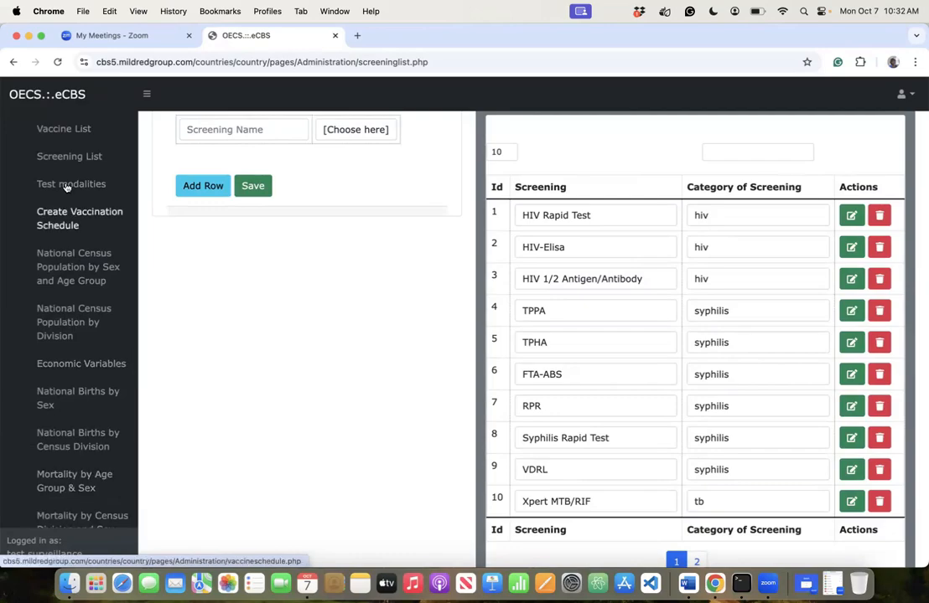
{"action": "left_click", "coordinate": [67, 186]}
{"action": "left_click", "coordinate": [248, 249]}
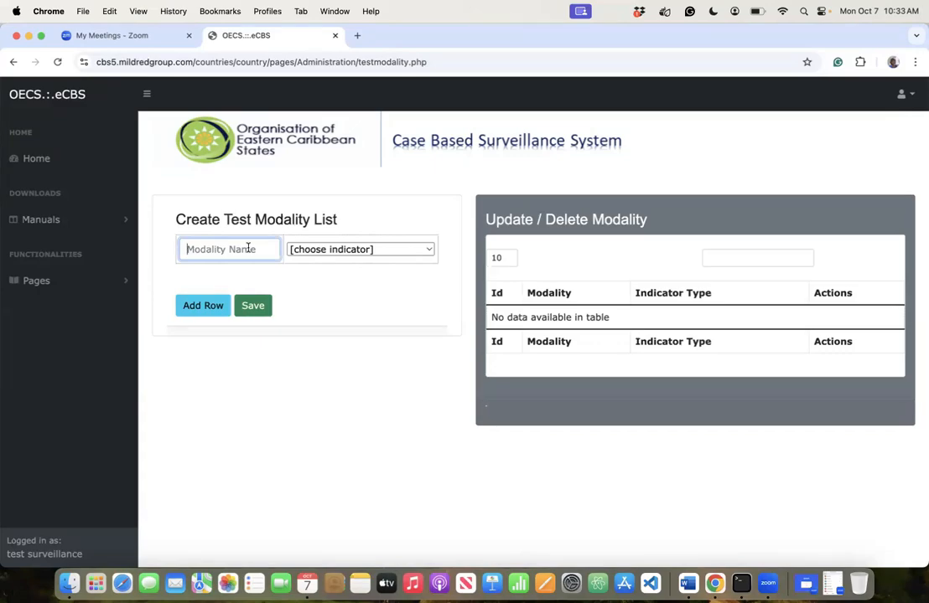
- Enter VCT-NGO as the first test modality with Testing Indicator
{"action": "type", "text": "VCT-NGO"}
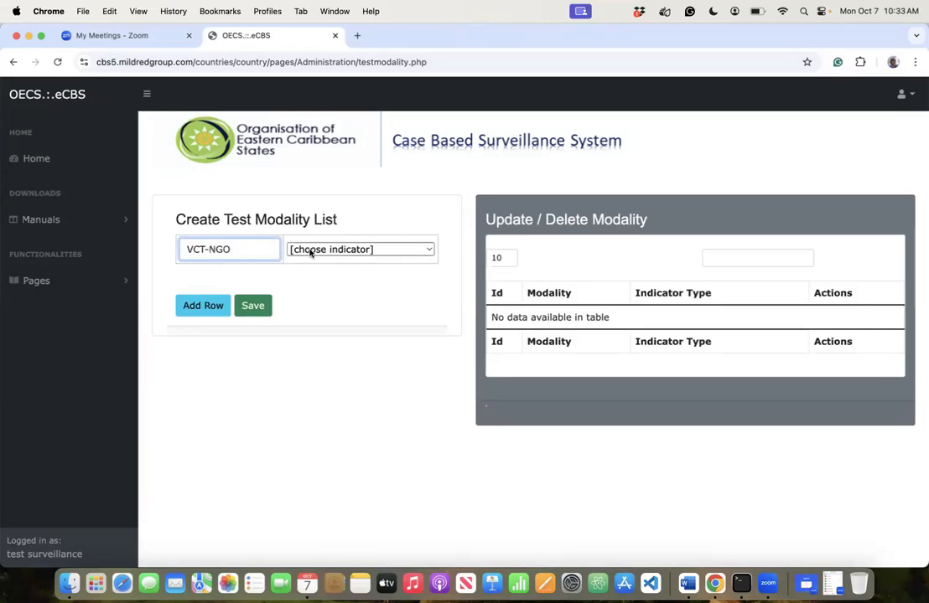
{"action": "left_click", "coordinate": [320, 283]}
{"action": "left_click", "coordinate": [322, 249]}
{"action": "left_click", "coordinate": [324, 266]}
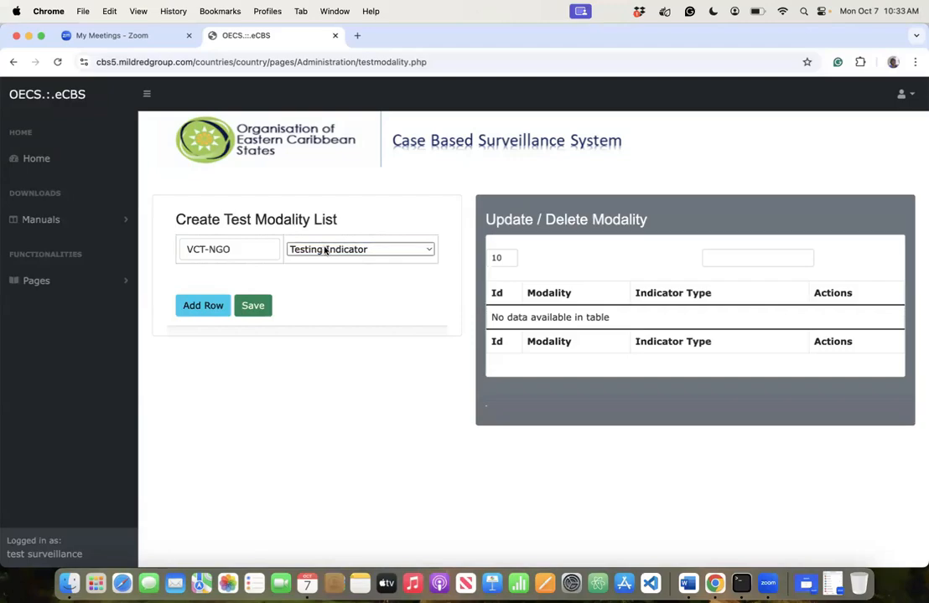
{"action": "left_click", "coordinate": [330, 251]}
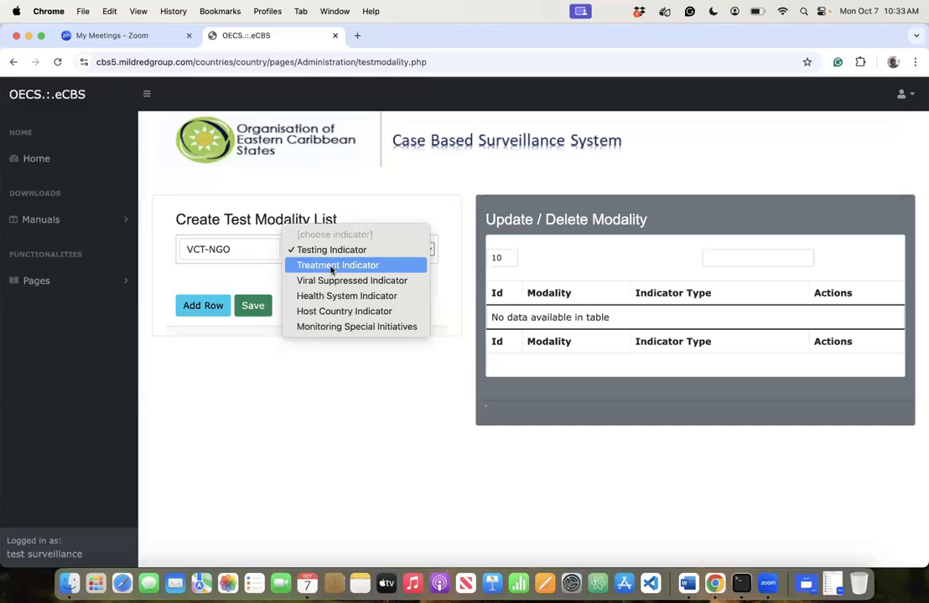
{"action": "left_click", "coordinate": [331, 253]}
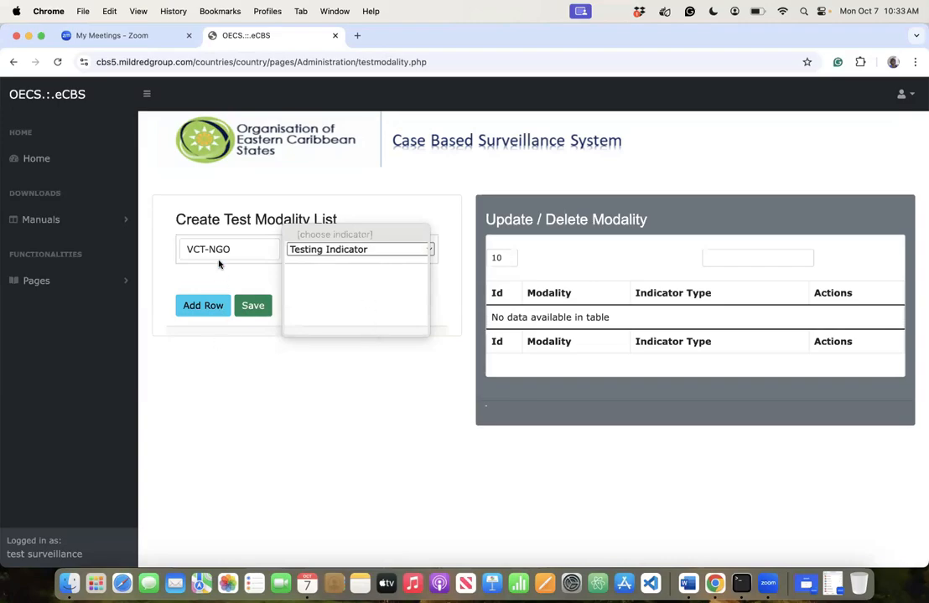
- Add rows for VCT-Mobile Facility and VCT-Public, each set to Testing Indicator
{"action": "left_click", "coordinate": [205, 305]}
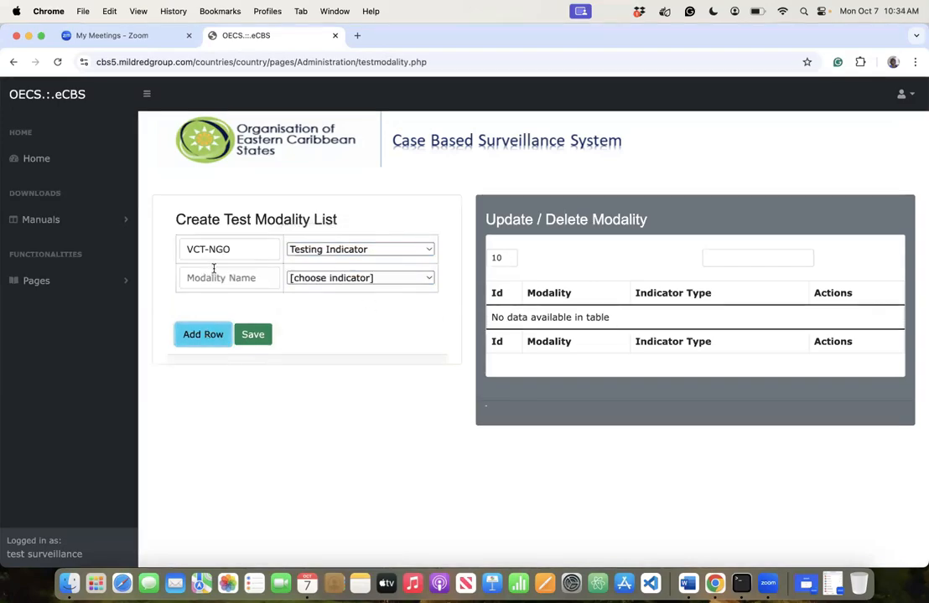
{"action": "left_click", "coordinate": [192, 278]}
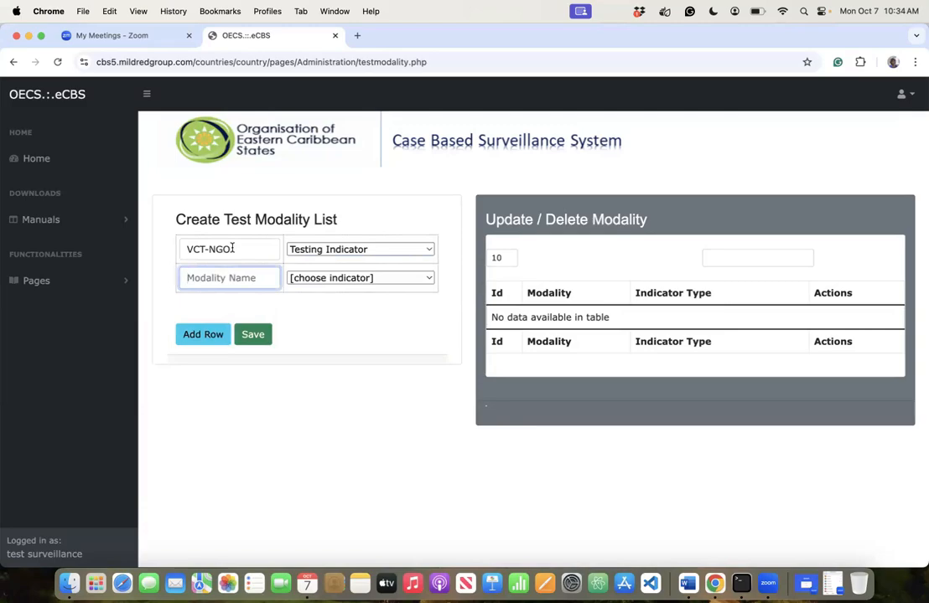
{"action": "type", "text": "VCT"}
{"action": "type", "text": "-Mobile"}
{"action": "type", "text": " Fav"}
{"action": "type", "text": "ility"}
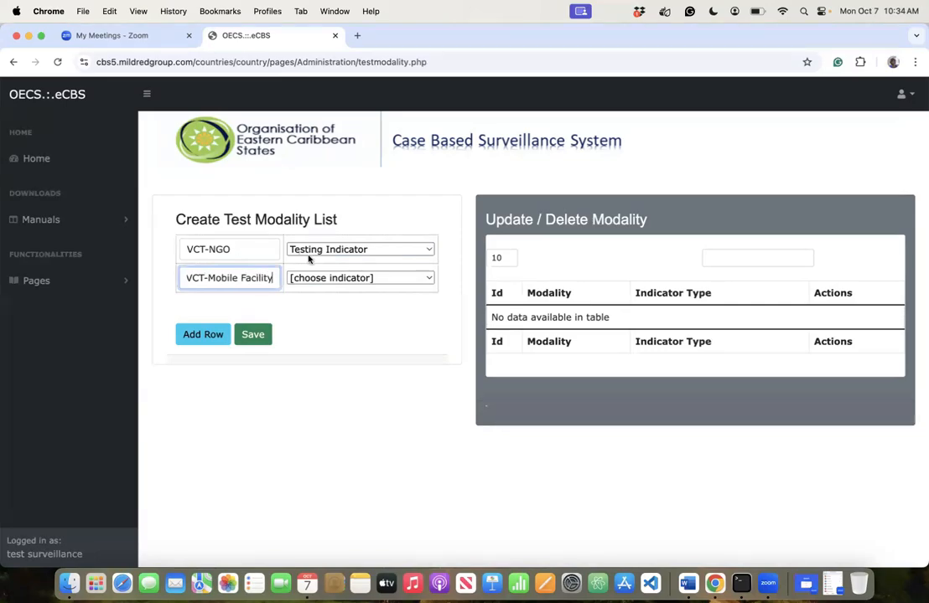
{"action": "left_click", "coordinate": [322, 276]}
{"action": "left_click", "coordinate": [319, 293]}
{"action": "left_click", "coordinate": [193, 345]}
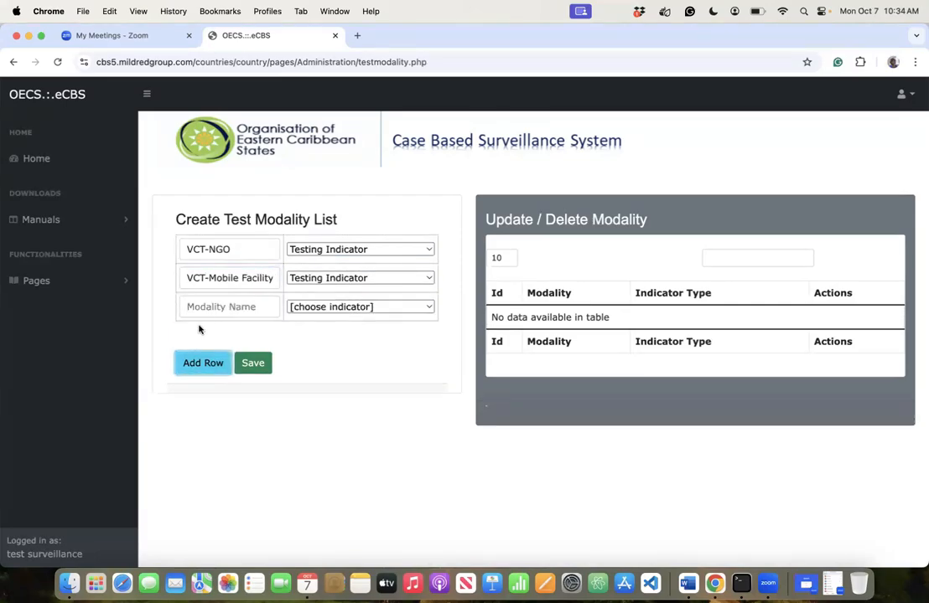
{"action": "left_click", "coordinate": [209, 310]}
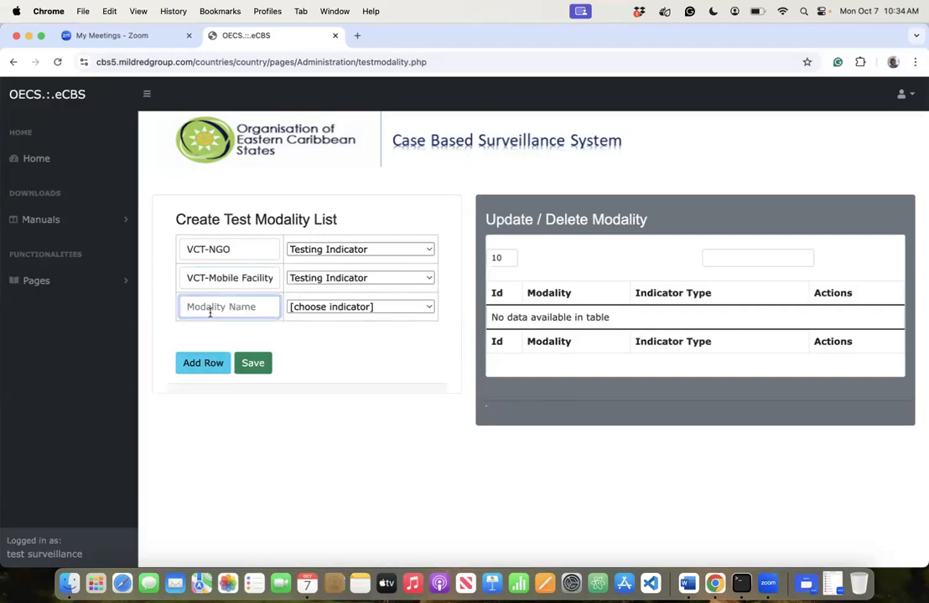
{"action": "type", "text": "VCT-Public"}
{"action": "left_click", "coordinate": [312, 306]}
{"action": "left_click", "coordinate": [316, 323]}
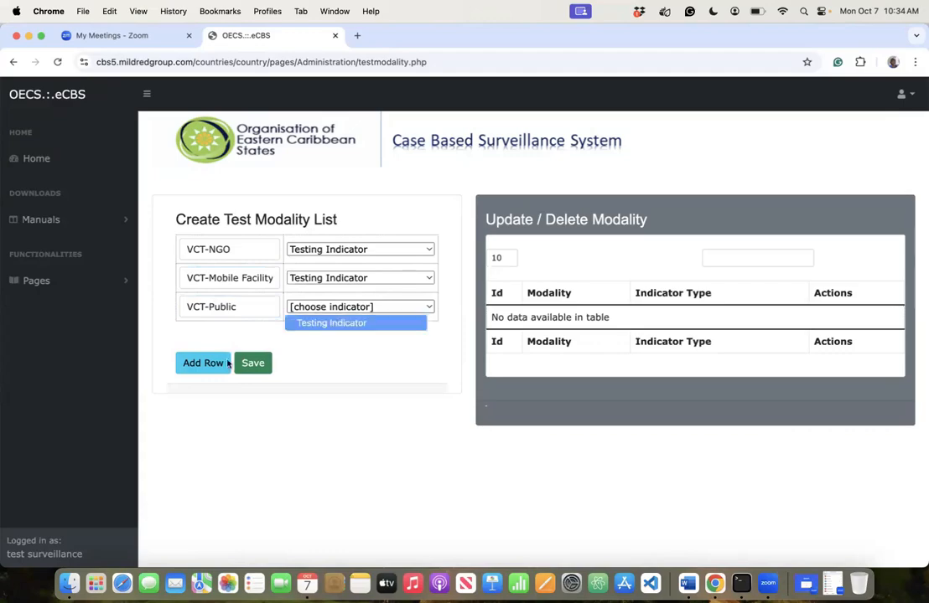
- Add a Community row as Testing Indicator and start a fifth modality row
{"action": "left_click", "coordinate": [194, 365]}
{"action": "left_click", "coordinate": [206, 335]}
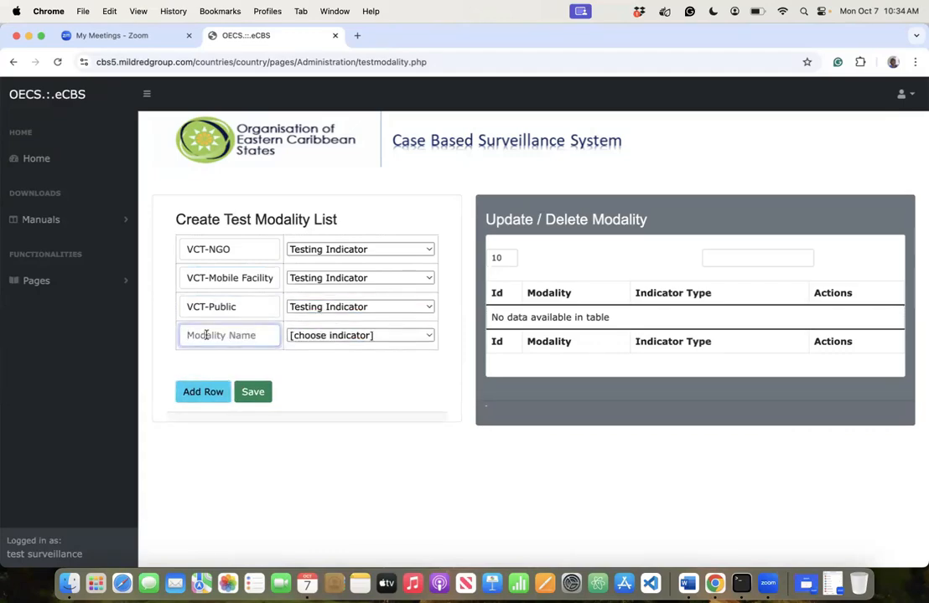
{"action": "type", "text": "Communictyty"}
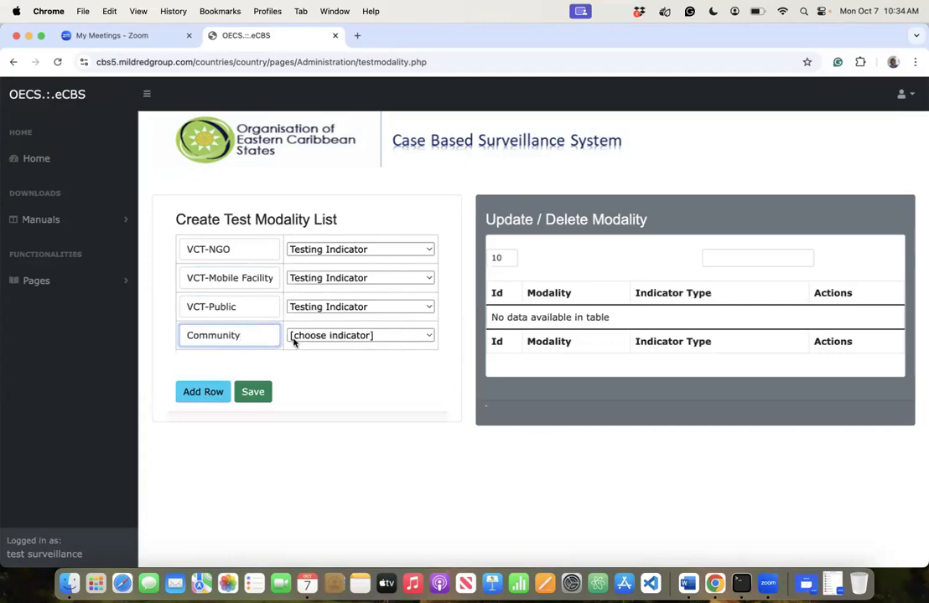
{"action": "left_click", "coordinate": [296, 338]}
{"action": "left_click", "coordinate": [331, 352]}
{"action": "left_click", "coordinate": [189, 390]}
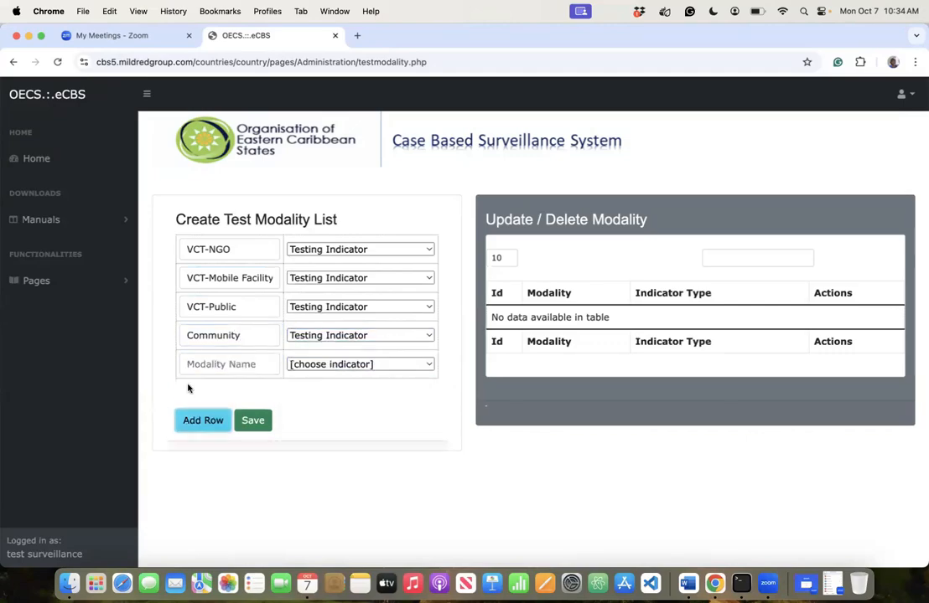
{"action": "left_click", "coordinate": [200, 361]}
- Enter PITC and T.B as modalities, both with Testing Indicator
{"action": "type", "text": "PITC"}
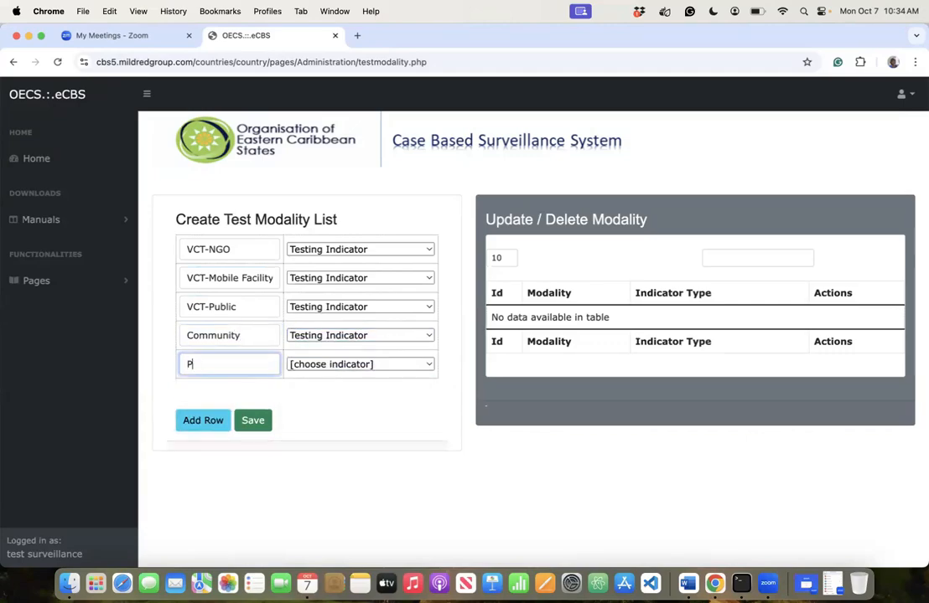
{"action": "left_click", "coordinate": [319, 366]}
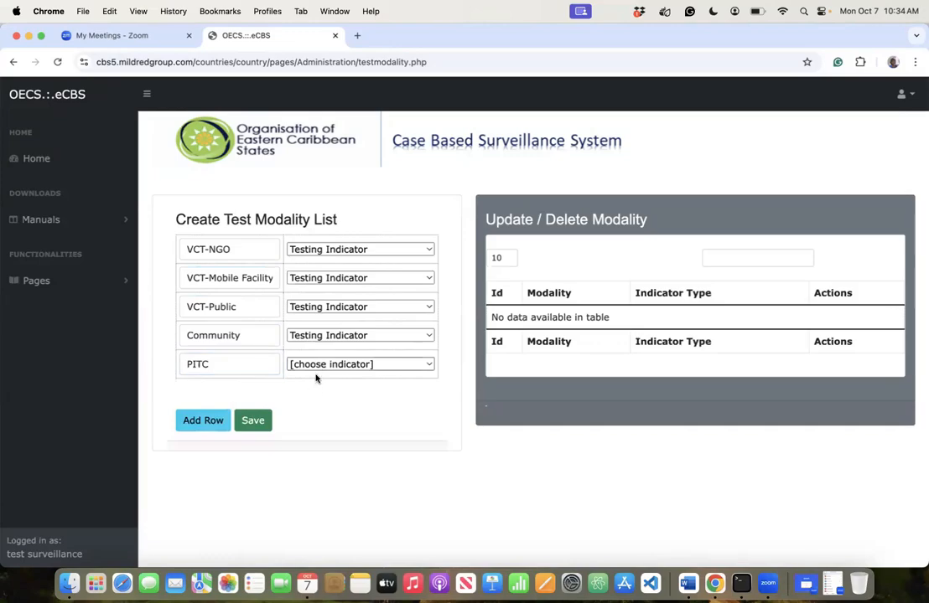
{"action": "left_click", "coordinate": [315, 379]}
{"action": "left_click", "coordinate": [190, 424]}
{"action": "left_click", "coordinate": [199, 398]}
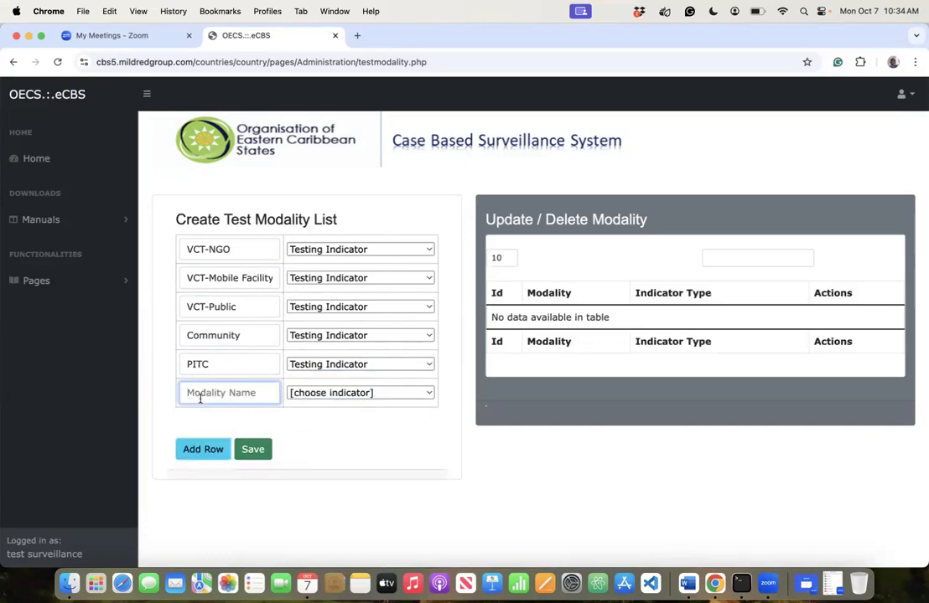
{"action": "type", "text": "T.B"}
{"action": "left_click", "coordinate": [311, 397]}
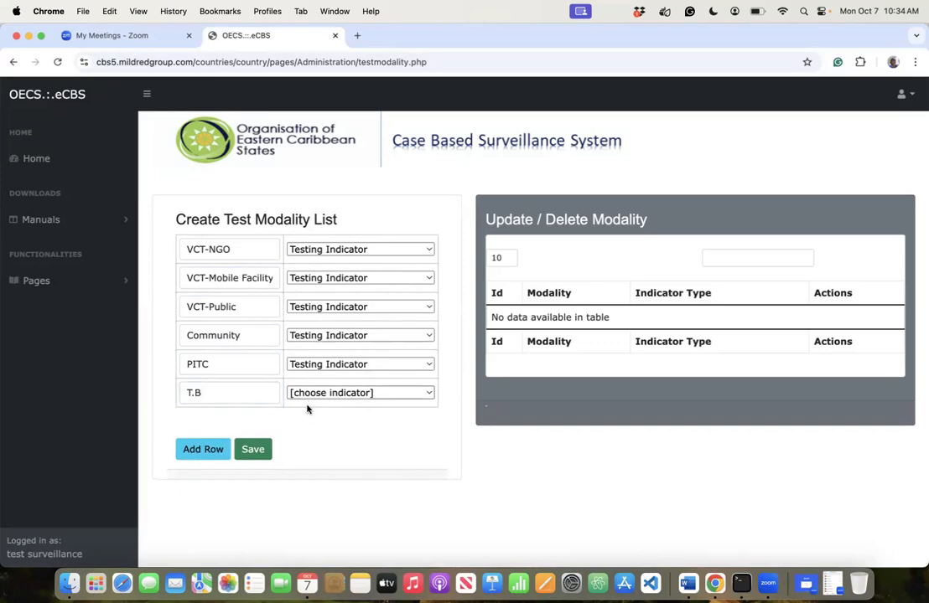
{"action": "left_click", "coordinate": [309, 408]}
- Add PMTCT(ANC1) and HTS_SELF rows, each set to Testing Indicator
{"action": "left_click", "coordinate": [202, 446]}
{"action": "left_click", "coordinate": [186, 421]}
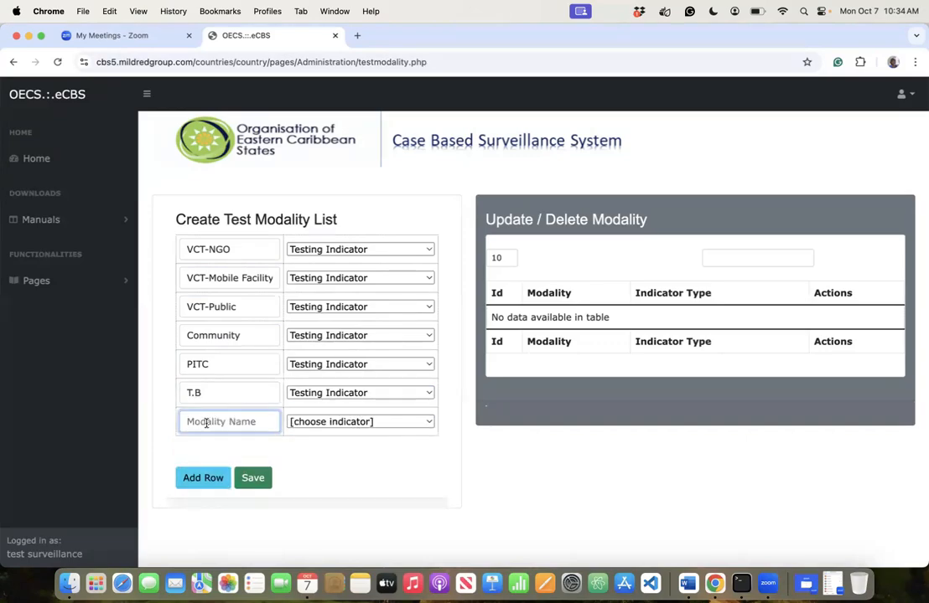
{"action": "type", "text": "PMTCT()ANC1"}
{"action": "left_click", "coordinate": [307, 426]}
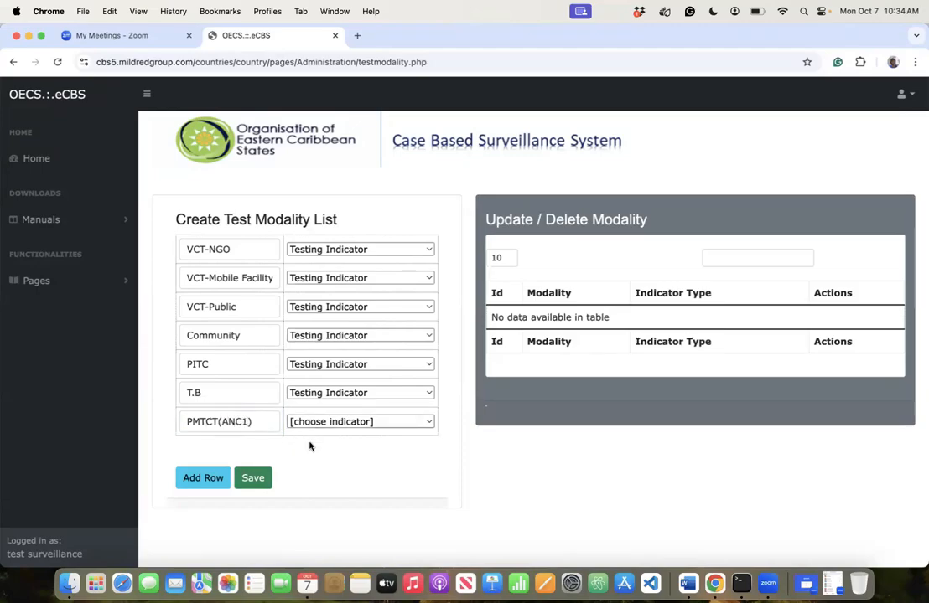
{"action": "left_click", "coordinate": [285, 448]}
{"action": "left_click", "coordinate": [195, 481]}
{"action": "left_click", "coordinate": [218, 450]}
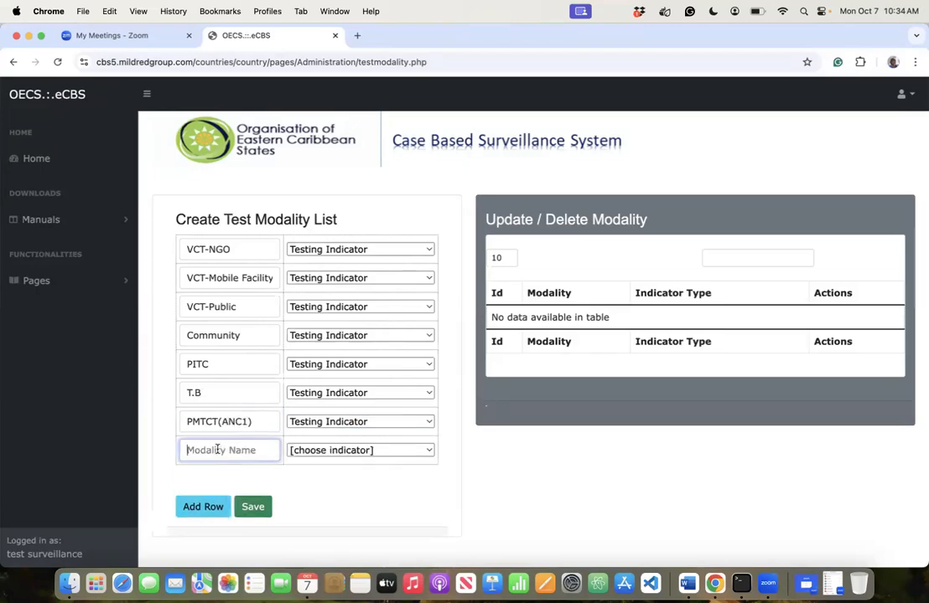
{"action": "type", "text": "HTS_SELF"}
{"action": "left_click", "coordinate": [320, 470]}
{"action": "left_click", "coordinate": [353, 451]}
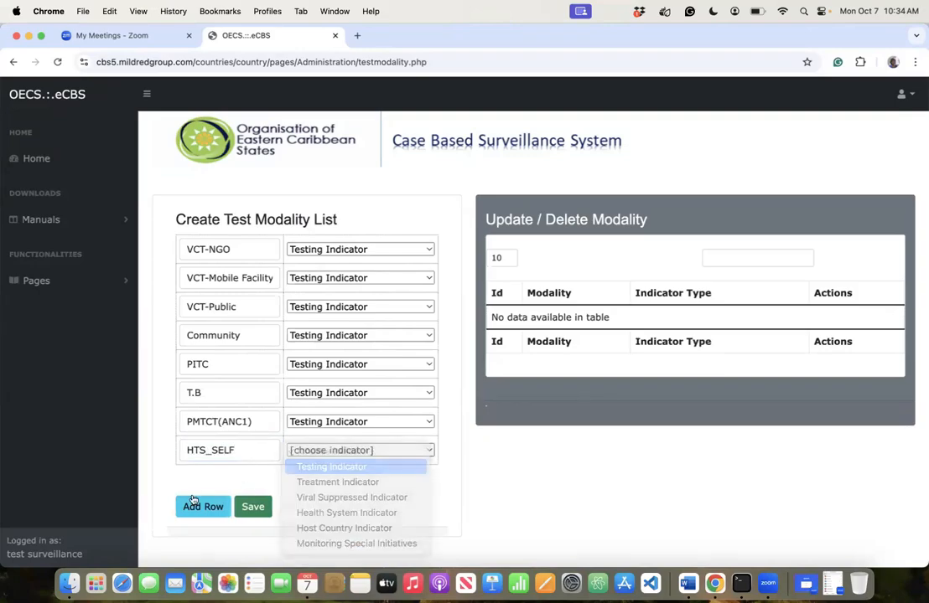
{"action": "left_click", "coordinate": [352, 465]}
- Add VCT-Private and HTS_RECENT(Confirmatory Test) rows, each set to Testing Indicator
{"action": "left_click", "coordinate": [203, 506]}
{"action": "left_click", "coordinate": [216, 480]}
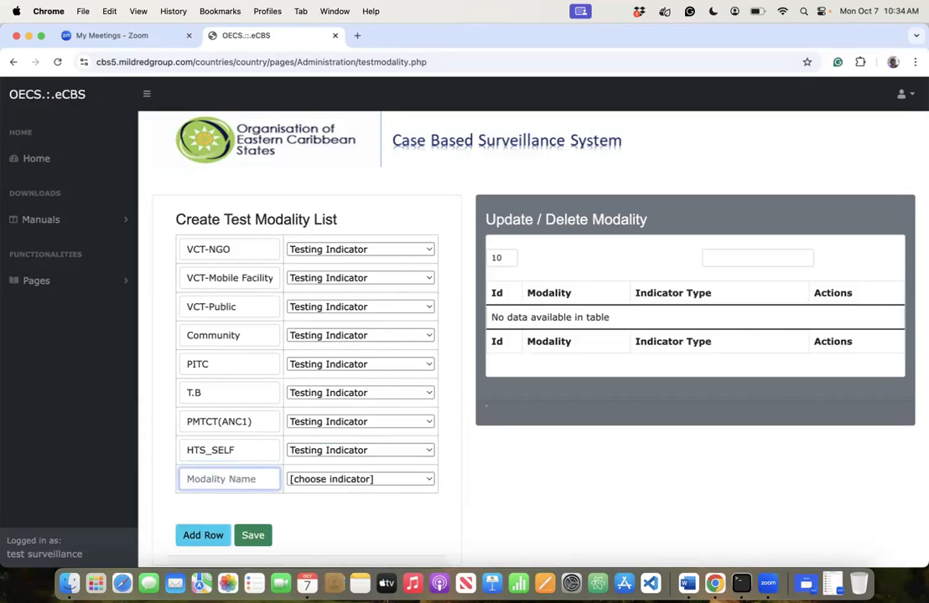
{"action": "type", "text": "VCT-Private"}
{"action": "left_click", "coordinate": [320, 509]}
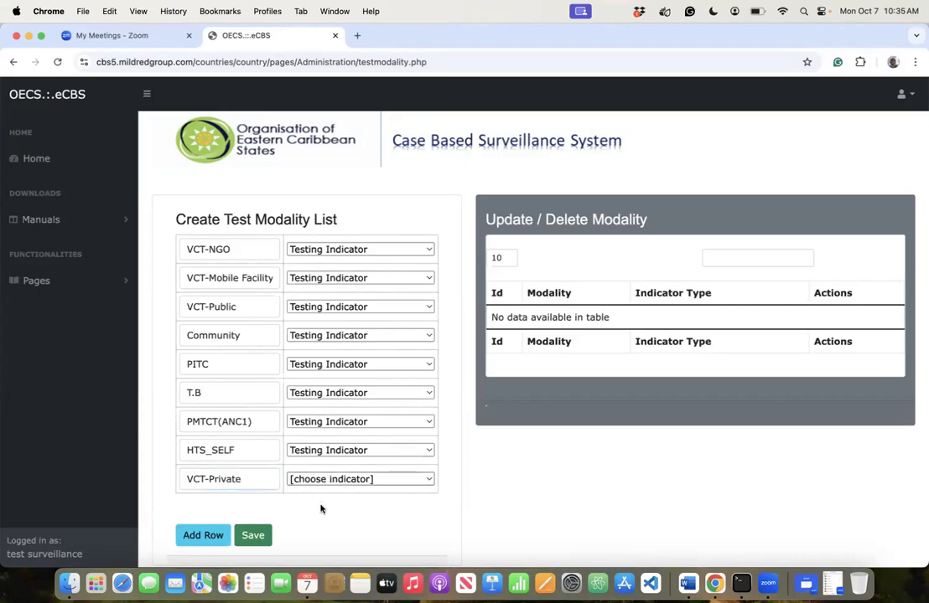
{"action": "left_click", "coordinate": [336, 480]}
{"action": "left_click", "coordinate": [335, 493]}
{"action": "left_click", "coordinate": [203, 535]}
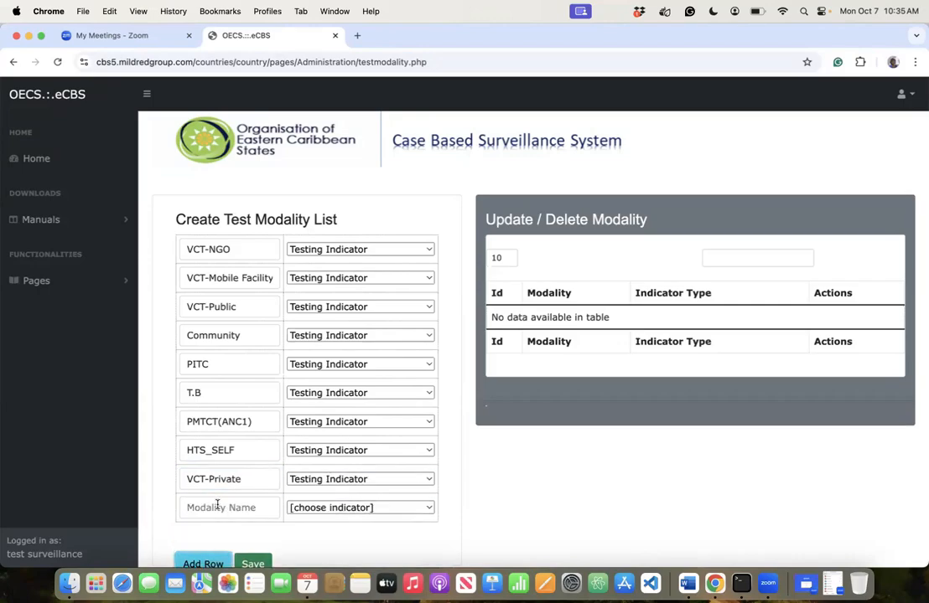
{"action": "left_click", "coordinate": [217, 508]}
{"action": "type", "text": "HTS"}
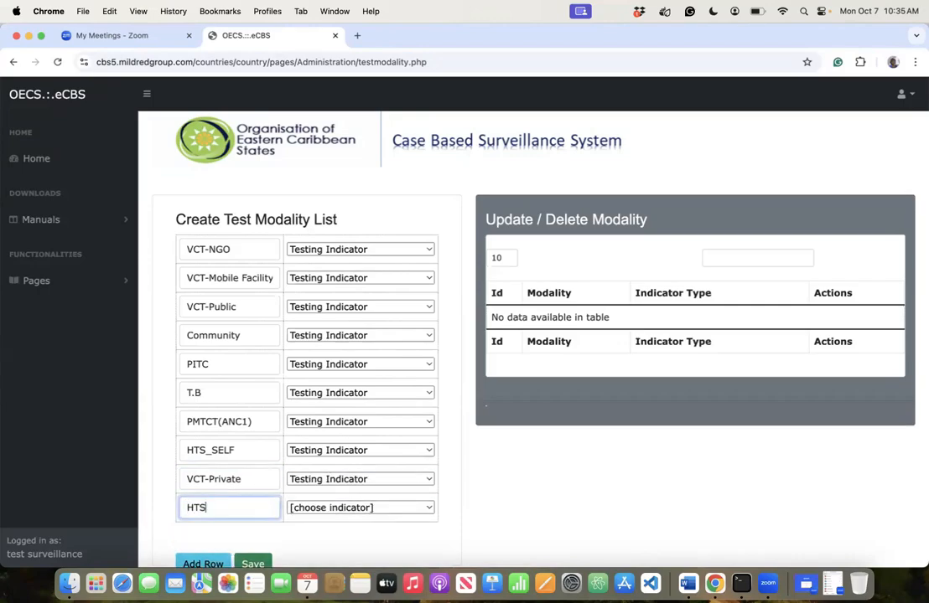
{"action": "type", "text": "_RECENT(Confirmat"}
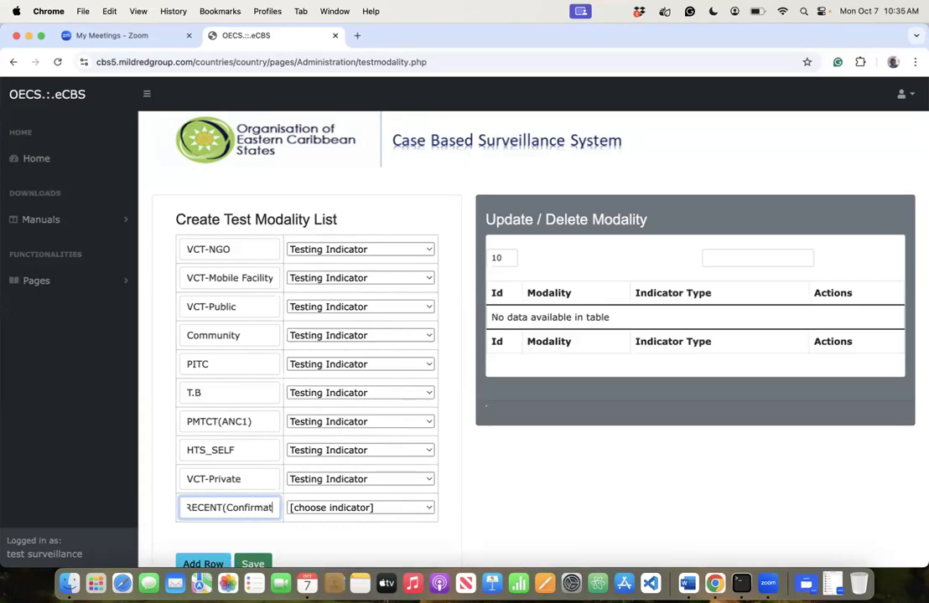
{"action": "type", "text": "ory Test"}
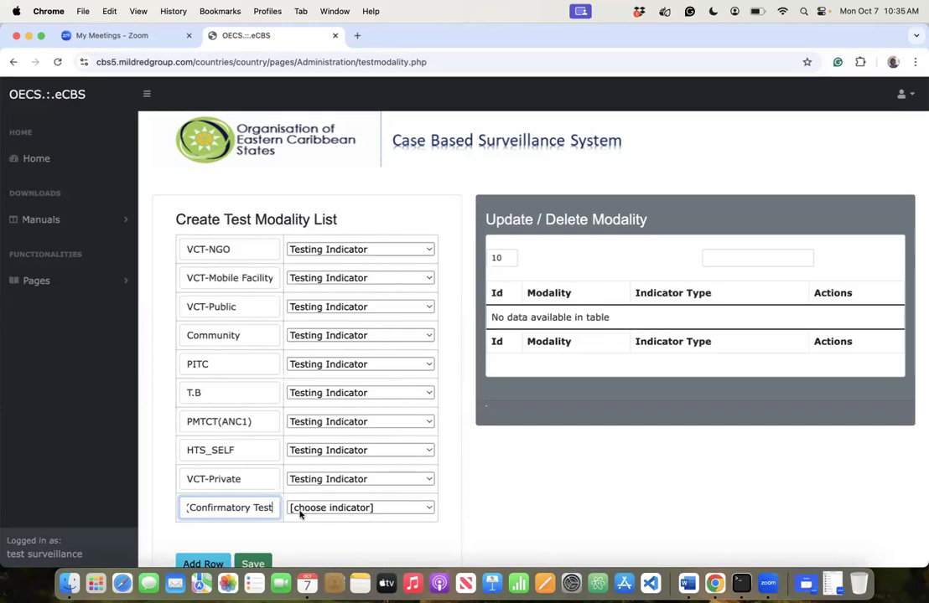
{"action": "left_click", "coordinate": [301, 535]}
{"action": "left_click", "coordinate": [294, 508]}
{"action": "left_click", "coordinate": [310, 522]}
{"action": "scroll", "coordinate": [377, 428], "scroll_direction": "down", "scroll_amount": 2}
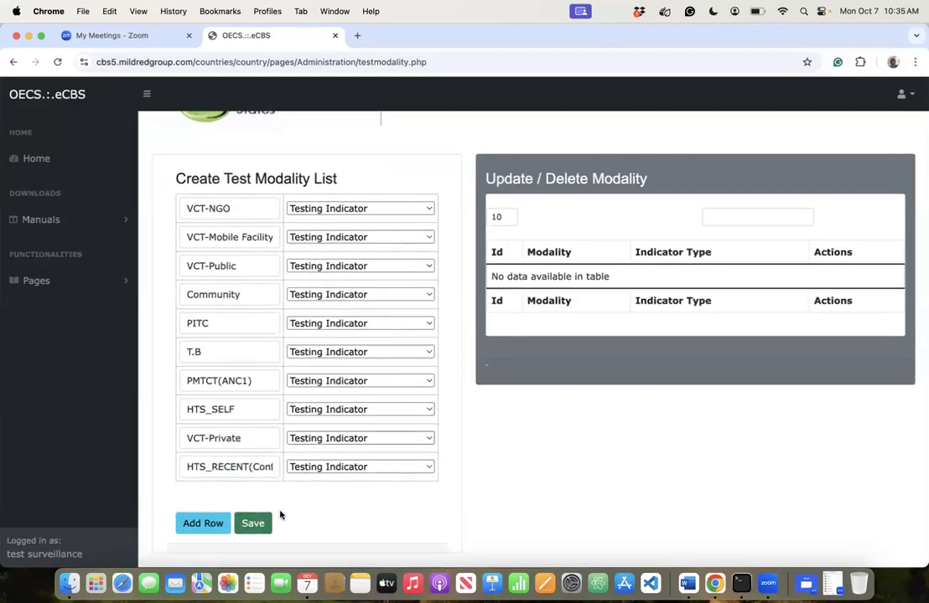
- Save and confirm the ten test modalities, then go to Configuration > Vaccine List
{"action": "left_click", "coordinate": [261, 524]}
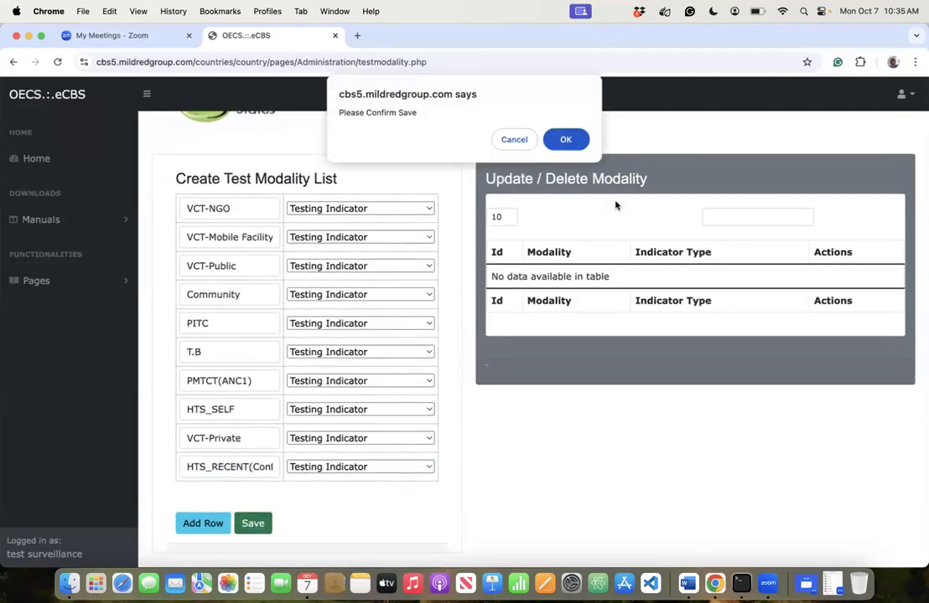
{"action": "left_click", "coordinate": [565, 140]}
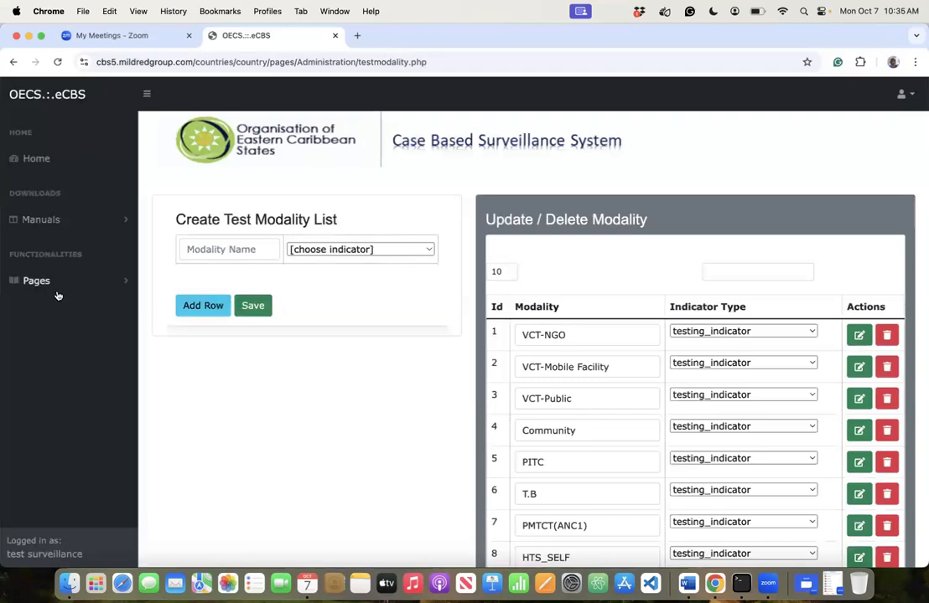
{"action": "left_click", "coordinate": [46, 281]}
{"action": "left_click", "coordinate": [65, 336]}
{"action": "scroll", "coordinate": [63, 457], "scroll_direction": "down", "scroll_amount": 10}
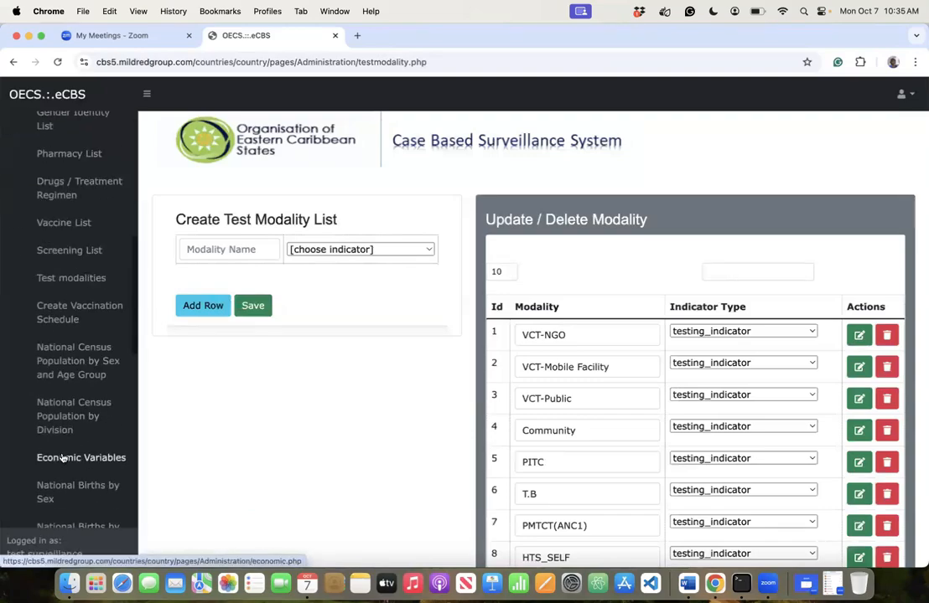
{"action": "scroll", "coordinate": [66, 375], "scroll_direction": "up", "scroll_amount": 1}
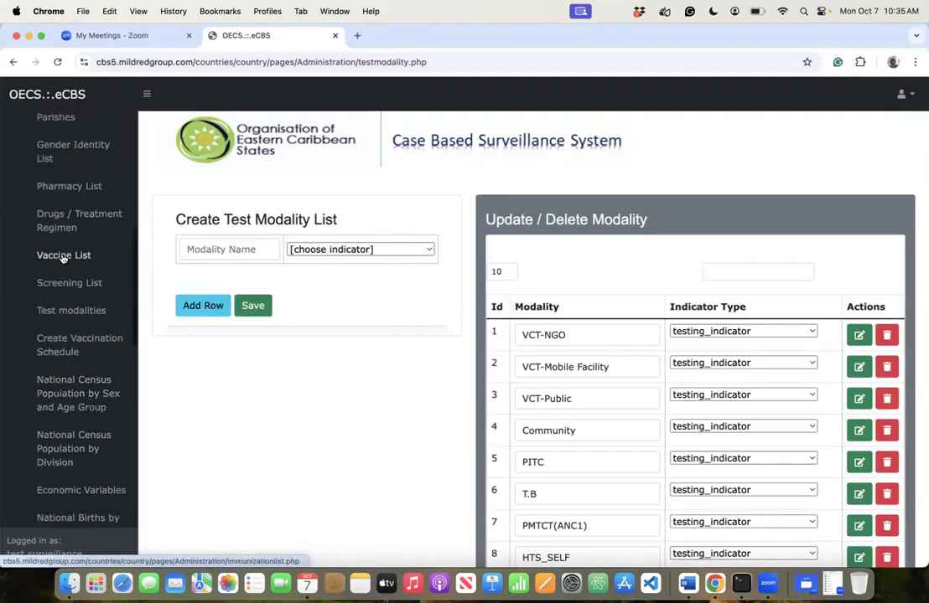
{"action": "left_click", "coordinate": [73, 257]}
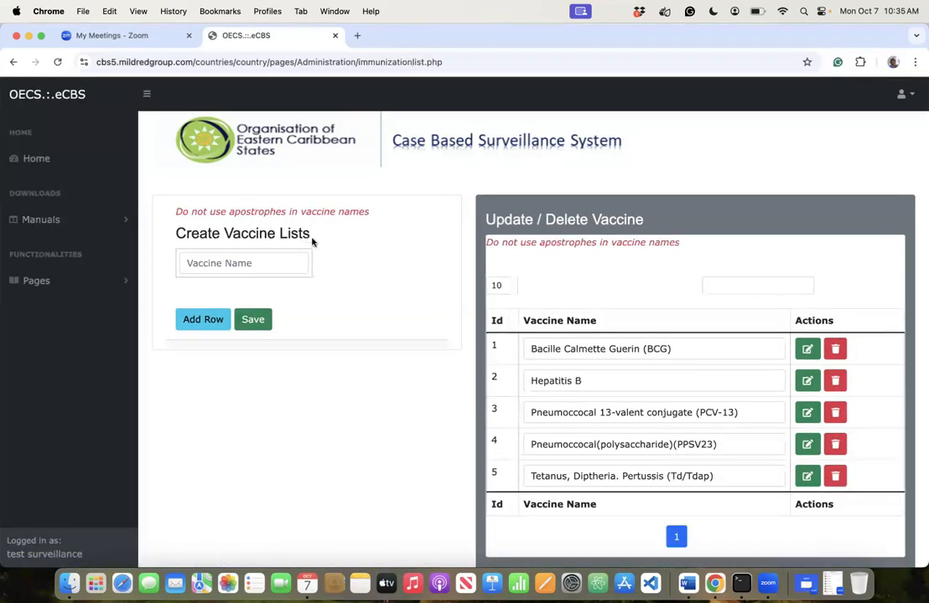
- Open the Create Vaccination Schedule page under Pages > Configuration
{"action": "left_click", "coordinate": [29, 282]}
{"action": "left_click", "coordinate": [52, 335]}
{"action": "scroll", "coordinate": [48, 401], "scroll_direction": "down", "scroll_amount": 10}
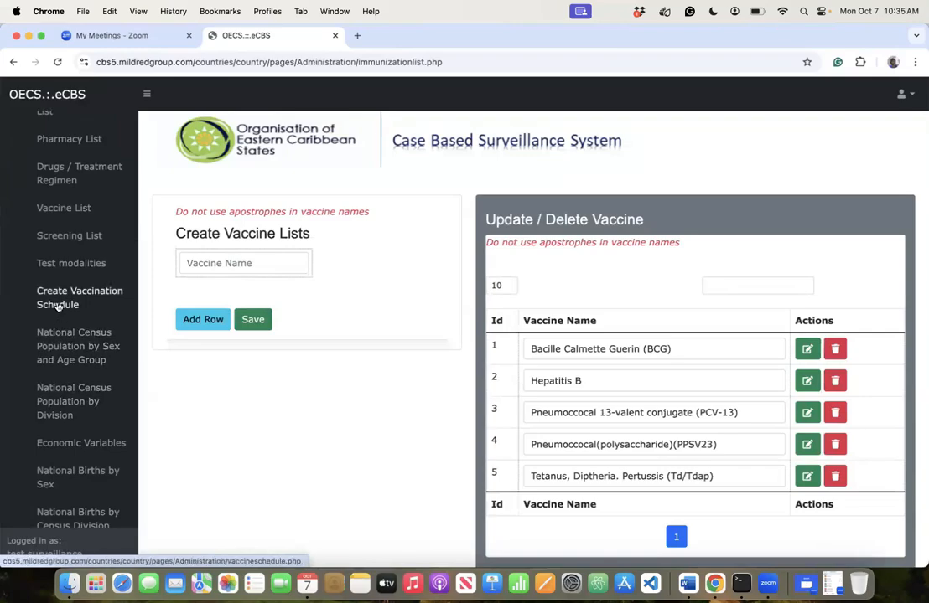
{"action": "left_click", "coordinate": [58, 297]}
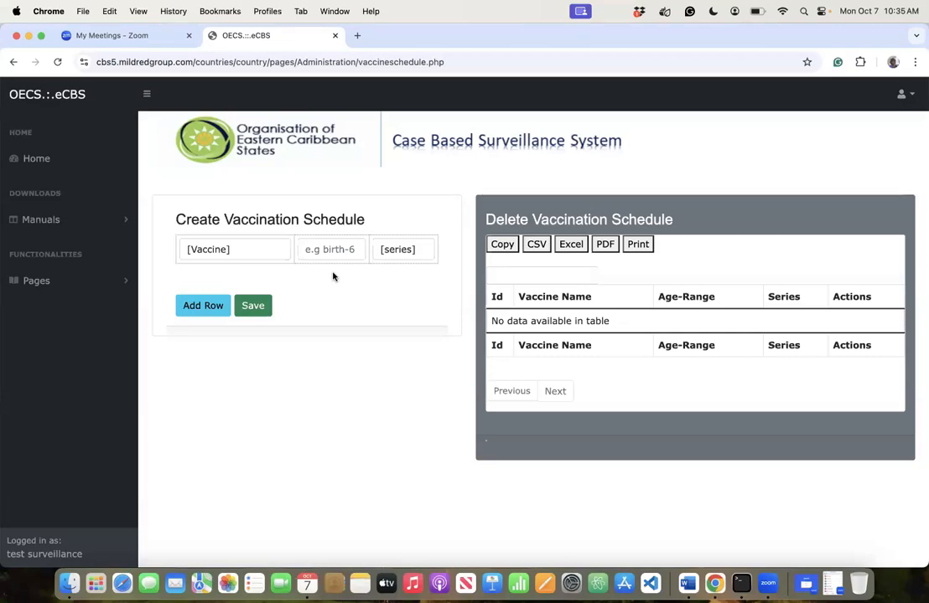
- Choose Pneumoccocal(polysaccharide)(PPSV23) as the first row's vaccine after first trying BCG
{"action": "left_click", "coordinate": [258, 255]}
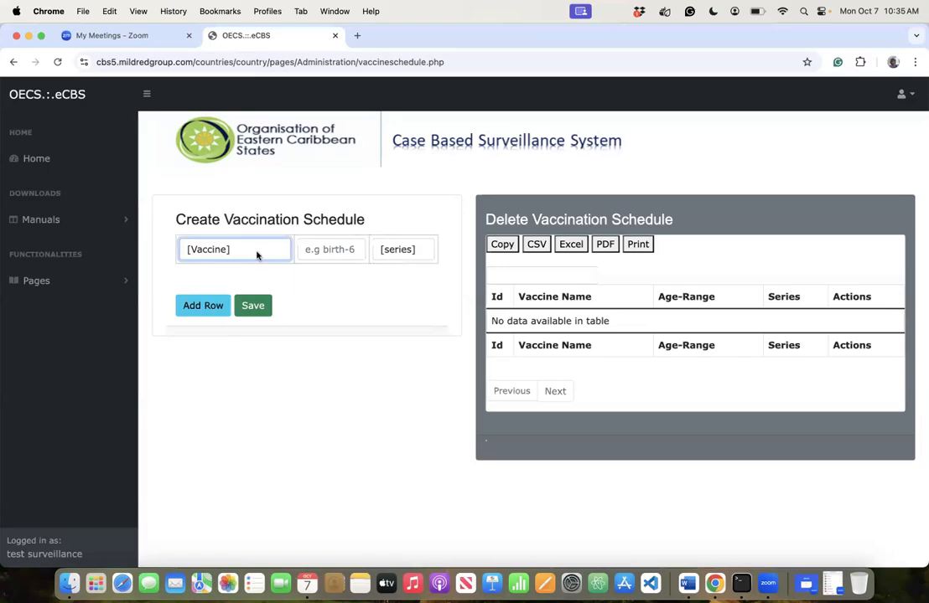
{"action": "left_click", "coordinate": [255, 255]}
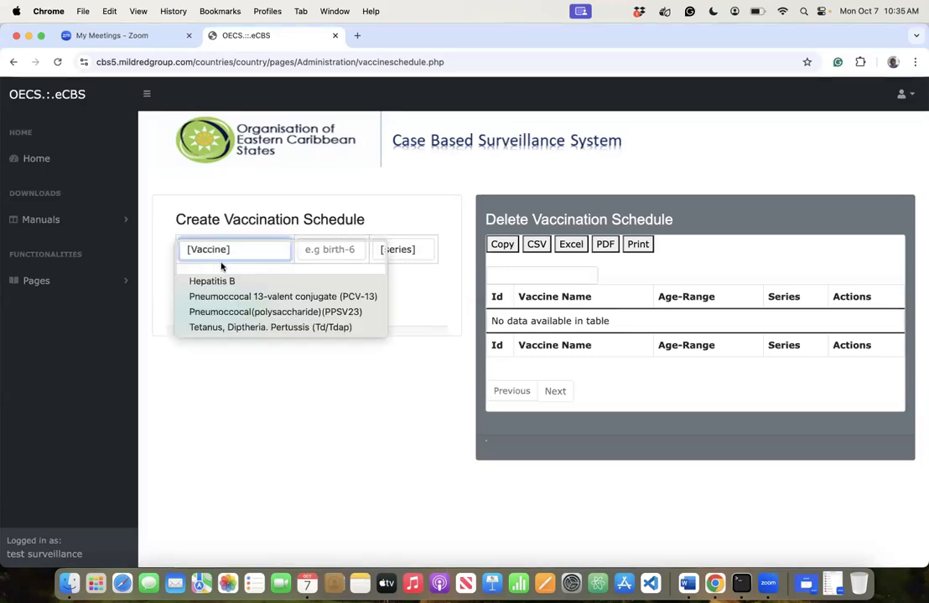
{"action": "left_click", "coordinate": [266, 265]}
{"action": "left_click", "coordinate": [328, 251]}
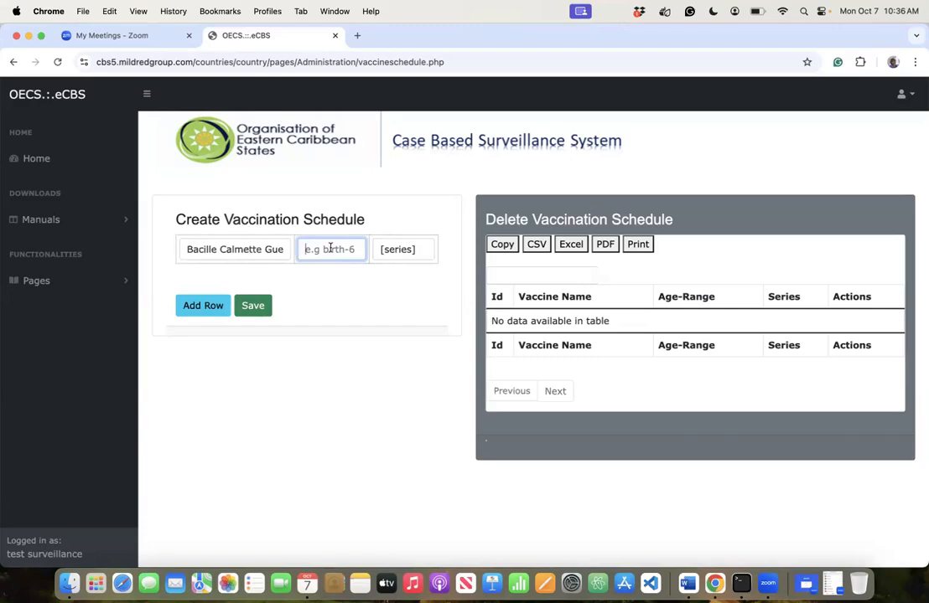
{"action": "left_click", "coordinate": [406, 250]}
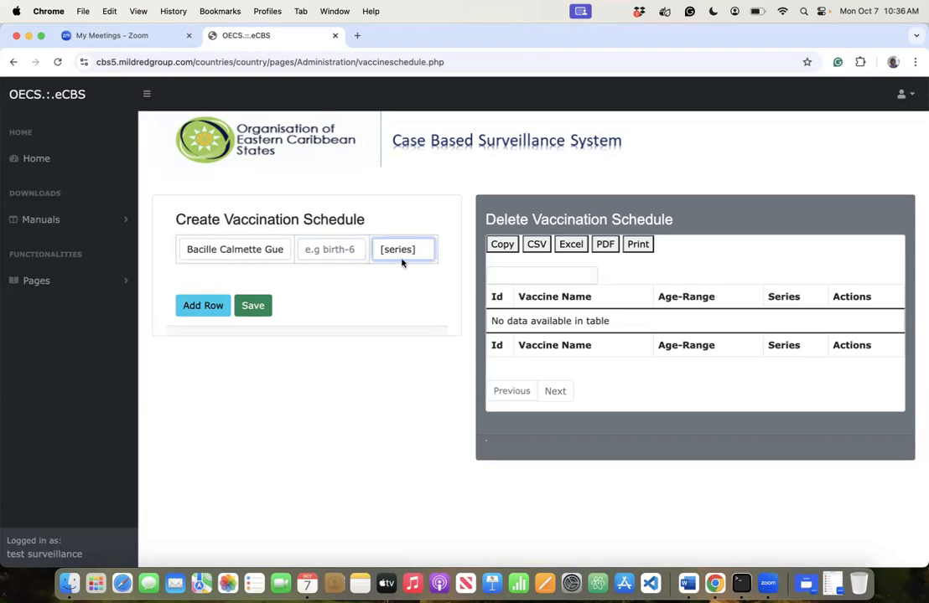
{"action": "key", "text": "space"}
{"action": "left_click", "coordinate": [336, 252]}
{"action": "left_click", "coordinate": [347, 251]}
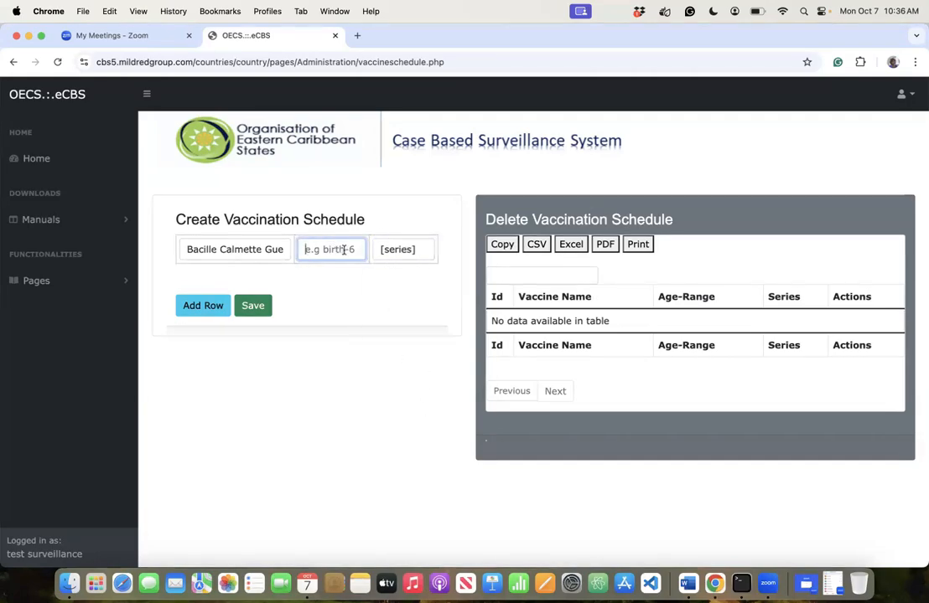
{"action": "left_click", "coordinate": [399, 253]}
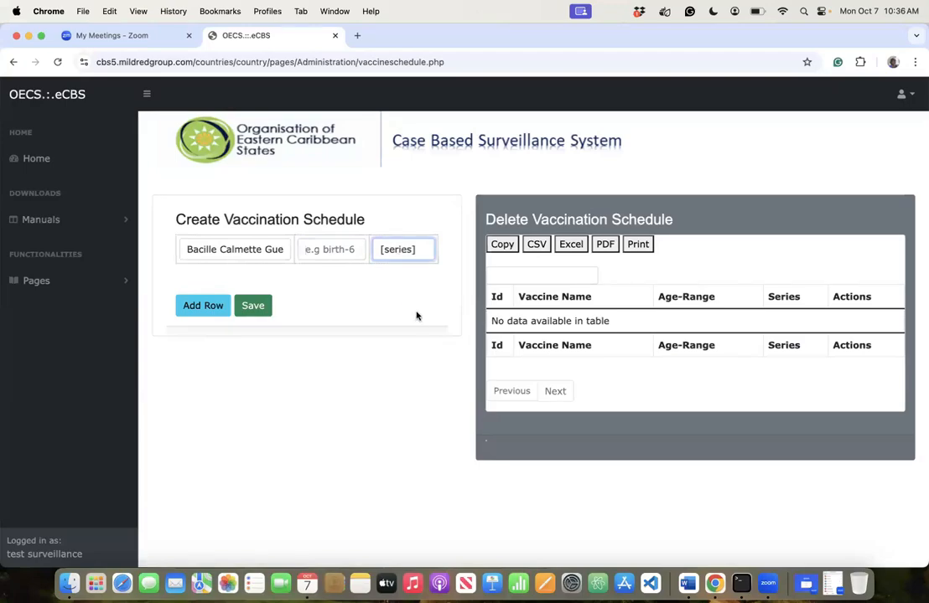
{"action": "left_click", "coordinate": [267, 251]}
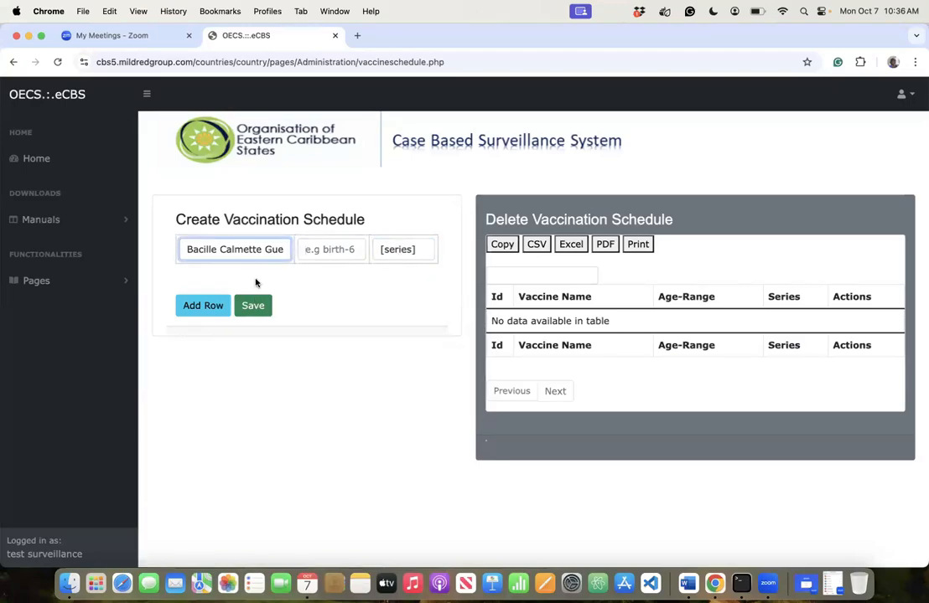
{"action": "left_click", "coordinate": [240, 300]}
{"action": "left_click", "coordinate": [340, 247]}
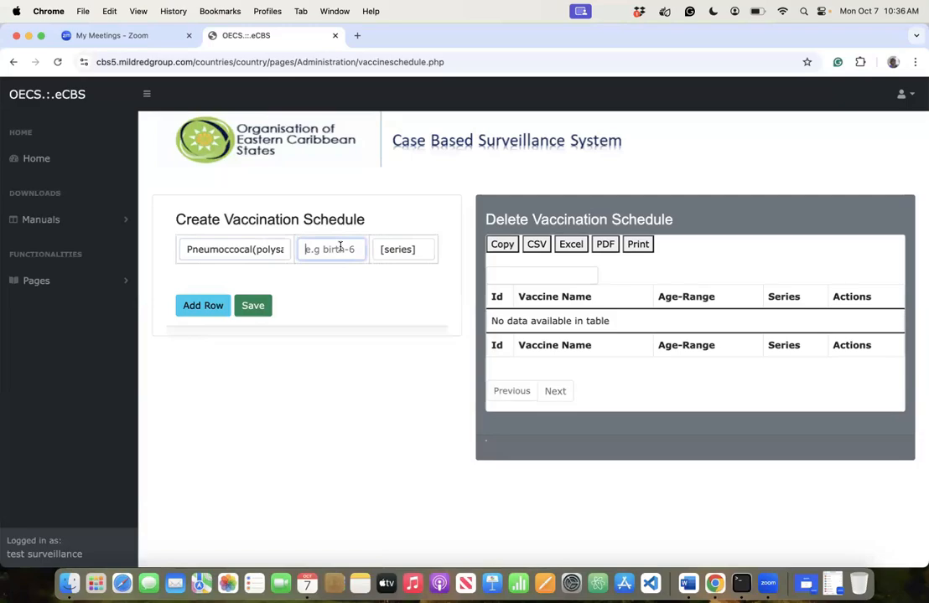
{"action": "left_click", "coordinate": [403, 250]}
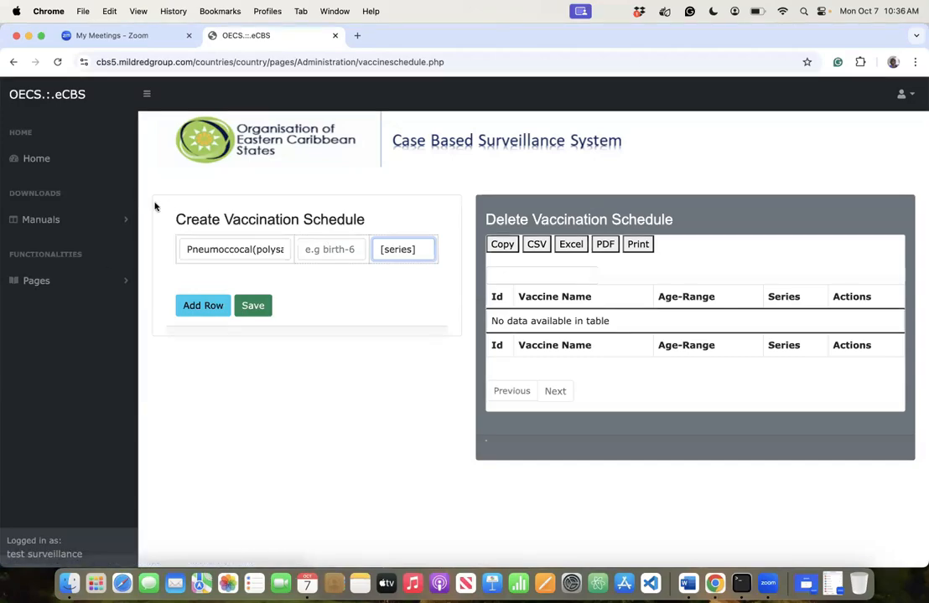
- Open National Census Population by Sex and Age Group under Pages > Configuration
{"action": "left_click", "coordinate": [36, 284]}
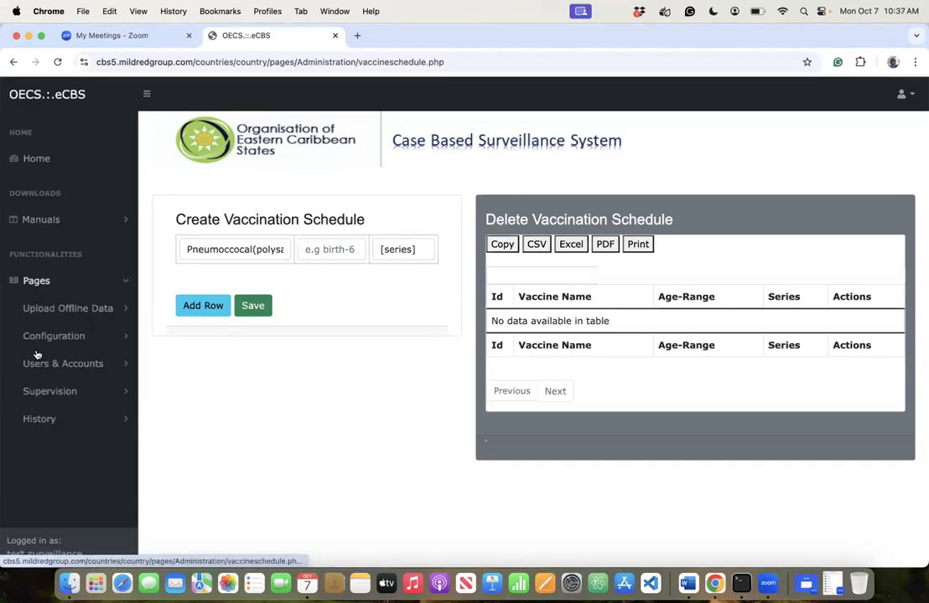
{"action": "left_click", "coordinate": [42, 336]}
{"action": "scroll", "coordinate": [50, 428], "scroll_direction": "down", "scroll_amount": 1}
{"action": "scroll", "coordinate": [77, 433], "scroll_direction": "down", "scroll_amount": 10}
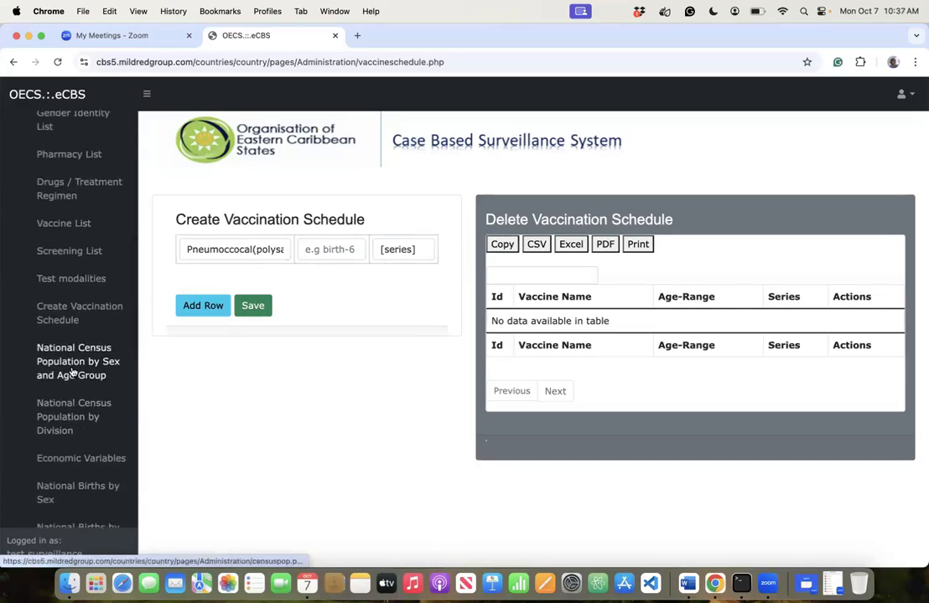
{"action": "left_click", "coordinate": [72, 372]}
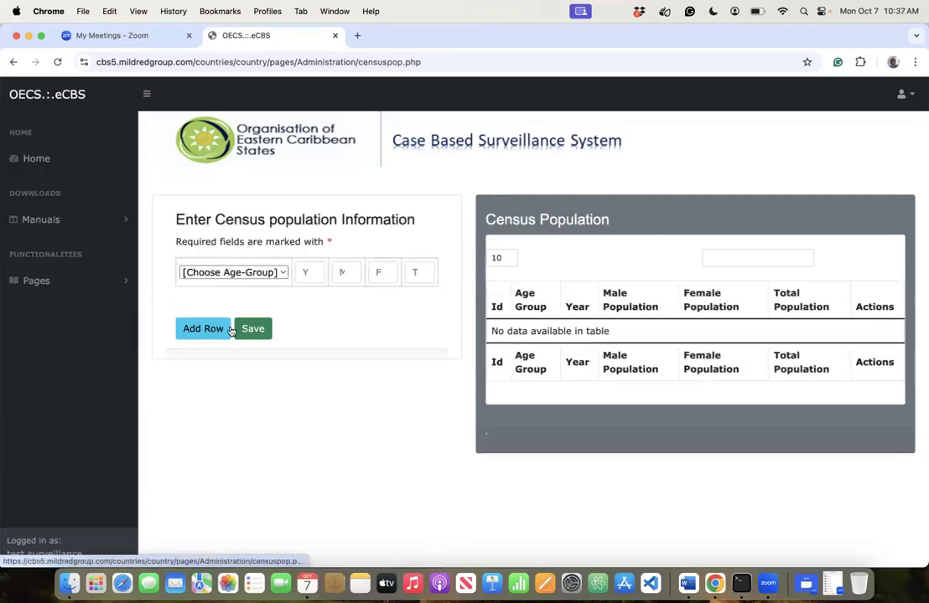
- Set the first census row's age group to 0-4 and move through the population fields
{"action": "left_click", "coordinate": [276, 278]}
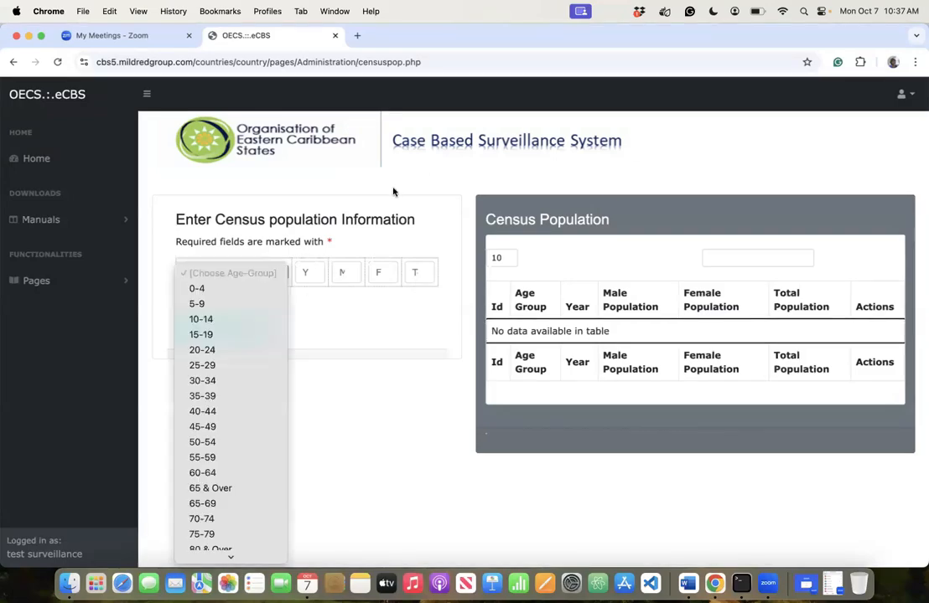
{"action": "left_click", "coordinate": [197, 289]}
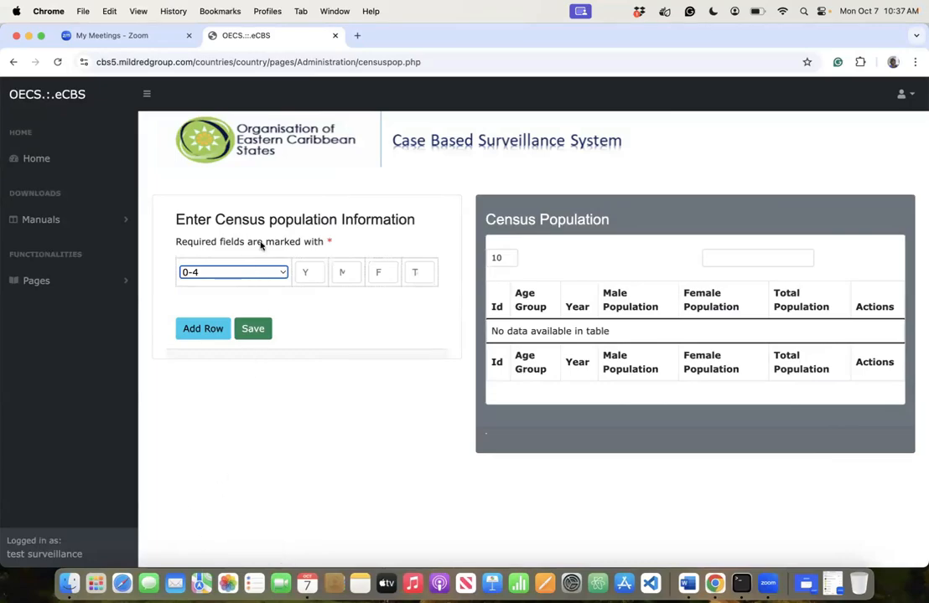
{"action": "left_click", "coordinate": [263, 274]}
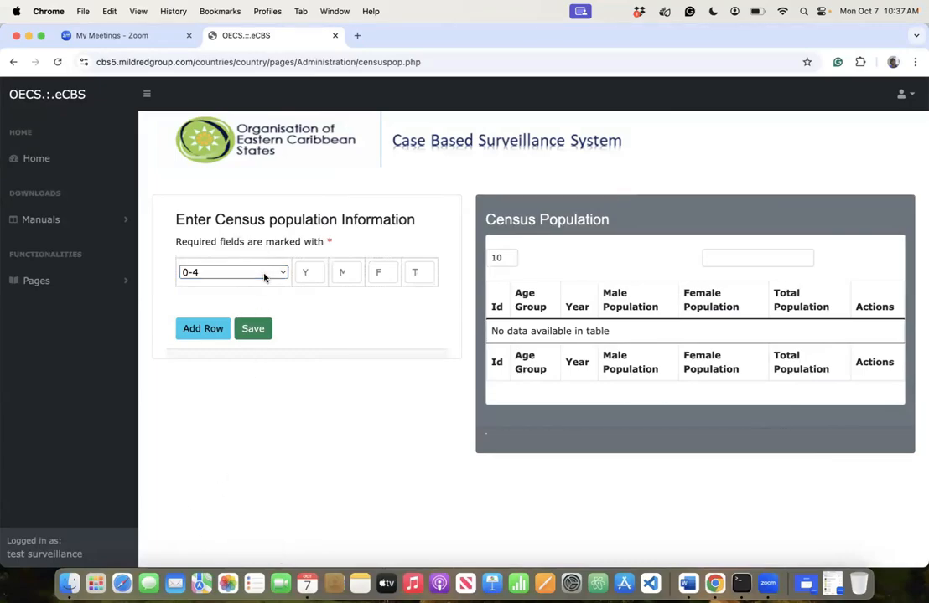
{"action": "left_click", "coordinate": [310, 277]}
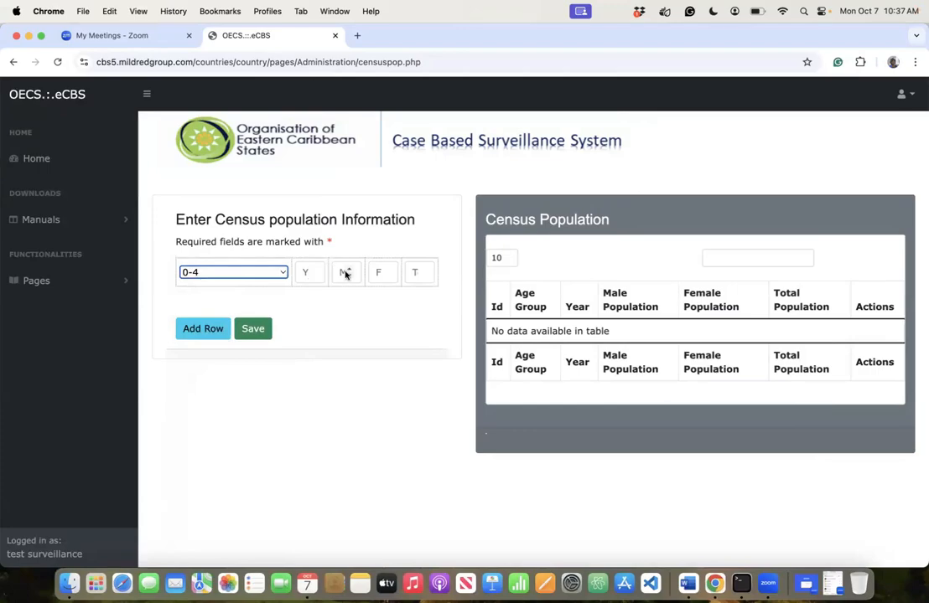
{"action": "left_click", "coordinate": [342, 274]}
{"action": "left_click", "coordinate": [381, 273]}
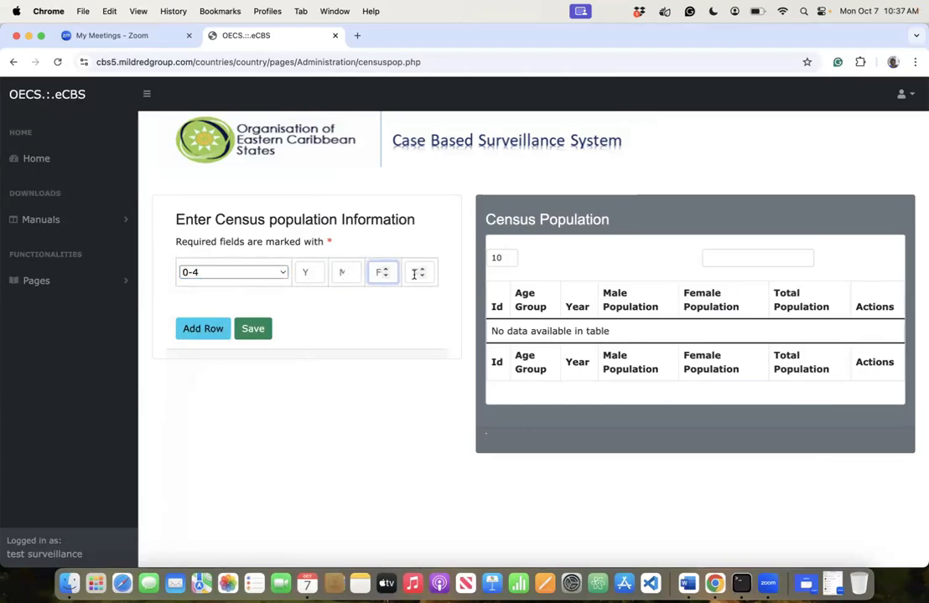
{"action": "left_click", "coordinate": [411, 273]}
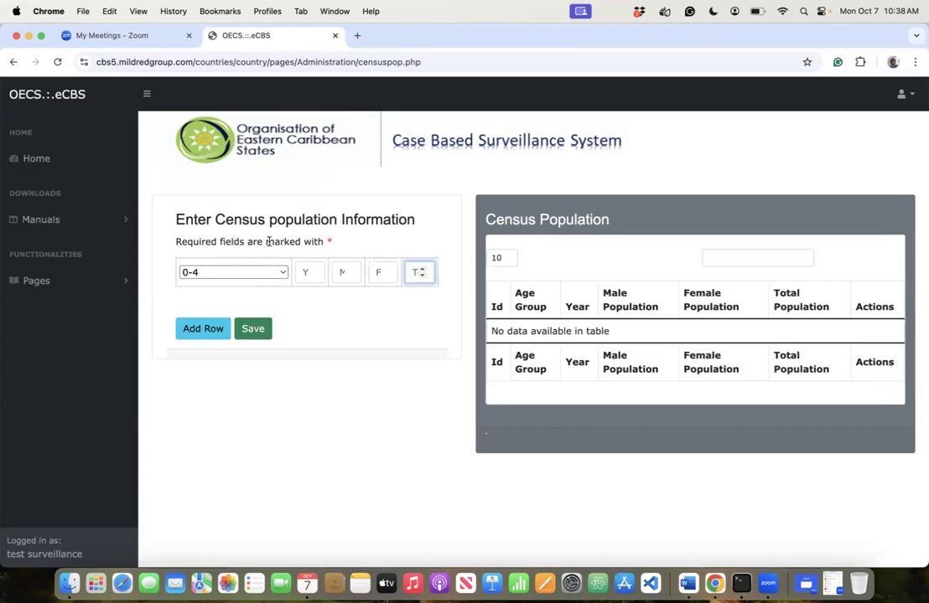
- Open Economic Variables from the Pages > Configuration sidebar menu
{"action": "left_click", "coordinate": [36, 279]}
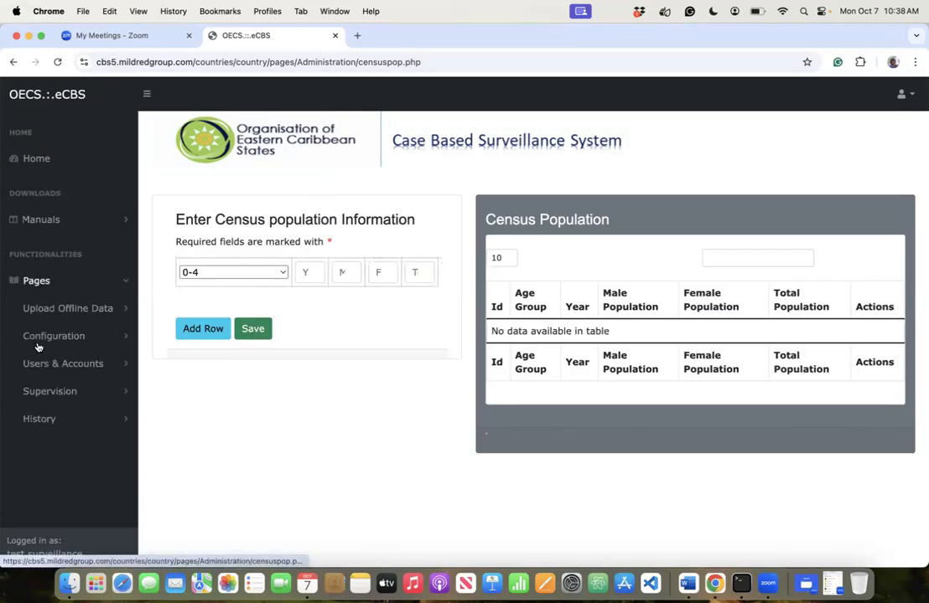
{"action": "left_click", "coordinate": [39, 344]}
{"action": "left_click", "coordinate": [39, 344]}
{"action": "left_click", "coordinate": [41, 337]}
{"action": "scroll", "coordinate": [46, 439], "scroll_direction": "down", "scroll_amount": 8}
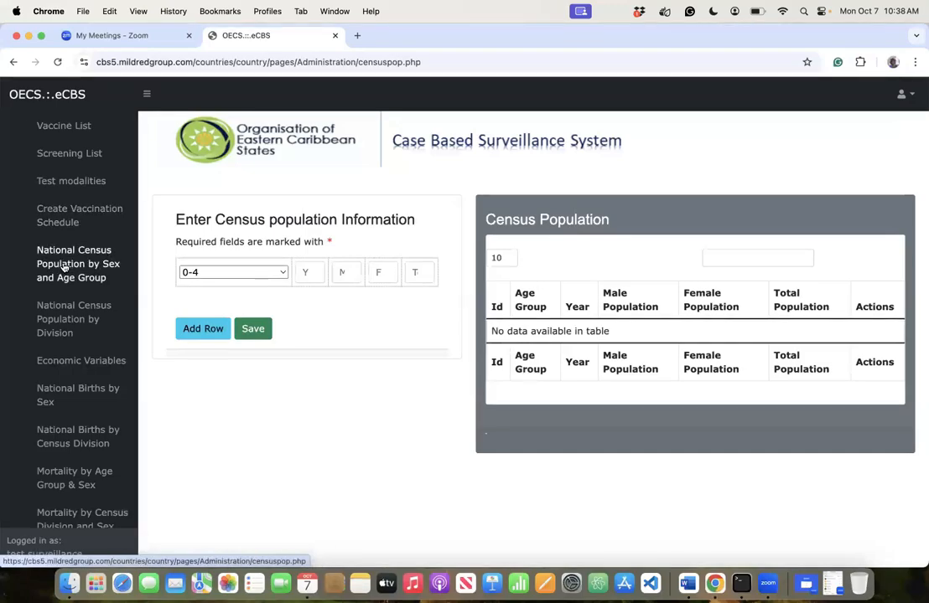
{"action": "left_click", "coordinate": [74, 361]}
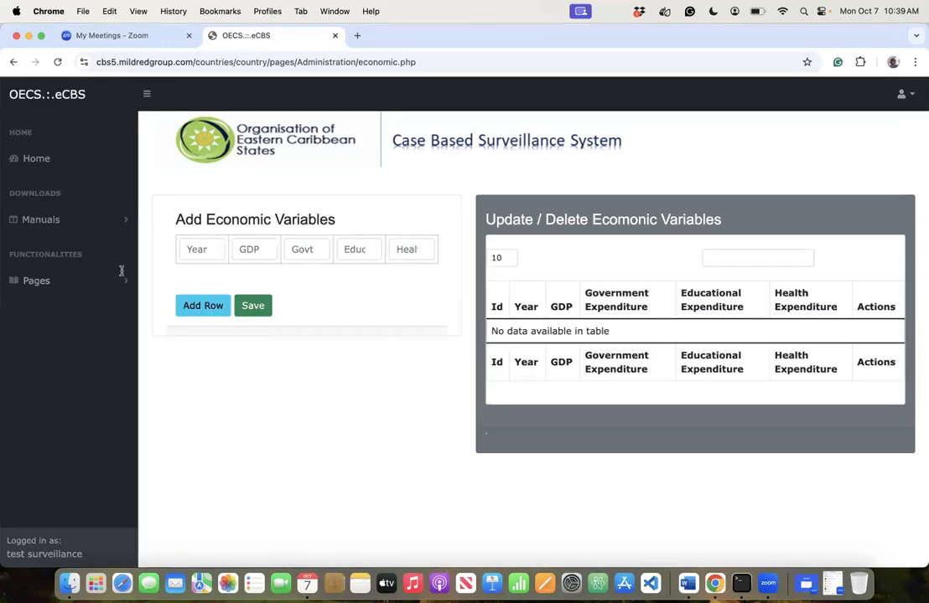
- Open Child Mortality from the bottom of the Pages > Configuration sidebar list
{"action": "left_click", "coordinate": [97, 286]}
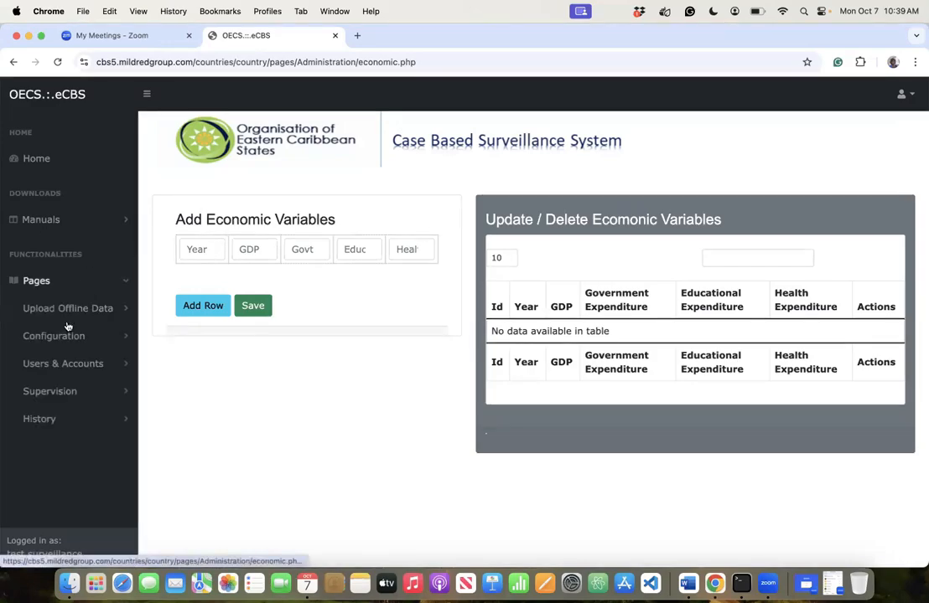
{"action": "left_click", "coordinate": [65, 336]}
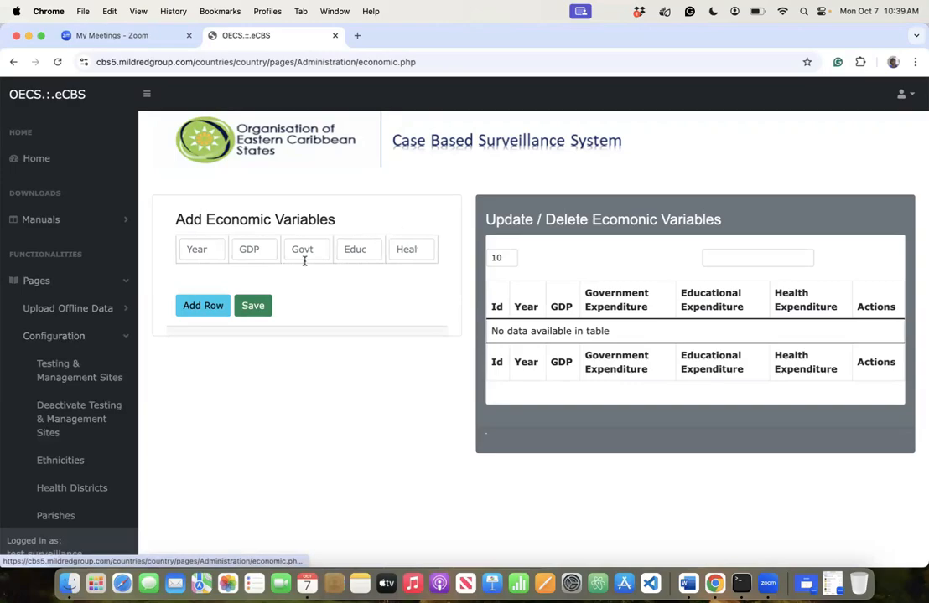
{"action": "scroll", "coordinate": [68, 439], "scroll_direction": "down", "scroll_amount": 5}
{"action": "scroll", "coordinate": [66, 442], "scroll_direction": "down", "scroll_amount": 3}
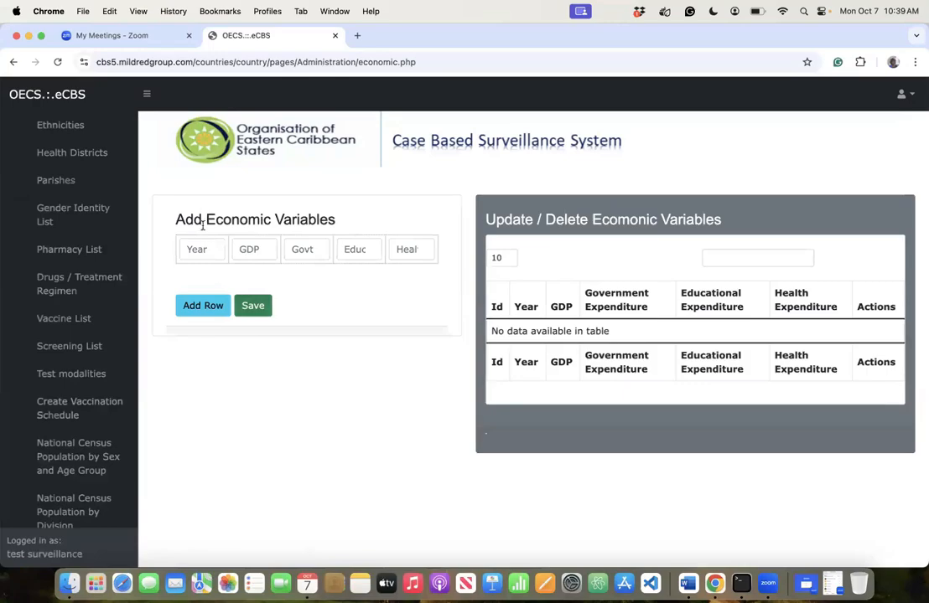
{"action": "scroll", "coordinate": [88, 436], "scroll_direction": "down", "scroll_amount": 10}
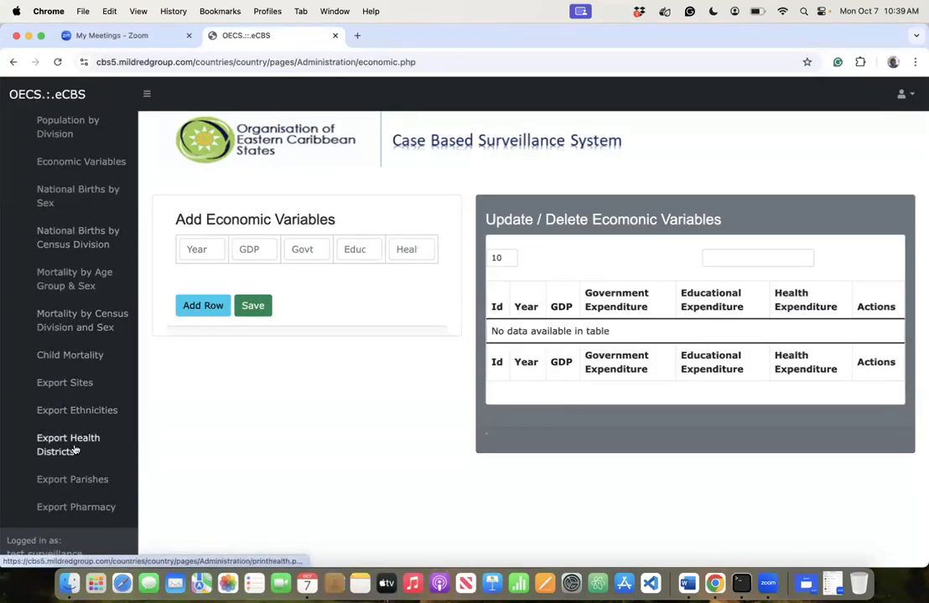
{"action": "scroll", "coordinate": [75, 451], "scroll_direction": "down", "scroll_amount": 3}
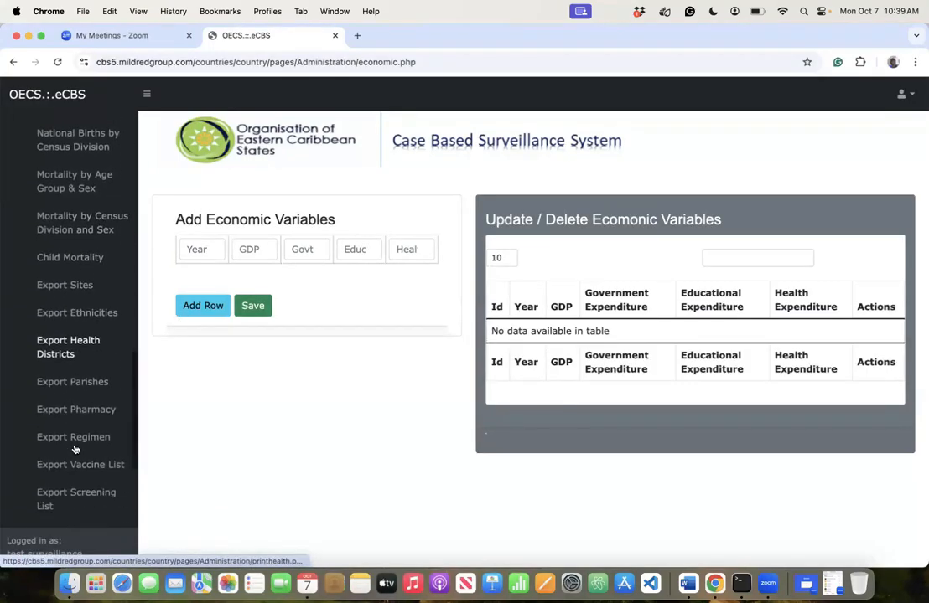
{"action": "left_click", "coordinate": [86, 254]}
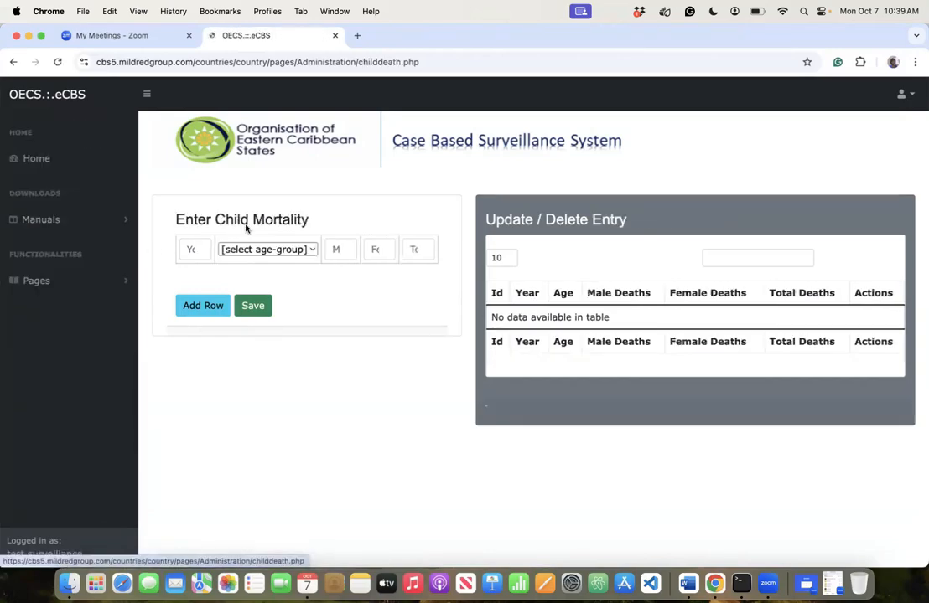
- Look through the child age-group options without selecting one
{"action": "left_click", "coordinate": [278, 251]}
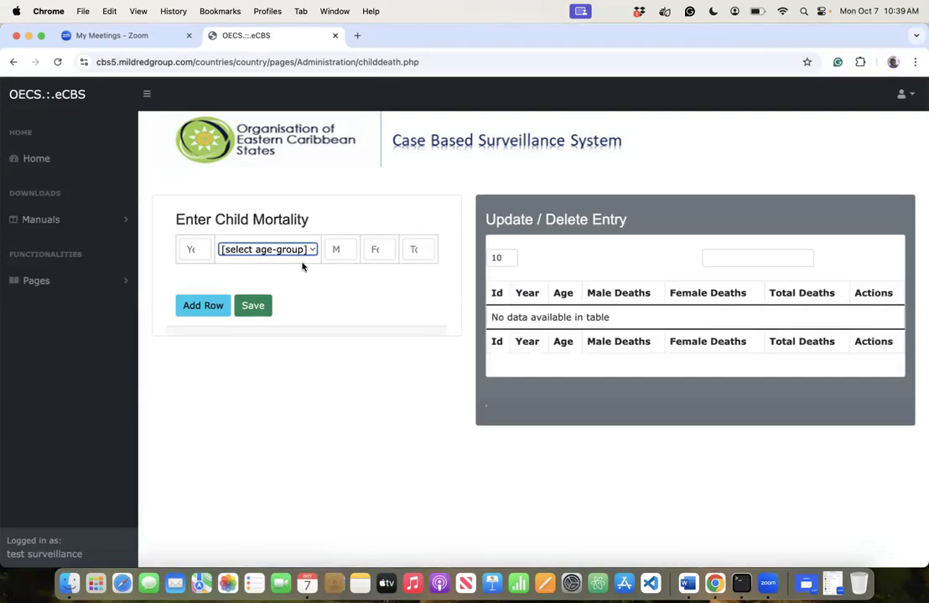
{"action": "left_click", "coordinate": [263, 252]}
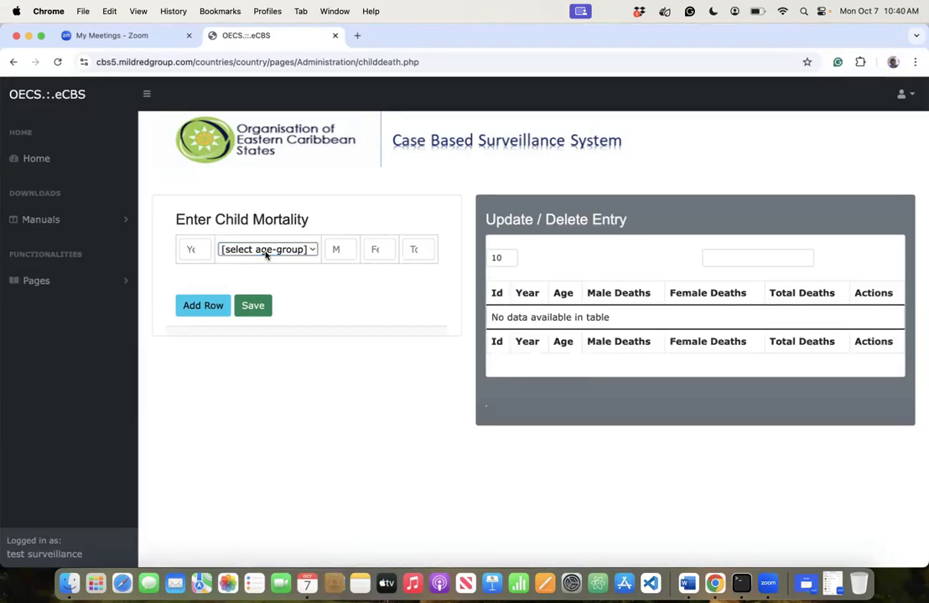
{"action": "left_click", "coordinate": [292, 244]}
{"action": "left_click", "coordinate": [293, 250]}
{"action": "left_click", "coordinate": [264, 248]}
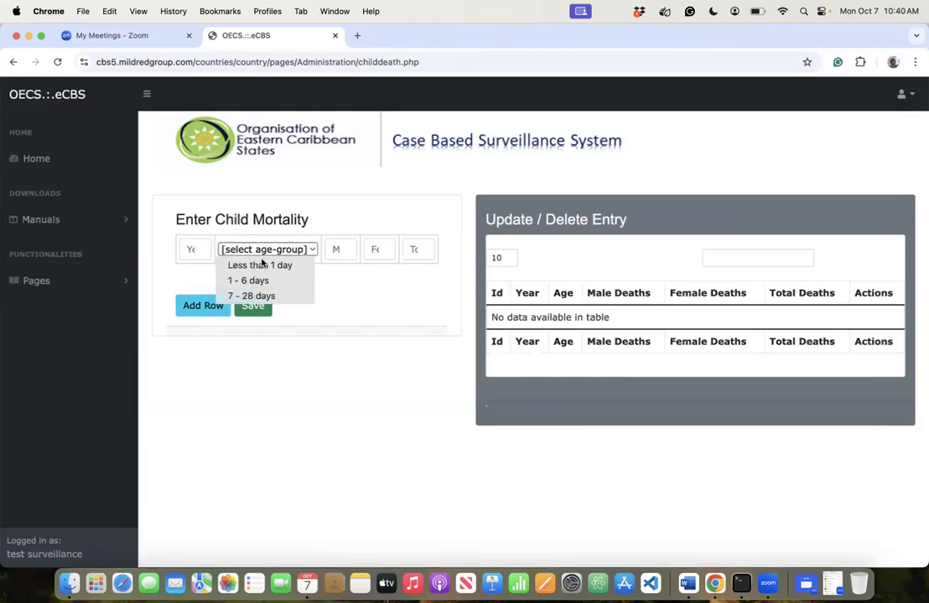
{"action": "left_click", "coordinate": [77, 284]}
- Open Export Sites under Pages > Configuration to list the registered sites
{"action": "left_click", "coordinate": [79, 288]}
{"action": "left_click", "coordinate": [78, 335]}
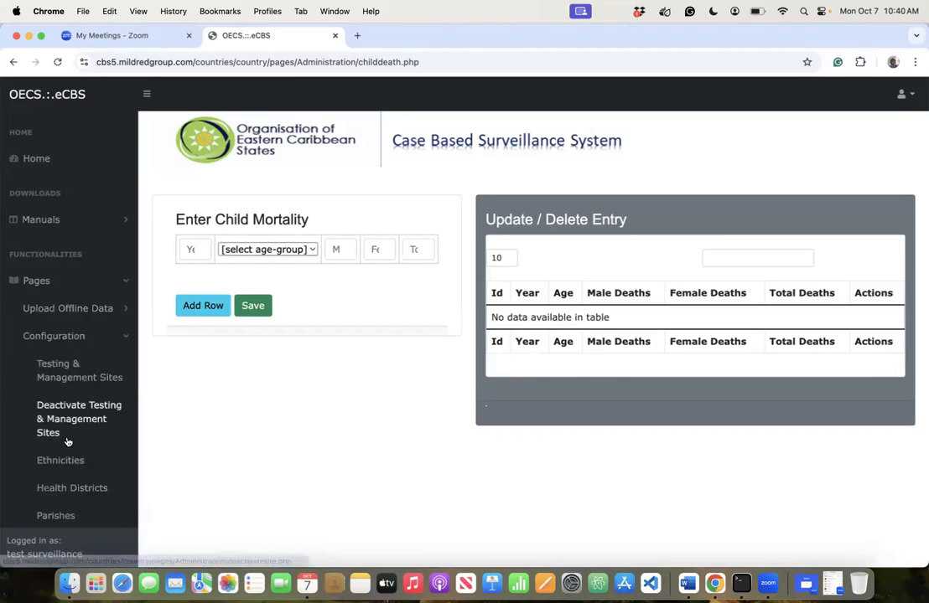
{"action": "scroll", "coordinate": [69, 442], "scroll_direction": "down", "scroll_amount": 5}
{"action": "scroll", "coordinate": [68, 436], "scroll_direction": "up", "scroll_amount": 1}
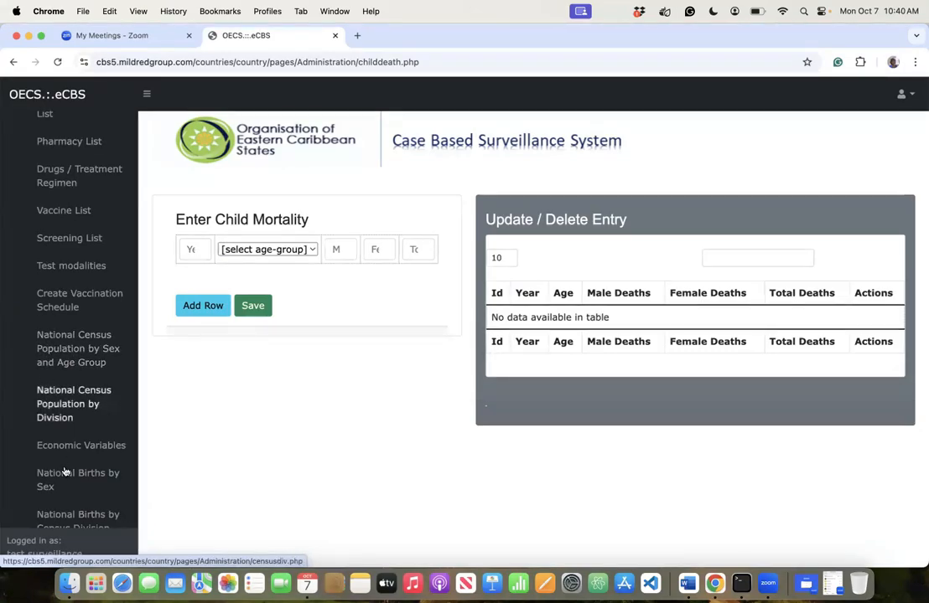
{"action": "scroll", "coordinate": [59, 452], "scroll_direction": "down", "scroll_amount": 4}
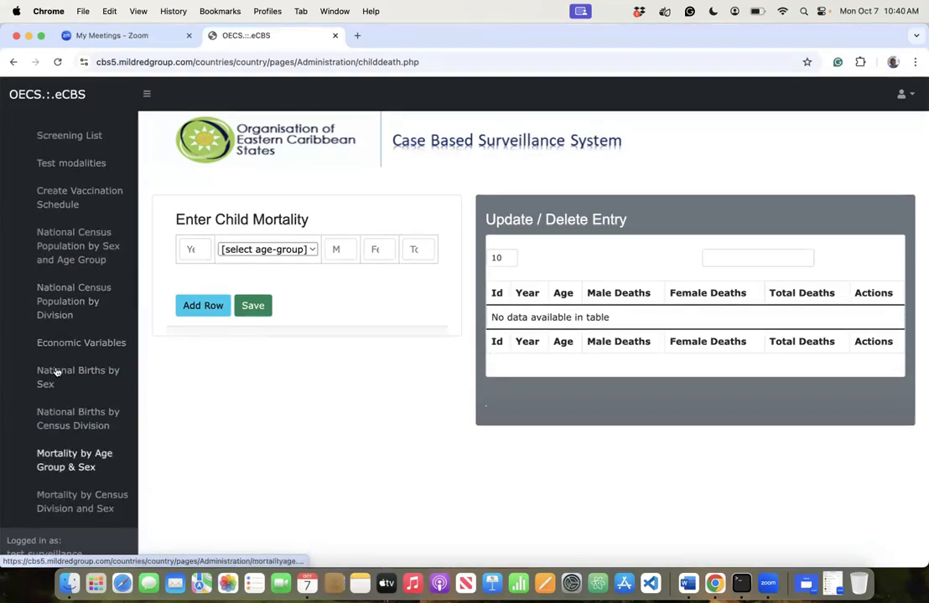
{"action": "scroll", "coordinate": [65, 463], "scroll_direction": "down", "scroll_amount": 5}
{"action": "scroll", "coordinate": [64, 461], "scroll_direction": "down", "scroll_amount": 5}
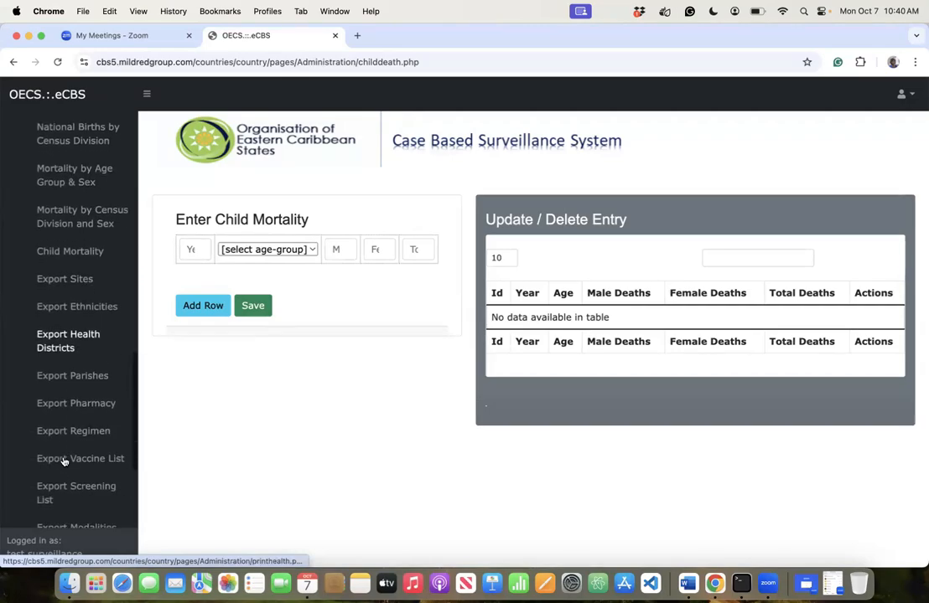
{"action": "left_click", "coordinate": [66, 284]}
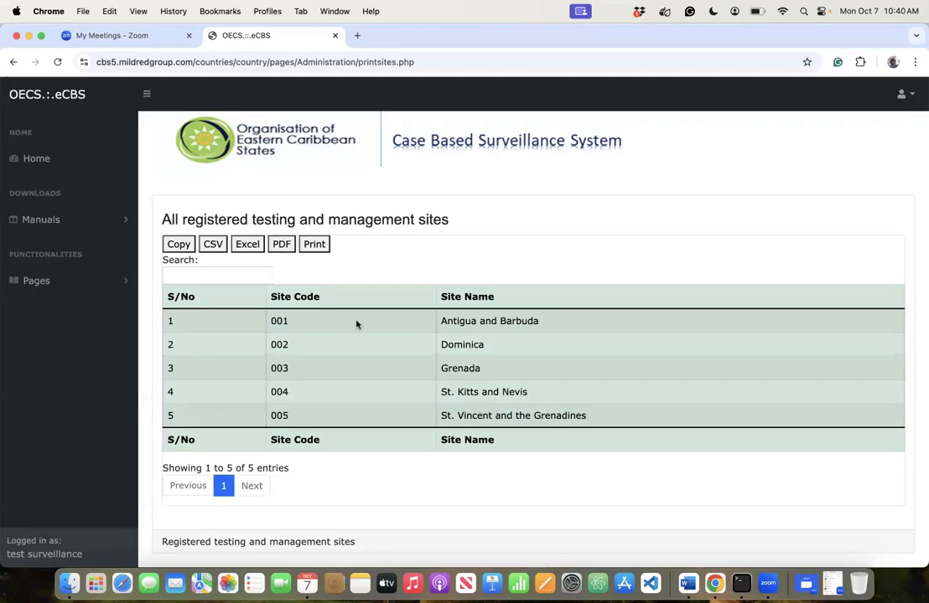
- Open Deactivate Testing & Management Sites under Pages > Configuration
{"action": "left_click", "coordinate": [83, 284]}
{"action": "left_click", "coordinate": [80, 336]}
{"action": "scroll", "coordinate": [83, 445], "scroll_direction": "down", "scroll_amount": 10}
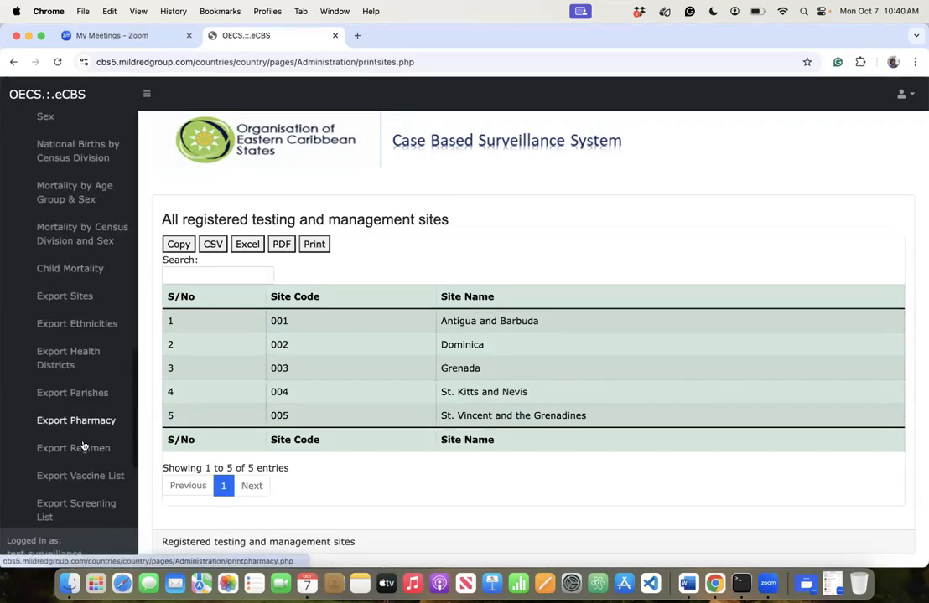
{"action": "scroll", "coordinate": [76, 378], "scroll_direction": "up", "scroll_amount": 1}
{"action": "scroll", "coordinate": [66, 486], "scroll_direction": "down", "scroll_amount": 3}
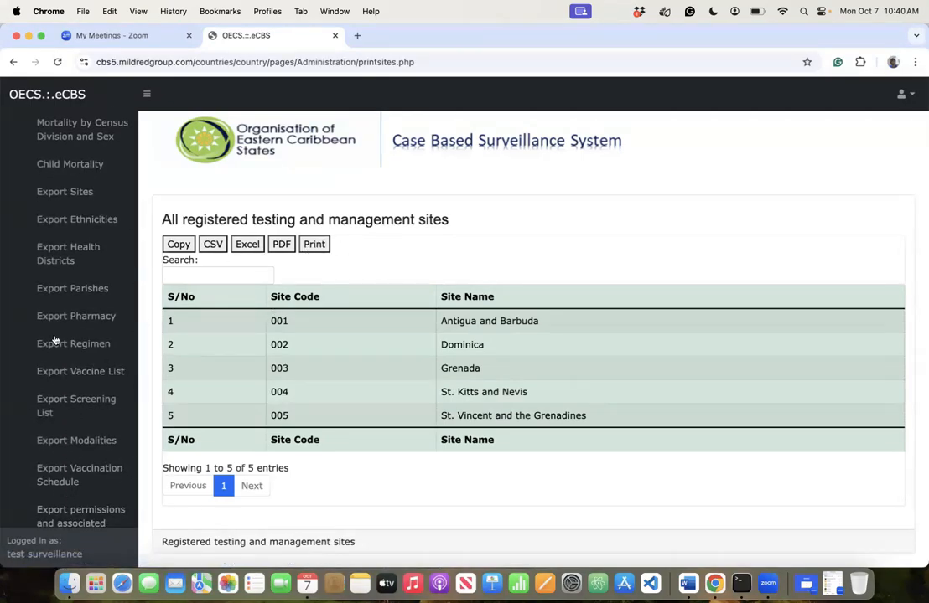
{"action": "scroll", "coordinate": [78, 491], "scroll_direction": "down", "scroll_amount": 3}
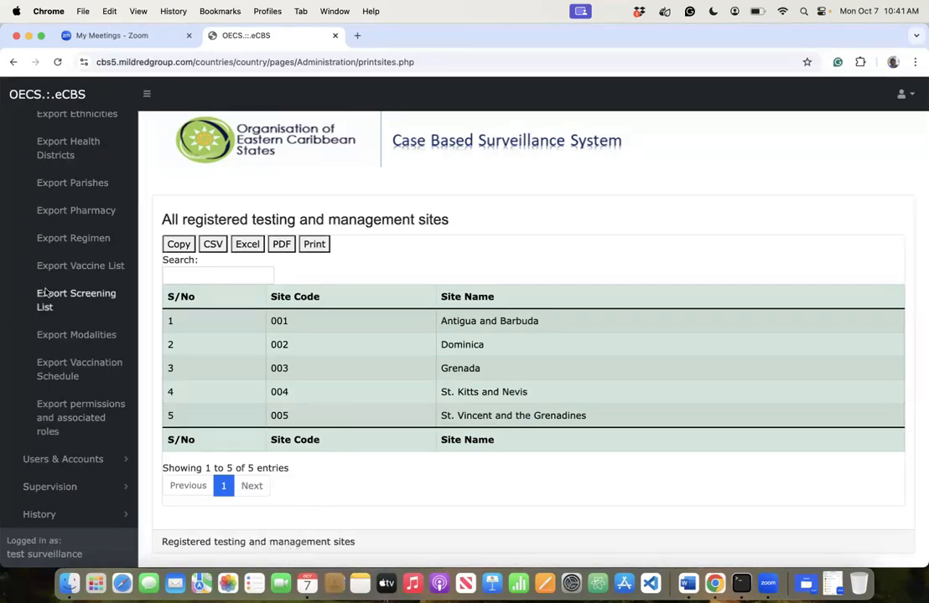
{"action": "scroll", "coordinate": [59, 277], "scroll_direction": "up", "scroll_amount": 10}
{"action": "scroll", "coordinate": [70, 248], "scroll_direction": "up", "scroll_amount": 5}
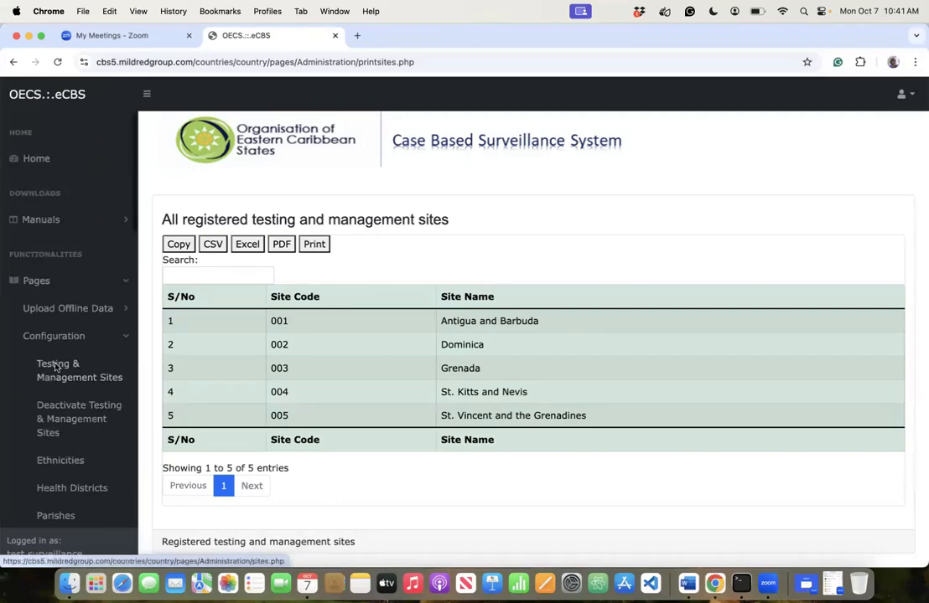
{"action": "left_click", "coordinate": [63, 417]}
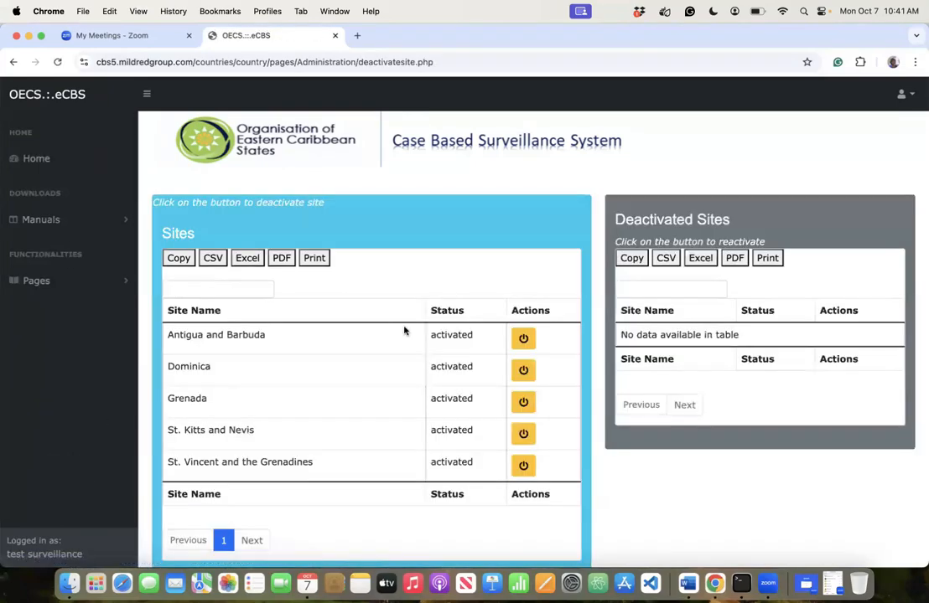
- Deactivate Antigua and Barbuda, confirm, then reactivate it and confirm
{"action": "left_click", "coordinate": [522, 340]}
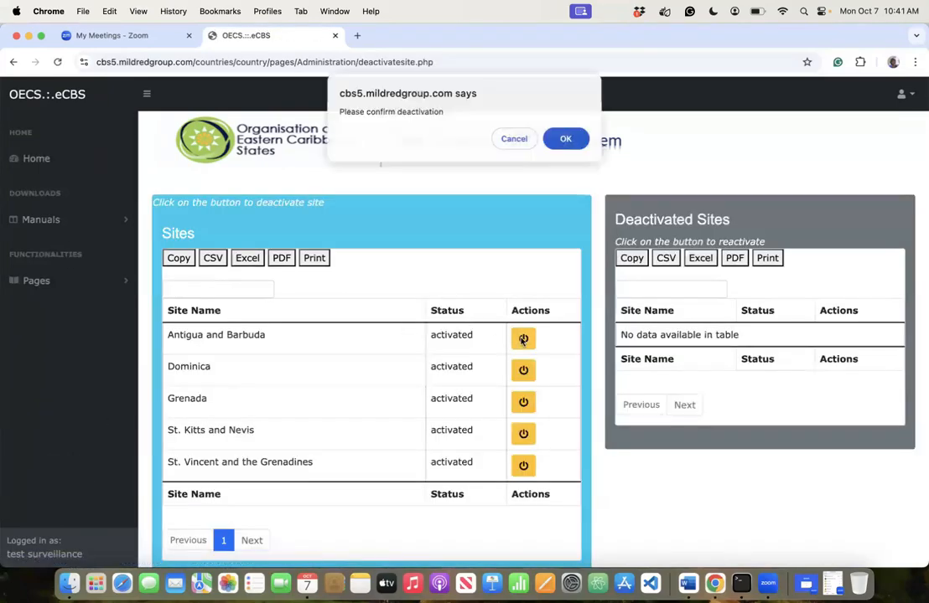
{"action": "left_click", "coordinate": [565, 139]}
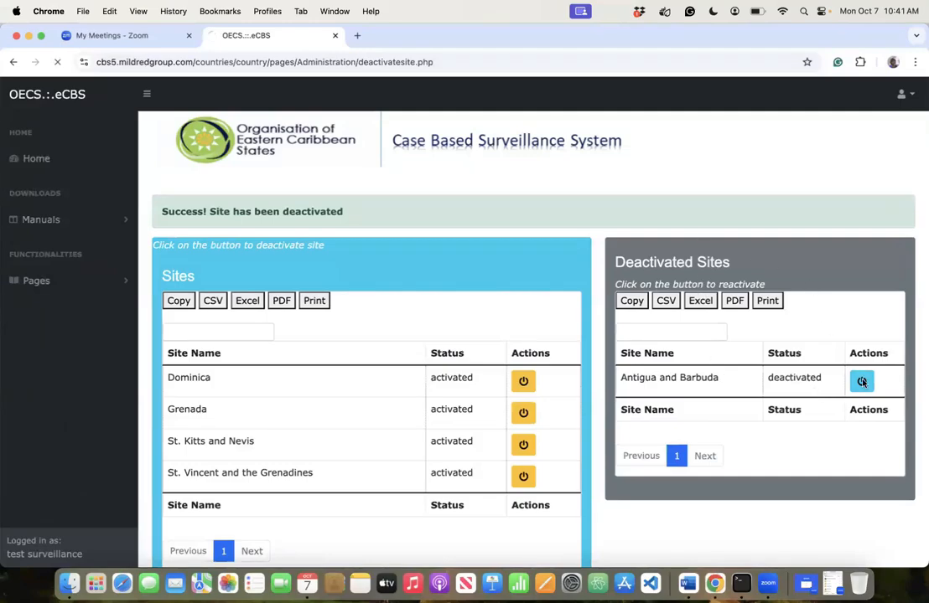
{"action": "left_click", "coordinate": [864, 339]}
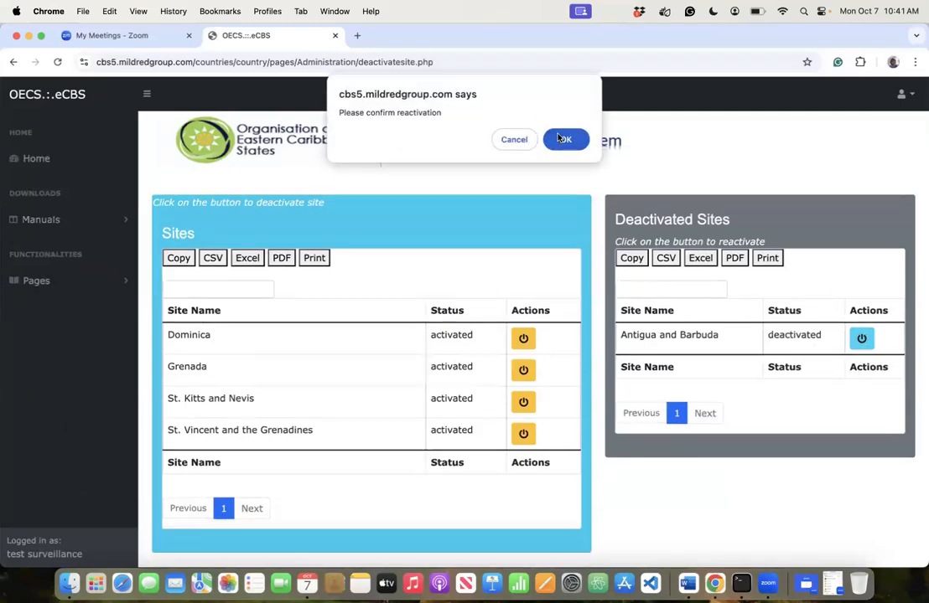
{"action": "left_click", "coordinate": [562, 139]}
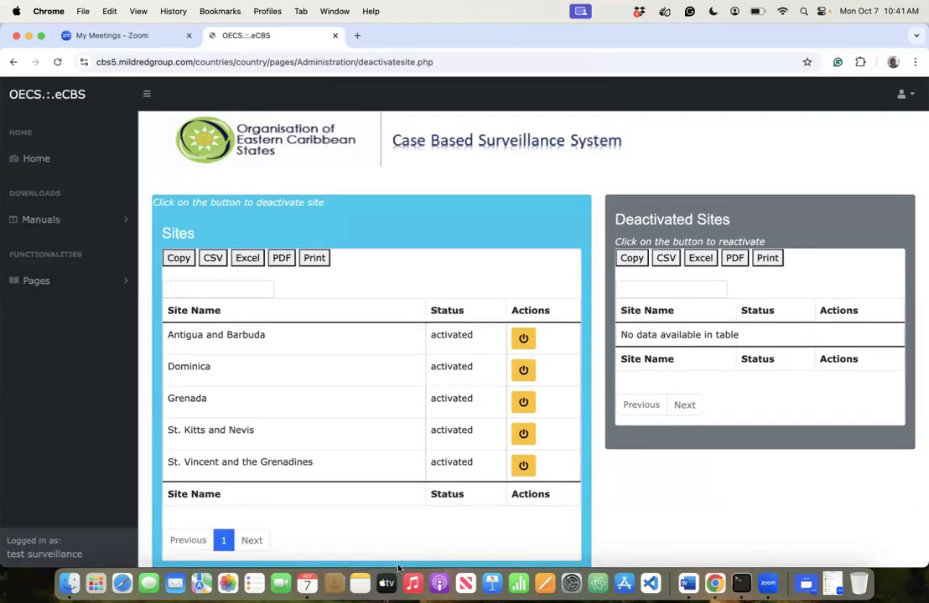
{"action": "left_click", "coordinate": [49, 282]}
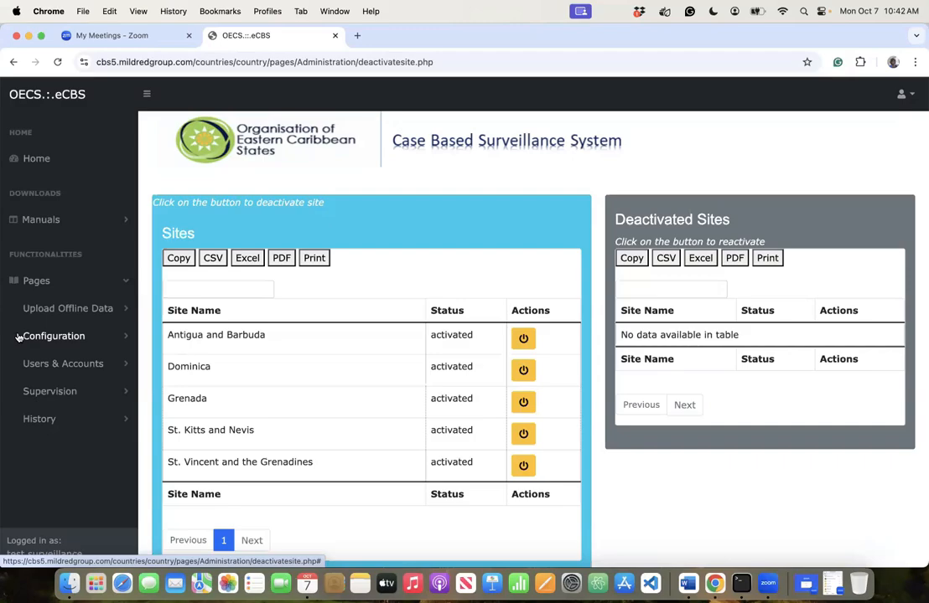
- Open Create New User under Pages > Users & Accounts
{"action": "left_click", "coordinate": [39, 363]}
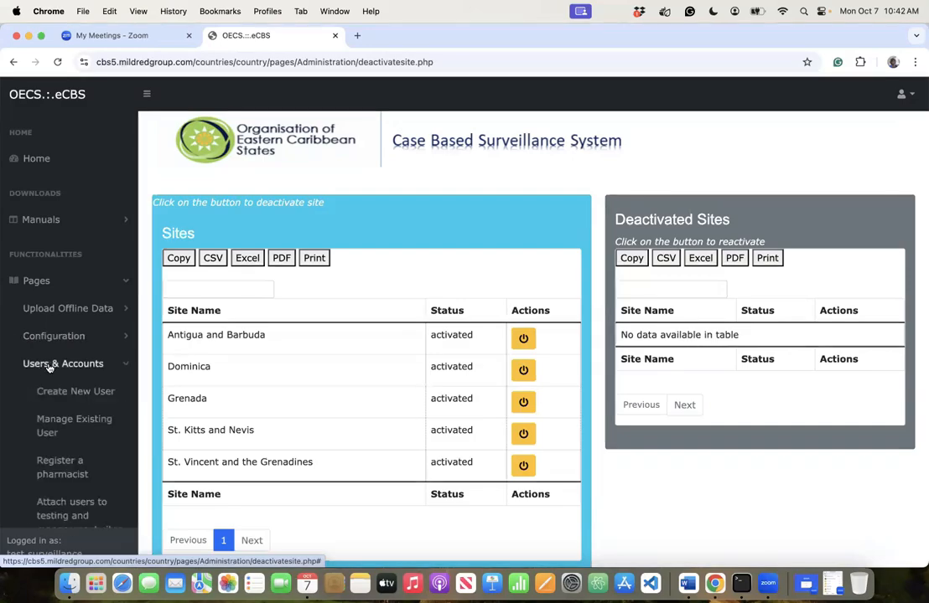
{"action": "scroll", "coordinate": [58, 405], "scroll_direction": "down", "scroll_amount": 5}
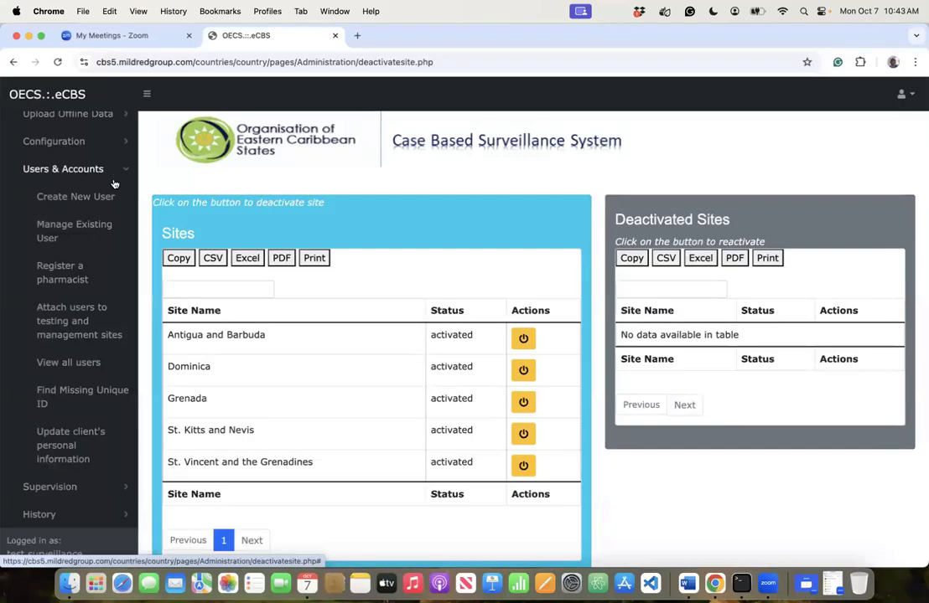
{"action": "left_click", "coordinate": [56, 169]}
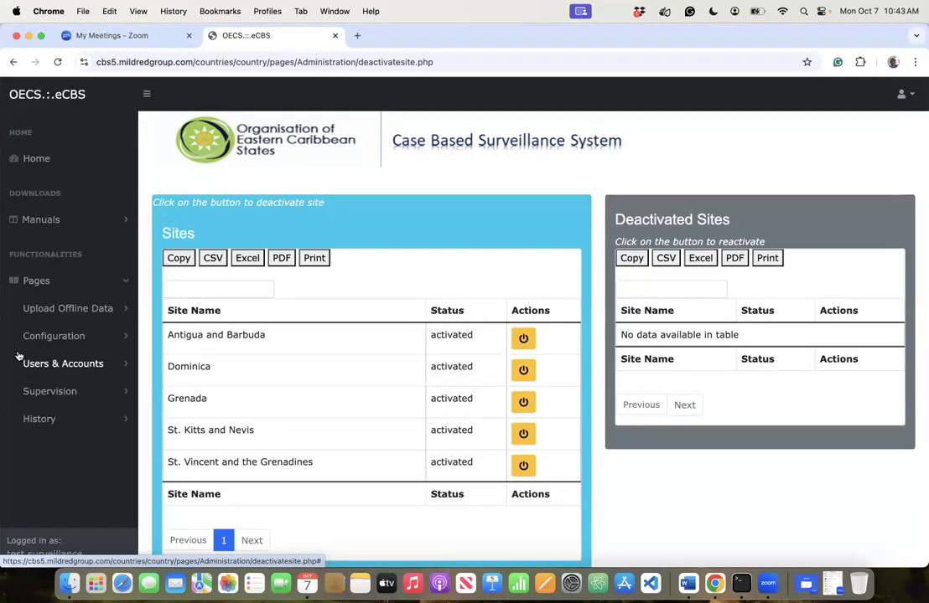
{"action": "left_click", "coordinate": [89, 364]}
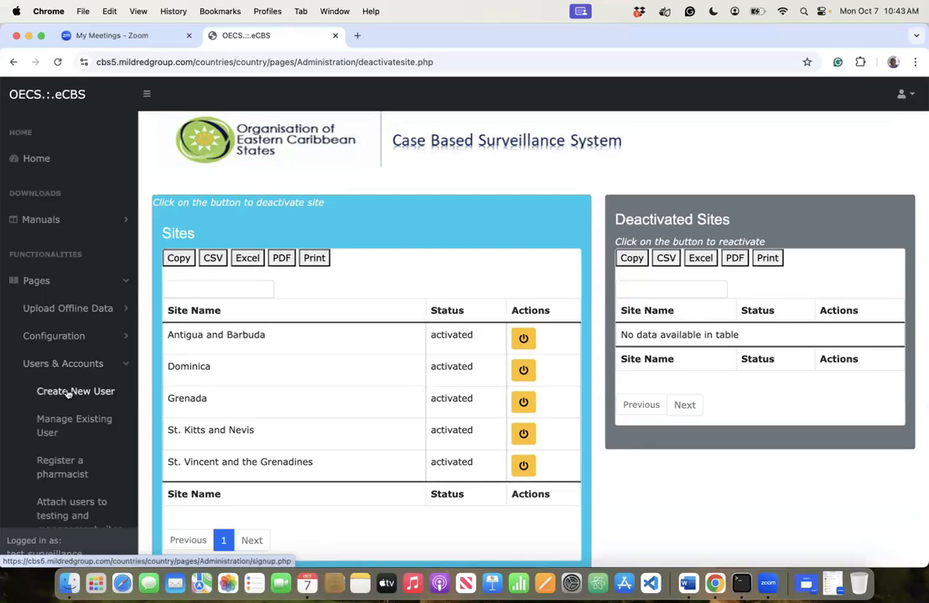
{"action": "scroll", "coordinate": [71, 393], "scroll_direction": "down", "scroll_amount": 3}
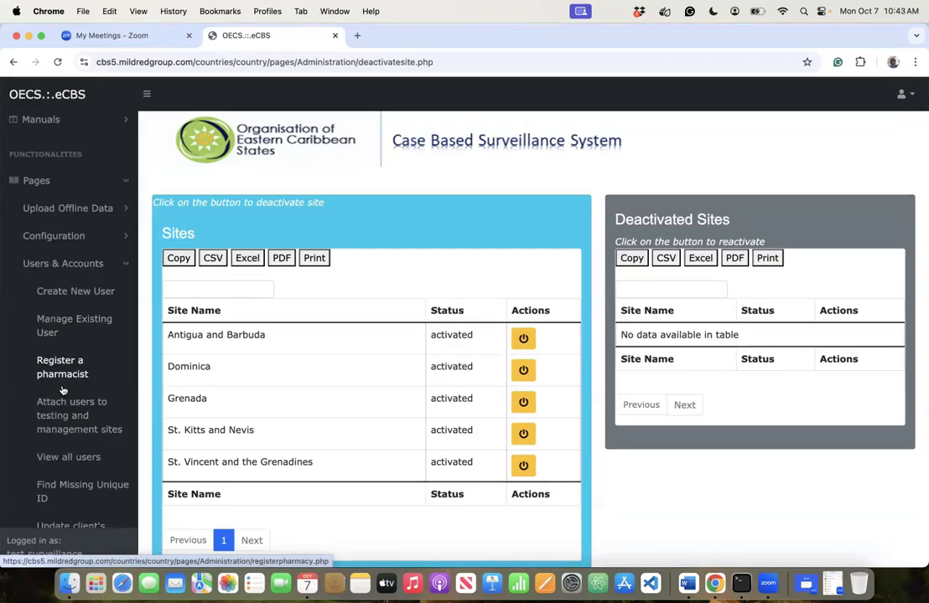
{"action": "scroll", "coordinate": [63, 410], "scroll_direction": "down", "scroll_amount": 3}
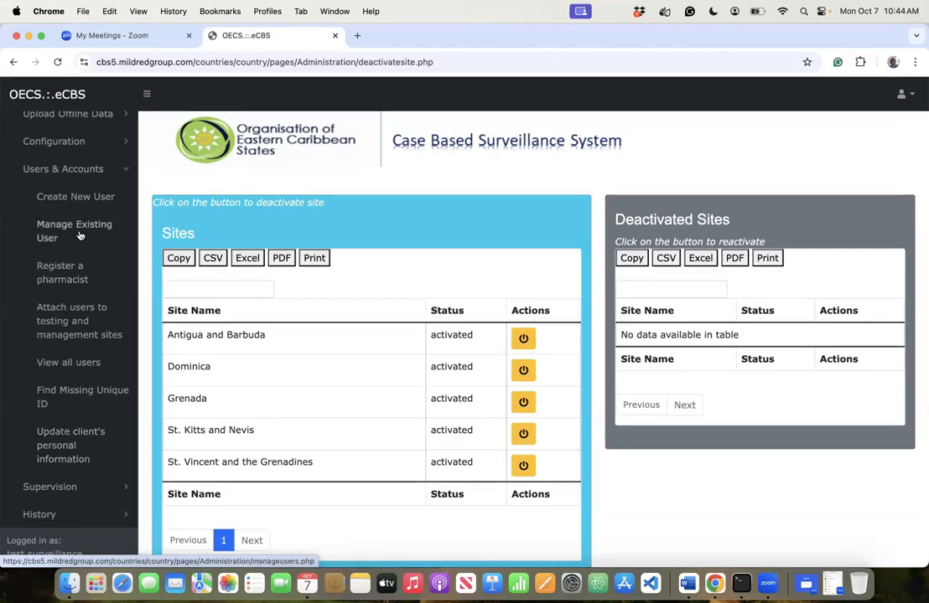
{"action": "left_click", "coordinate": [76, 197]}
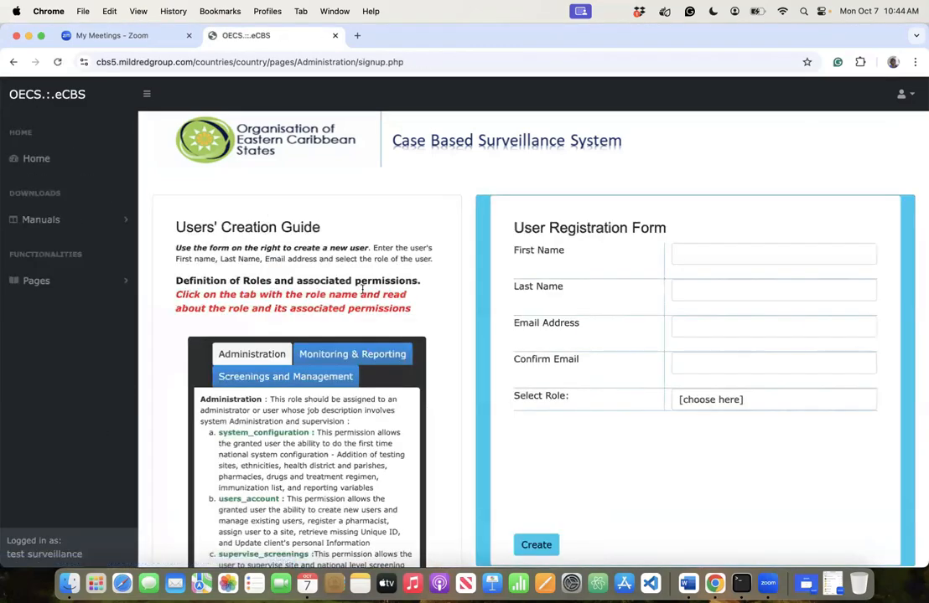
{"action": "scroll", "coordinate": [389, 327], "scroll_direction": "down", "scroll_amount": 4}
{"action": "scroll", "coordinate": [389, 327], "scroll_direction": "up", "scroll_amount": 3}
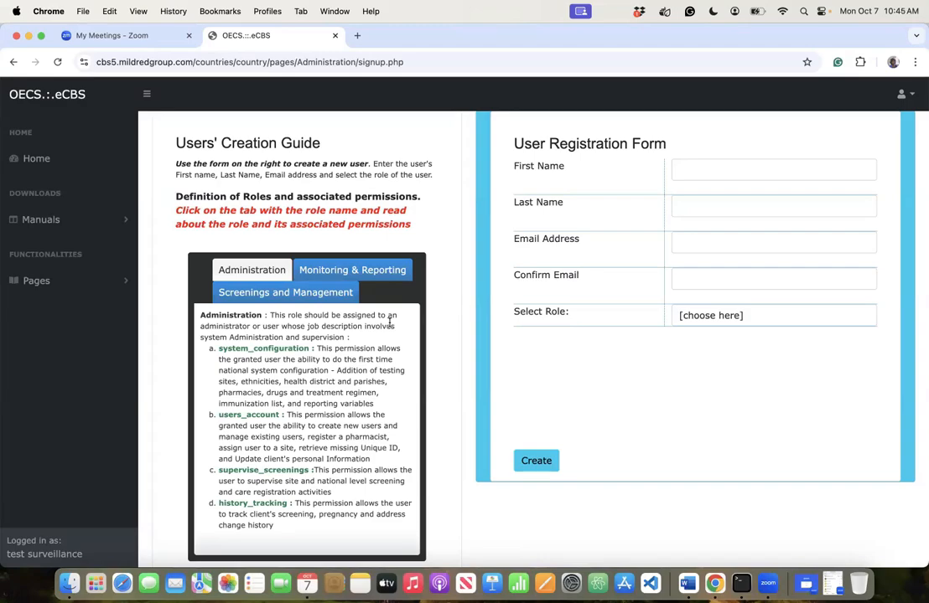
- Choose Administration as the new user's role and review the four Administrator Permissions listed
{"action": "left_click", "coordinate": [714, 321]}
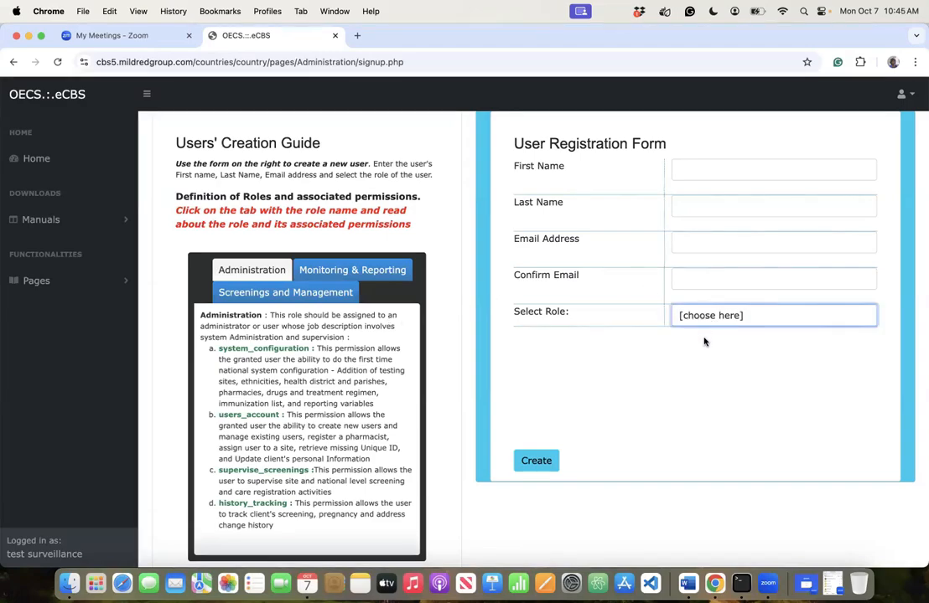
{"action": "left_click", "coordinate": [703, 326]}
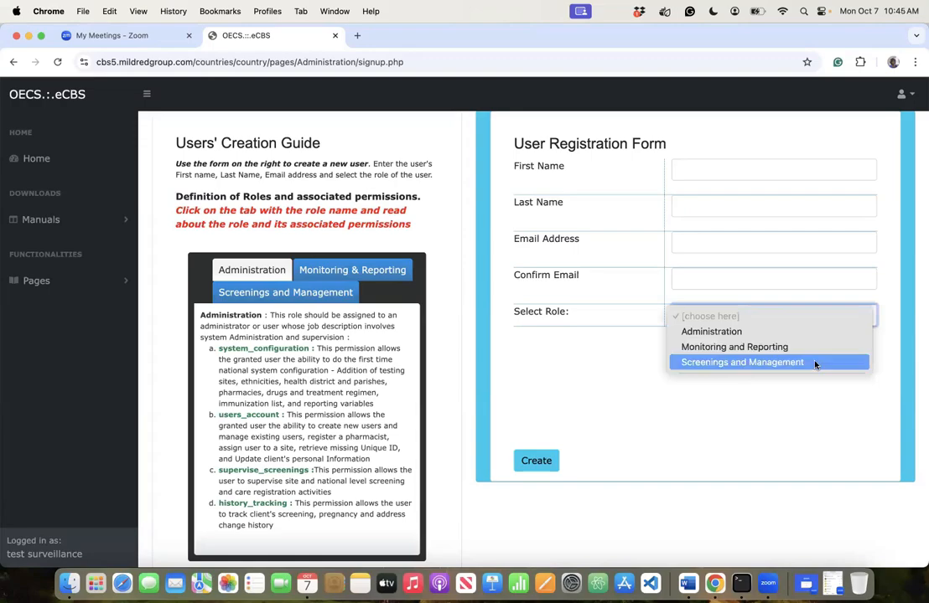
{"action": "left_click", "coordinate": [692, 329]}
{"action": "scroll", "coordinate": [709, 492], "scroll_direction": "down", "scroll_amount": 1}
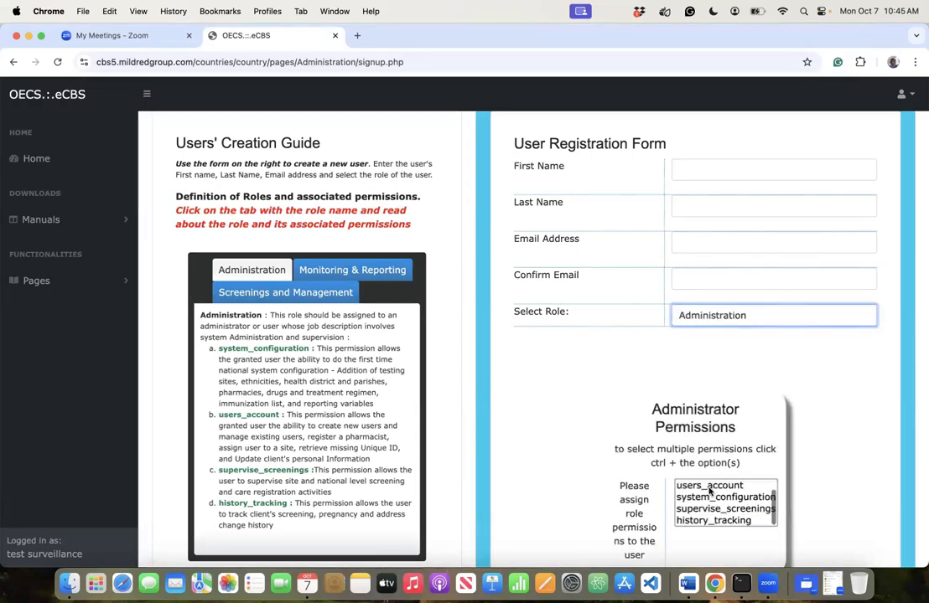
{"action": "scroll", "coordinate": [709, 492], "scroll_direction": "up", "scroll_amount": 1}
{"action": "scroll", "coordinate": [709, 492], "scroll_direction": "down", "scroll_amount": 1}
{"action": "scroll", "coordinate": [707, 426], "scroll_direction": "down", "scroll_amount": 3}
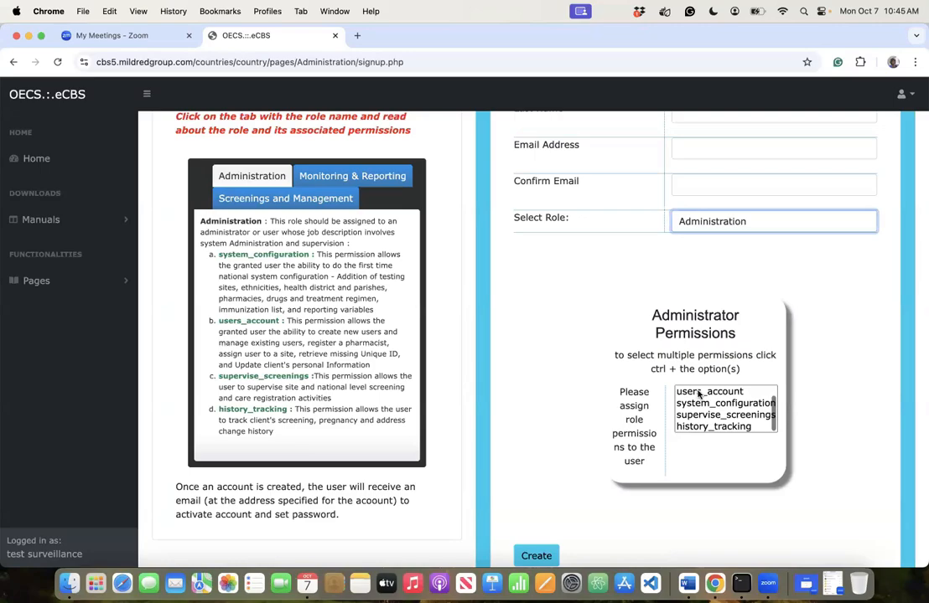
{"action": "scroll", "coordinate": [699, 394], "scroll_direction": "up", "scroll_amount": 1}
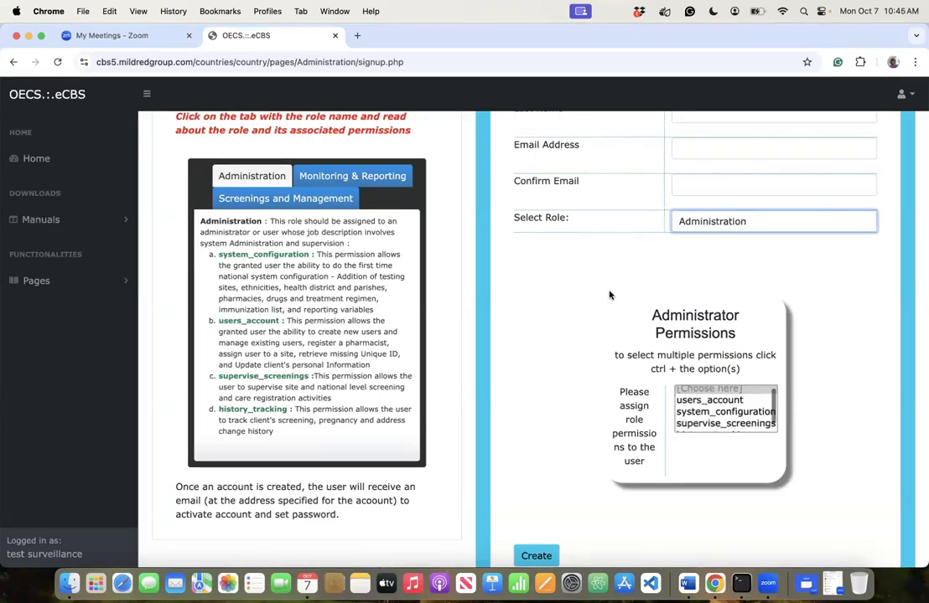
{"action": "scroll", "coordinate": [594, 262], "scroll_direction": "up", "scroll_amount": 5}
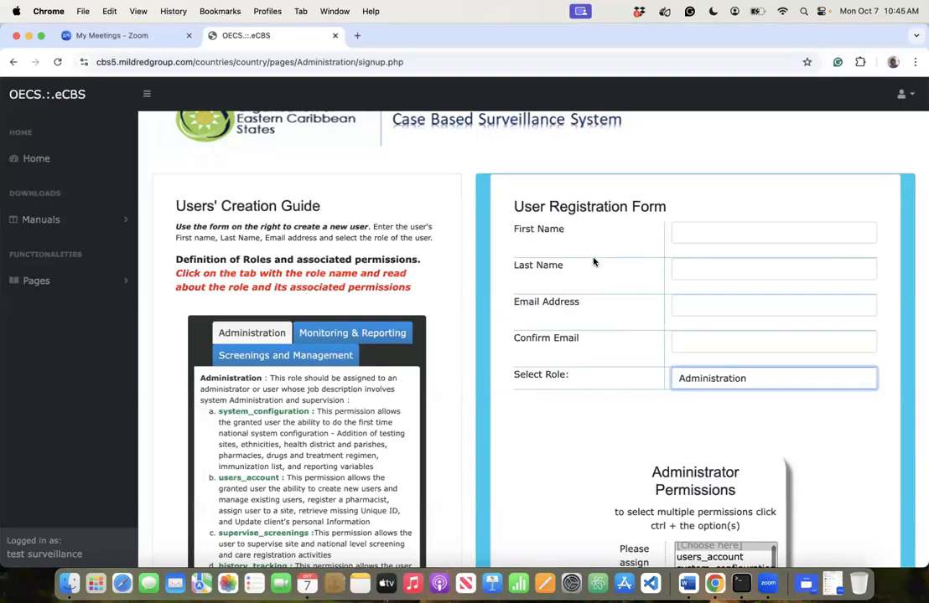
- Focus the Email Address field, bringing up the 'Please provide an email address for user' reminder
{"action": "left_click", "coordinate": [684, 308]}
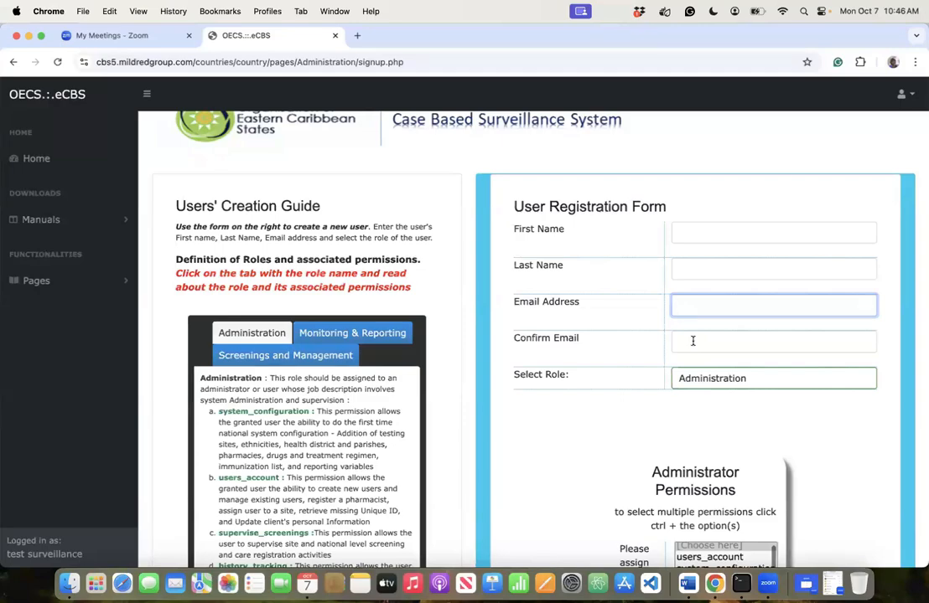
{"action": "scroll", "coordinate": [577, 263], "scroll_direction": "down", "scroll_amount": 2}
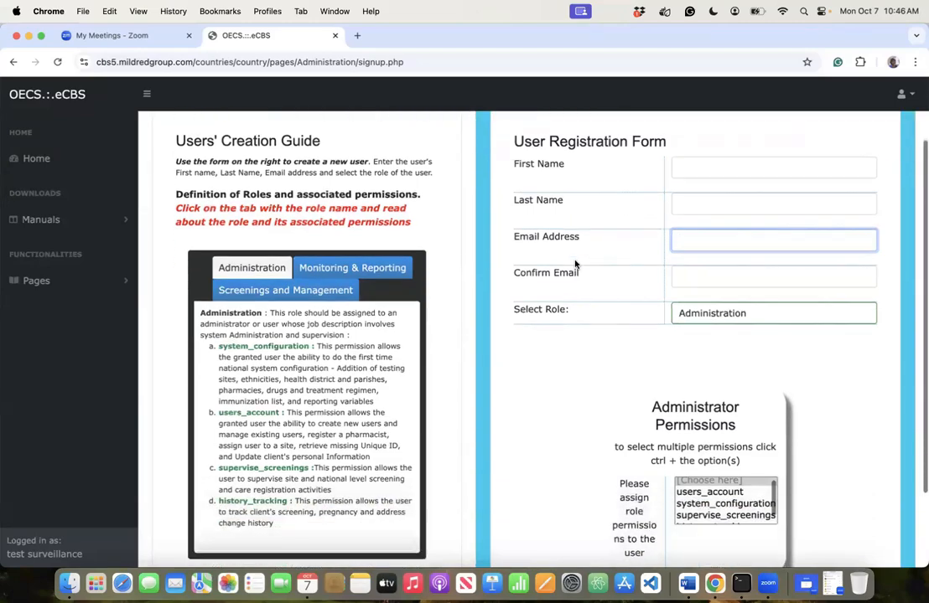
{"action": "scroll", "coordinate": [575, 263], "scroll_direction": "down", "scroll_amount": 3}
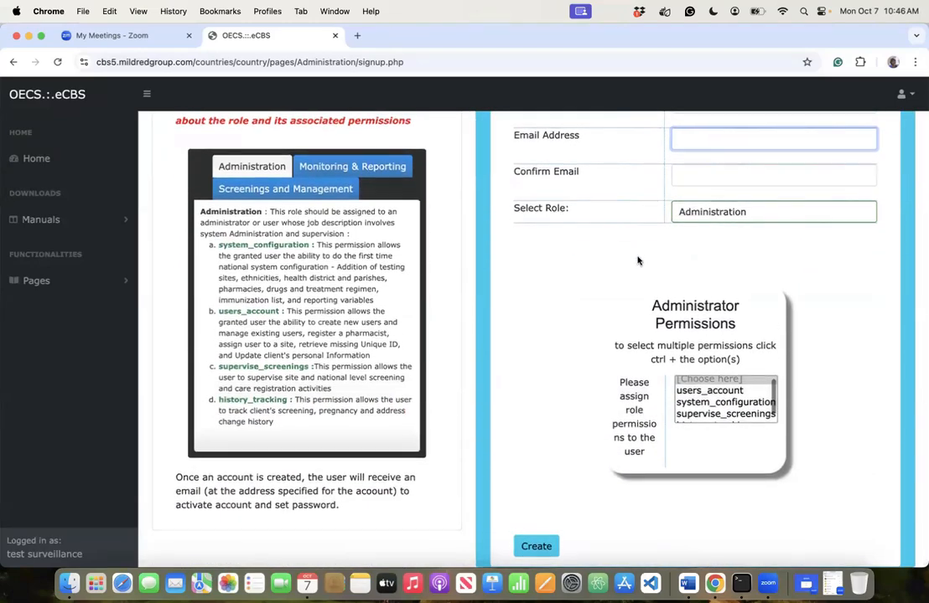
{"action": "scroll", "coordinate": [637, 261], "scroll_direction": "up", "scroll_amount": 3}
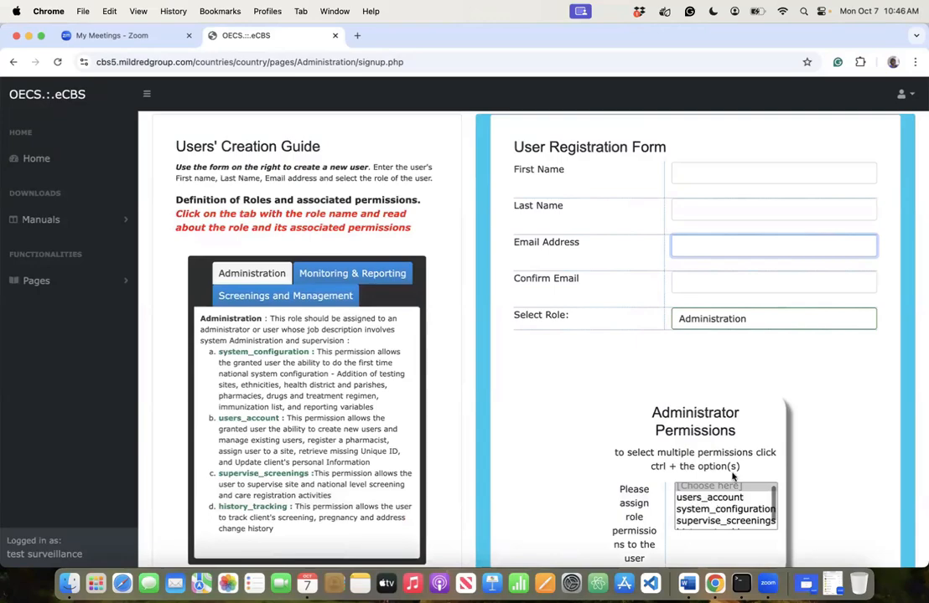
{"action": "scroll", "coordinate": [726, 512], "scroll_direction": "down", "scroll_amount": 1}
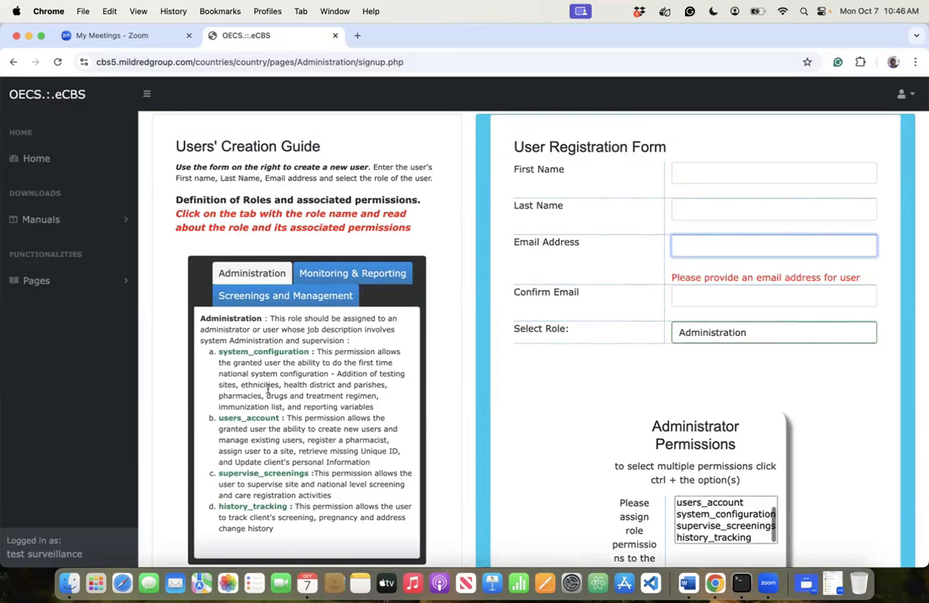
- Browse the roles guide from Monitoring & Reporting to Screenings and Management's ten permissions
{"action": "left_click", "coordinate": [350, 273]}
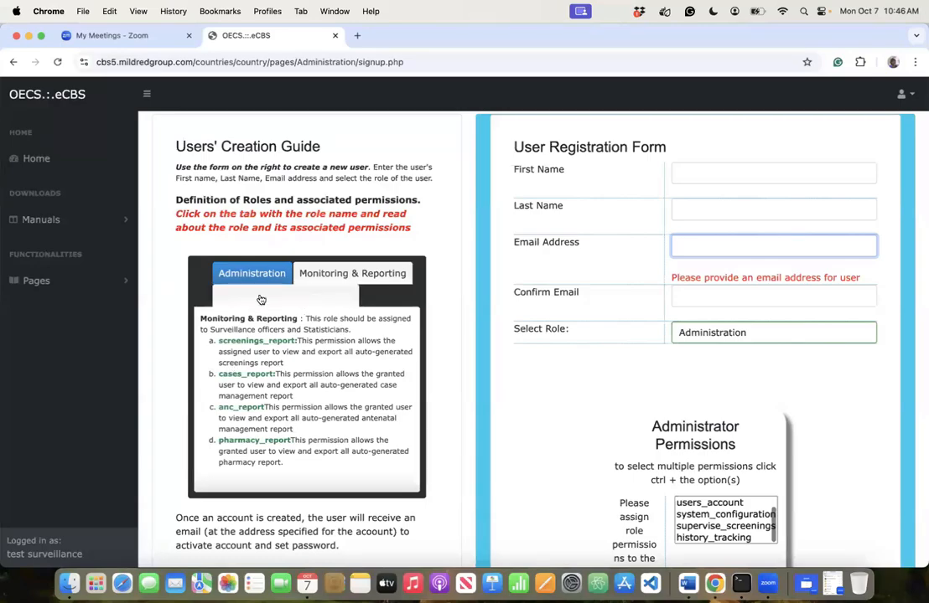
{"action": "left_click", "coordinate": [261, 300]}
{"action": "scroll", "coordinate": [285, 419], "scroll_direction": "down", "scroll_amount": 5}
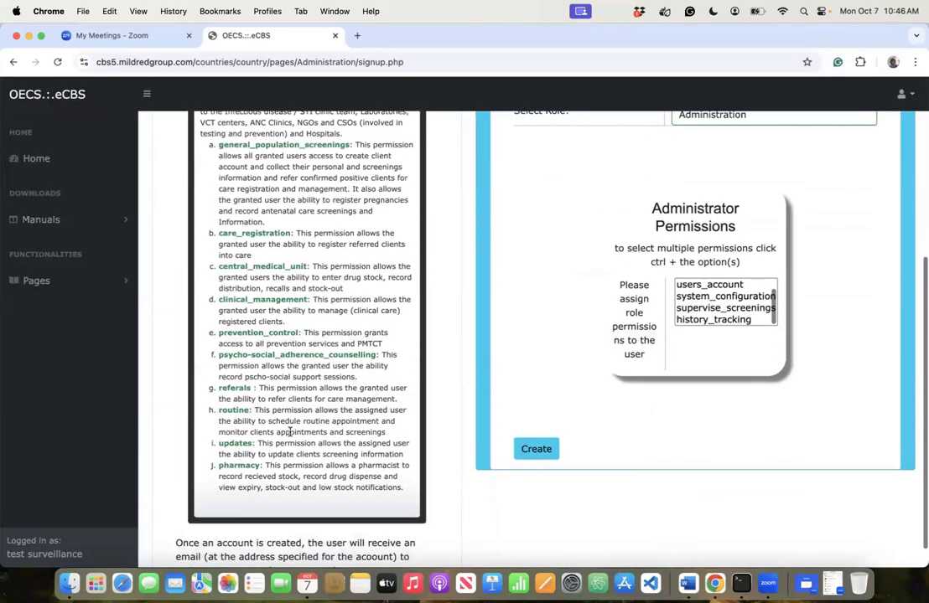
{"action": "scroll", "coordinate": [289, 432], "scroll_direction": "up", "scroll_amount": 1}
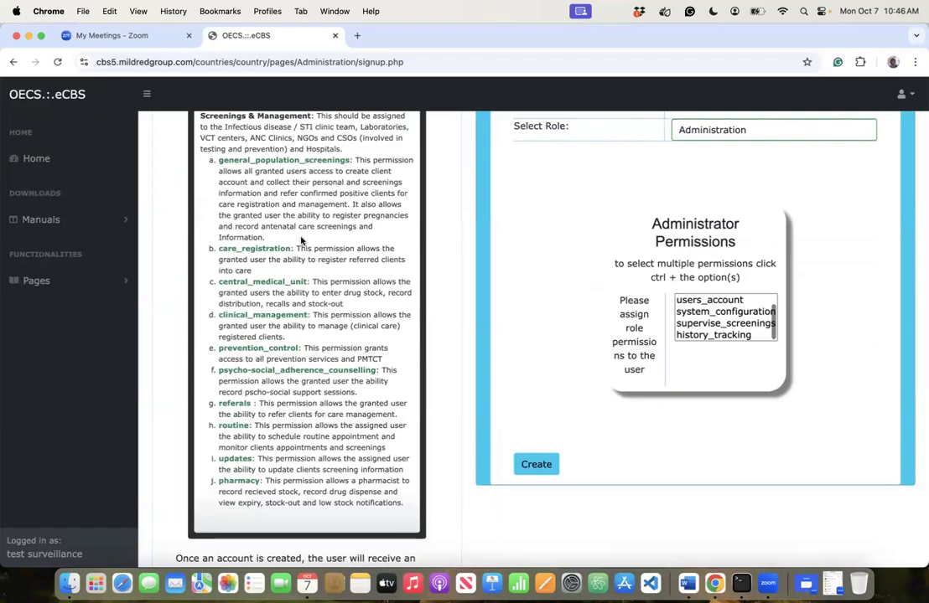
{"action": "scroll", "coordinate": [320, 281], "scroll_direction": "up", "scroll_amount": 7}
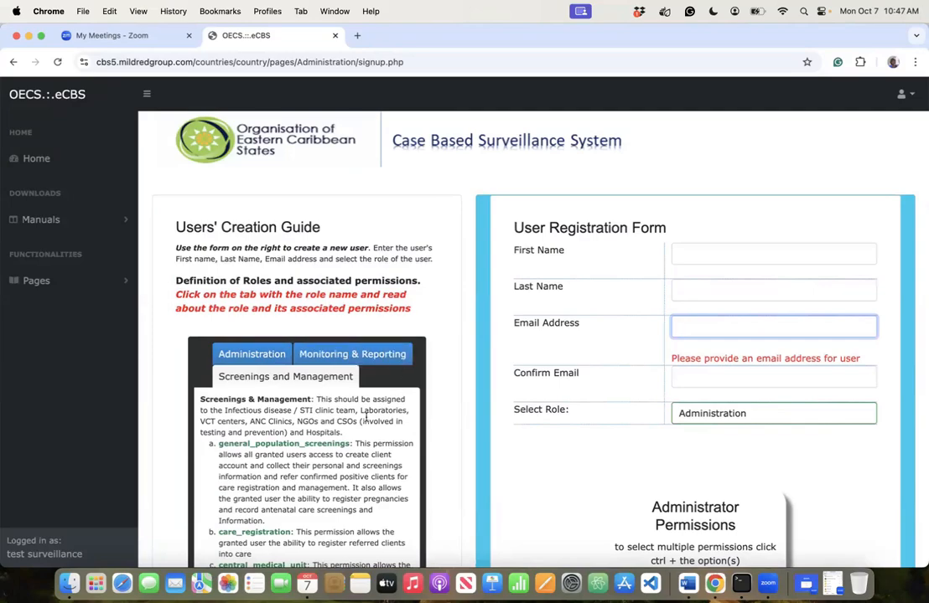
{"action": "scroll", "coordinate": [329, 426], "scroll_direction": "down", "scroll_amount": 6}
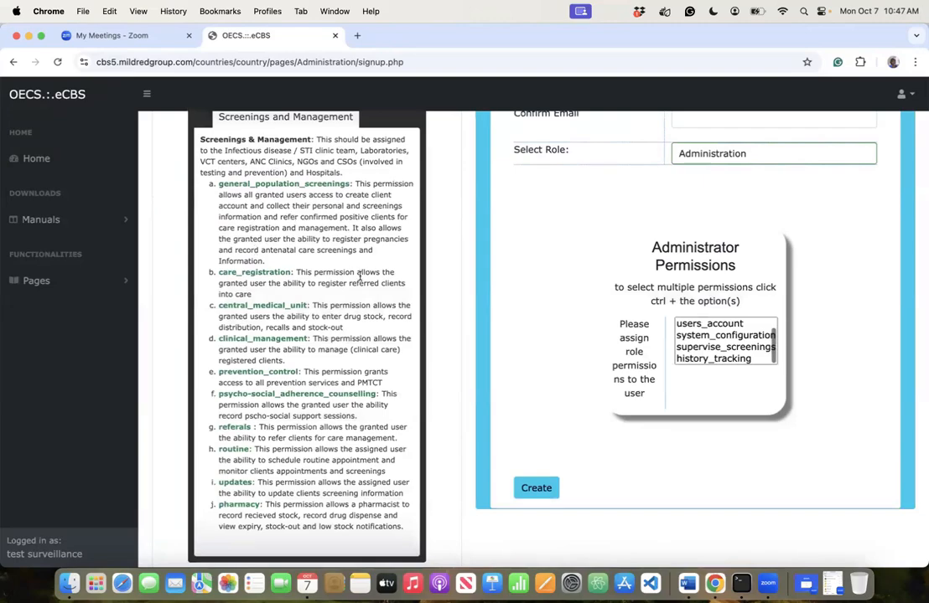
{"action": "scroll", "coordinate": [359, 276], "scroll_direction": "up", "scroll_amount": 4}
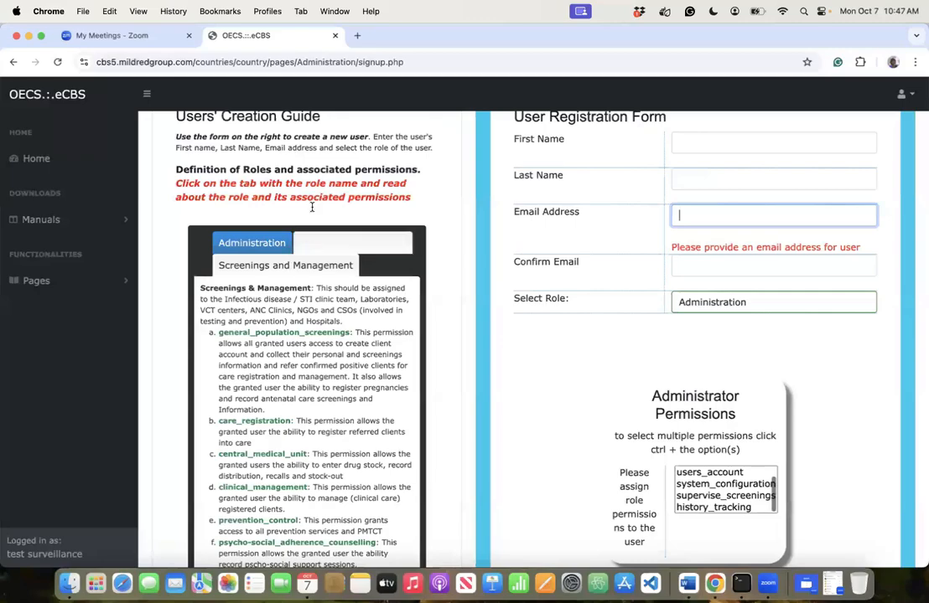
{"action": "scroll", "coordinate": [312, 182], "scroll_direction": "up", "scroll_amount": 1}
{"action": "scroll", "coordinate": [313, 182], "scroll_direction": "up", "scroll_amount": 2}
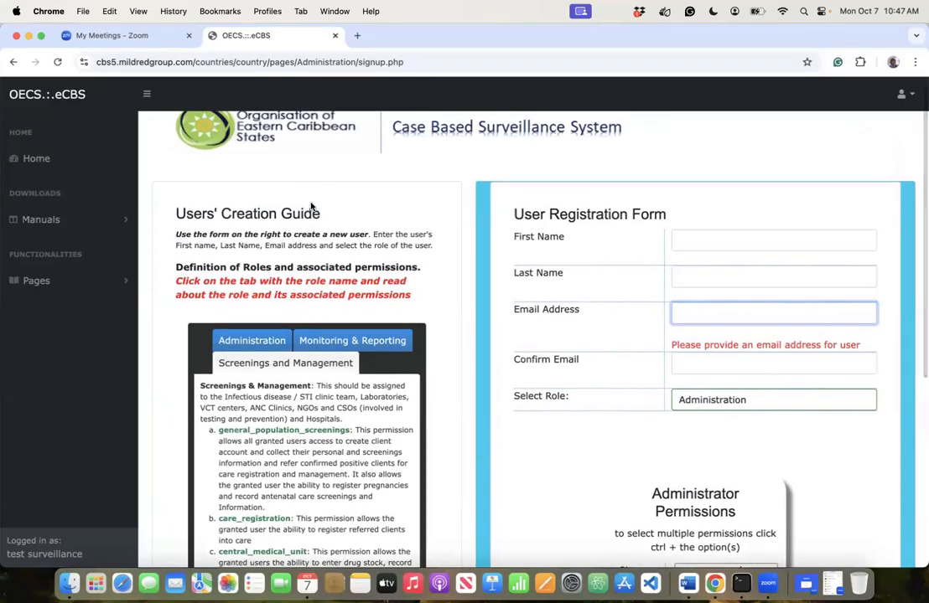
- Go to Pages > Users & Accounts > Manage Existing User
{"action": "left_click", "coordinate": [100, 289]}
{"action": "left_click", "coordinate": [90, 363]}
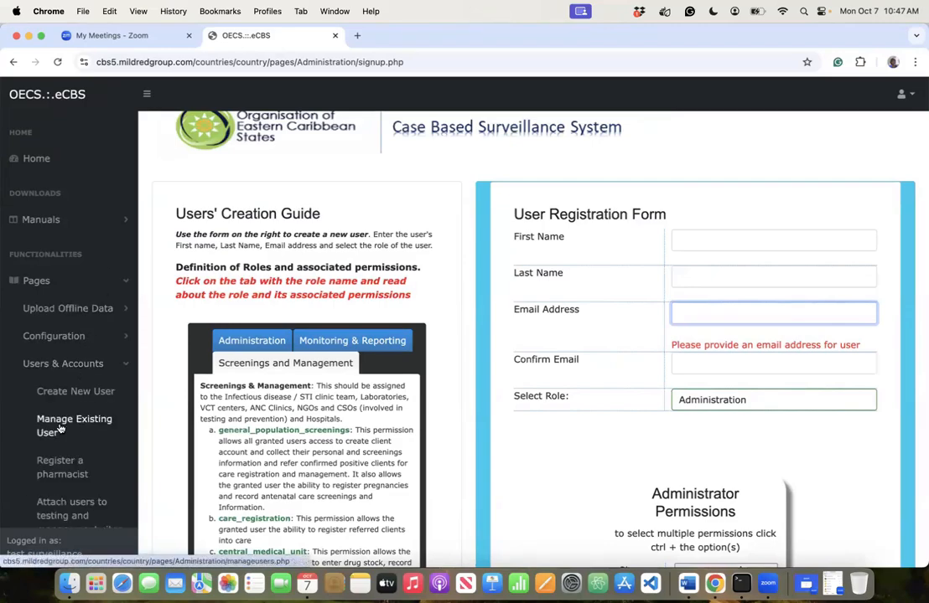
{"action": "left_click", "coordinate": [60, 428]}
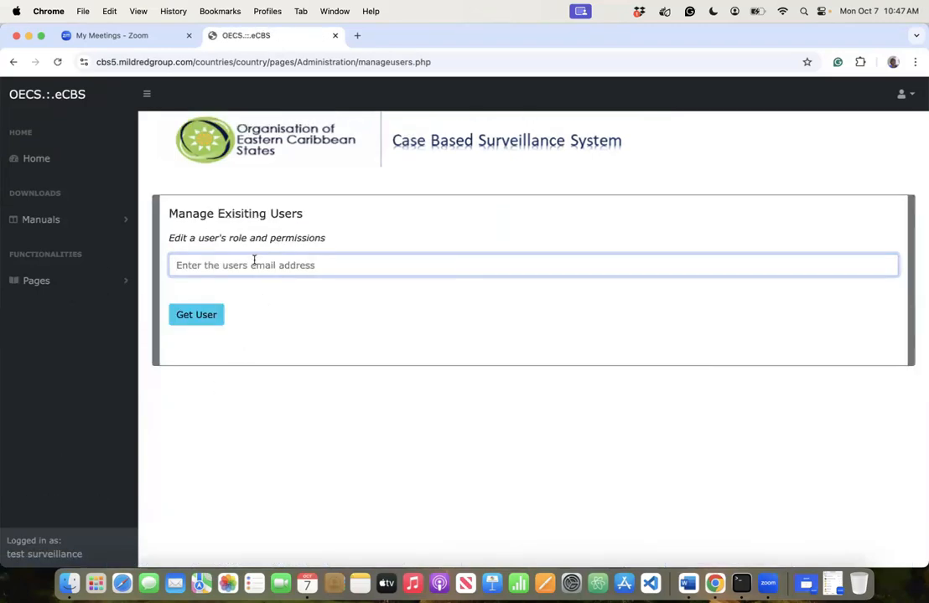
- Start entering the user's email address in the lookup field, fixing a stray character
{"action": "left_click", "coordinate": [254, 264]}
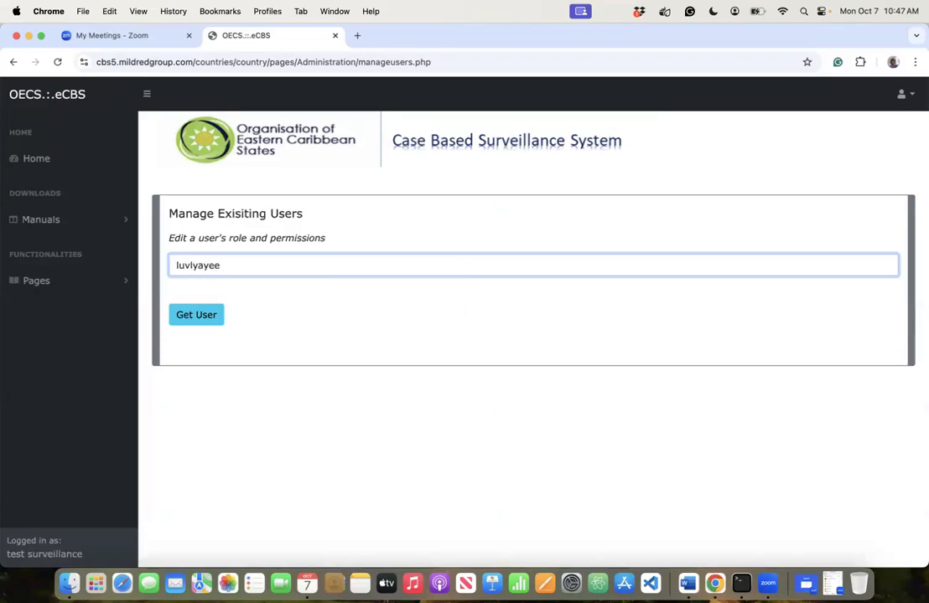
- Finish the email, look up the user, and capitalise the first name's initial to M
{"action": "type", "text": "gmail.com"}
{"action": "left_click", "coordinate": [207, 312]}
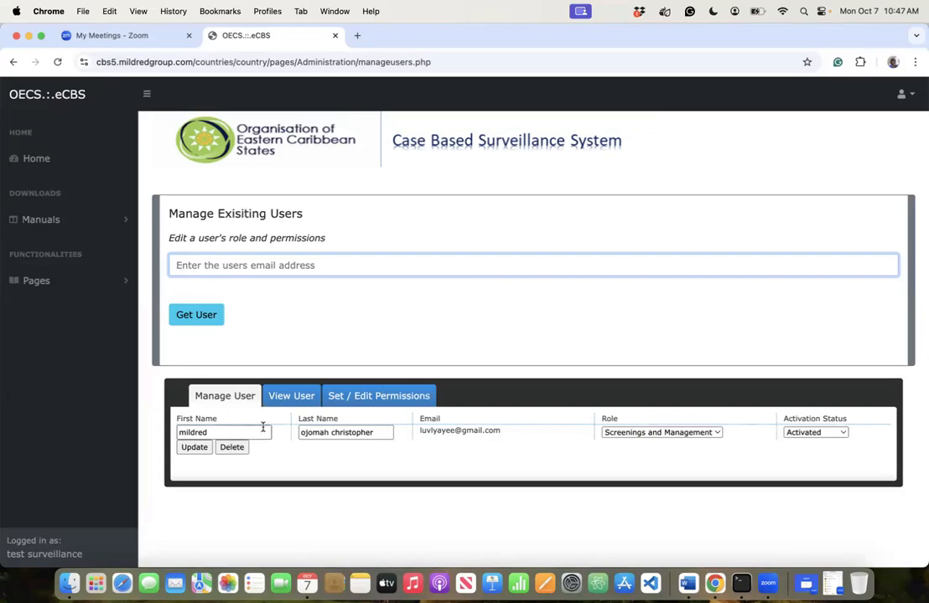
{"action": "left_click", "coordinate": [183, 433]}
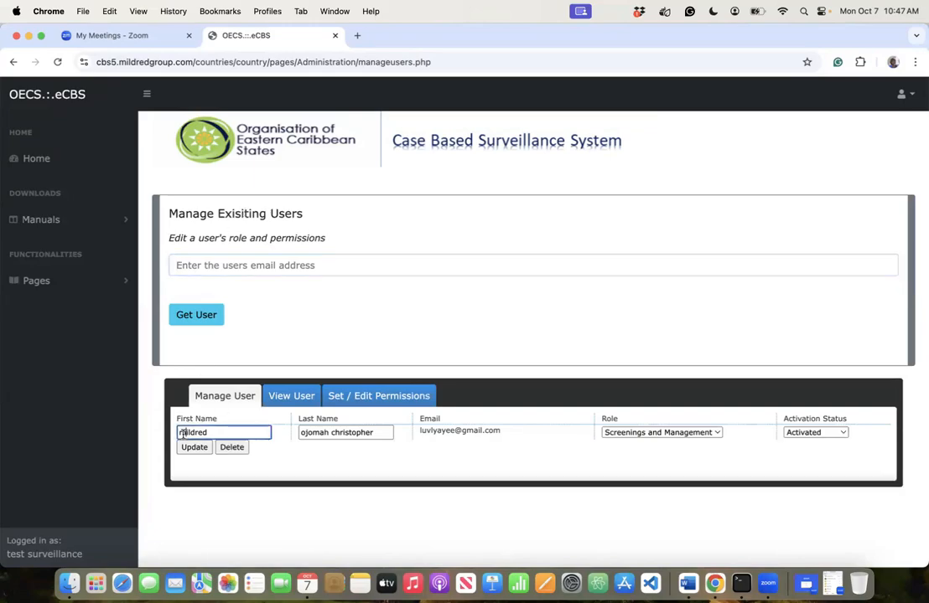
{"action": "key", "text": "BackSpace"}
{"action": "type", "text": "M"}
- Capitalise both last-name initials to O and C
{"action": "left_click", "coordinate": [303, 432]}
{"action": "key", "text": "BackSpace"}
{"action": "type", "text": "O"}
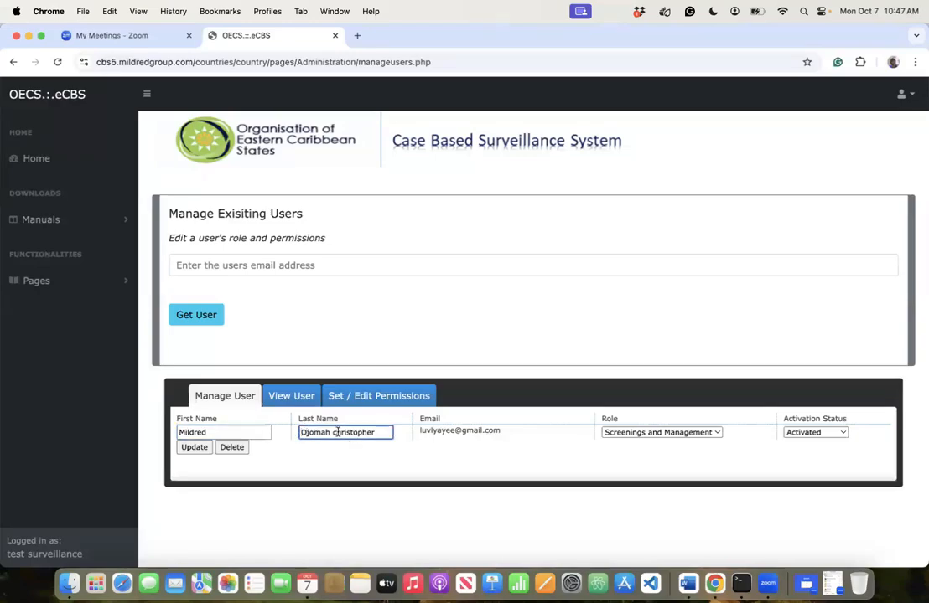
{"action": "left_click", "coordinate": [337, 433]}
{"action": "key", "text": "BackSpace"}
{"action": "type", "text": "C"}
{"action": "left_click", "coordinate": [640, 434]}
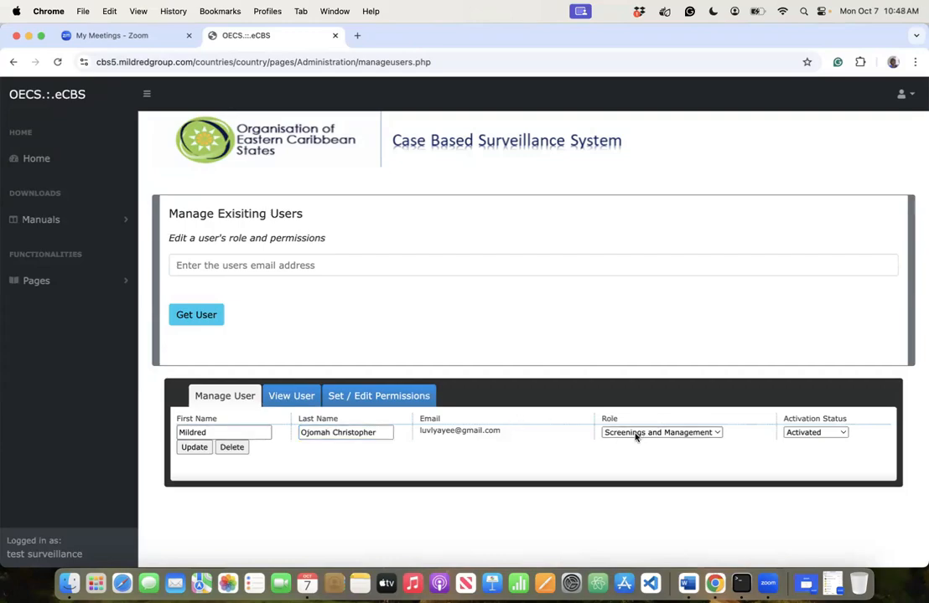
- Recheck the Role and Activation Status lists, keeping Screenings and Management and Activated
{"action": "left_click", "coordinate": [636, 434]}
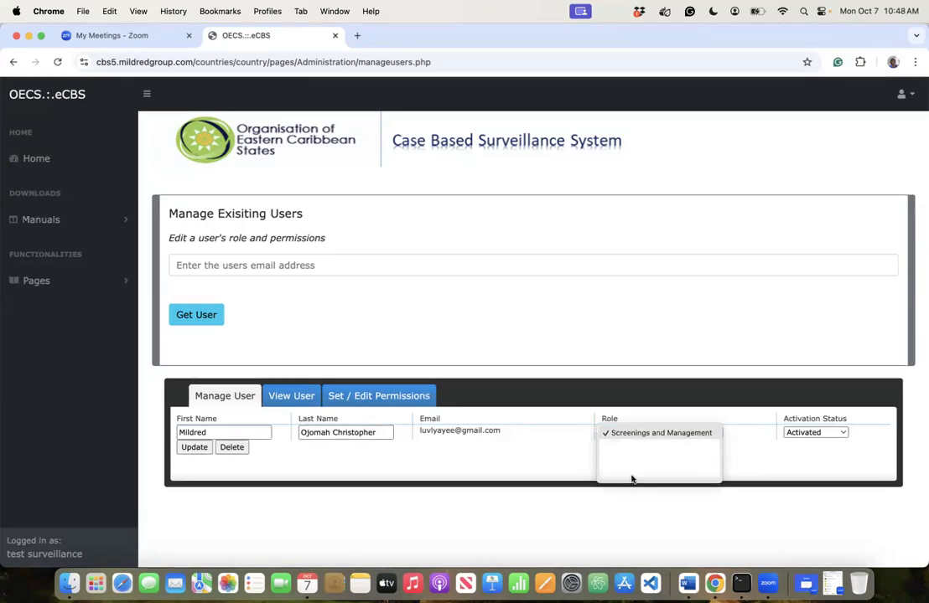
{"action": "left_click", "coordinate": [643, 433]}
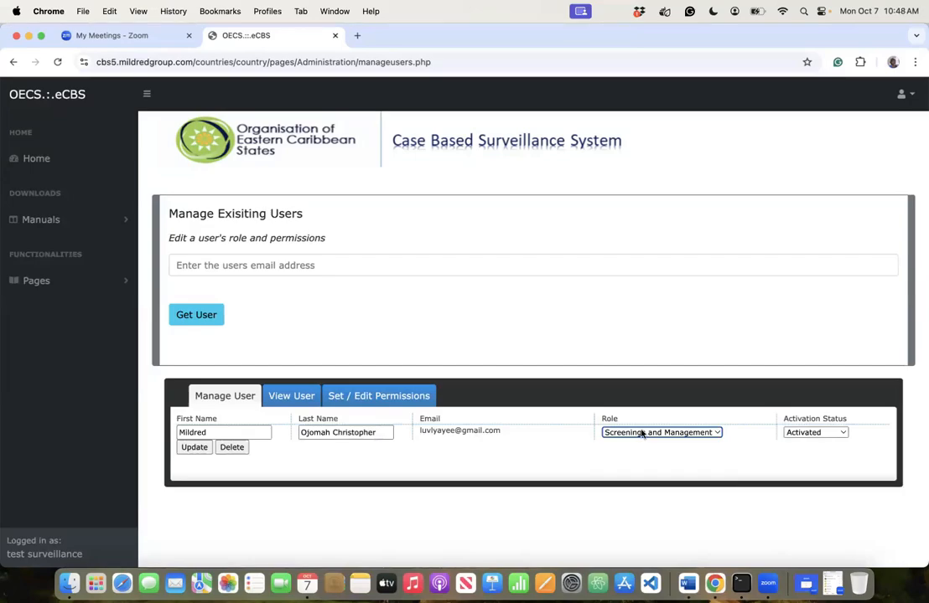
{"action": "left_click", "coordinate": [642, 434]}
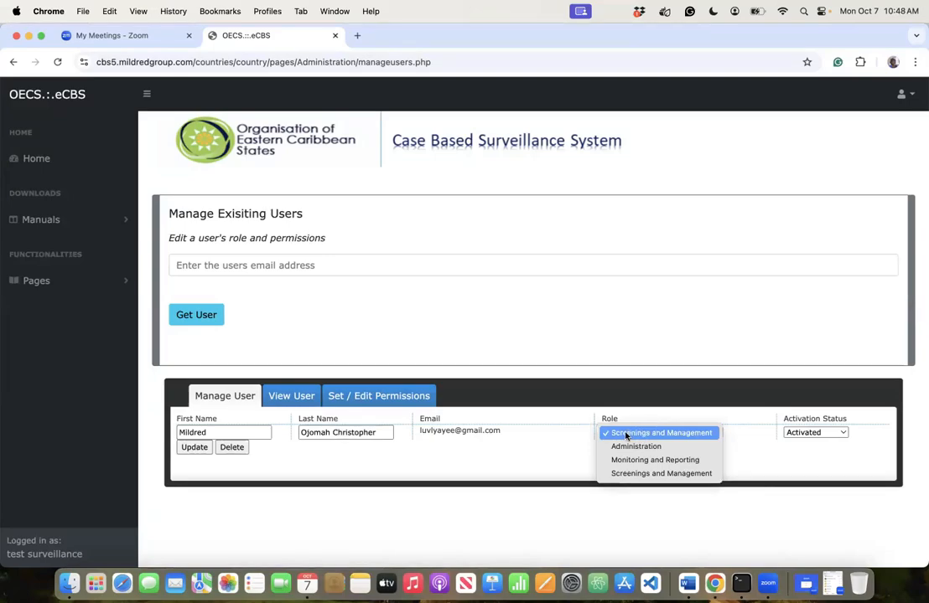
{"action": "left_click", "coordinate": [625, 434]}
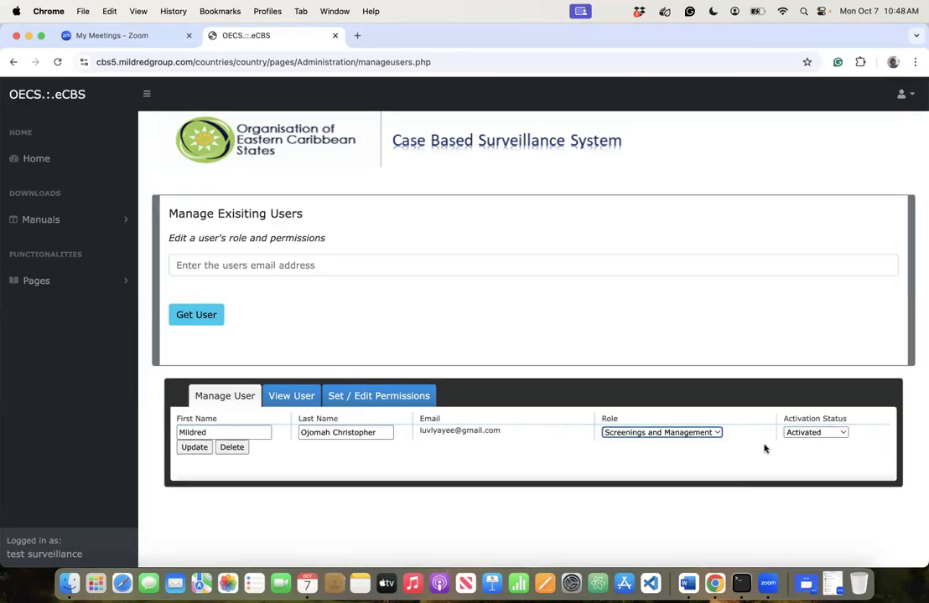
{"action": "left_click", "coordinate": [828, 434]}
{"action": "left_click", "coordinate": [817, 435]}
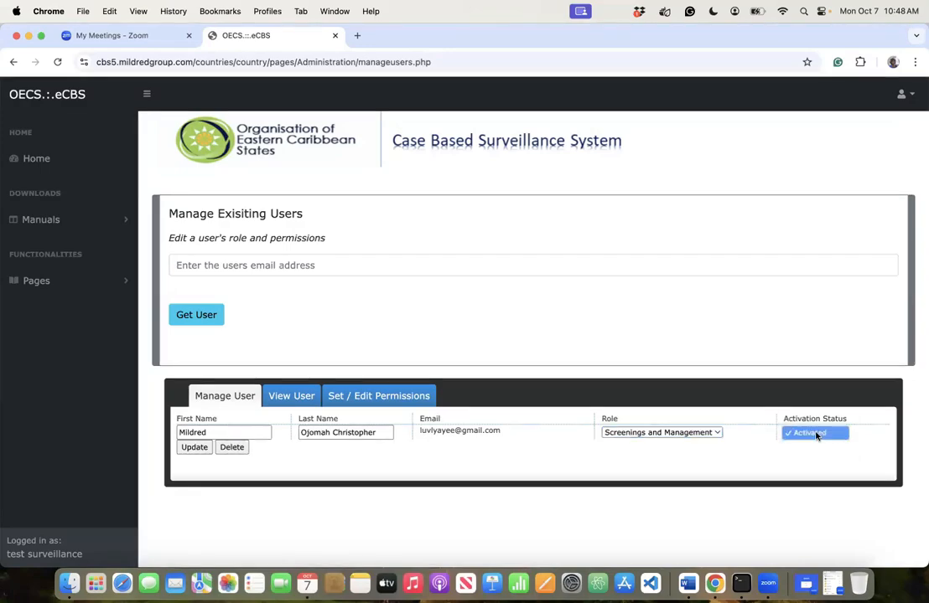
{"action": "left_click", "coordinate": [786, 457]}
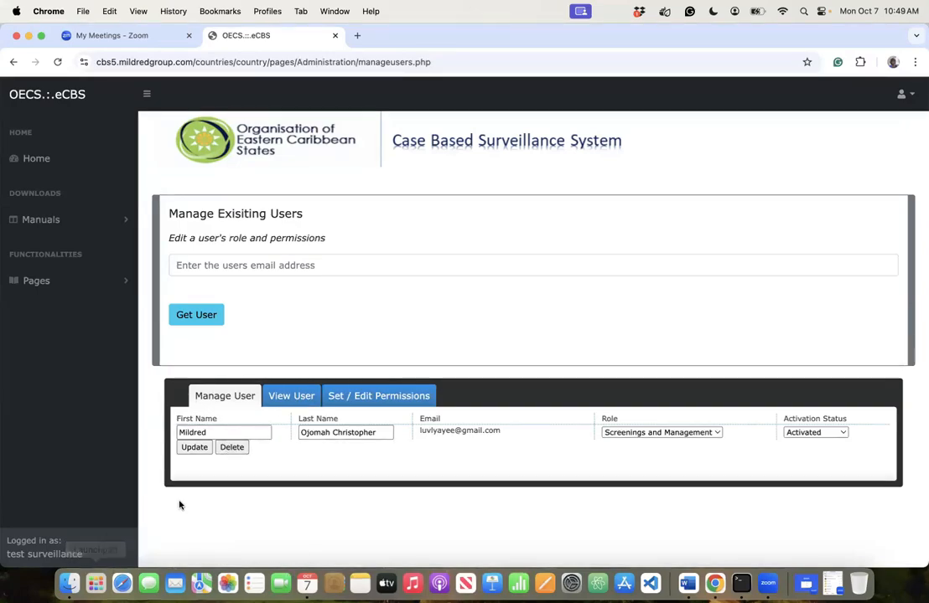
- Glance at View User and Set / Edit Permissions, then return to Manage User keeping Screenings and Management
{"action": "left_click", "coordinate": [302, 397]}
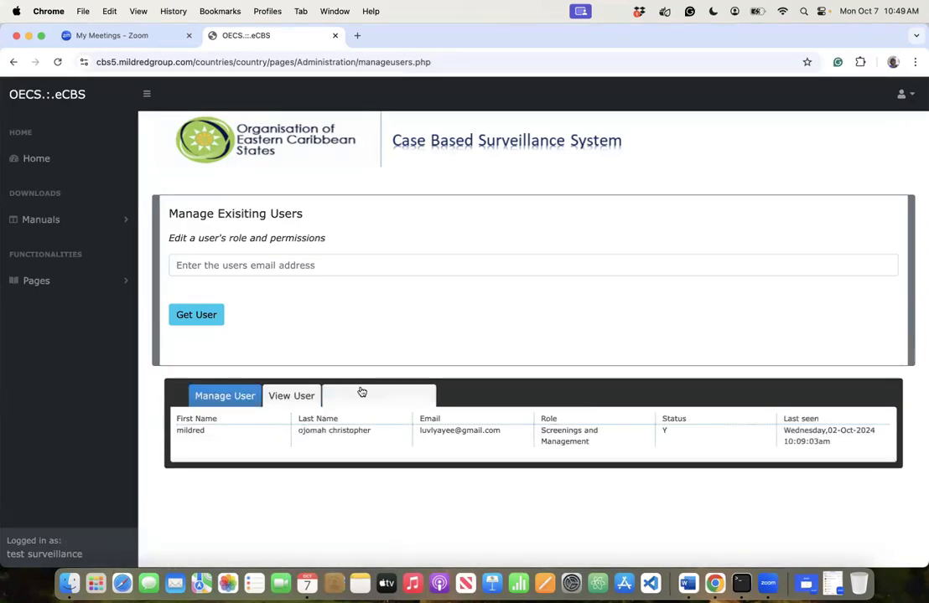
{"action": "left_click", "coordinate": [376, 395]}
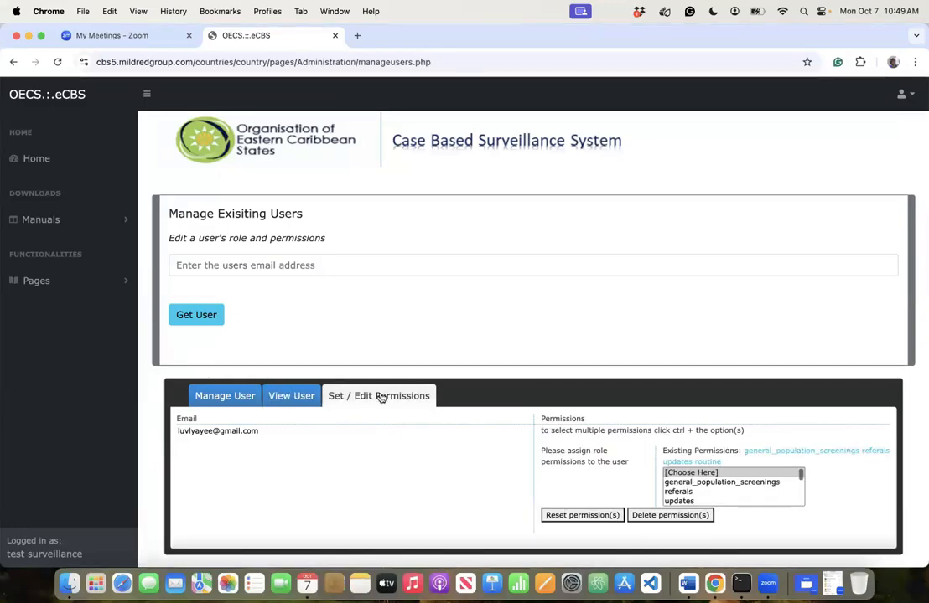
{"action": "left_click", "coordinate": [239, 396]}
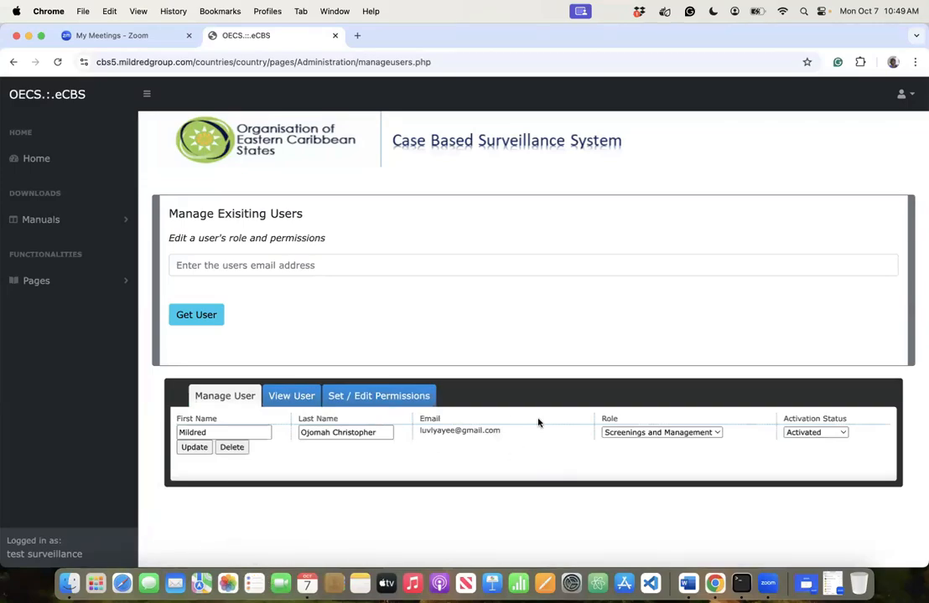
{"action": "left_click", "coordinate": [619, 433]}
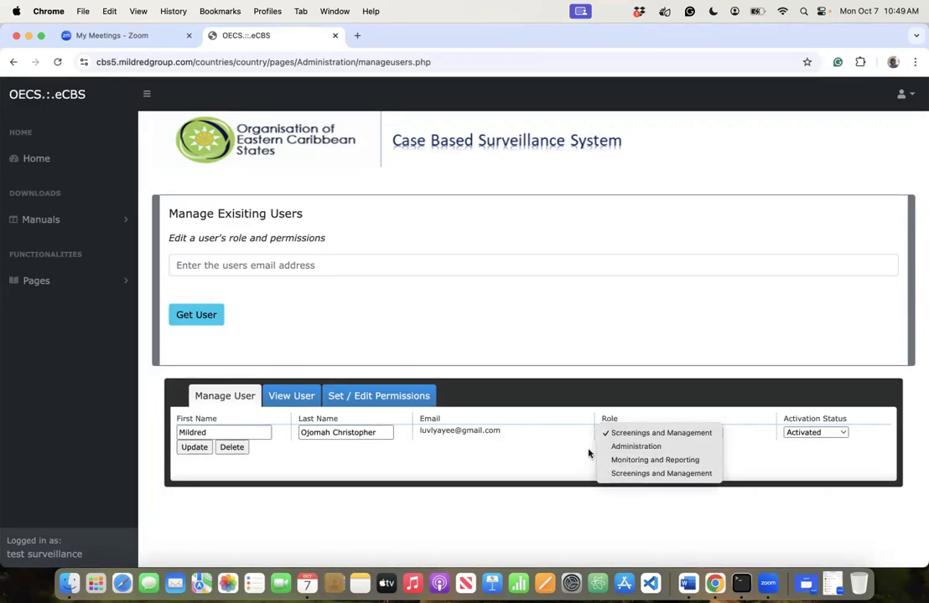
{"action": "left_click", "coordinate": [588, 454]}
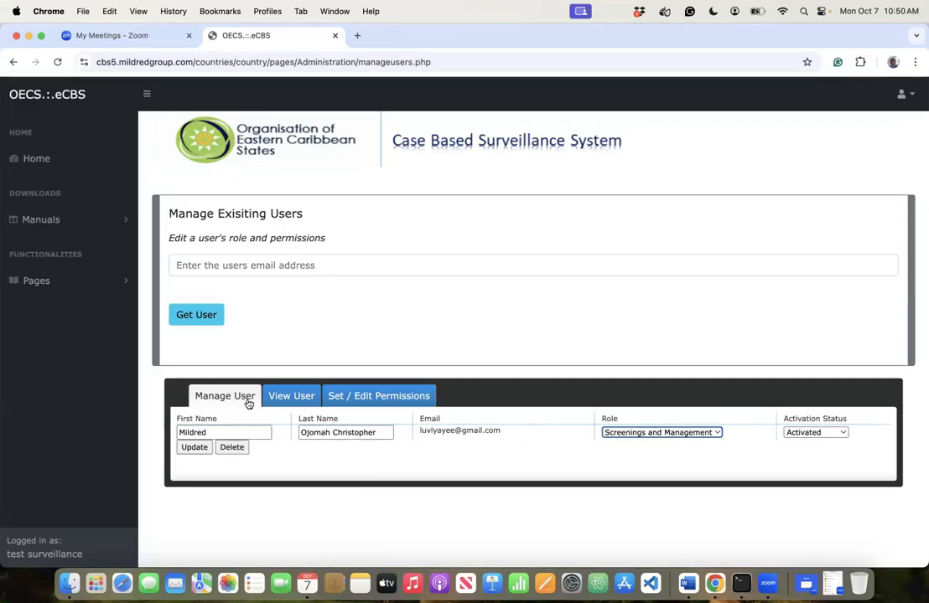
- Check the user's last-seen date and time in View User, then show the existing permissions
{"action": "left_click", "coordinate": [290, 397]}
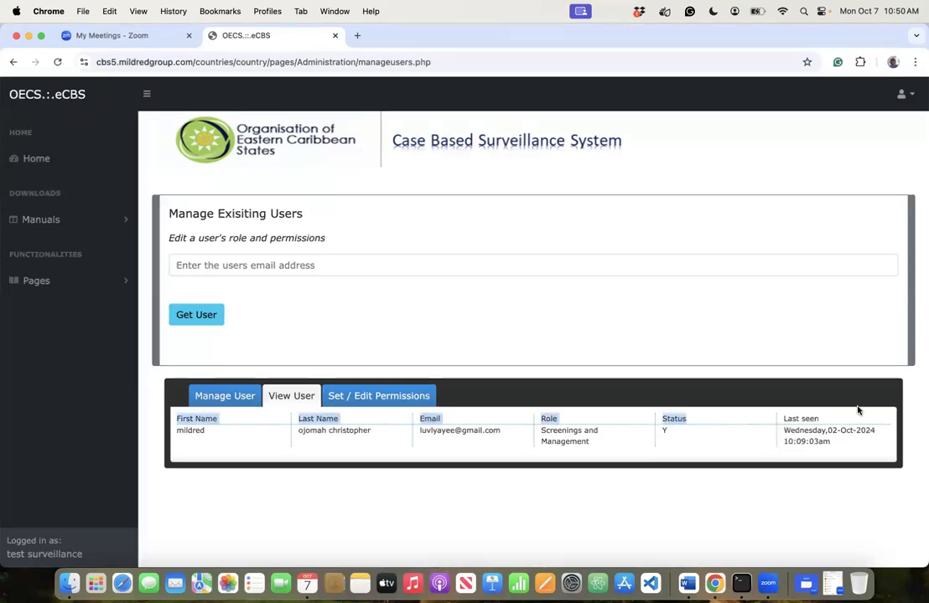
{"action": "left_click_drag", "start_coordinate": [800, 408], "coordinate": [835, 446]}
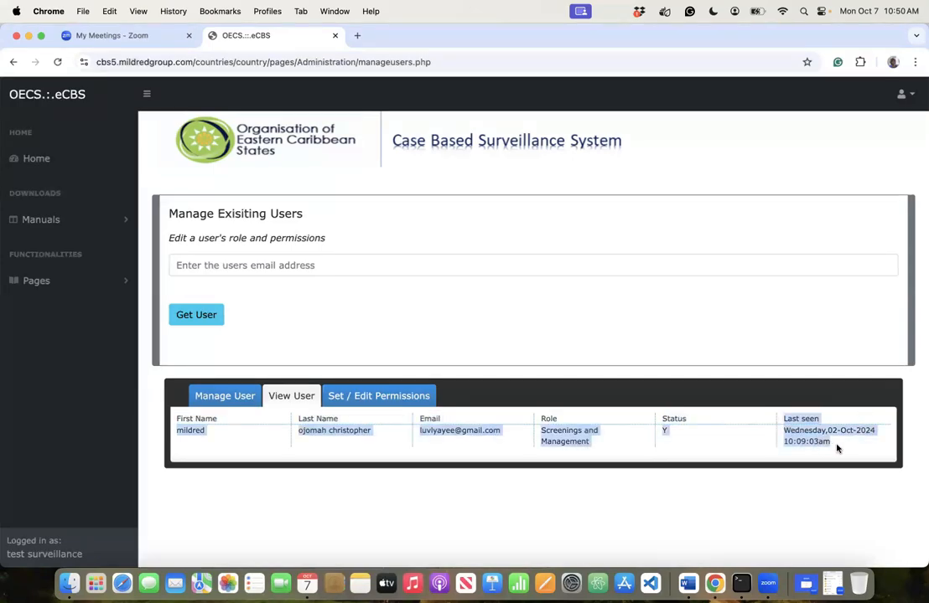
{"action": "left_click", "coordinate": [726, 390]}
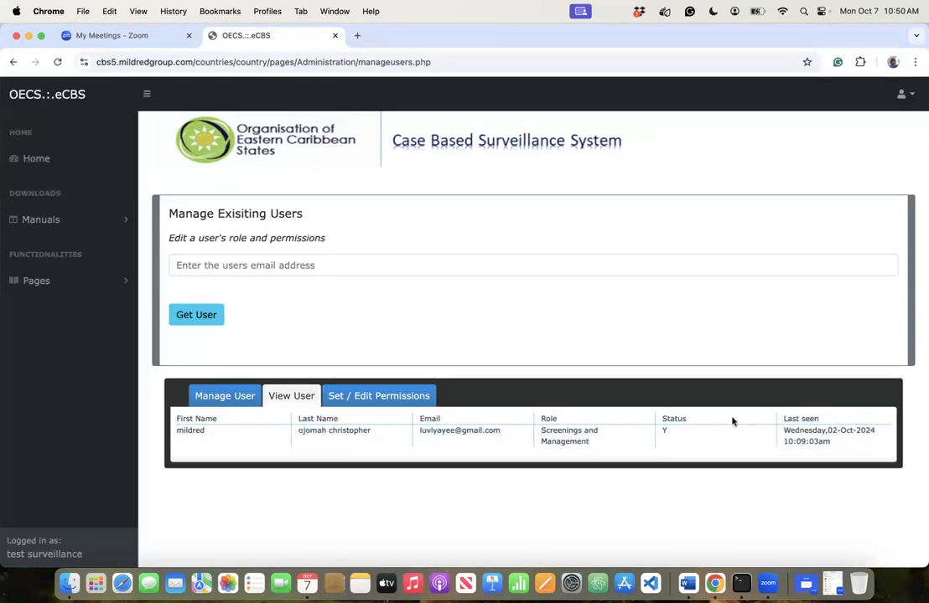
{"action": "left_click_drag", "start_coordinate": [783, 431], "coordinate": [834, 443]}
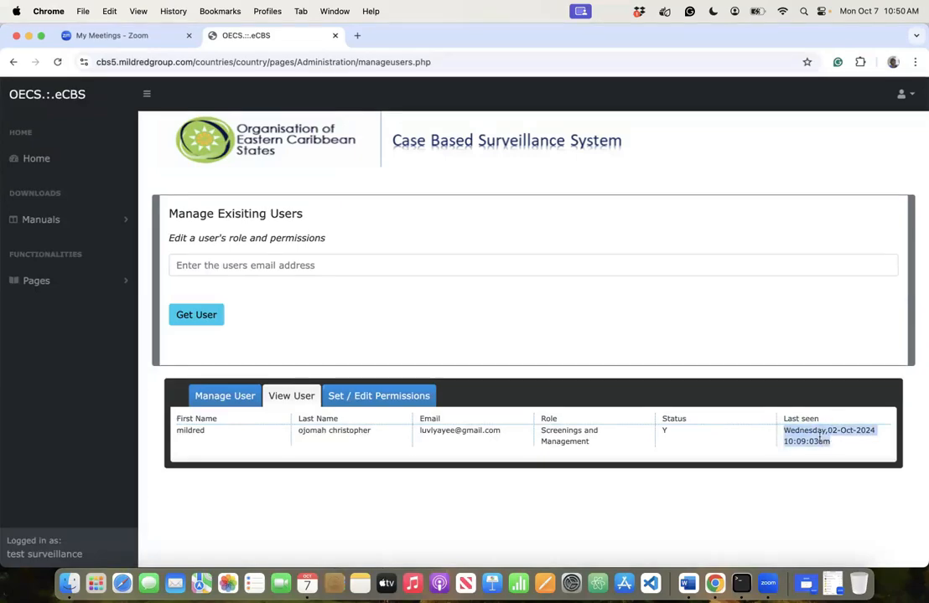
{"action": "left_click", "coordinate": [643, 438]}
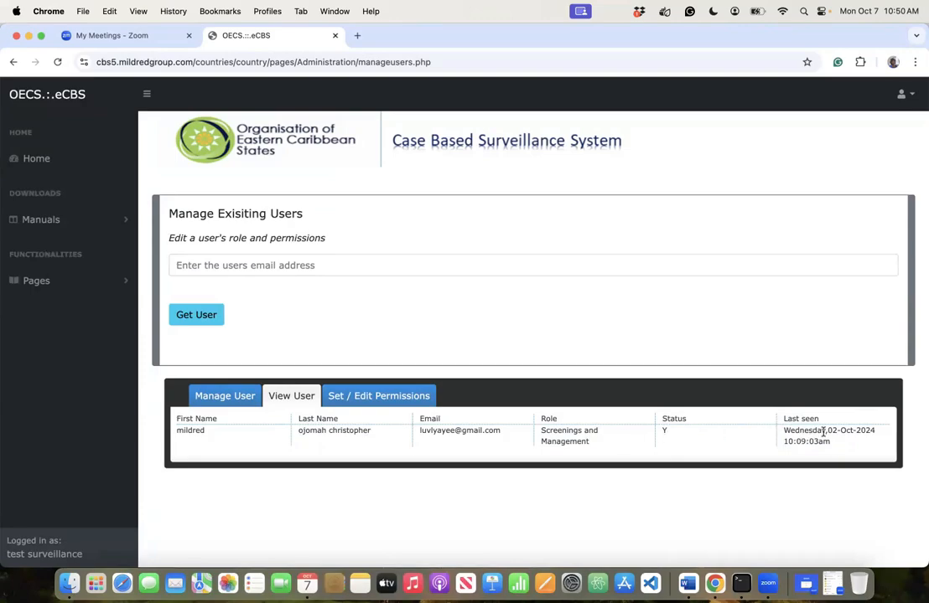
{"action": "left_click", "coordinate": [384, 397]}
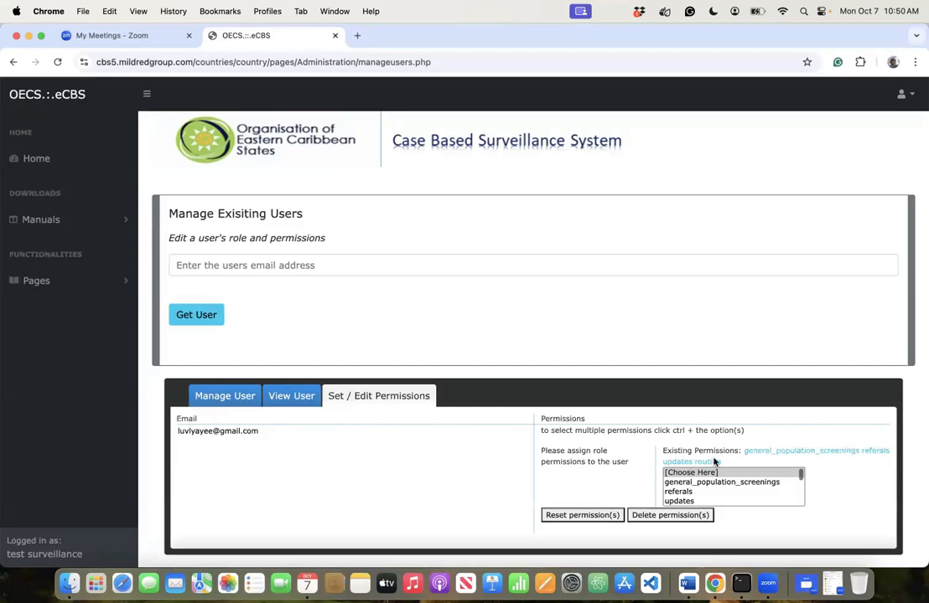
- Select all permissions in the list without assigning any, then return to Manage User
{"action": "left_click", "coordinate": [710, 482]}
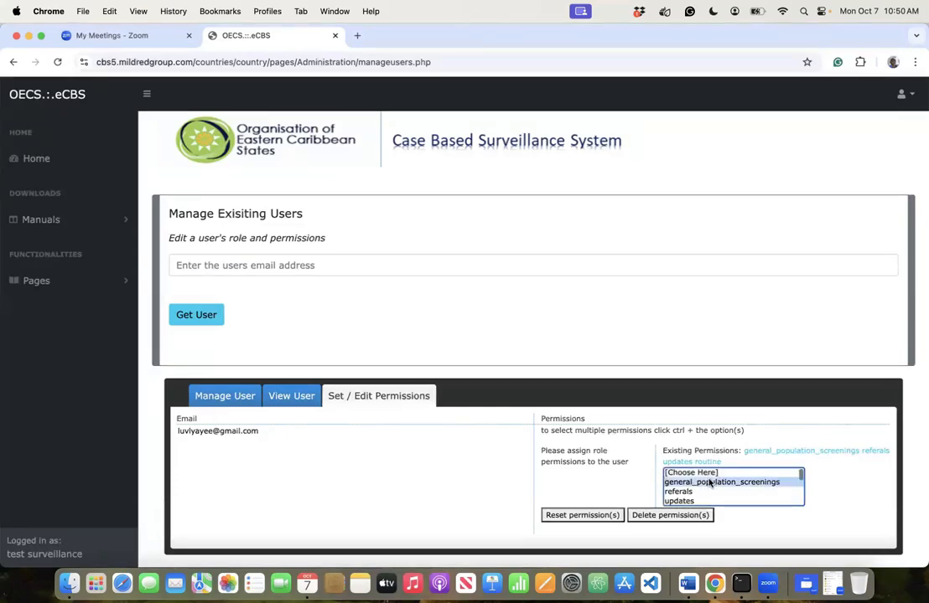
{"action": "key", "text": "super+a"}
{"action": "scroll", "coordinate": [721, 481], "scroll_direction": "down", "scroll_amount": 1}
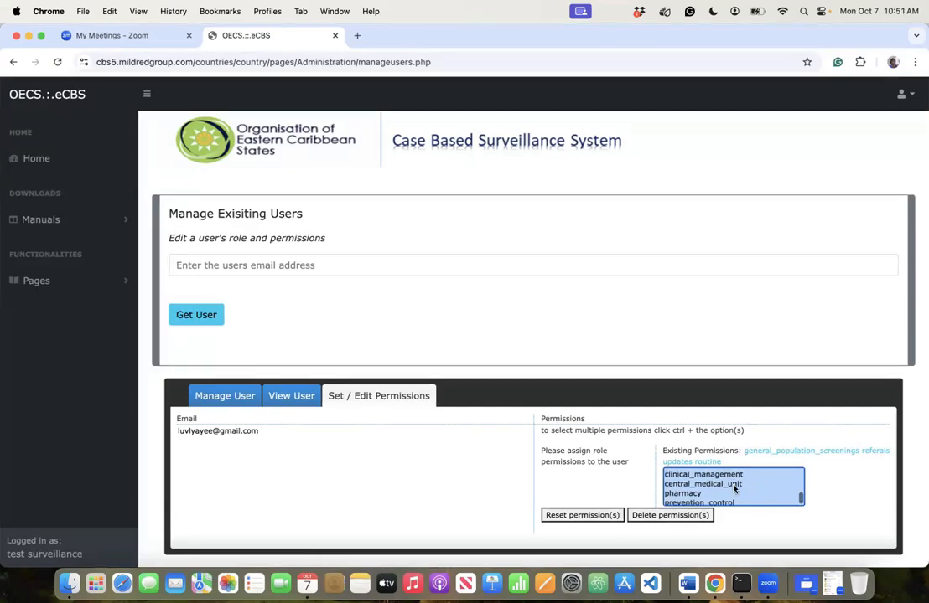
{"action": "scroll", "coordinate": [742, 486], "scroll_direction": "up", "scroll_amount": 5}
{"action": "left_click", "coordinate": [768, 378]}
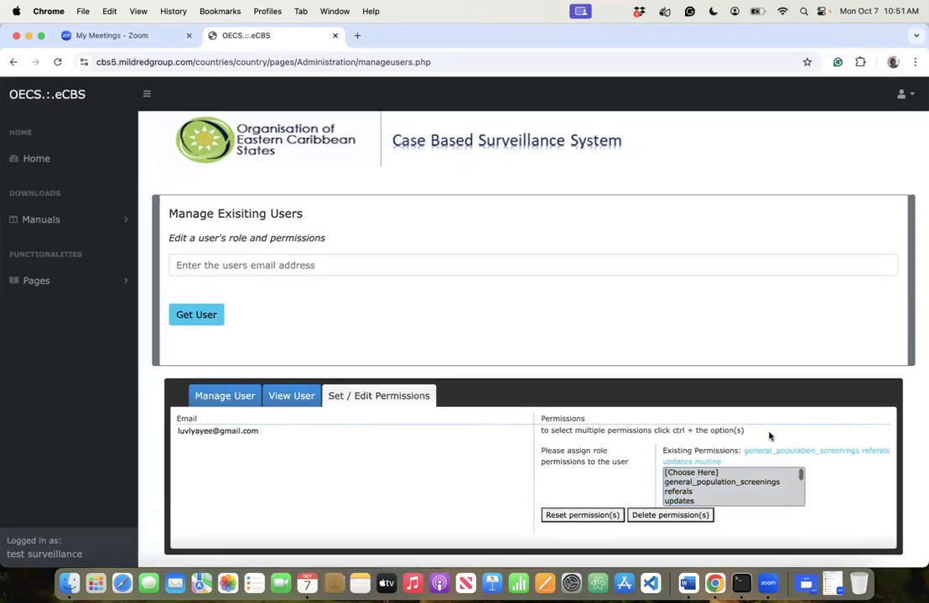
{"action": "left_click", "coordinate": [216, 399]}
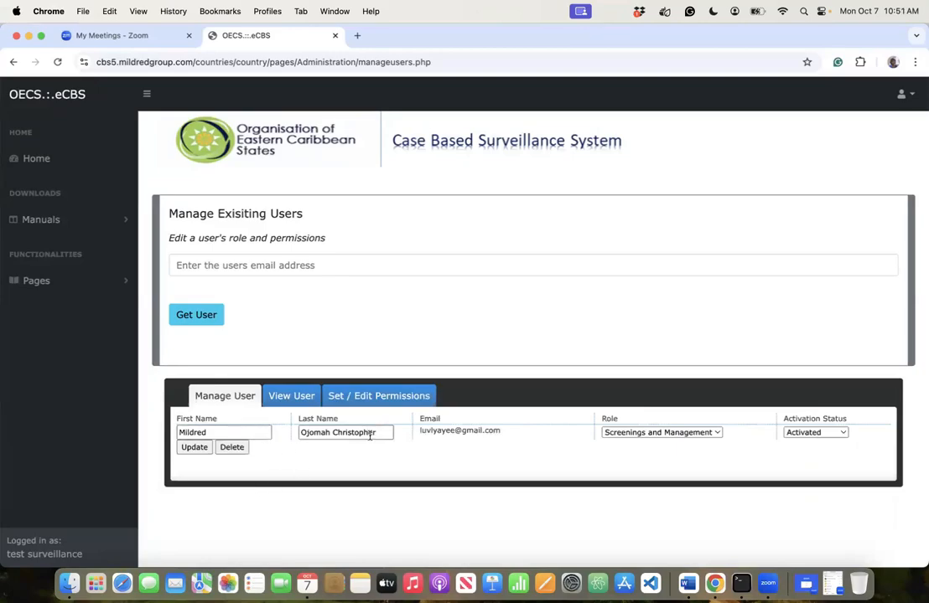
- Save the user's updated details and look the account up again by email
{"action": "left_click", "coordinate": [195, 450]}
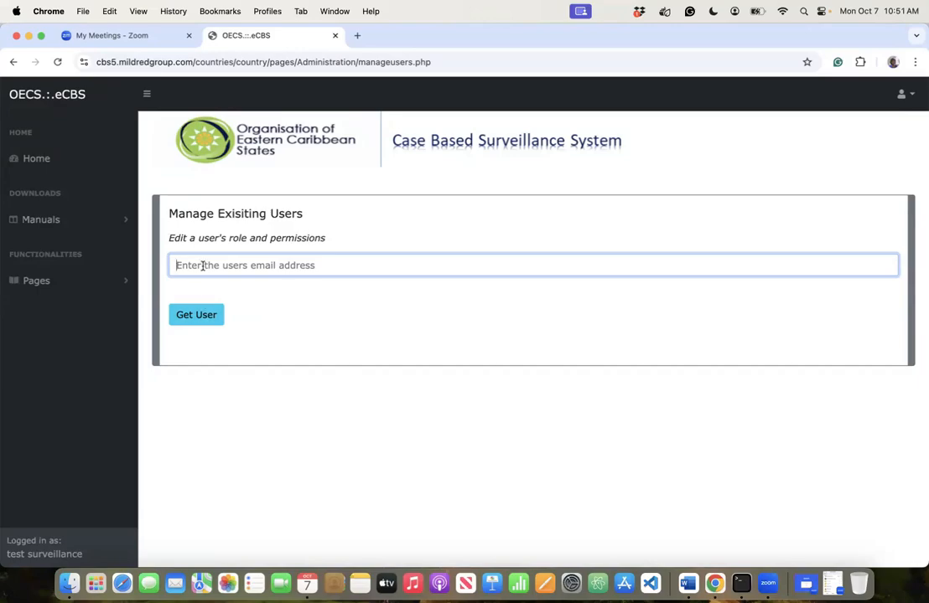
{"action": "left_click", "coordinate": [178, 265]}
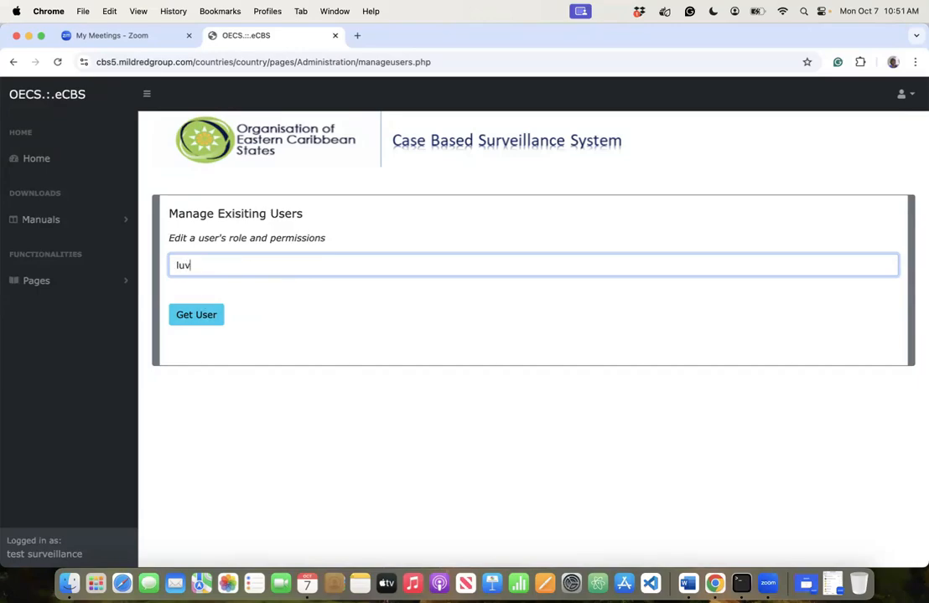
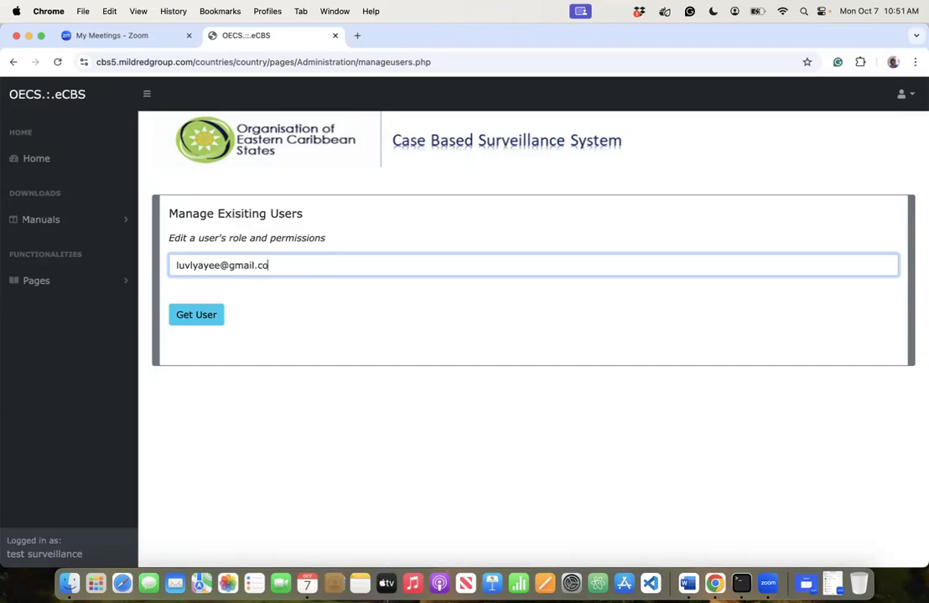
{"action": "left_click", "coordinate": [178, 315]}
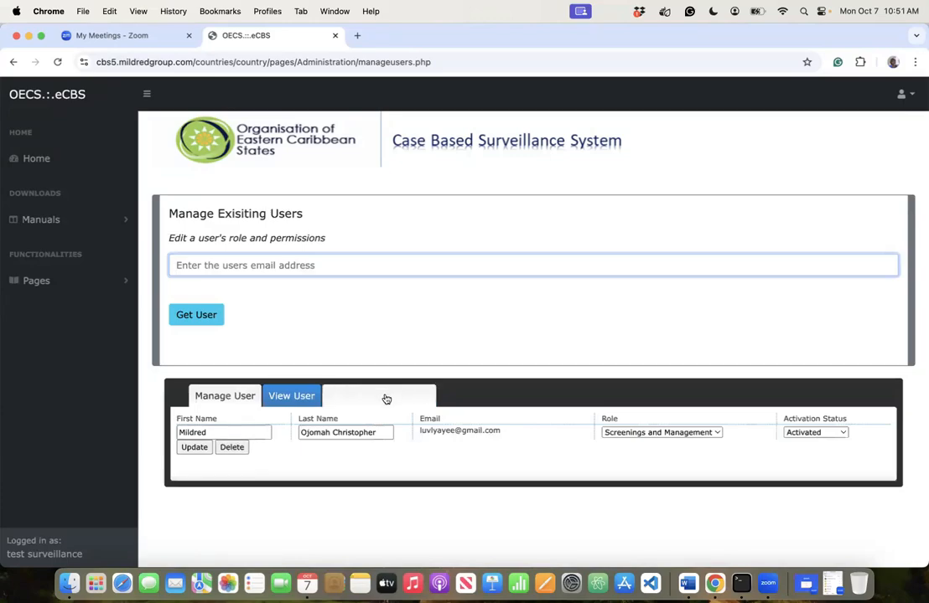
- Select general_population_screenings in Set / Edit Permissions and reset the user's permissions
{"action": "left_click", "coordinate": [355, 404]}
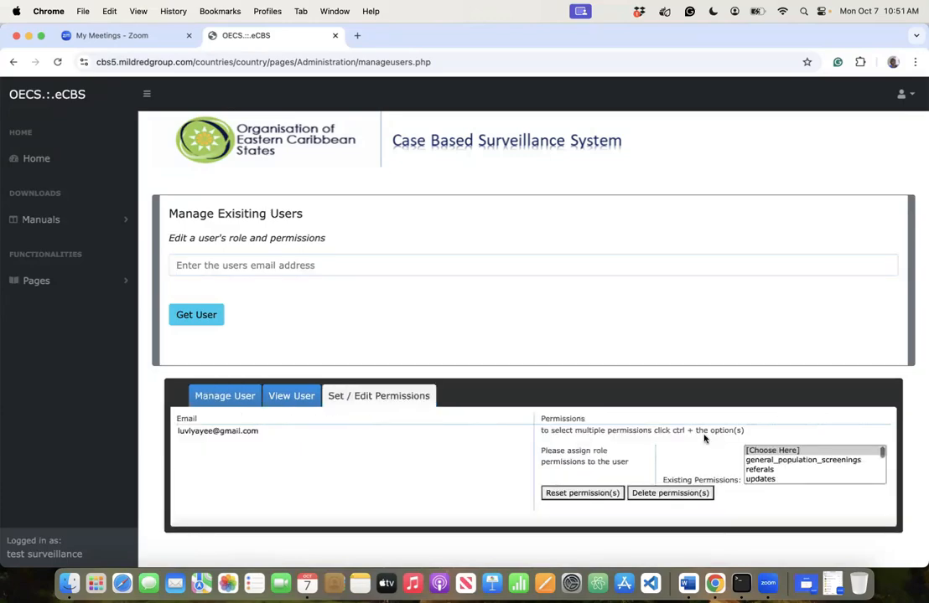
{"action": "left_click", "coordinate": [776, 462]}
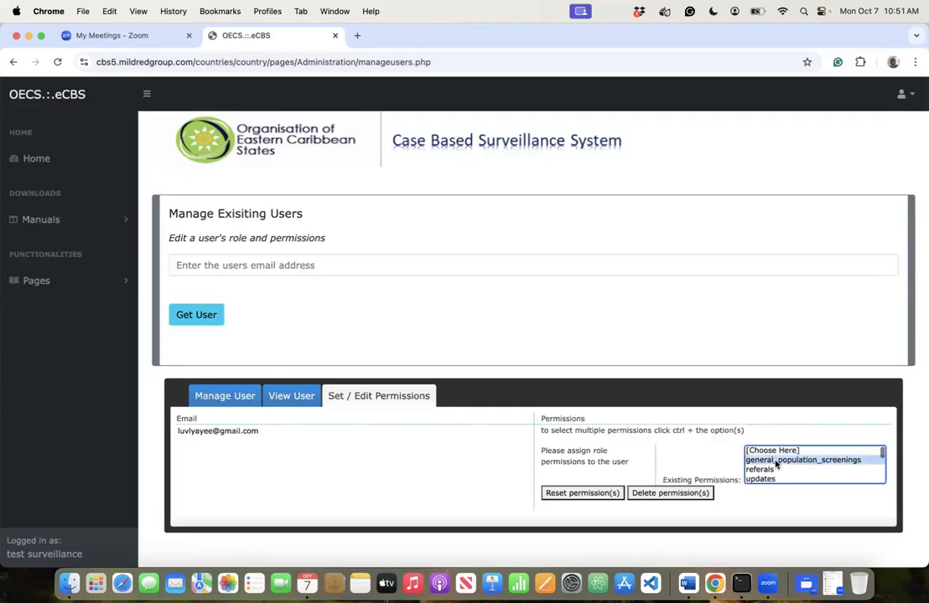
{"action": "scroll", "coordinate": [776, 466], "scroll_direction": "down", "scroll_amount": 5}
{"action": "left_click", "coordinate": [601, 492]}
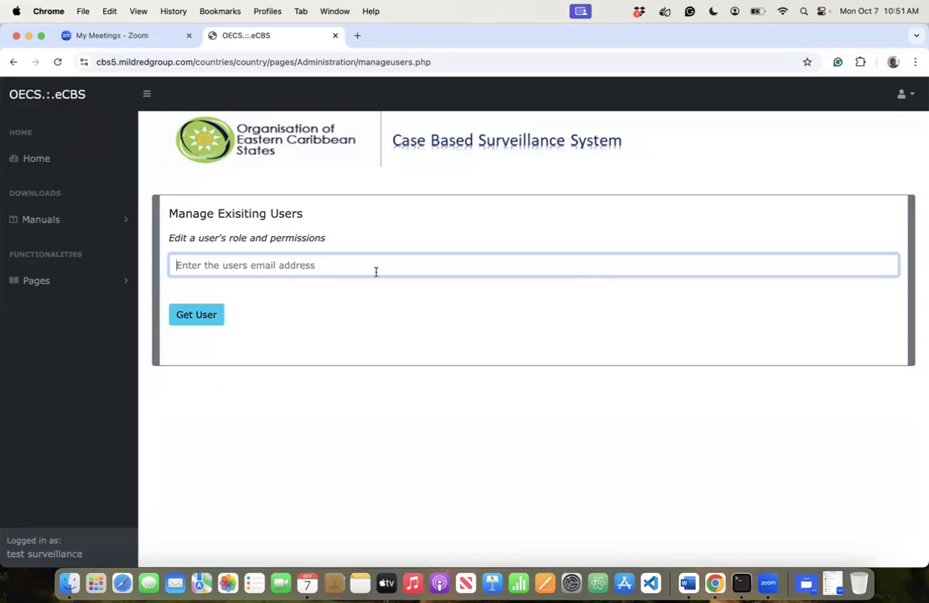
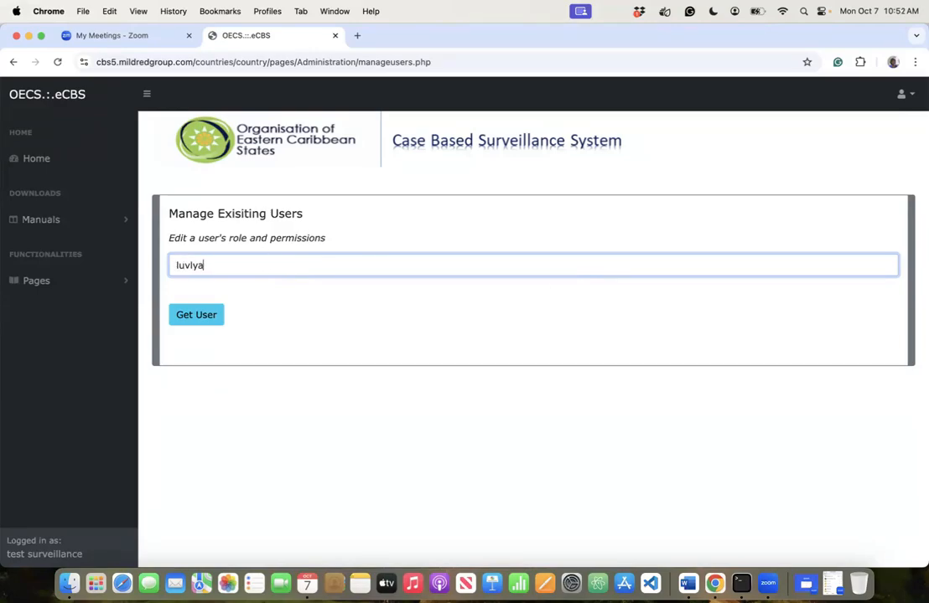
- Reload the account by email and review its permissions and View User summary
{"action": "left_click", "coordinate": [210, 315]}
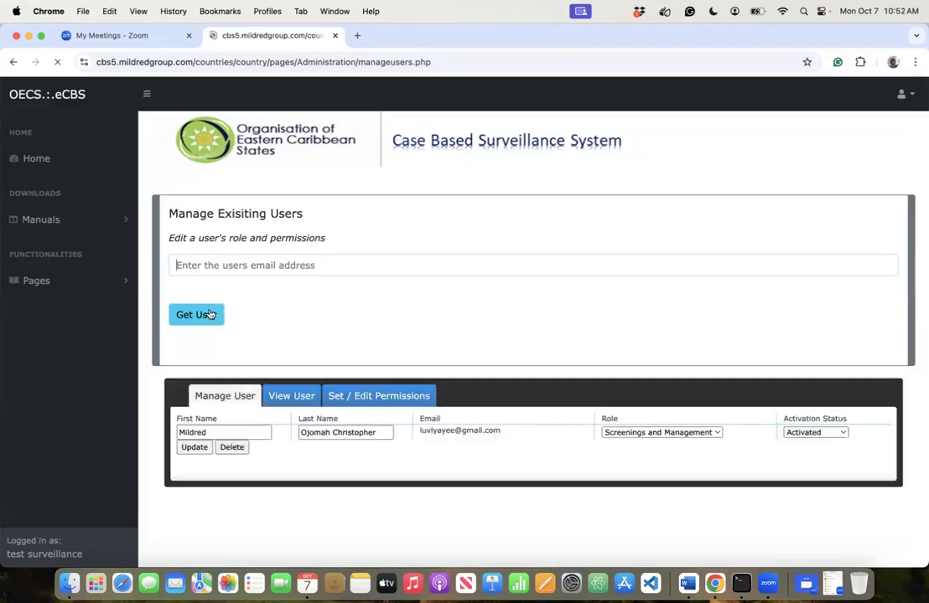
{"action": "left_click", "coordinate": [366, 397]}
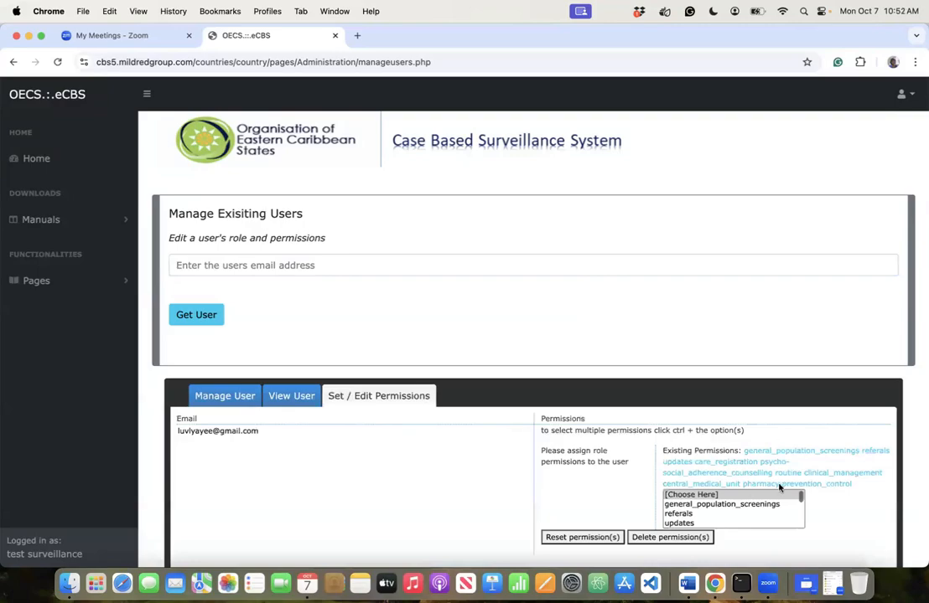
{"action": "left_click", "coordinate": [285, 396]}
{"action": "left_click", "coordinate": [40, 280]}
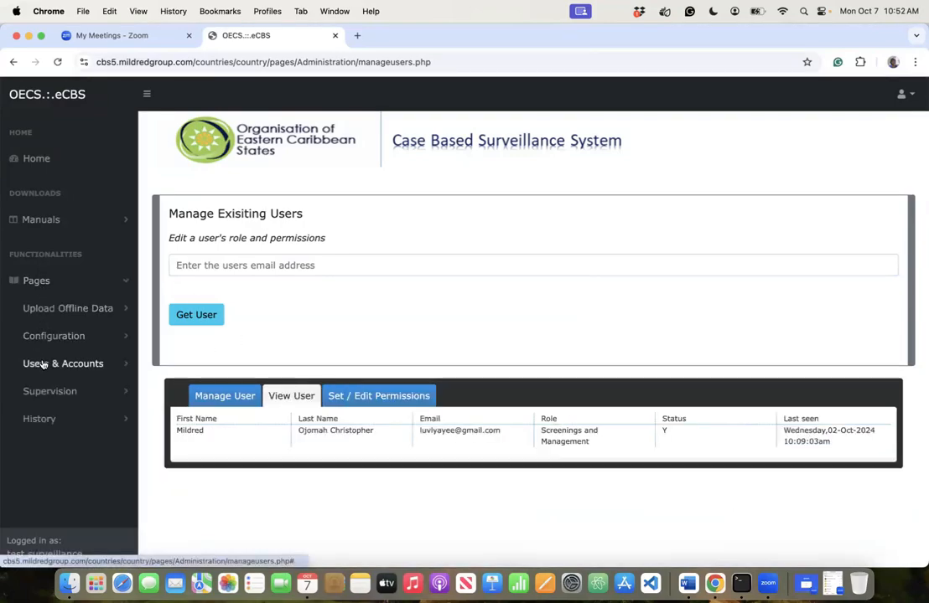
- Go to Users & Accounts > Register a pharmacist in the sidebar
{"action": "left_click", "coordinate": [41, 363]}
{"action": "scroll", "coordinate": [55, 425], "scroll_direction": "down", "scroll_amount": 4}
{"action": "scroll", "coordinate": [55, 425], "scroll_direction": "down", "scroll_amount": 2}
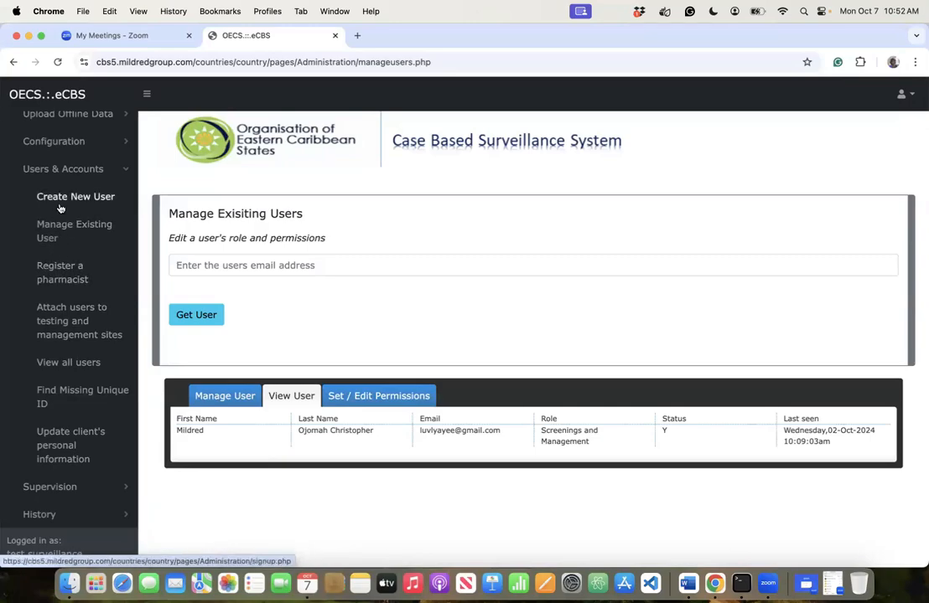
{"action": "left_click", "coordinate": [57, 271]}
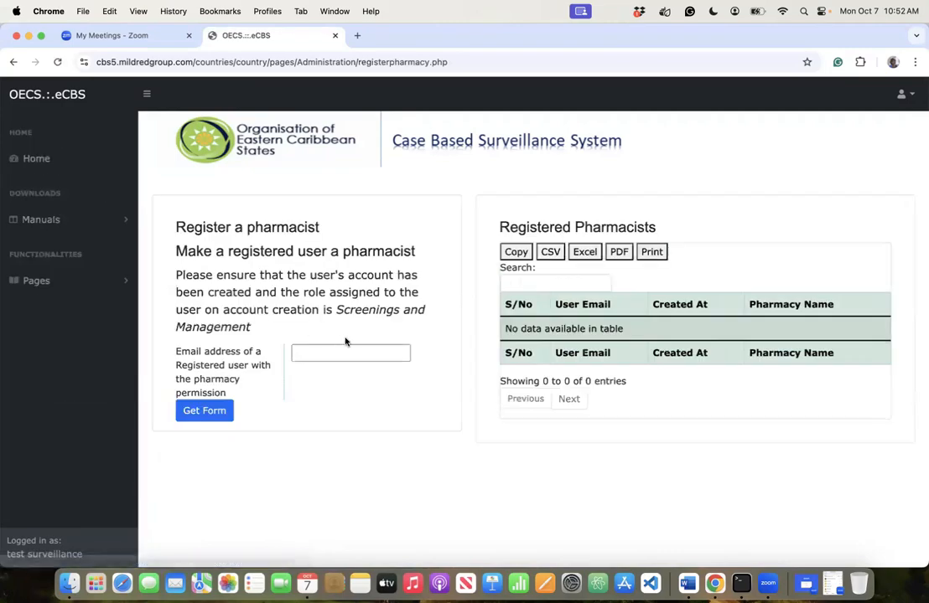
- Enter the user's e-mail address and load the pharmacy association form
{"action": "left_click", "coordinate": [357, 355]}
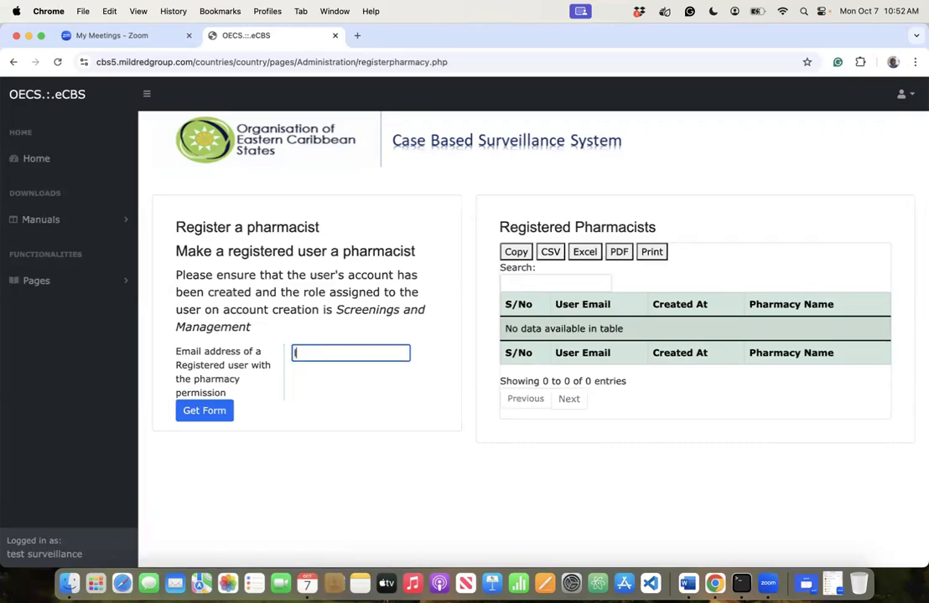
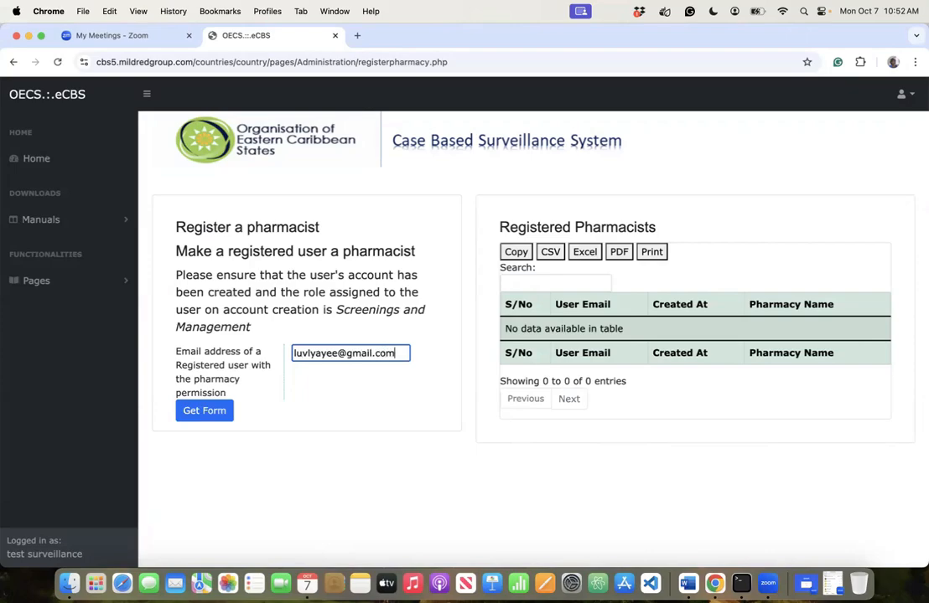
{"action": "left_click", "coordinate": [225, 412]}
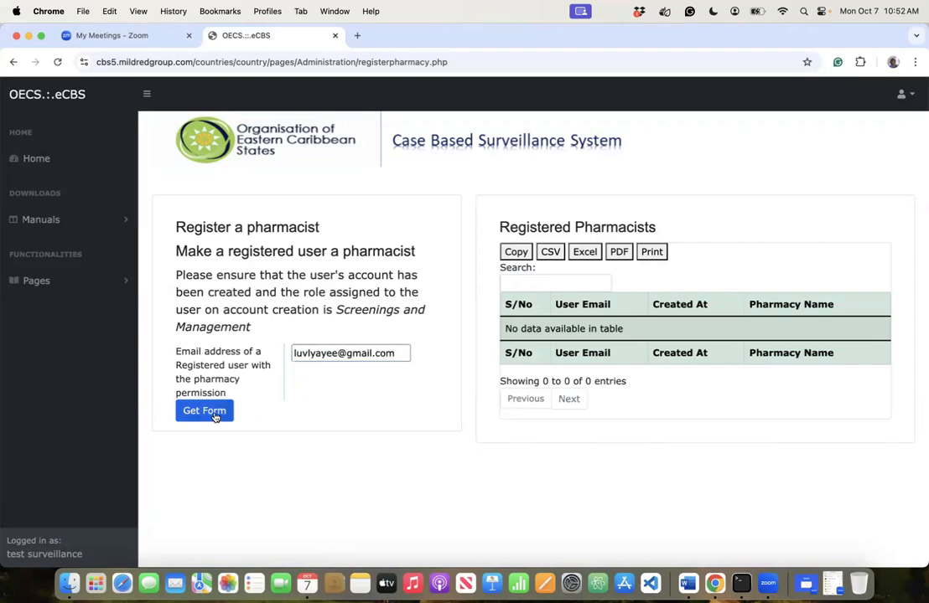
{"action": "scroll", "coordinate": [372, 474], "scroll_direction": "down", "scroll_amount": 1}
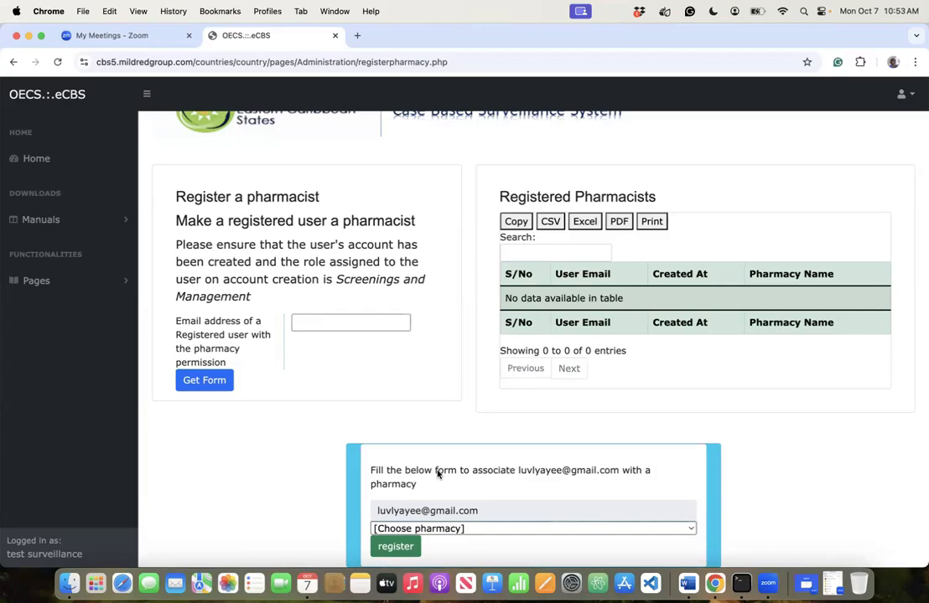
- Register the user as a pharmacist for Pharmacy Antigua and Barbuda
{"action": "left_click", "coordinate": [438, 528]}
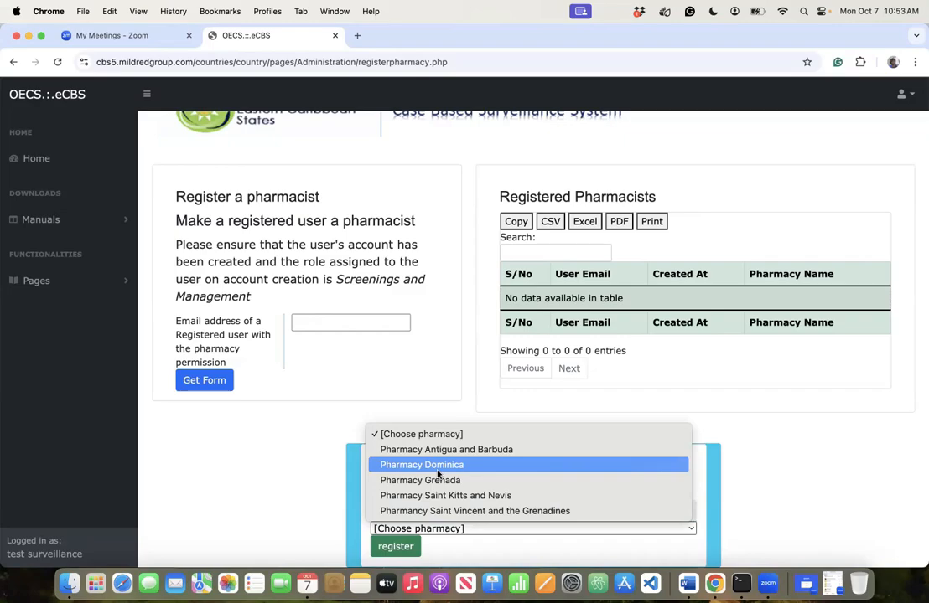
{"action": "left_click", "coordinate": [437, 466]}
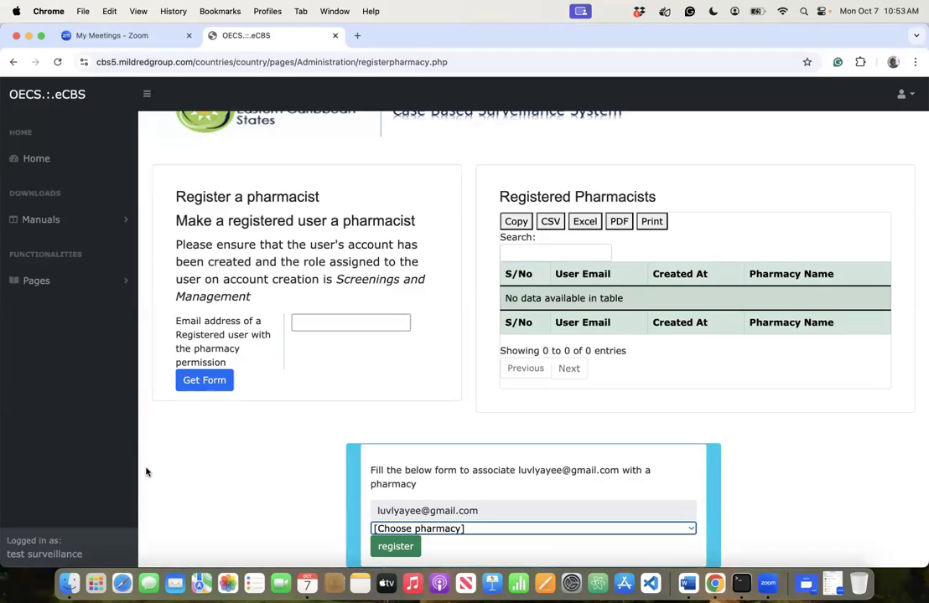
{"action": "left_click", "coordinate": [444, 529]}
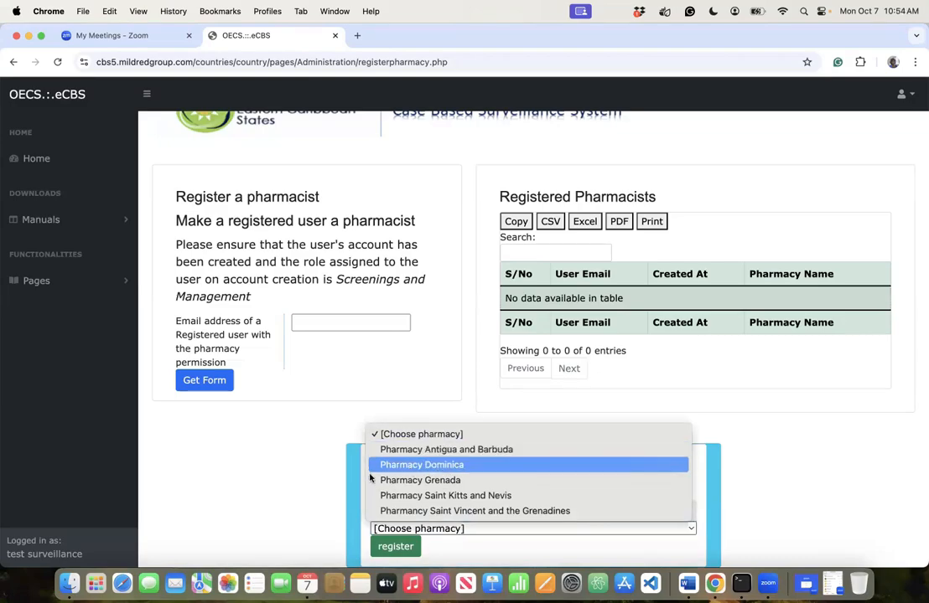
{"action": "left_click", "coordinate": [447, 449]}
{"action": "left_click", "coordinate": [395, 546]}
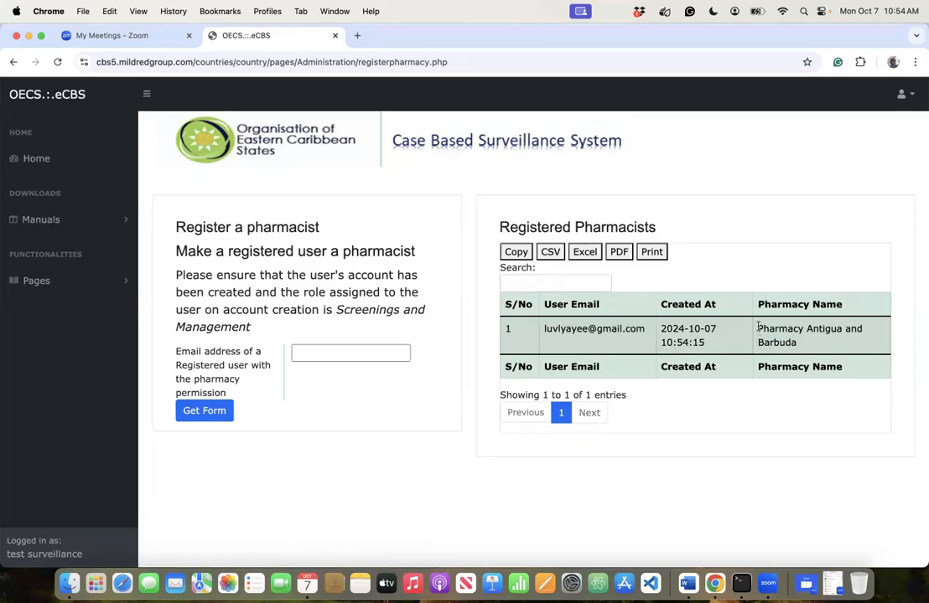
{"action": "left_click_drag", "start_coordinate": [755, 327], "coordinate": [804, 360]}
- Go to Pages > Users & Accounts > Attach users to testing and management sites
{"action": "left_click", "coordinate": [784, 337]}
{"action": "left_click", "coordinate": [51, 284]}
{"action": "left_click", "coordinate": [66, 364]}
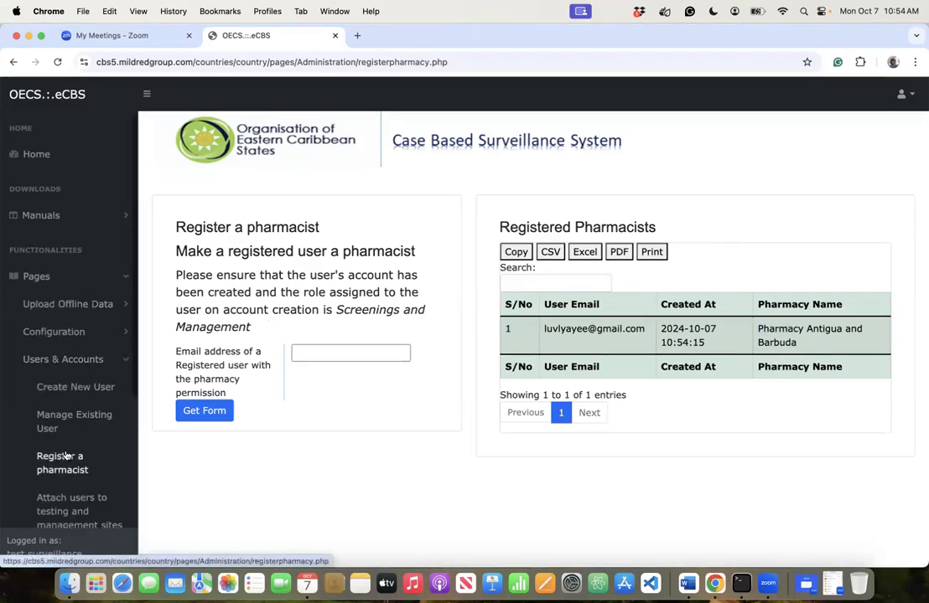
{"action": "scroll", "coordinate": [70, 419], "scroll_direction": "down", "scroll_amount": 2}
{"action": "left_click", "coordinate": [69, 416]}
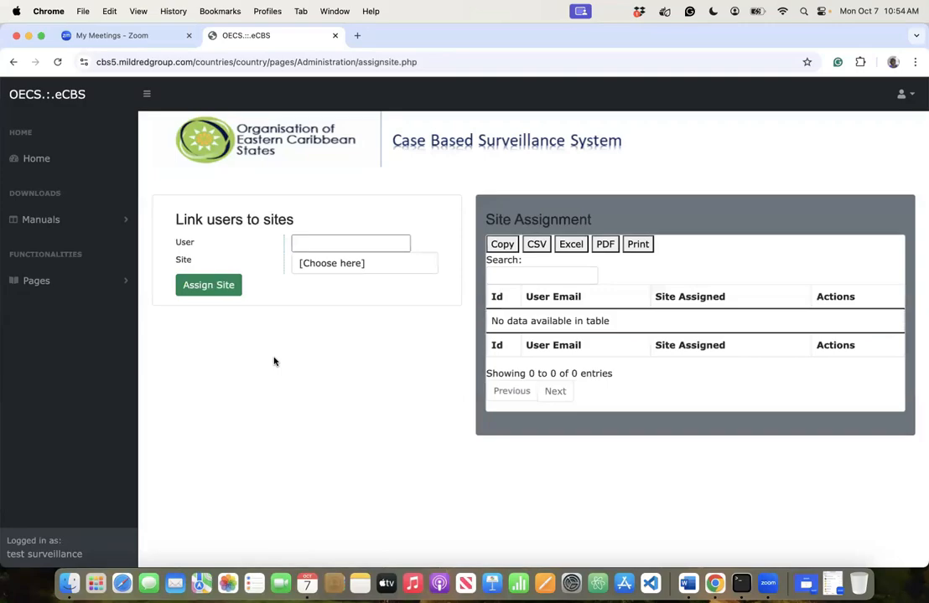
- Assign the selected user's e-mail to the Antigua and Barbuda site and confirm
{"action": "left_click", "coordinate": [401, 244]}
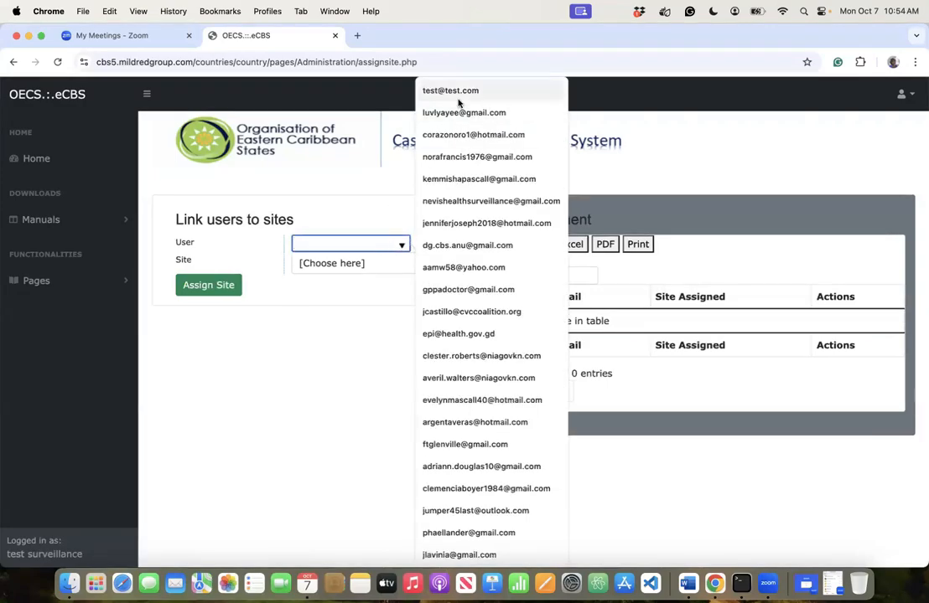
{"action": "scroll", "coordinate": [461, 489], "scroll_direction": "down", "scroll_amount": 10}
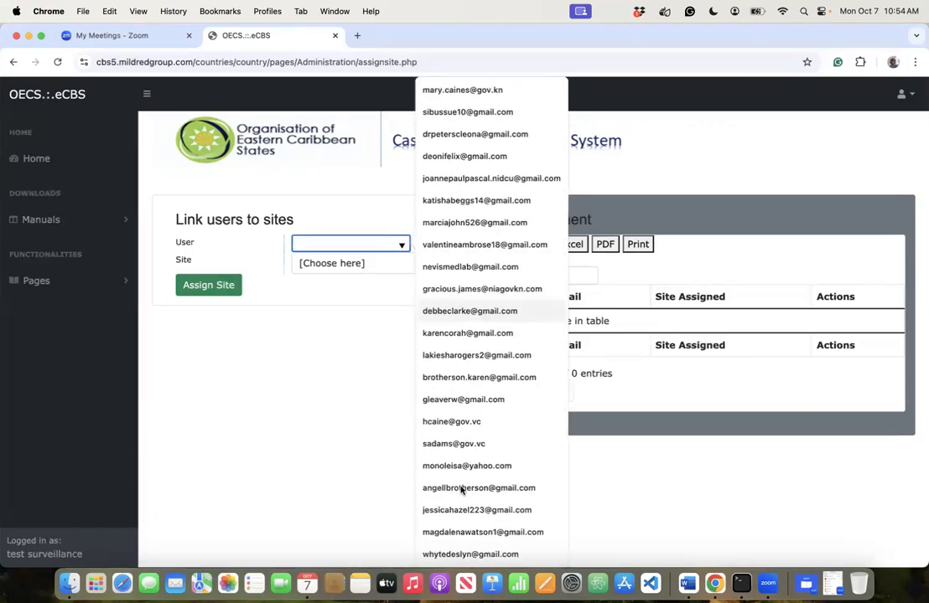
{"action": "scroll", "coordinate": [452, 491], "scroll_direction": "up", "scroll_amount": 10}
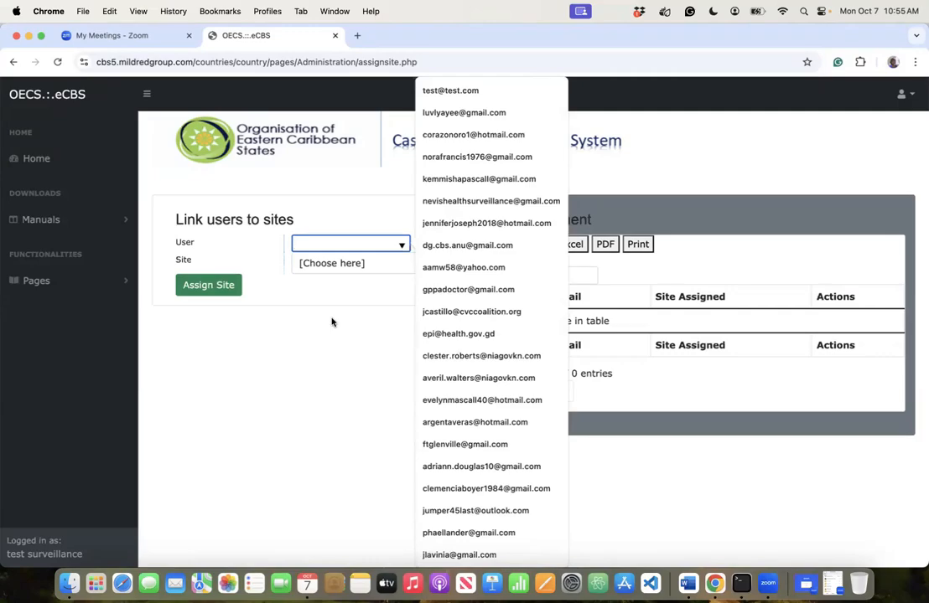
{"action": "left_click", "coordinate": [324, 270]}
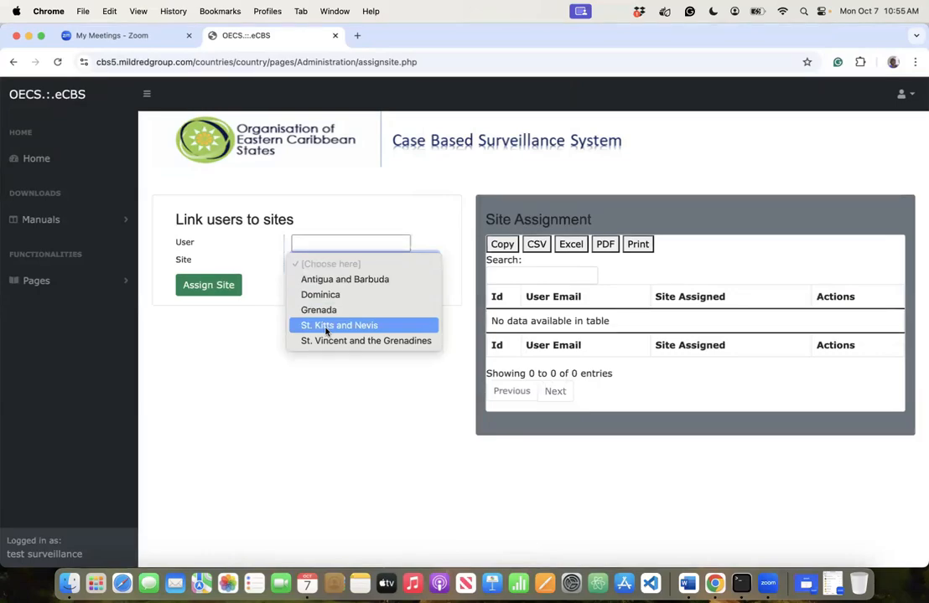
{"action": "left_click", "coordinate": [310, 244]}
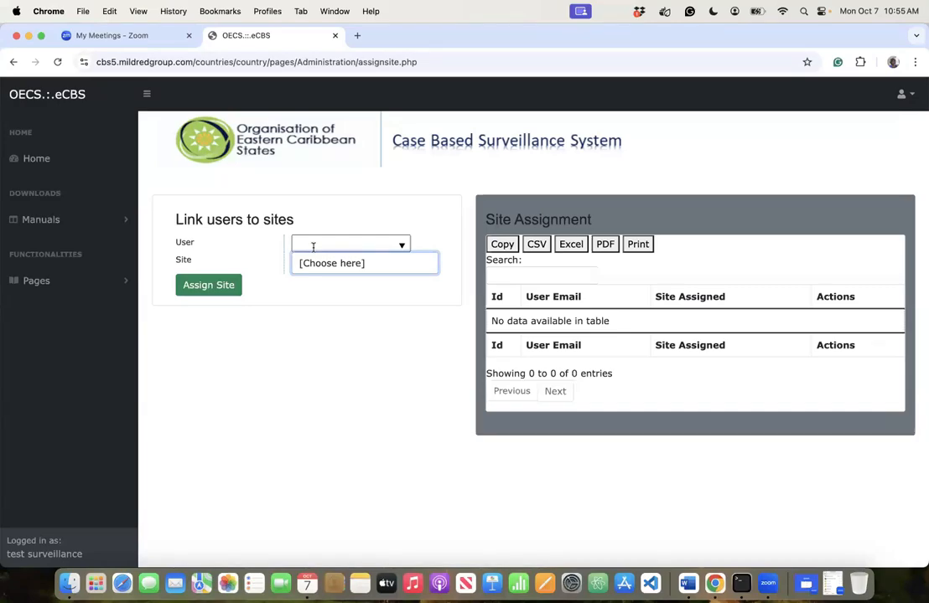
{"action": "left_click", "coordinate": [401, 244]}
{"action": "left_click", "coordinate": [460, 113]}
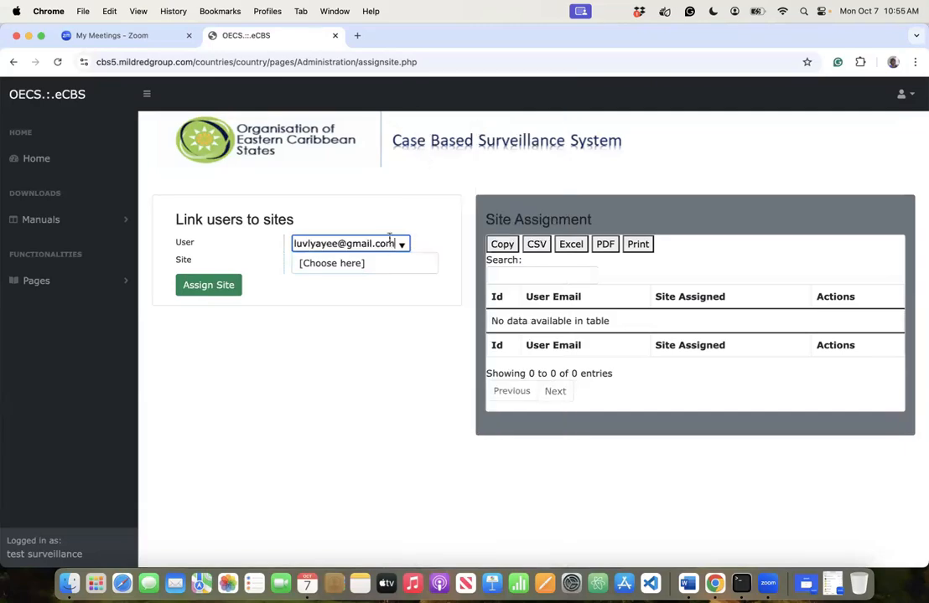
{"action": "left_click", "coordinate": [368, 263]}
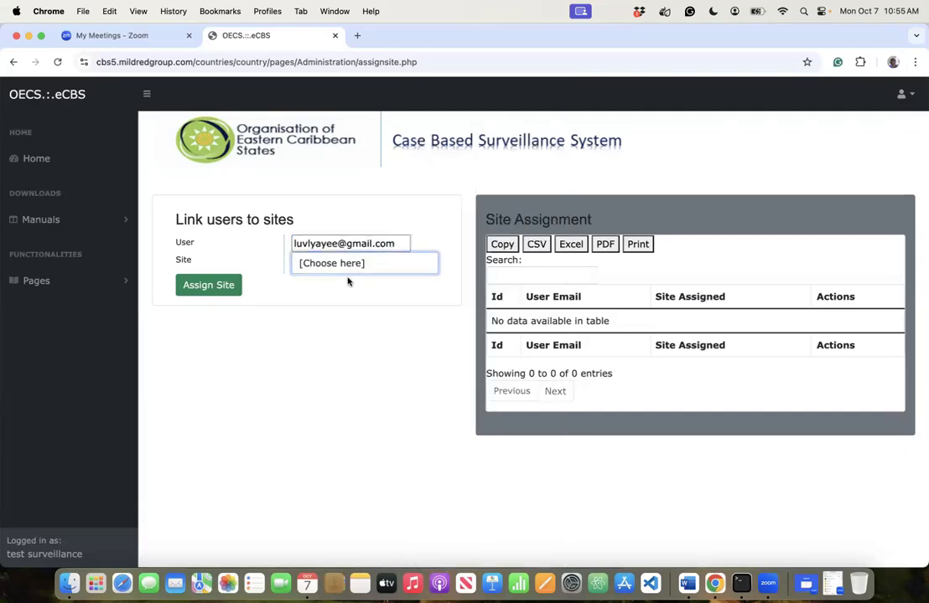
{"action": "left_click", "coordinate": [333, 281]}
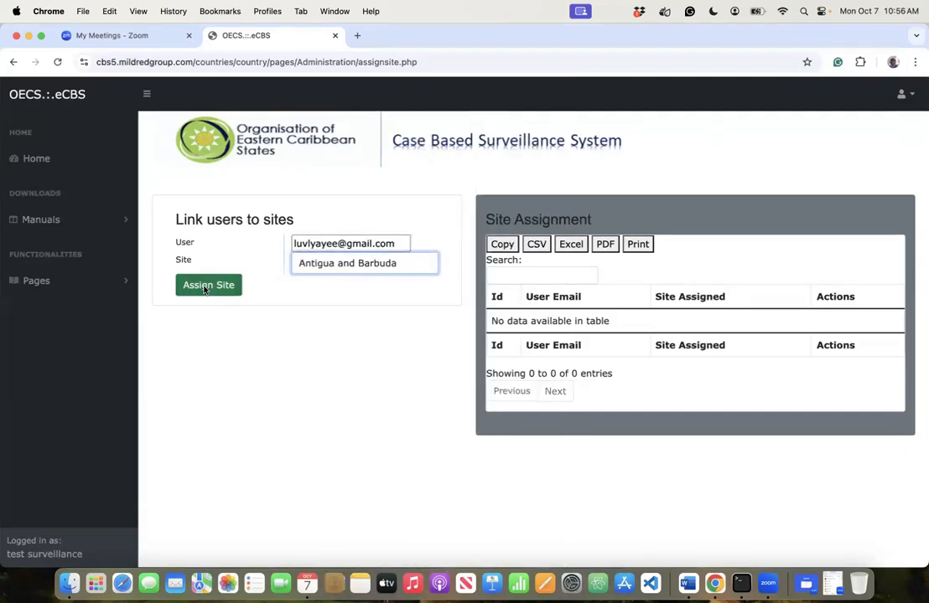
{"action": "left_click", "coordinate": [207, 286]}
{"action": "left_click", "coordinate": [564, 139]}
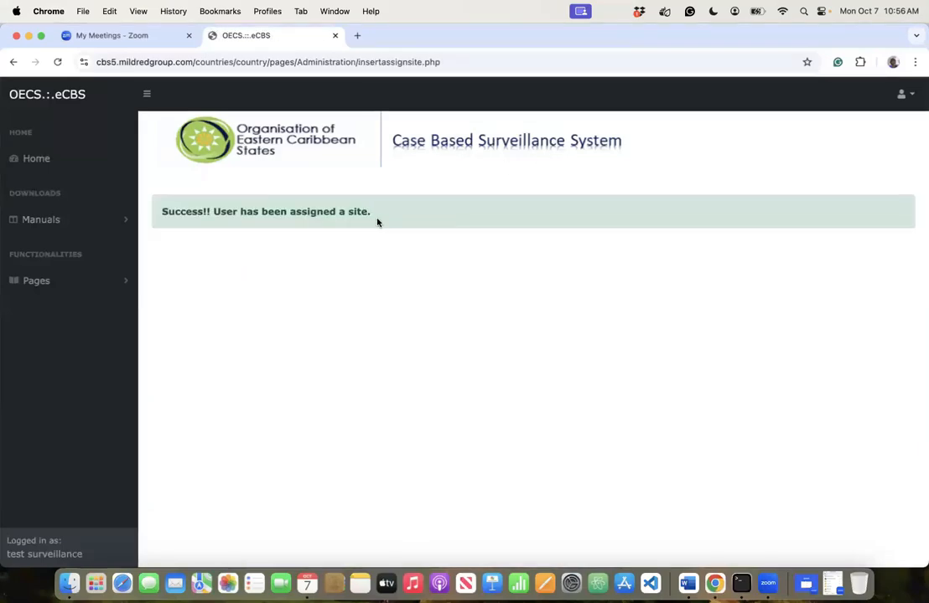
- Link the next user's e-mail to the Dominica site and confirm
{"action": "left_click", "coordinate": [376, 240]}
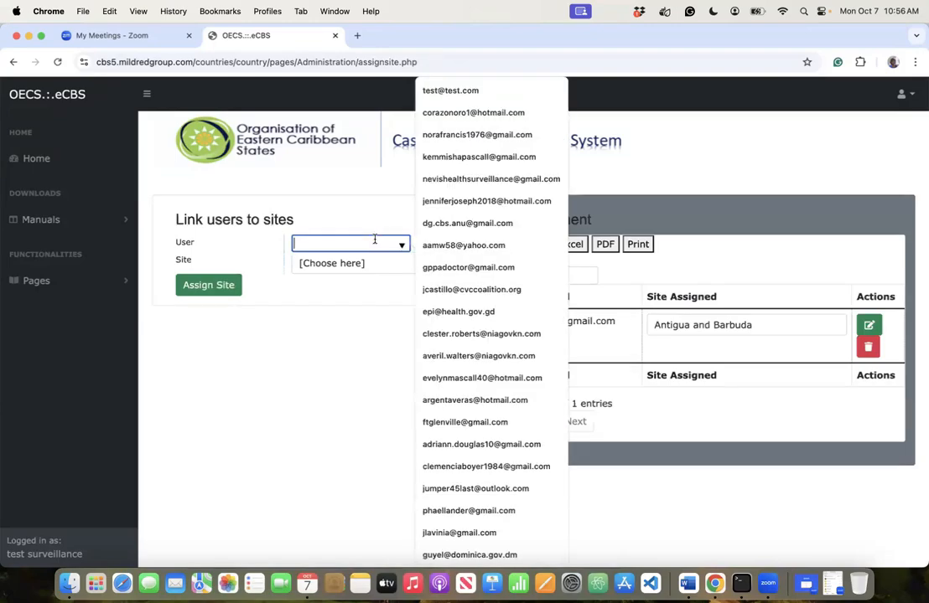
{"action": "left_click", "coordinate": [448, 113]}
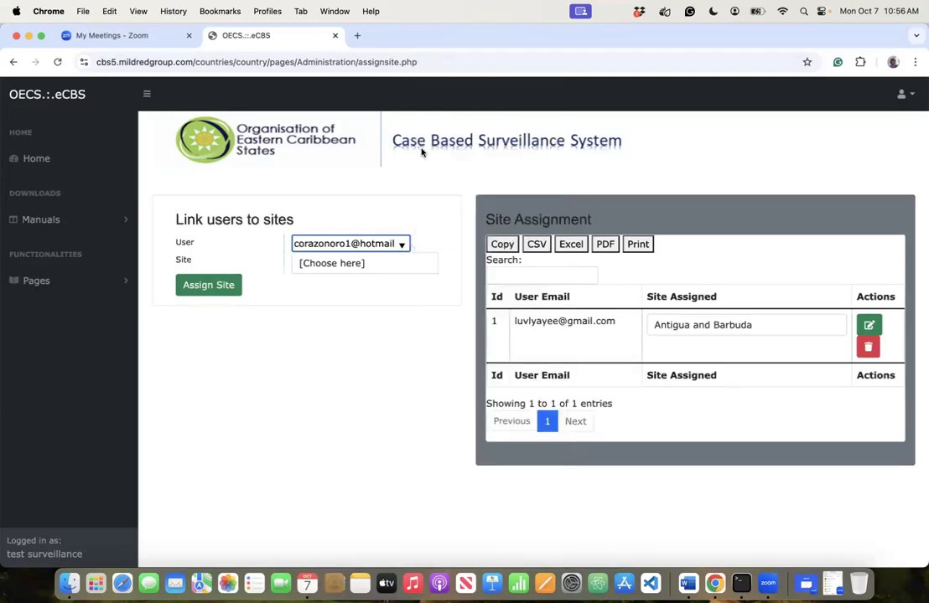
{"action": "left_click", "coordinate": [342, 265]}
{"action": "left_click", "coordinate": [332, 293]}
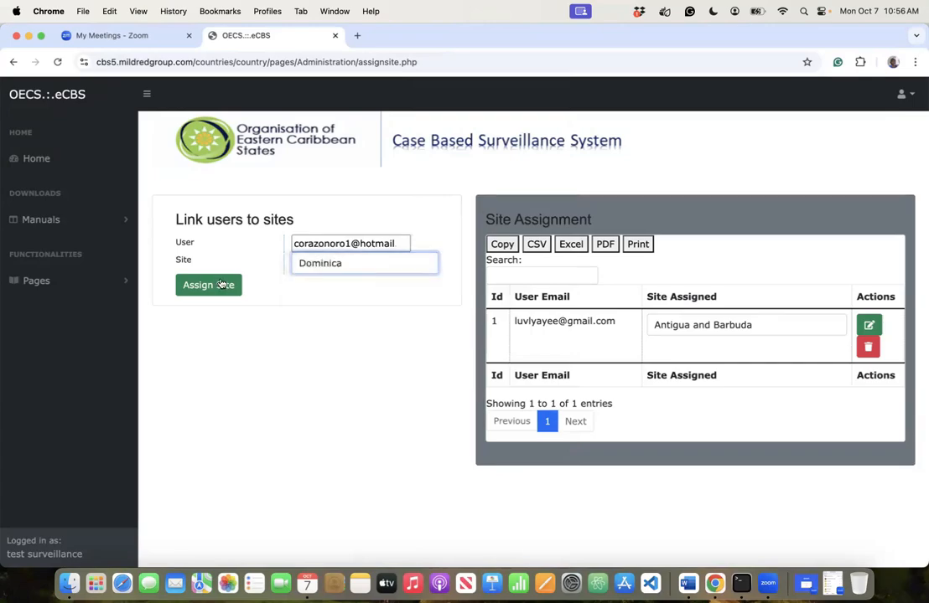
{"action": "left_click", "coordinate": [216, 285]}
{"action": "left_click", "coordinate": [563, 140]}
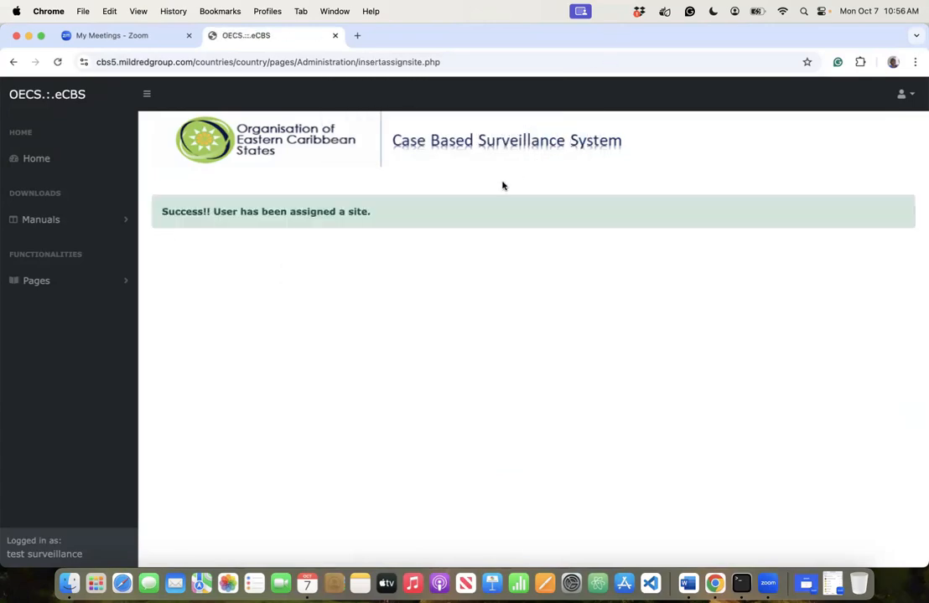
- Link one more user to Dominica and confirm that assignment too
{"action": "left_click", "coordinate": [372, 244]}
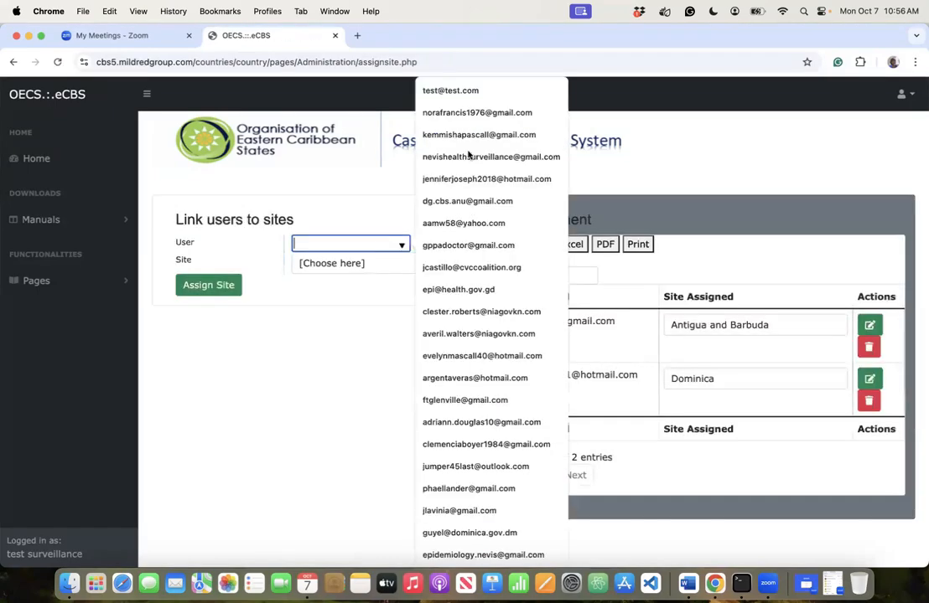
{"action": "left_click", "coordinate": [464, 114]}
{"action": "left_click", "coordinate": [435, 263]}
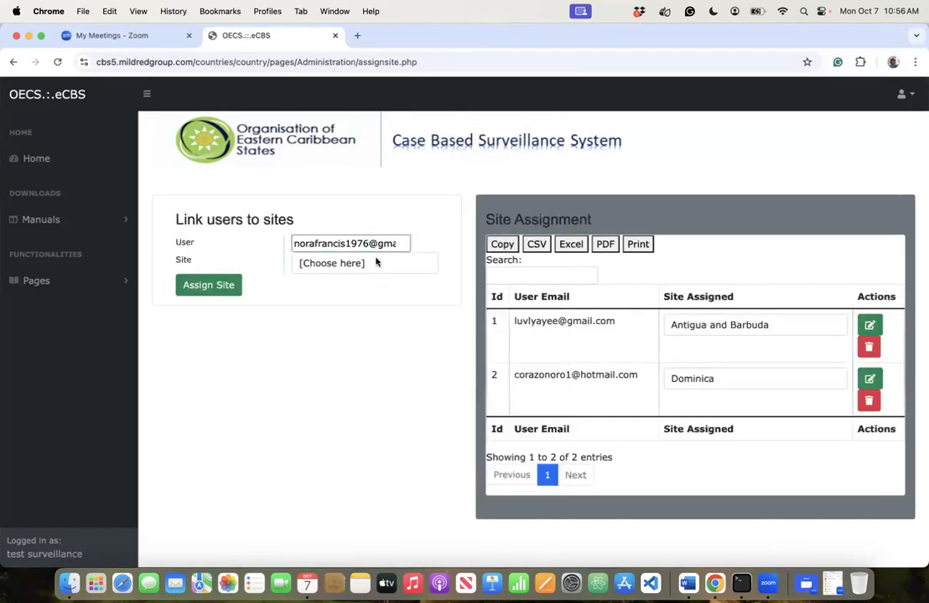
{"action": "left_click", "coordinate": [353, 264]}
{"action": "left_click", "coordinate": [338, 295]}
{"action": "left_click", "coordinate": [205, 286]}
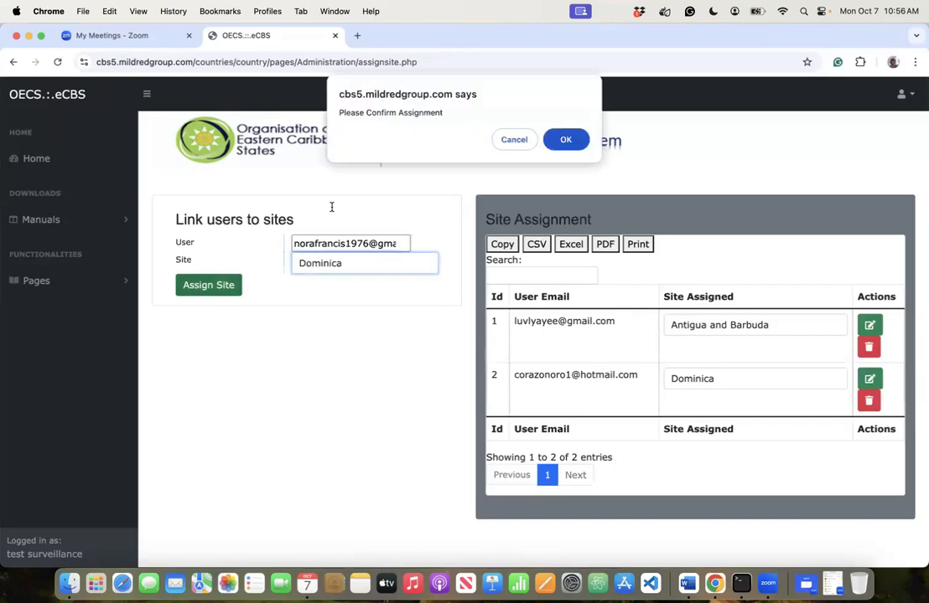
{"action": "left_click", "coordinate": [569, 139]}
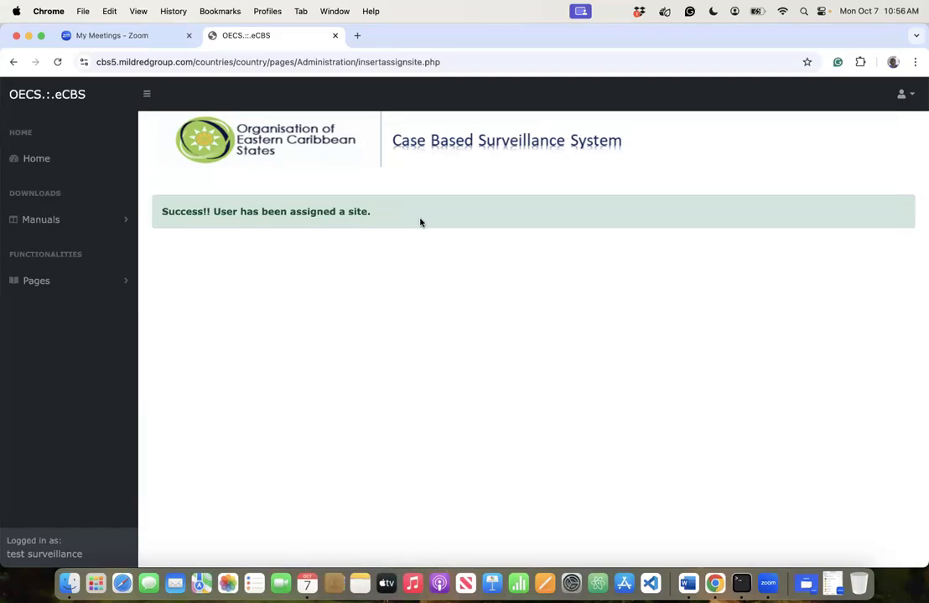
- Pick a user e-mail, check the full address, then clear the User field
{"action": "left_click", "coordinate": [401, 244]}
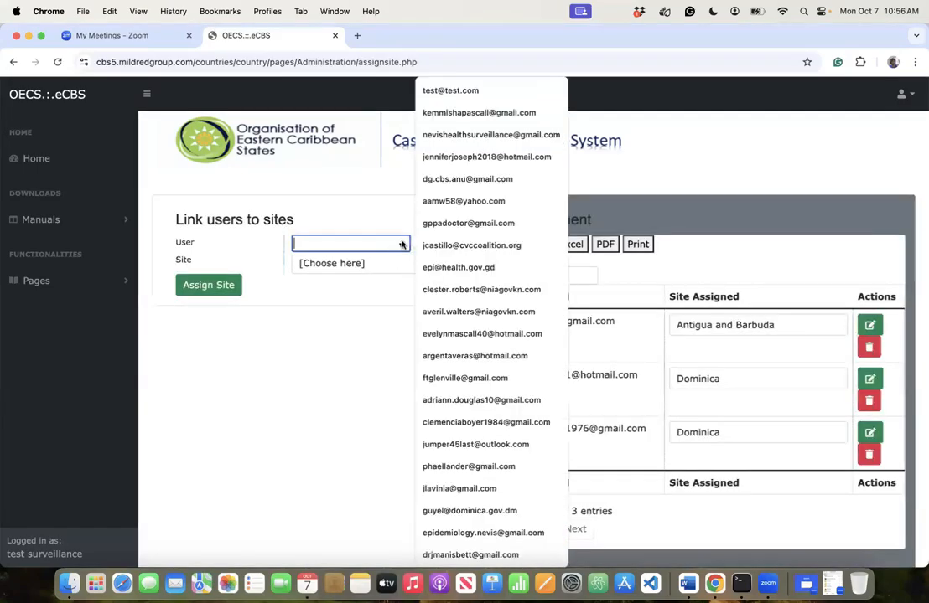
{"action": "left_click", "coordinate": [441, 116]}
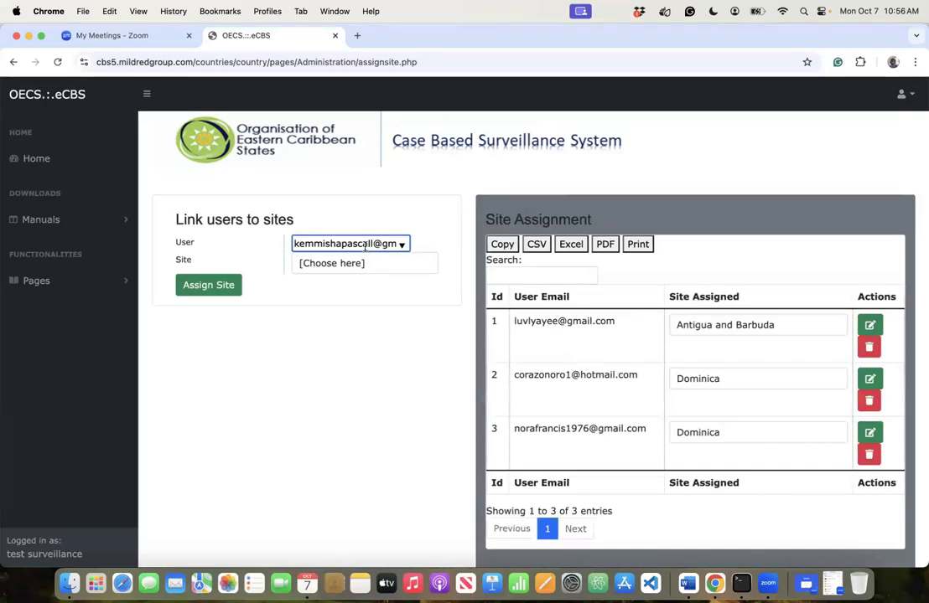
{"action": "key", "text": "Tab"}
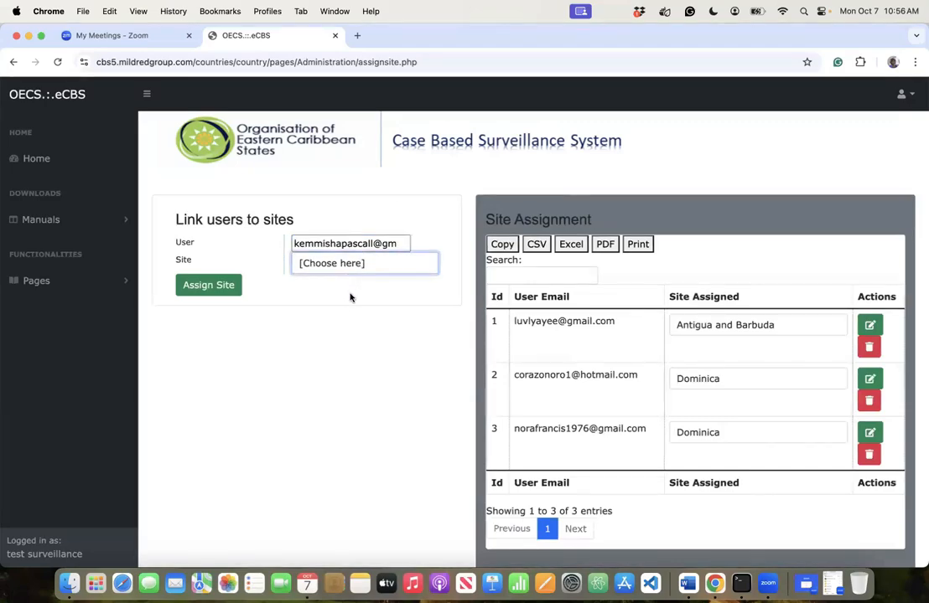
{"action": "key", "text": "space"}
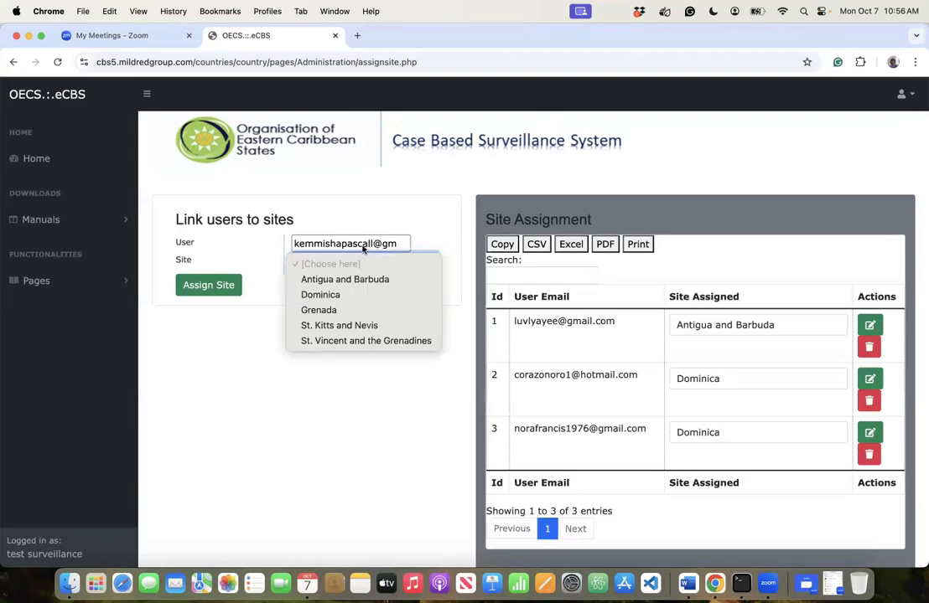
{"action": "left_click", "coordinate": [364, 245]}
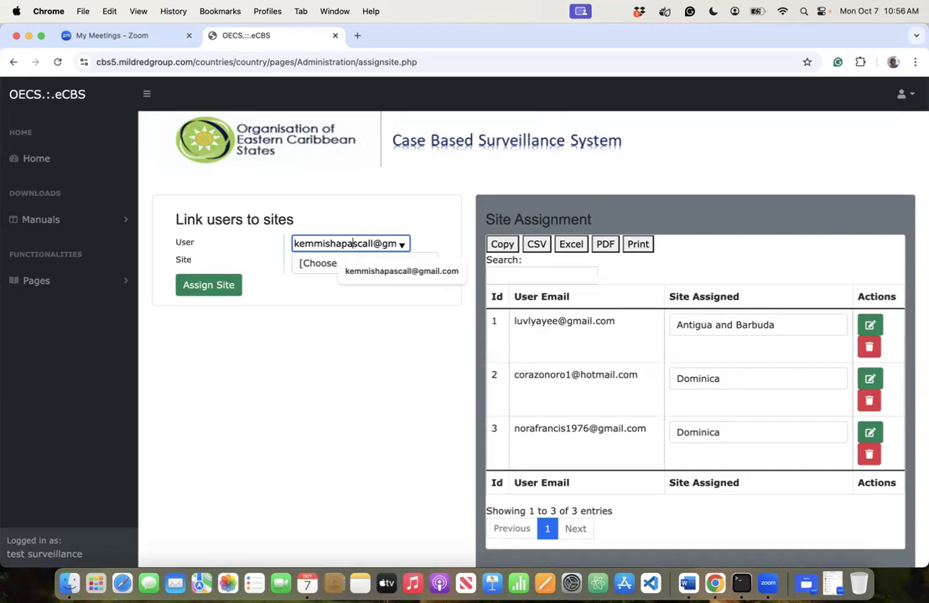
{"action": "key", "text": "Right"}
{"action": "key", "text": "Right"}
{"action": "key", "text": "Right"}
{"action": "key", "text": "Right"}
{"action": "key", "text": "Right"}
{"action": "key", "text": "Right"}
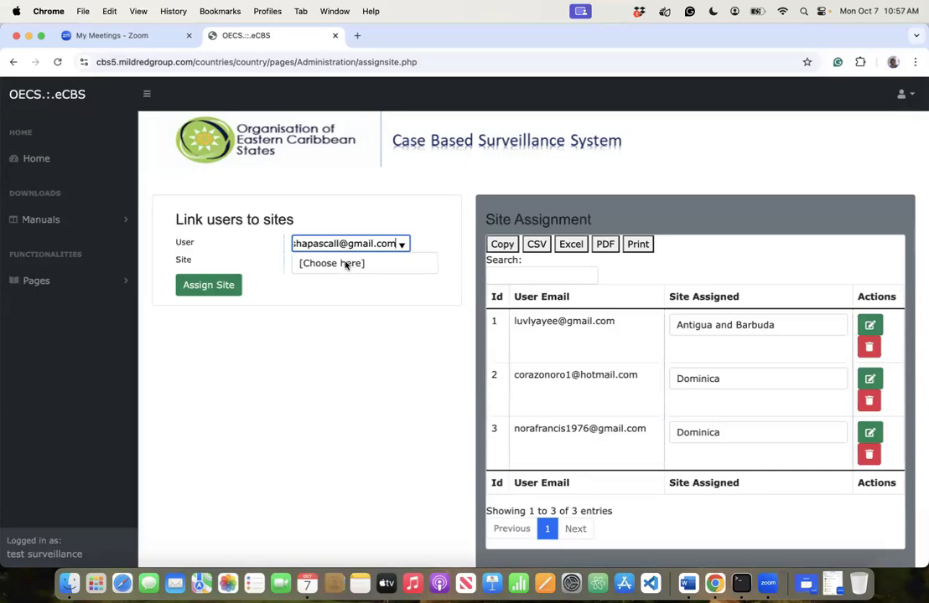
{"action": "left_click", "coordinate": [345, 264]}
{"action": "left_click", "coordinate": [347, 263]}
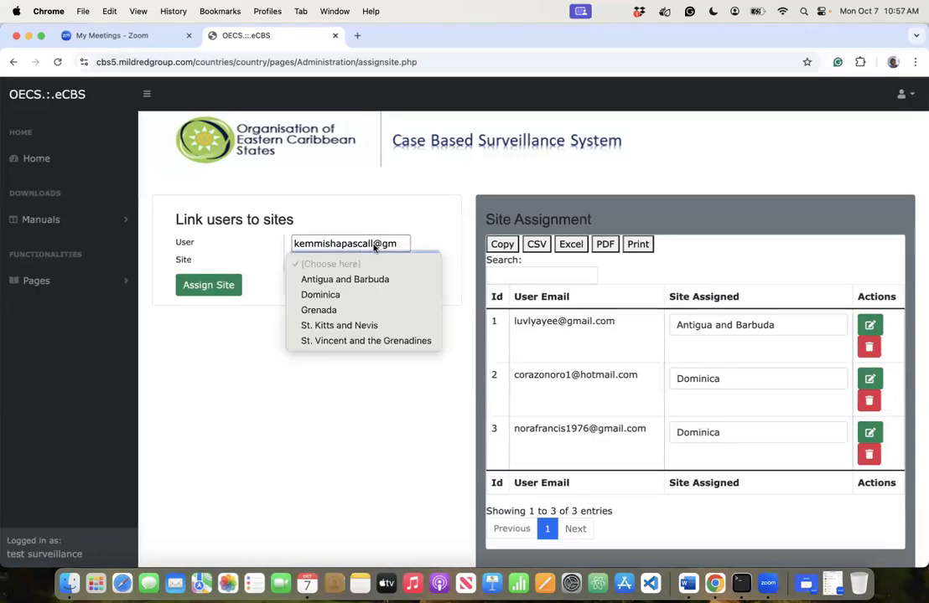
{"action": "left_click", "coordinate": [374, 246]}
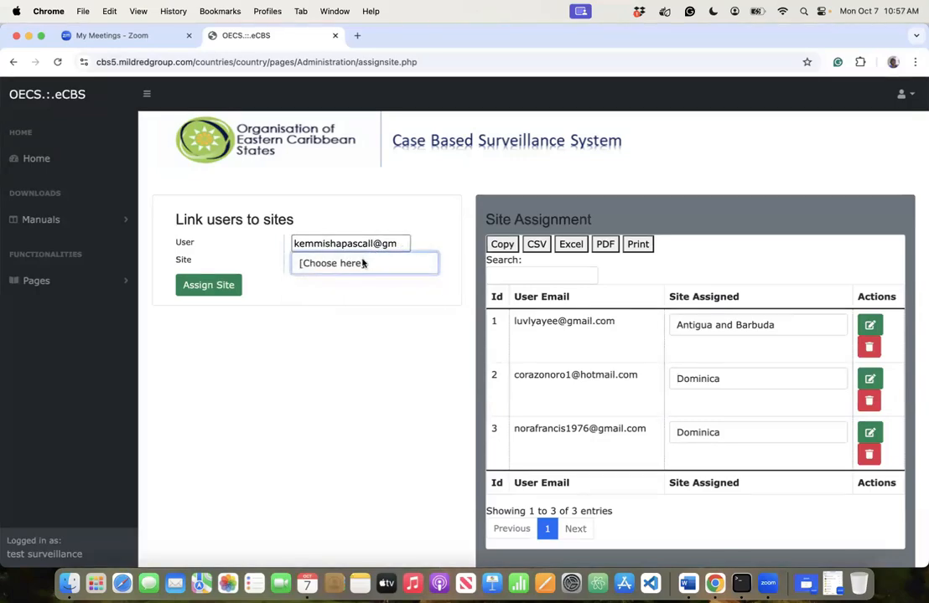
{"action": "left_click", "coordinate": [363, 263]}
{"action": "left_click", "coordinate": [363, 263]}
{"action": "left_click", "coordinate": [379, 243]}
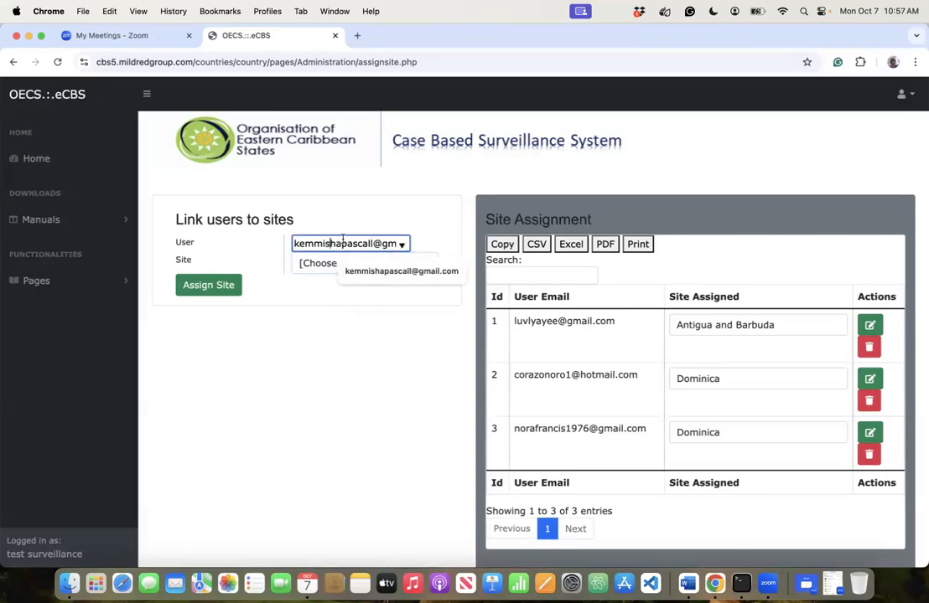
{"action": "key", "text": "super+a"}
{"action": "key", "text": "BackSpace"}
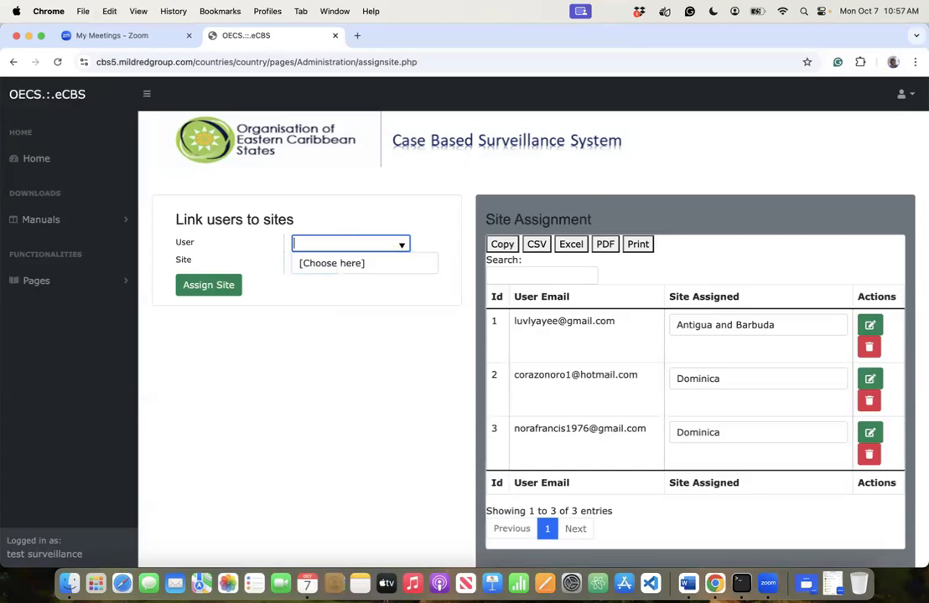
- Link the Nevis surveillance account to St. Kitts and Nevis and confirm
{"action": "left_click", "coordinate": [402, 245]}
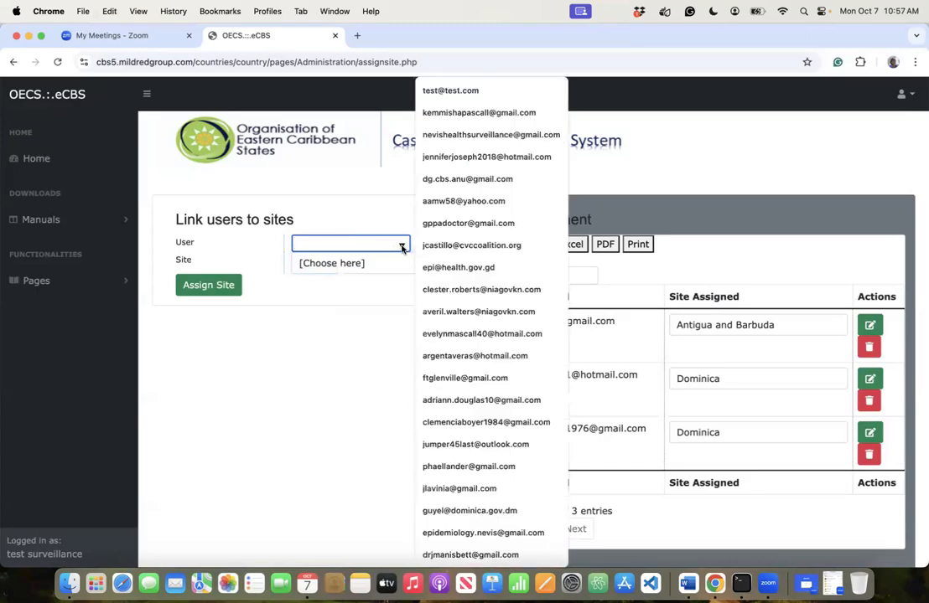
{"action": "left_click", "coordinate": [457, 138]}
{"action": "left_click", "coordinate": [379, 262]}
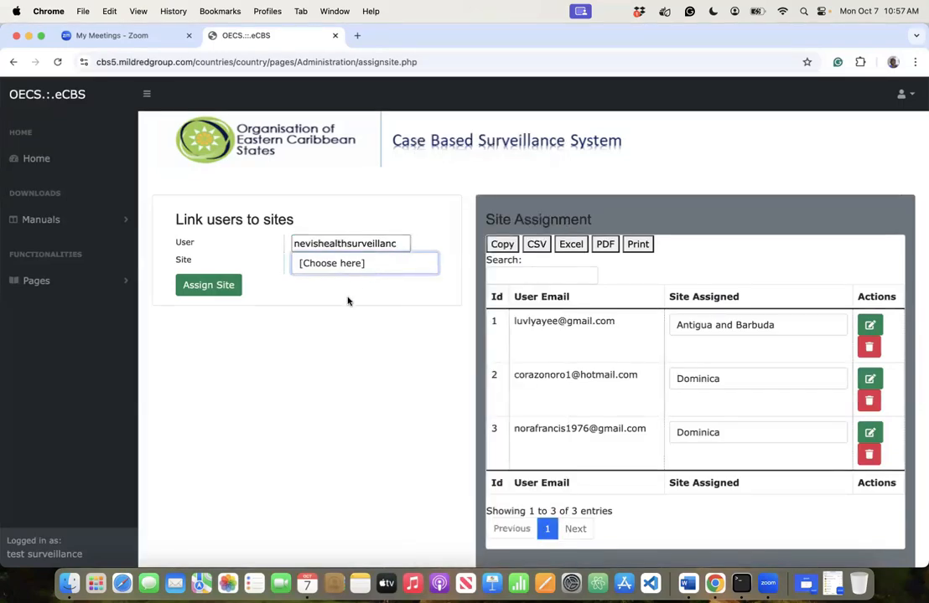
{"action": "left_click", "coordinate": [342, 326]}
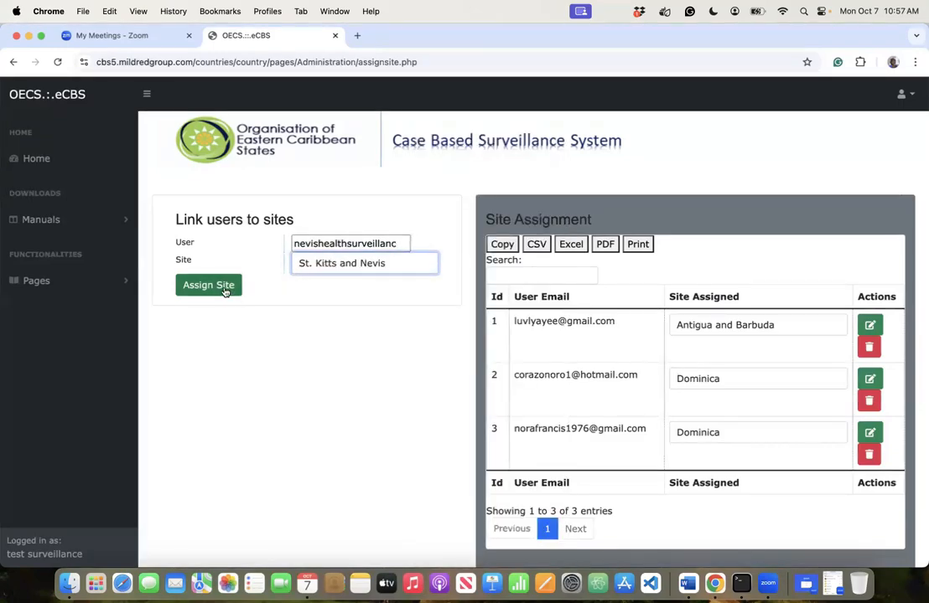
{"action": "left_click", "coordinate": [225, 290]}
{"action": "left_click", "coordinate": [565, 140]}
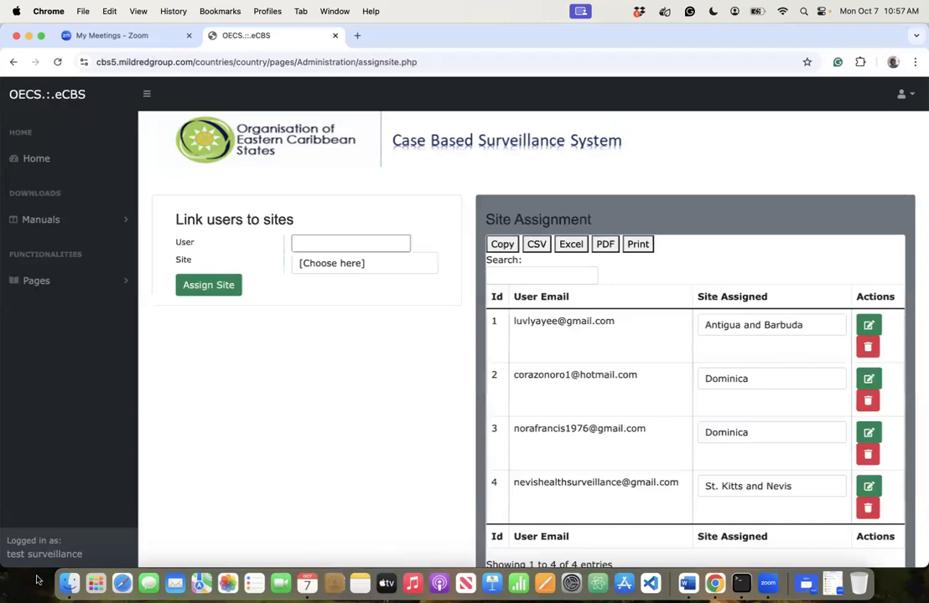
- Select the next user's e-mail for a Dominica assignment
{"action": "left_click", "coordinate": [401, 244]}
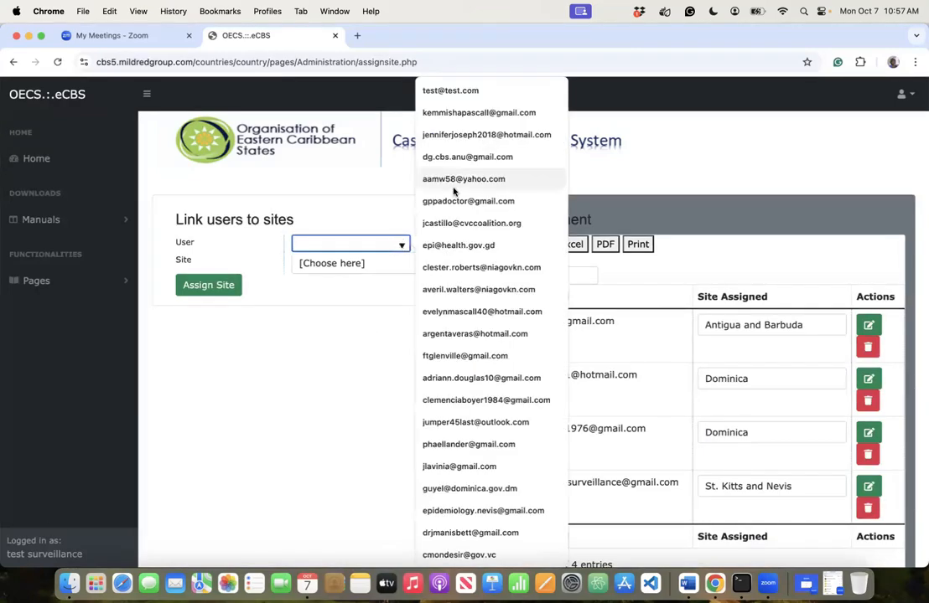
{"action": "left_click", "coordinate": [486, 134]}
{"action": "left_click", "coordinate": [375, 268]}
- Set the pending user's site to Dominica, assign it and confirm
{"action": "left_click", "coordinate": [352, 298]}
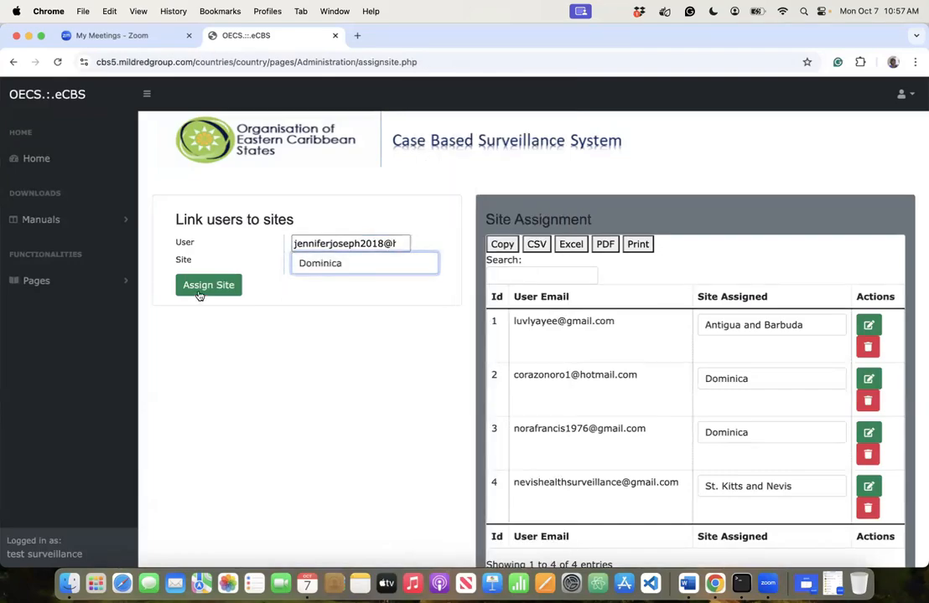
{"action": "left_click", "coordinate": [204, 290]}
{"action": "left_click", "coordinate": [561, 139]}
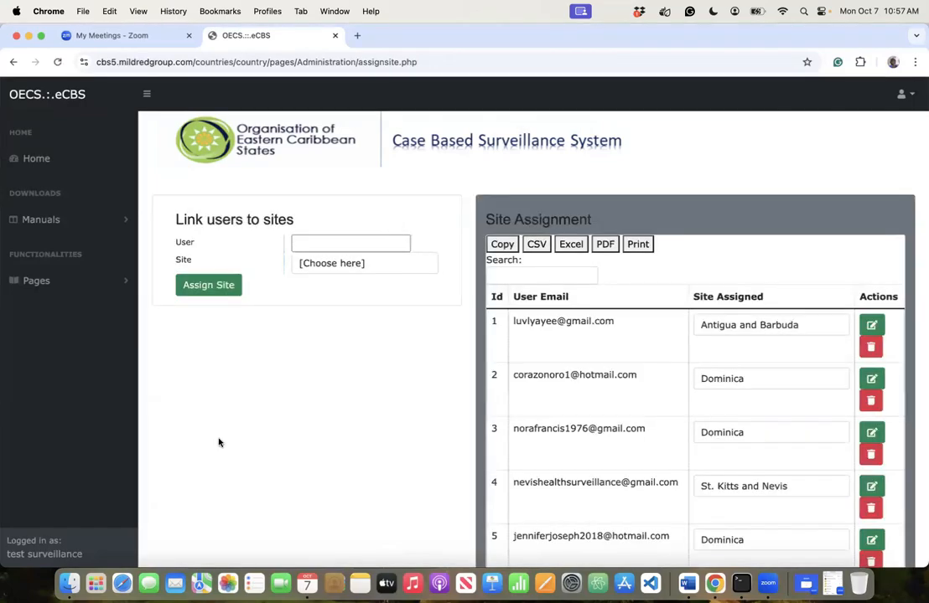
- Link another user to Antigua and Barbuda and confirm
{"action": "left_click", "coordinate": [378, 245]}
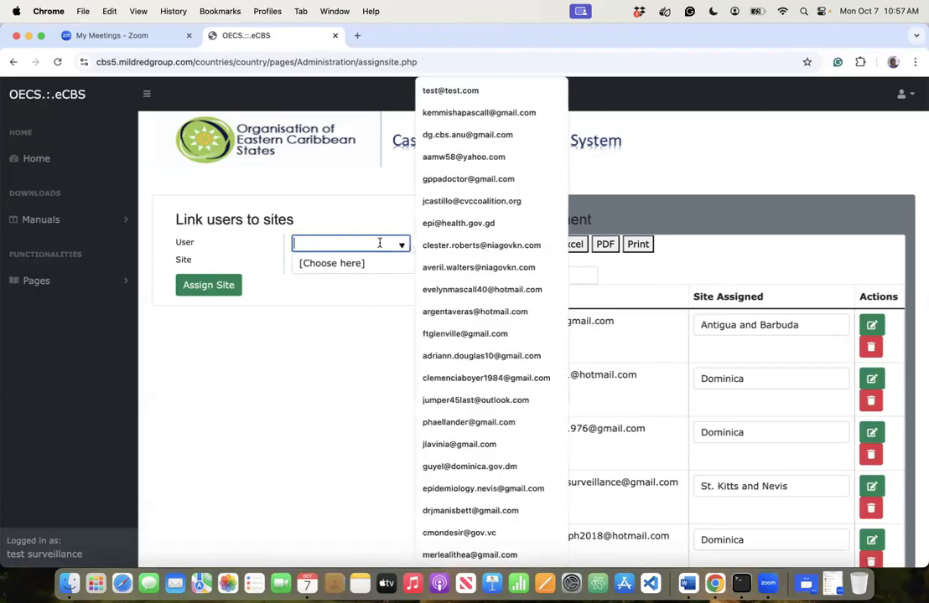
{"action": "left_click", "coordinate": [469, 136]}
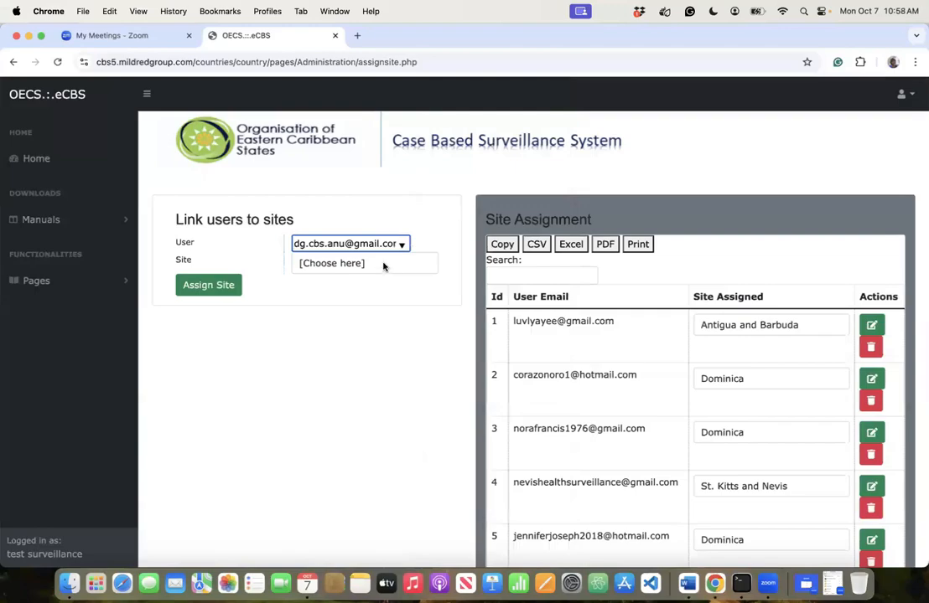
{"action": "left_click", "coordinate": [383, 264]}
{"action": "left_click", "coordinate": [356, 286]}
{"action": "left_click", "coordinate": [232, 290]}
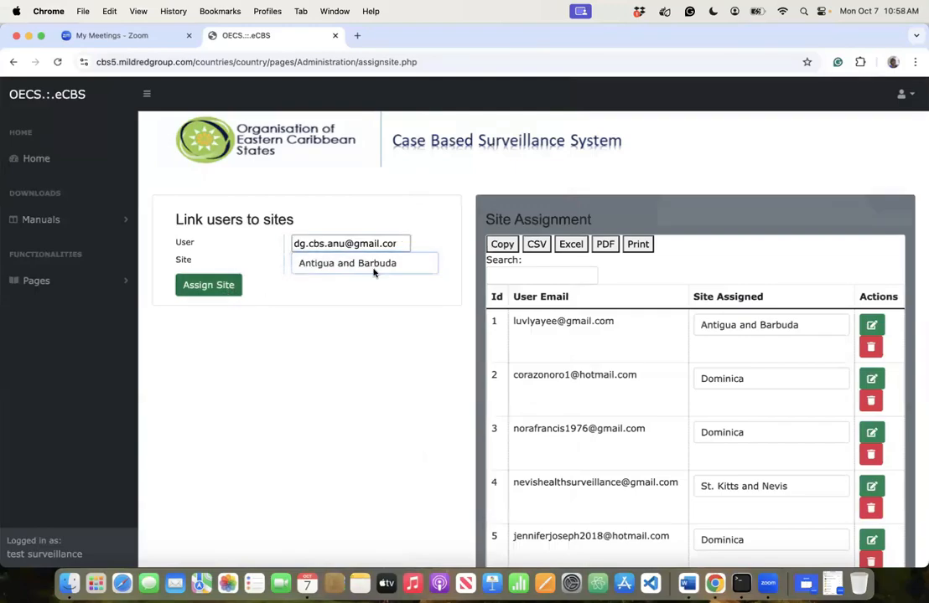
{"action": "left_click", "coordinate": [563, 140]}
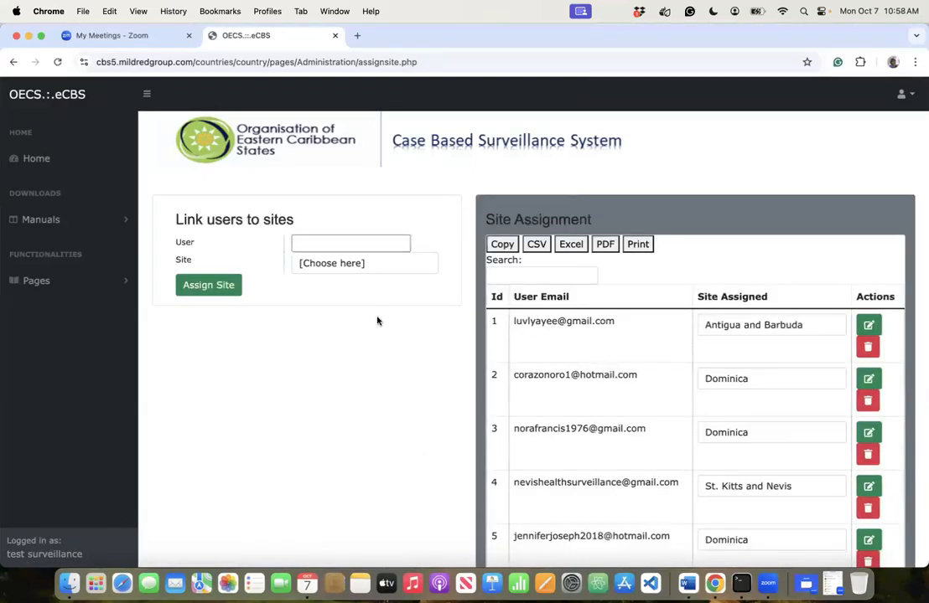
- Link the next user's e-mail to St. Kitts and Nevis and confirm the assignment
{"action": "left_click", "coordinate": [401, 244]}
{"action": "left_click", "coordinate": [234, 388]}
{"action": "left_click", "coordinate": [401, 244]}
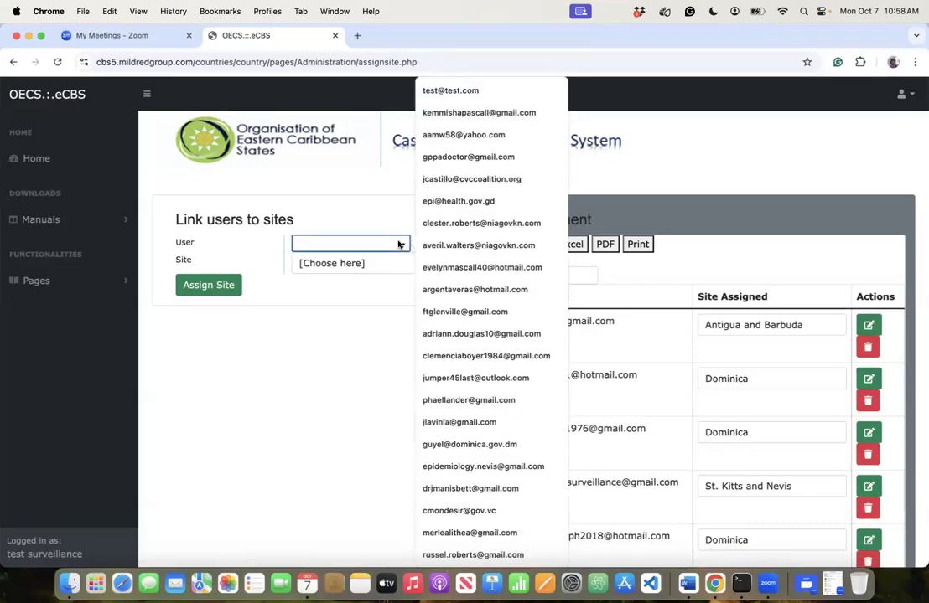
{"action": "left_click", "coordinate": [466, 136]}
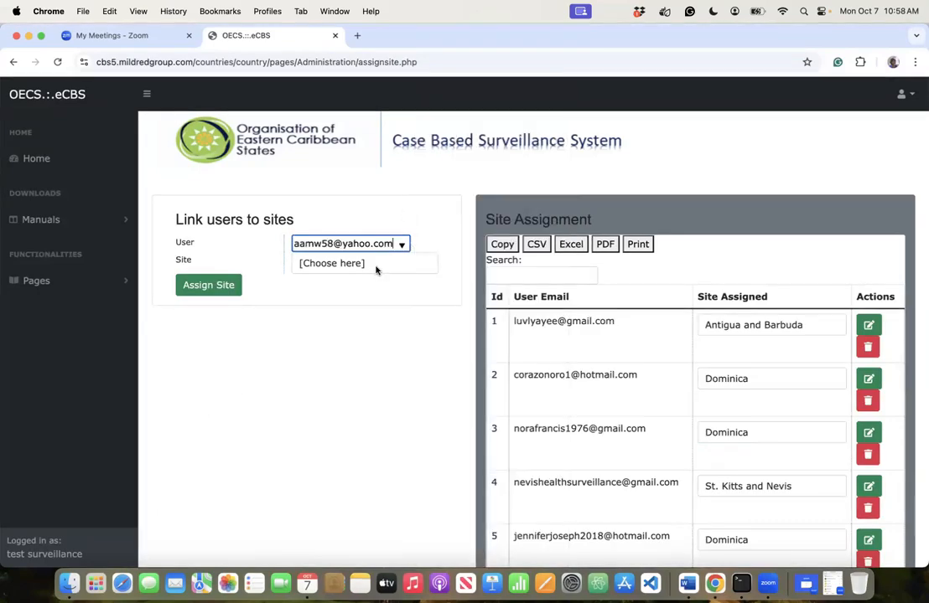
{"action": "left_click", "coordinate": [343, 326]}
{"action": "left_click", "coordinate": [236, 292]}
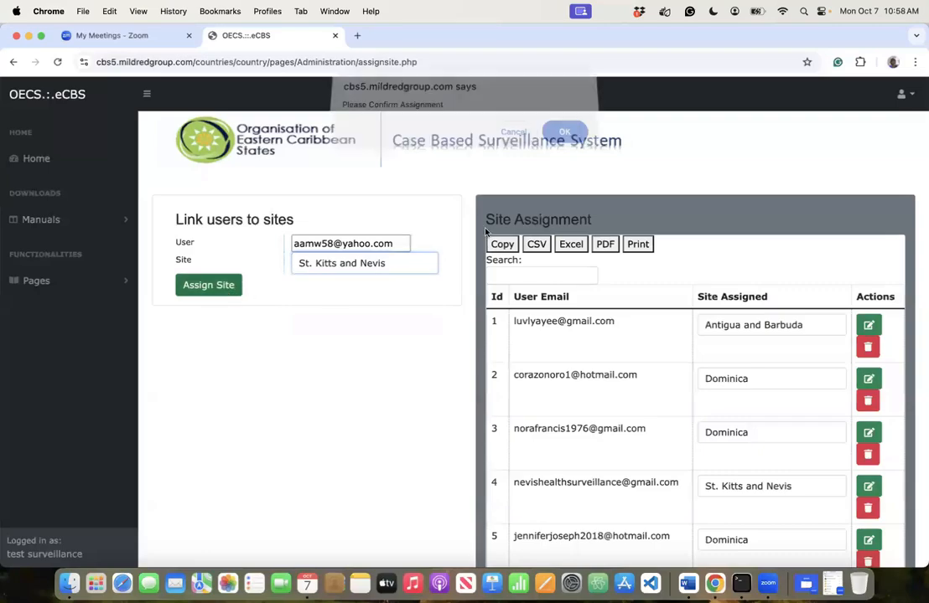
{"action": "left_click", "coordinate": [567, 144]}
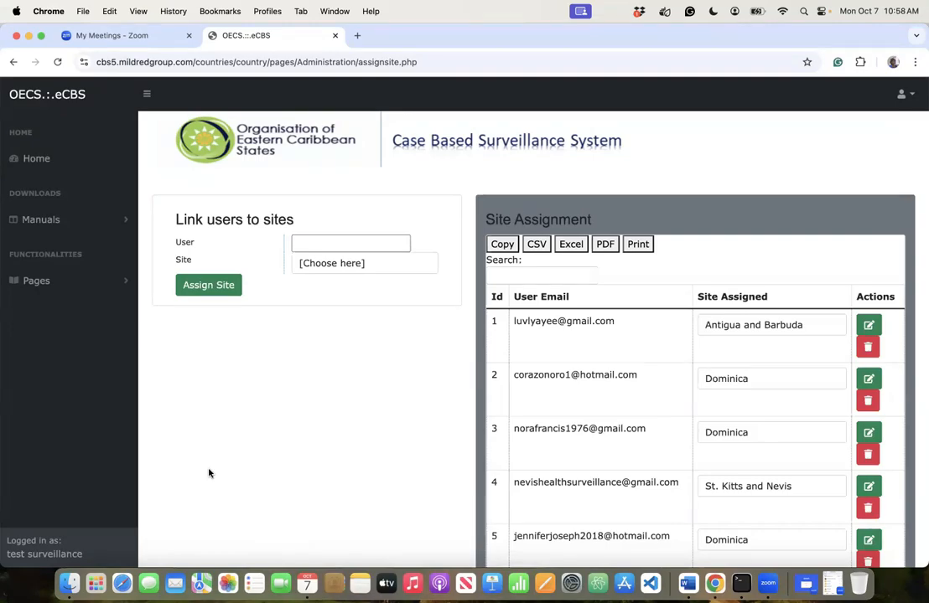
- Link the next user to Grenada and confirm the assignment
{"action": "left_click", "coordinate": [391, 245]}
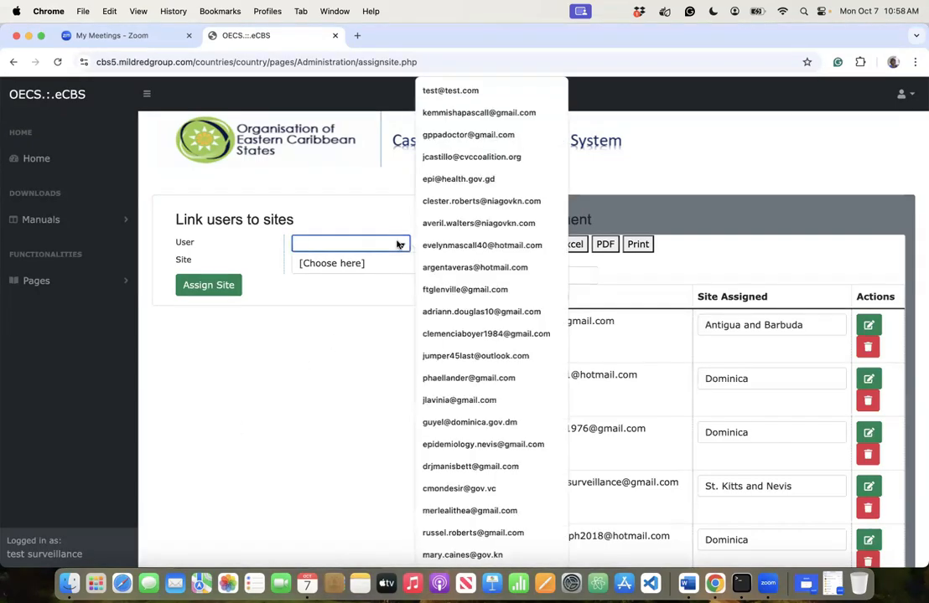
{"action": "left_click", "coordinate": [466, 142]}
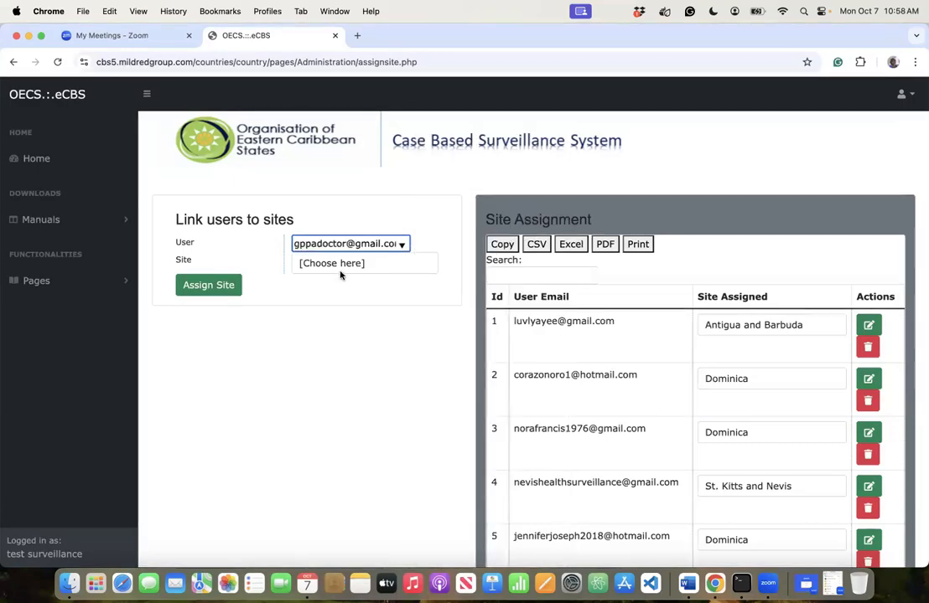
{"action": "left_click", "coordinate": [313, 311]}
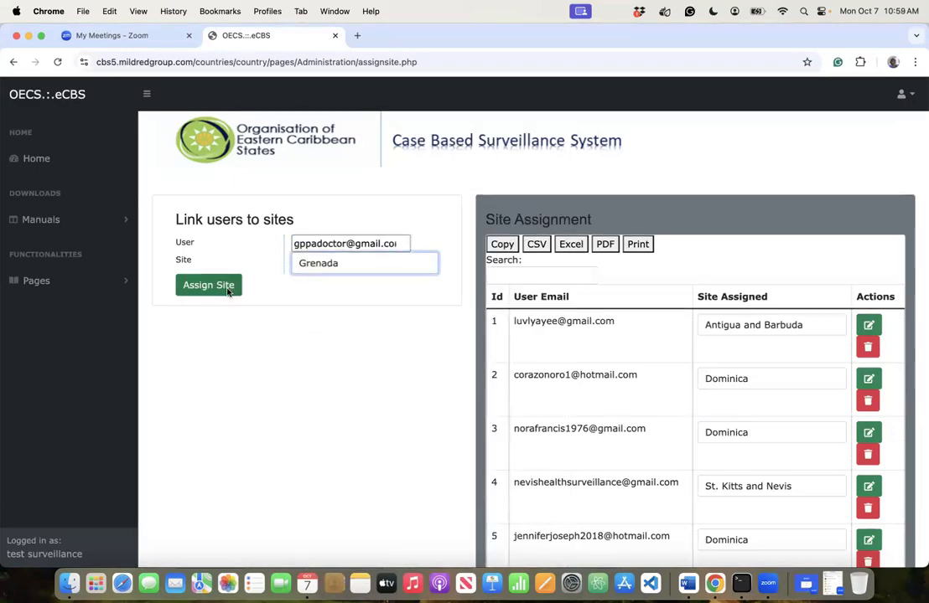
{"action": "left_click", "coordinate": [231, 290]}
{"action": "left_click", "coordinate": [564, 139]}
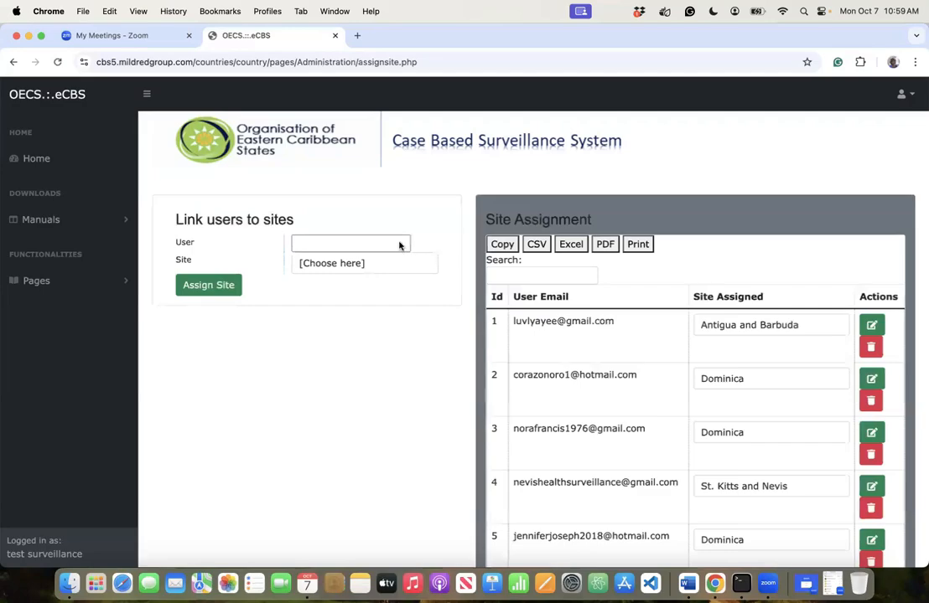
- Select another user, set the site to Dominica and submit
{"action": "left_click", "coordinate": [399, 245]}
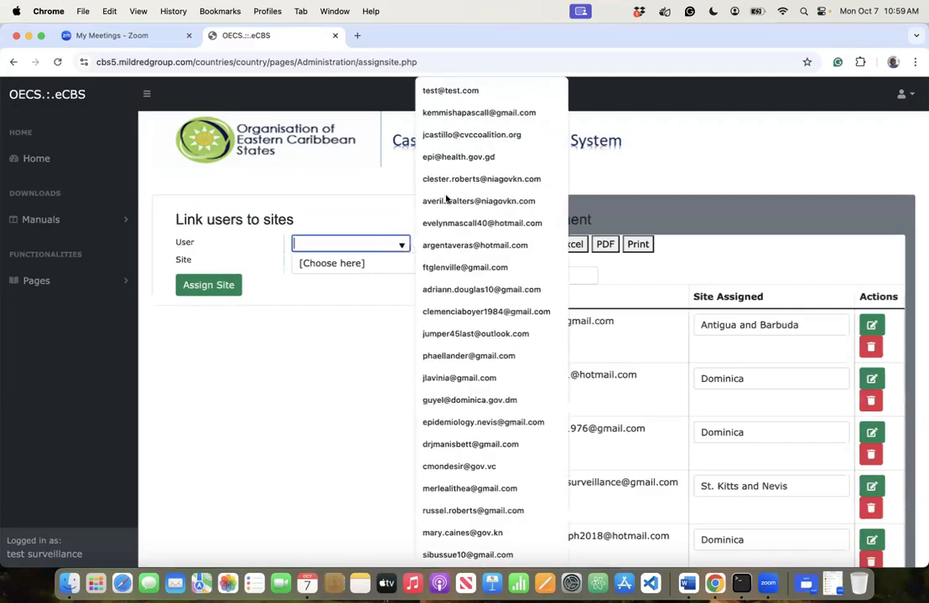
{"action": "left_click", "coordinate": [464, 135]}
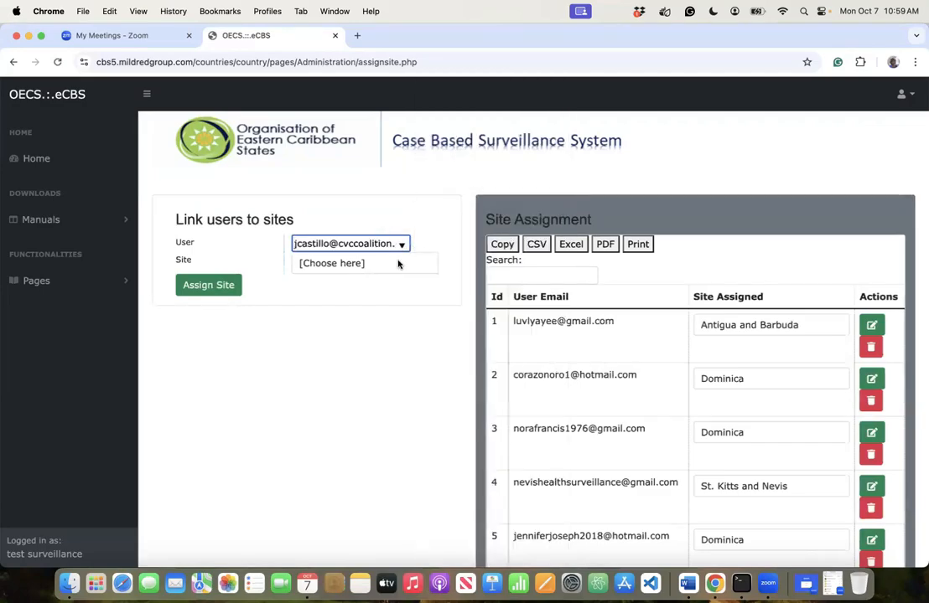
{"action": "left_click", "coordinate": [398, 265]}
{"action": "left_click", "coordinate": [398, 264]}
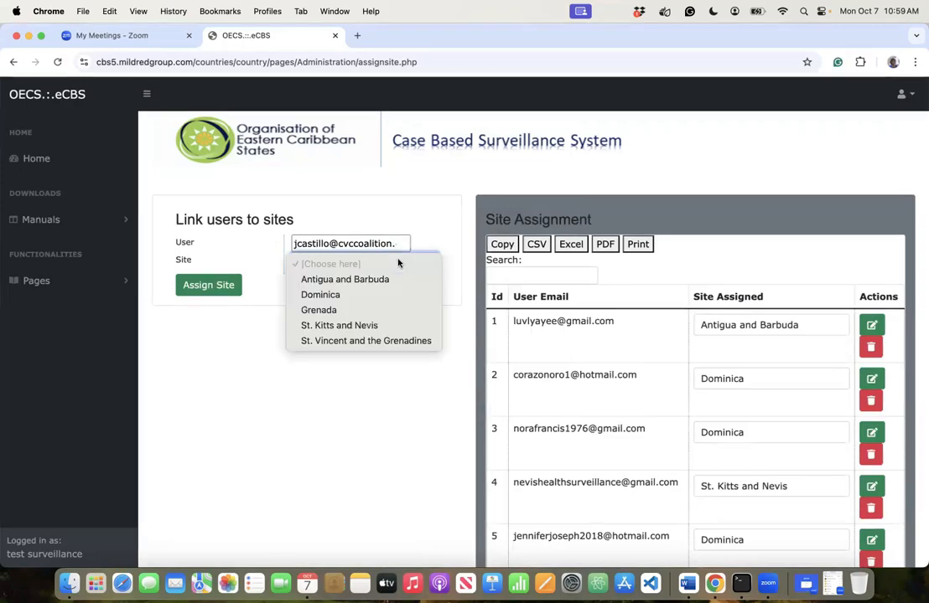
{"action": "left_click", "coordinate": [340, 295]}
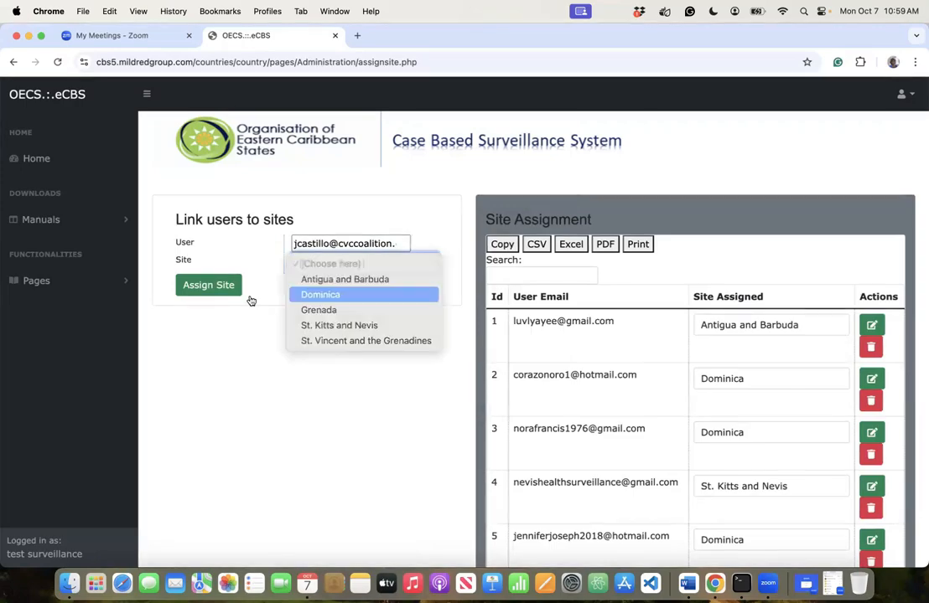
{"action": "left_click", "coordinate": [224, 285]}
- Confirm the pending Dominica assignment and return to the empty form
{"action": "left_click", "coordinate": [567, 141]}
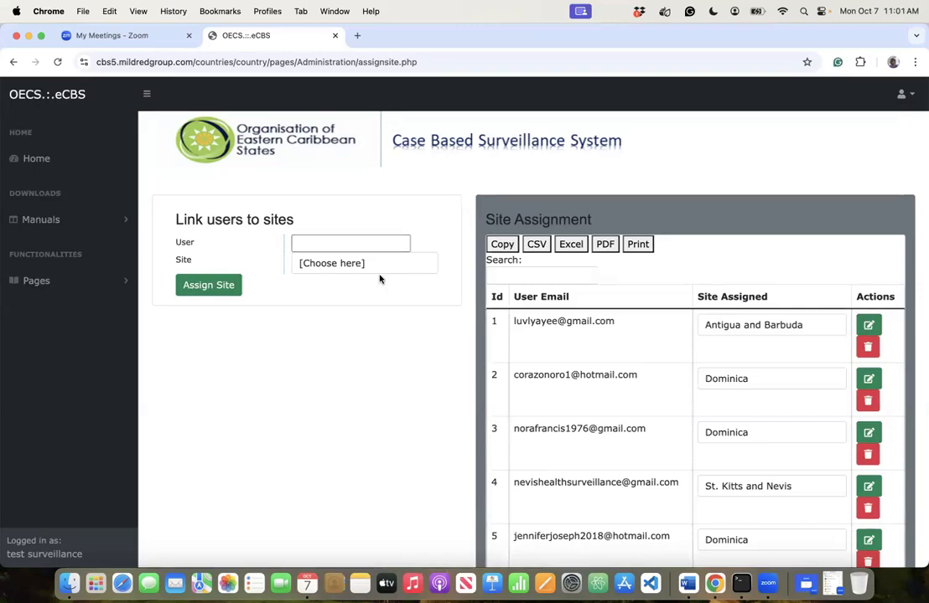
{"action": "left_click", "coordinate": [723, 328]}
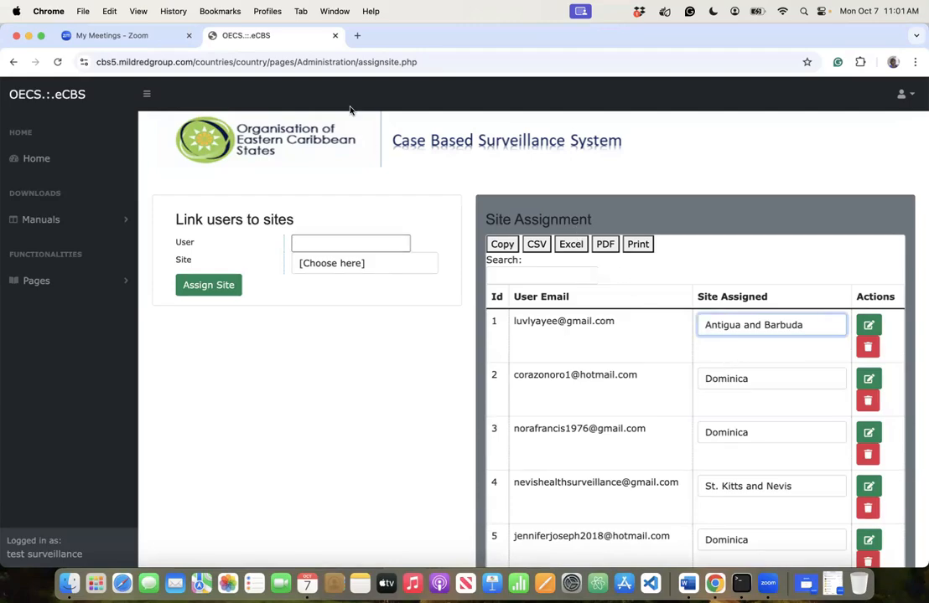
- Assign the next user e-mail to the Grenada site and confirm
{"action": "left_click", "coordinate": [399, 242]}
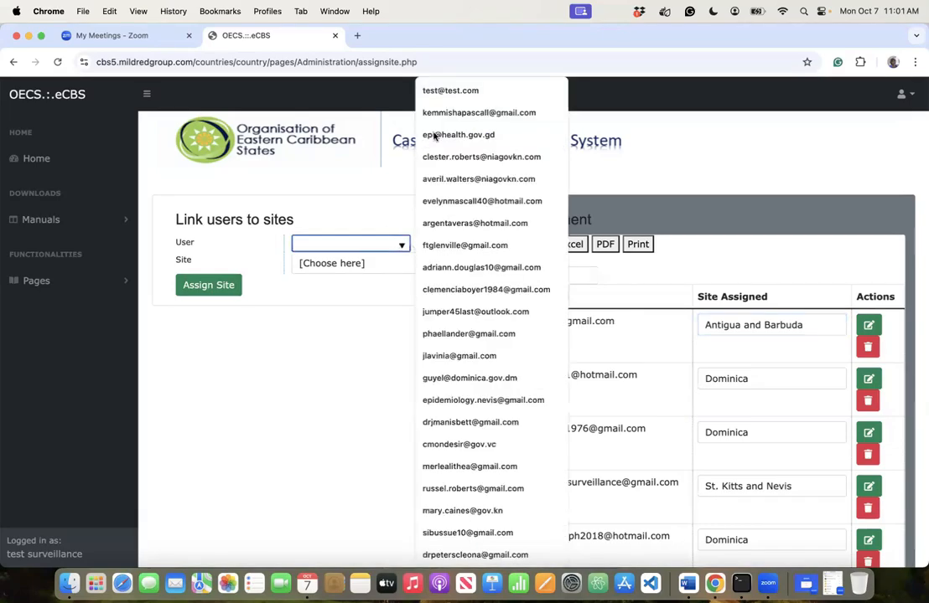
{"action": "left_click", "coordinate": [444, 137]}
{"action": "left_click", "coordinate": [377, 261]}
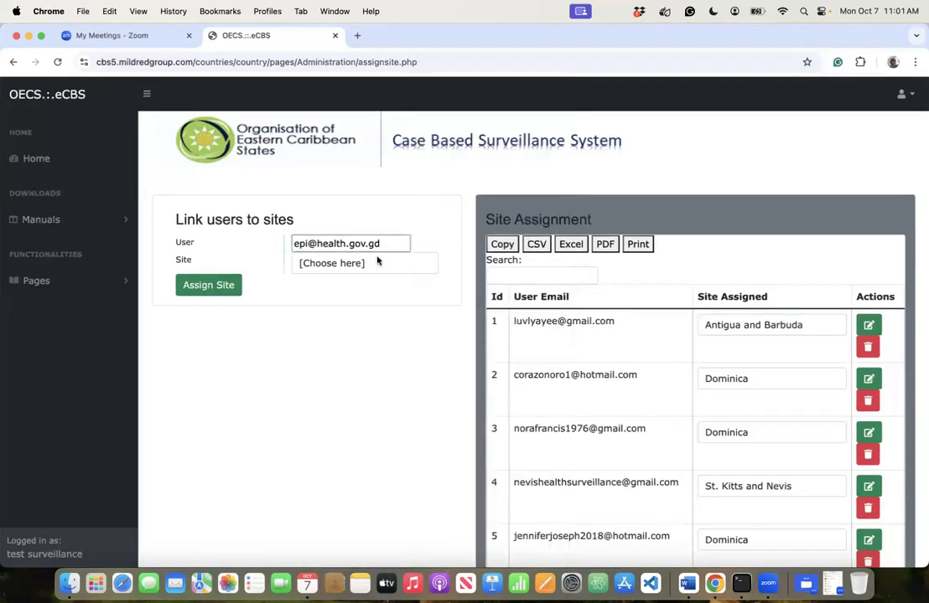
{"action": "left_click", "coordinate": [361, 263]}
{"action": "left_click", "coordinate": [369, 307]}
{"action": "left_click", "coordinate": [208, 285]}
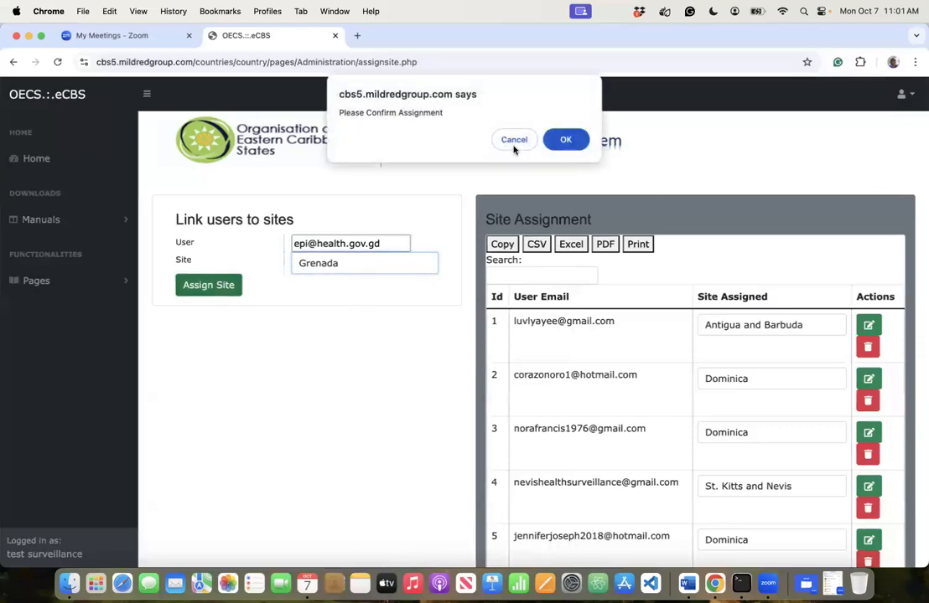
{"action": "left_click", "coordinate": [566, 139]}
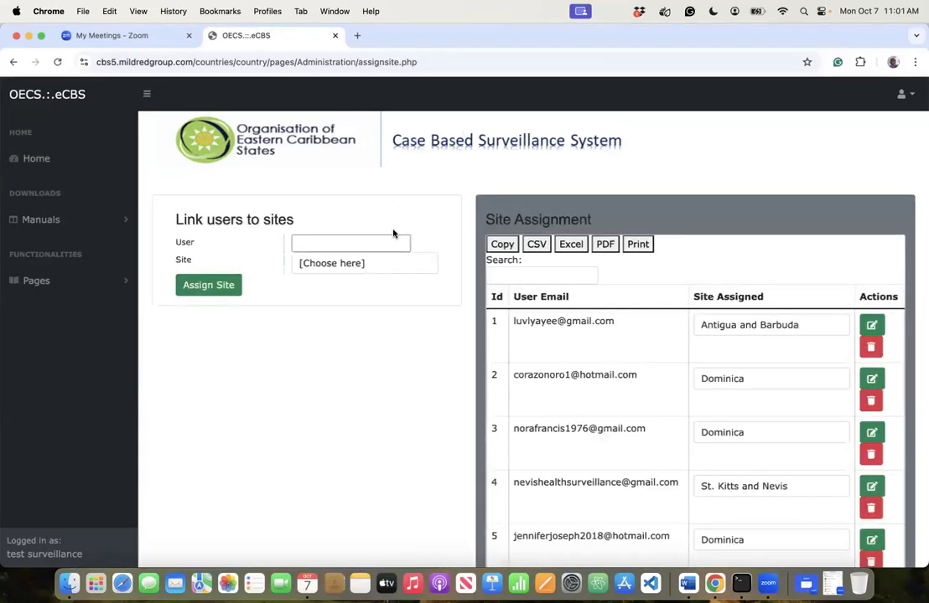
- Assign another user e-mail to the Dominica site and confirm
{"action": "left_click", "coordinate": [393, 244]}
{"action": "left_click", "coordinate": [403, 199]}
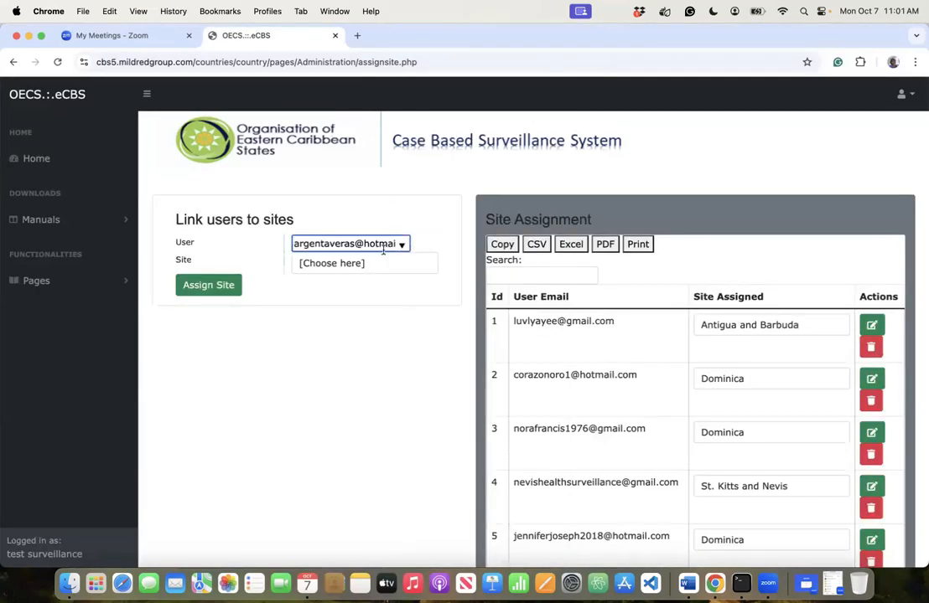
{"action": "left_click", "coordinate": [365, 264]}
{"action": "left_click", "coordinate": [322, 302]}
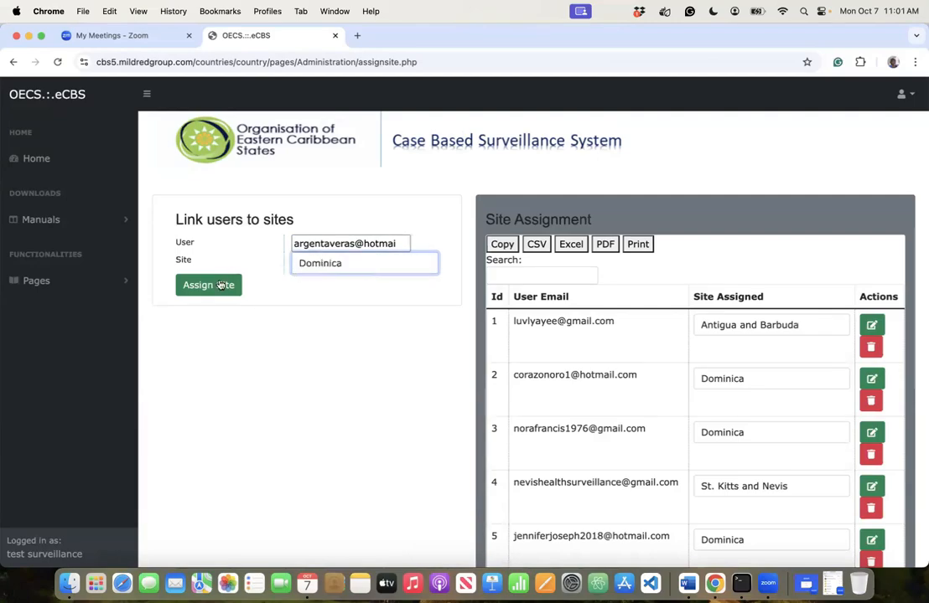
{"action": "left_click", "coordinate": [221, 285]}
{"action": "left_click", "coordinate": [566, 139]}
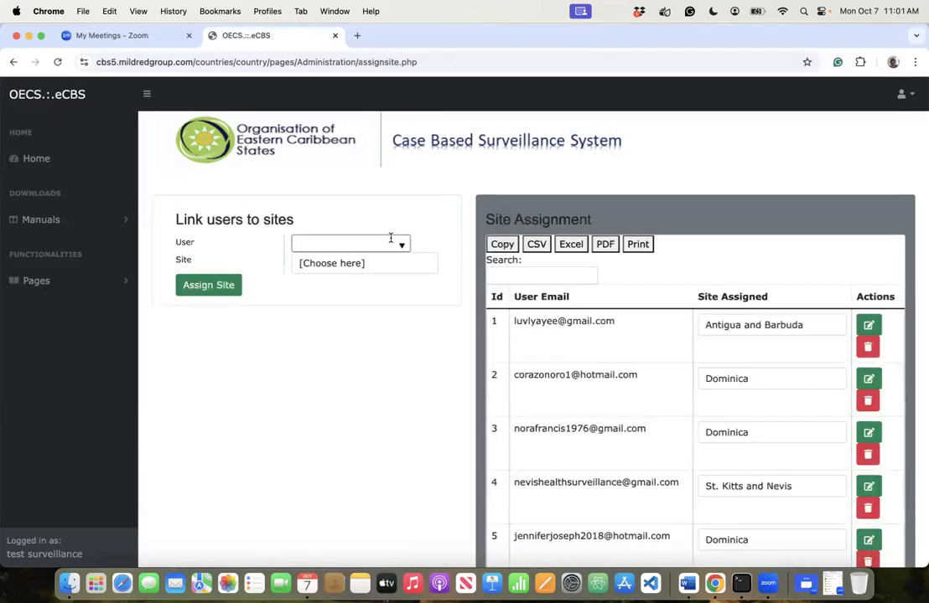
- Assign a user further down the list to St. Vincent and the Grenadines and confirm
{"action": "left_click", "coordinate": [401, 245]}
{"action": "scroll", "coordinate": [544, 387], "scroll_direction": "down", "scroll_amount": 10}
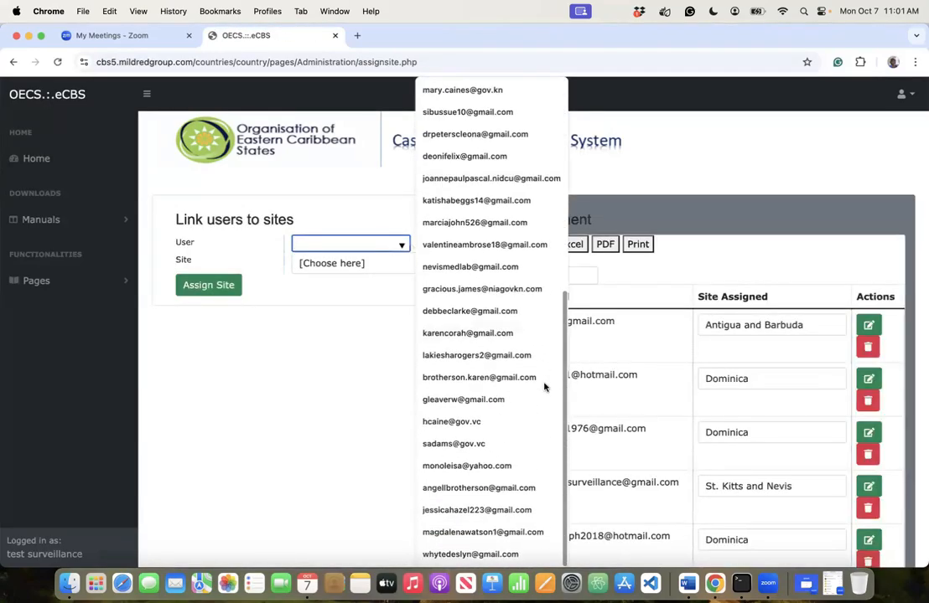
{"action": "left_click", "coordinate": [491, 400]}
{"action": "left_click", "coordinate": [345, 263]}
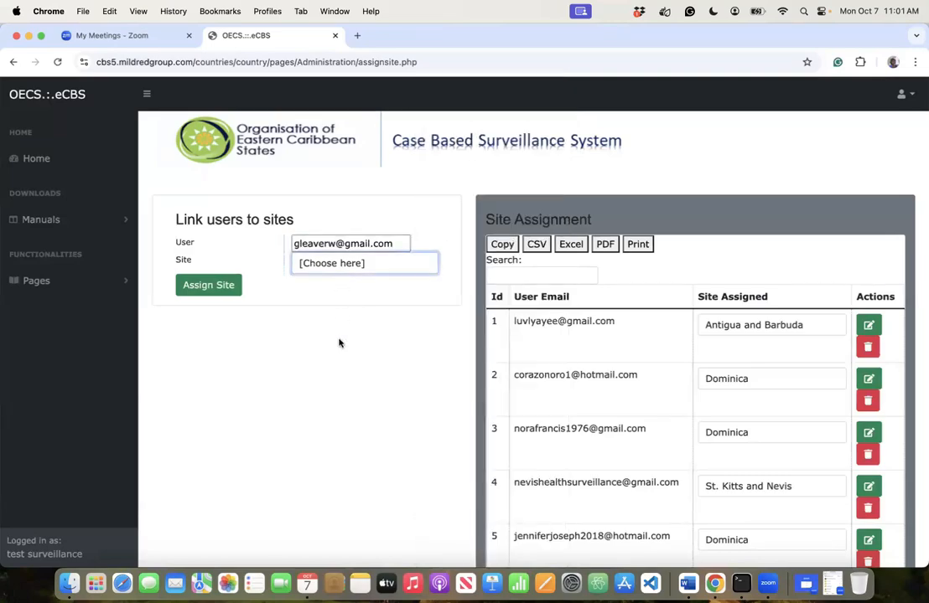
{"action": "left_click", "coordinate": [333, 342]}
{"action": "left_click", "coordinate": [212, 288]}
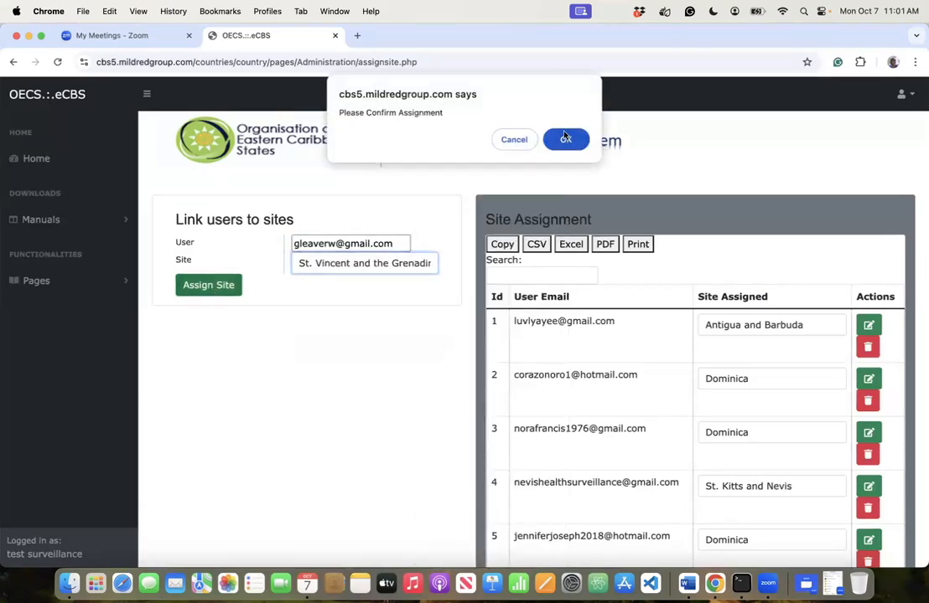
{"action": "left_click", "coordinate": [562, 81]}
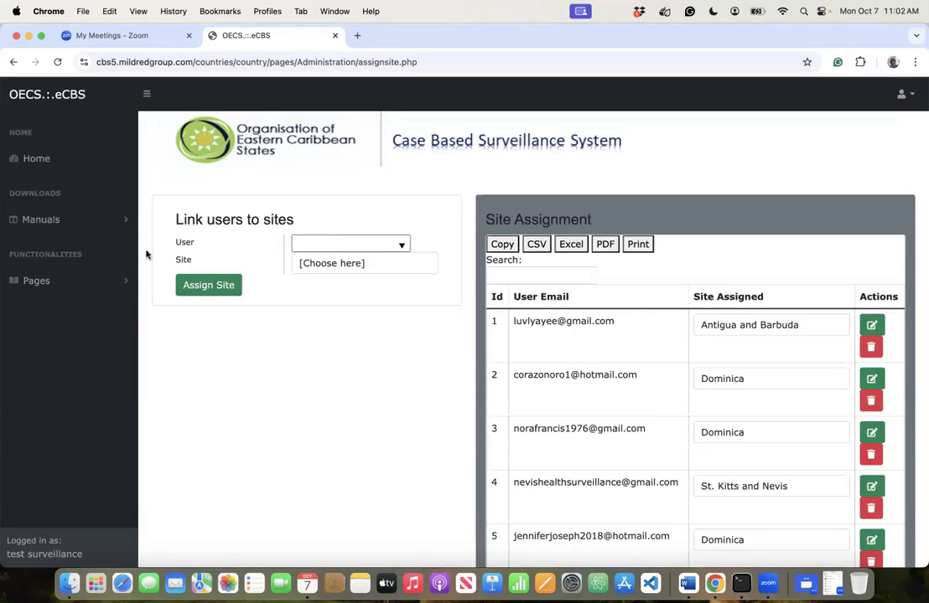
- Expand Pages in the sidebar, open and collapse Configuration, then scroll toward Users & Accounts
{"action": "left_click", "coordinate": [104, 280]}
{"action": "left_click", "coordinate": [74, 339]}
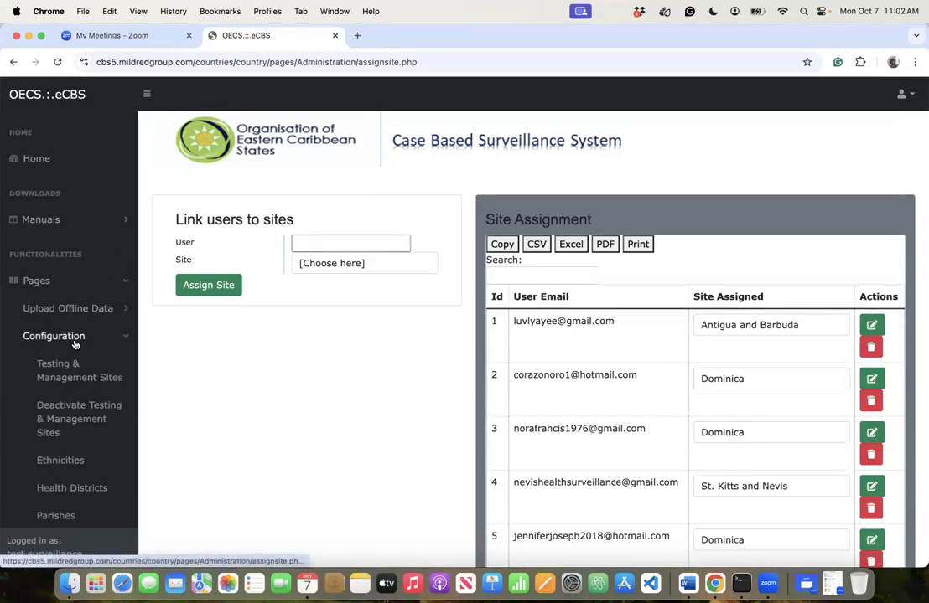
{"action": "left_click", "coordinate": [66, 344]}
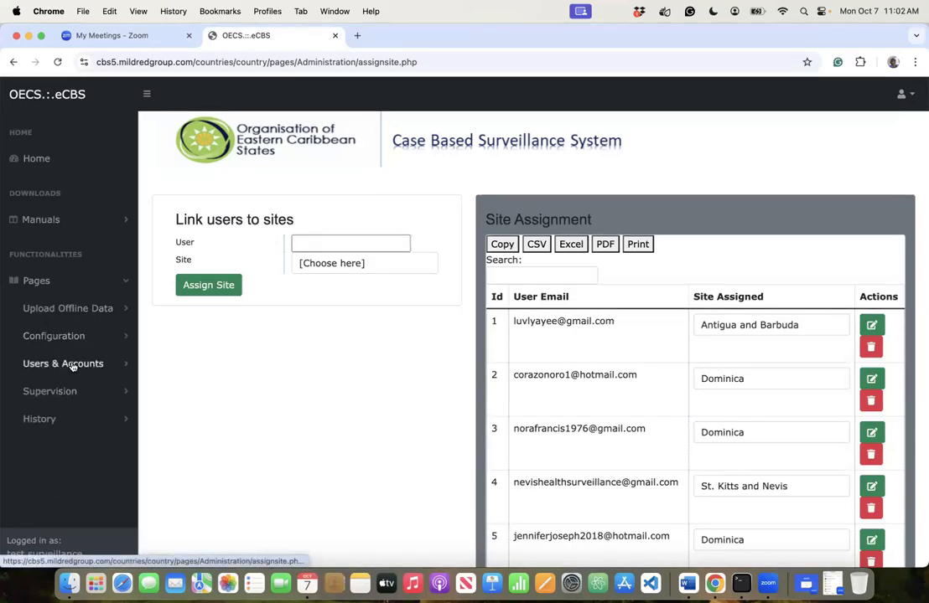
{"action": "scroll", "coordinate": [98, 412], "scroll_direction": "down", "scroll_amount": 5}
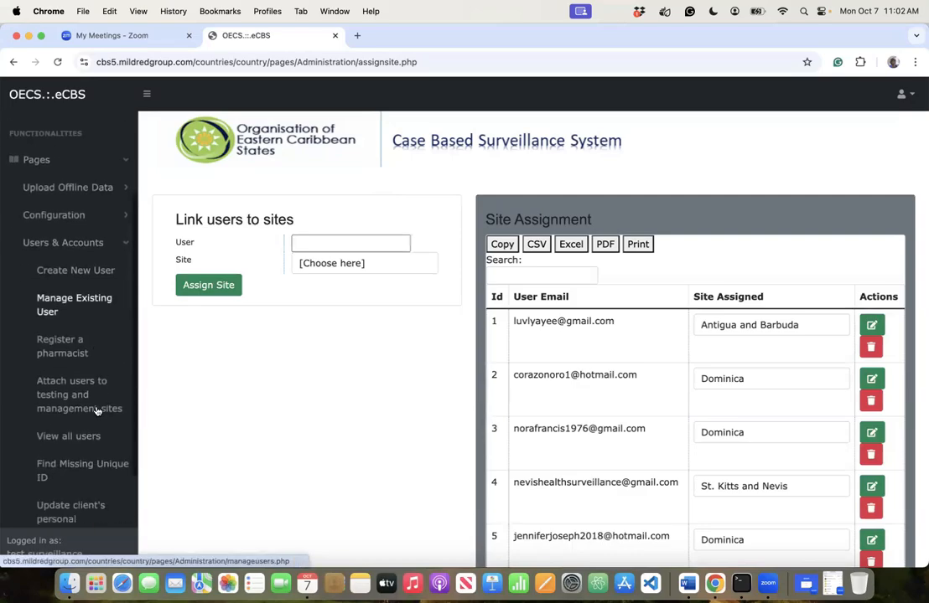
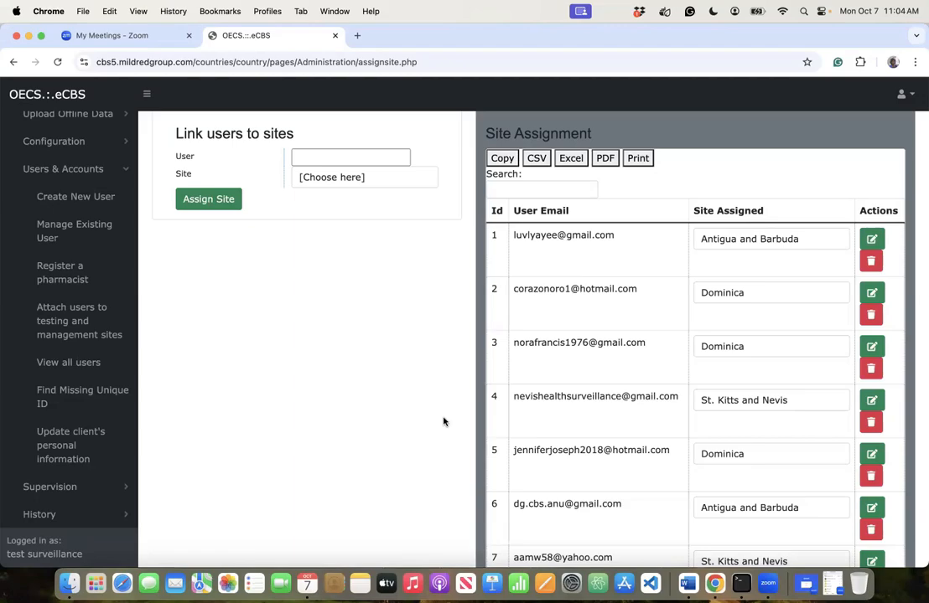
- Open and dismiss the User e-mail list without linking anyone, then go to View all users
{"action": "scroll", "coordinate": [443, 421], "scroll_direction": "down", "scroll_amount": 2}
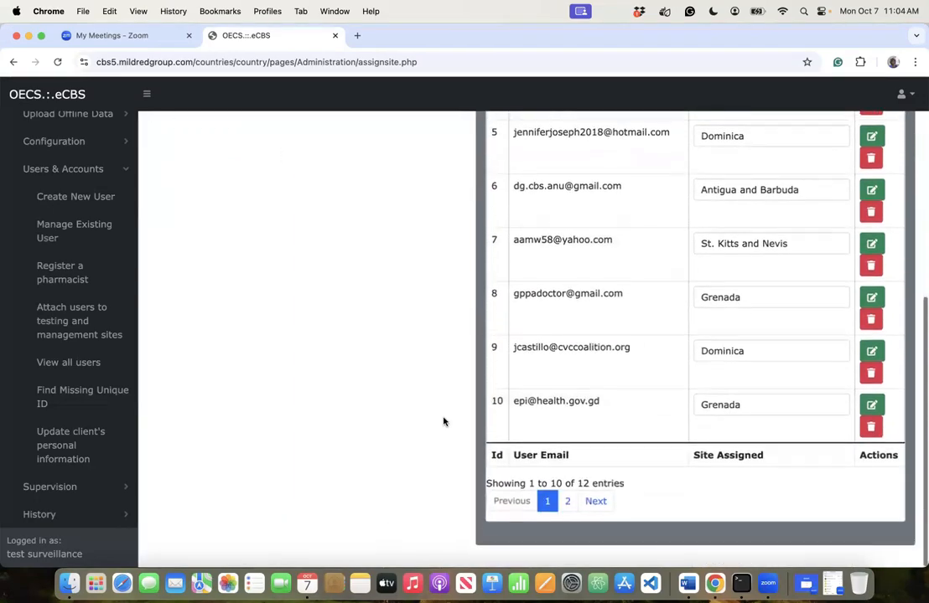
{"action": "scroll", "coordinate": [444, 421], "scroll_direction": "up", "scroll_amount": 4}
{"action": "left_click", "coordinate": [350, 229]}
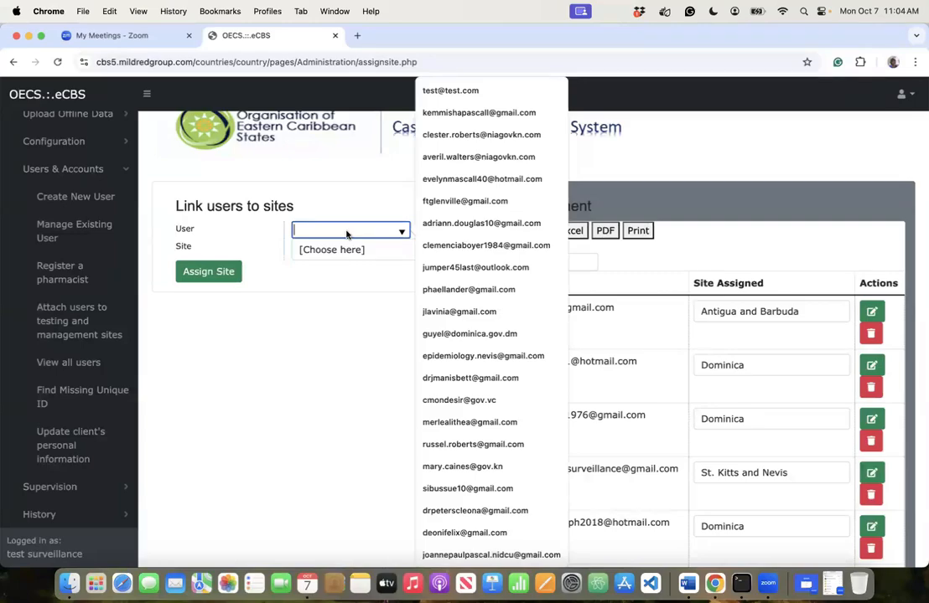
{"action": "left_click", "coordinate": [328, 336]}
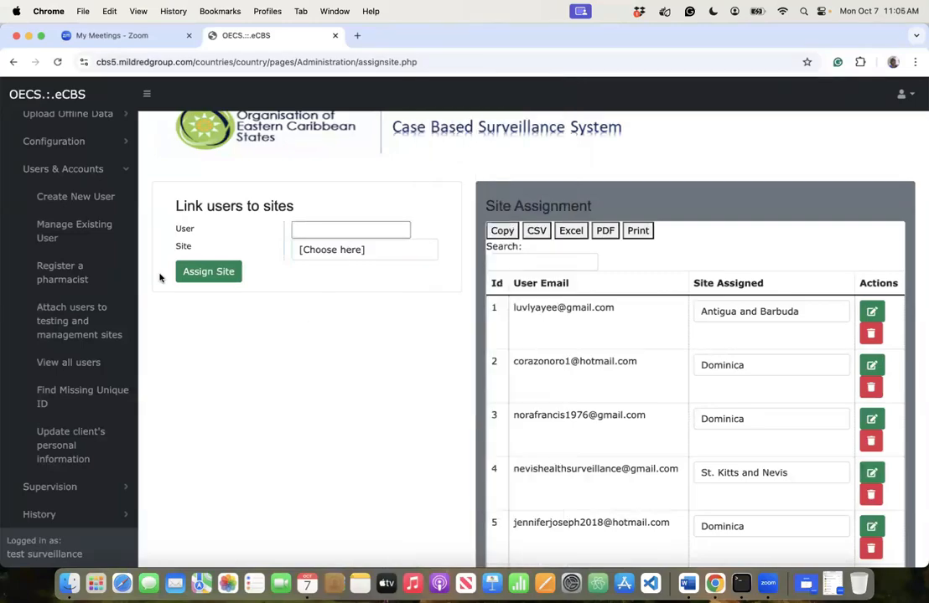
{"action": "left_click", "coordinate": [97, 374]}
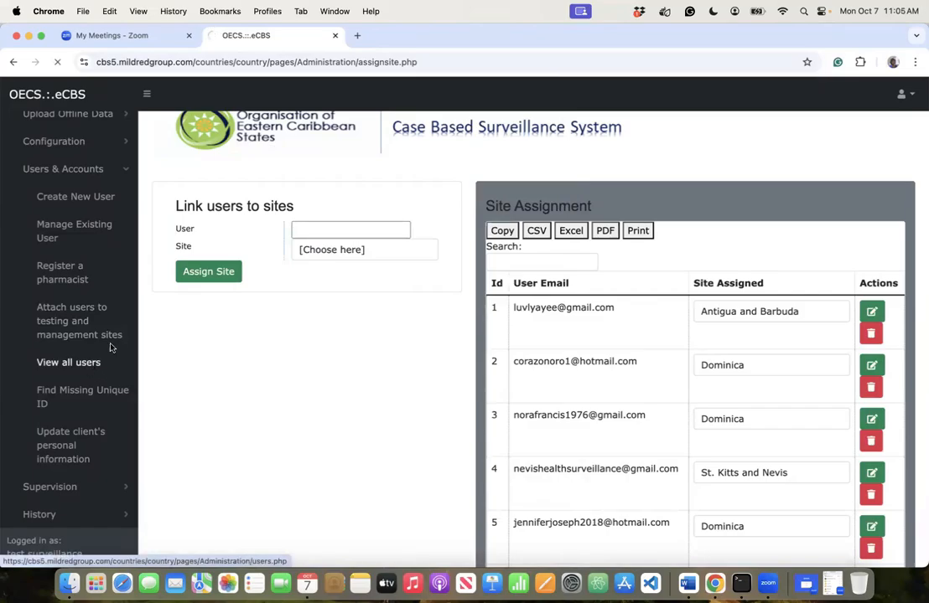
- Review users' roles, permissions and activation status in the All Users table, focusing the Search box
{"action": "scroll", "coordinate": [359, 423], "scroll_direction": "down", "scroll_amount": 10}
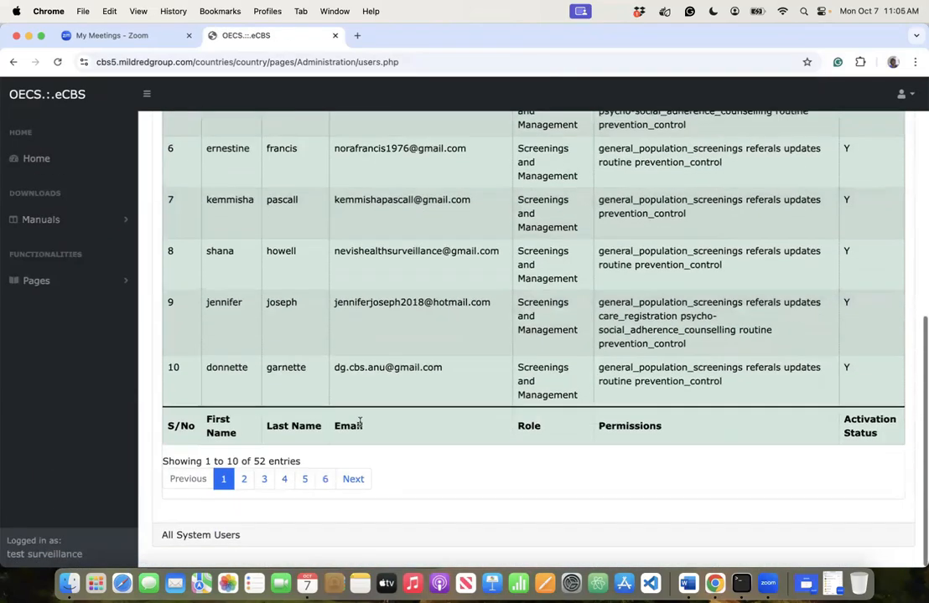
{"action": "scroll", "coordinate": [359, 423], "scroll_direction": "up", "scroll_amount": 8}
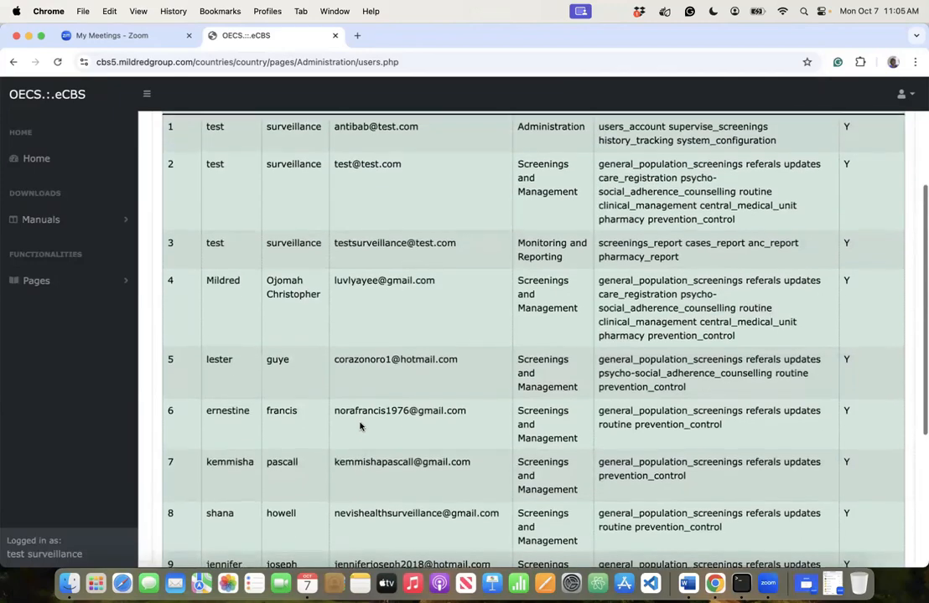
{"action": "scroll", "coordinate": [359, 427], "scroll_direction": "up", "scroll_amount": 5}
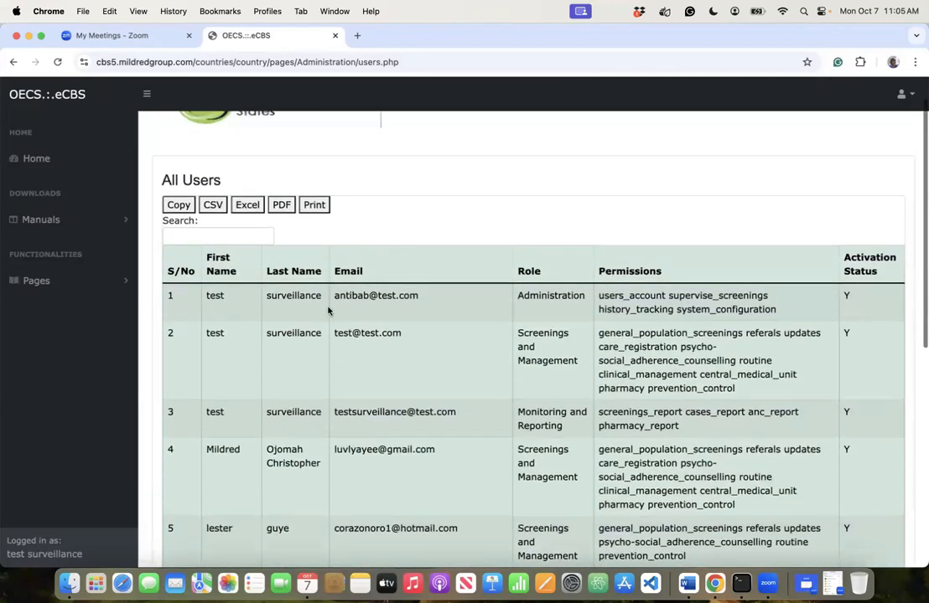
{"action": "scroll", "coordinate": [364, 363], "scroll_direction": "down", "scroll_amount": 2}
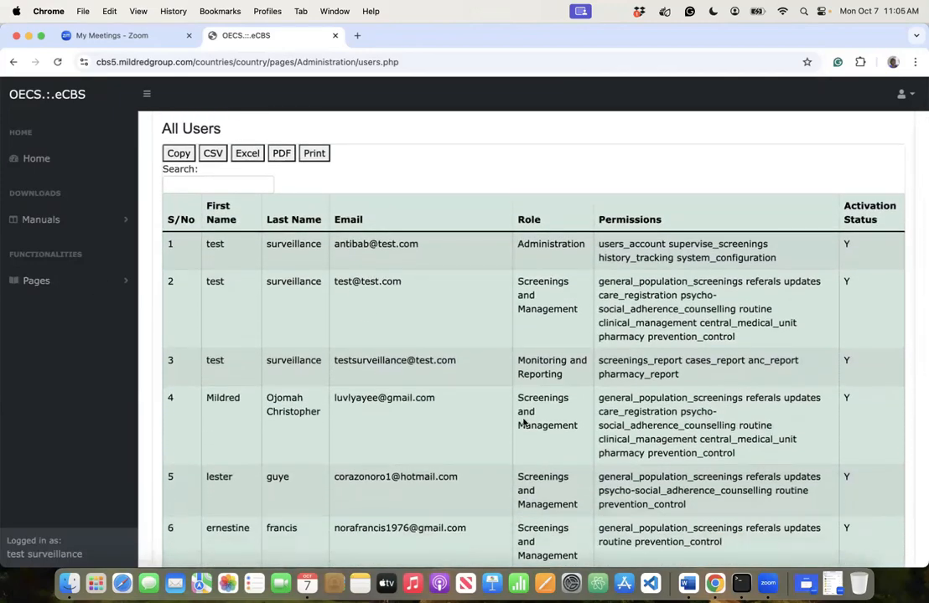
{"action": "scroll", "coordinate": [523, 423], "scroll_direction": "down", "scroll_amount": 1}
{"action": "scroll", "coordinate": [523, 422], "scroll_direction": "down", "scroll_amount": 1}
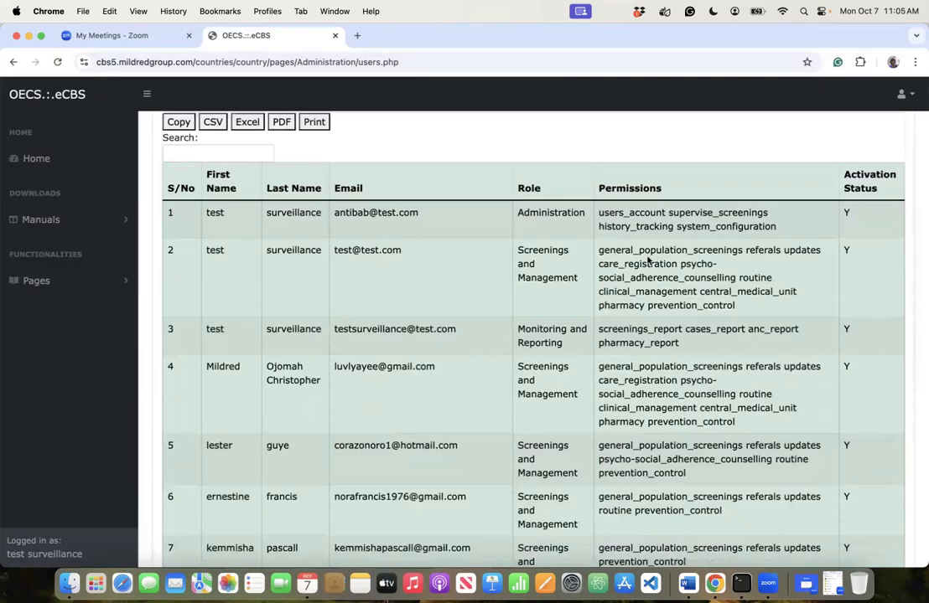
{"action": "scroll", "coordinate": [622, 297], "scroll_direction": "down", "scroll_amount": 10}
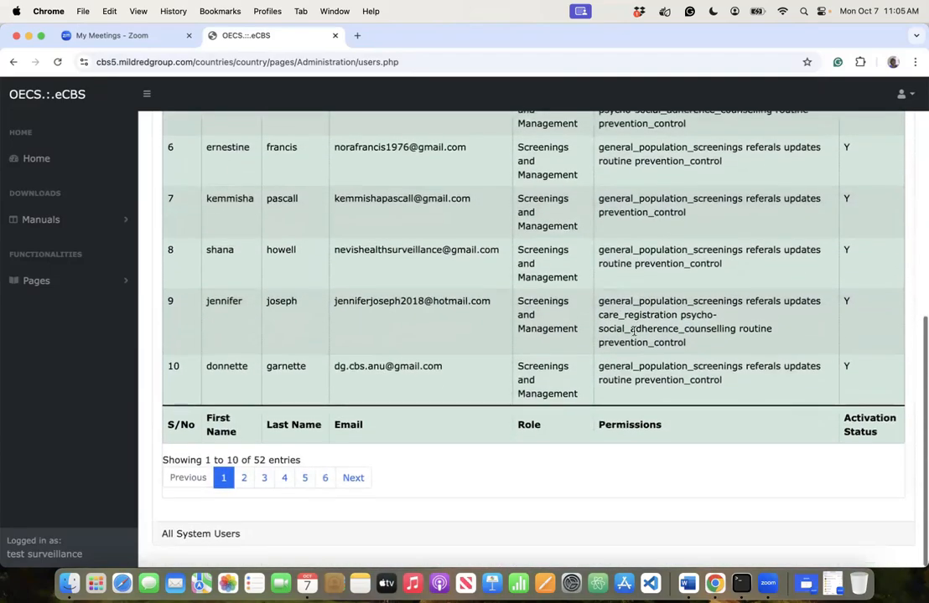
{"action": "scroll", "coordinate": [632, 331], "scroll_direction": "up", "scroll_amount": 15}
{"action": "left_click", "coordinate": [240, 273]}
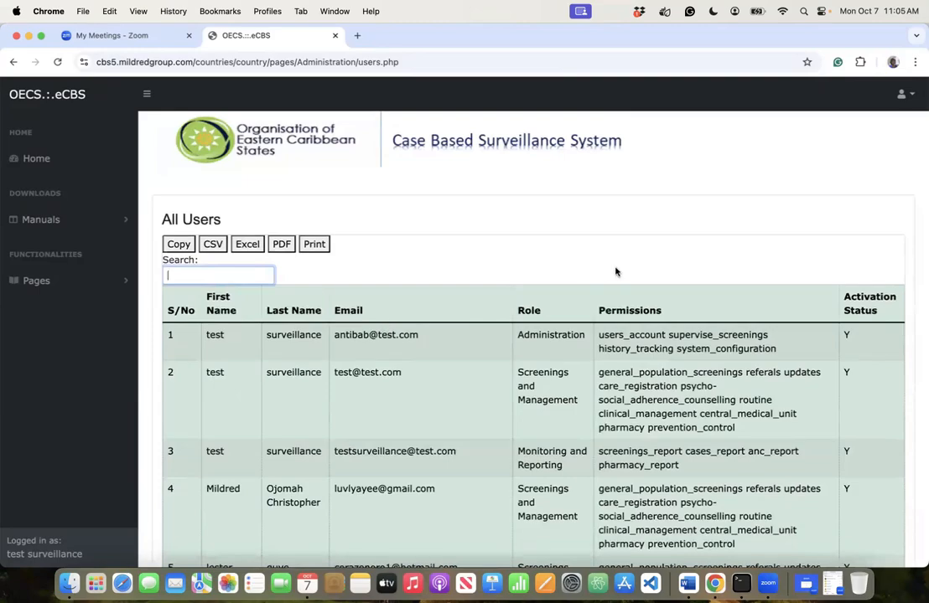
{"action": "left_click", "coordinate": [855, 299]}
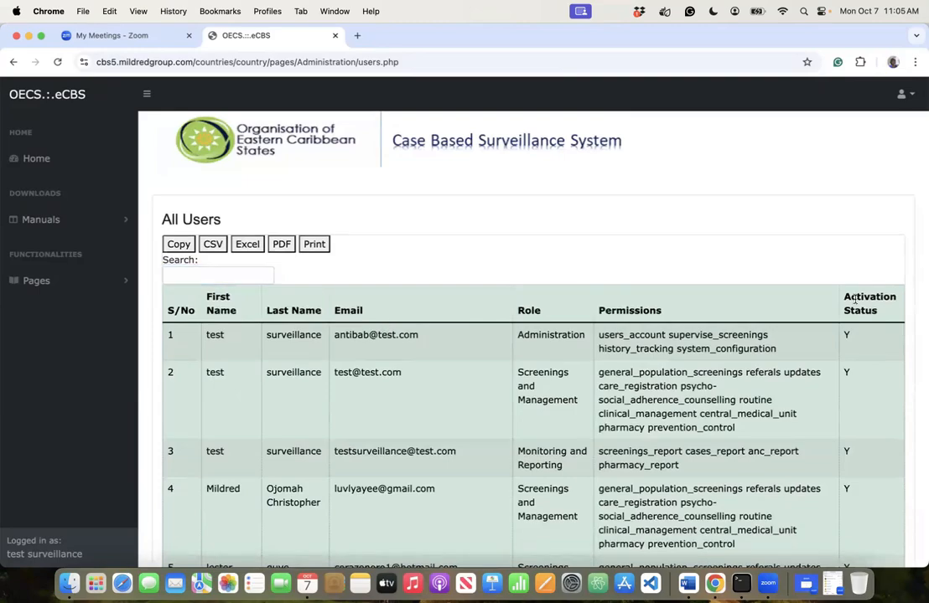
{"action": "scroll", "coordinate": [529, 356], "scroll_direction": "down", "scroll_amount": 2}
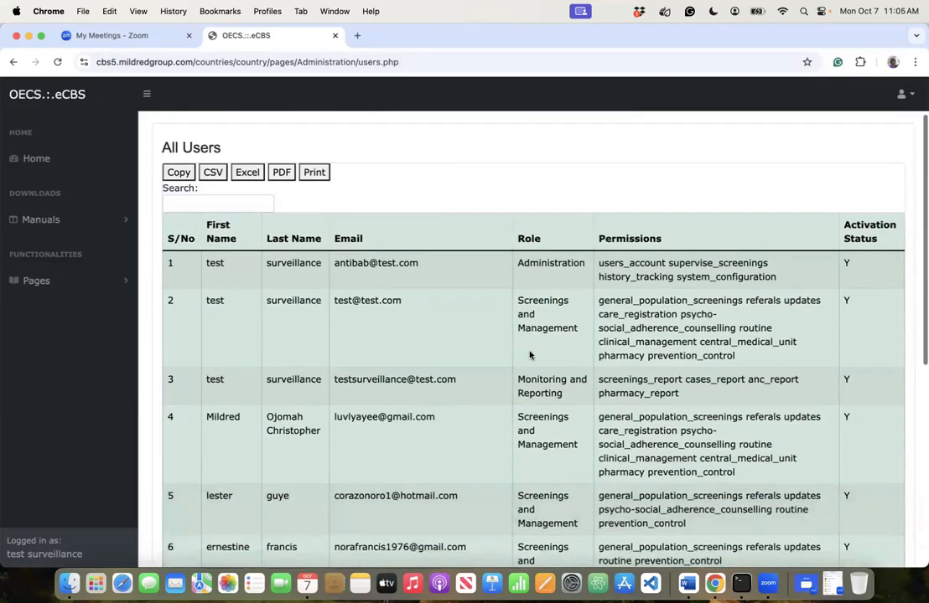
{"action": "scroll", "coordinate": [529, 355], "scroll_direction": "down", "scroll_amount": 8}
{"action": "scroll", "coordinate": [529, 355], "scroll_direction": "up", "scroll_amount": 6}
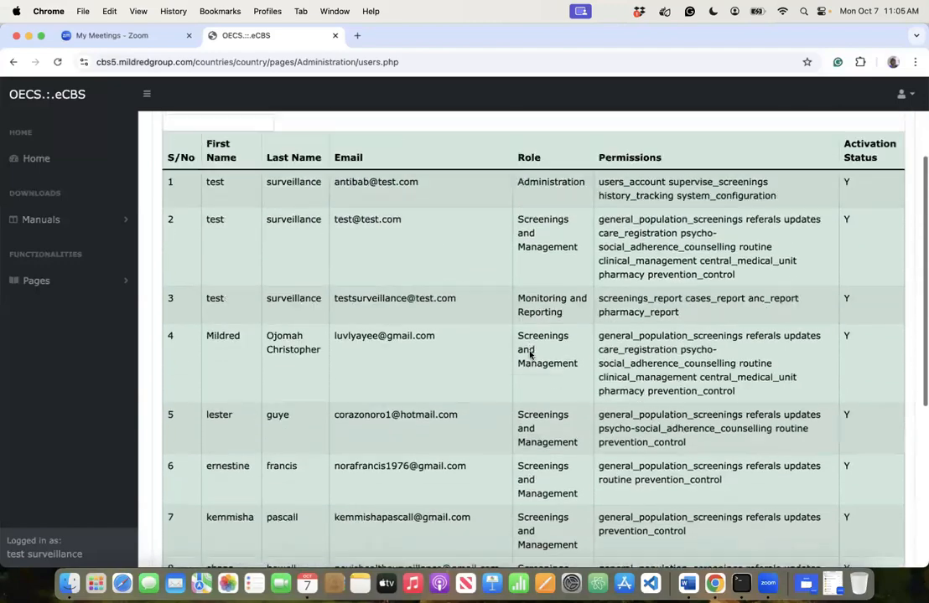
{"action": "scroll", "coordinate": [529, 356], "scroll_direction": "up", "scroll_amount": 3}
{"action": "left_click", "coordinate": [189, 266]}
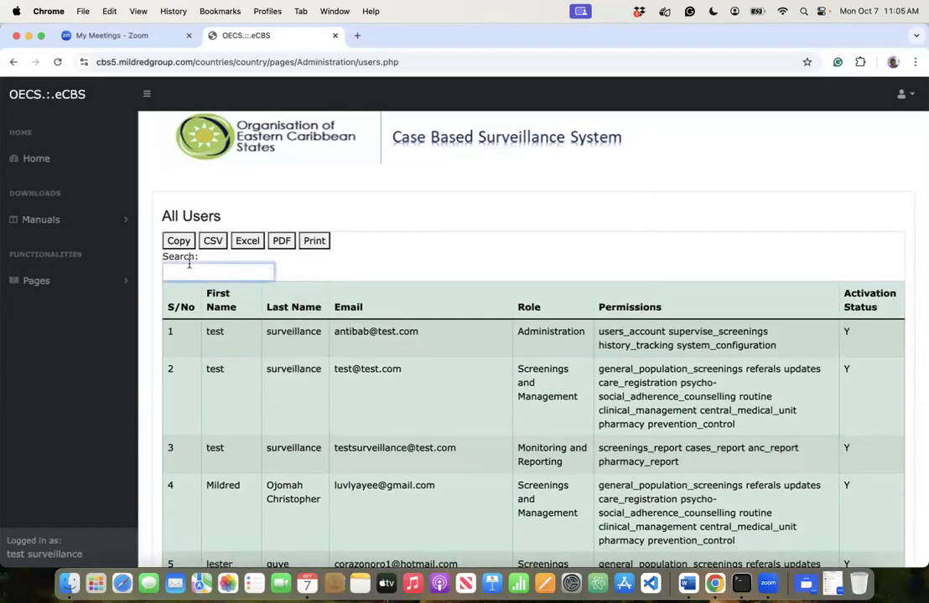
- Expand Pages and Users & Accounts in the sidebar to list its page links
{"action": "left_click", "coordinate": [49, 283]}
{"action": "left_click", "coordinate": [48, 365]}
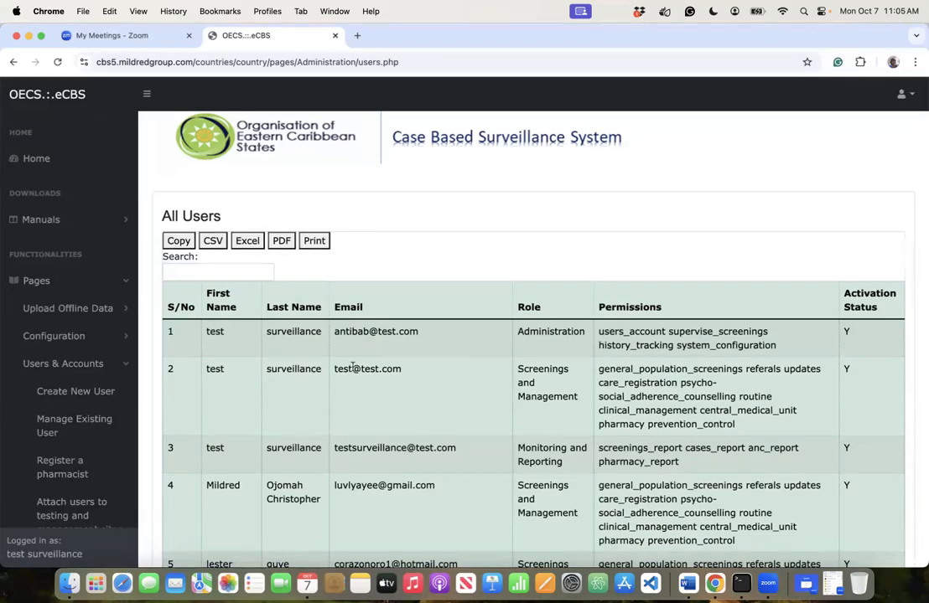
{"action": "scroll", "coordinate": [149, 435], "scroll_direction": "down", "scroll_amount": 3}
{"action": "scroll", "coordinate": [85, 491], "scroll_direction": "down", "scroll_amount": 5}
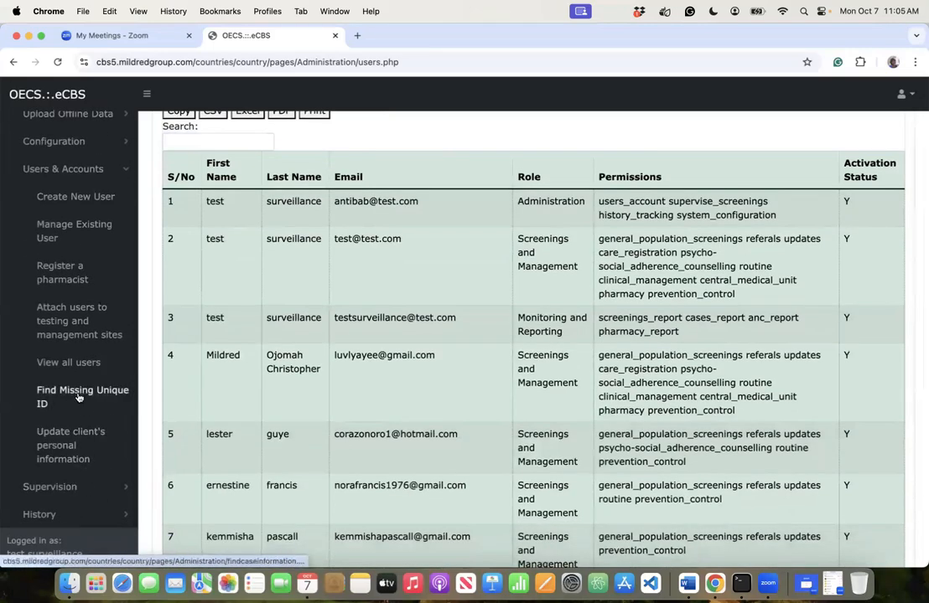
- Open Find Missing Unique ID and click through the First Name, Last Name and Testing Code fields
{"action": "left_click", "coordinate": [79, 399]}
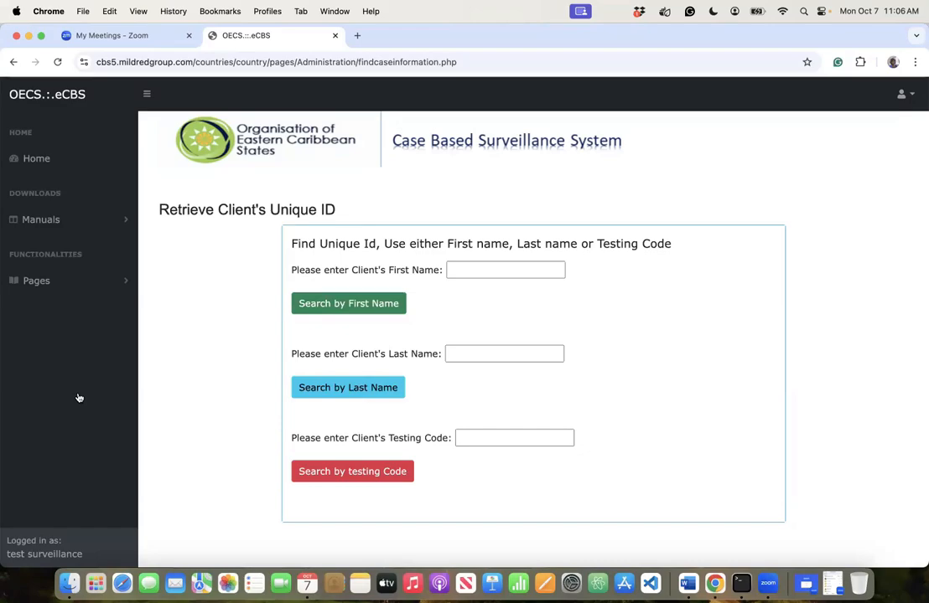
{"action": "left_click", "coordinate": [463, 272]}
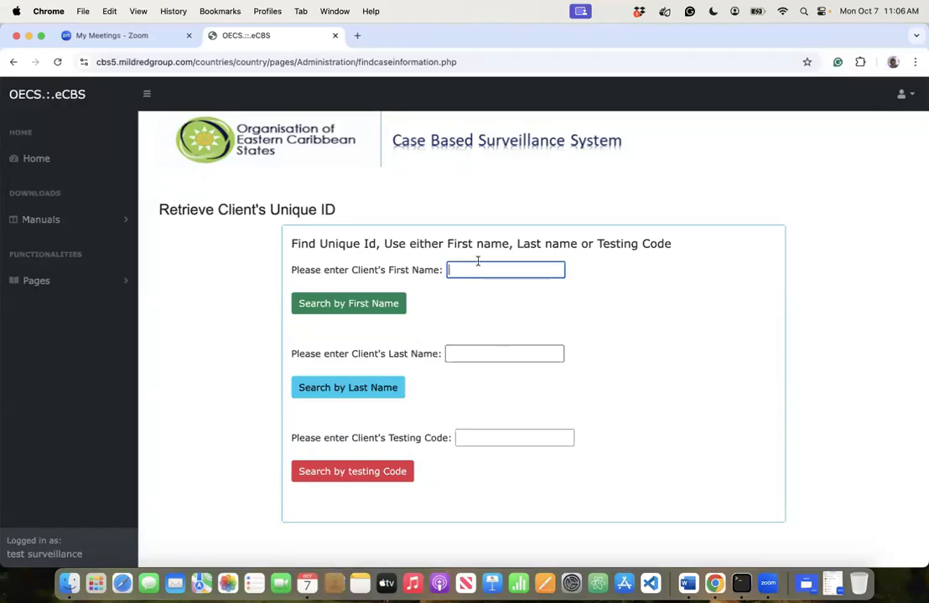
{"action": "left_click", "coordinate": [483, 354]}
{"action": "left_click", "coordinate": [483, 440]}
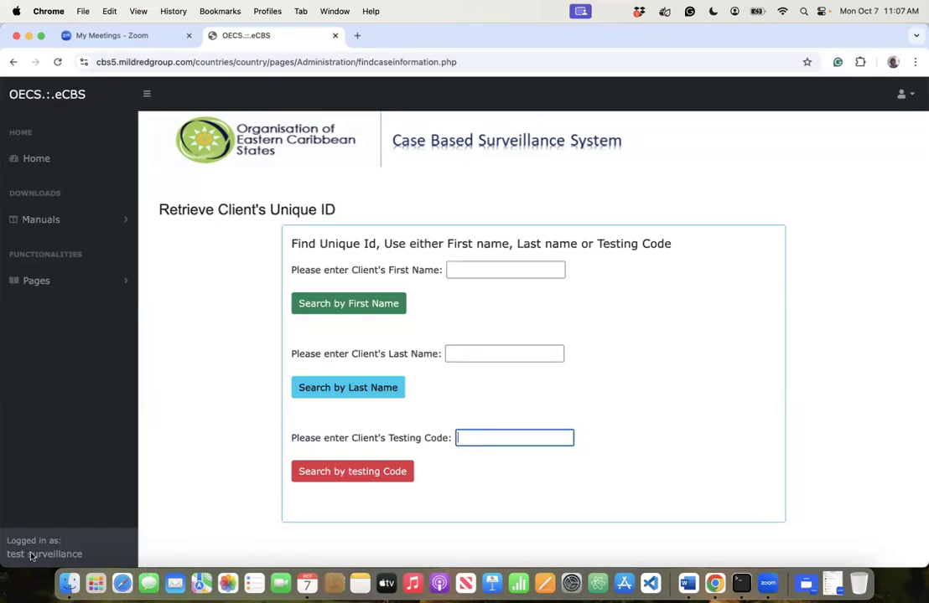
- Reload Find Missing Unique ID via Pages > Users & Accounts and click the First Name and Testing Code fields
{"action": "left_click", "coordinate": [38, 298]}
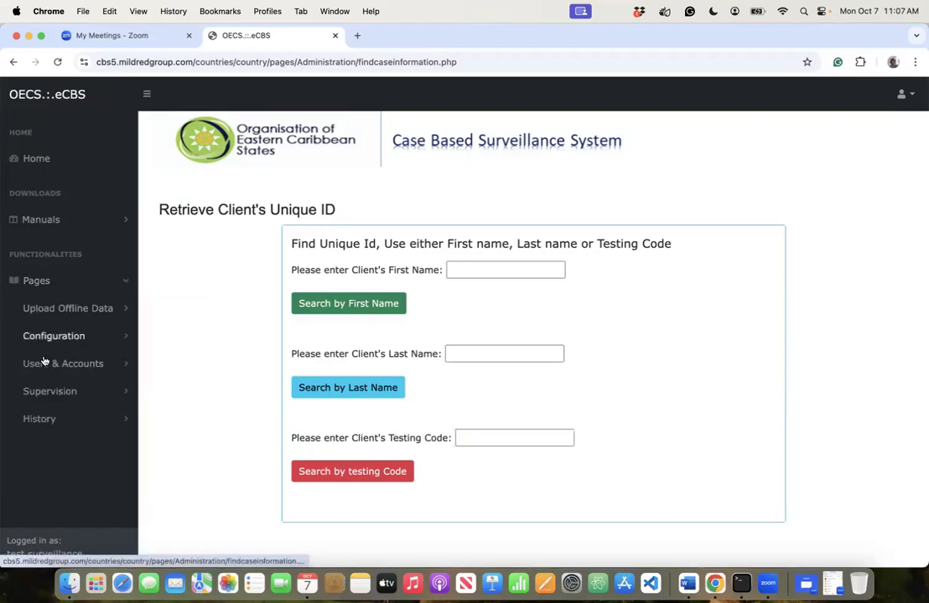
{"action": "left_click", "coordinate": [47, 361]}
{"action": "scroll", "coordinate": [60, 469], "scroll_direction": "down", "scroll_amount": 5}
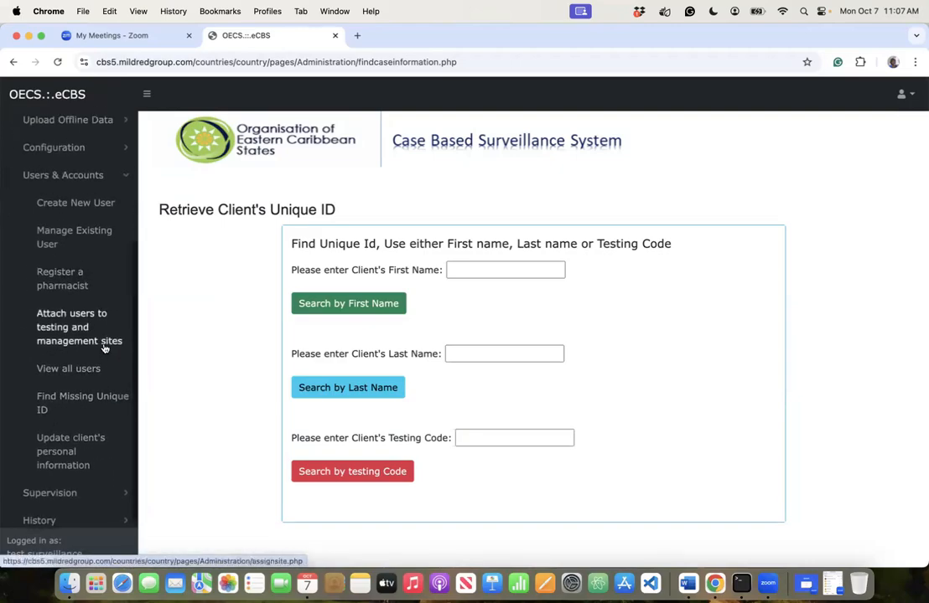
{"action": "scroll", "coordinate": [84, 318], "scroll_direction": "up", "scroll_amount": 1}
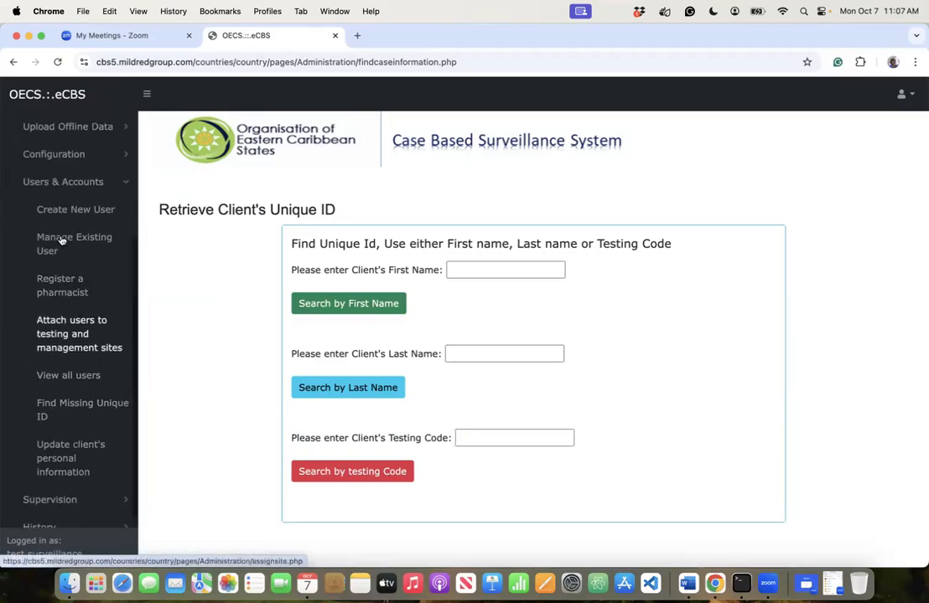
{"action": "left_click", "coordinate": [83, 408]}
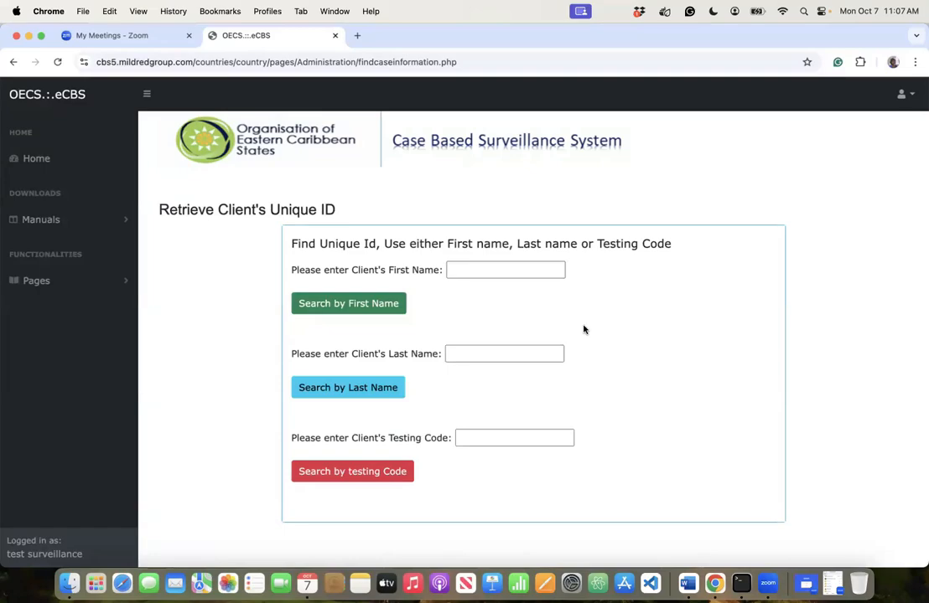
{"action": "left_click", "coordinate": [503, 266]}
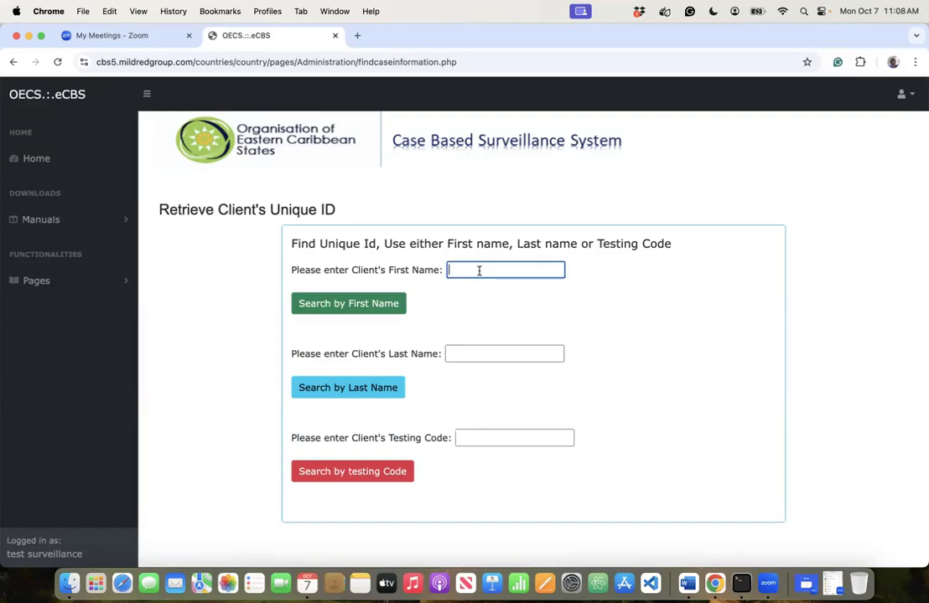
{"action": "left_click", "coordinate": [483, 437]}
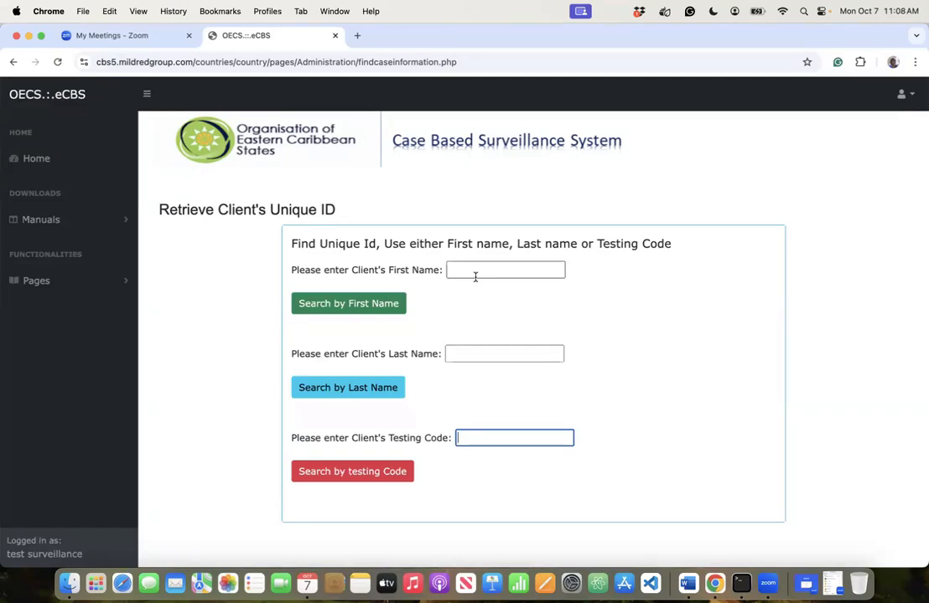
{"action": "left_click", "coordinate": [72, 294]}
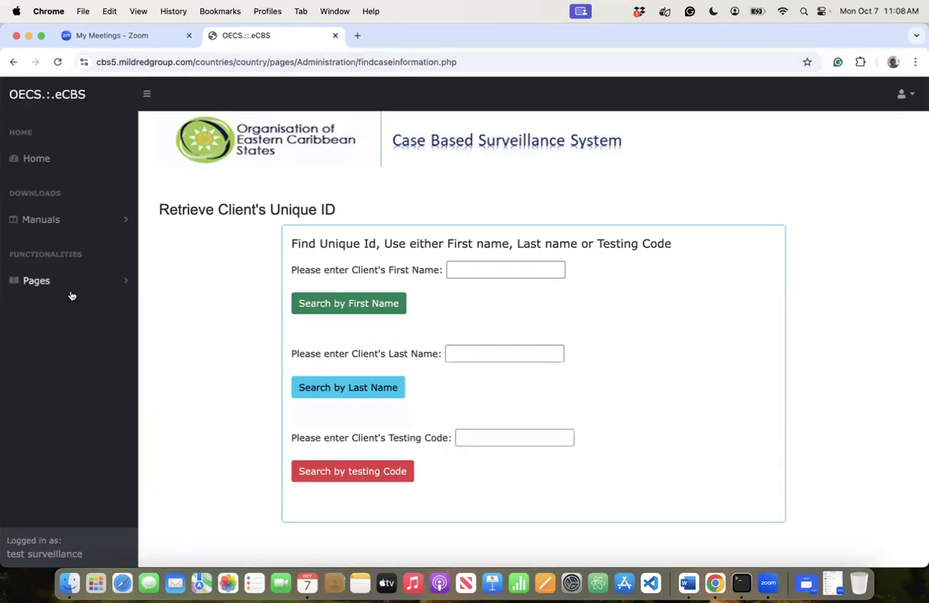
{"action": "left_click", "coordinate": [54, 362]}
{"action": "scroll", "coordinate": [71, 429], "scroll_direction": "down", "scroll_amount": 5}
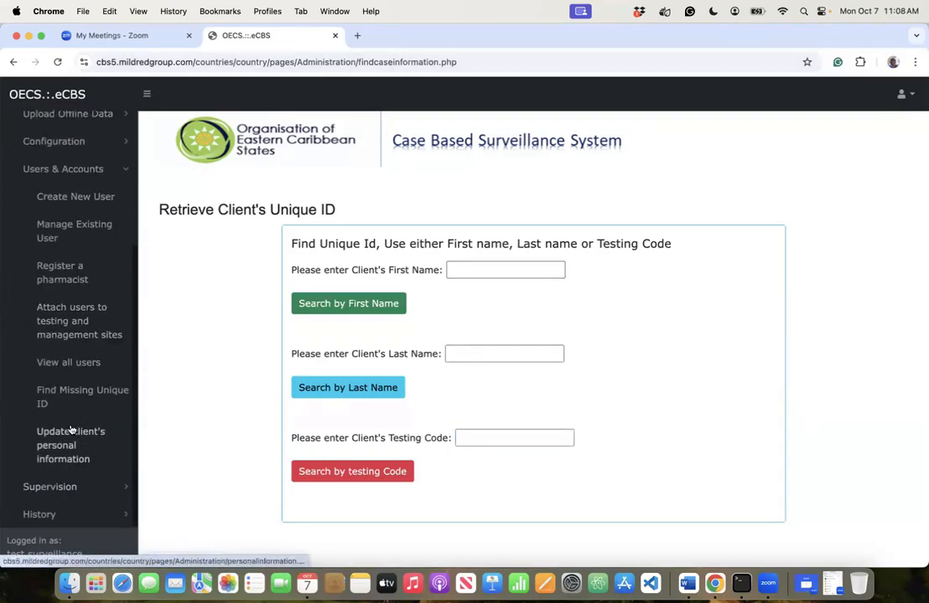
{"action": "left_click", "coordinate": [80, 394]}
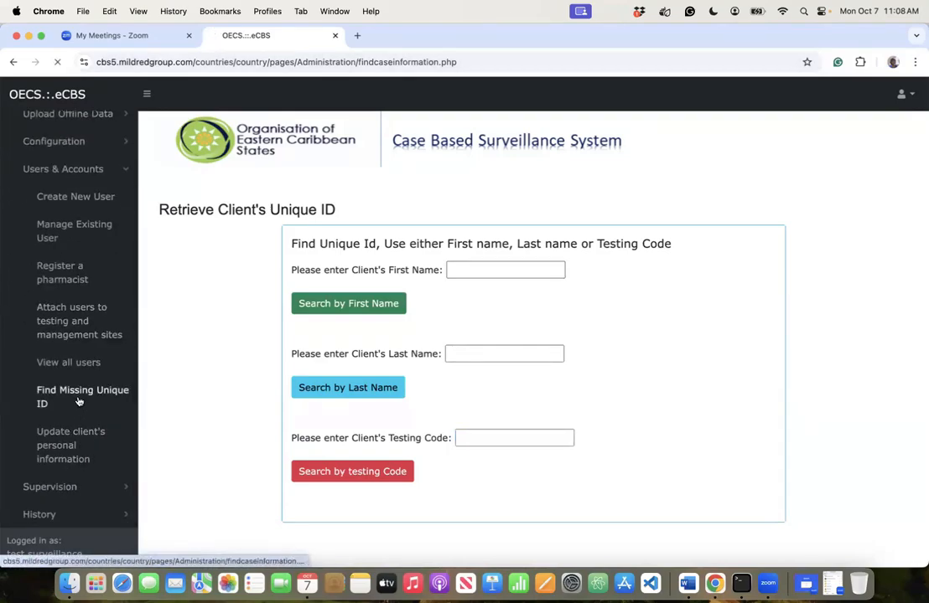
{"action": "left_click", "coordinate": [482, 274]}
{"action": "left_click", "coordinate": [456, 359]}
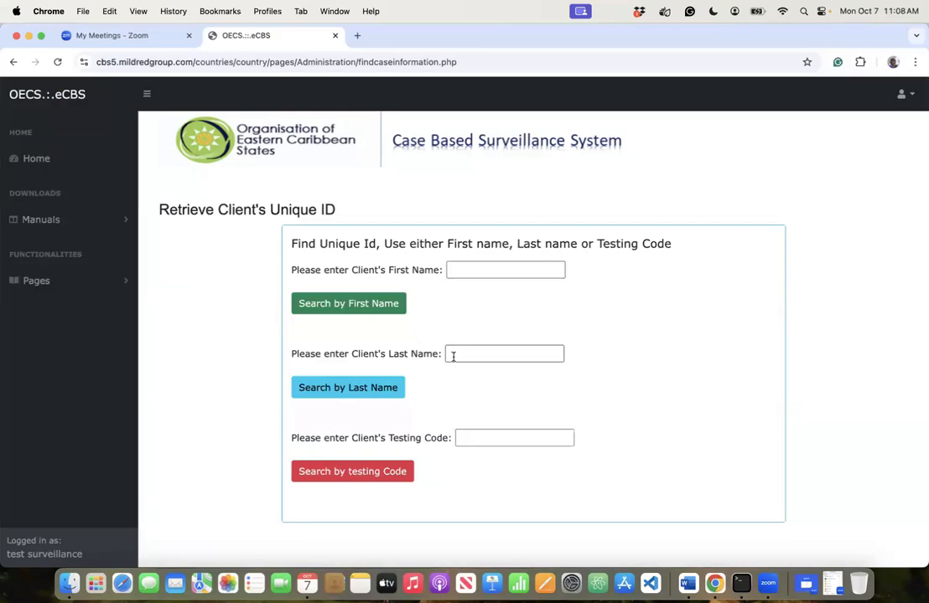
{"action": "left_click", "coordinate": [463, 433]}
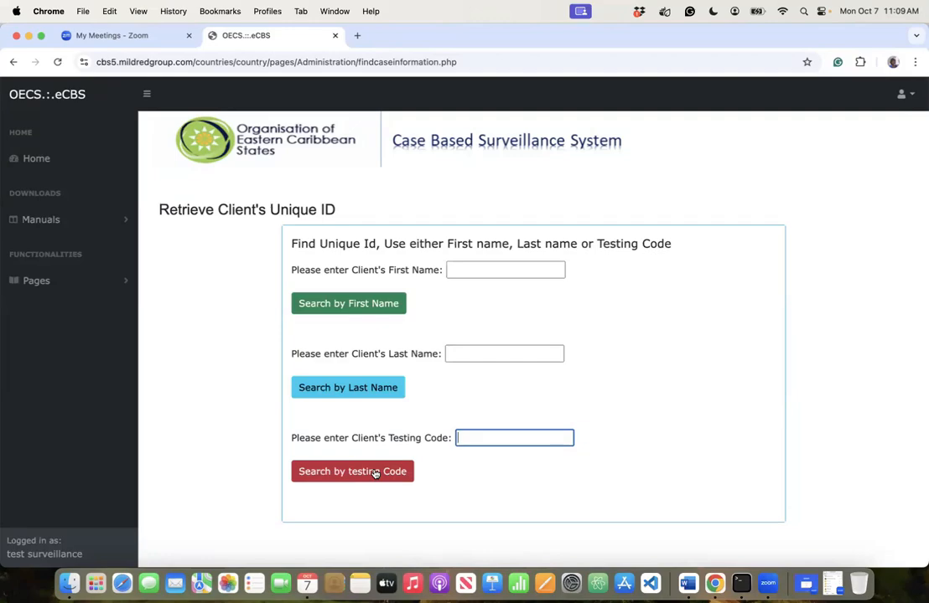
- Open Update client's personal information under Users & Accounts and focus the client unique ID field
{"action": "left_click", "coordinate": [74, 285]}
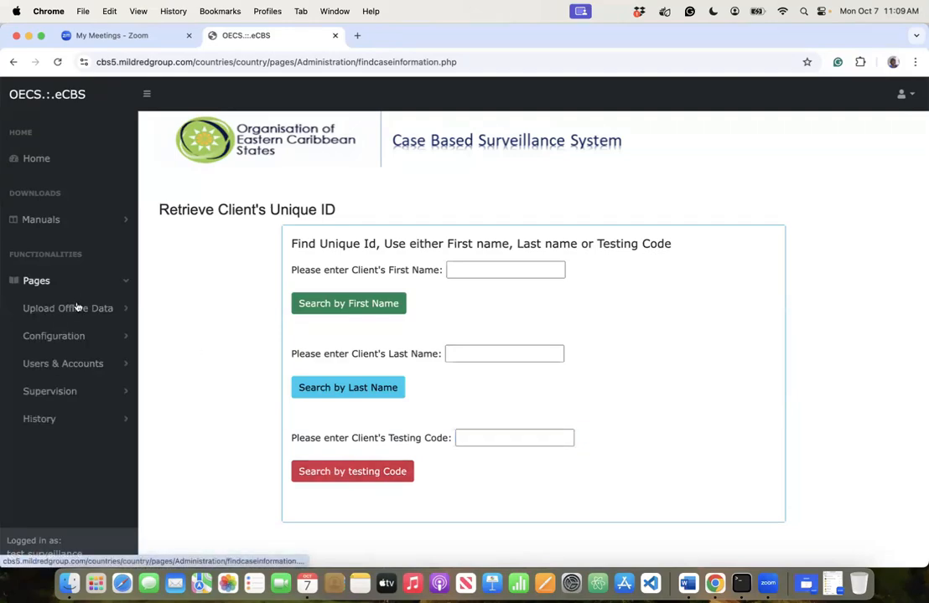
{"action": "left_click", "coordinate": [67, 365]}
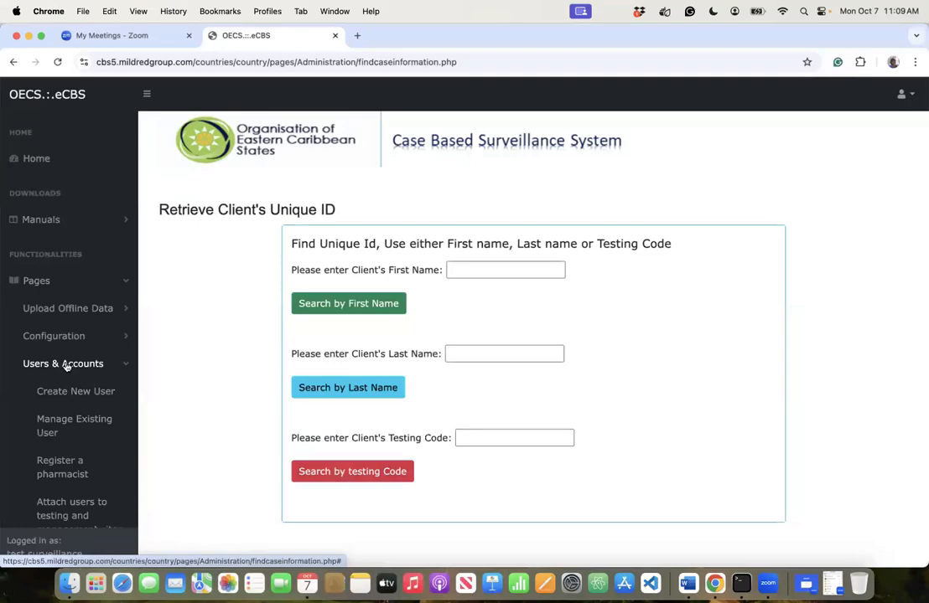
{"action": "scroll", "coordinate": [76, 478], "scroll_direction": "down", "scroll_amount": 5}
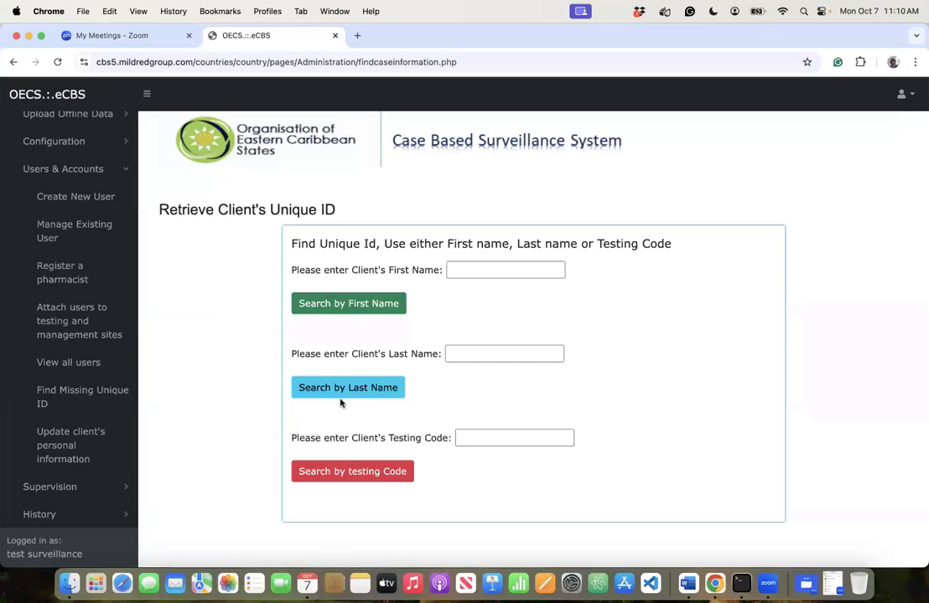
{"action": "left_click", "coordinate": [48, 447]}
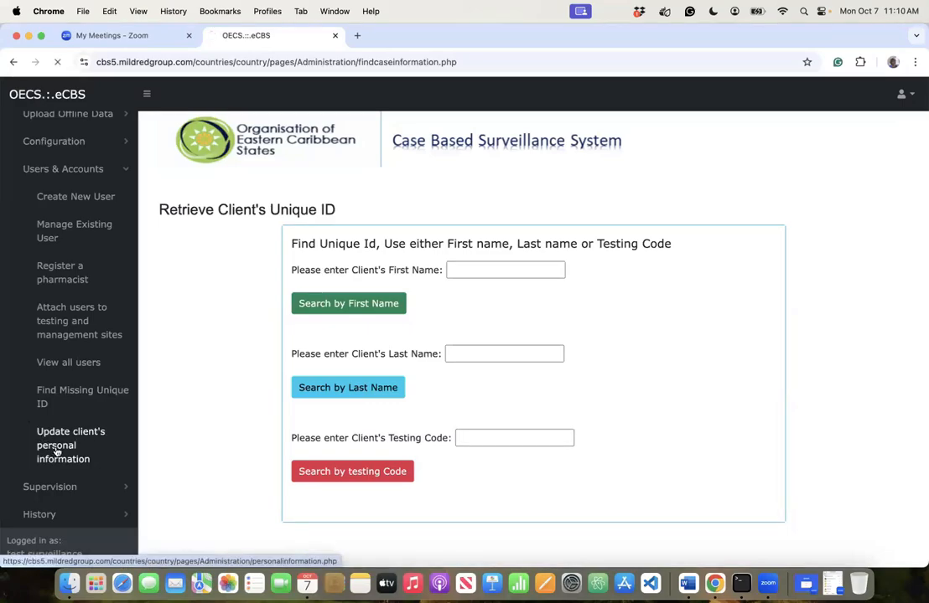
{"action": "left_click", "coordinate": [347, 238]}
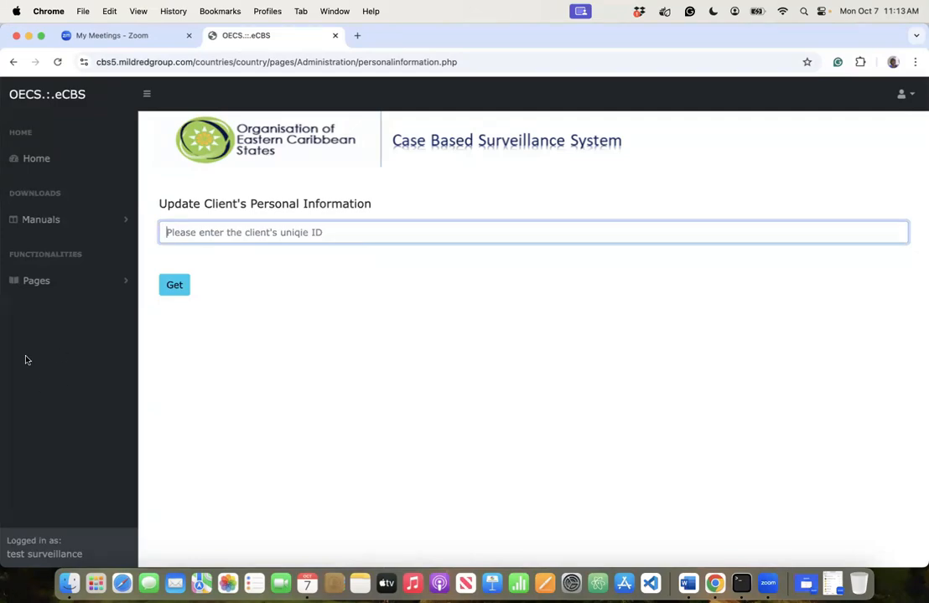
{"action": "left_click", "coordinate": [35, 282]}
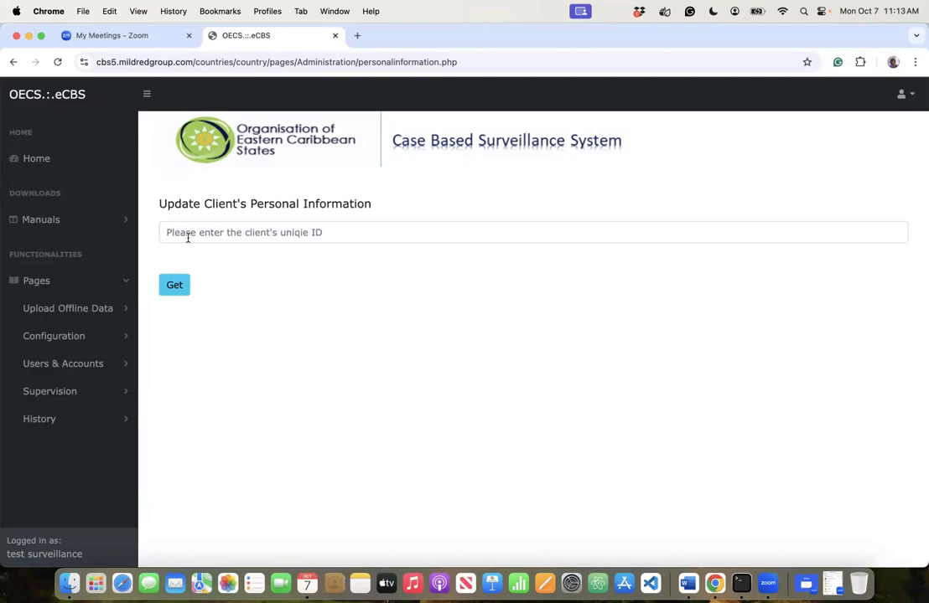
- Open Supervision > Get Screening Information per site and fetch screenings for Antigua and Barbuda
{"action": "left_click", "coordinate": [60, 364]}
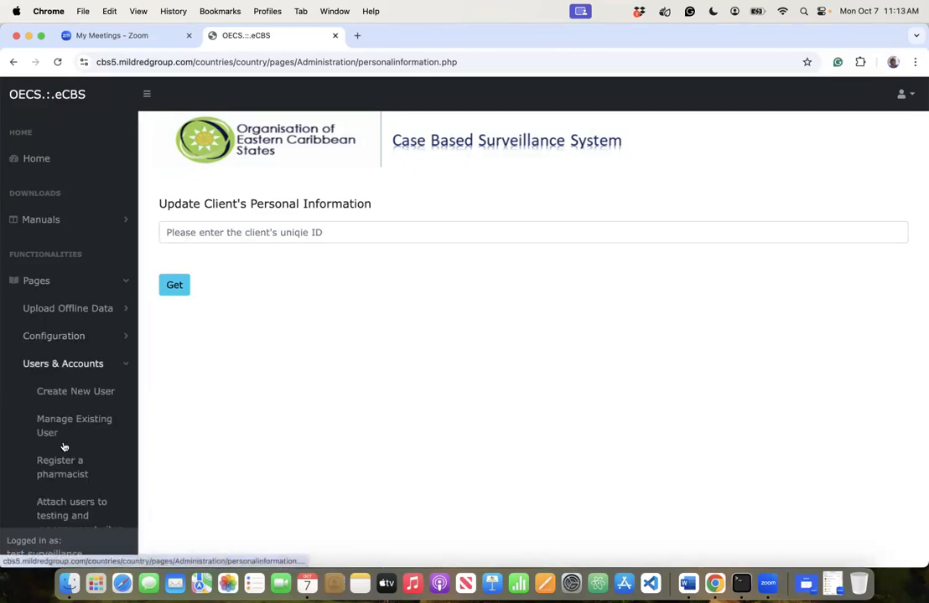
{"action": "scroll", "coordinate": [66, 452], "scroll_direction": "down", "scroll_amount": 1}
{"action": "scroll", "coordinate": [65, 477], "scroll_direction": "down", "scroll_amount": 5}
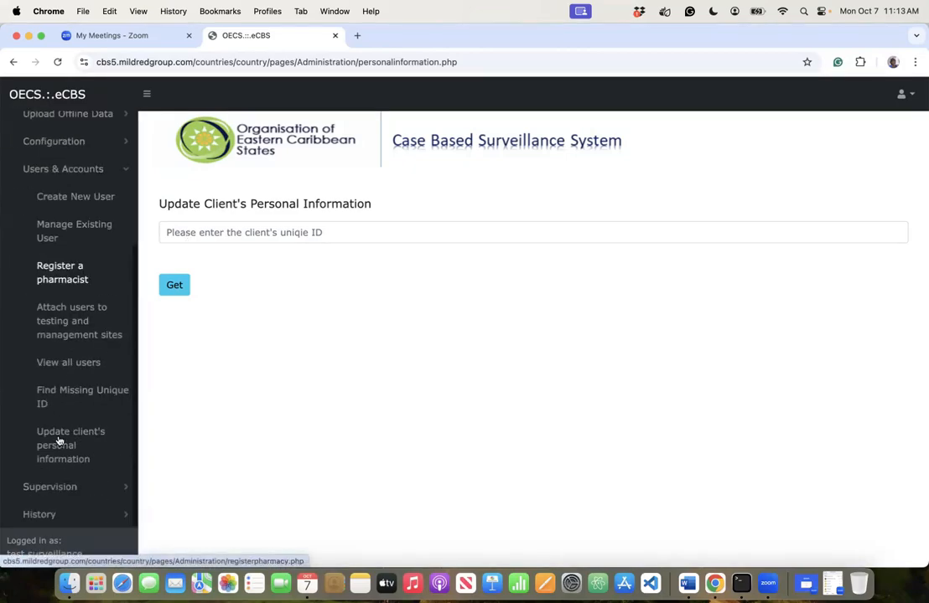
{"action": "left_click", "coordinate": [59, 171]}
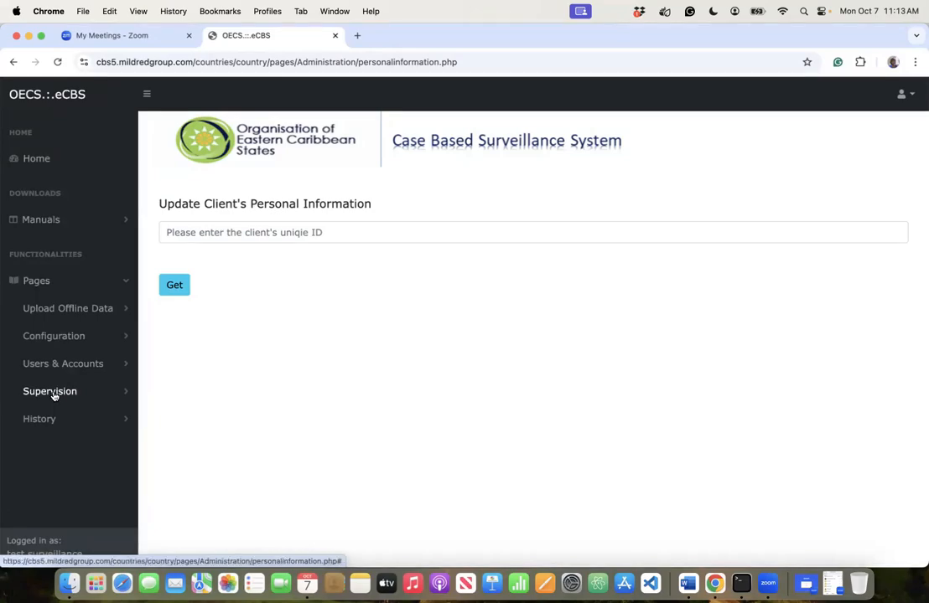
{"action": "left_click", "coordinate": [53, 395]}
{"action": "scroll", "coordinate": [64, 425], "scroll_direction": "down", "scroll_amount": 6}
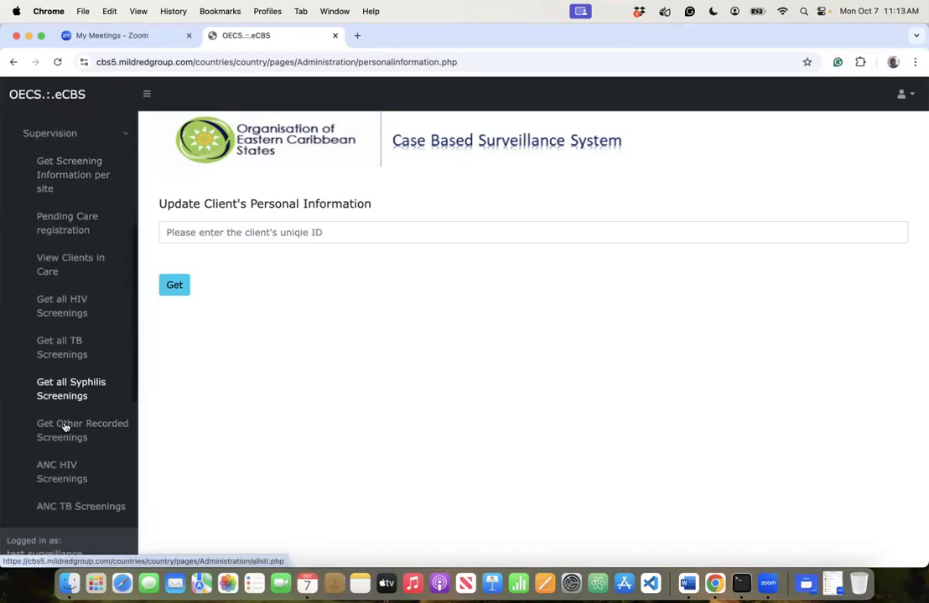
{"action": "left_click", "coordinate": [68, 184]}
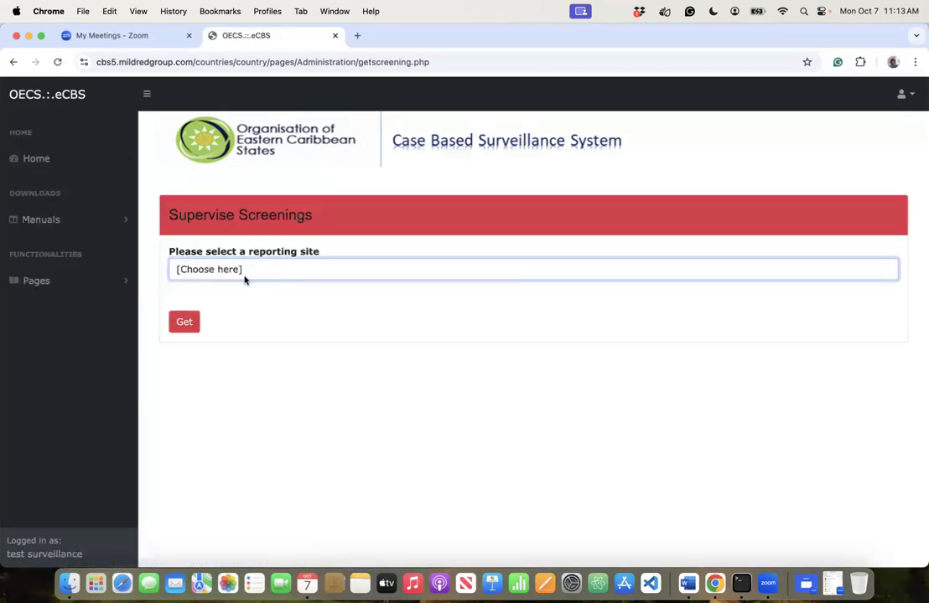
{"action": "left_click", "coordinate": [245, 280]}
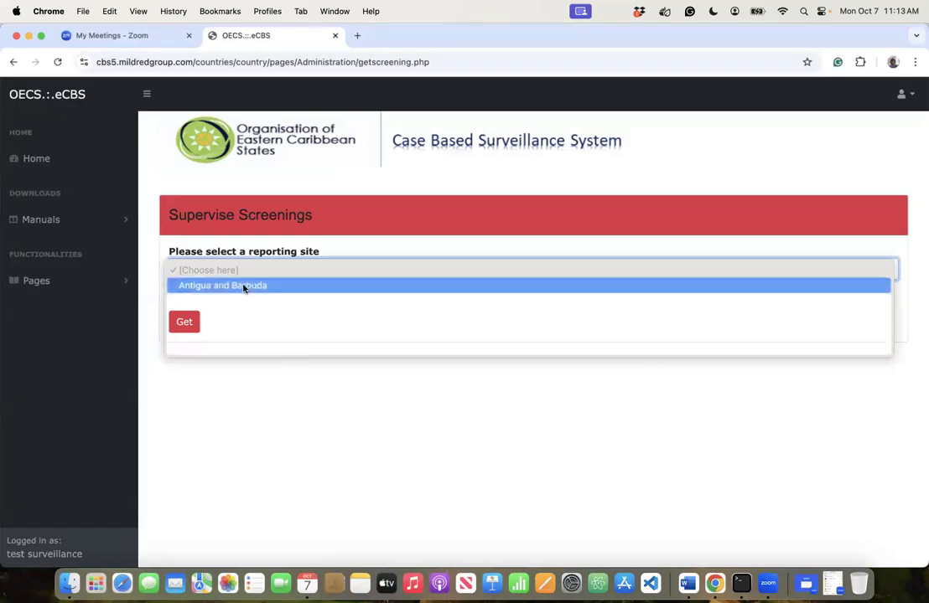
{"action": "left_click", "coordinate": [243, 286]}
{"action": "left_click", "coordinate": [186, 322]}
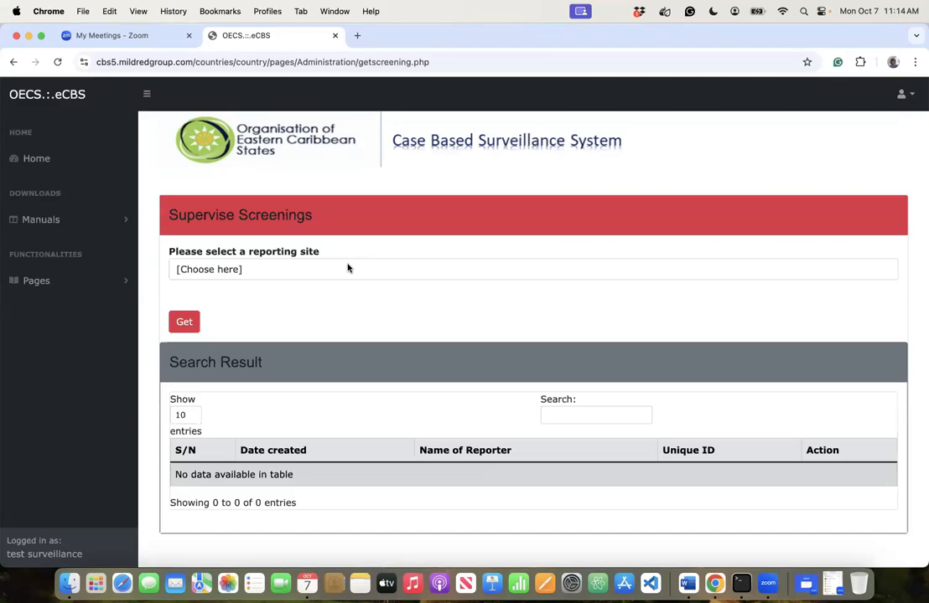
- Switch the reporting site from Antigua and Barbuda to Grenada and fetch its screenings
{"action": "left_click", "coordinate": [303, 266]}
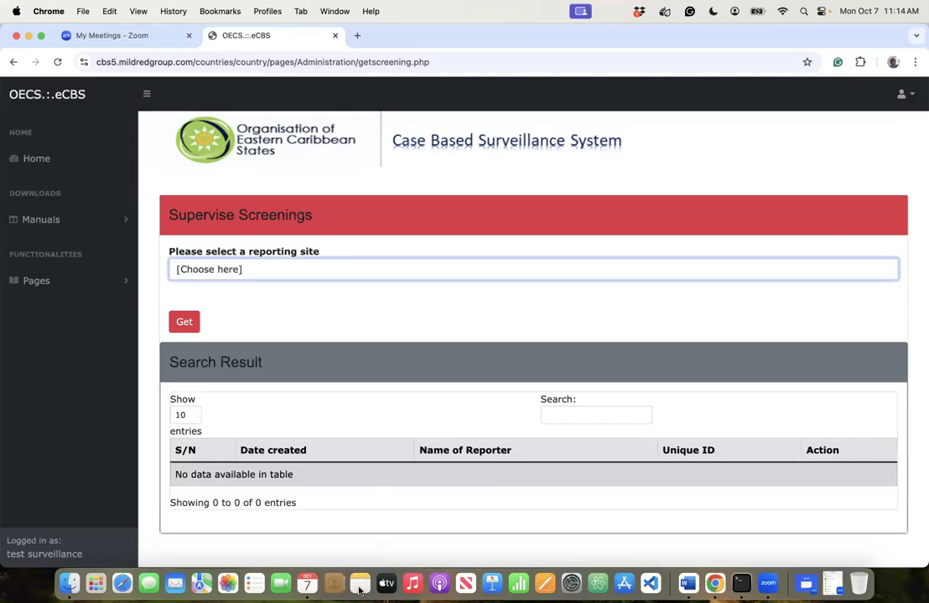
{"action": "left_click", "coordinate": [327, 269]}
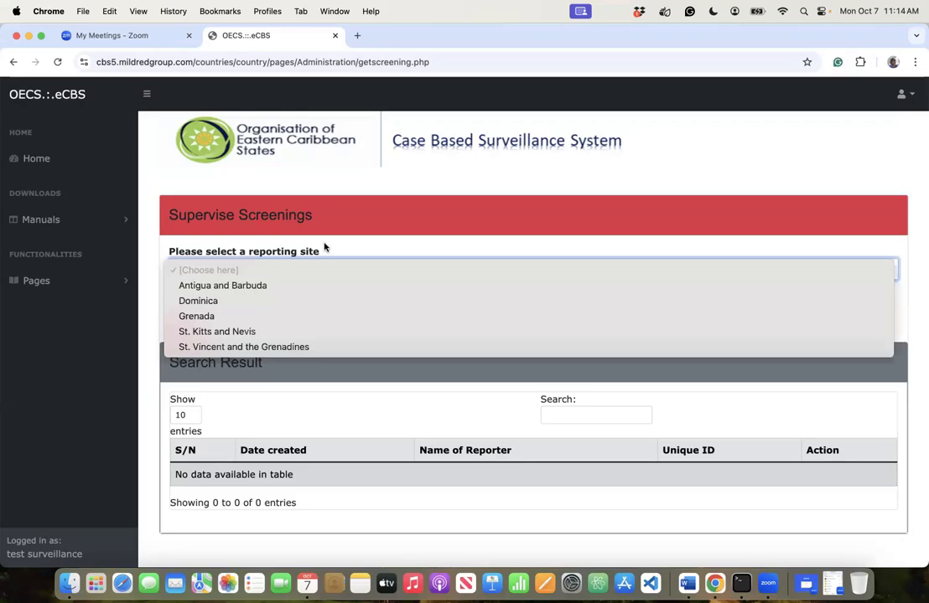
{"action": "left_click", "coordinate": [195, 286]}
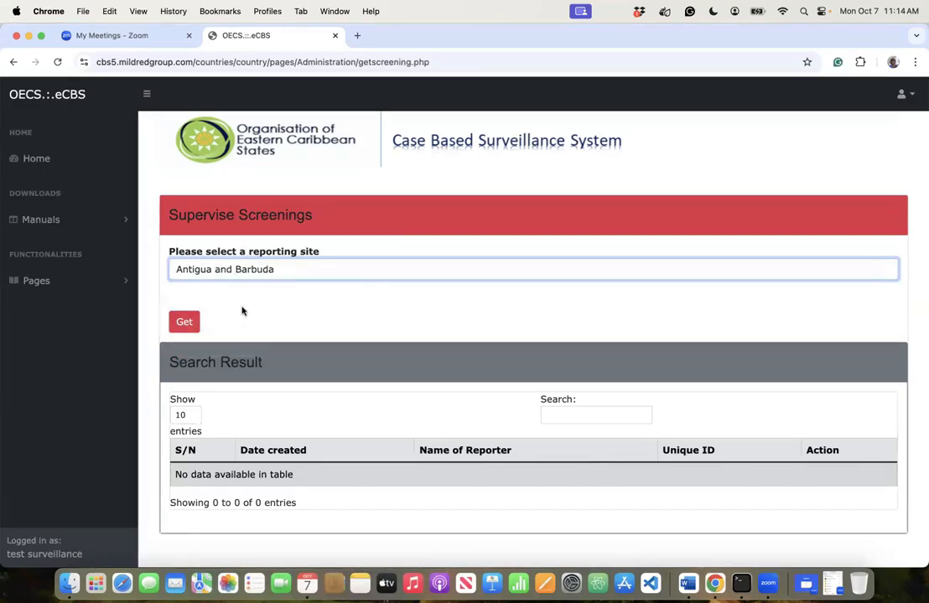
{"action": "left_click", "coordinate": [242, 270]}
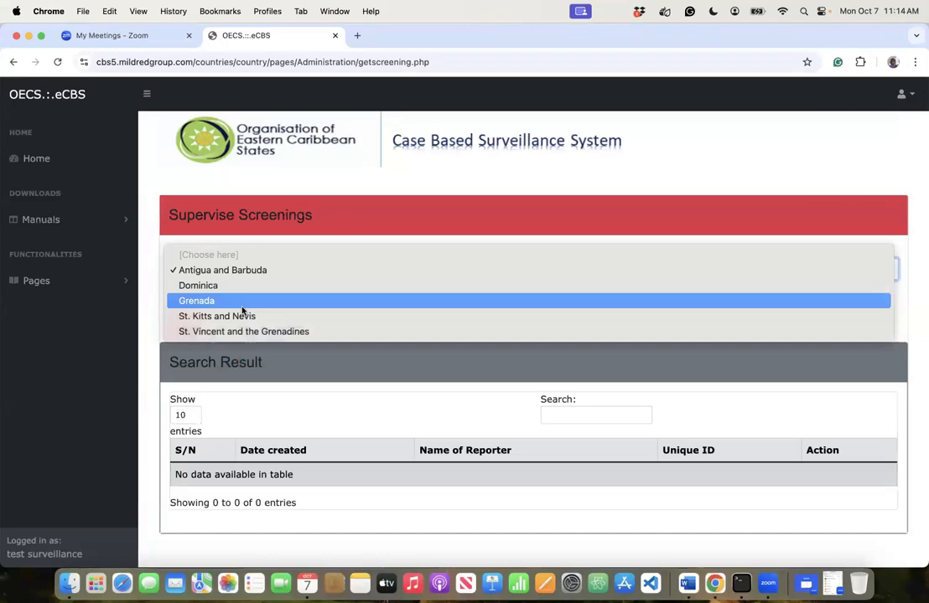
{"action": "left_click", "coordinate": [207, 301]}
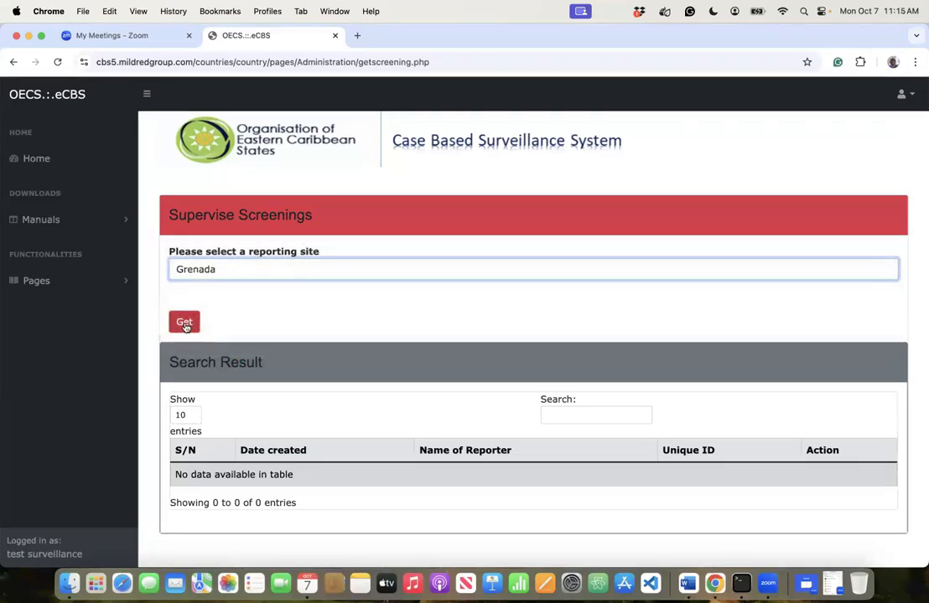
{"action": "left_click", "coordinate": [184, 323]}
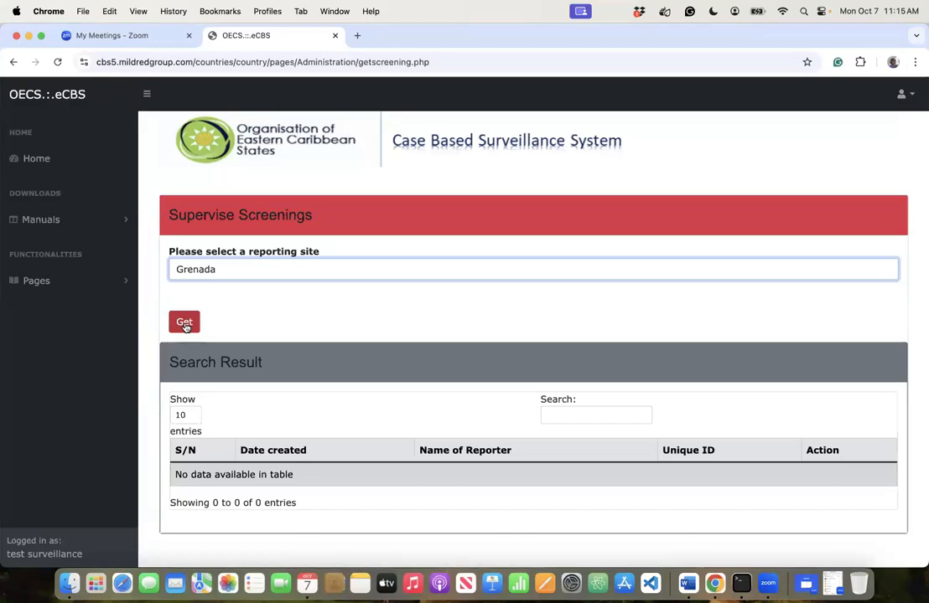
{"action": "left_click", "coordinate": [185, 323]}
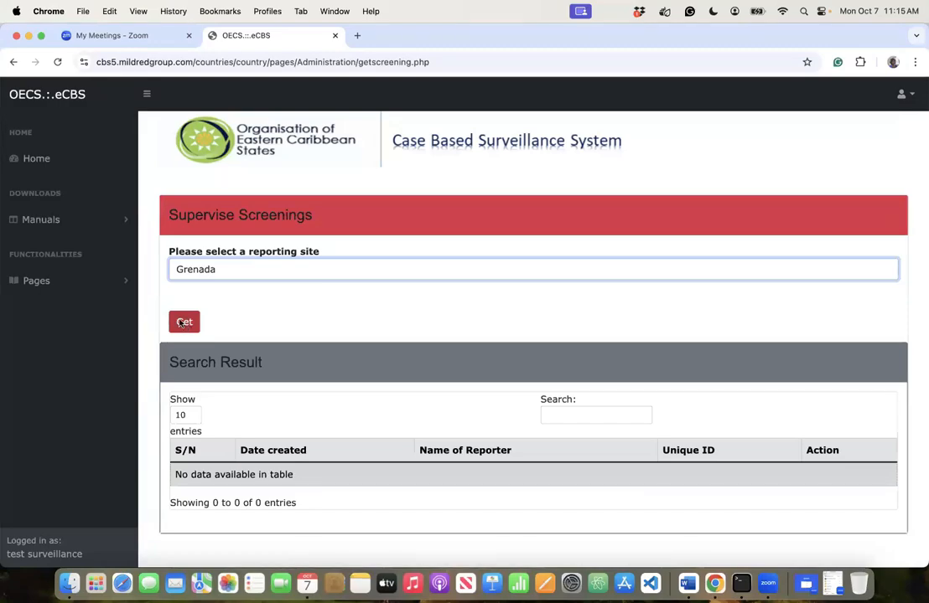
{"action": "left_click", "coordinate": [192, 260]}
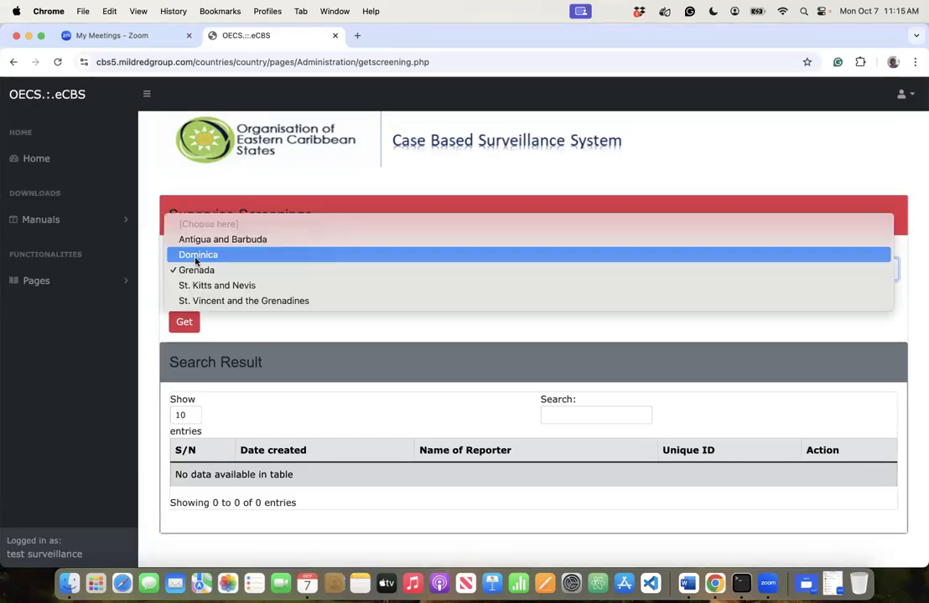
{"action": "left_click", "coordinate": [192, 233]}
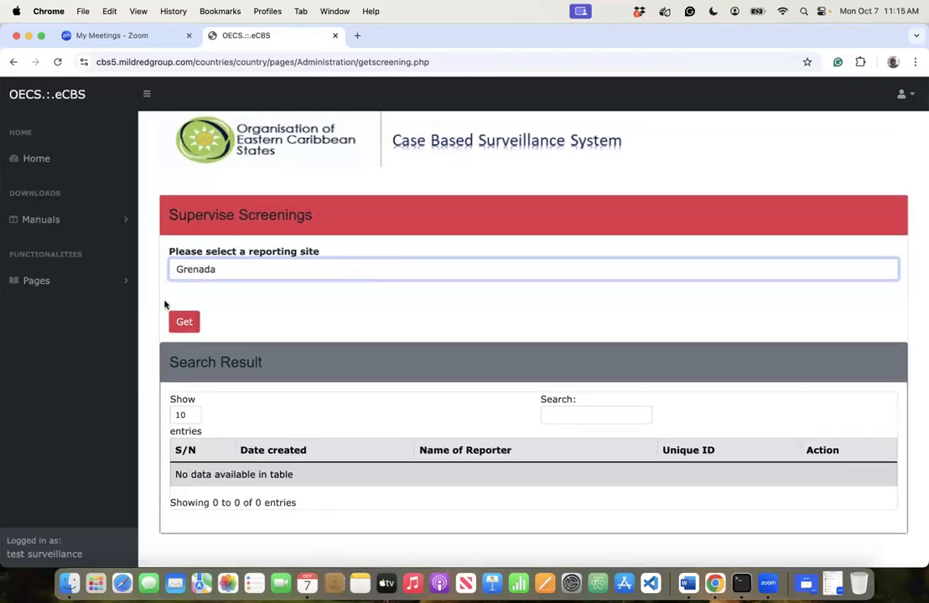
- Go to Pages > Supervision > Pending Care registration to see referrals not yet in care
{"action": "left_click", "coordinate": [42, 284]}
{"action": "left_click", "coordinate": [42, 391]}
{"action": "scroll", "coordinate": [74, 473], "scroll_direction": "down", "scroll_amount": 8}
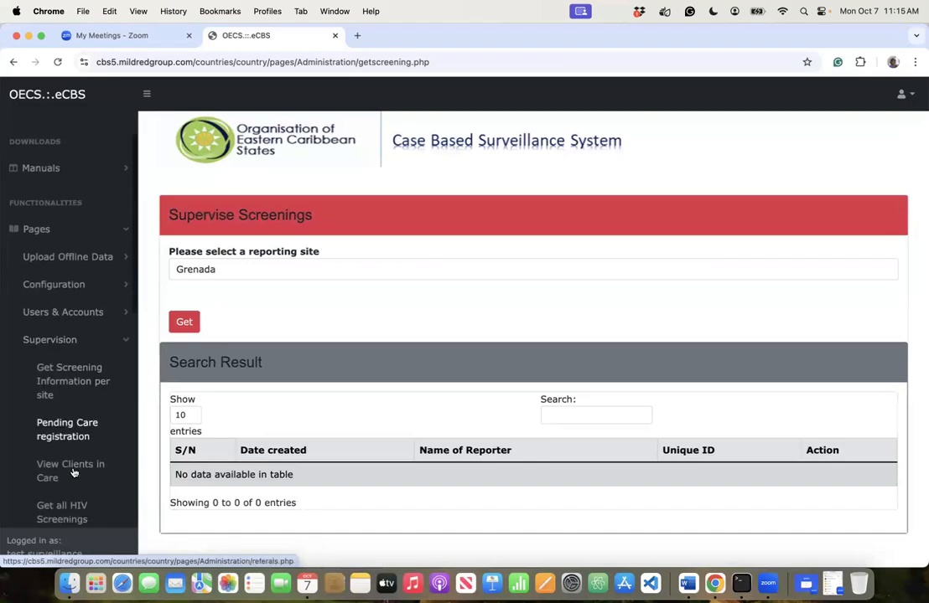
{"action": "scroll", "coordinate": [74, 473], "scroll_direction": "up", "scroll_amount": 5}
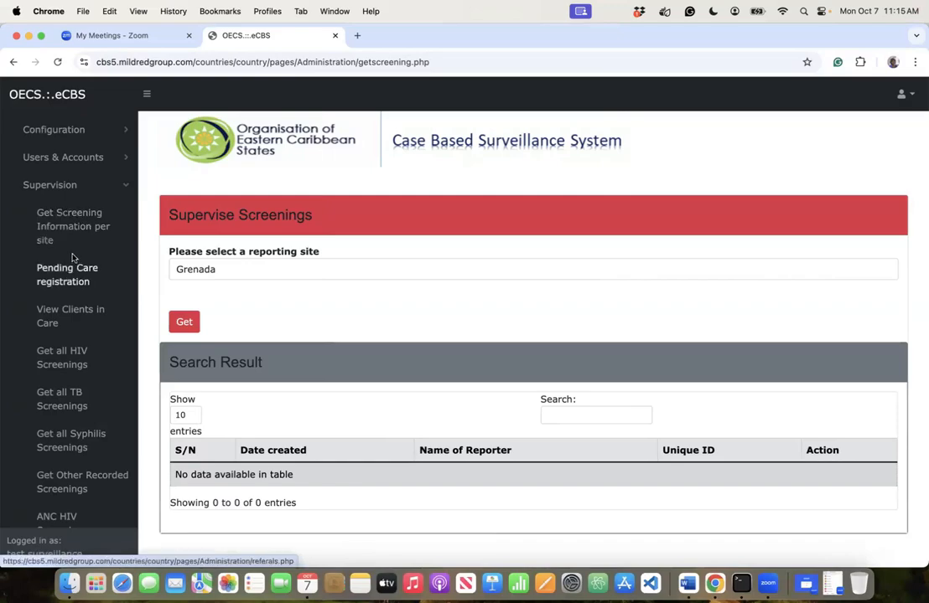
{"action": "left_click", "coordinate": [66, 285]}
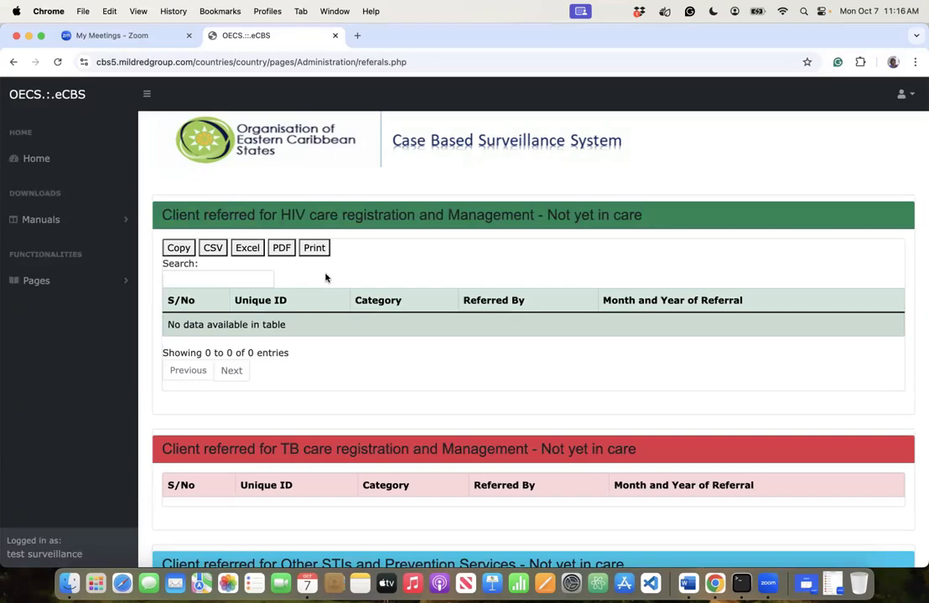
{"action": "scroll", "coordinate": [326, 278], "scroll_direction": "down", "scroll_amount": 3}
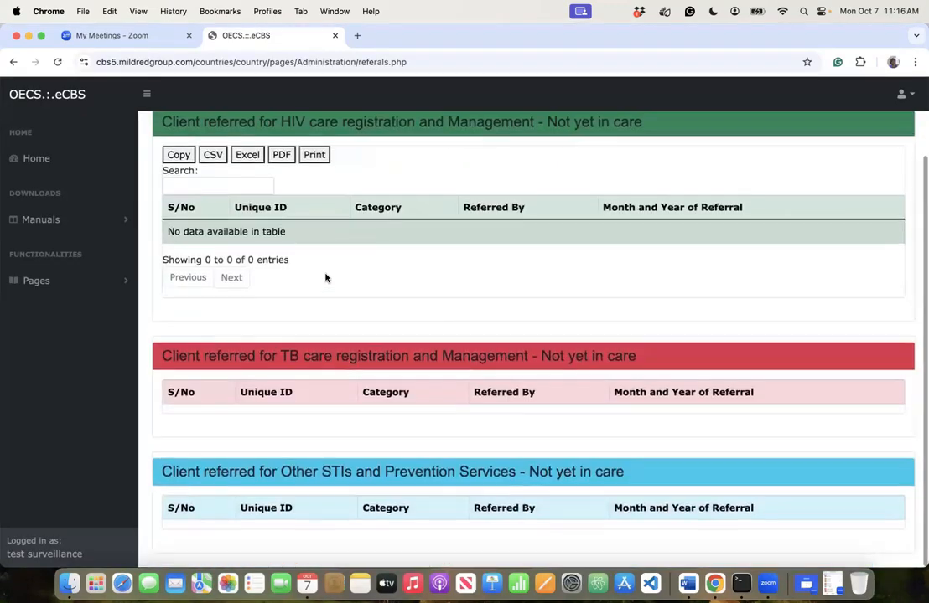
{"action": "scroll", "coordinate": [326, 277], "scroll_direction": "up", "scroll_amount": 3}
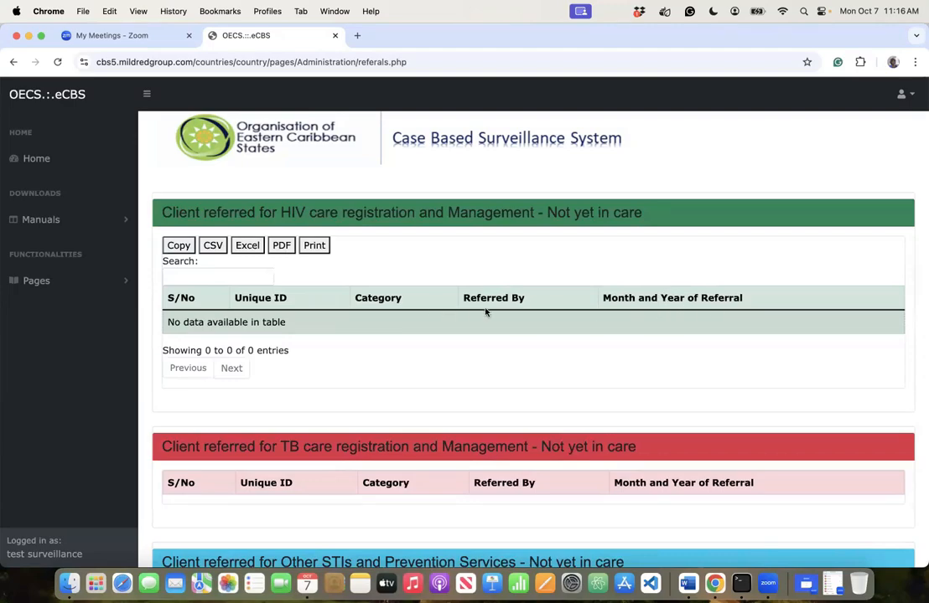
{"action": "triple_click", "coordinate": [563, 323]}
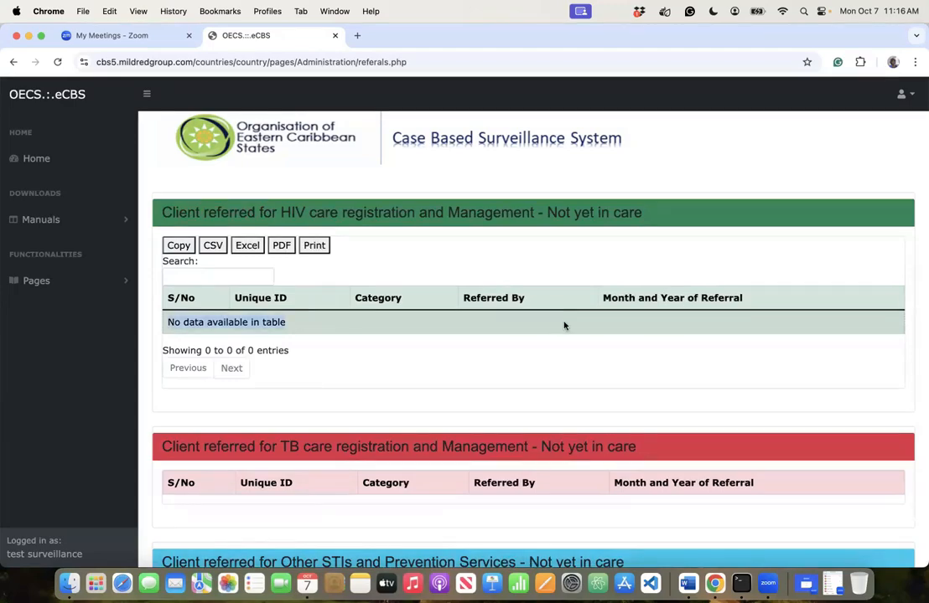
{"action": "left_click", "coordinate": [510, 297]}
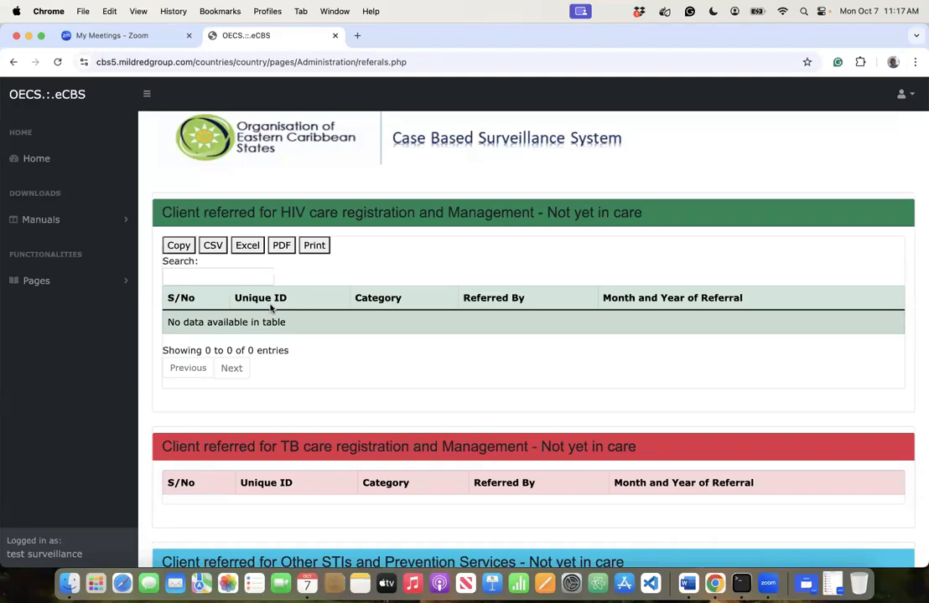
{"action": "scroll", "coordinate": [425, 398], "scroll_direction": "down", "scroll_amount": 3}
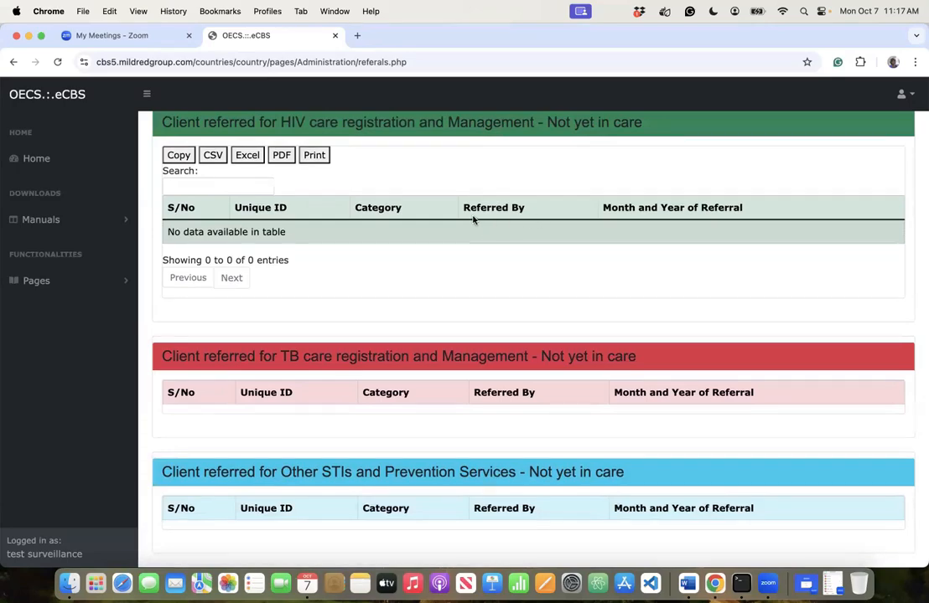
{"action": "scroll", "coordinate": [491, 324], "scroll_direction": "up", "scroll_amount": 1}
{"action": "scroll", "coordinate": [490, 324], "scroll_direction": "down", "scroll_amount": 2}
- Go to Supervision > View Clients in Care to see the HIV and TB care tables
{"action": "left_click", "coordinate": [96, 281]}
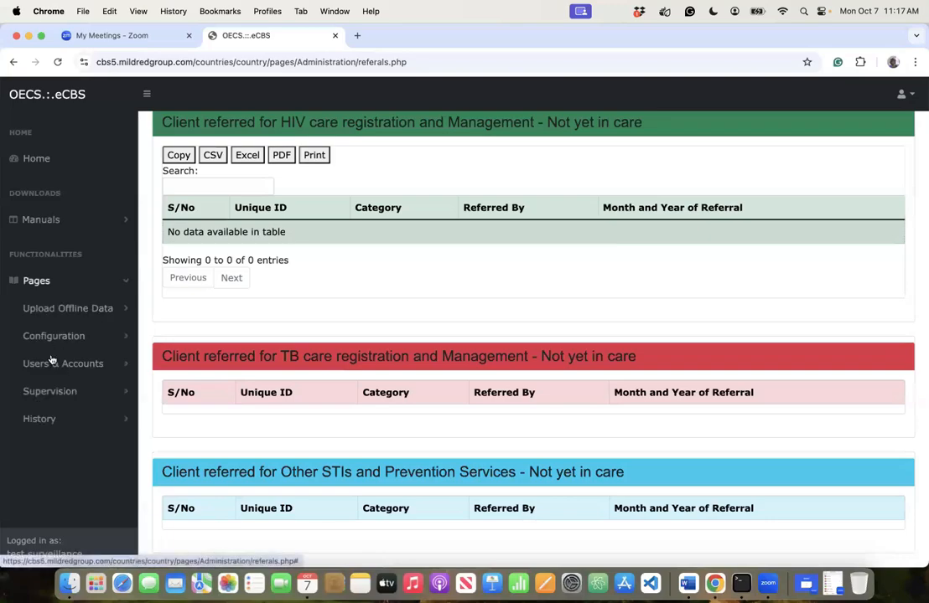
{"action": "left_click", "coordinate": [59, 392]}
{"action": "scroll", "coordinate": [71, 445], "scroll_direction": "down", "scroll_amount": 3}
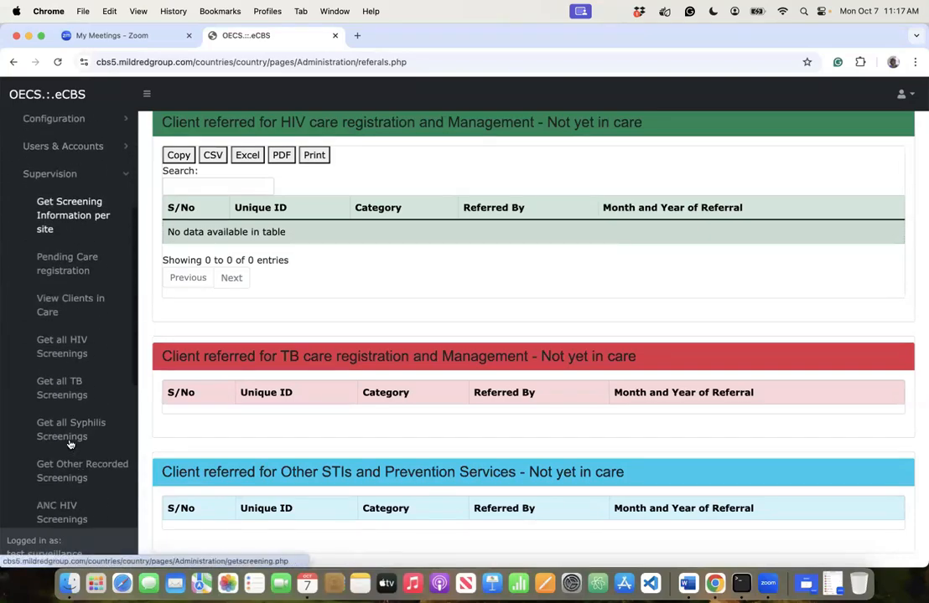
{"action": "scroll", "coordinate": [71, 444], "scroll_direction": "down", "scroll_amount": 2}
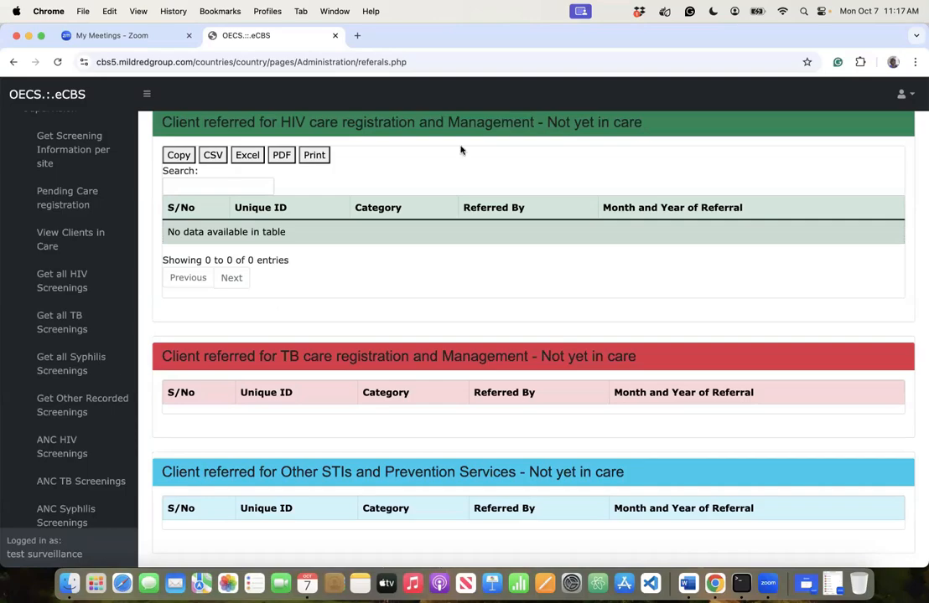
{"action": "left_click", "coordinate": [88, 239]}
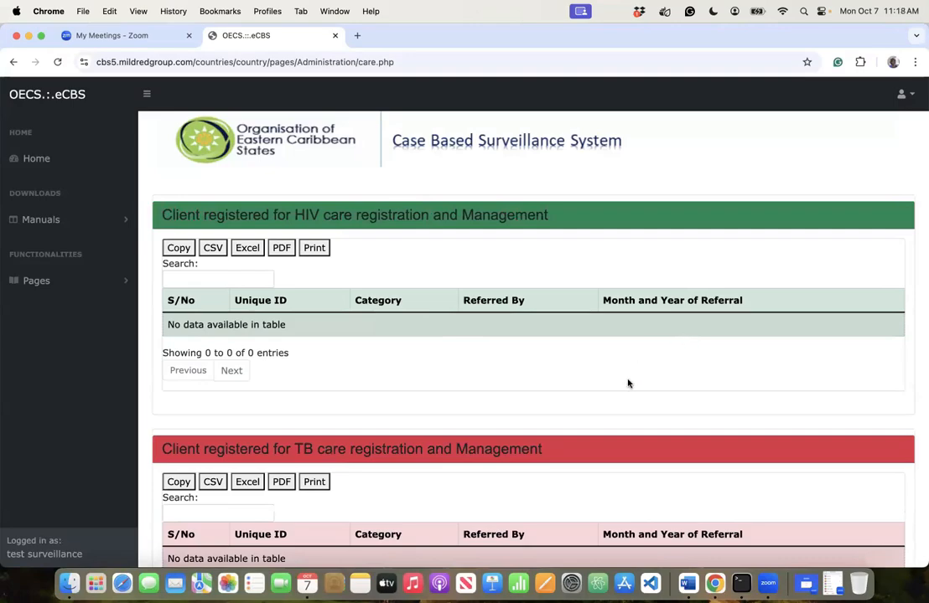
- Scroll the care tables, then open Supervision > Get all HIV Screenings
{"action": "scroll", "coordinate": [627, 383], "scroll_direction": "down", "scroll_amount": 5}
{"action": "scroll", "coordinate": [628, 384], "scroll_direction": "down", "scroll_amount": 2}
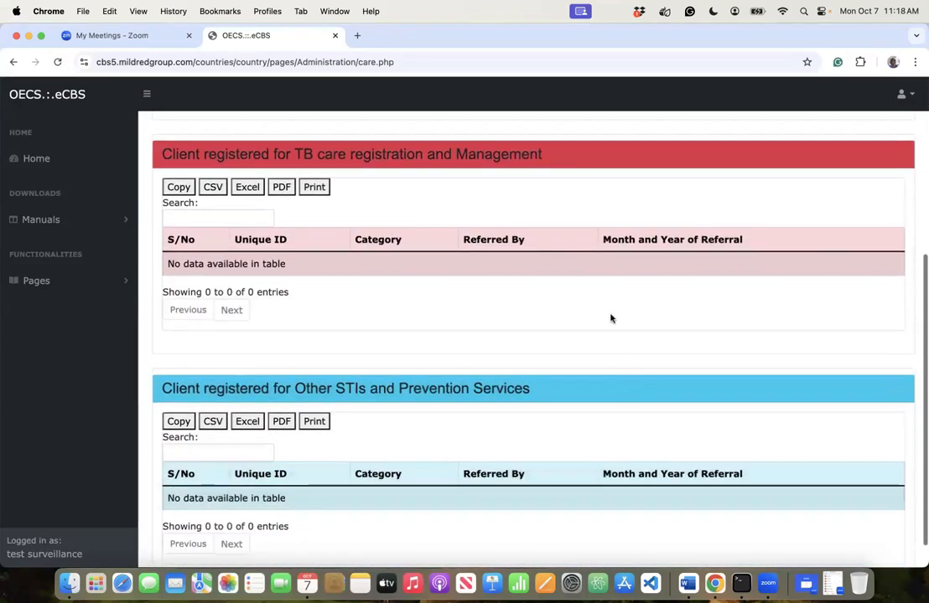
{"action": "left_click", "coordinate": [47, 290]}
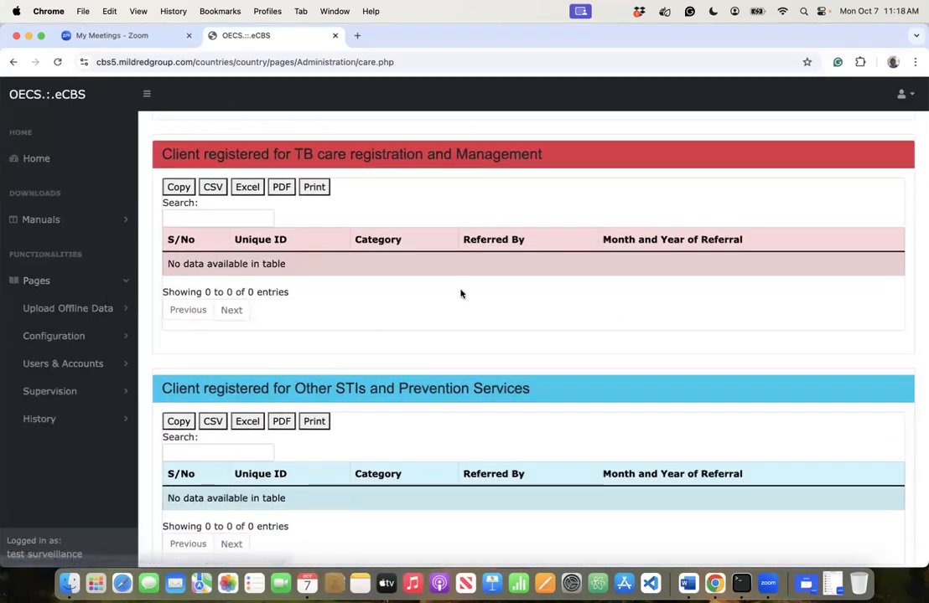
{"action": "left_click", "coordinate": [75, 392]}
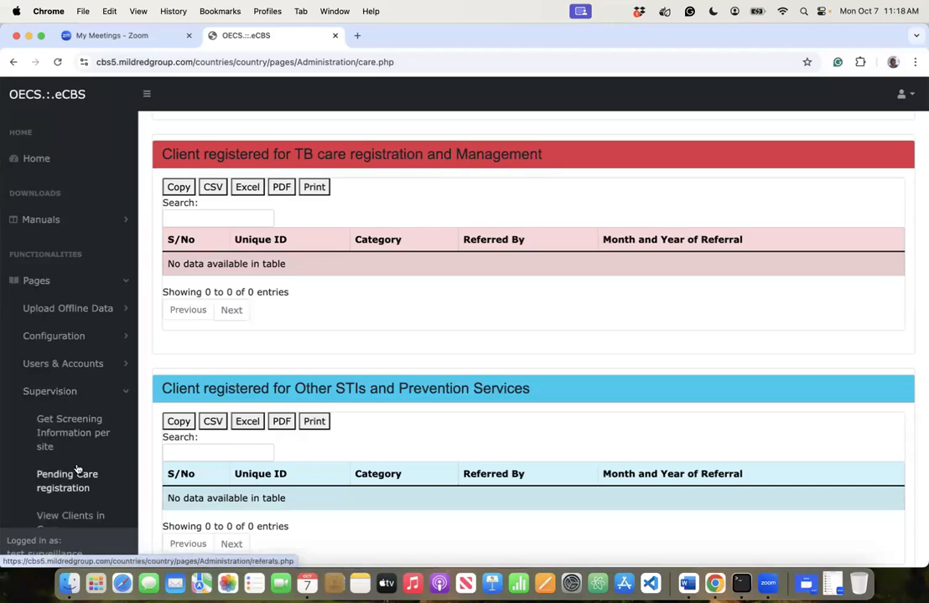
{"action": "scroll", "coordinate": [76, 472], "scroll_direction": "down", "scroll_amount": 5}
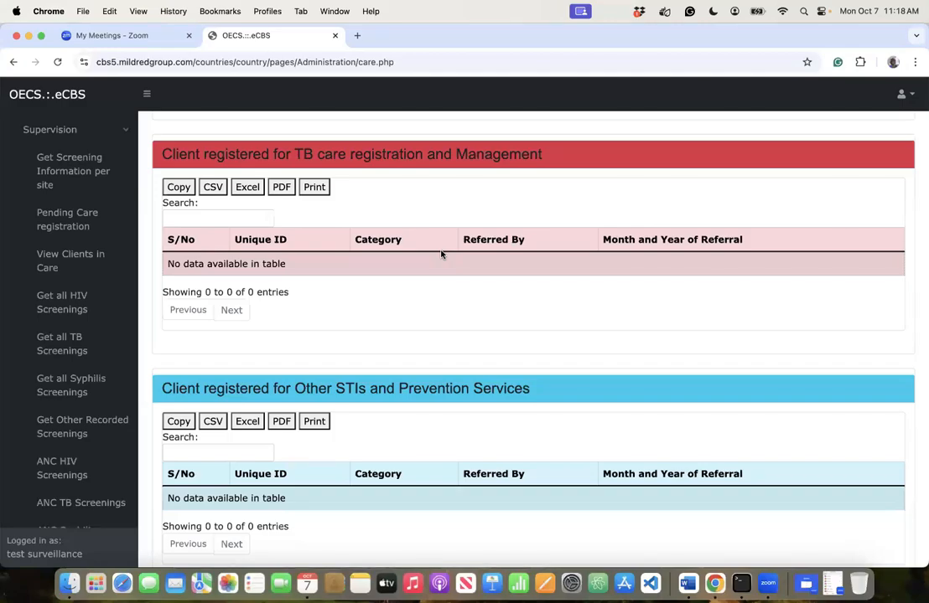
{"action": "scroll", "coordinate": [108, 376], "scroll_direction": "down", "scroll_amount": 2}
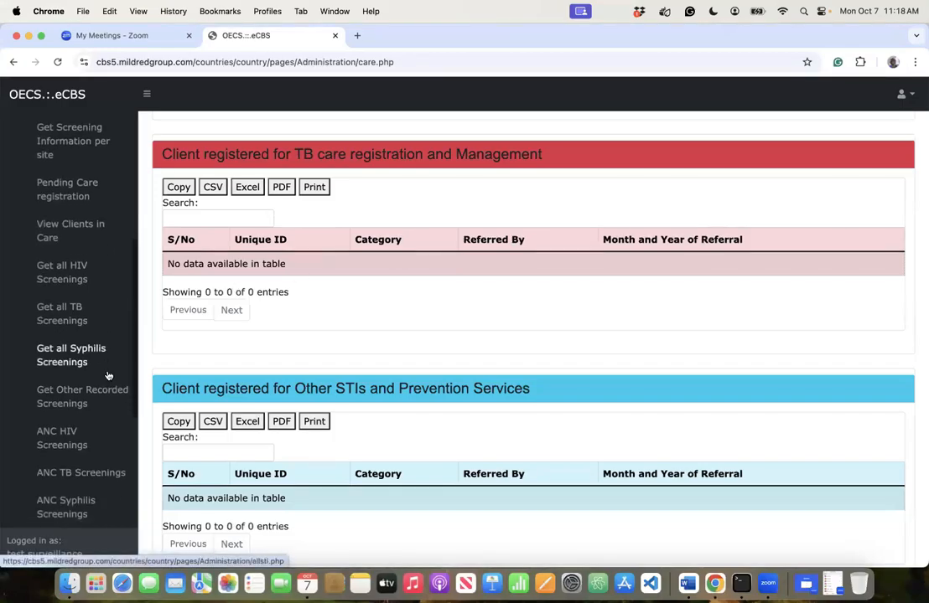
{"action": "left_click", "coordinate": [58, 283]}
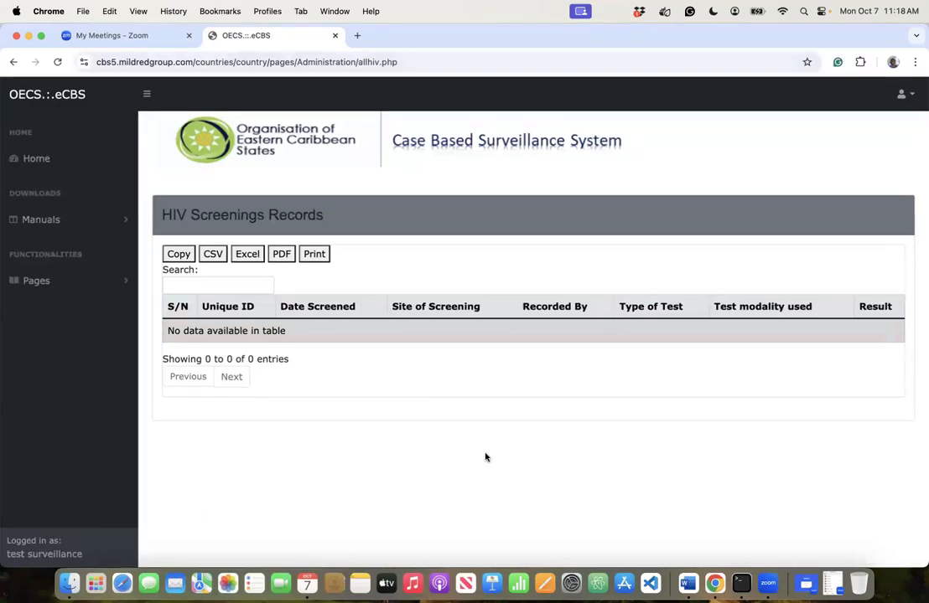
- Open Get Other Recorded Screenings under Pages > Supervision to view its empty Routine Screenings Records table
{"action": "left_click", "coordinate": [50, 283]}
{"action": "left_click", "coordinate": [59, 392]}
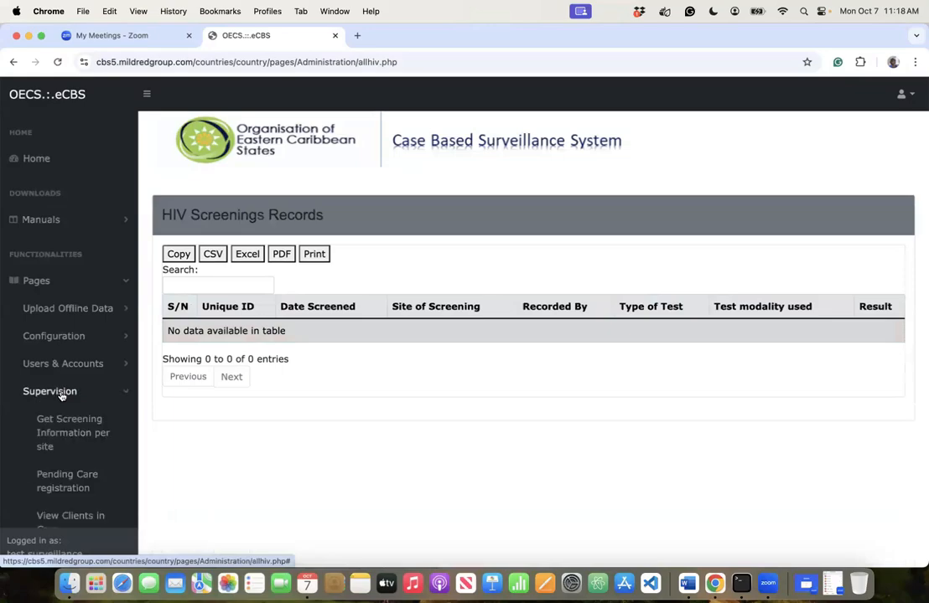
{"action": "scroll", "coordinate": [80, 445], "scroll_direction": "down", "scroll_amount": 3}
{"action": "scroll", "coordinate": [80, 444], "scroll_direction": "down", "scroll_amount": 3}
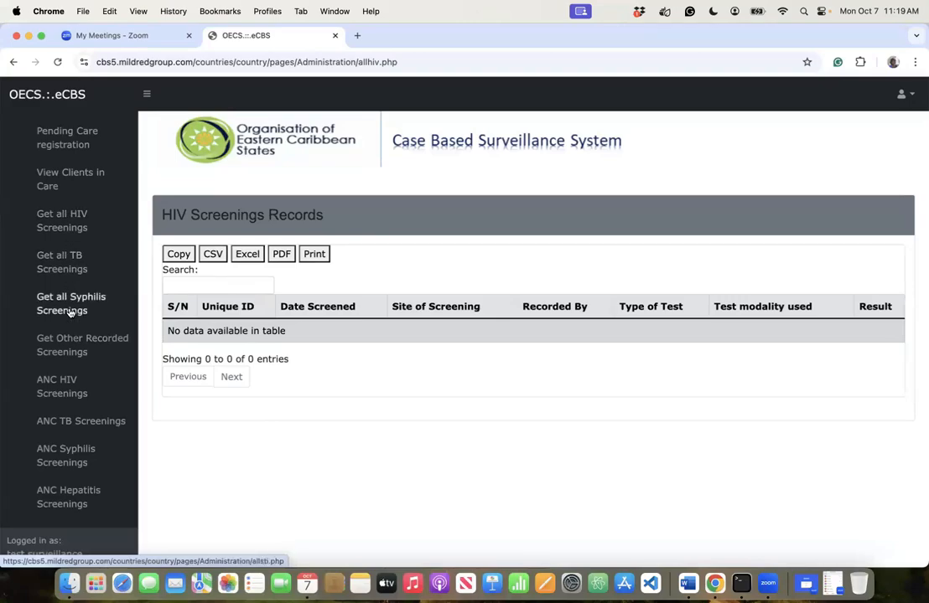
{"action": "left_click", "coordinate": [66, 353]}
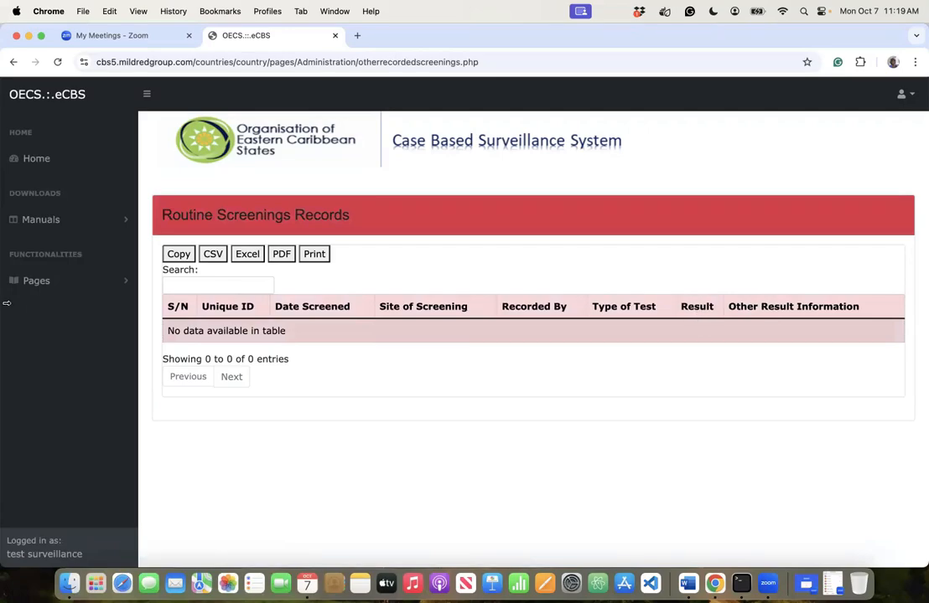
- Open Exposed Infant HIV Screenings under Supervision, showing the empty four-test dates, results and ages table
{"action": "left_click", "coordinate": [33, 283]}
{"action": "left_click", "coordinate": [62, 365]}
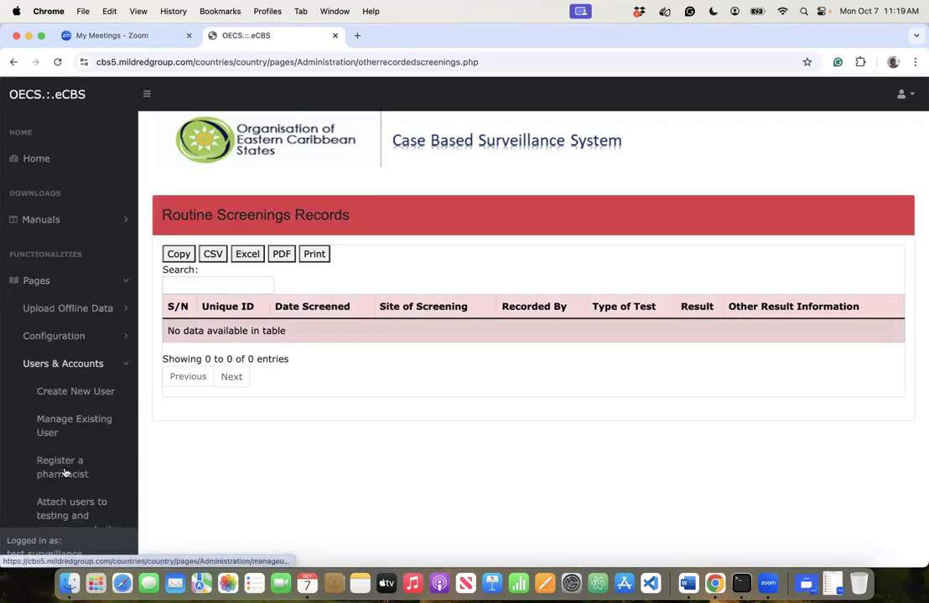
{"action": "scroll", "coordinate": [65, 474], "scroll_direction": "down", "scroll_amount": 5}
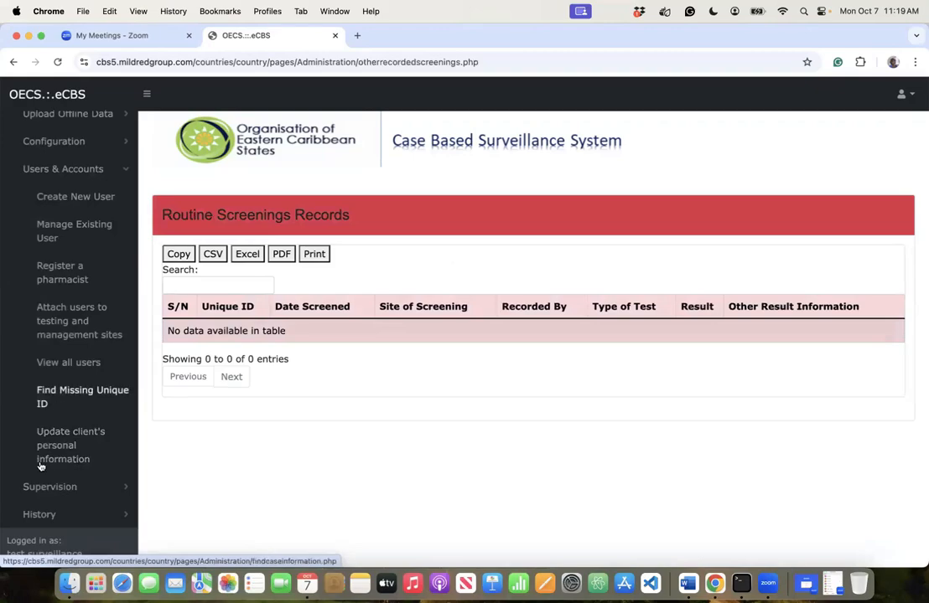
{"action": "left_click", "coordinate": [40, 488]}
{"action": "scroll", "coordinate": [40, 460], "scroll_direction": "down", "scroll_amount": 10}
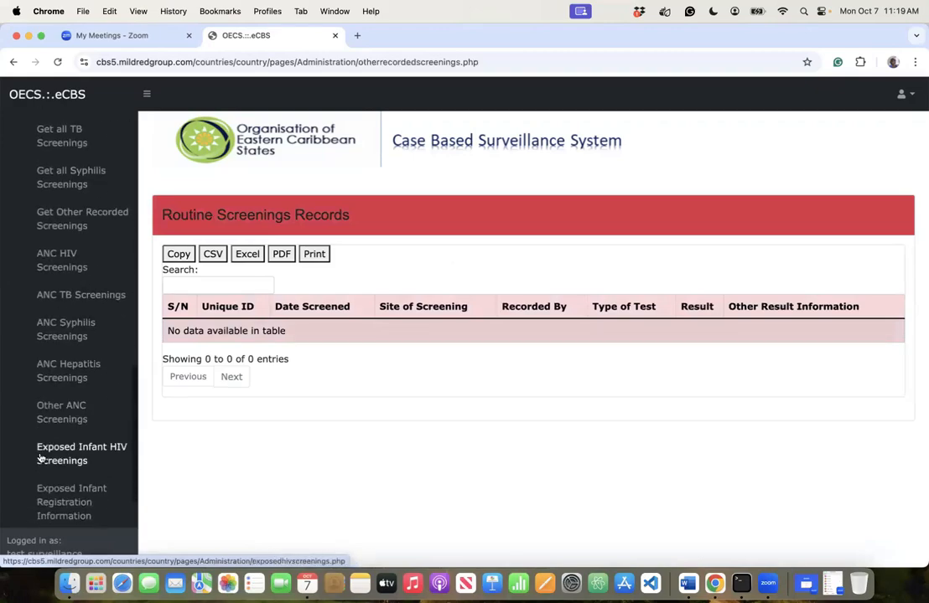
{"action": "scroll", "coordinate": [39, 458], "scroll_direction": "down", "scroll_amount": 2}
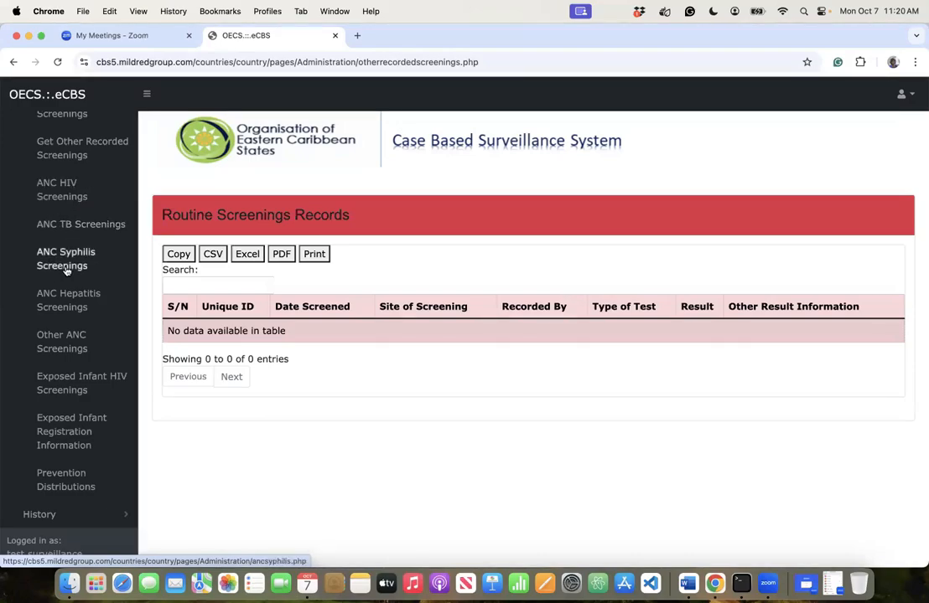
{"action": "left_click", "coordinate": [56, 391]}
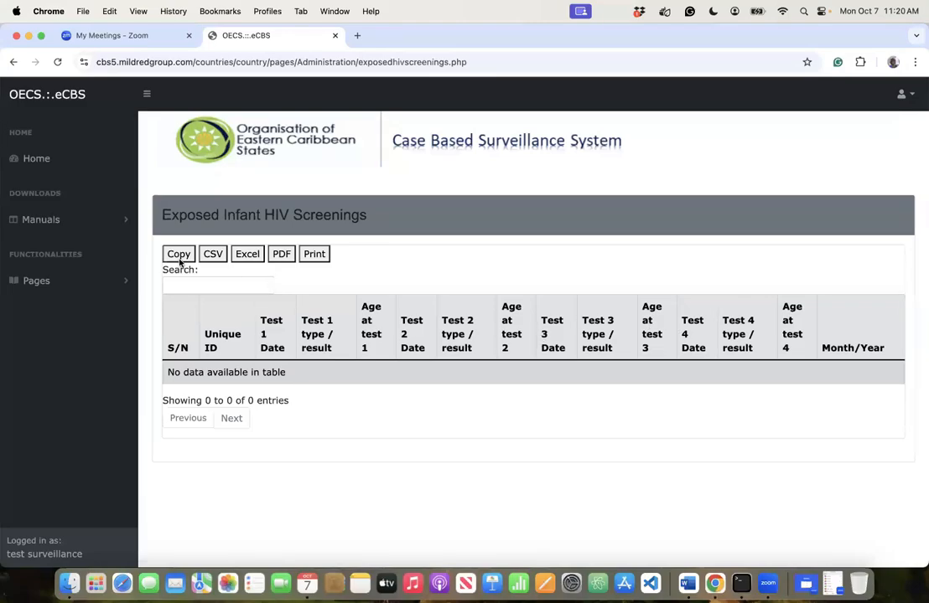
- Open Exposed Infant Registration Information under Supervision, showing its empty infant and mother registrations table
{"action": "left_click", "coordinate": [117, 280]}
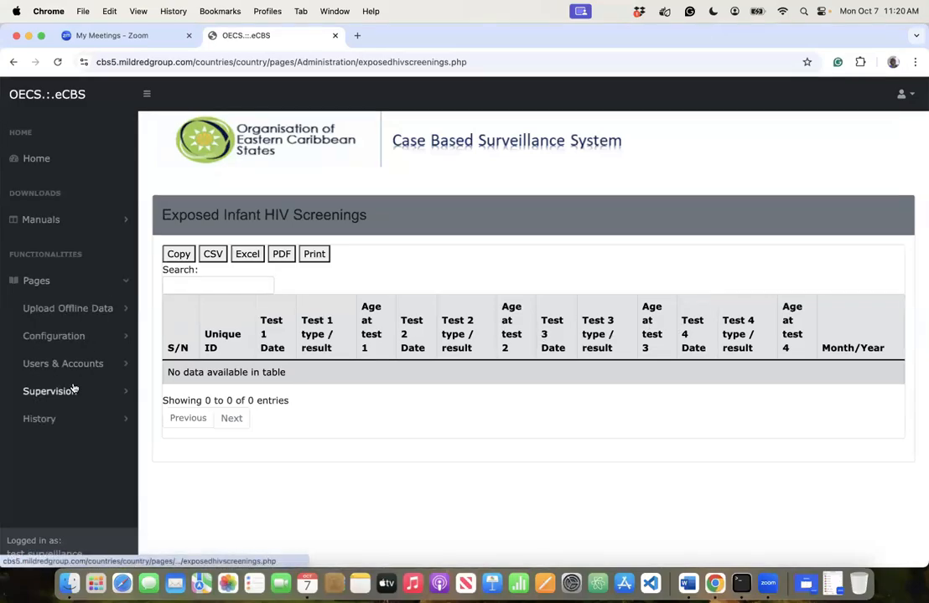
{"action": "left_click", "coordinate": [72, 390]}
{"action": "scroll", "coordinate": [64, 396], "scroll_direction": "down", "scroll_amount": 5}
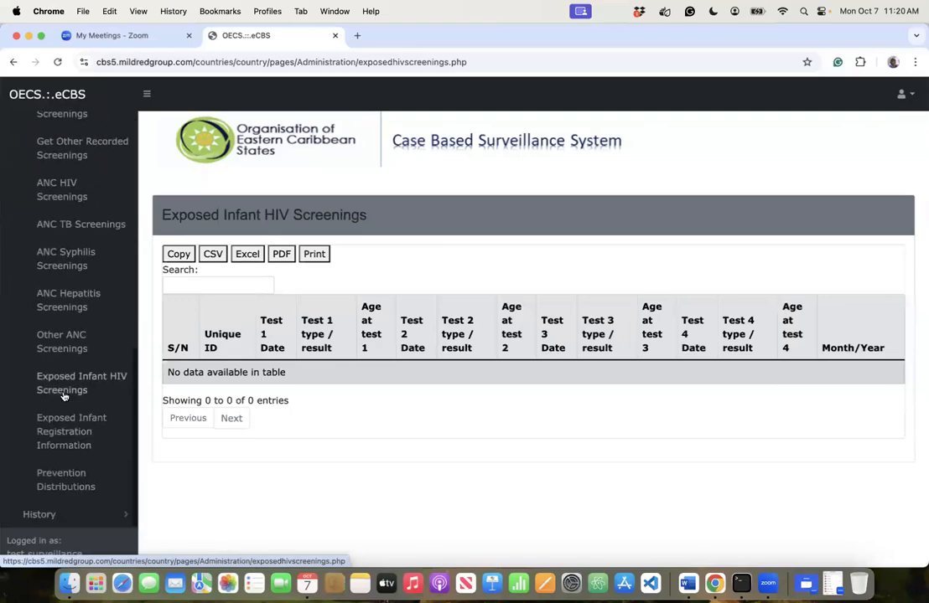
{"action": "left_click", "coordinate": [60, 453]}
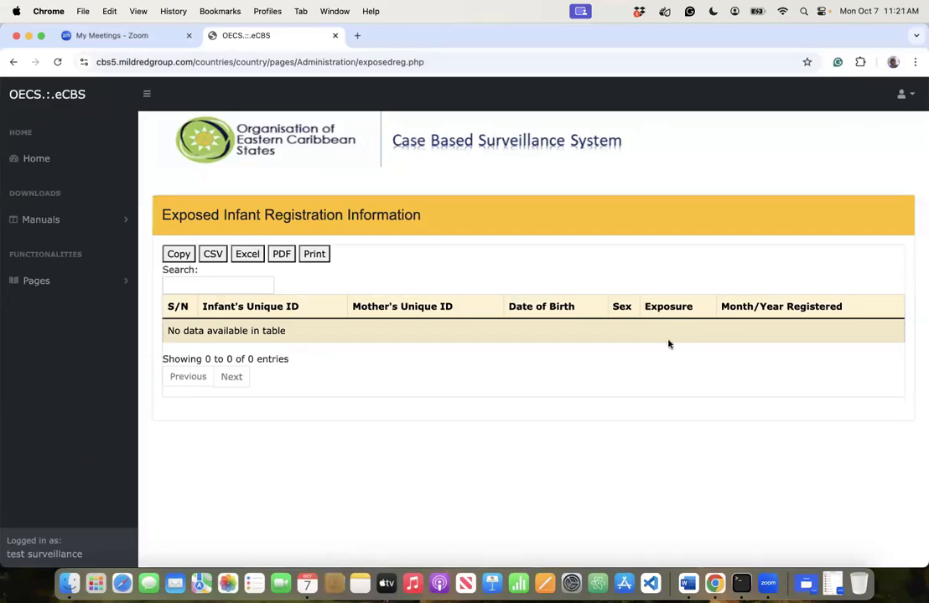
- Open Prevention Distributions under Supervision, showing empty Self Test Results Recorded and Self Test Kits Given tables
{"action": "left_click", "coordinate": [47, 282]}
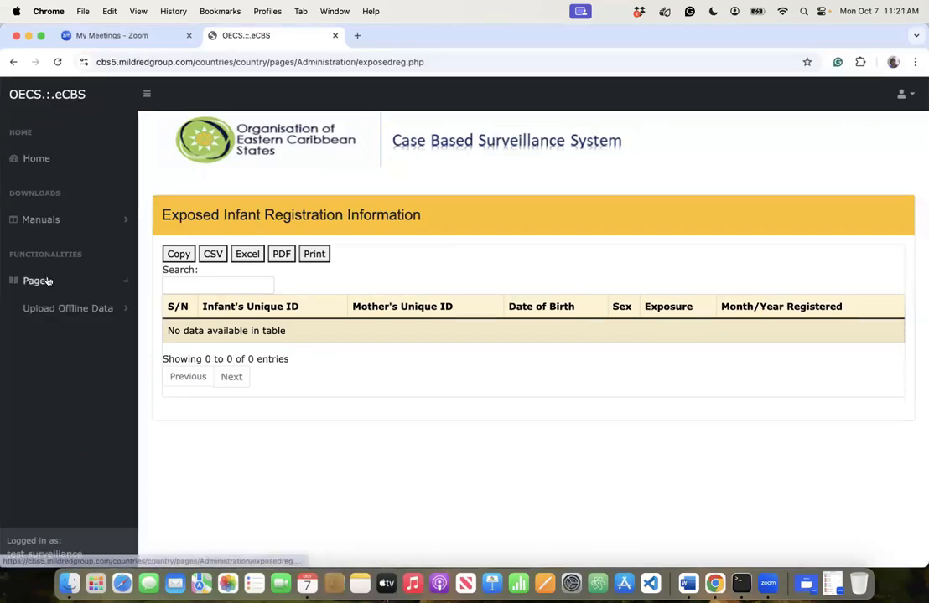
{"action": "left_click", "coordinate": [60, 388]}
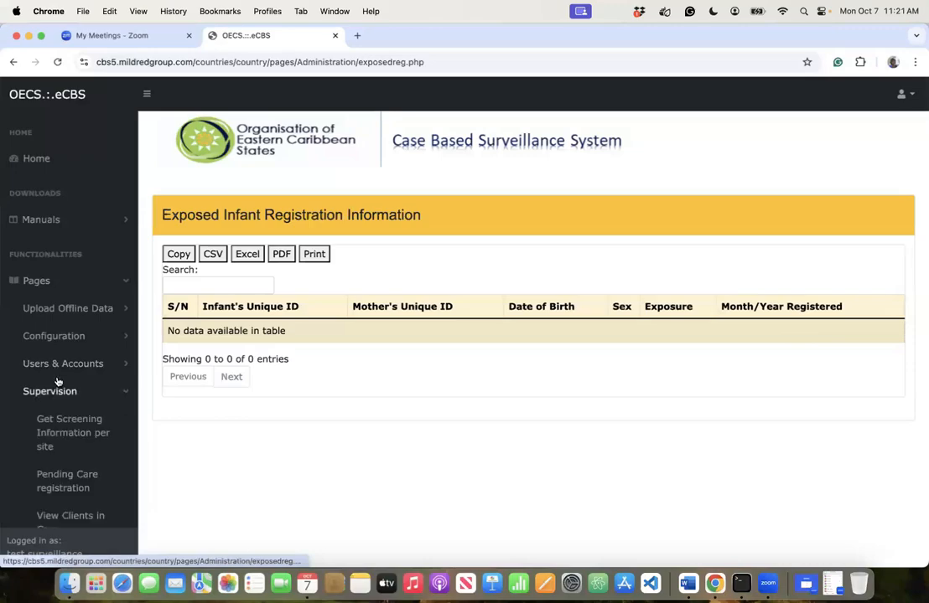
{"action": "scroll", "coordinate": [77, 437], "scroll_direction": "down", "scroll_amount": 1}
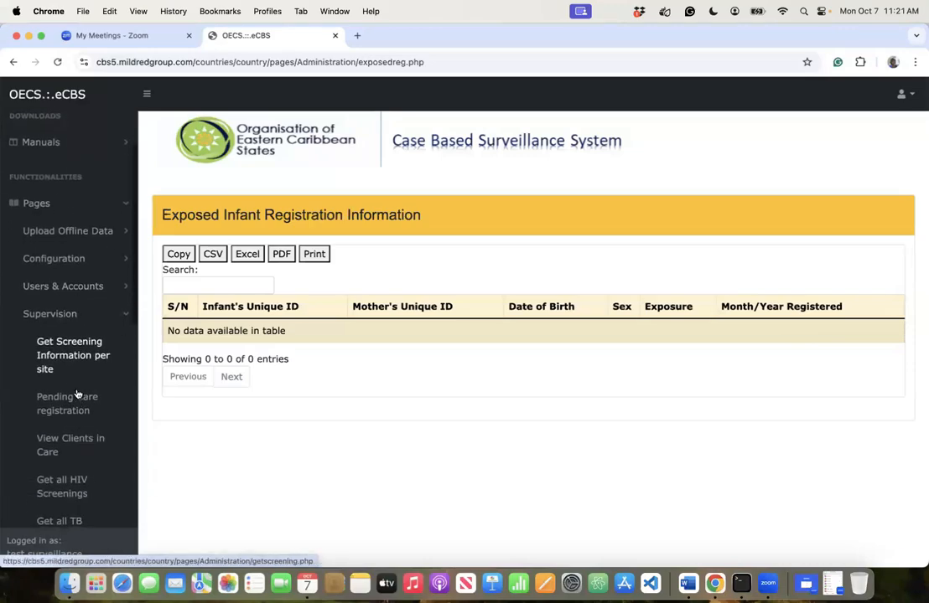
{"action": "left_click", "coordinate": [67, 310]}
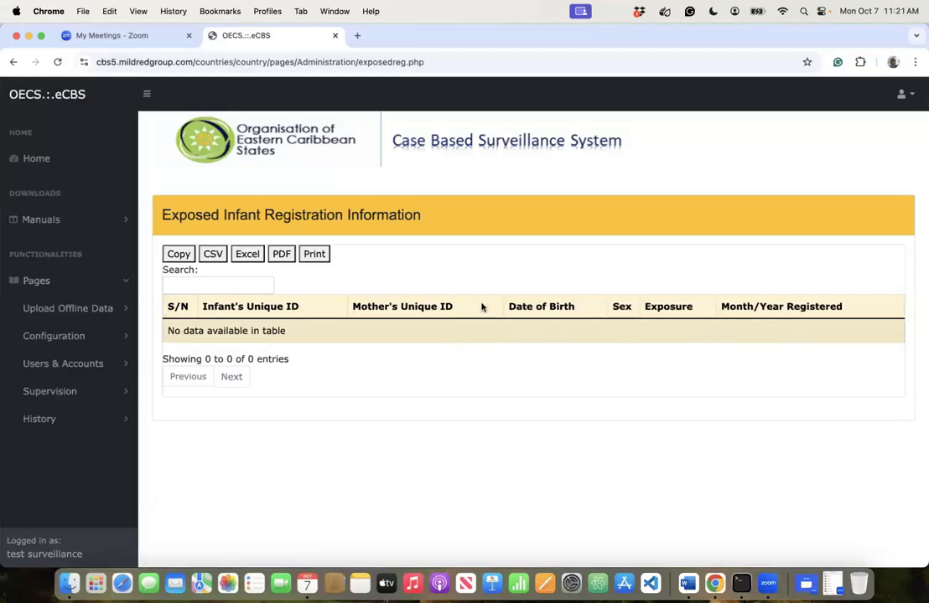
{"action": "left_click", "coordinate": [76, 391]}
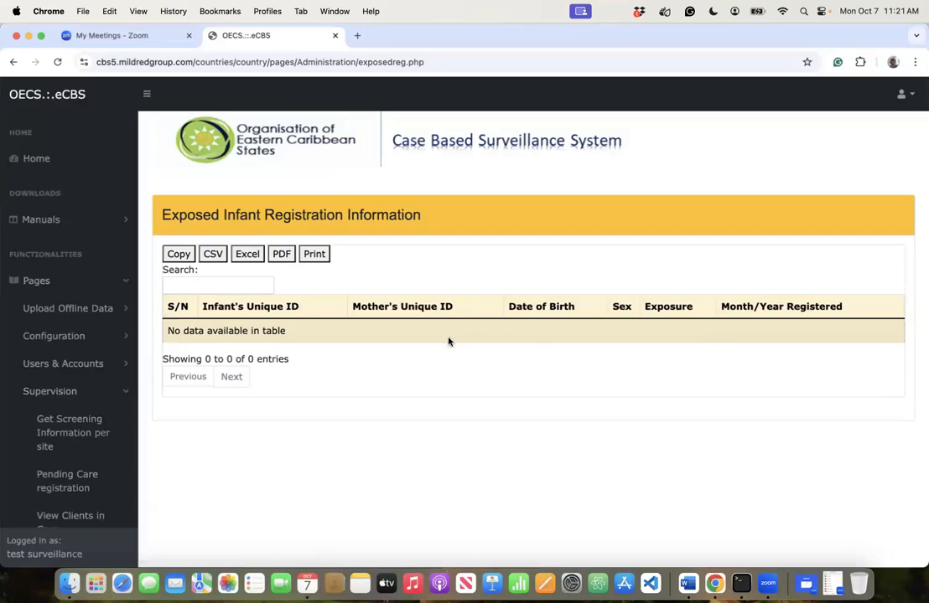
{"action": "scroll", "coordinate": [50, 503], "scroll_direction": "down", "scroll_amount": 10}
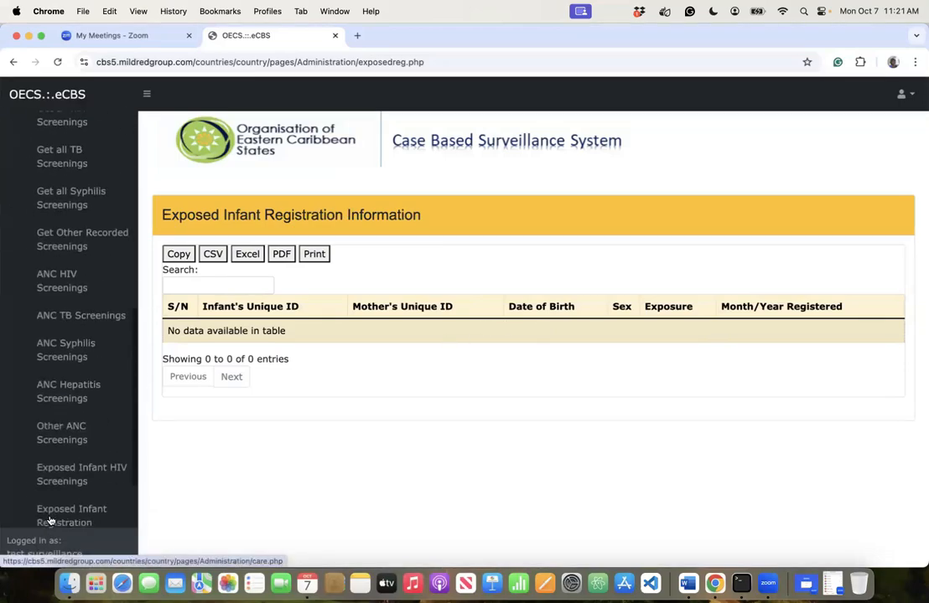
{"action": "left_click", "coordinate": [60, 482]}
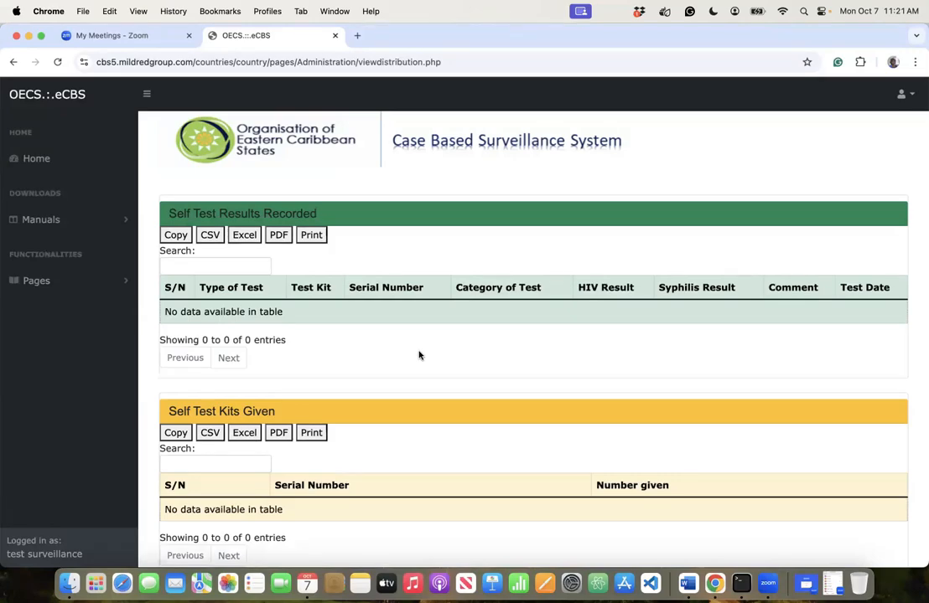
- Review the distribution tables including Condoms Given, then open Track Client's Screening History under History
{"action": "scroll", "coordinate": [419, 355], "scroll_direction": "down", "scroll_amount": 5}
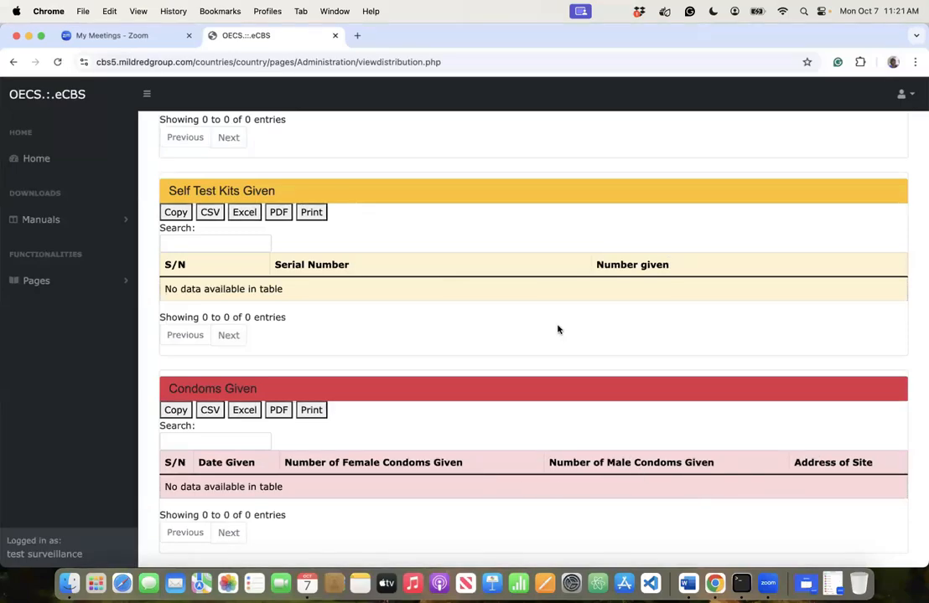
{"action": "scroll", "coordinate": [557, 330], "scroll_direction": "up", "scroll_amount": 5}
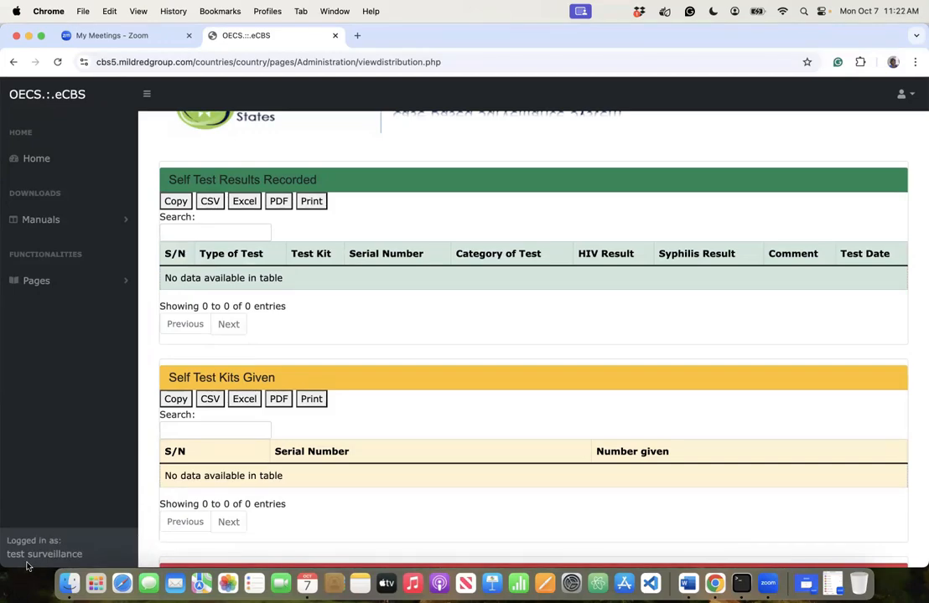
{"action": "left_click", "coordinate": [36, 282]}
{"action": "left_click", "coordinate": [57, 399]}
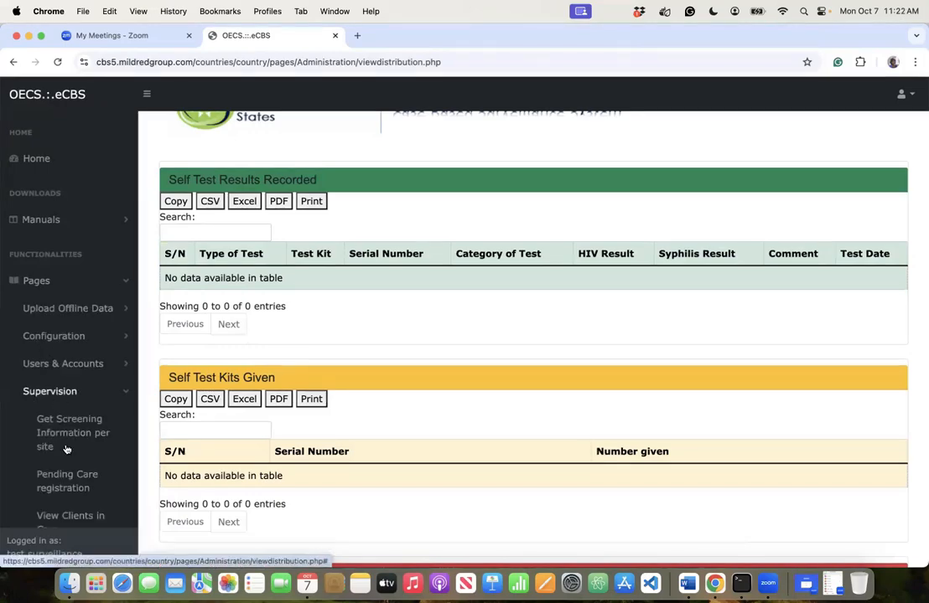
{"action": "scroll", "coordinate": [64, 445], "scroll_direction": "down", "scroll_amount": 5}
{"action": "scroll", "coordinate": [66, 448], "scroll_direction": "up", "scroll_amount": 5}
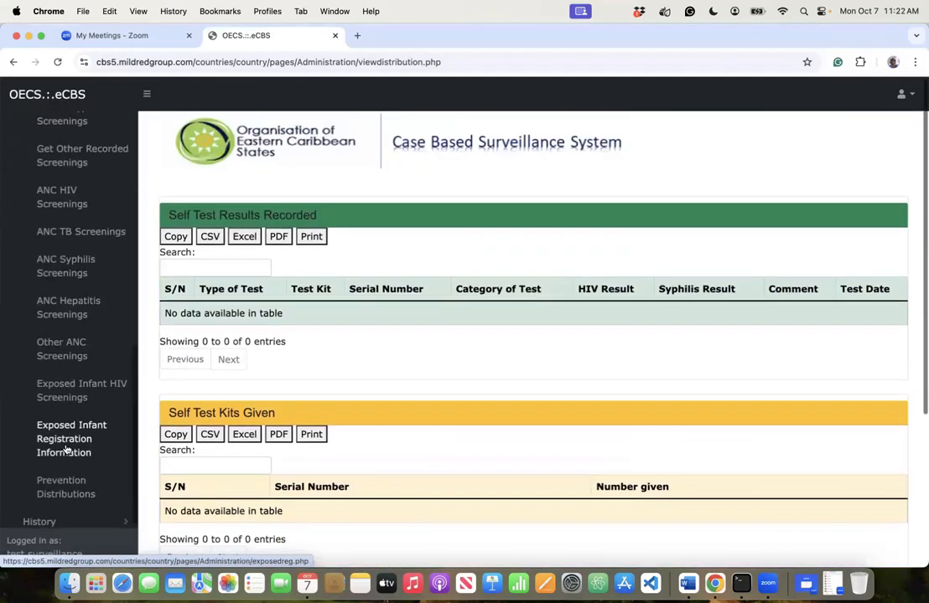
{"action": "left_click", "coordinate": [65, 398]}
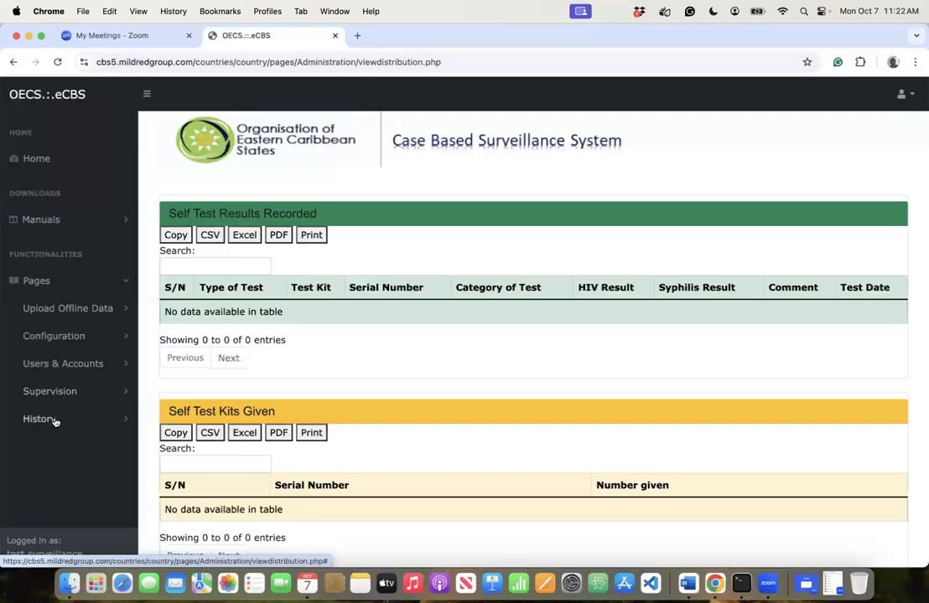
{"action": "left_click", "coordinate": [56, 421]}
{"action": "scroll", "coordinate": [65, 451], "scroll_direction": "down", "scroll_amount": 1}
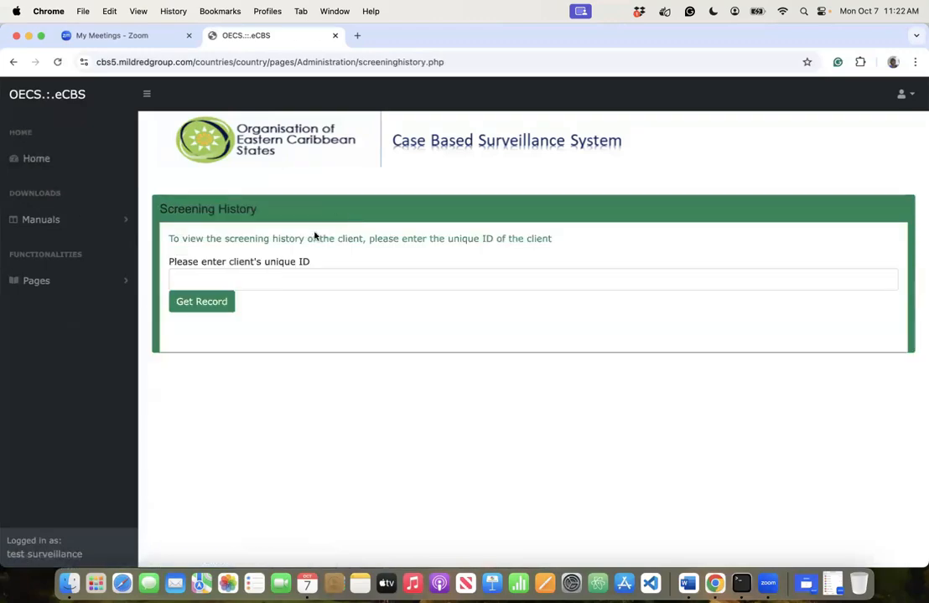
- Open Track Client's pregnancy history under History and select its blank client unique ID field
{"action": "left_click", "coordinate": [273, 277]}
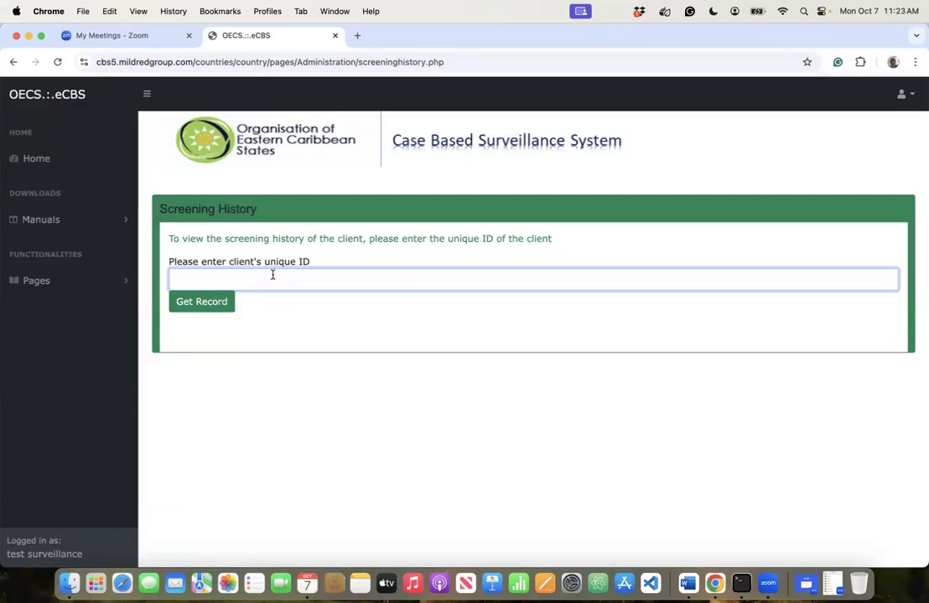
{"action": "left_click", "coordinate": [63, 288]}
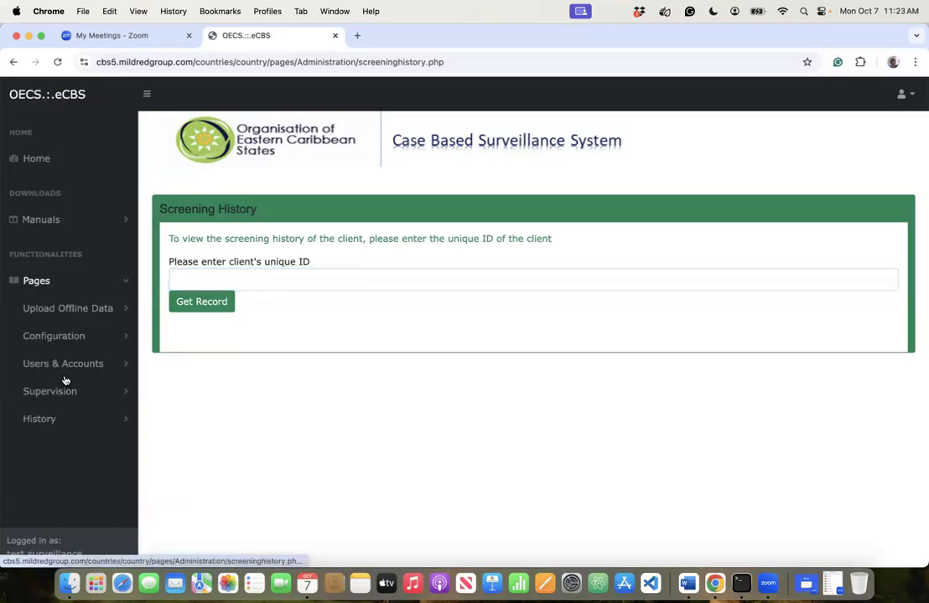
{"action": "left_click", "coordinate": [60, 414]}
{"action": "scroll", "coordinate": [91, 443], "scroll_direction": "down", "scroll_amount": 1}
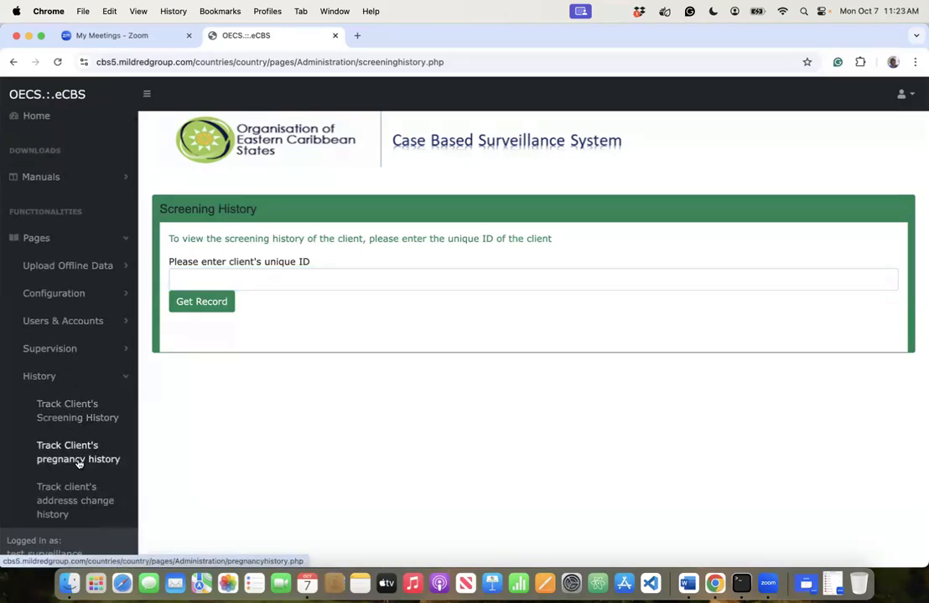
{"action": "left_click", "coordinate": [78, 457]}
{"action": "left_click", "coordinate": [523, 249]}
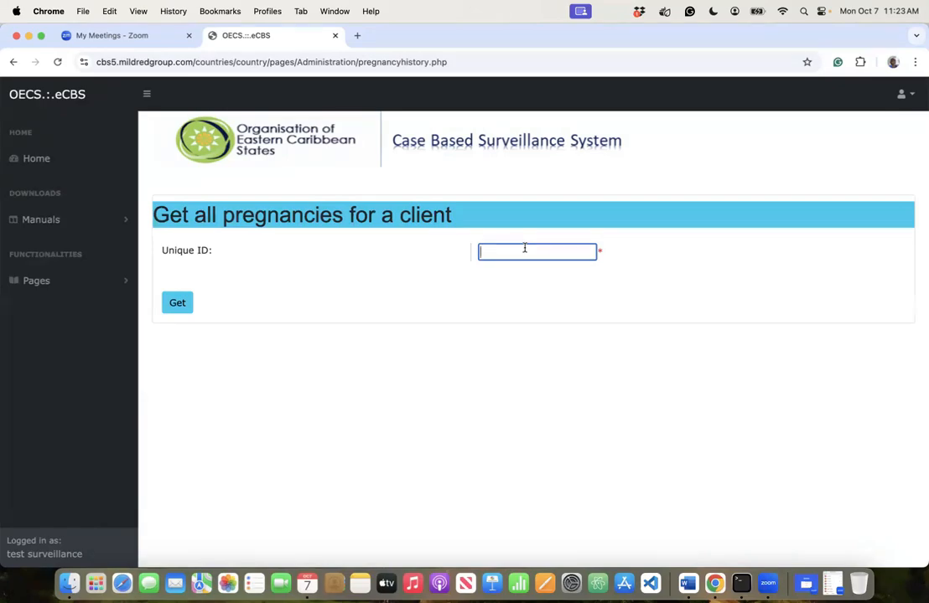
- Open Track client's address change history under History and select its blank client unique ID field
{"action": "left_click", "coordinate": [77, 281]}
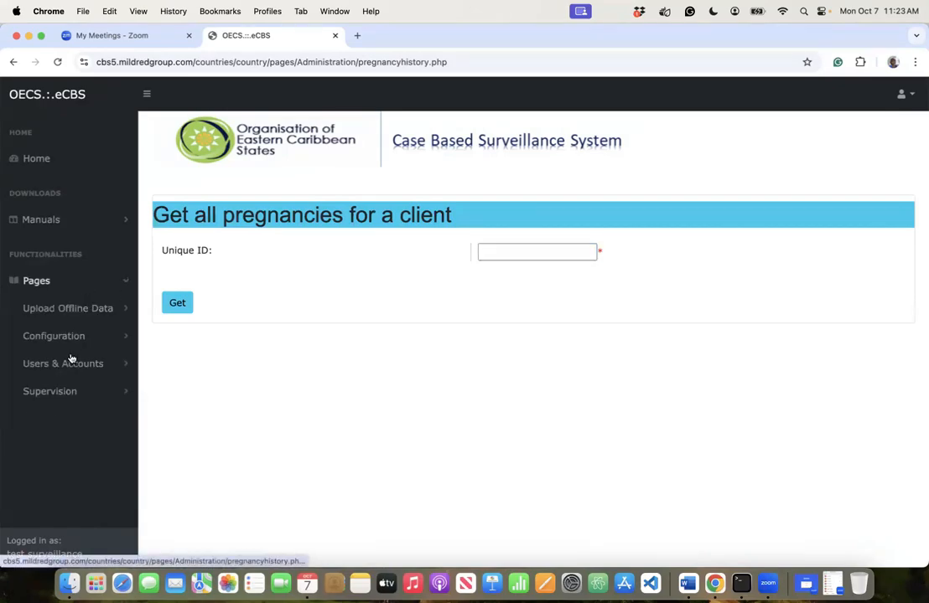
{"action": "left_click", "coordinate": [61, 417]}
{"action": "scroll", "coordinate": [62, 416], "scroll_direction": "down", "scroll_amount": 1}
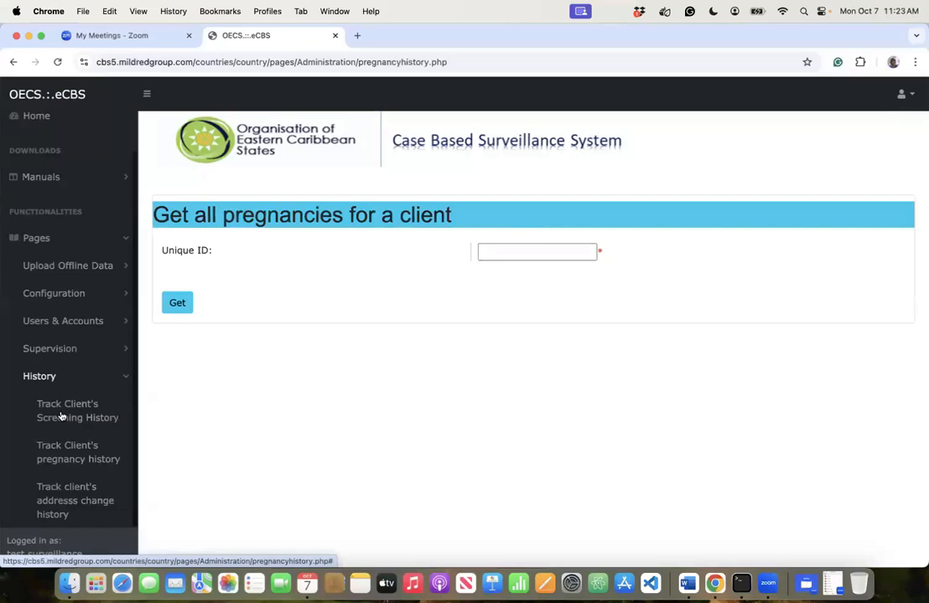
{"action": "left_click", "coordinate": [61, 504]}
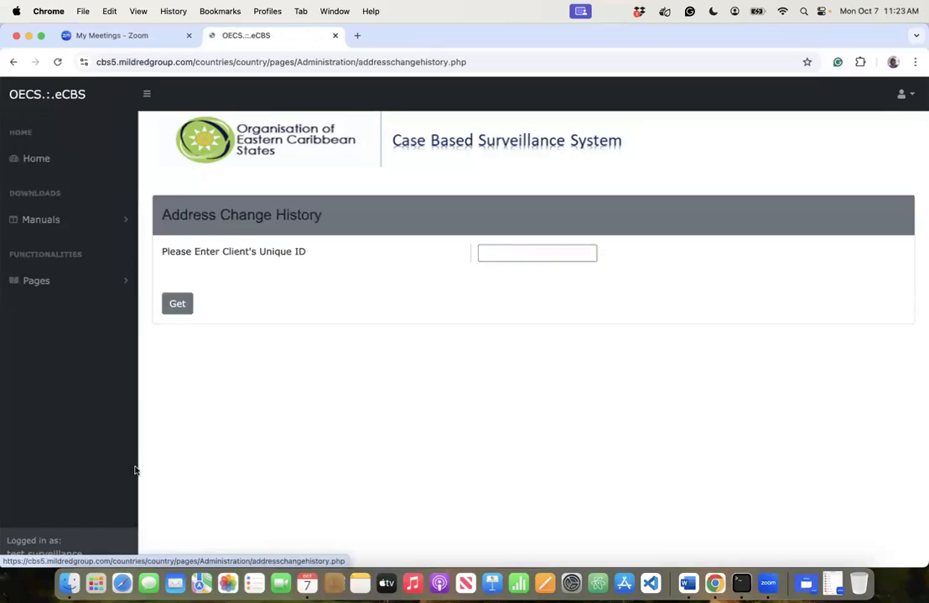
{"action": "left_click", "coordinate": [494, 257]}
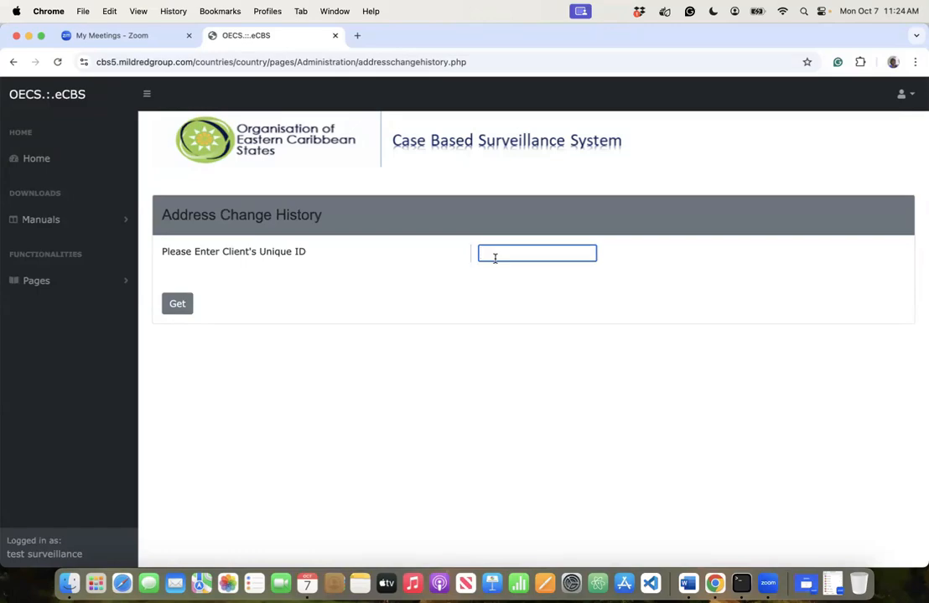
{"action": "left_click", "coordinate": [119, 285]}
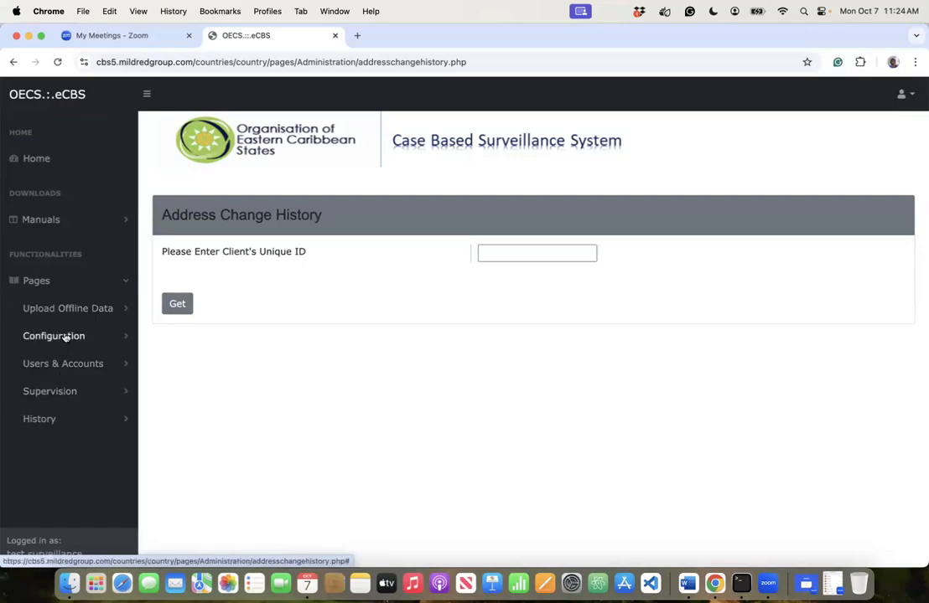